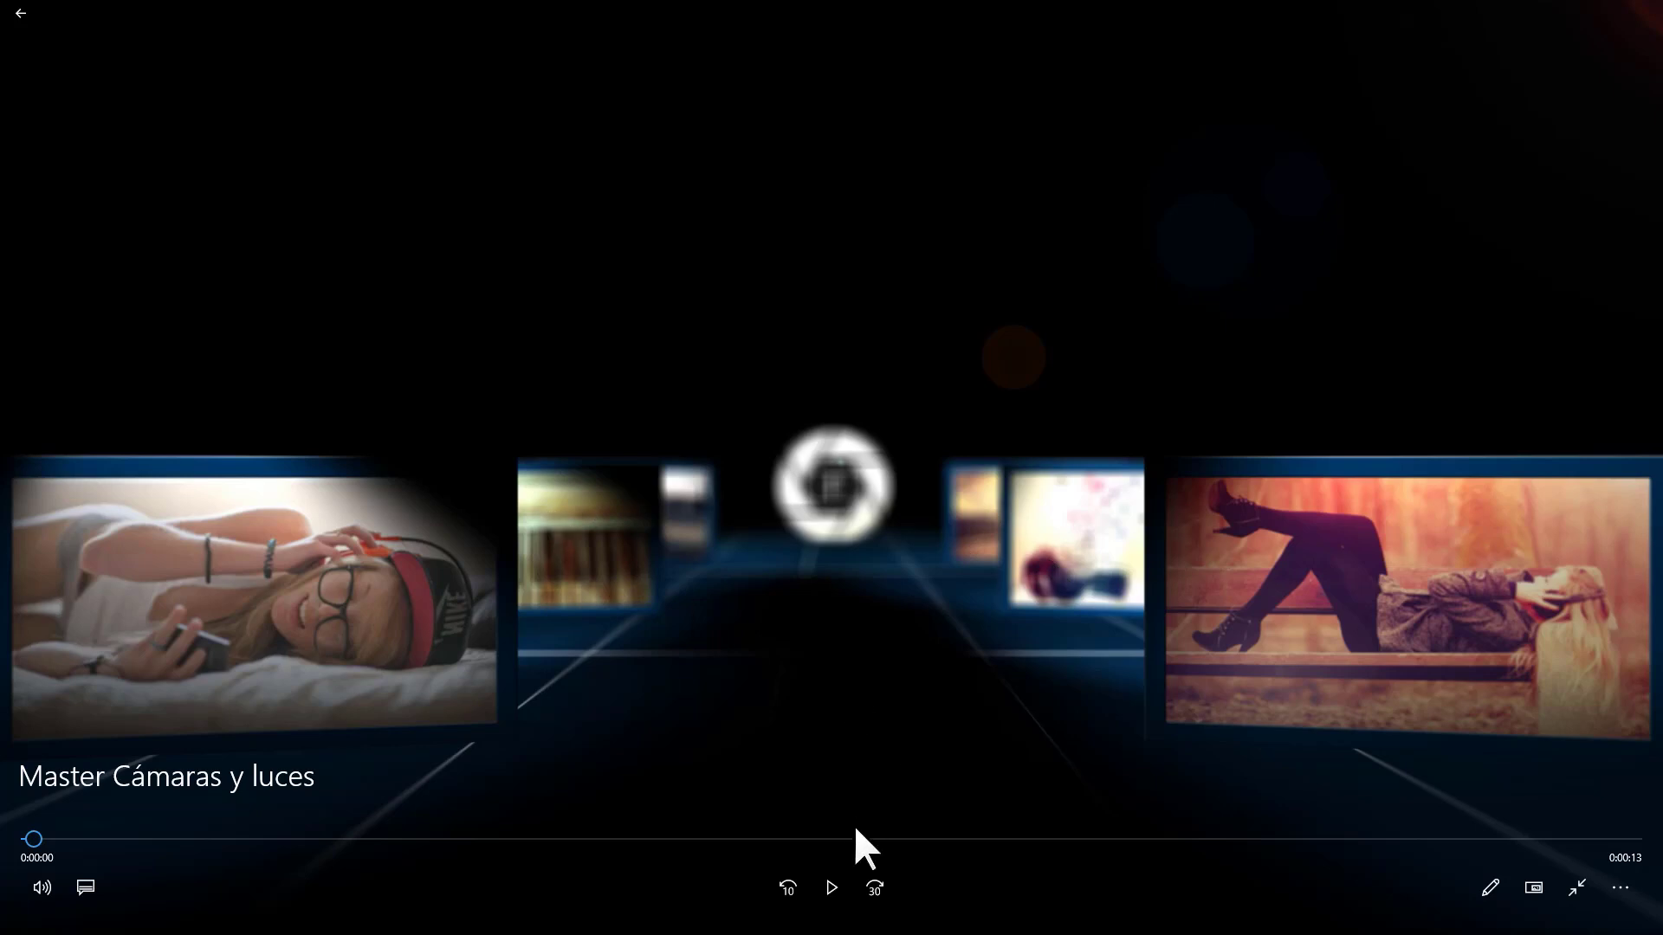
# - Play the finished Master Cámaras y luces video repeatedly from the start and examine the camera move past the framed pictures towards the logo
pyautogui.click(837, 885)
pyautogui.press('space')
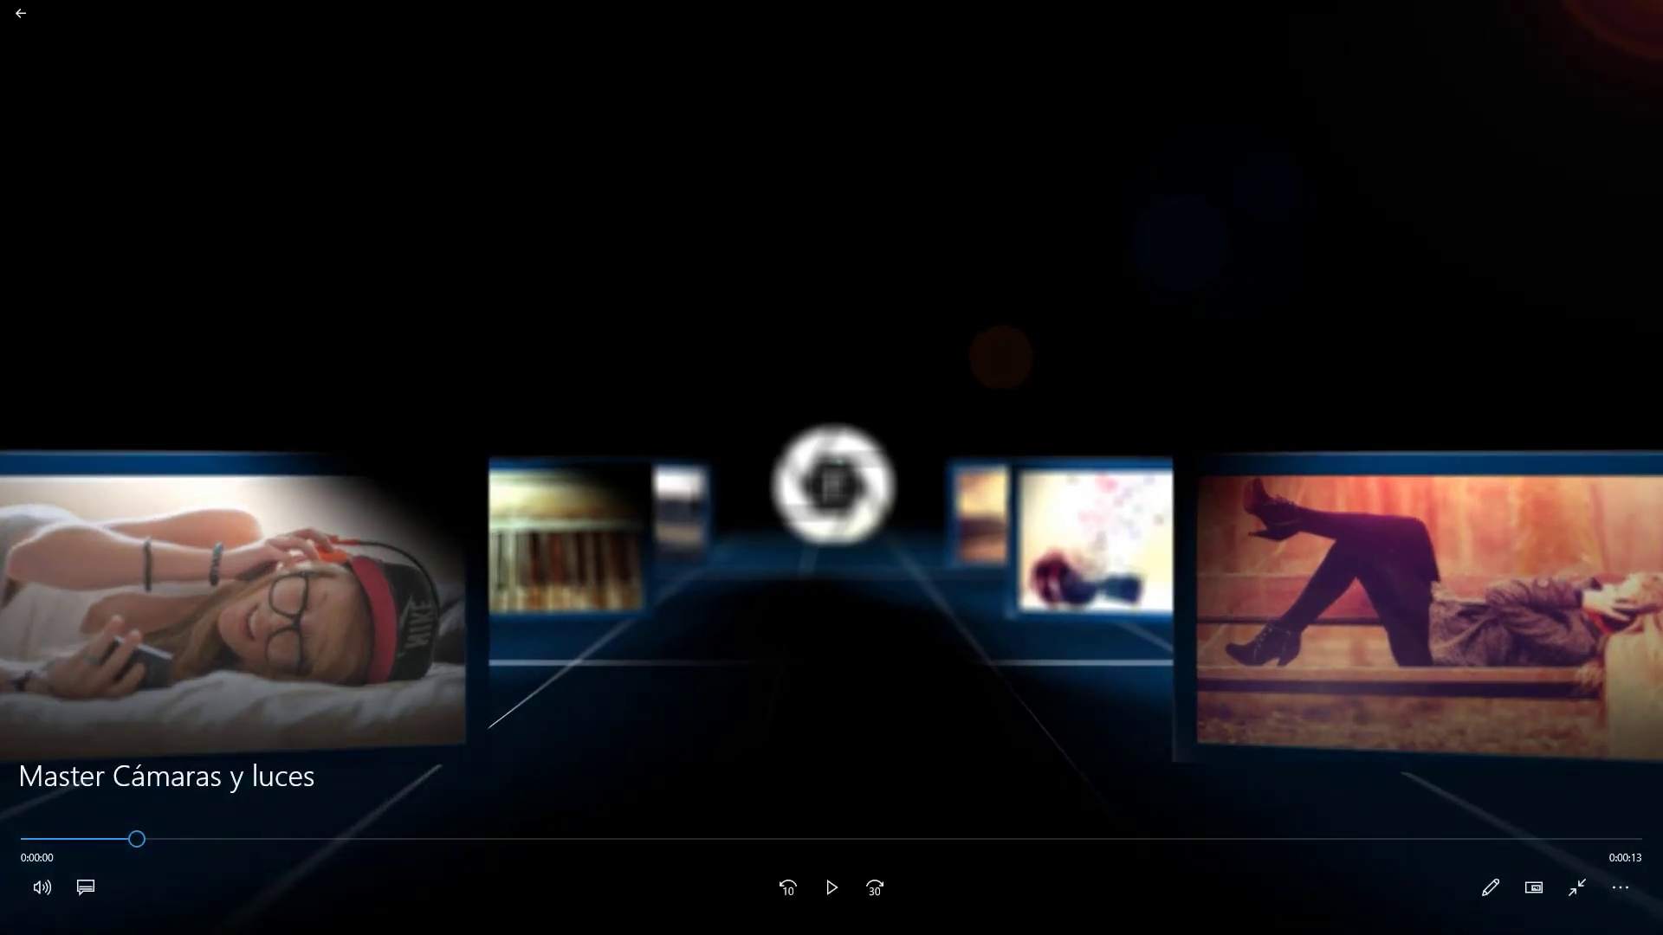
pyautogui.click(33, 838)
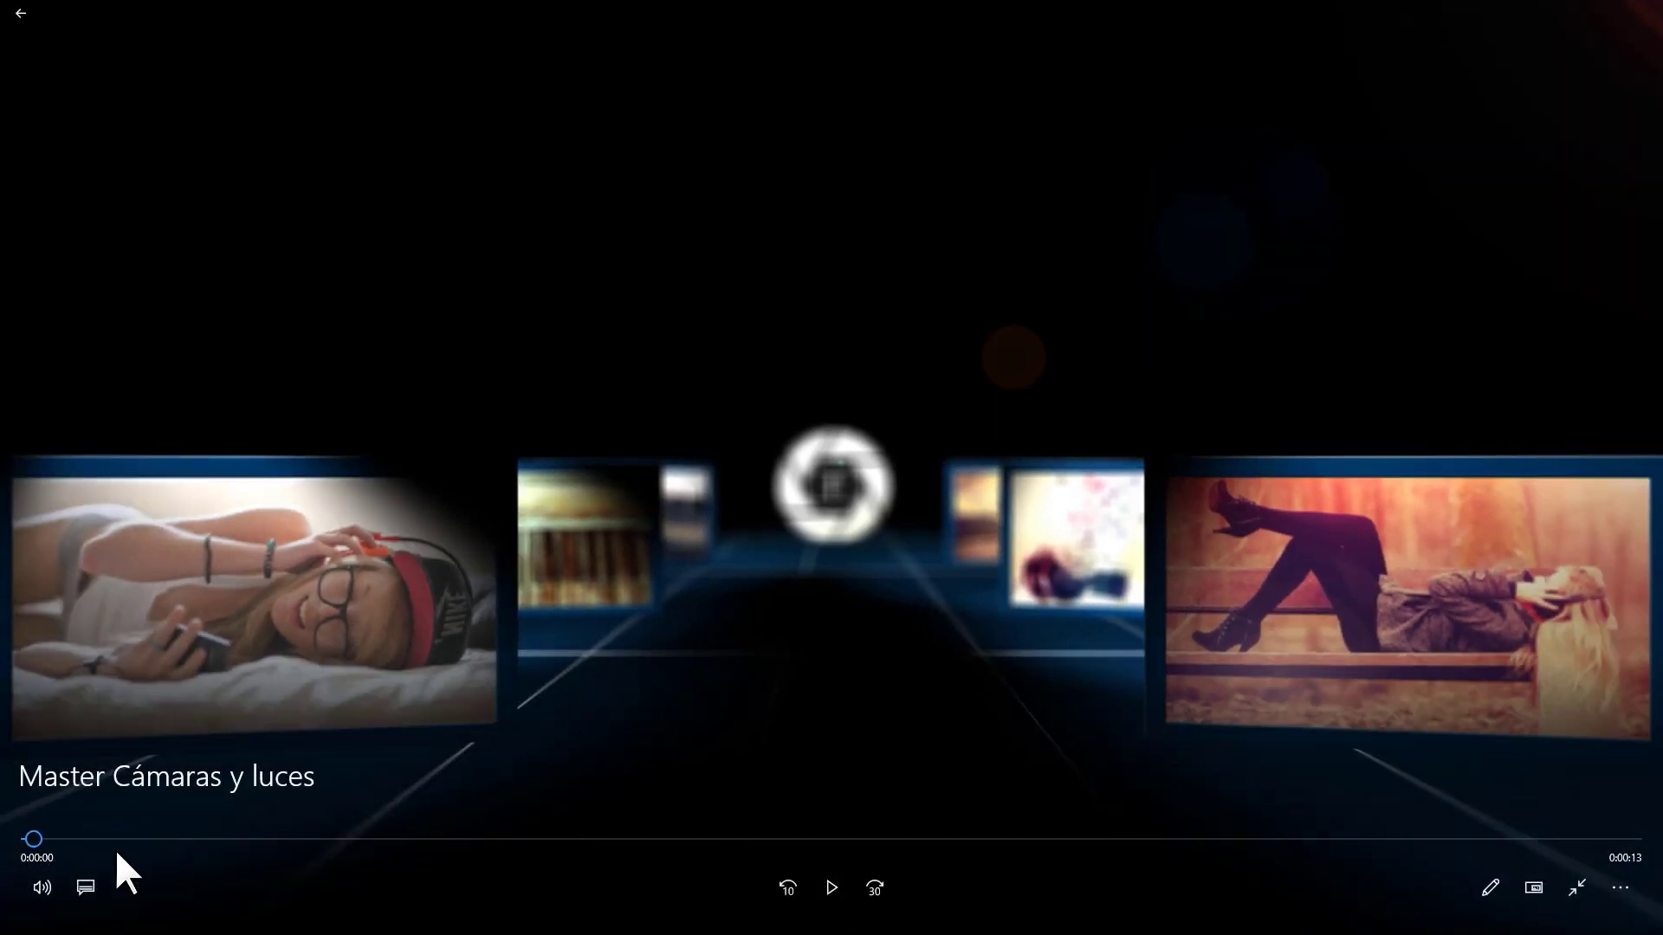
pyautogui.click(833, 892)
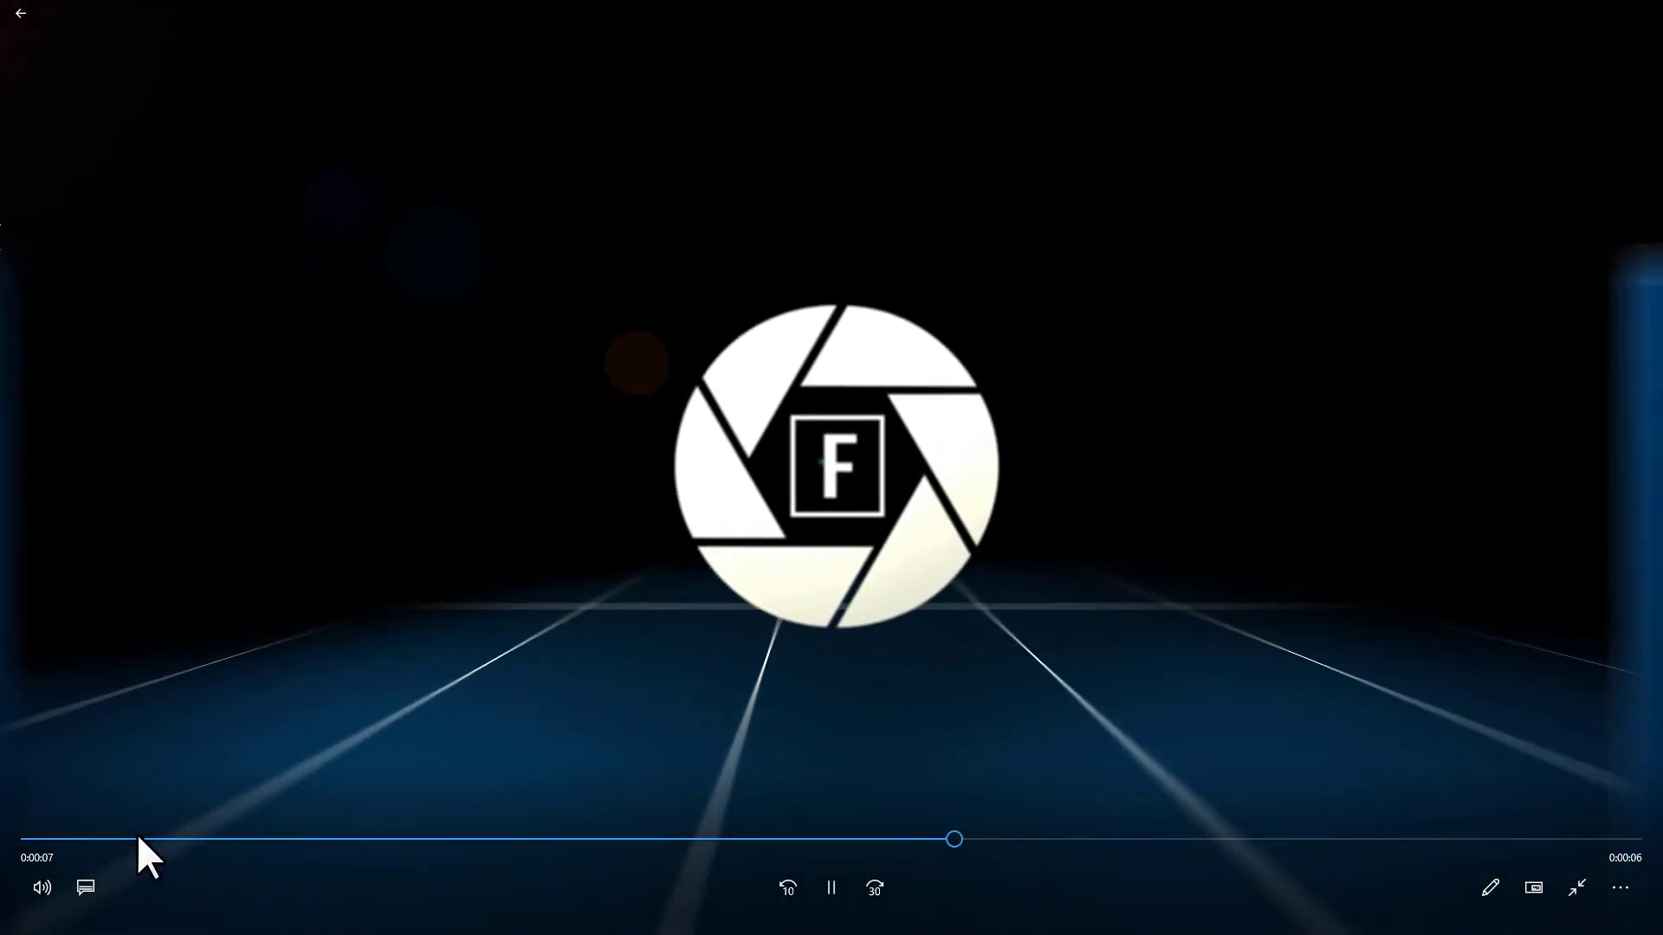
pyautogui.click(139, 839)
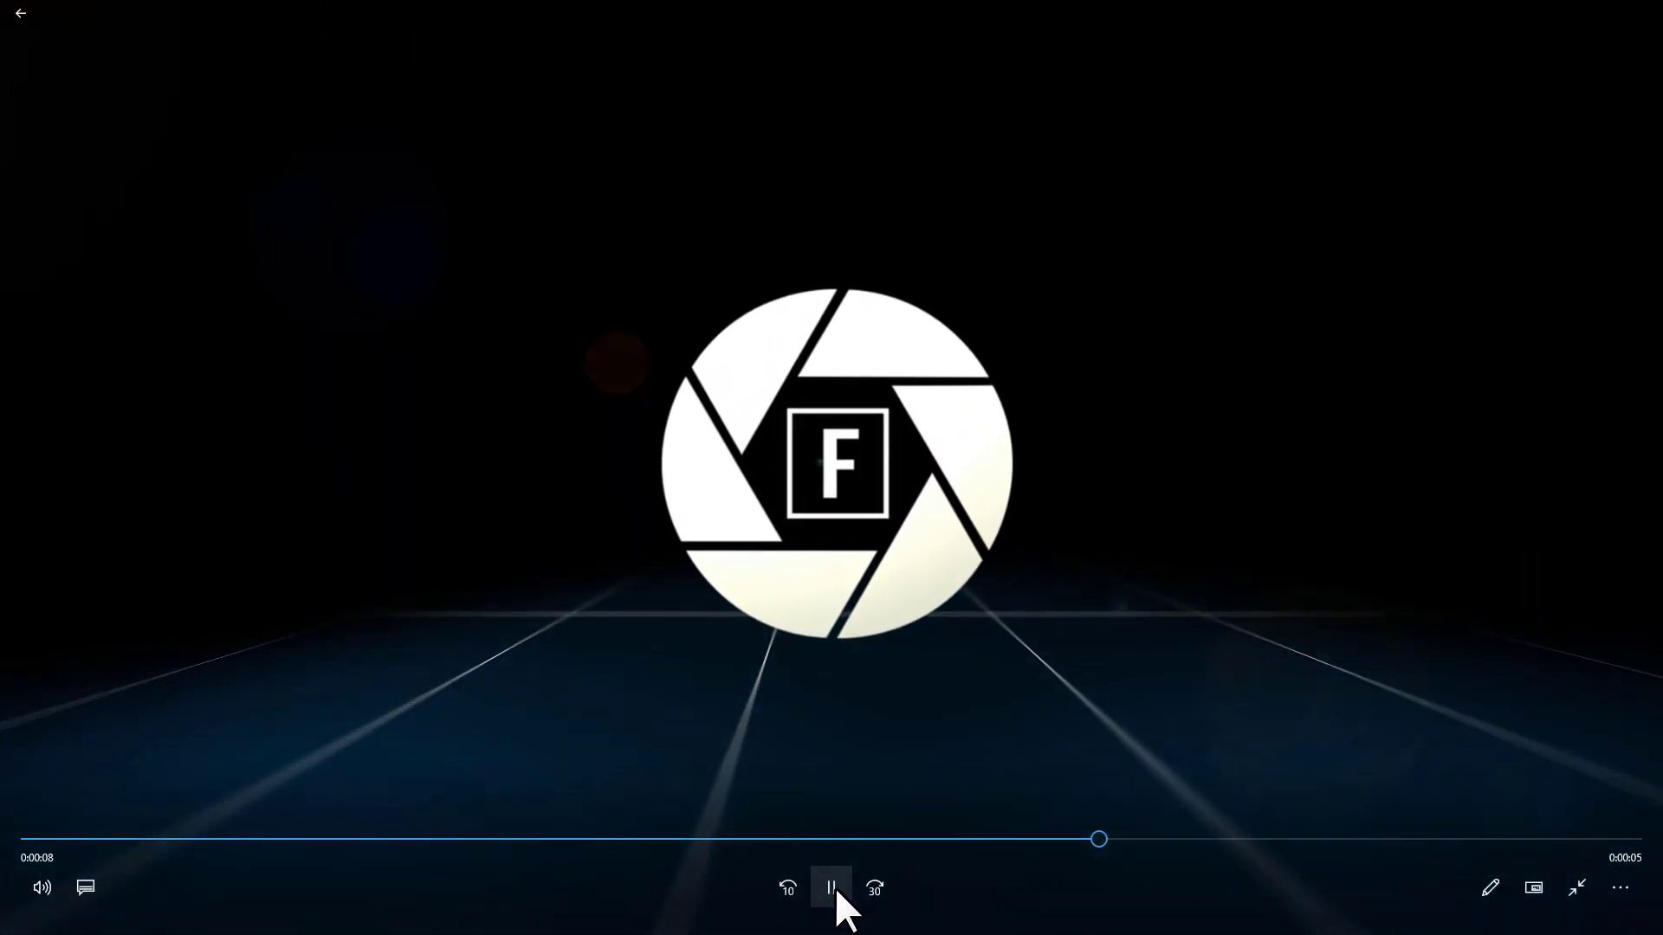
pyautogui.click(833, 887)
pyautogui.click(23, 840)
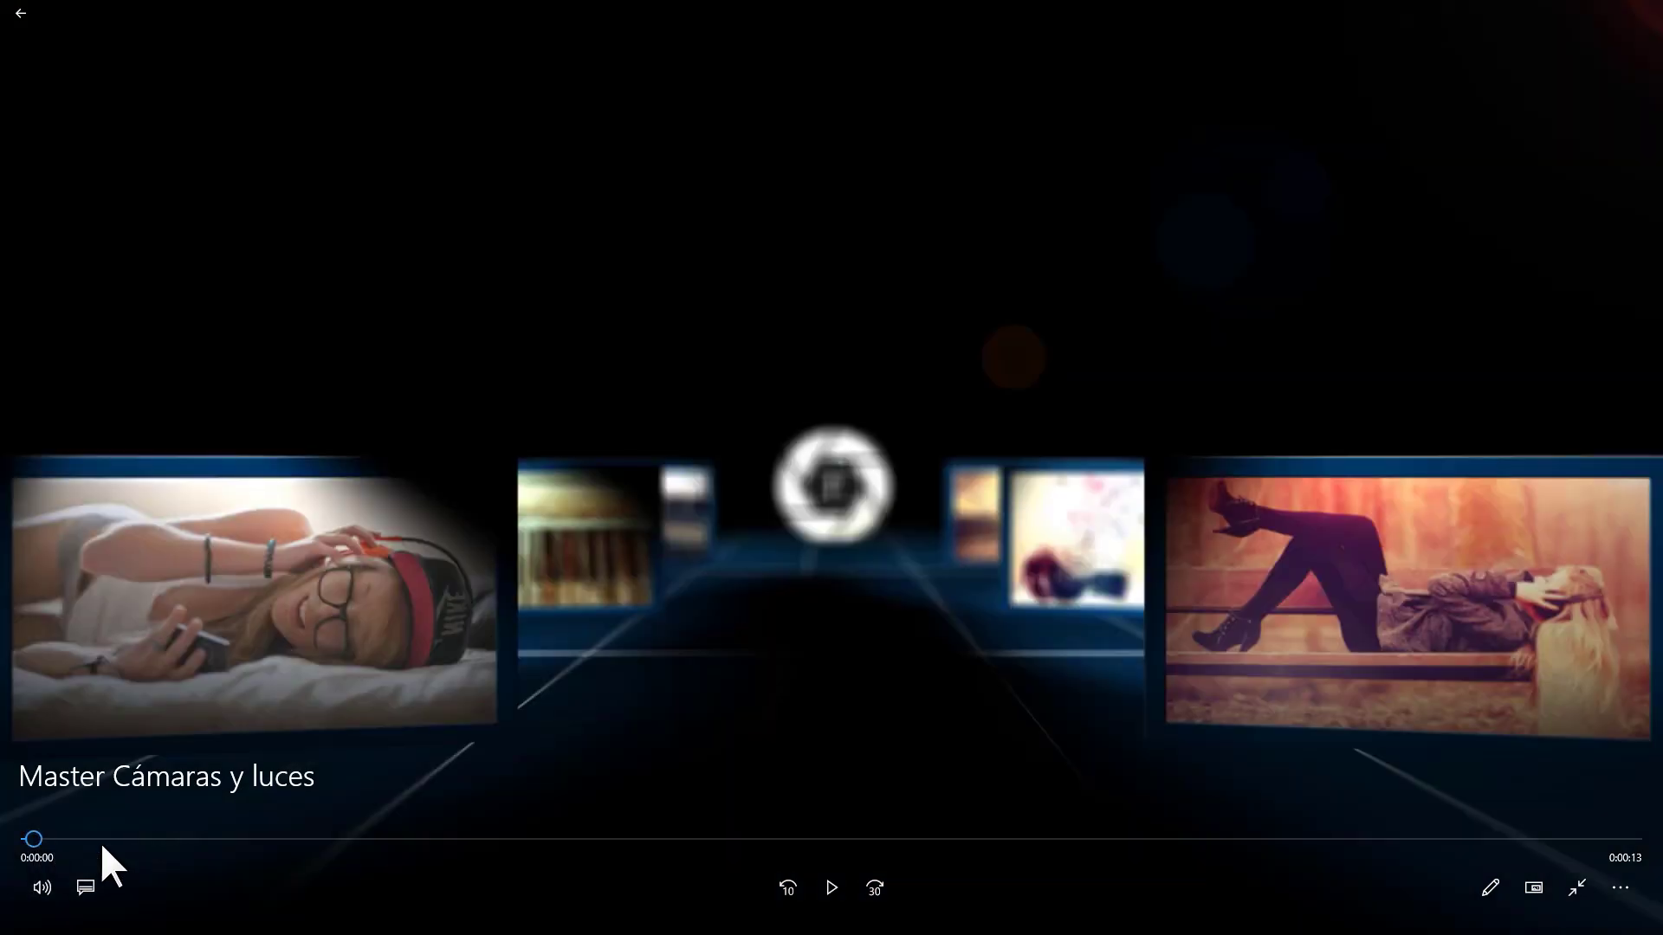
pyautogui.click(834, 888)
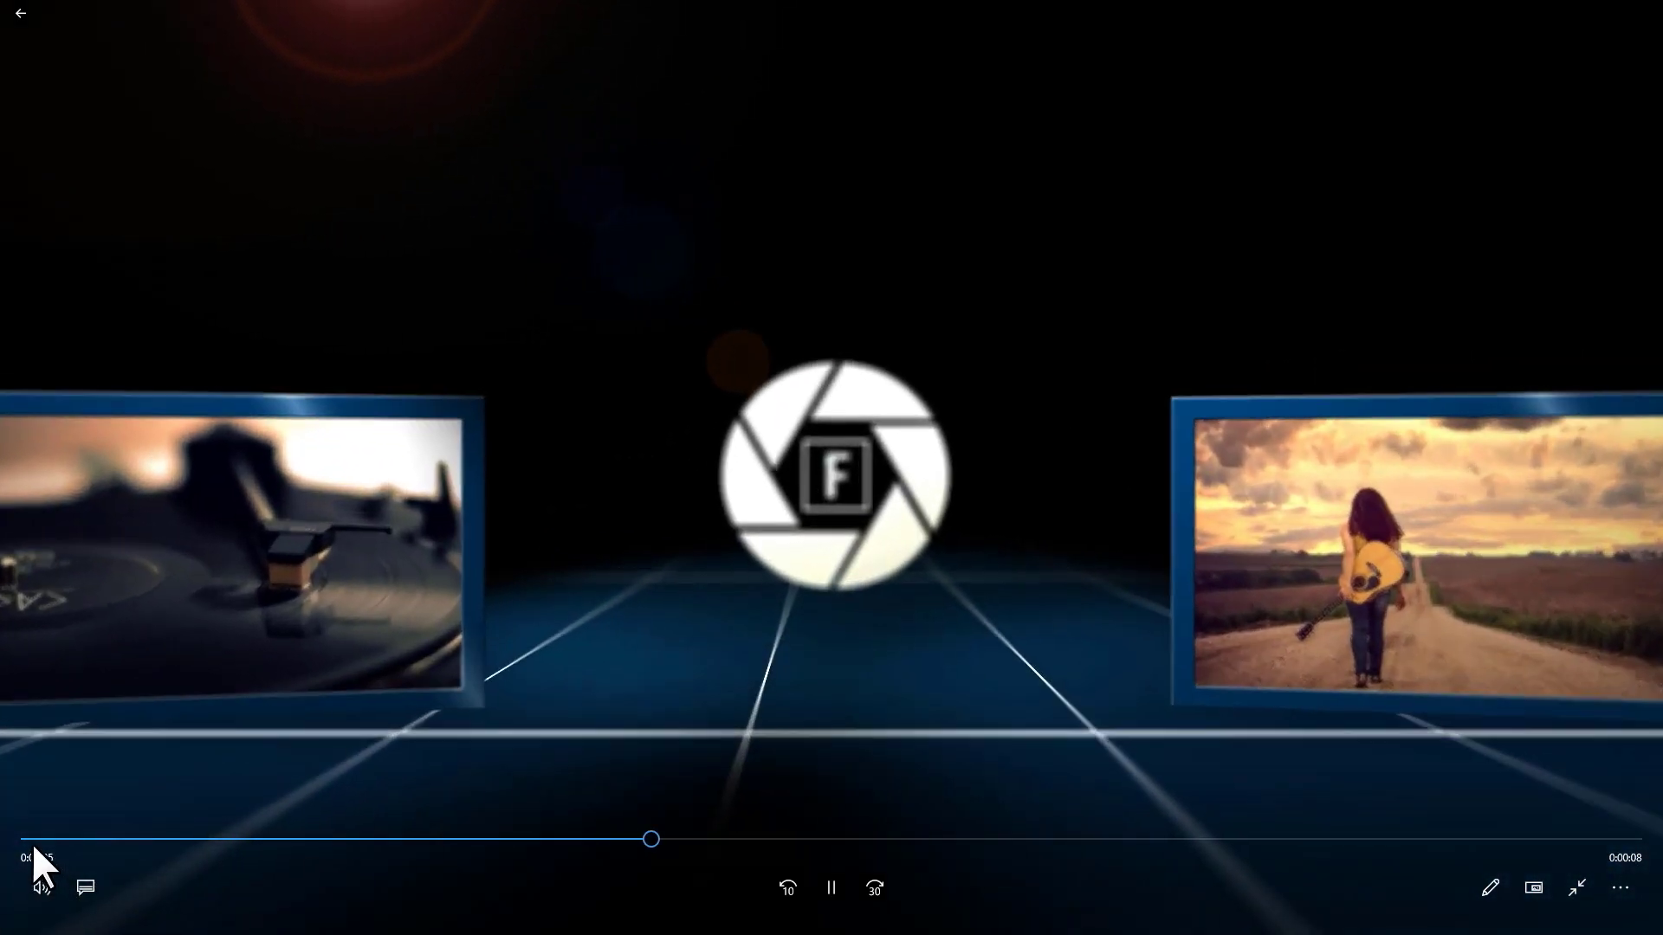
pyautogui.click(37, 838)
pyautogui.click(65, 838)
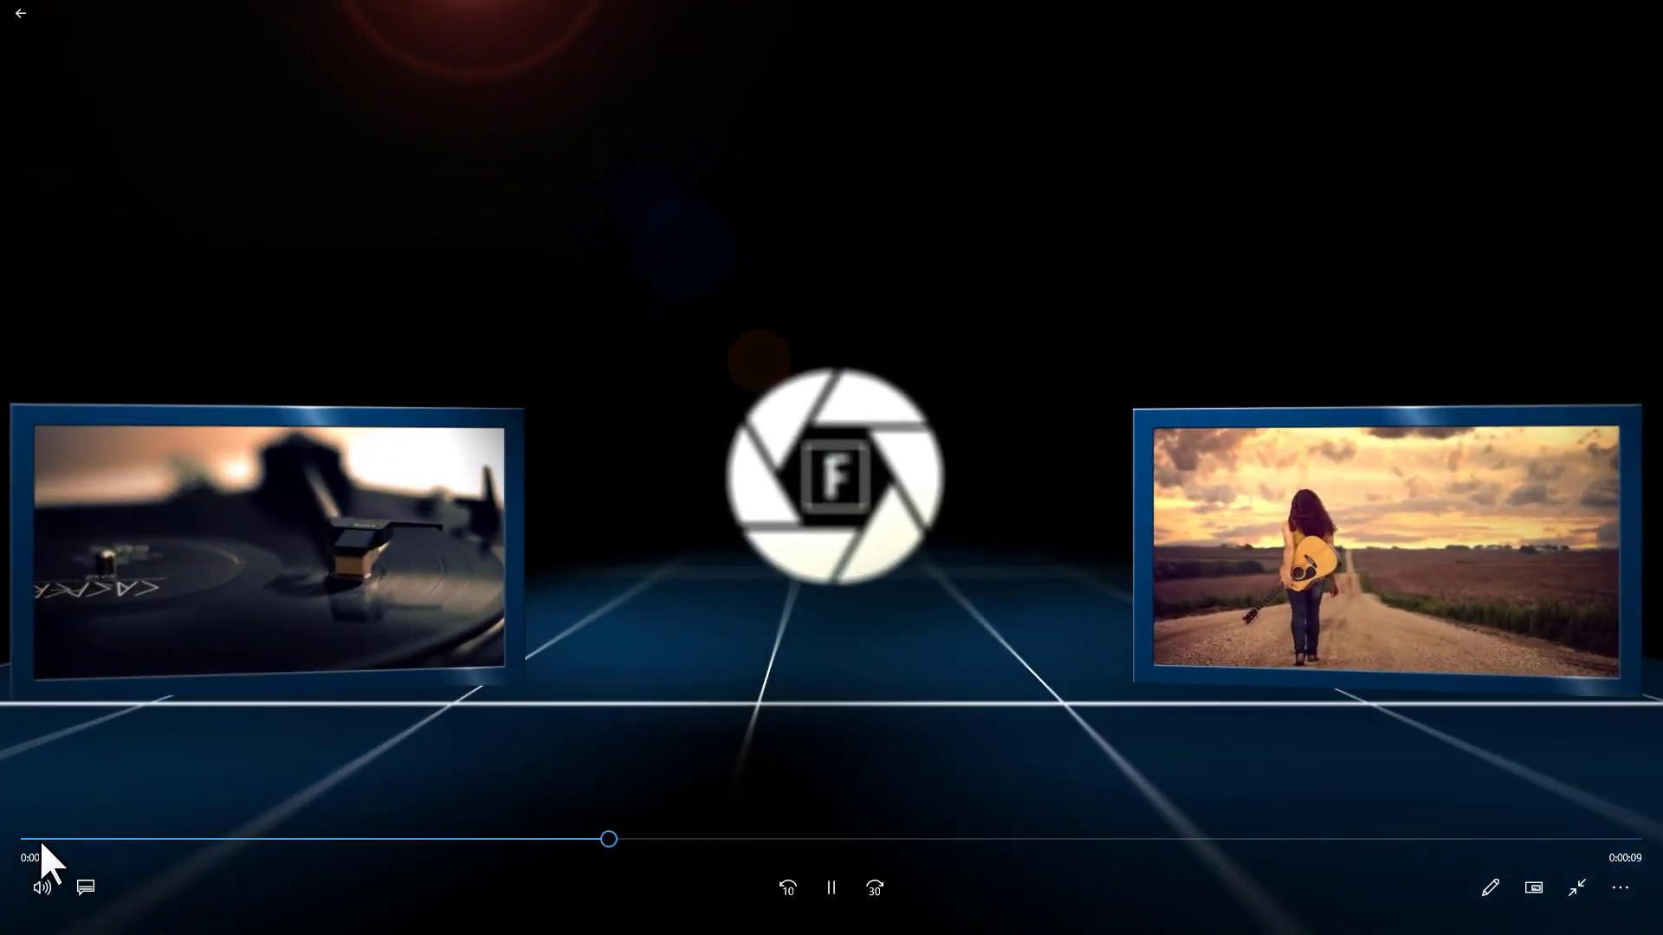
pyautogui.click(39, 838)
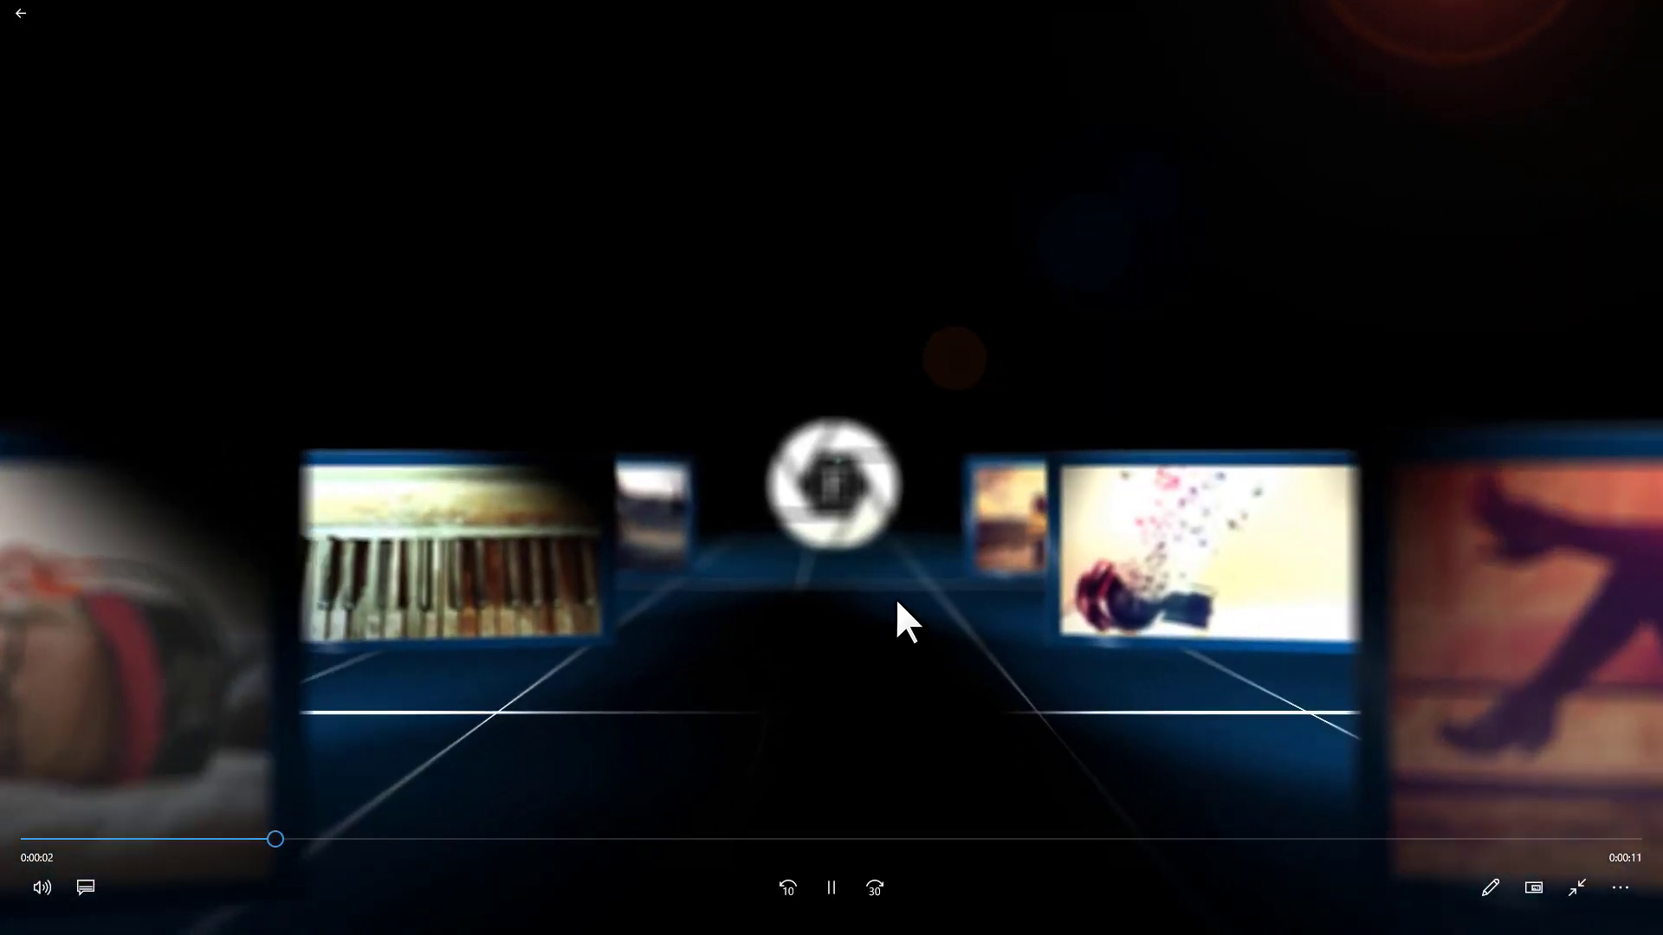
pyautogui.click(35, 839)
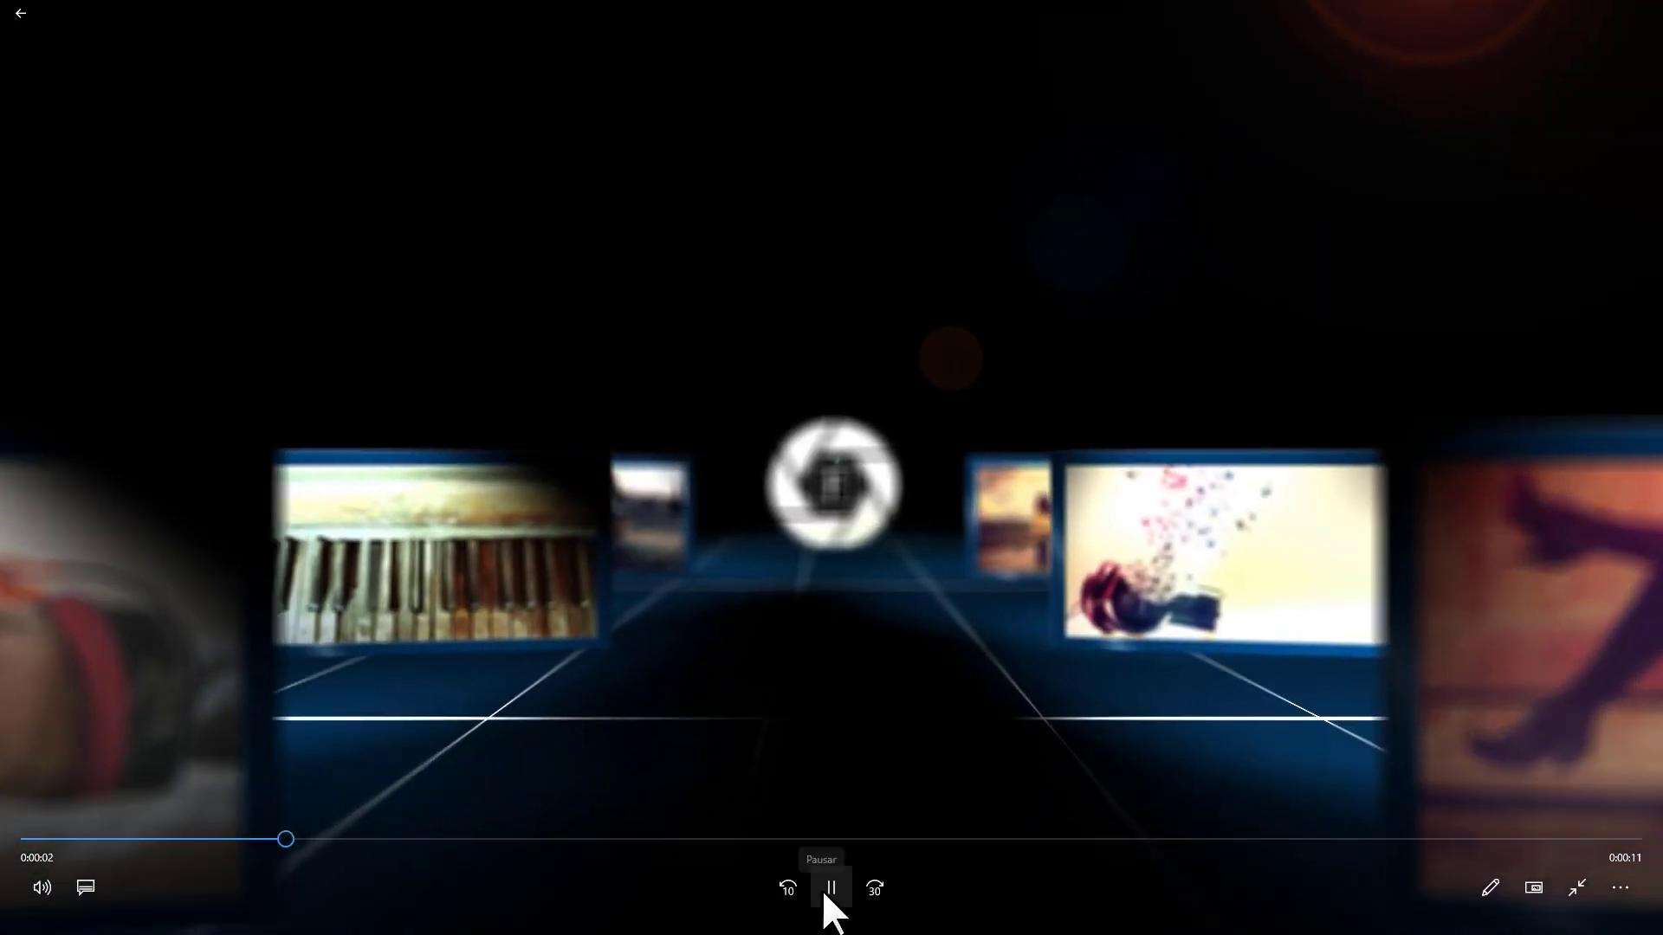
# - Pause and replay the section between about one and six seconds to examine the focus, lighting and floor grid around the picture frames
pyautogui.click(829, 889)
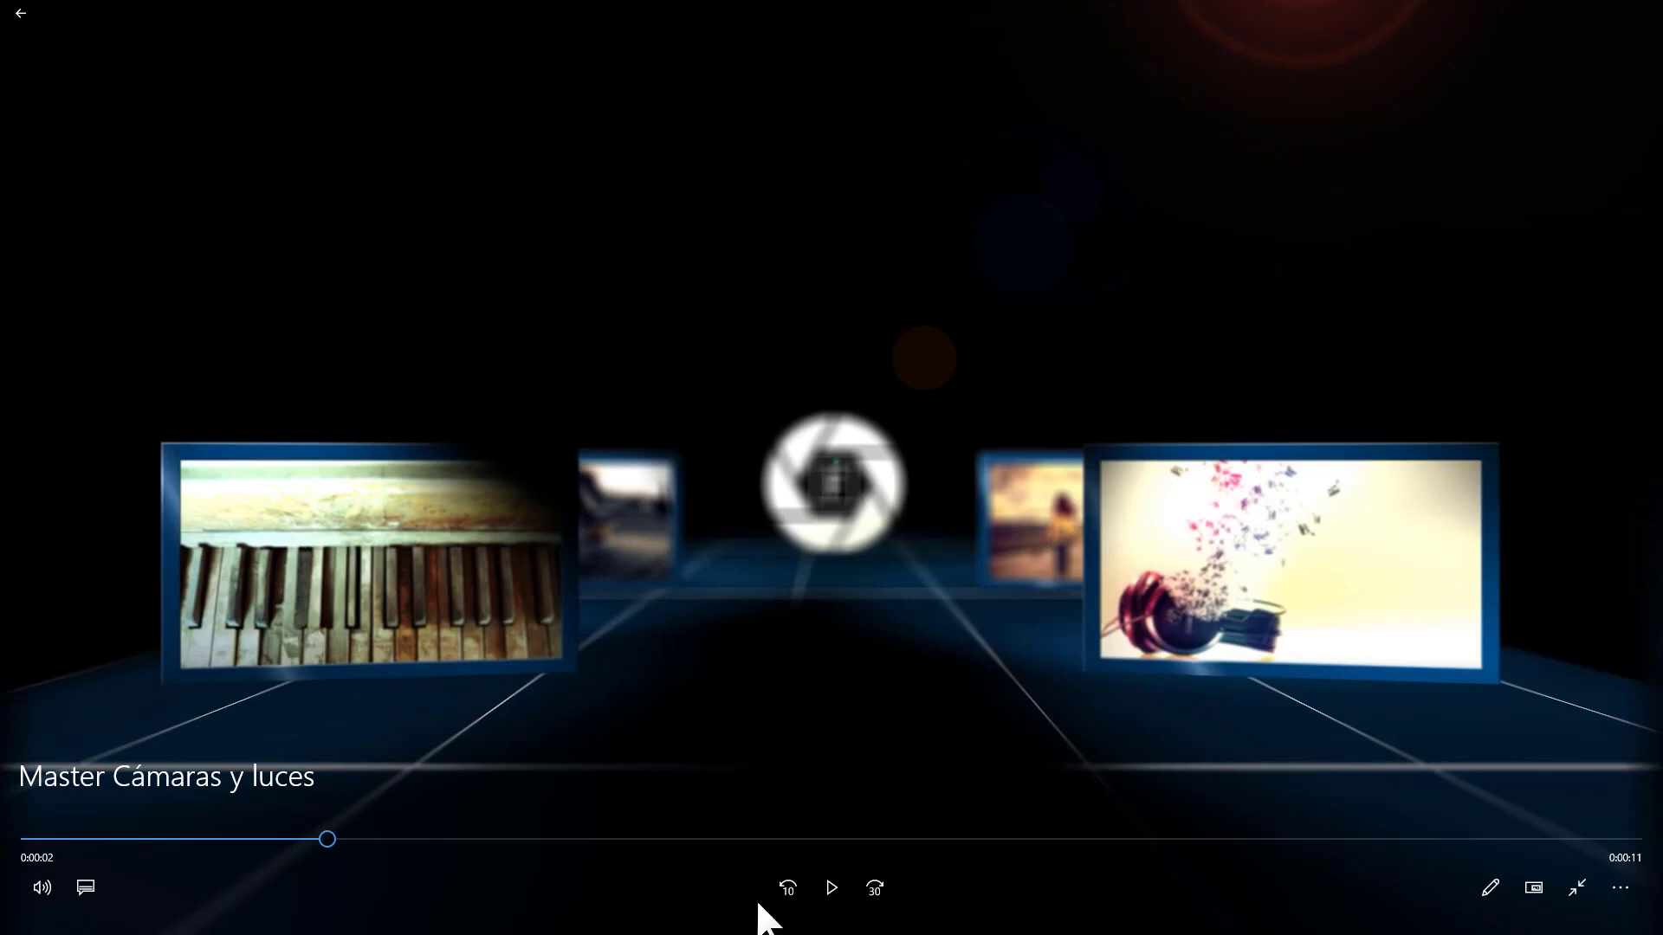
pyautogui.click(827, 892)
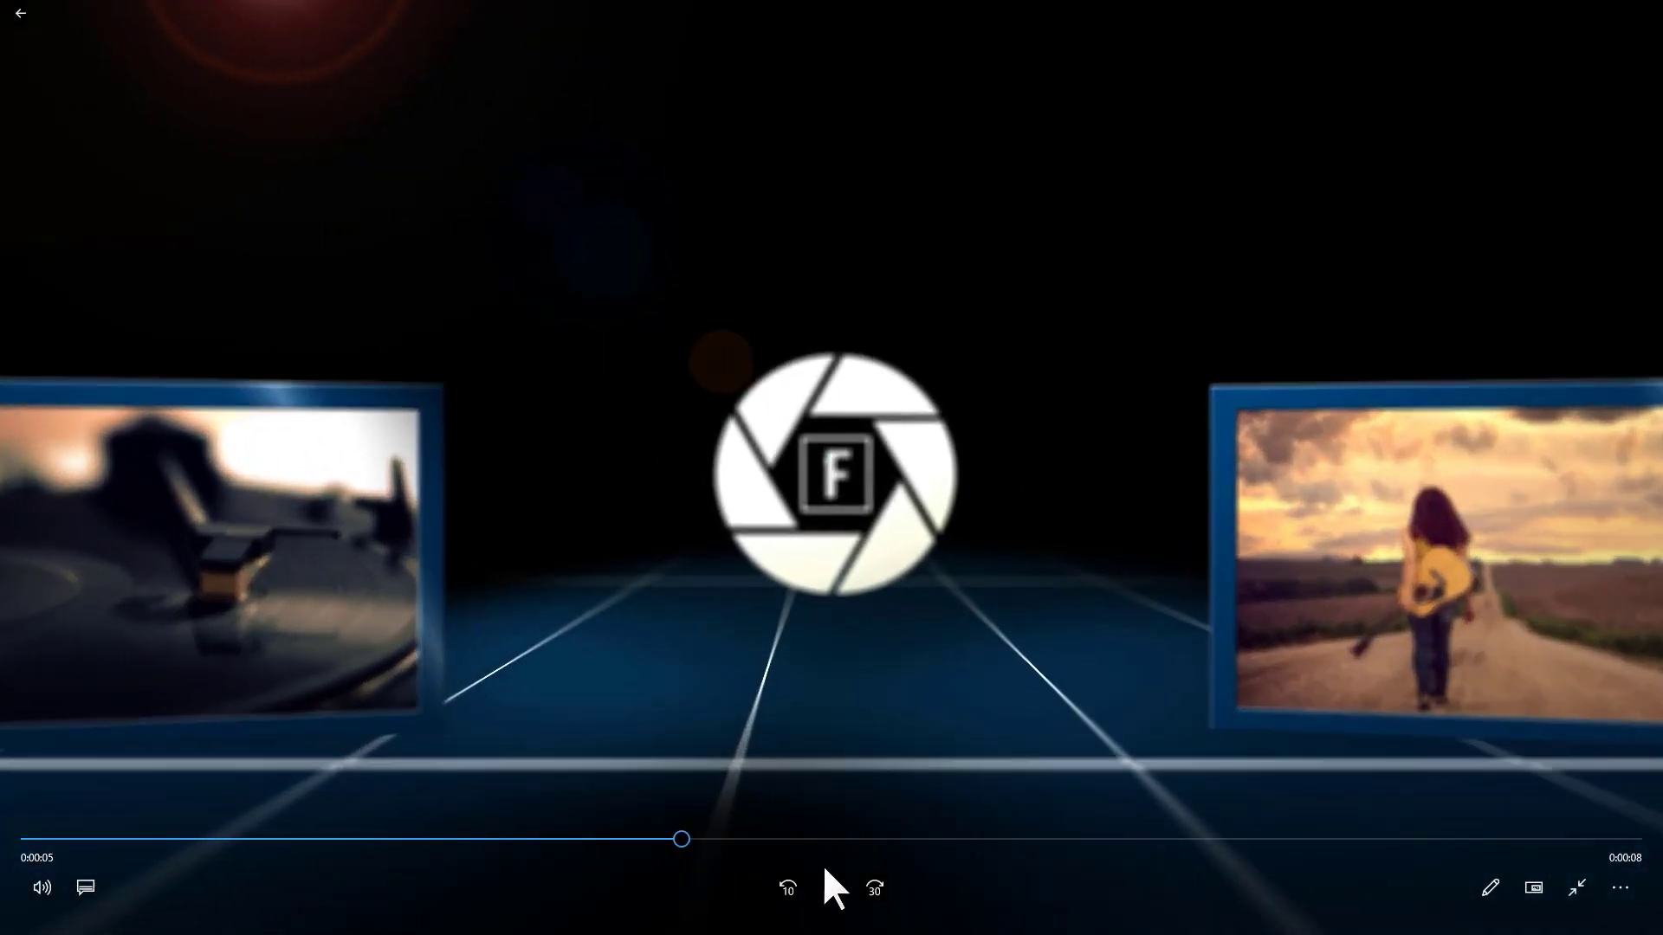
pyautogui.click(833, 889)
pyautogui.click(459, 840)
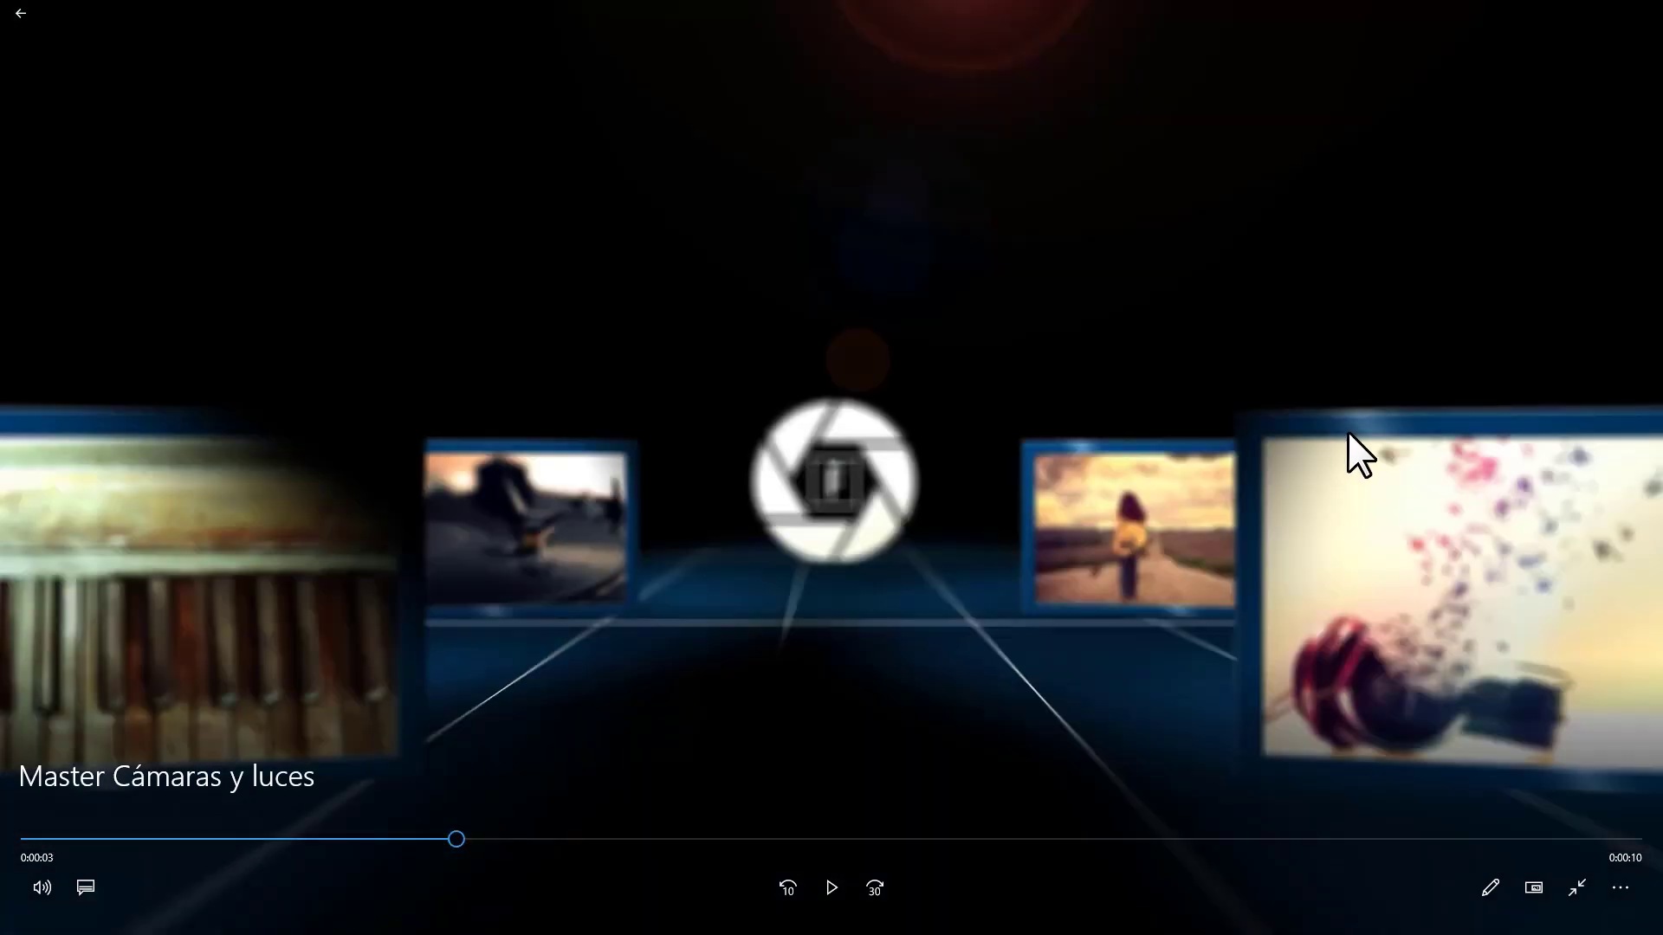
pyautogui.click(833, 888)
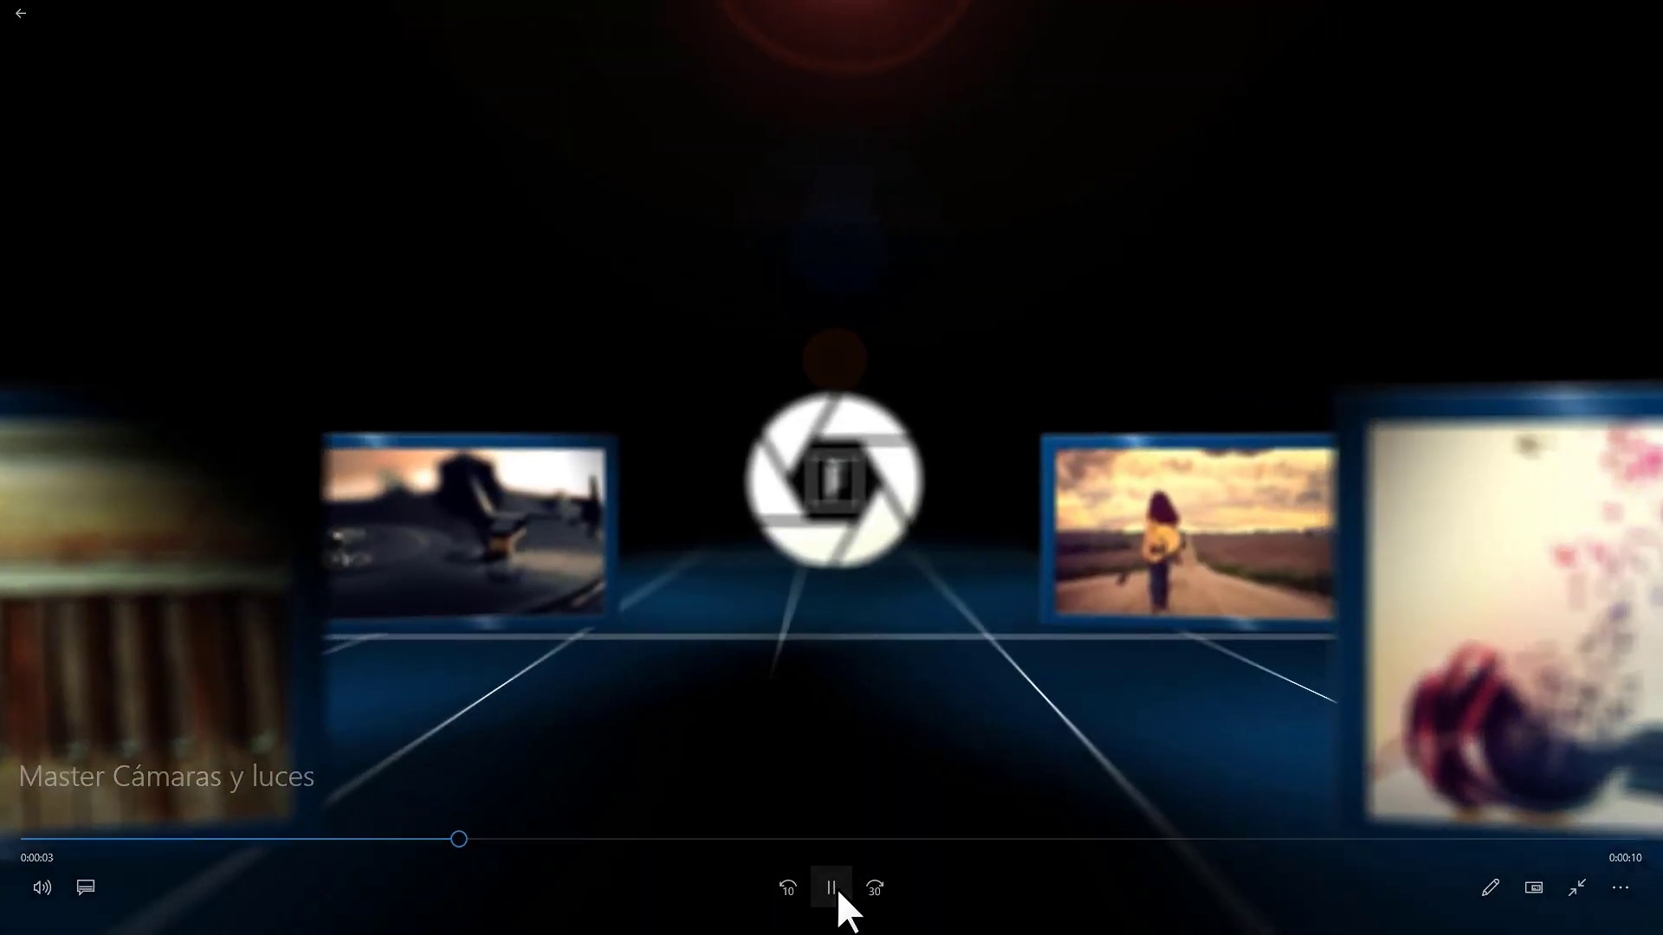
pyautogui.click(833, 888)
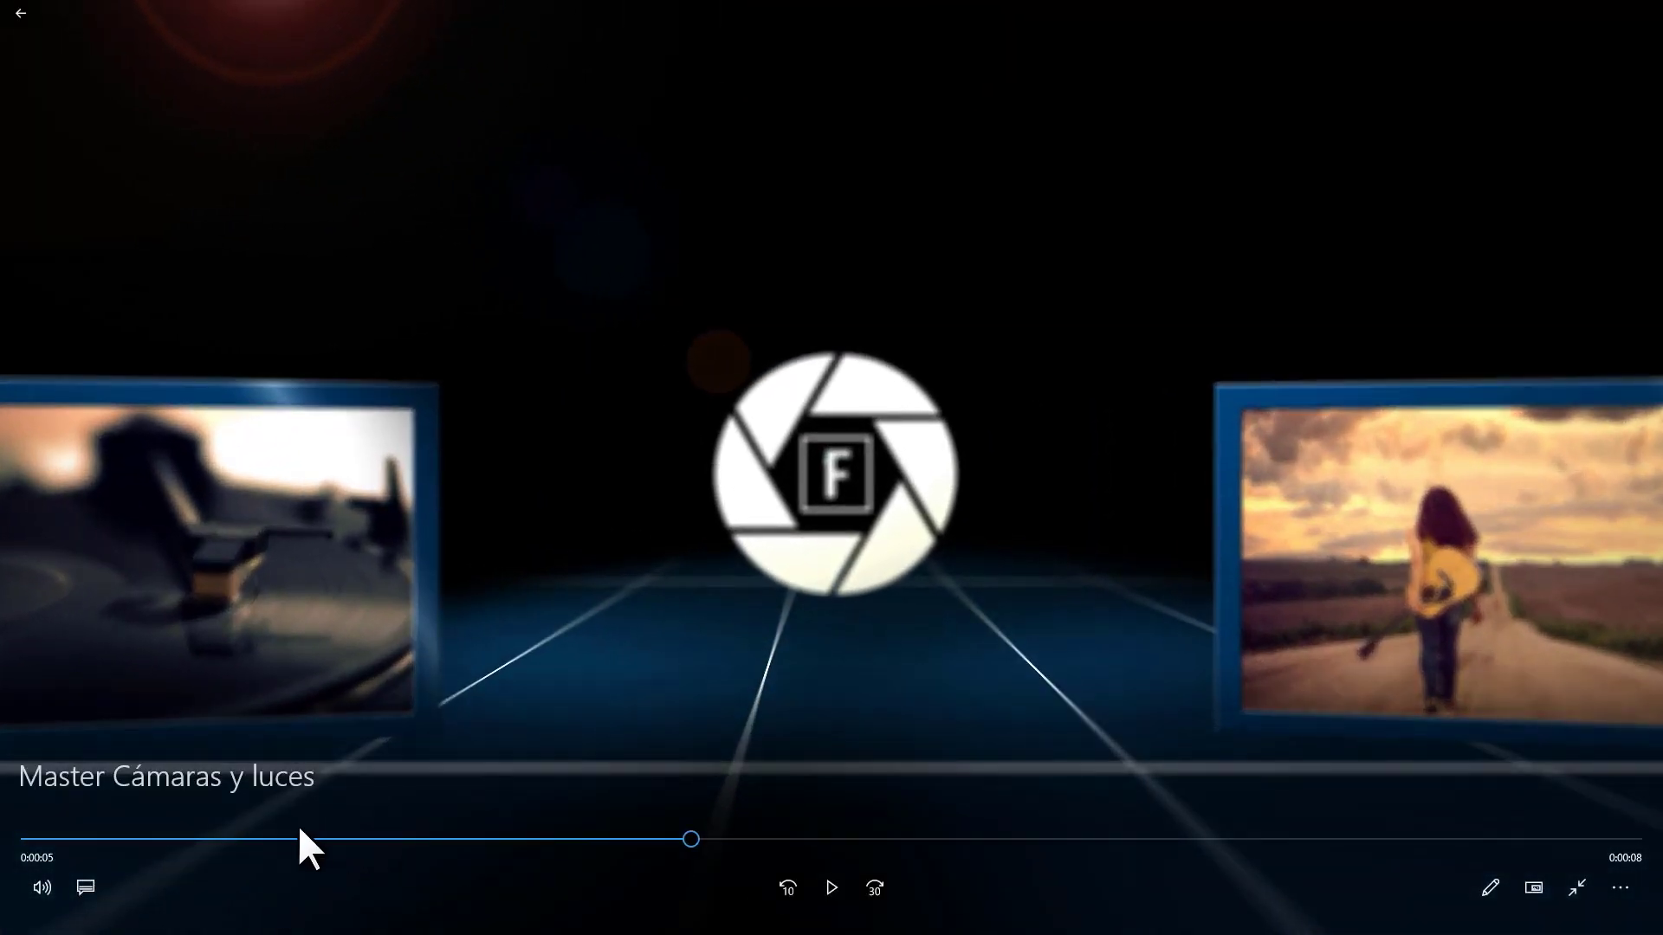
pyautogui.click(252, 839)
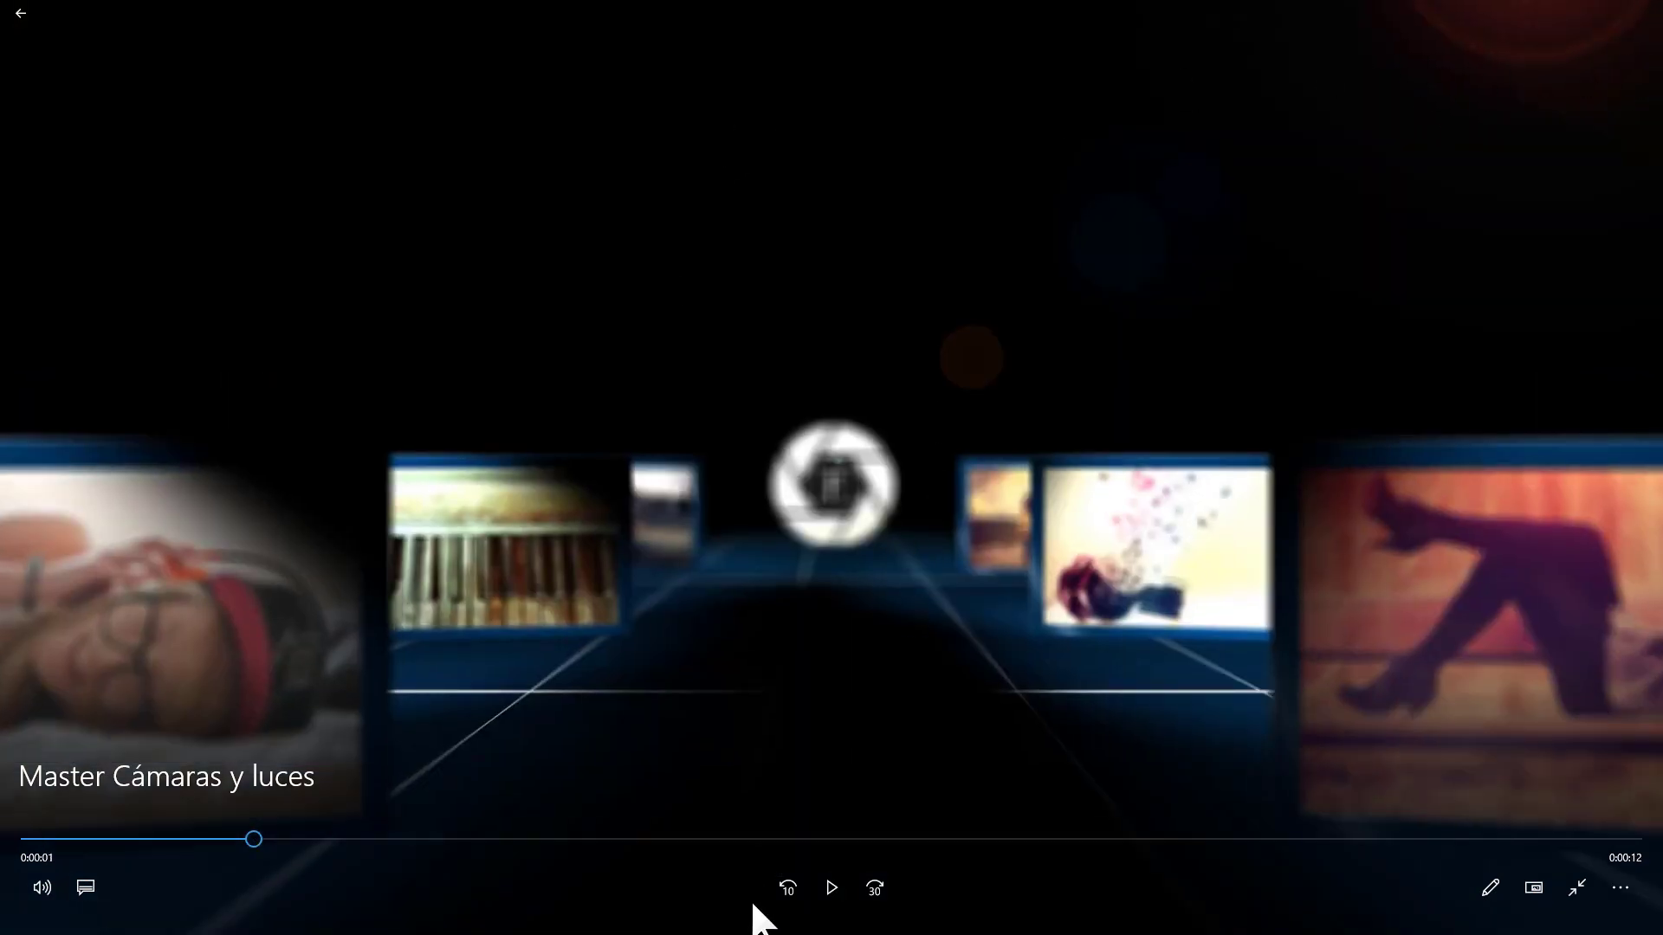
pyautogui.click(833, 888)
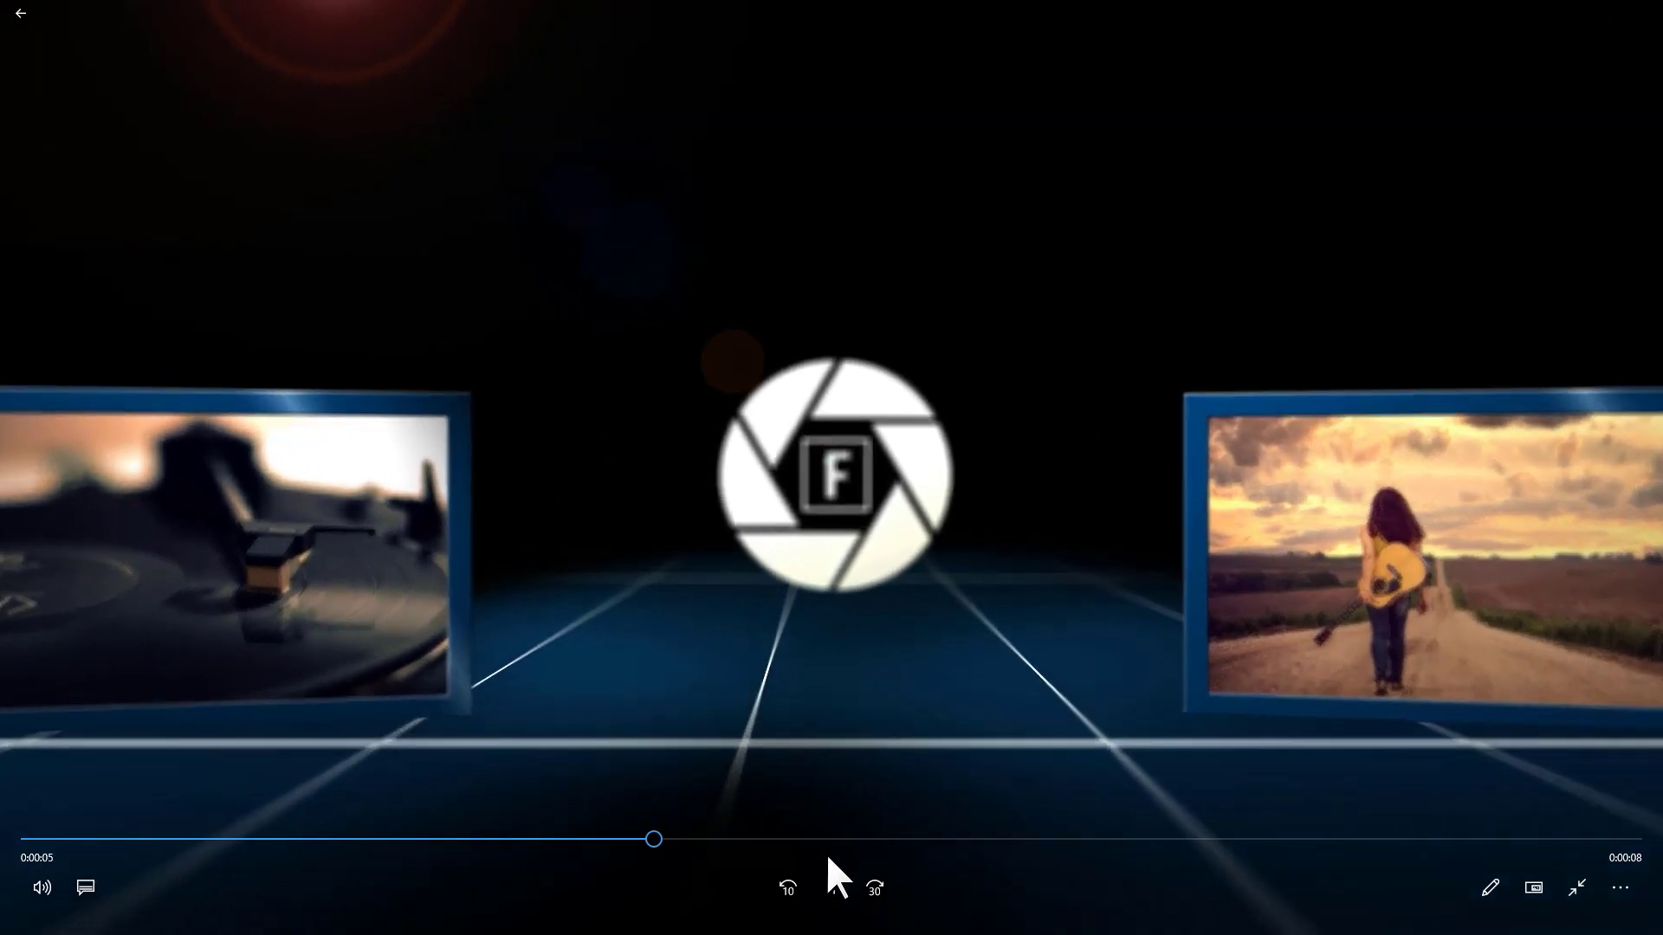
pyautogui.click(833, 889)
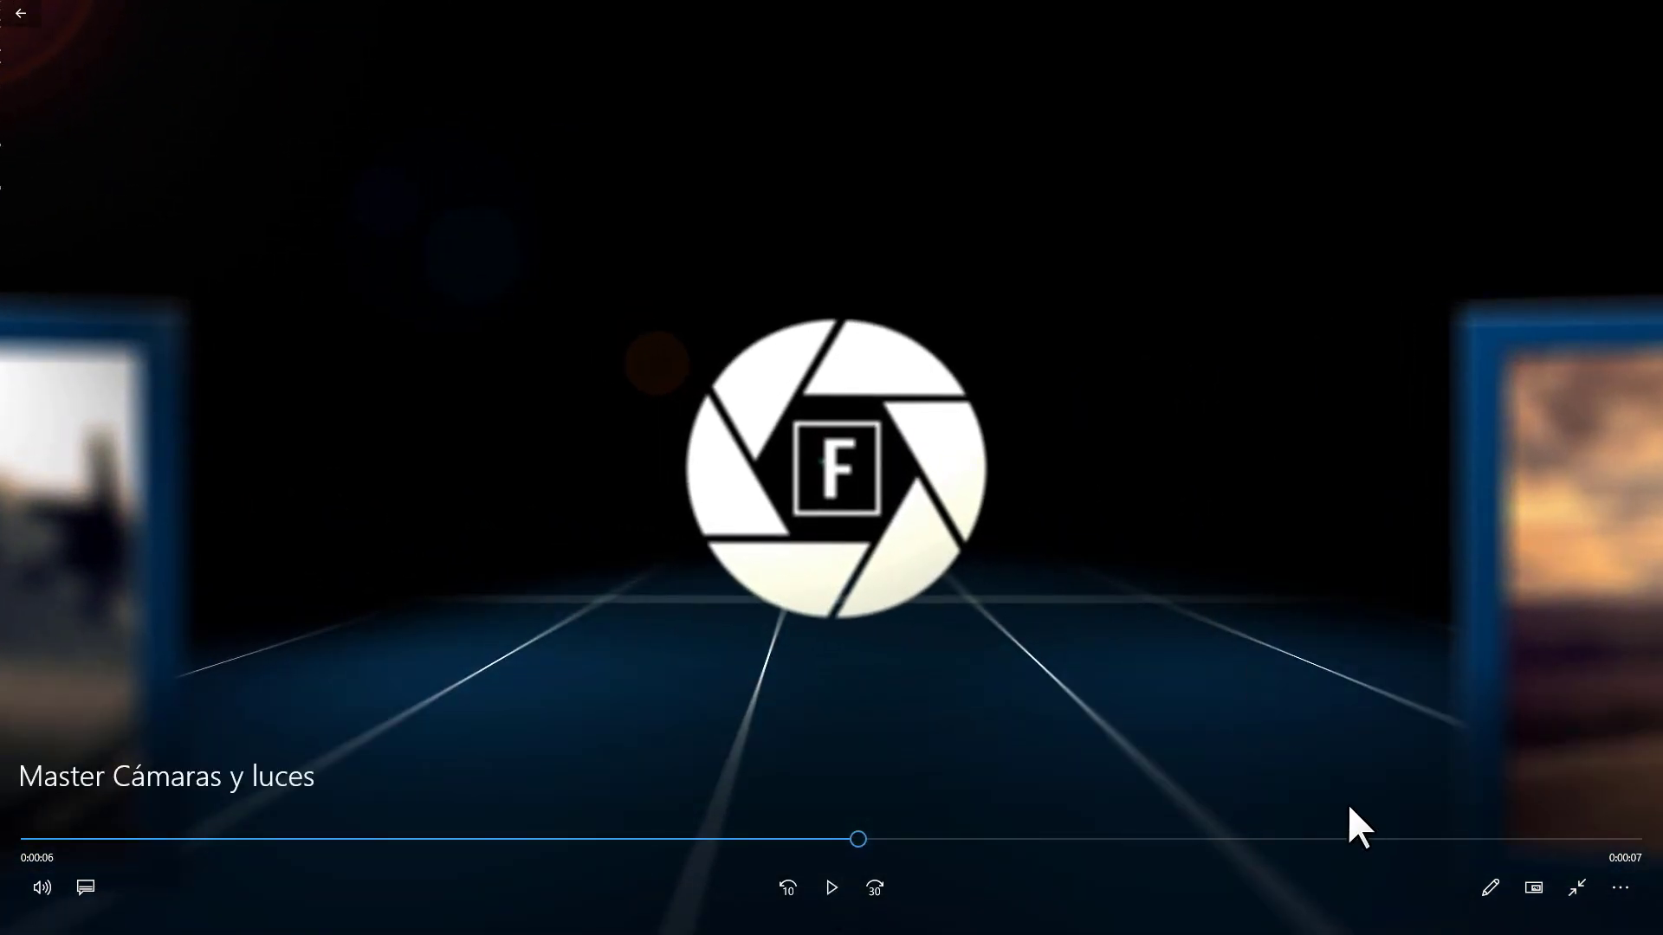
# - Switch to After Effects and create a dark navy blue 1920 × 1080 px solid in the Master composition
pyautogui.hotkey('alt', 'Tab')
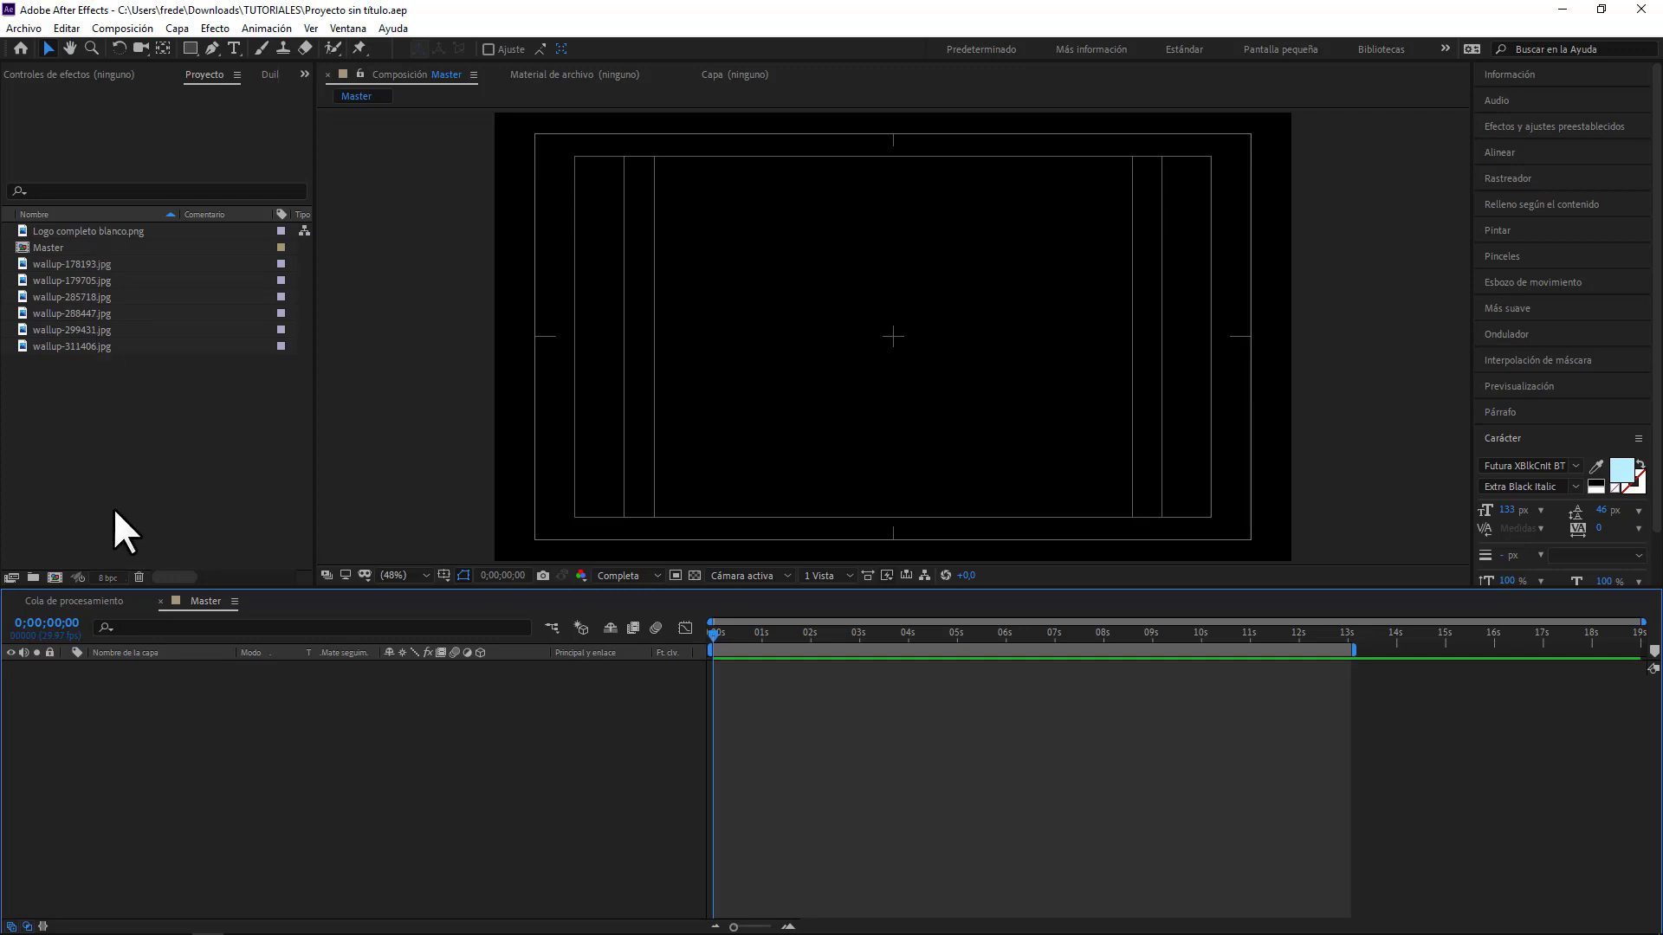
pyautogui.rightClick(139, 769)
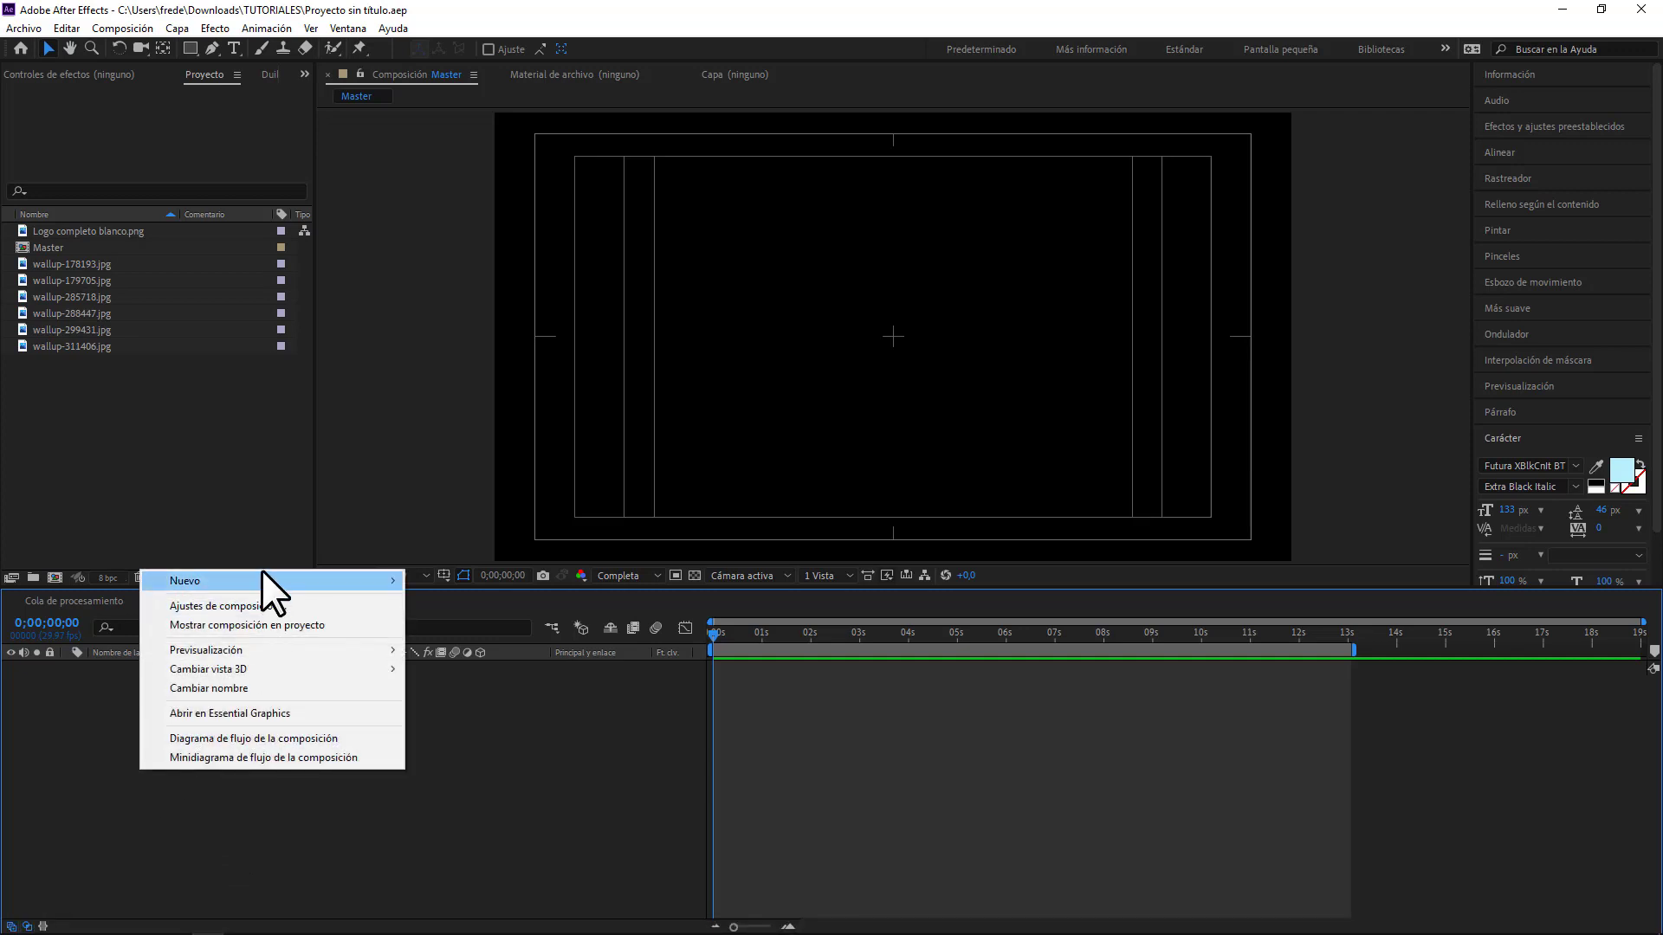
pyautogui.moveTo(267, 579)
pyautogui.click(482, 620)
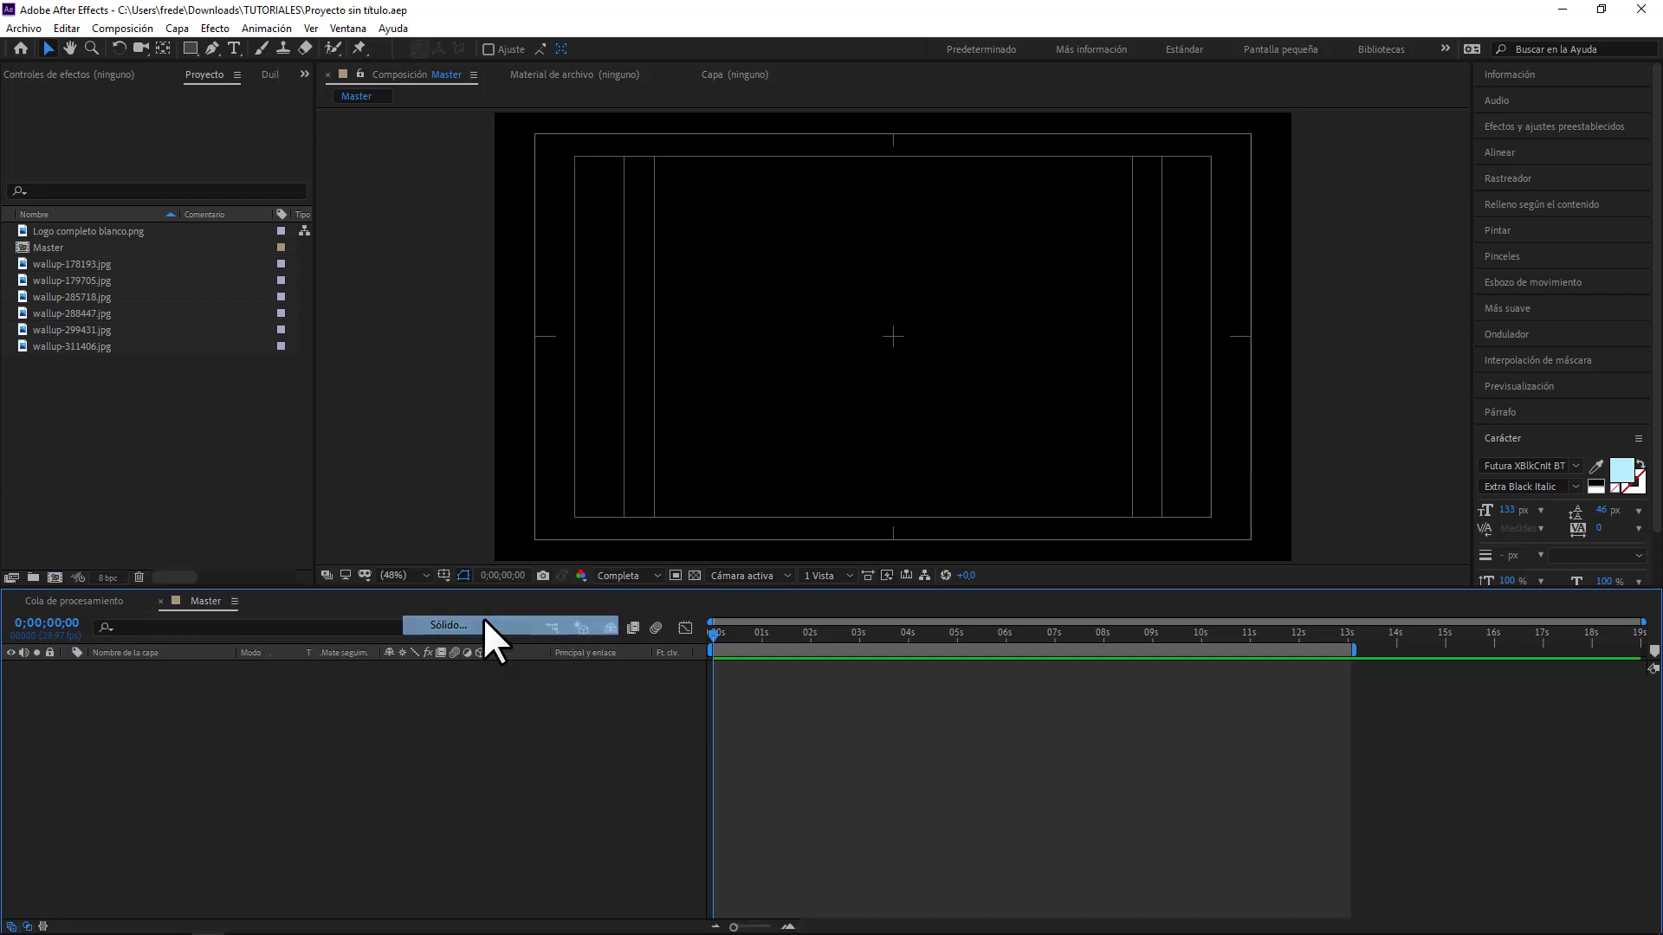
pyautogui.click(699, 439)
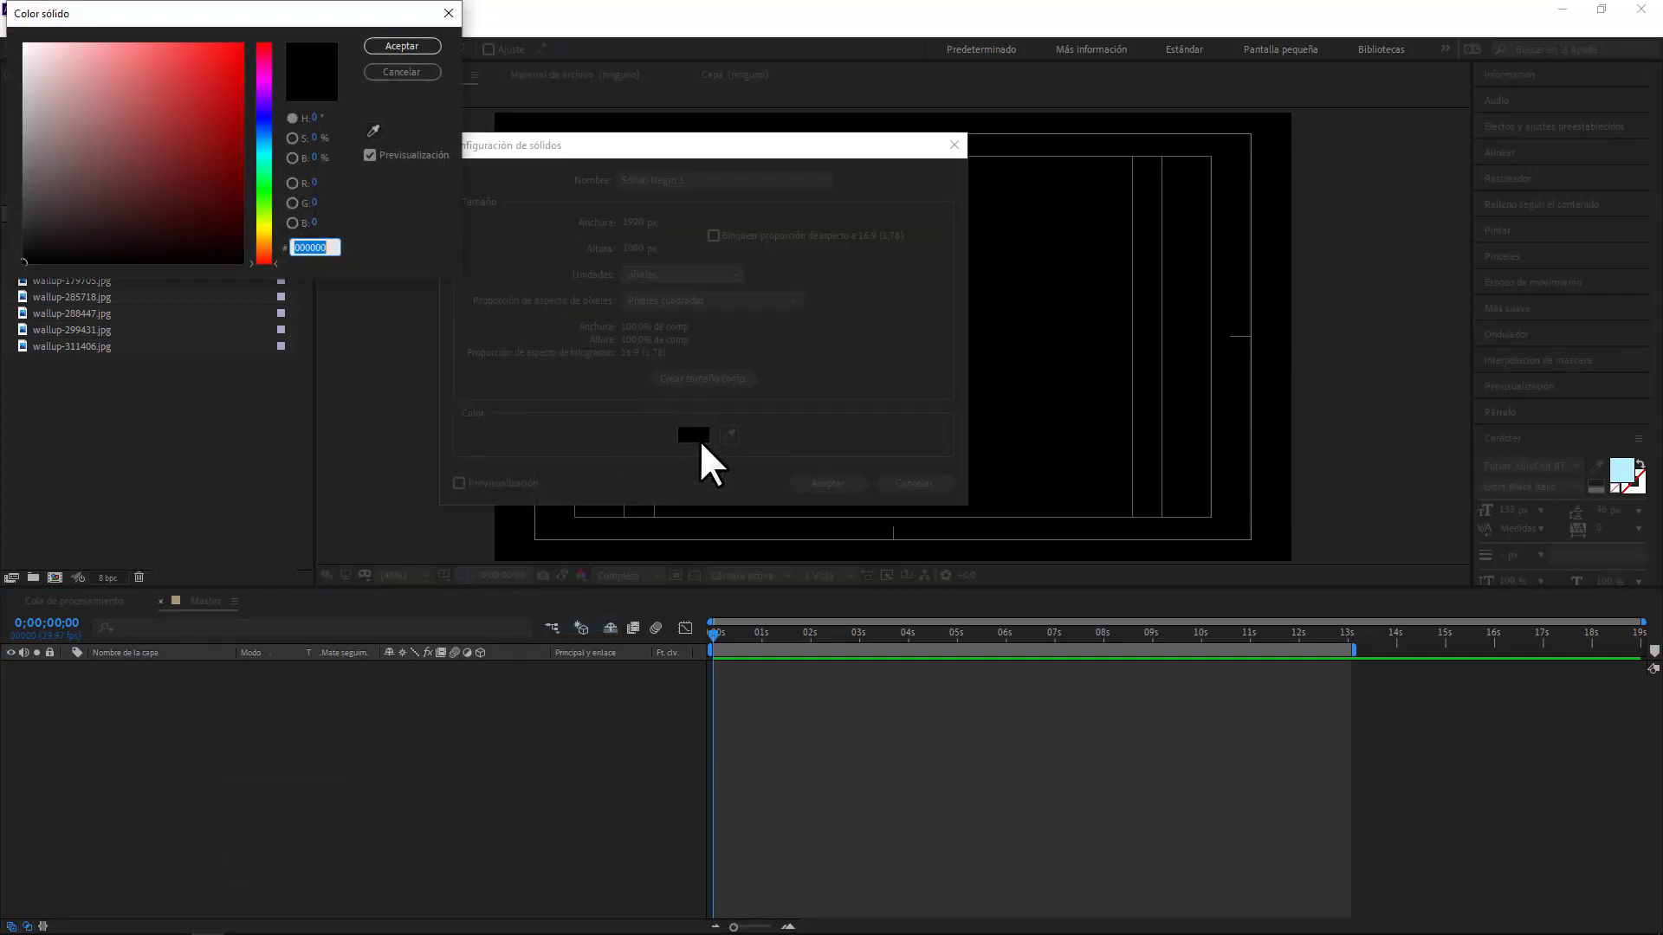
pyautogui.moveTo(233, 21); pyautogui.dragTo(248, 42)
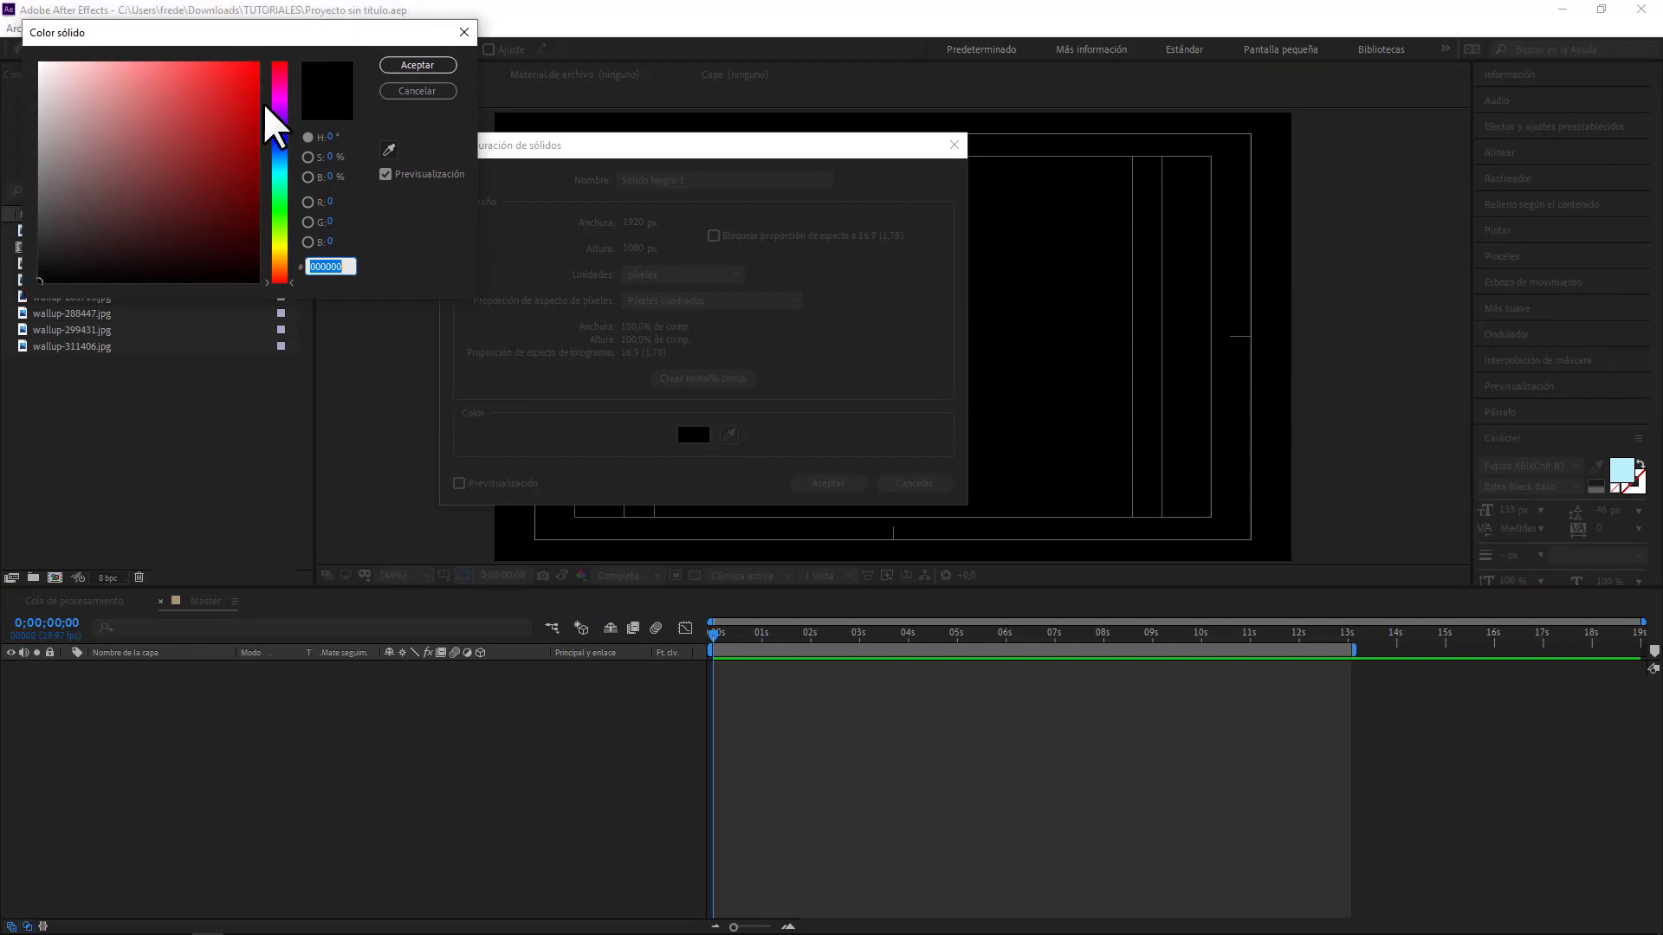
pyautogui.click(279, 137)
pyautogui.click(257, 184)
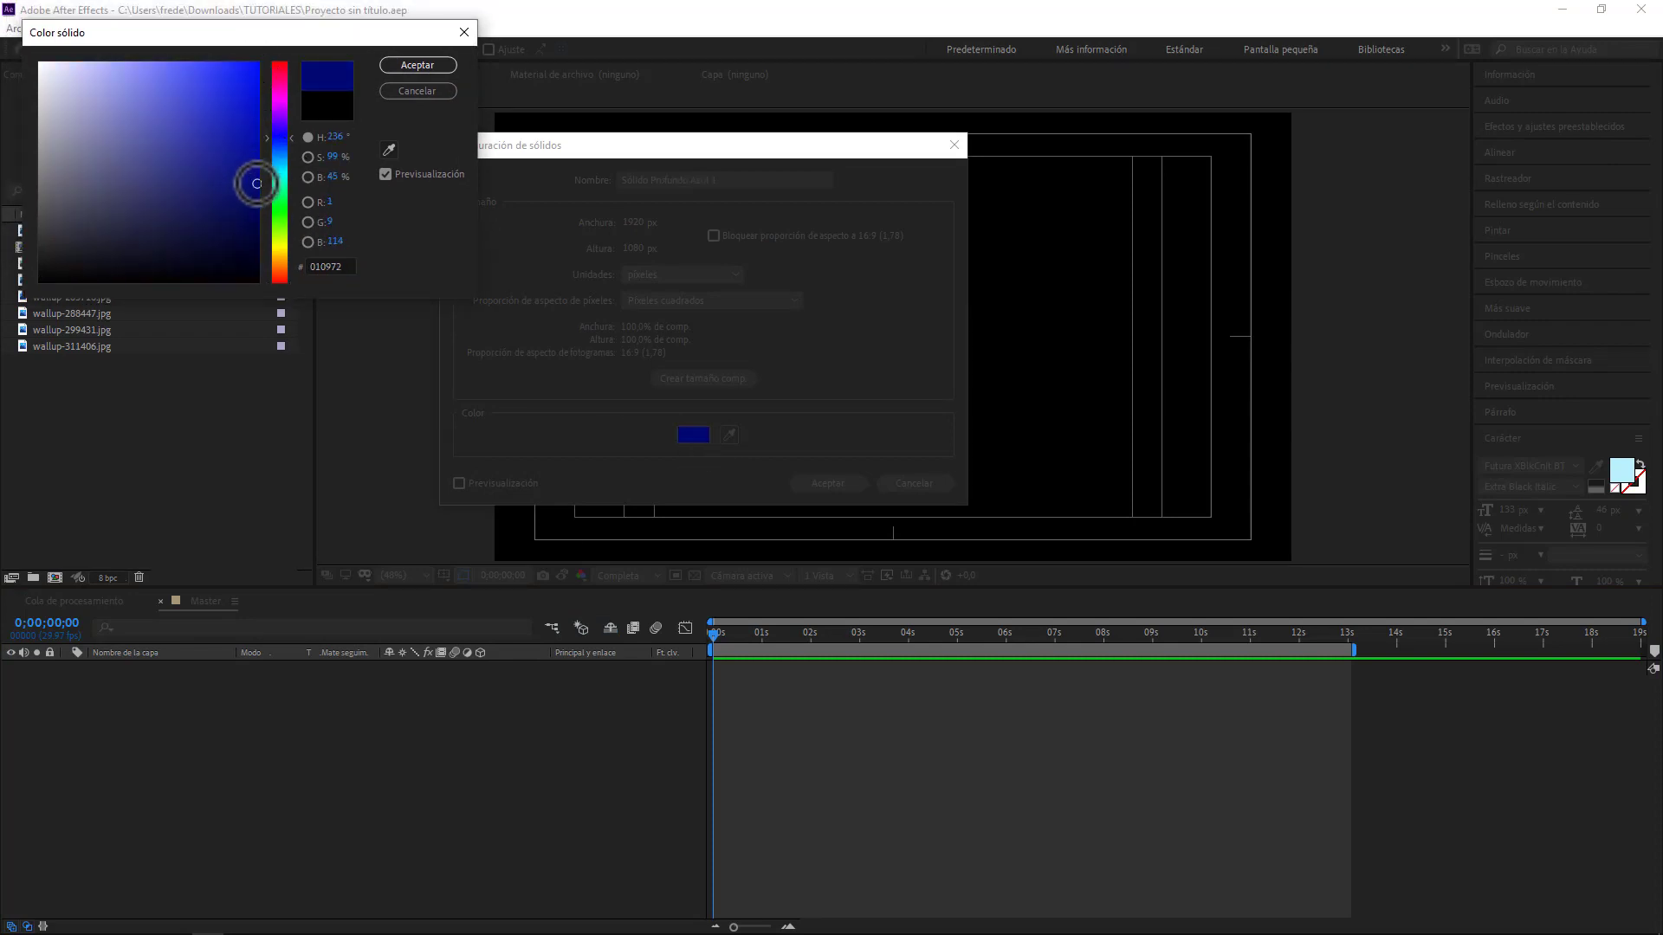
pyautogui.click(284, 147)
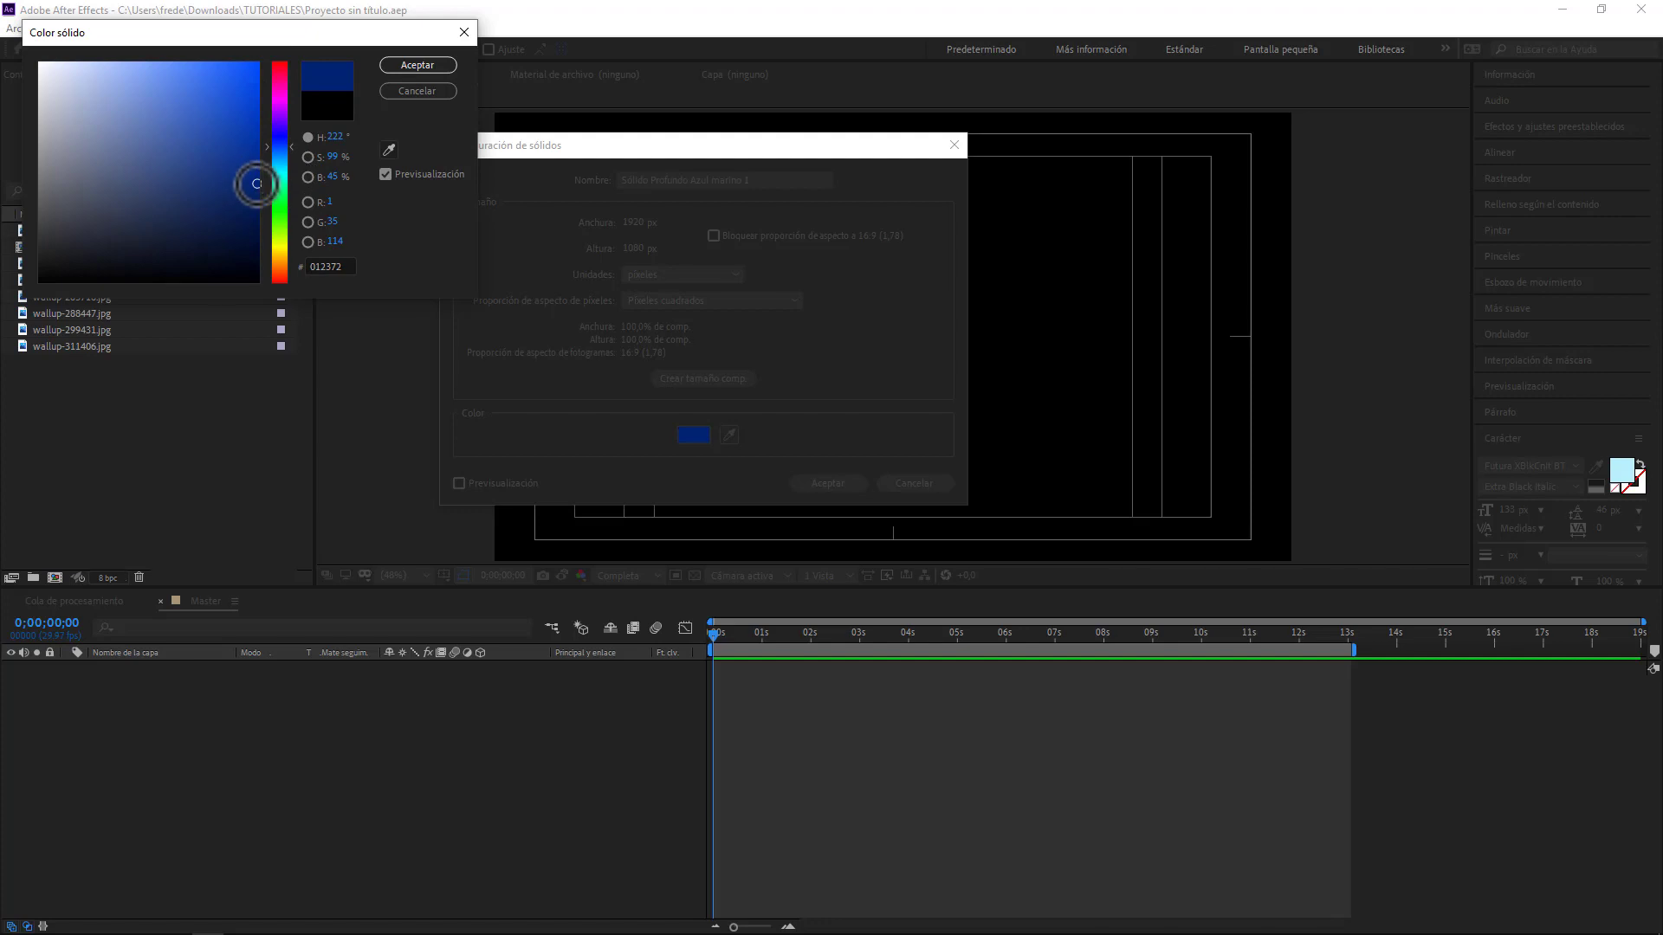
pyautogui.click(257, 202)
pyautogui.click(428, 62)
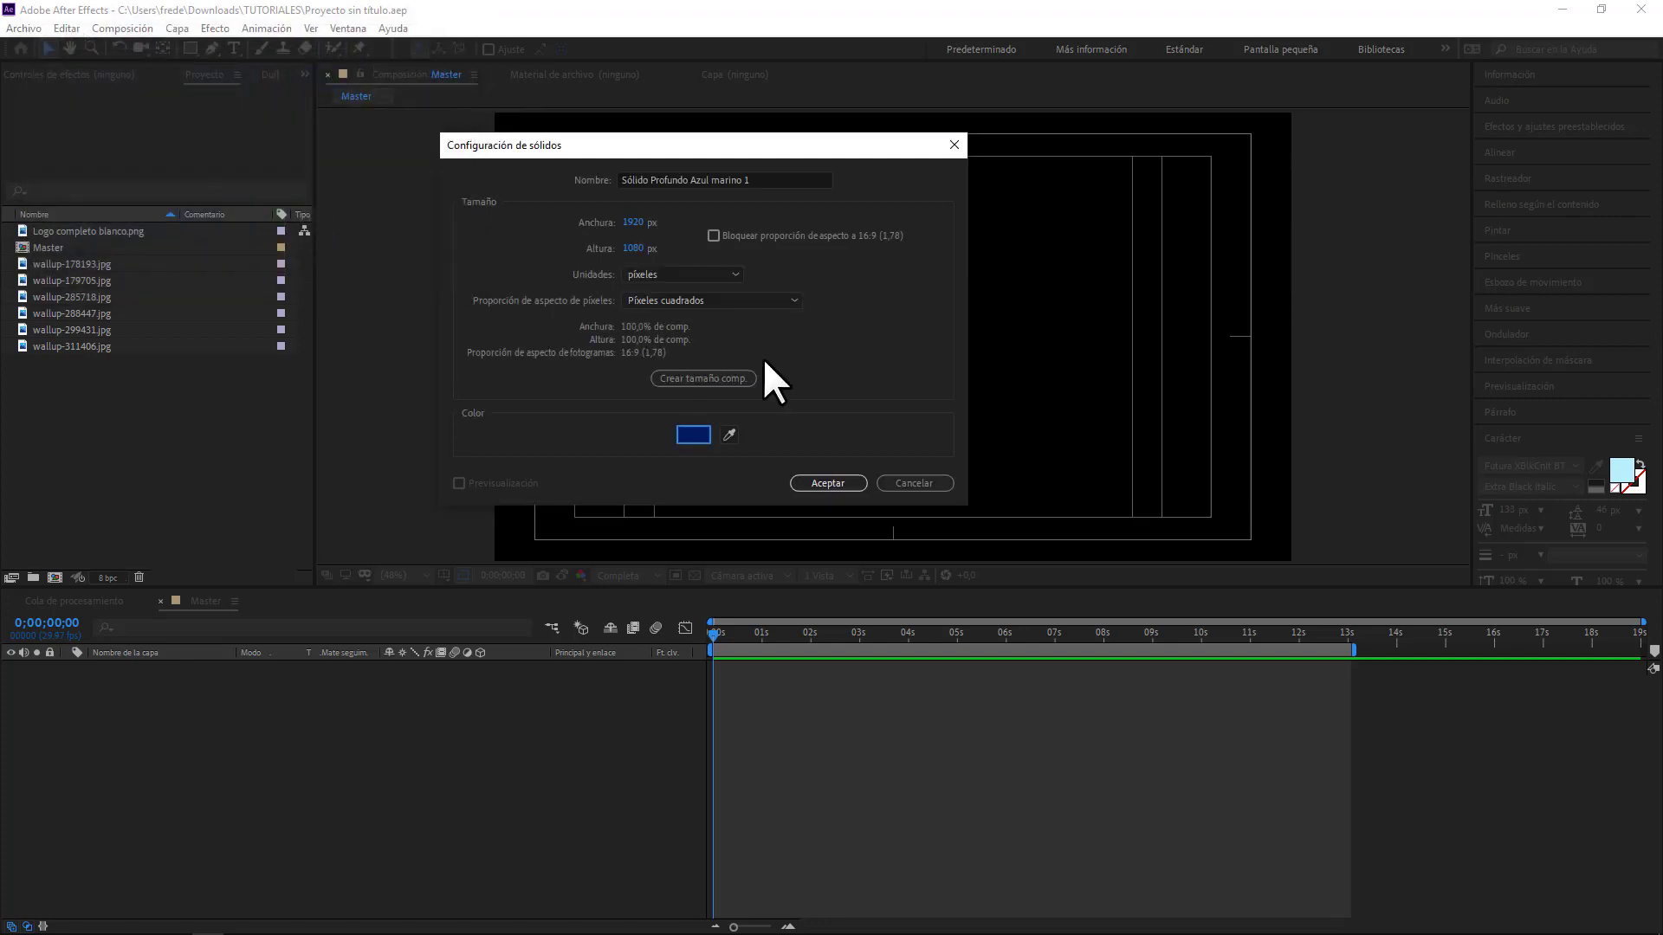
pyautogui.click(828, 484)
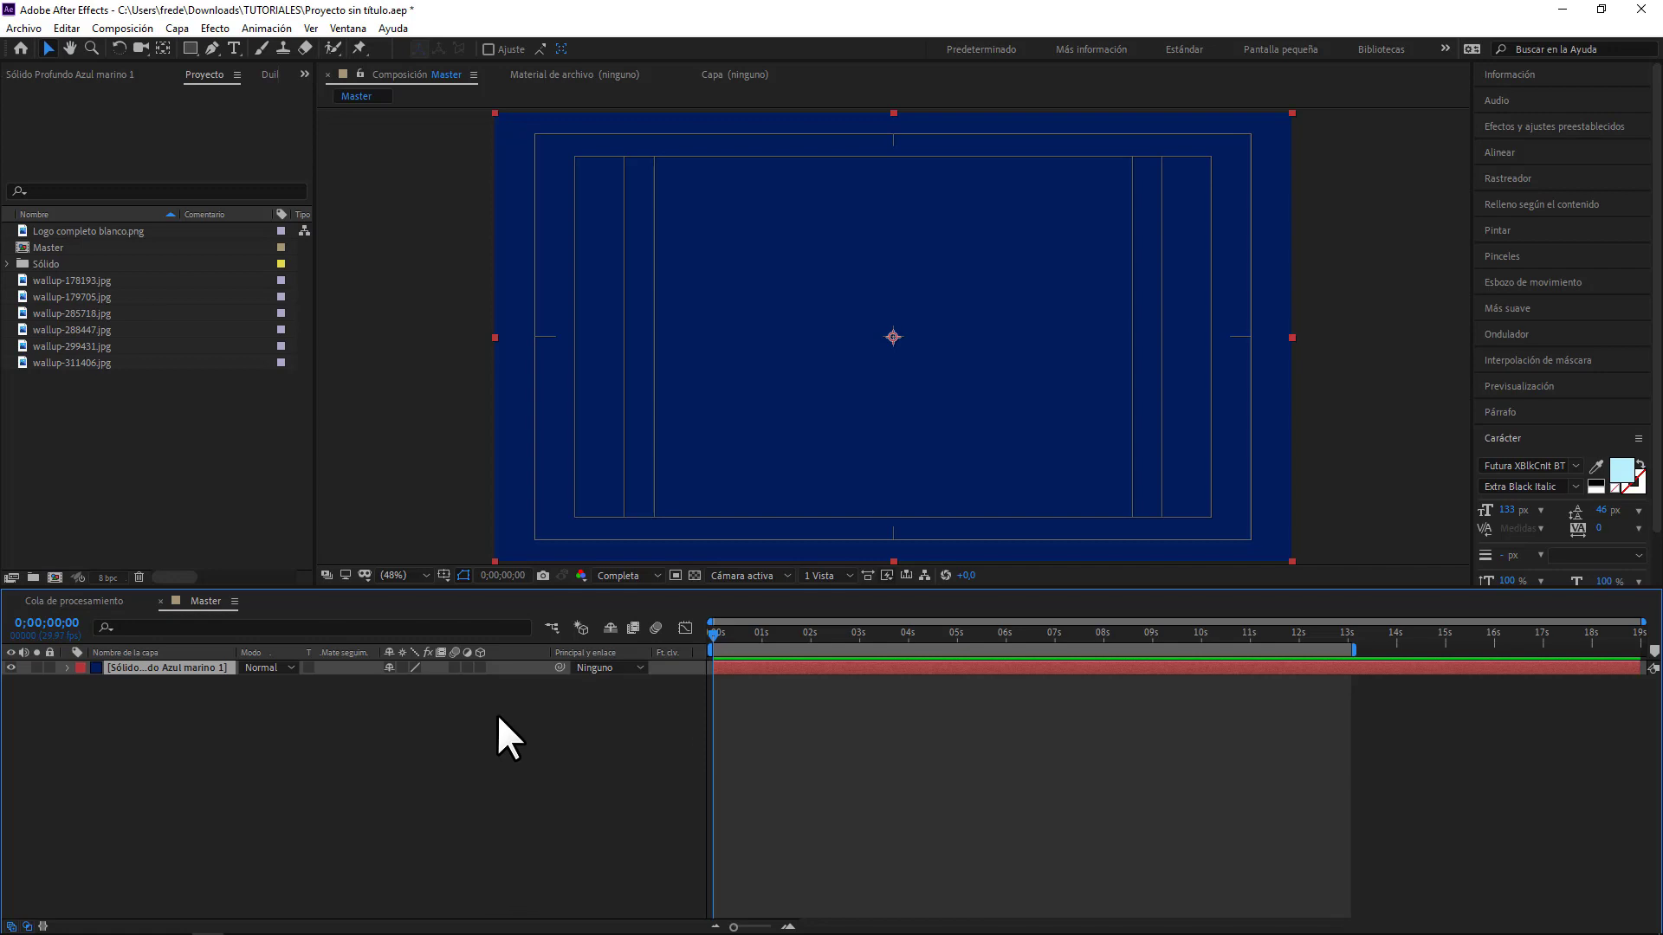
# - Make the navy blue solid a 3D layer and apply the Cuadrícula effect to it
pyautogui.click(480, 667)
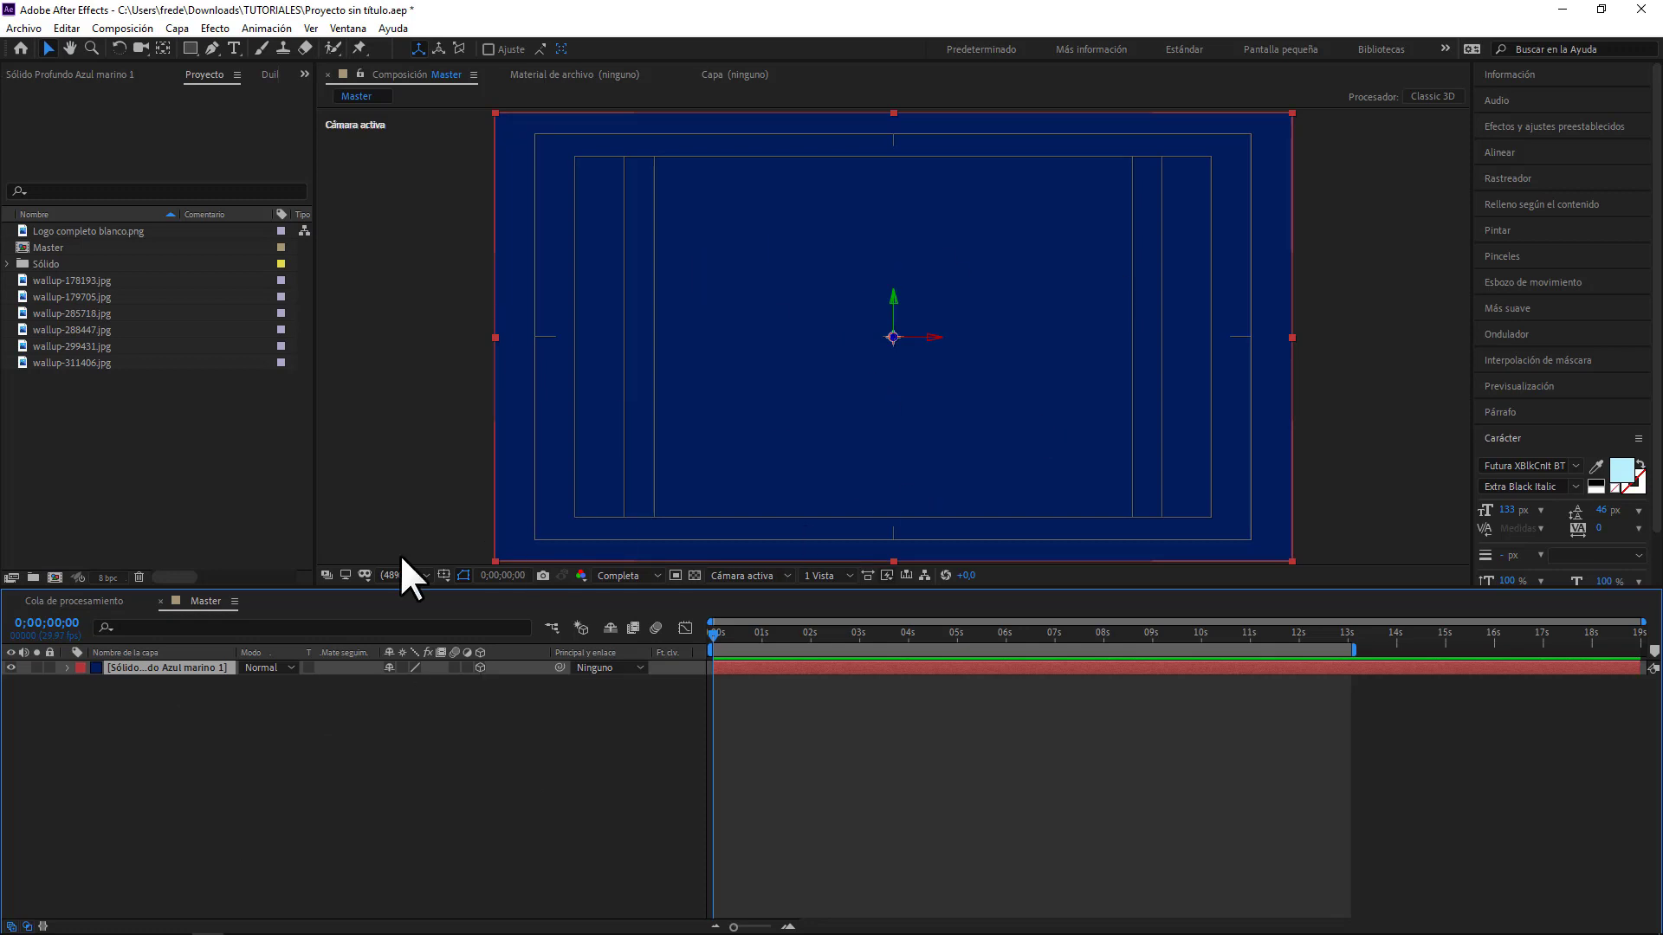
pyautogui.click(360, 756)
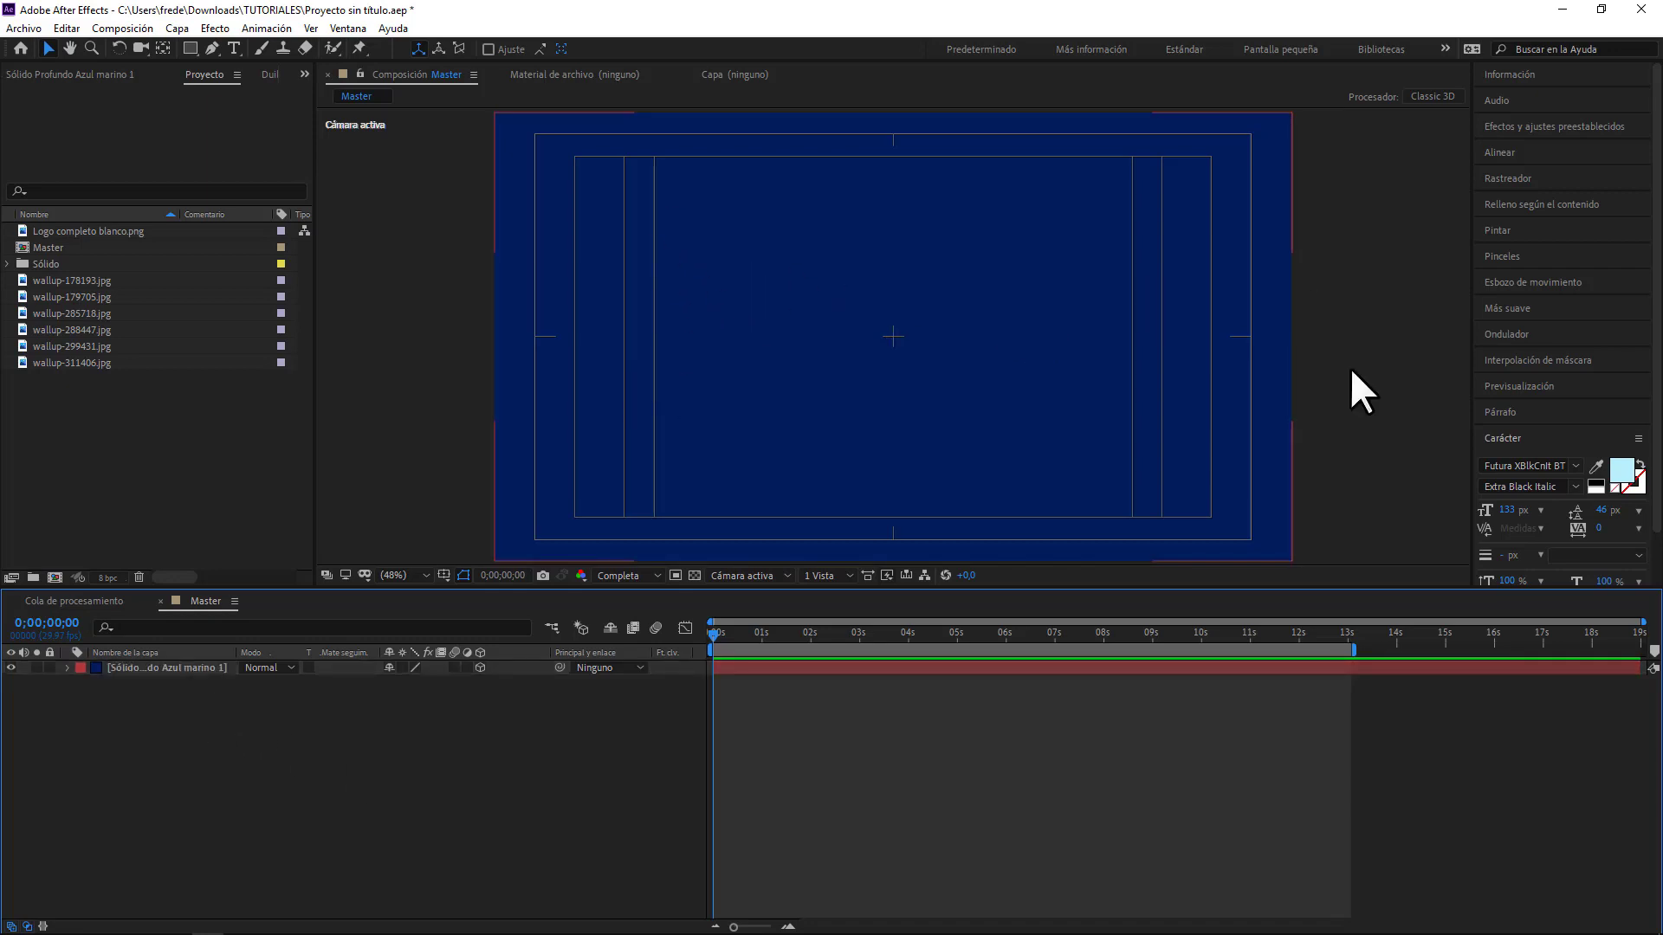
pyautogui.click(139, 667)
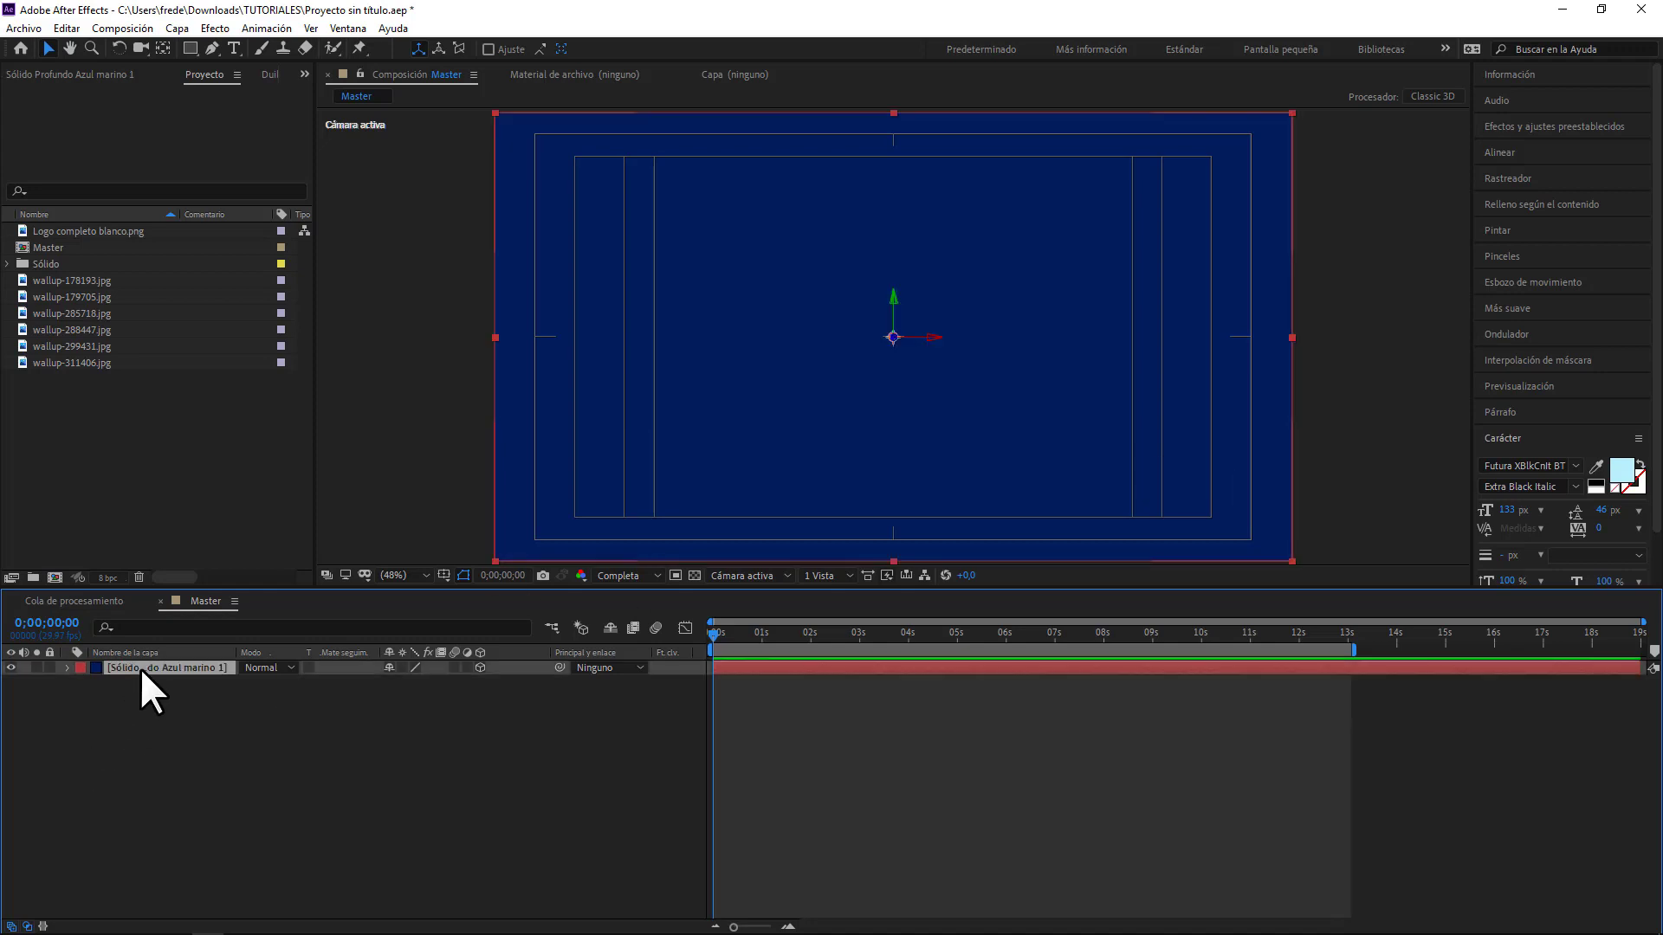
pyautogui.click(216, 26)
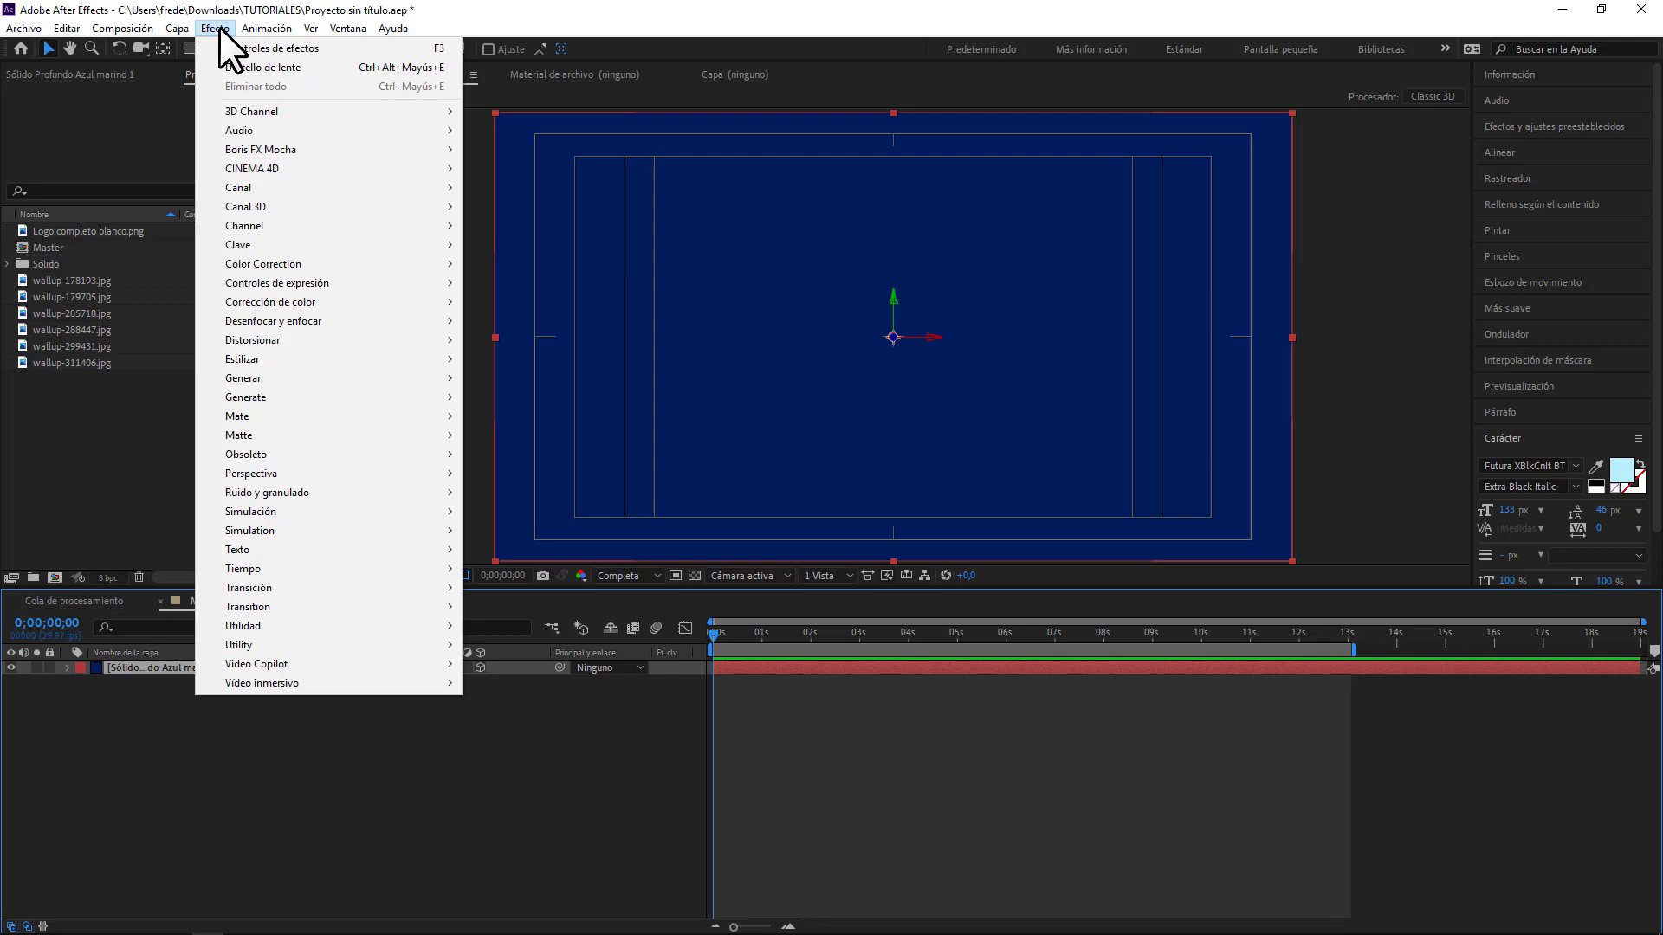
pyautogui.moveTo(331, 381)
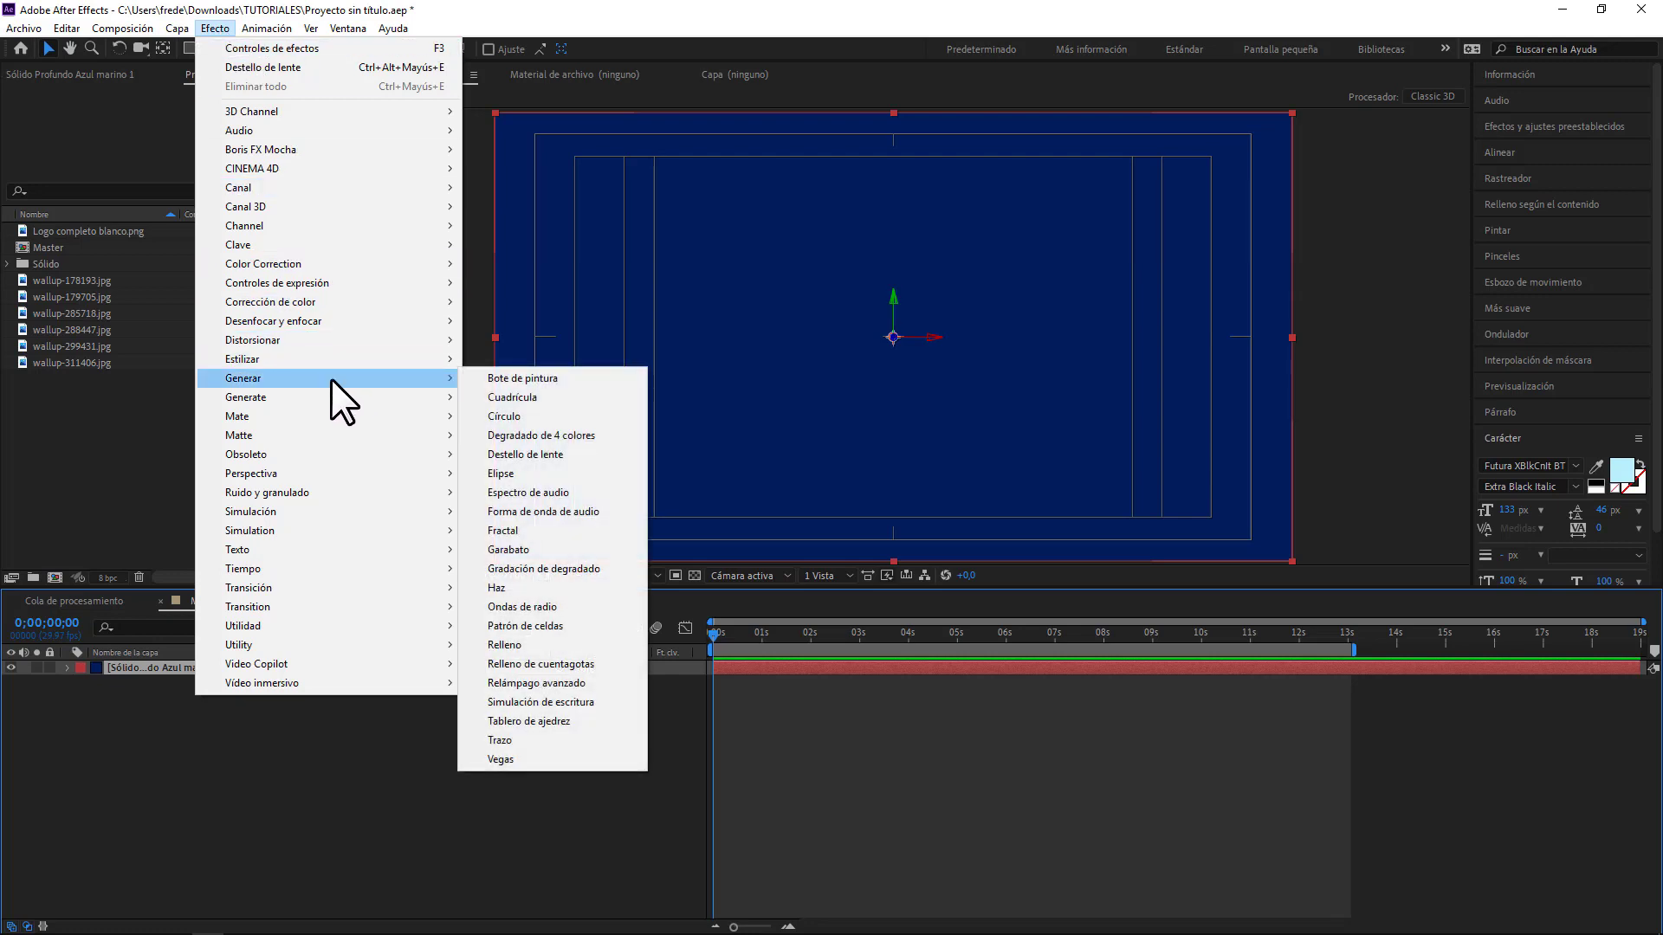
pyautogui.click(554, 397)
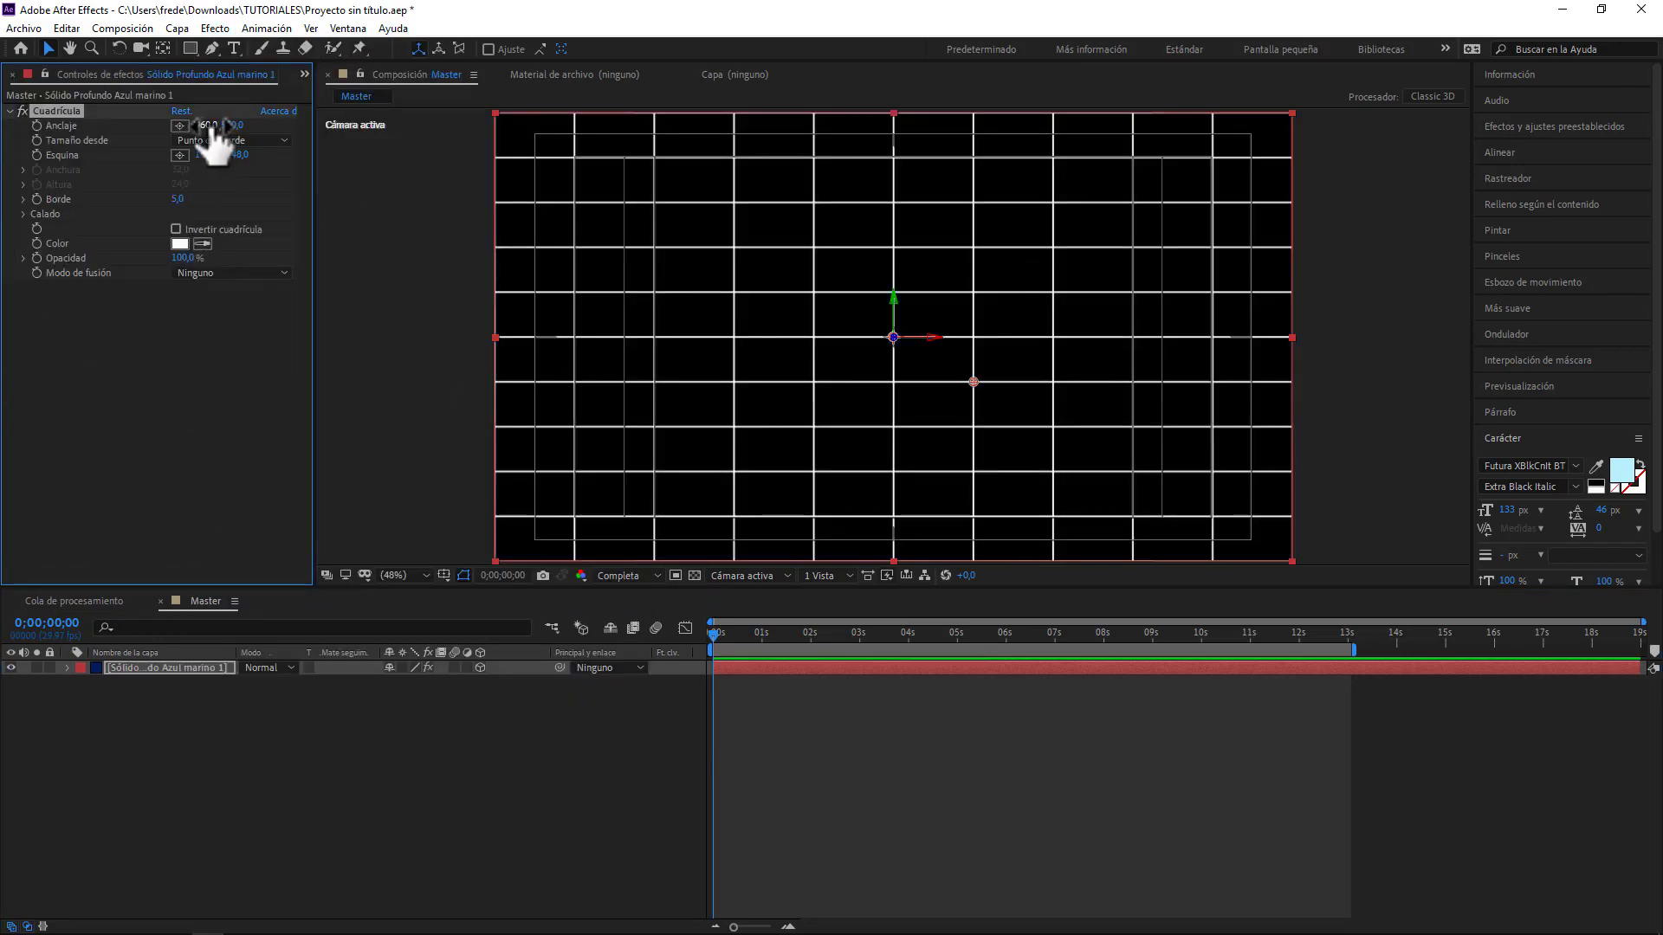
# - Enlarge the grid cells by setting the Cuadrícula anchor to 943,0, 463,0, and set its blending mode to Normal
pyautogui.moveTo(211, 126); pyautogui.dragTo(170, 126)
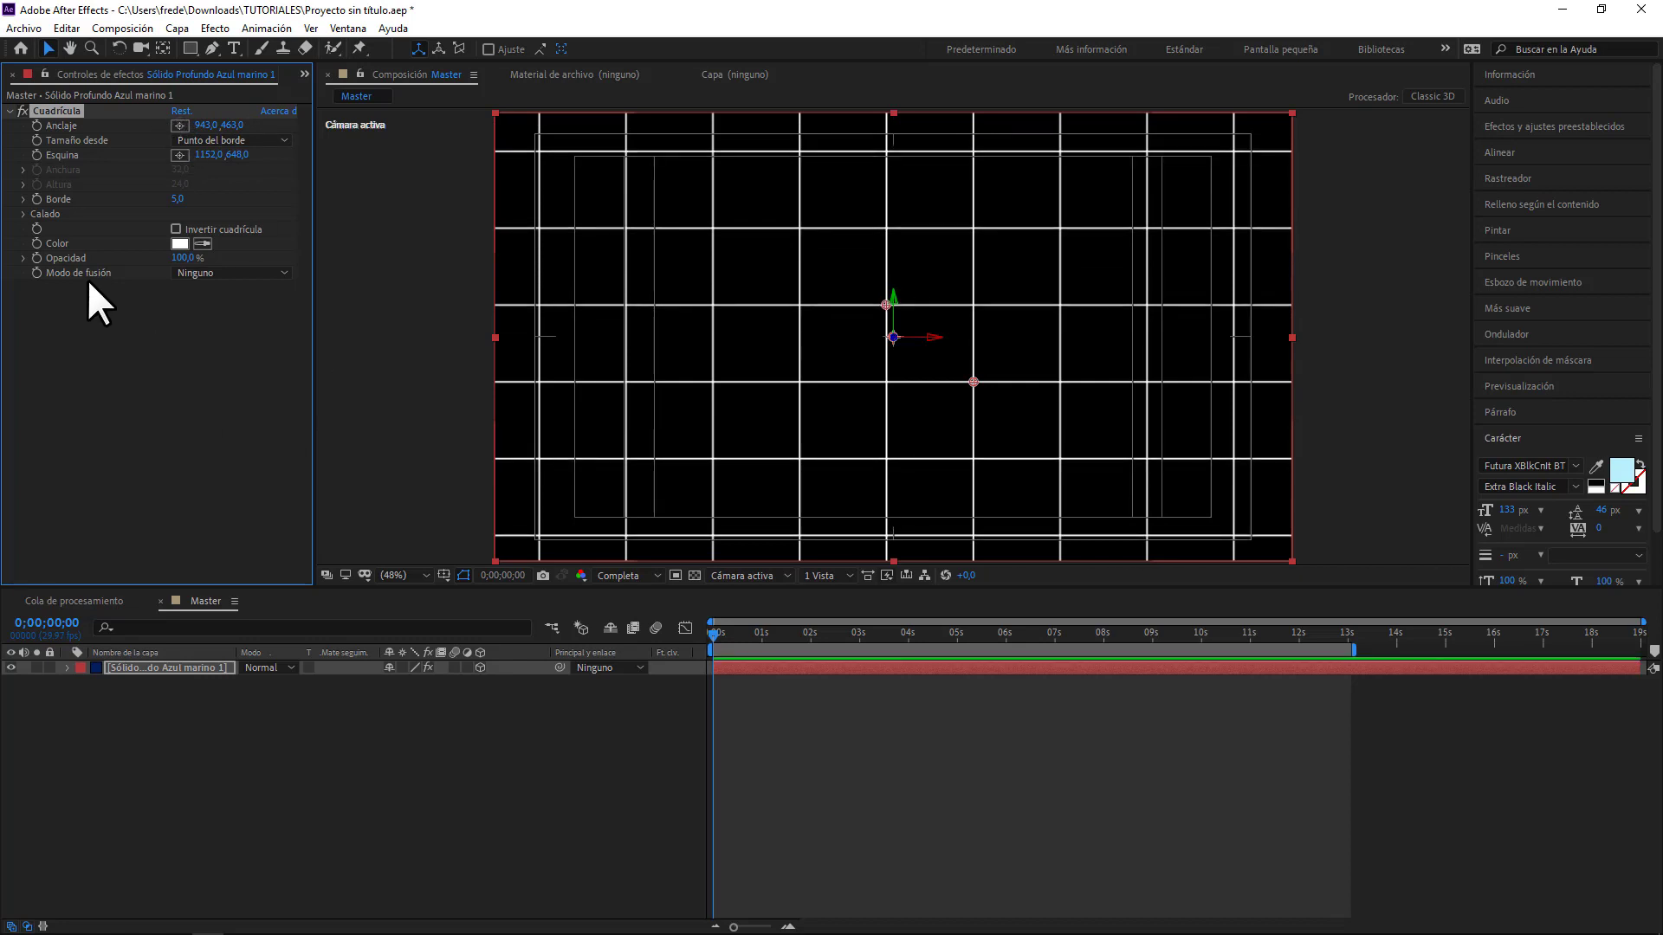
pyautogui.click(215, 274)
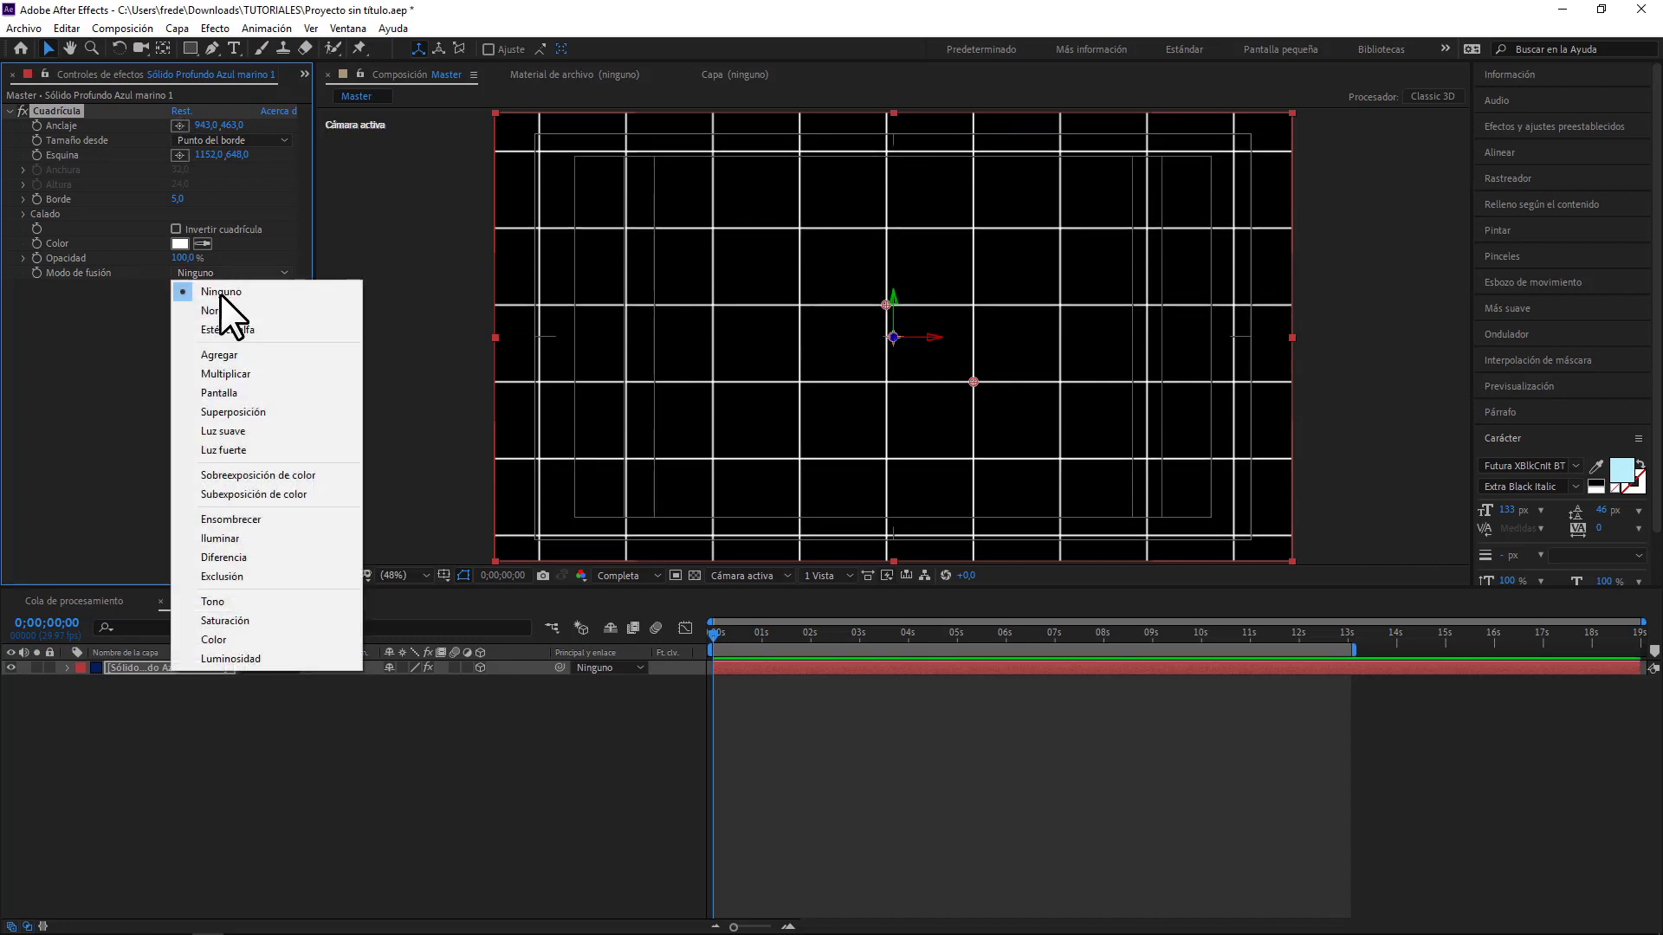
pyautogui.click(222, 309)
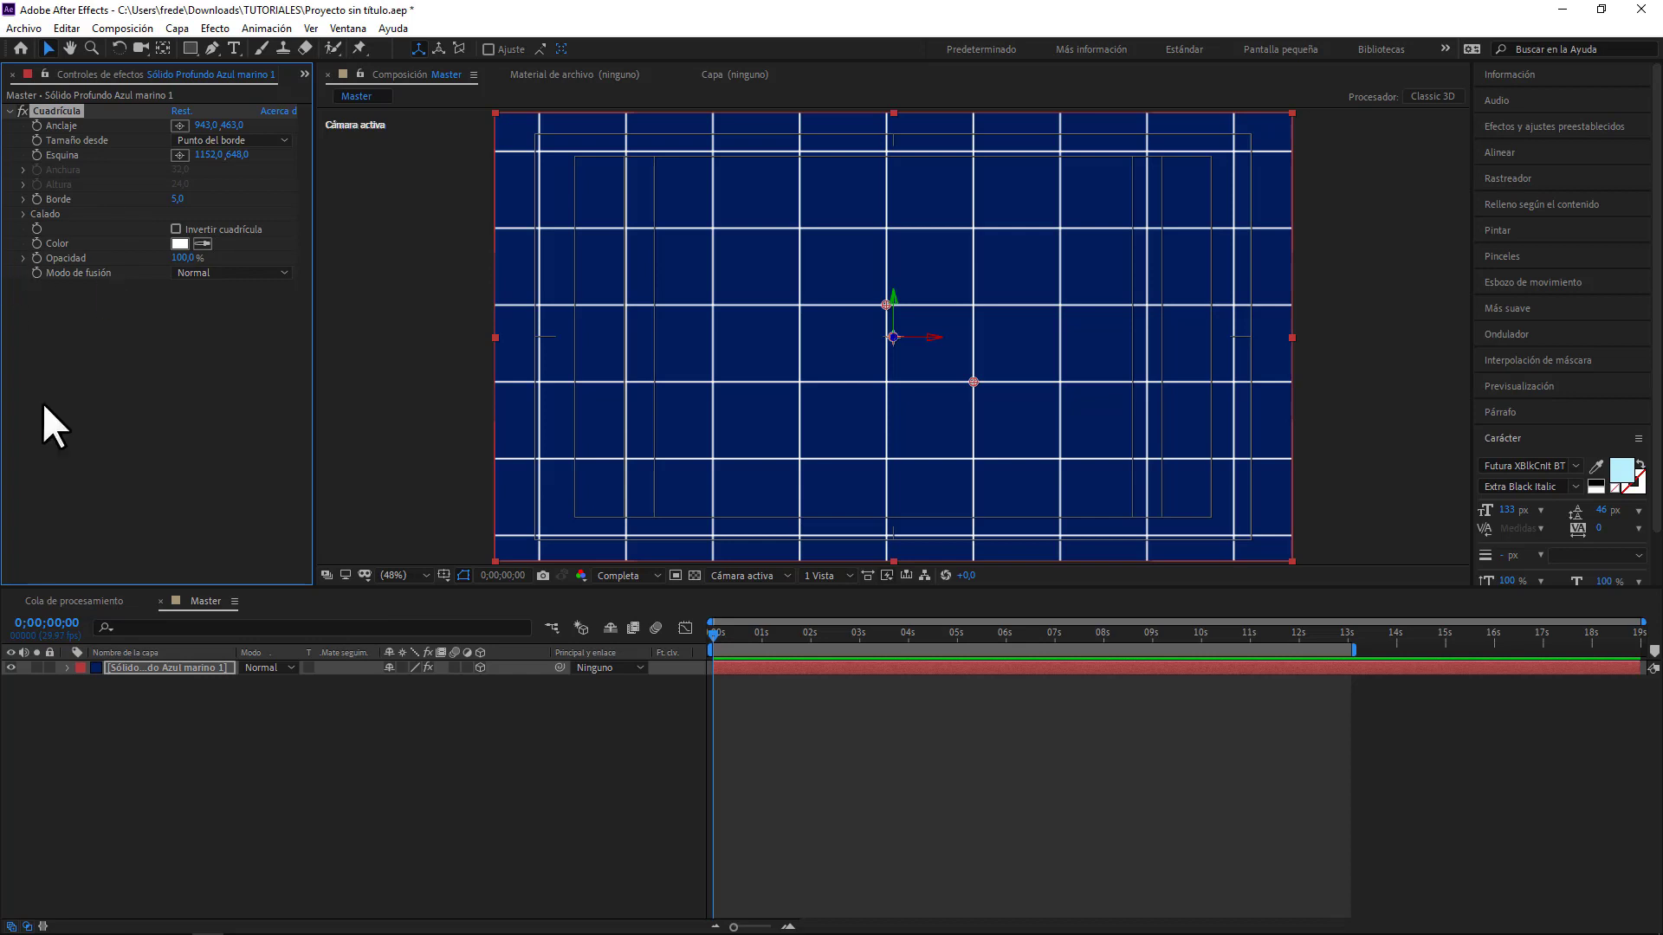
# - Rename the navy blue solid layer as Piso
pyautogui.click(217, 812)
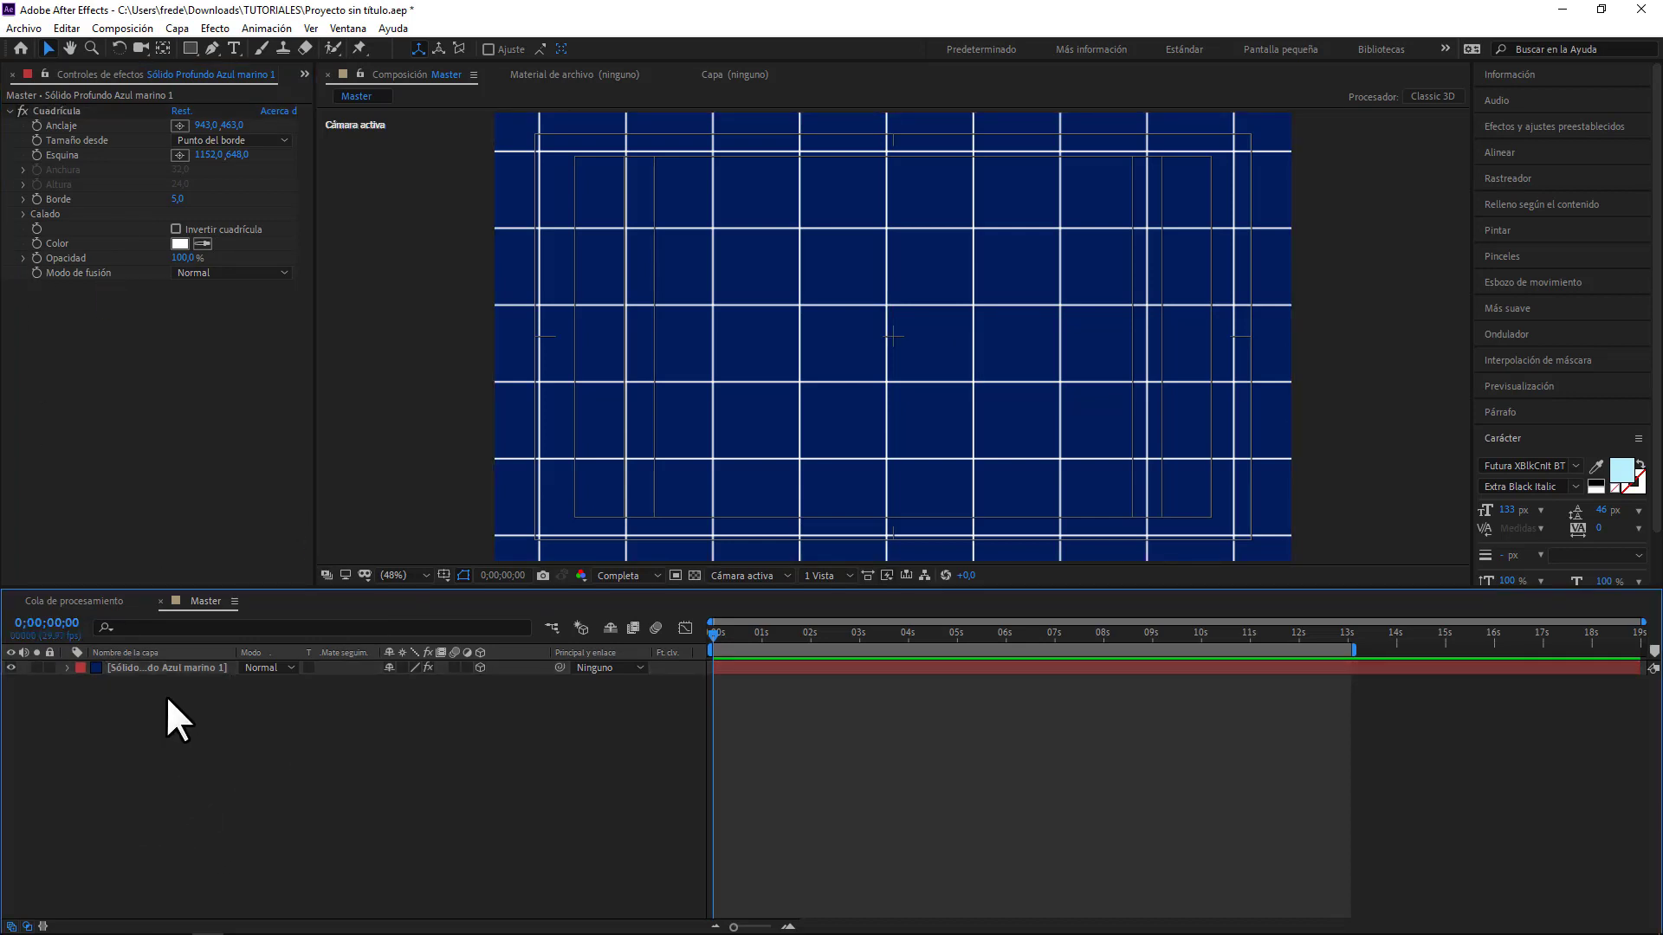
pyautogui.click(171, 667)
pyautogui.press('Return')
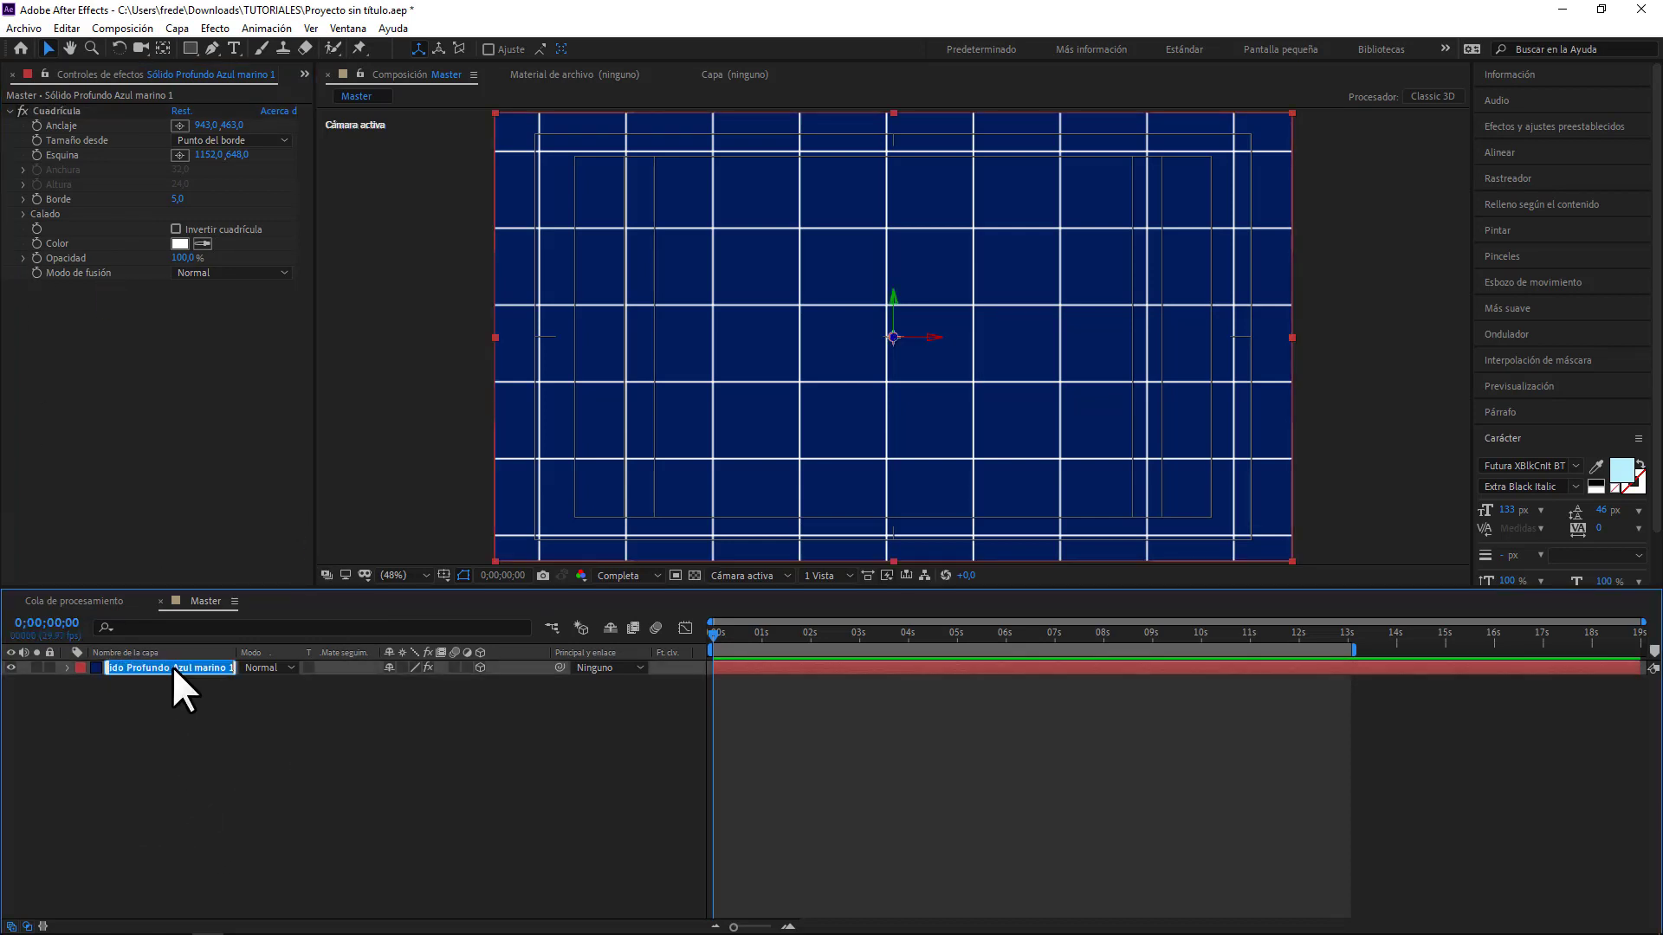
pyautogui.write('Piso')
pyautogui.click(149, 773)
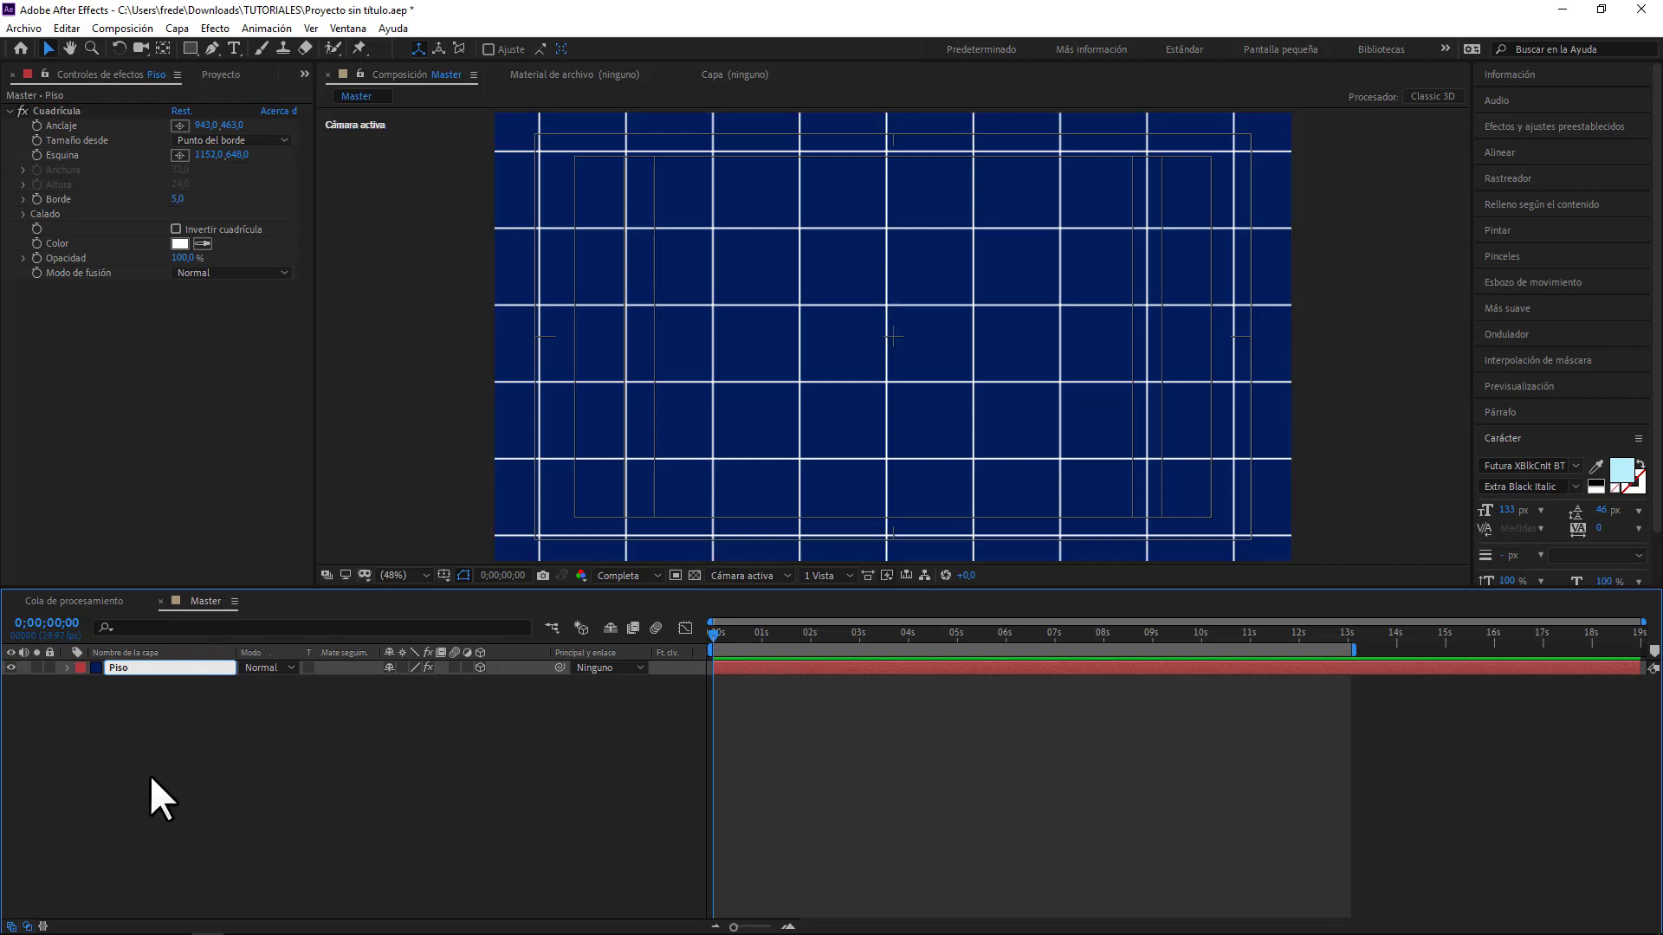
# - Tilt the Piso layer into a floor by setting its X rotation to -84°
pyautogui.click(164, 666)
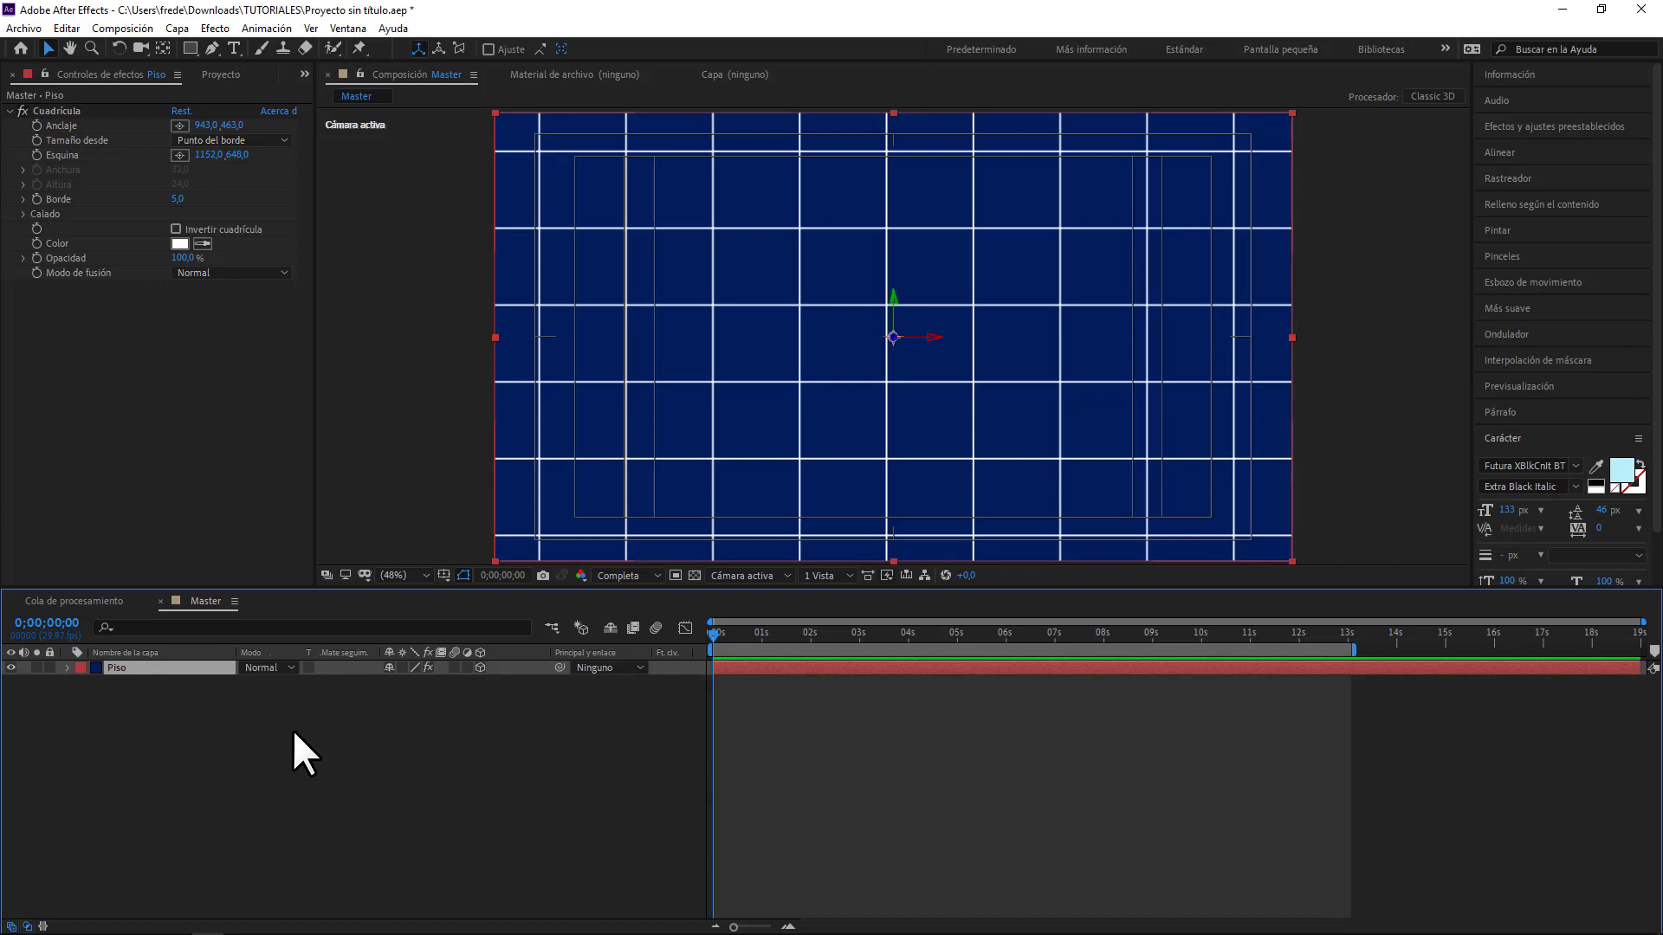
pyautogui.press('r')
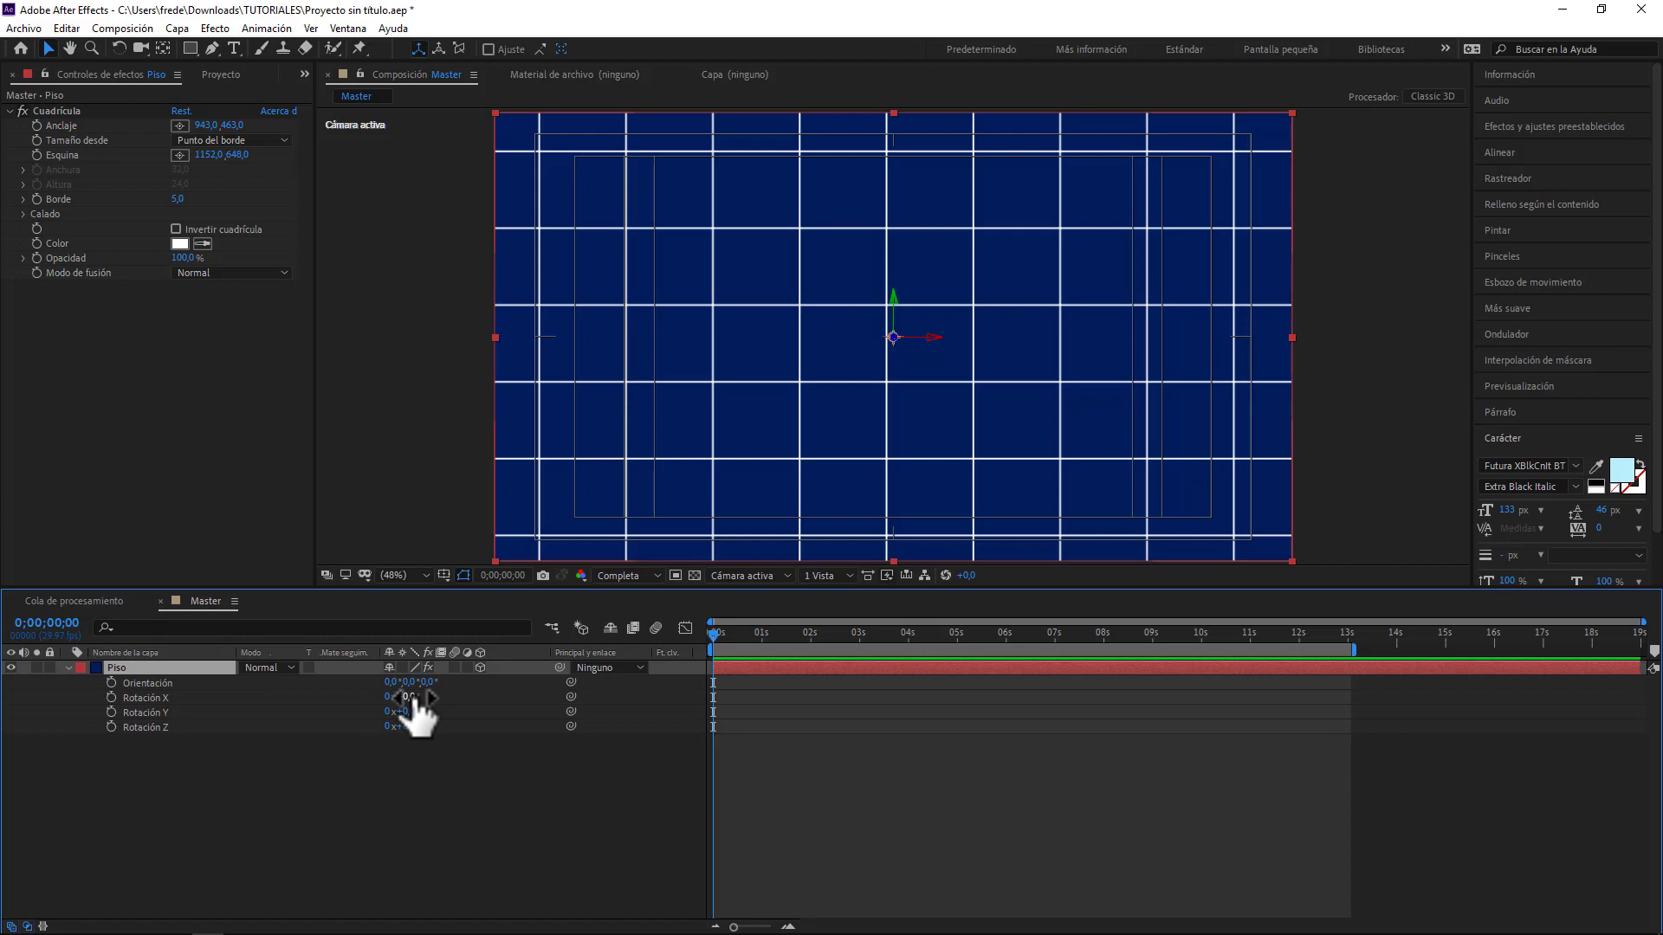
pyautogui.moveTo(414, 698); pyautogui.dragTo(345, 706)
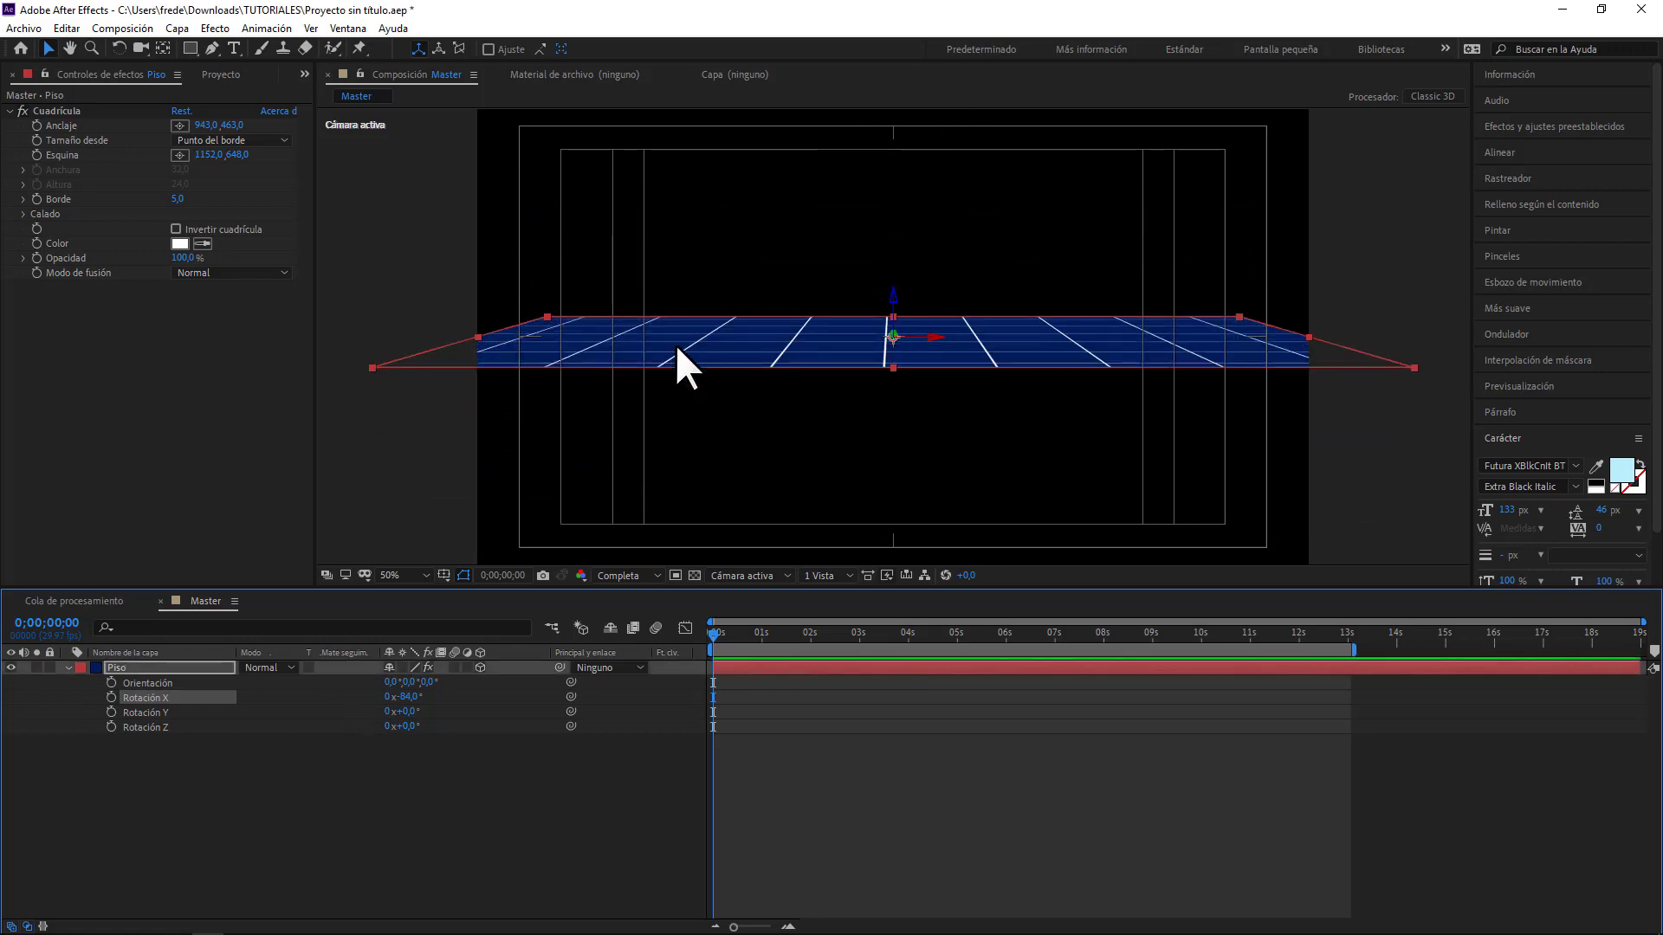
# - Stretch the Piso floor in depth from its near edge, then lengthen it further in Vista personalizada 1
pyautogui.moveTo(891, 367); pyautogui.dragTo(891, 430)
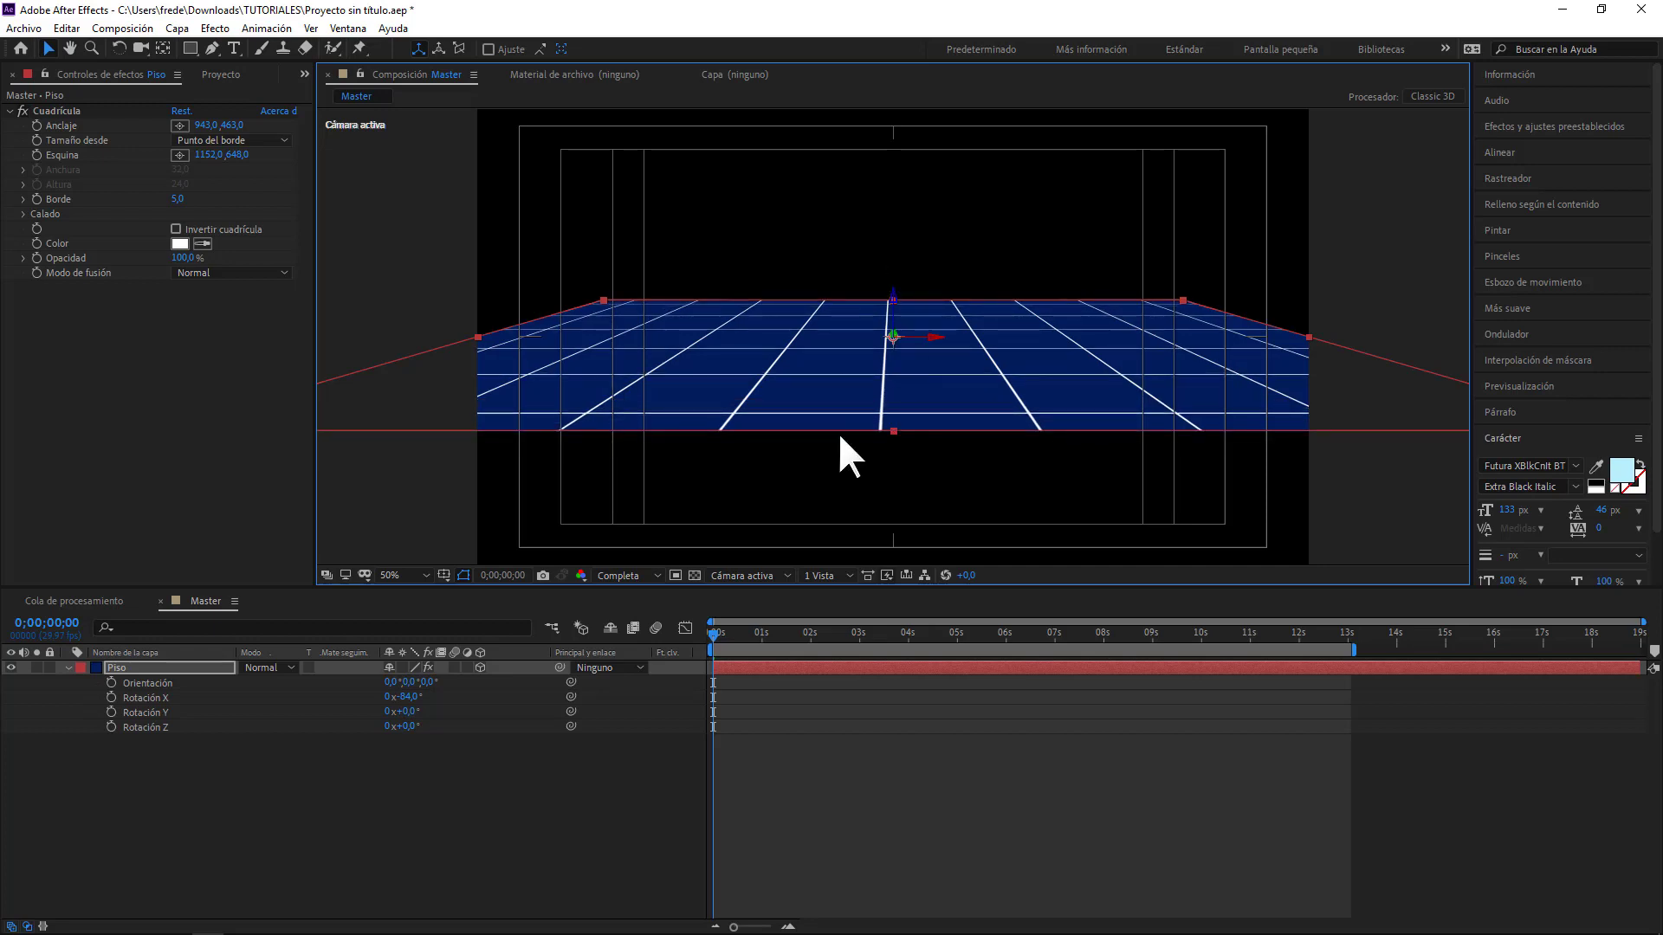
pyautogui.moveTo(892, 459); pyautogui.dragTo(893, 549)
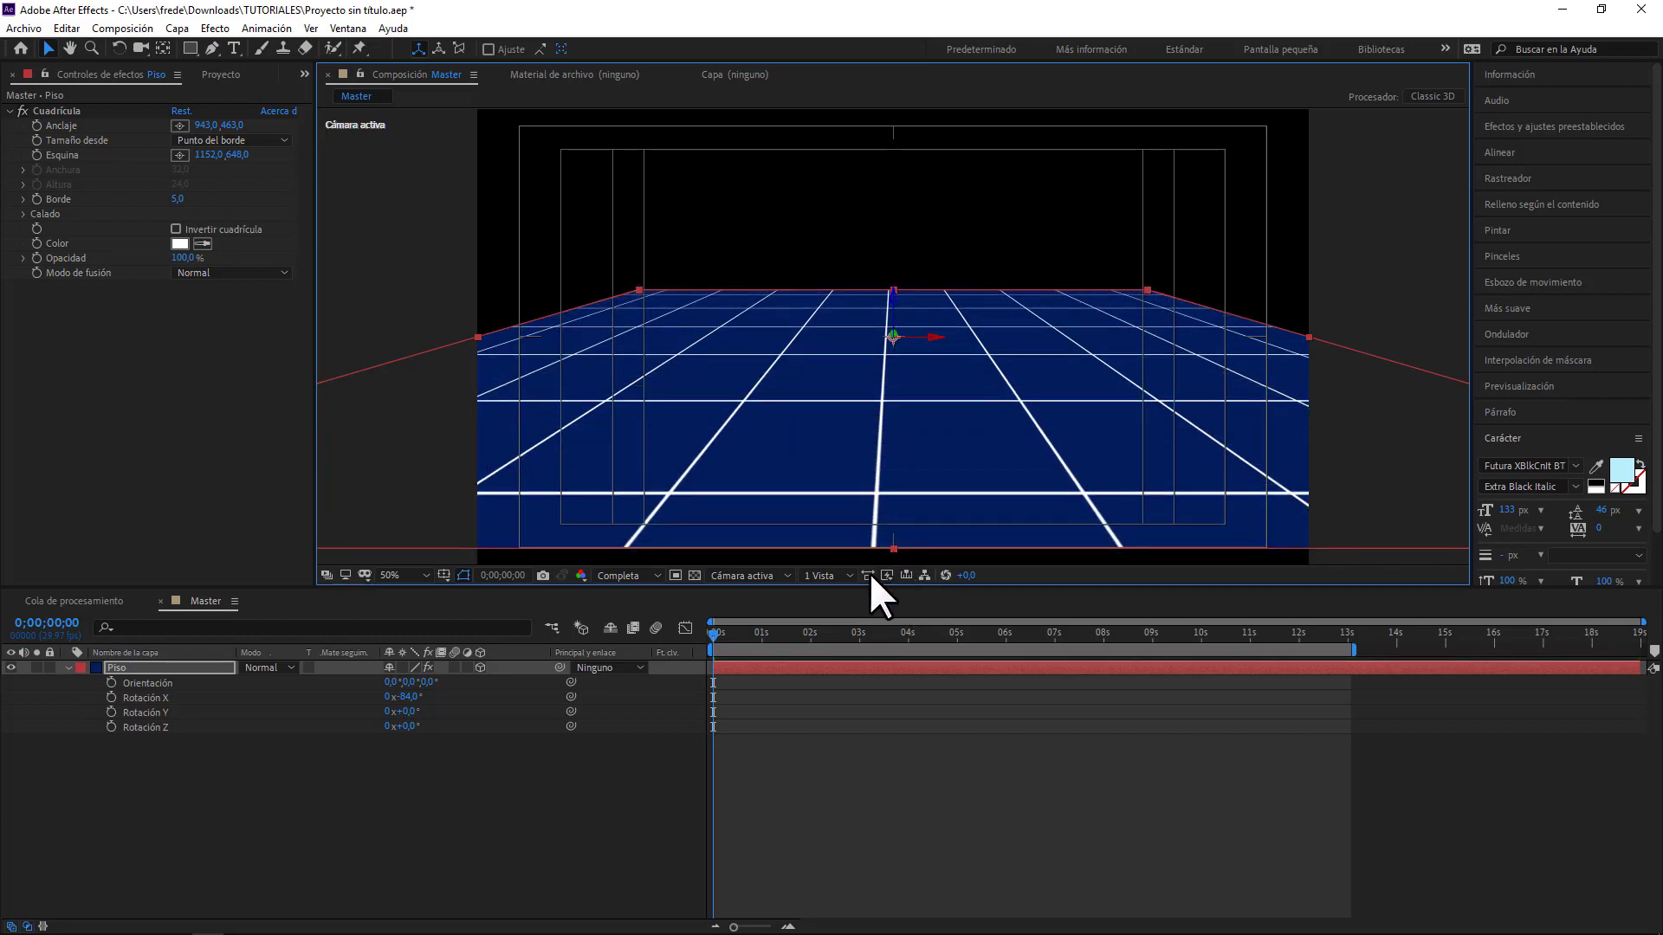
pyautogui.click(777, 577)
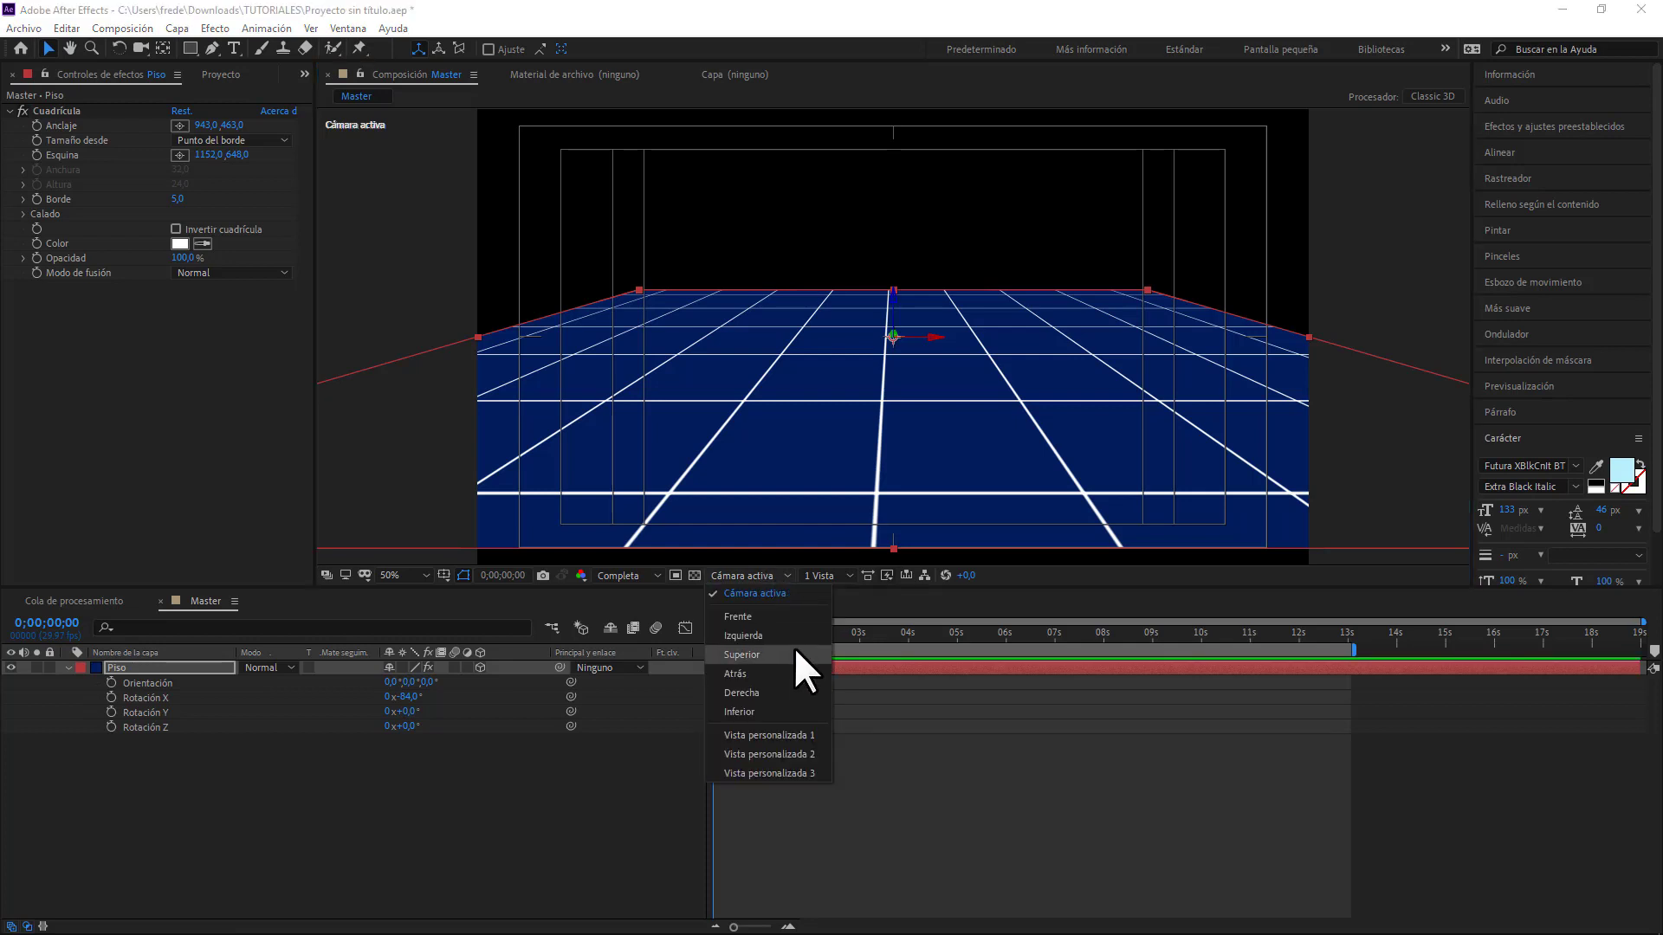
pyautogui.click(777, 737)
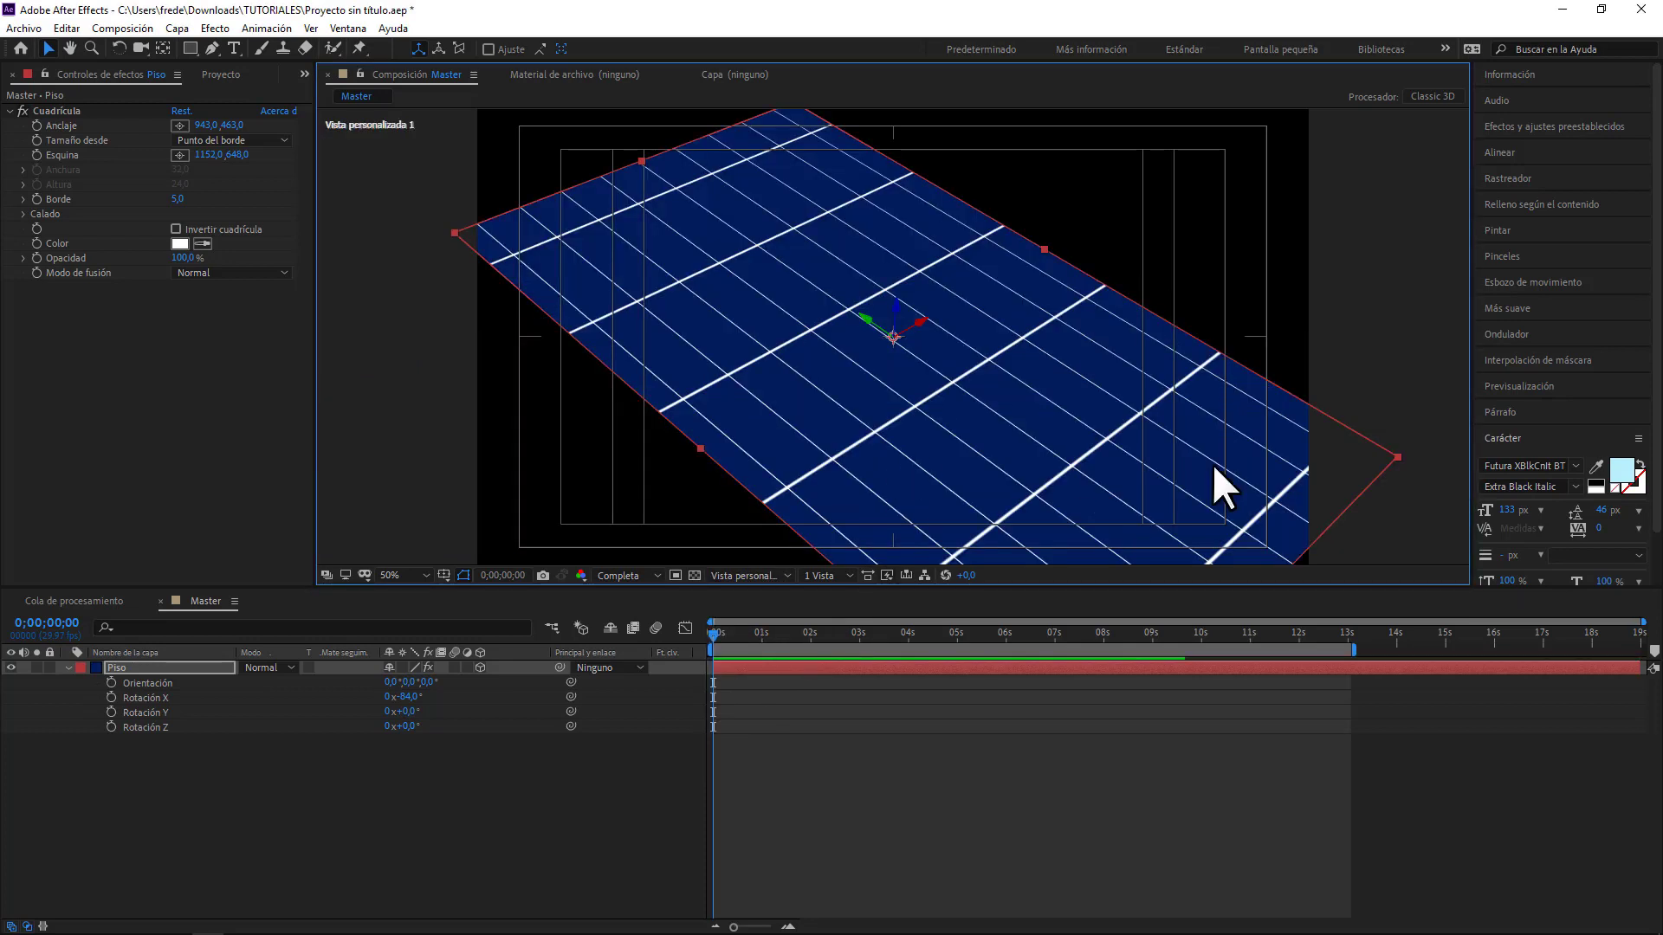
pyautogui.moveTo(640, 154); pyautogui.dragTo(536, 76)
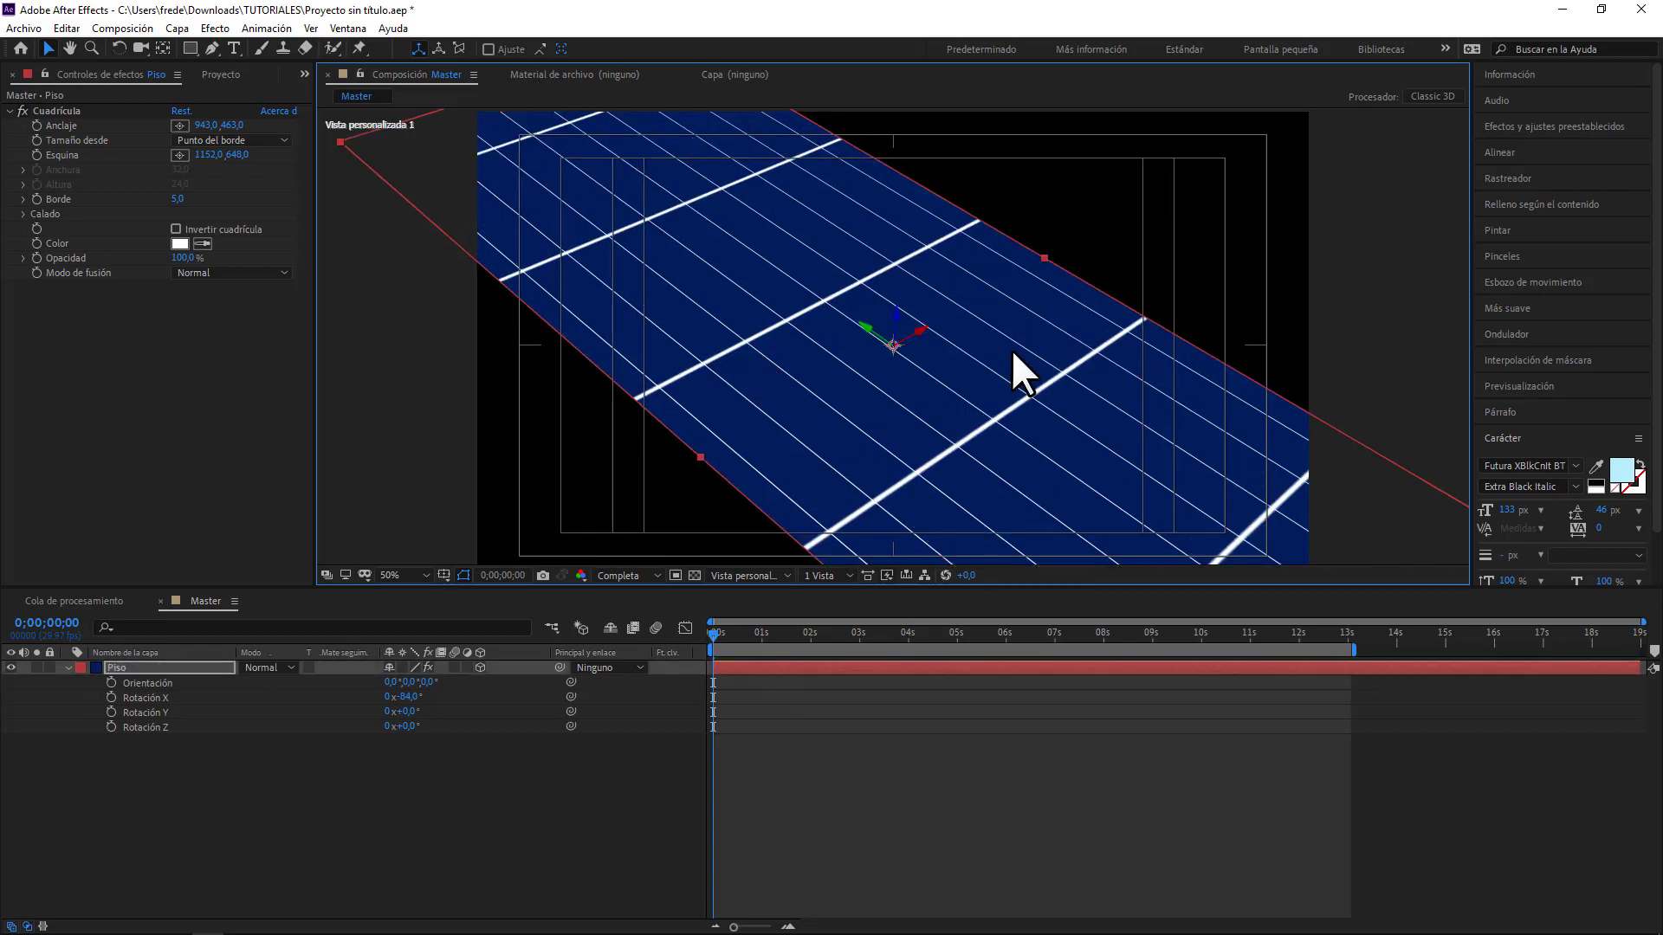
# - Check the stretched floor from the Frente view and return to Cámara activa
pyautogui.click(769, 576)
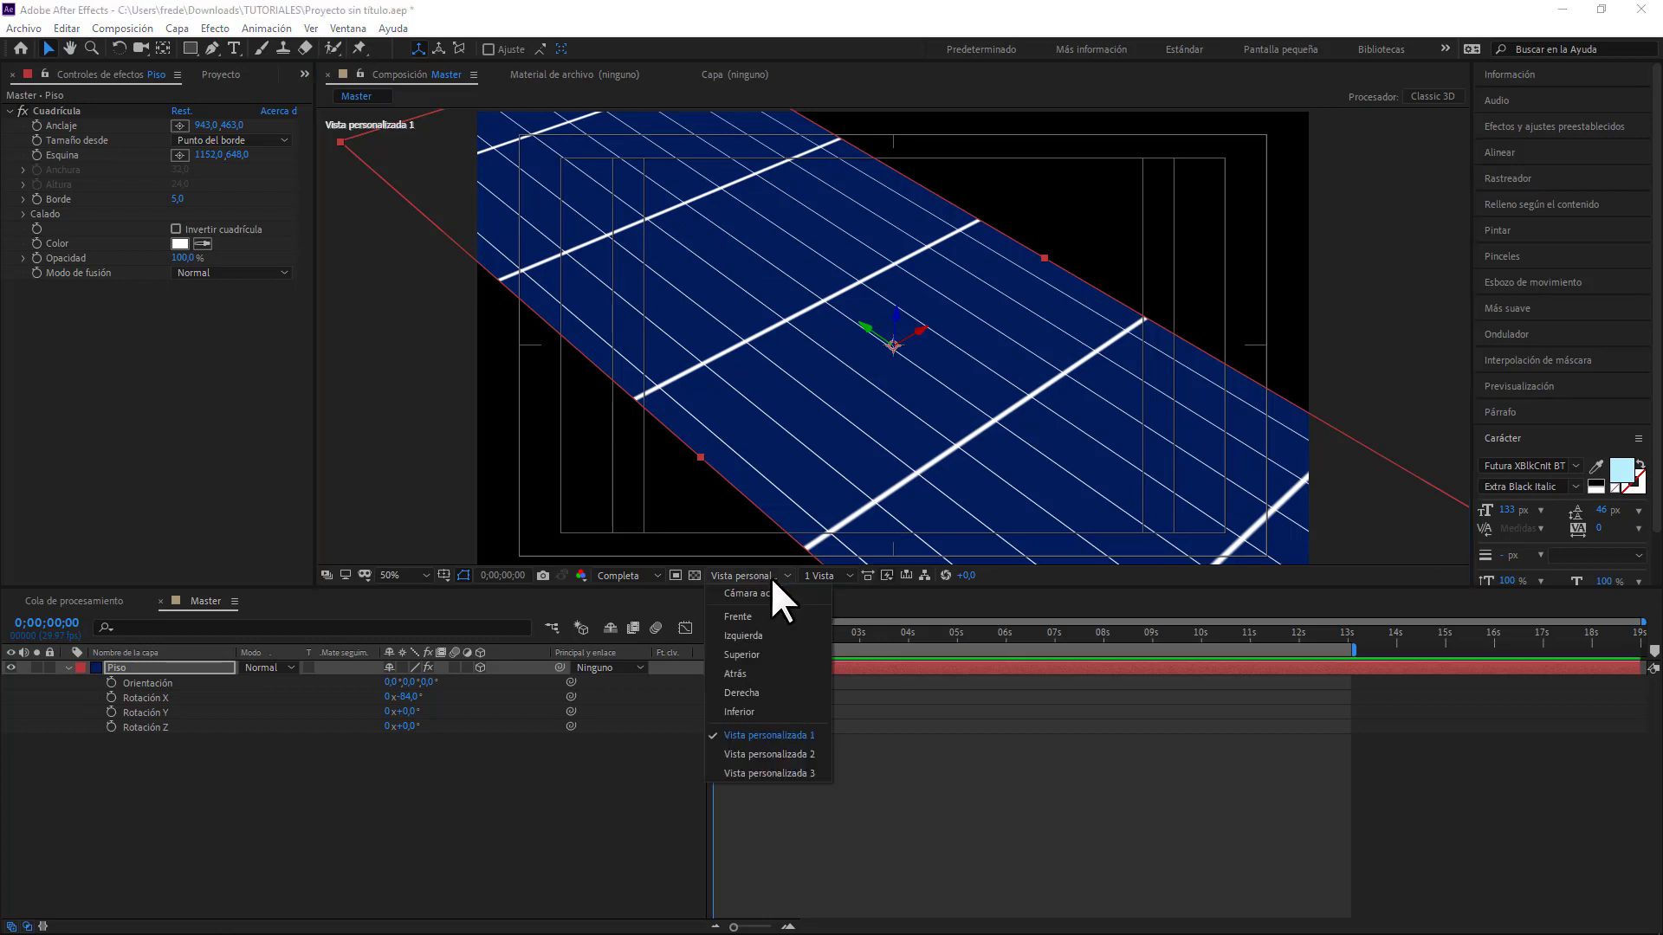
pyautogui.click(751, 617)
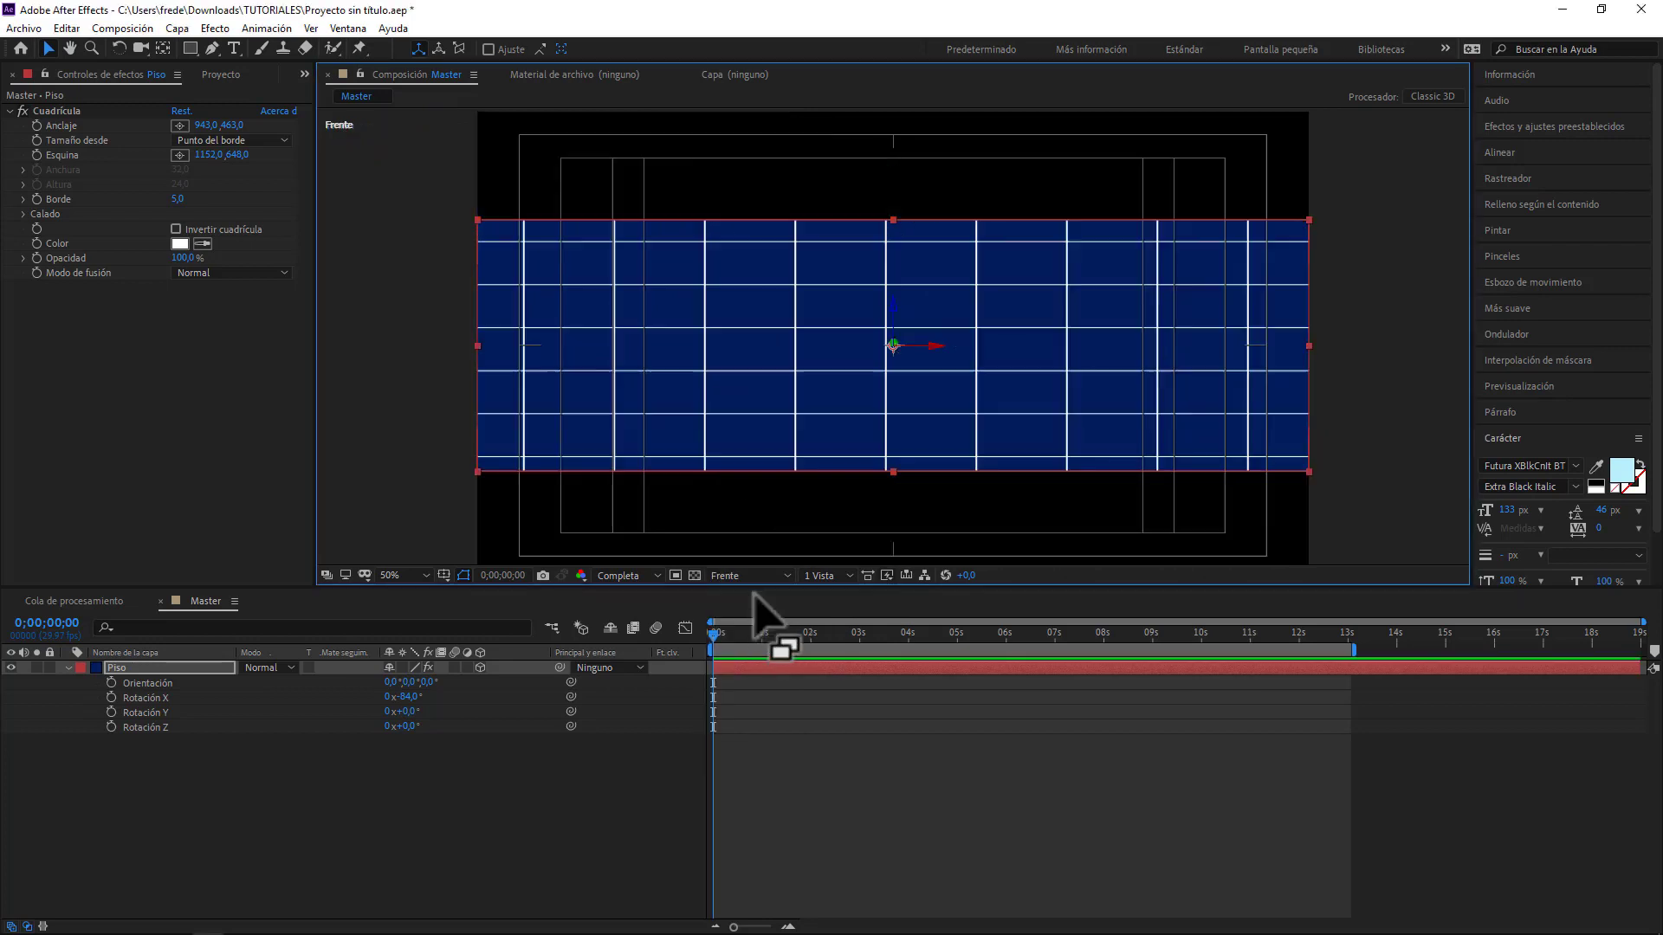
pyautogui.click(752, 576)
pyautogui.click(759, 593)
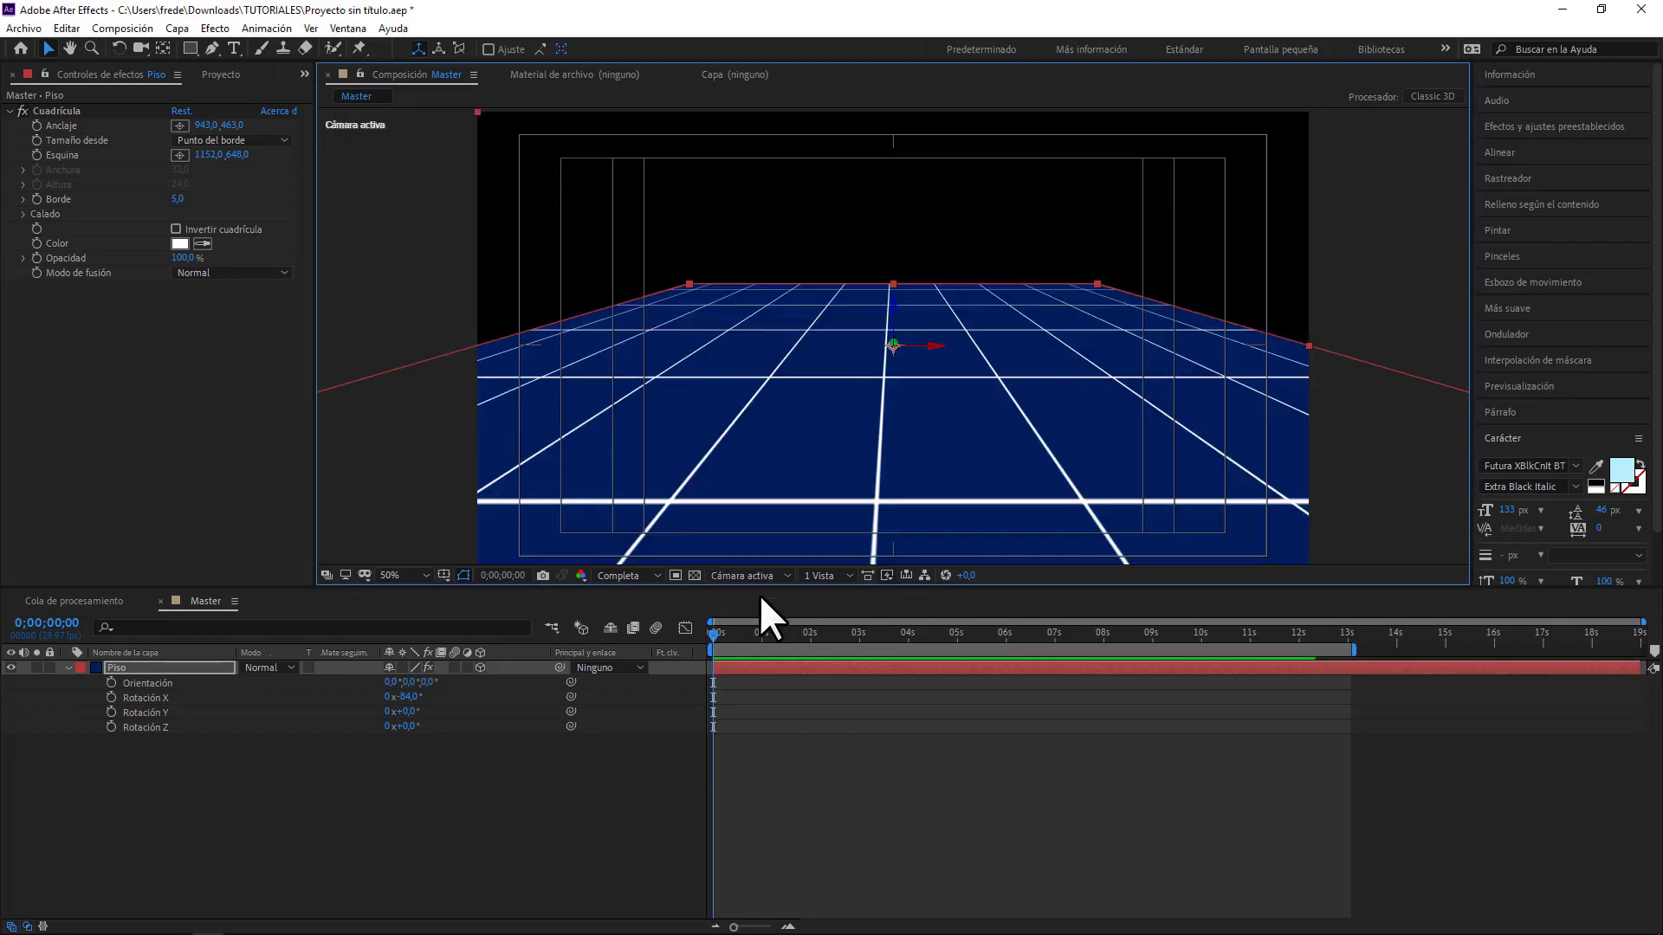
# - Collapse the Piso layer's properties and hide the layer
pyautogui.click(128, 765)
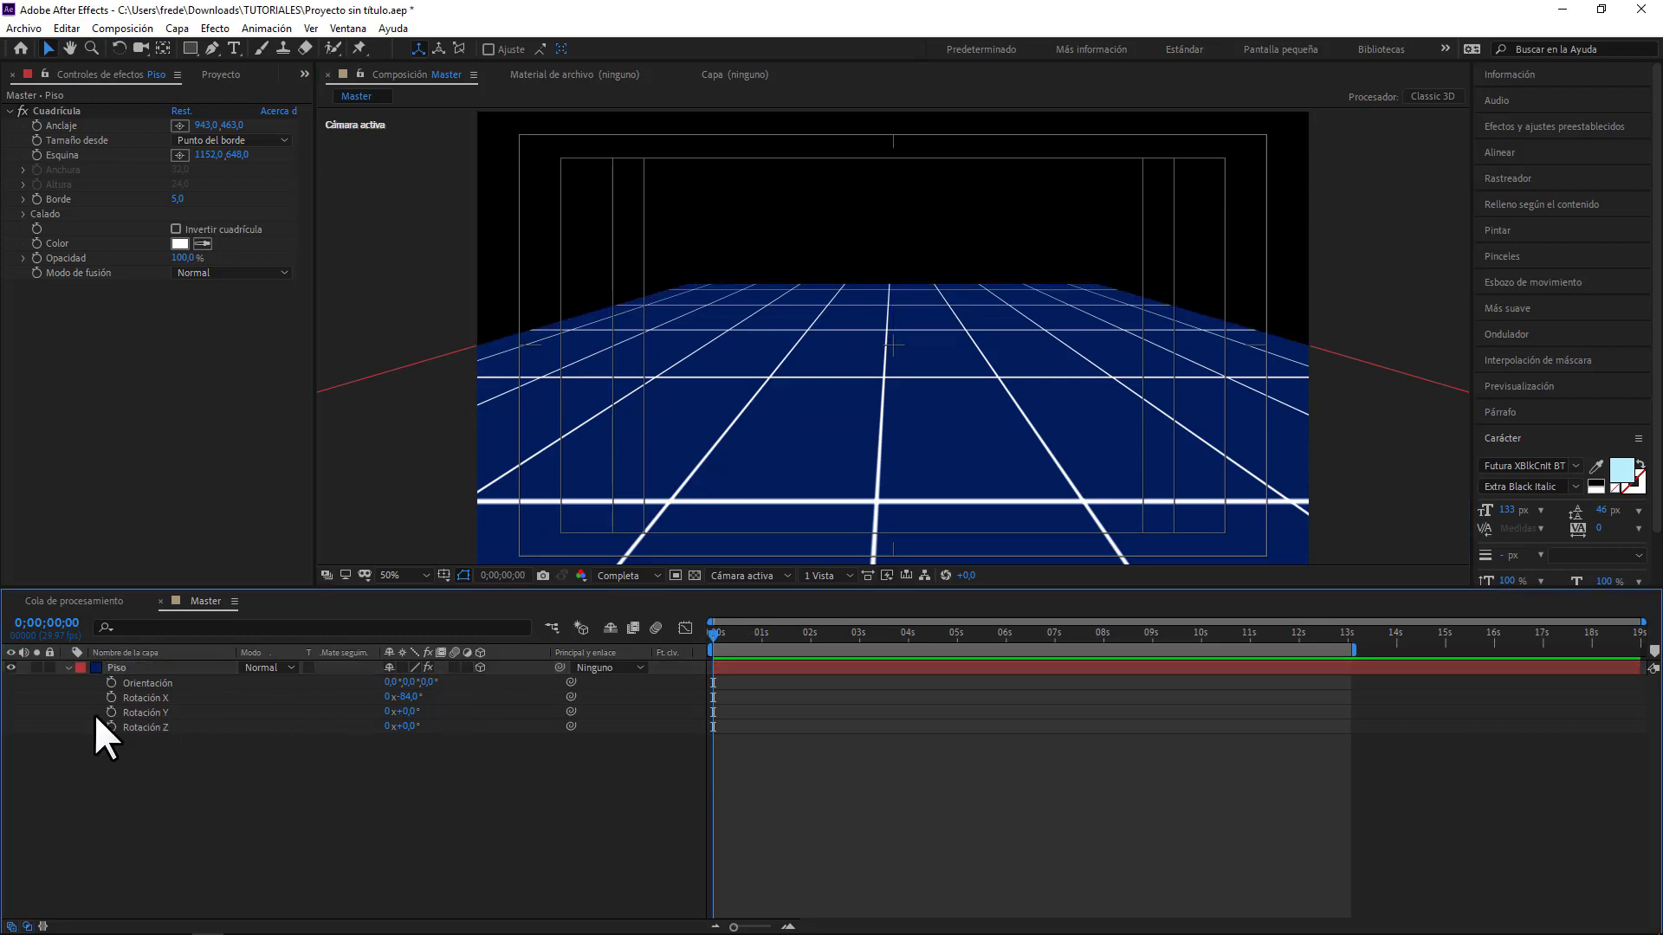
pyautogui.click(67, 668)
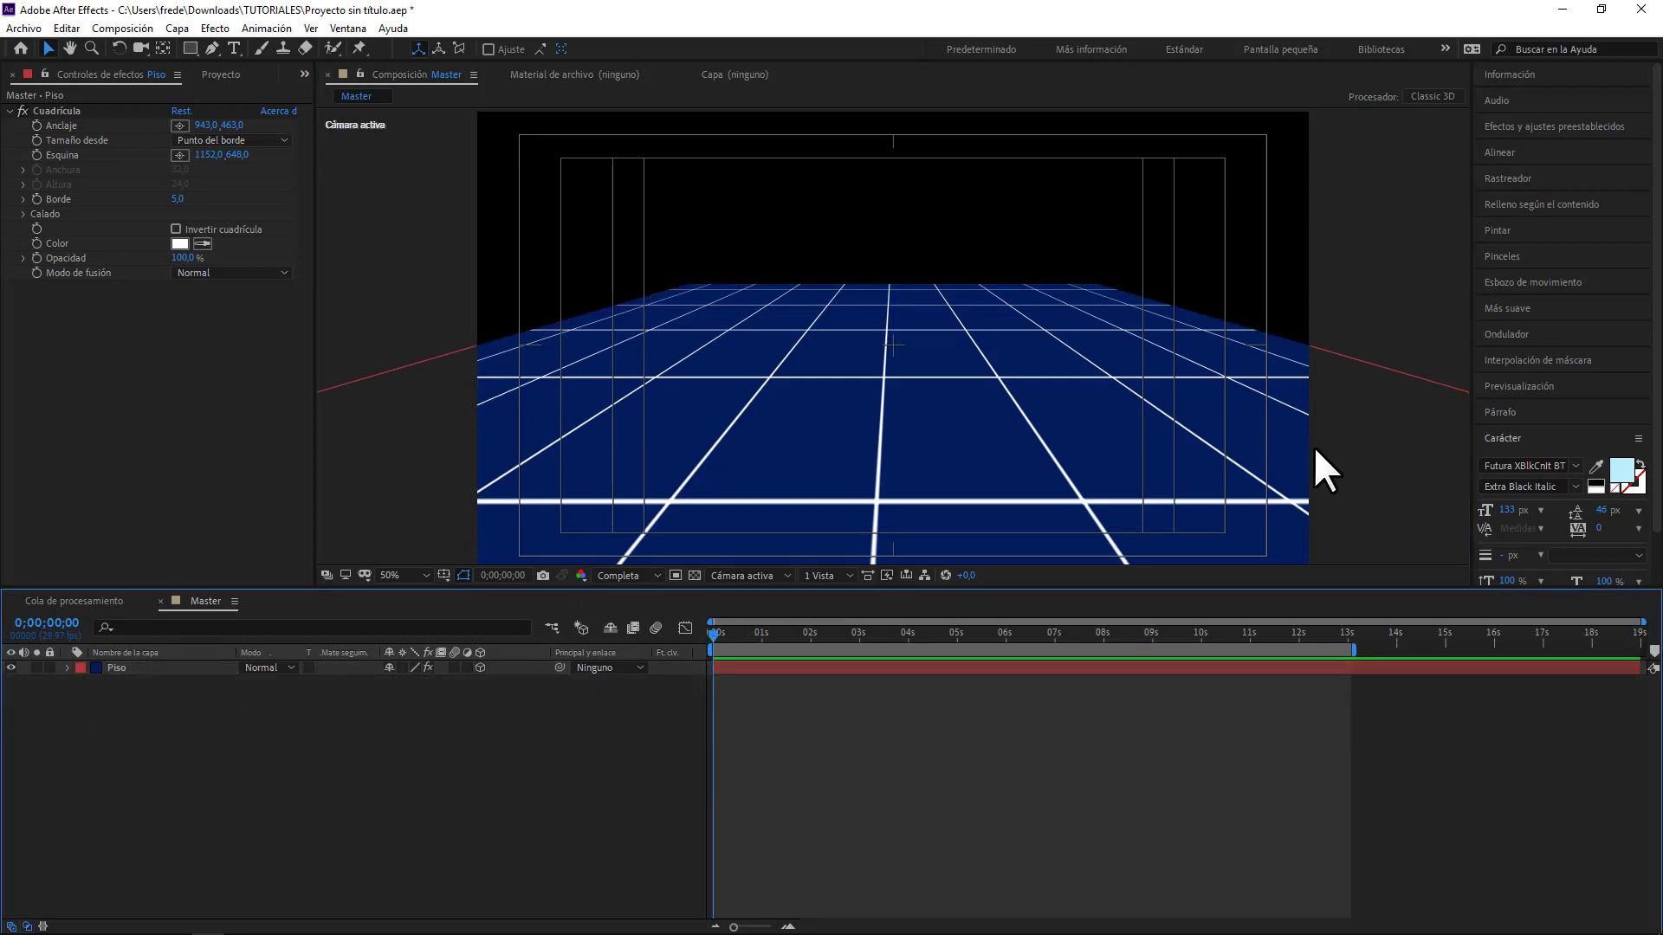
pyautogui.click(10, 668)
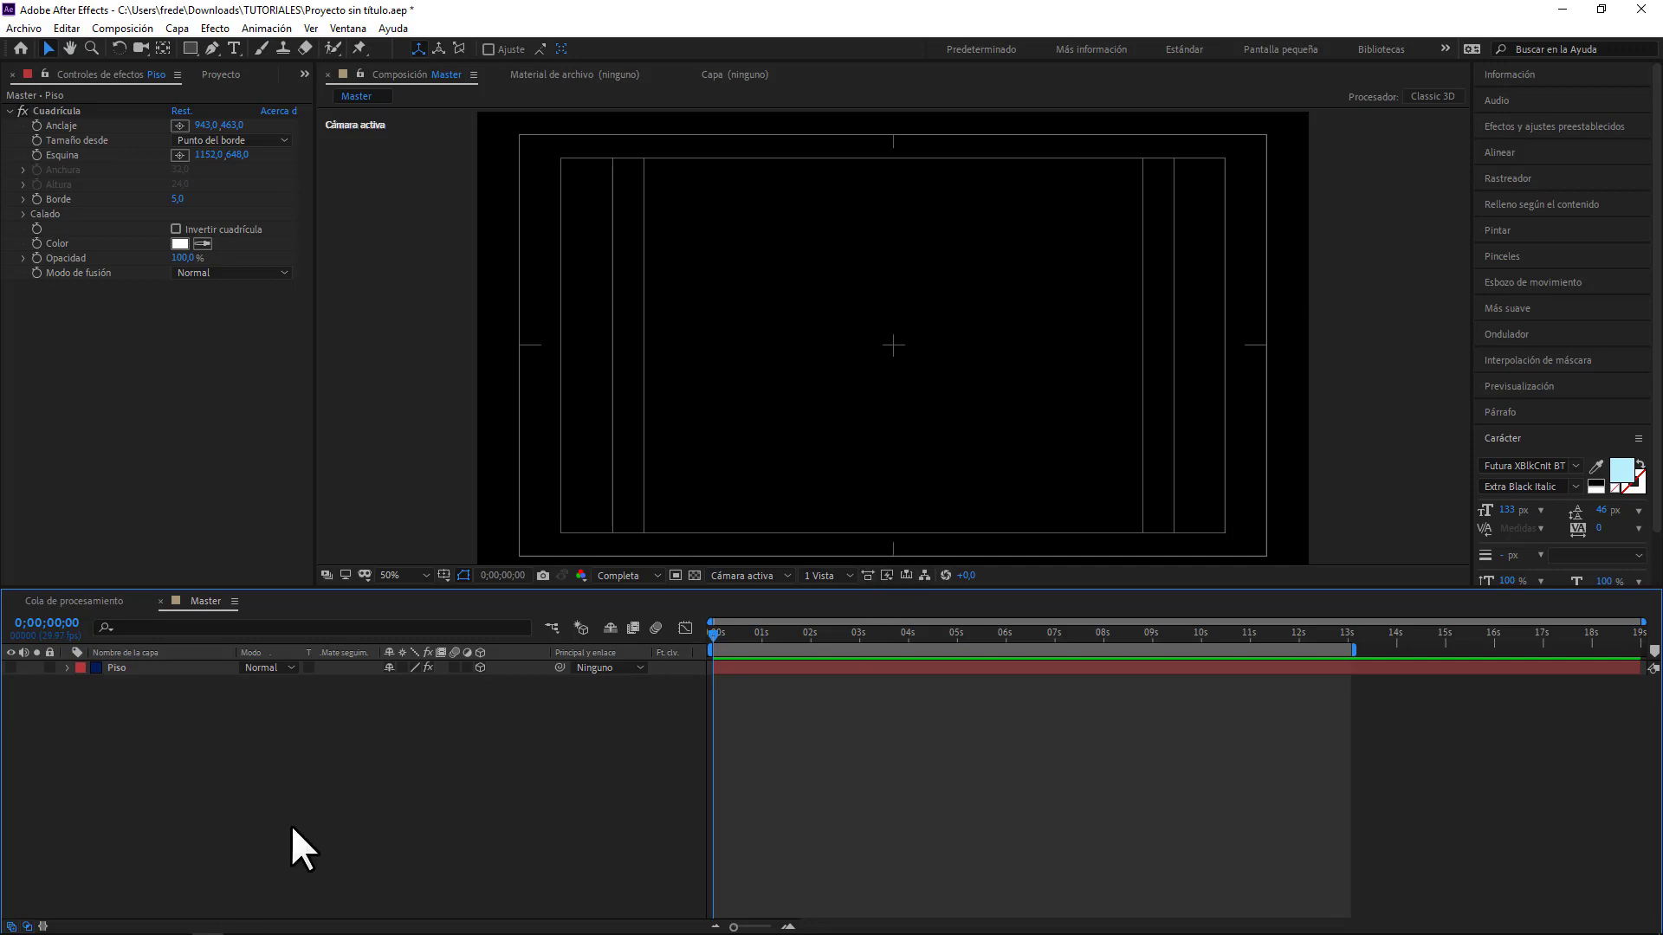
# - Add wallup-178193.jpg from the project to the Master composition above the Piso layer
pyautogui.click(221, 74)
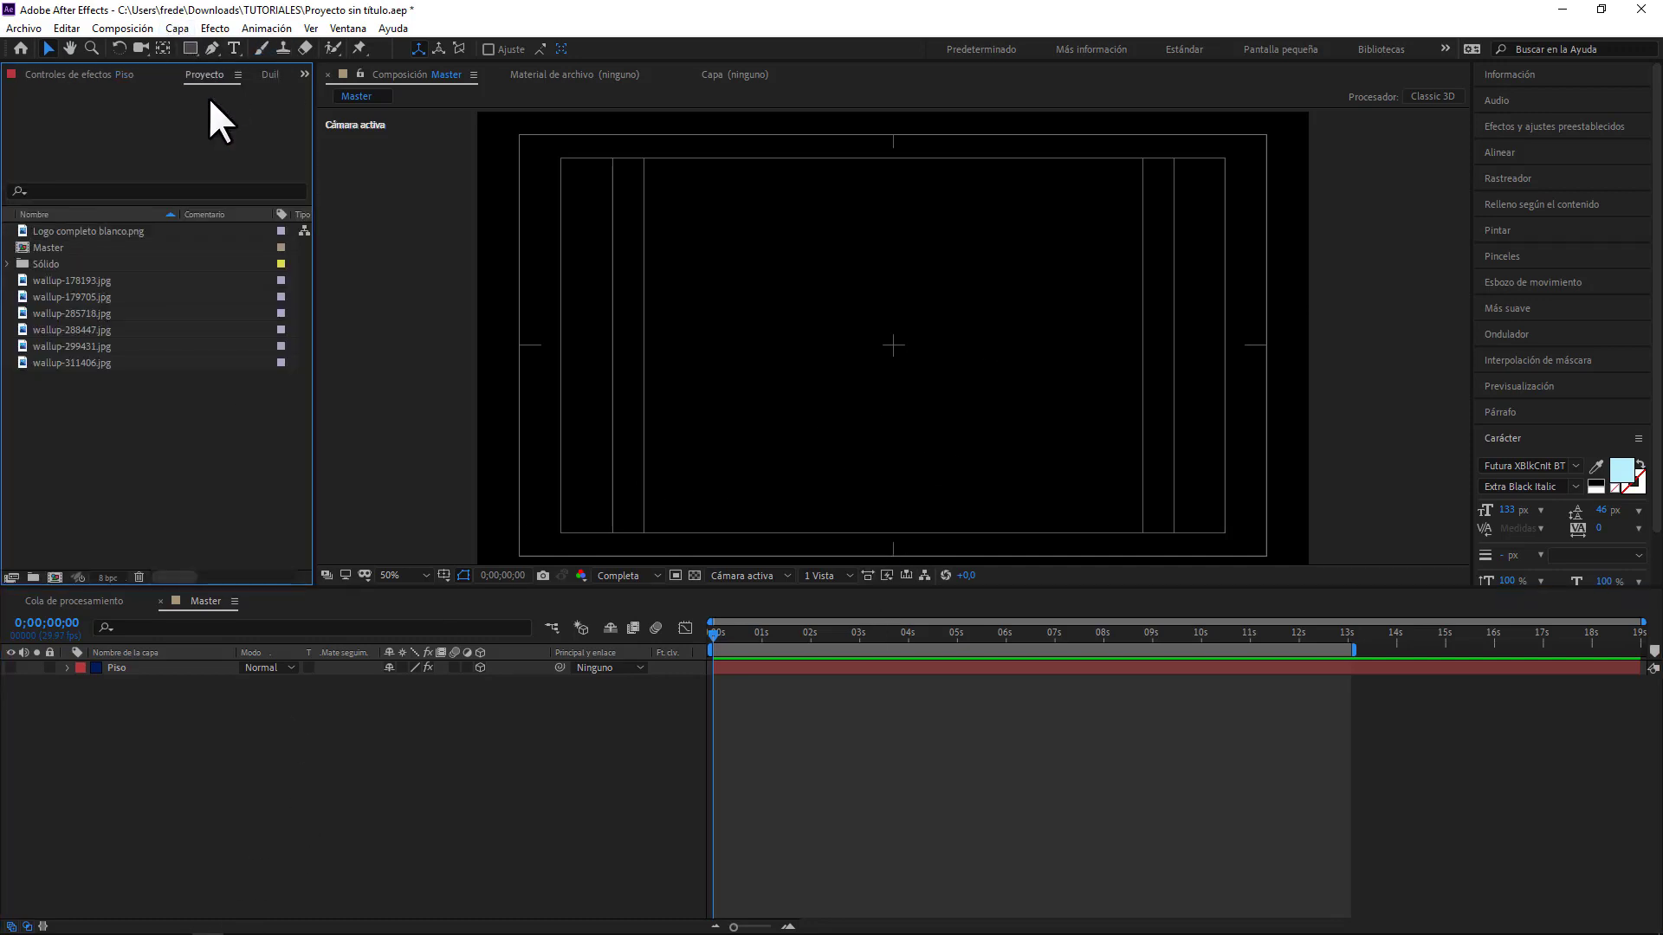
pyautogui.click(76, 281)
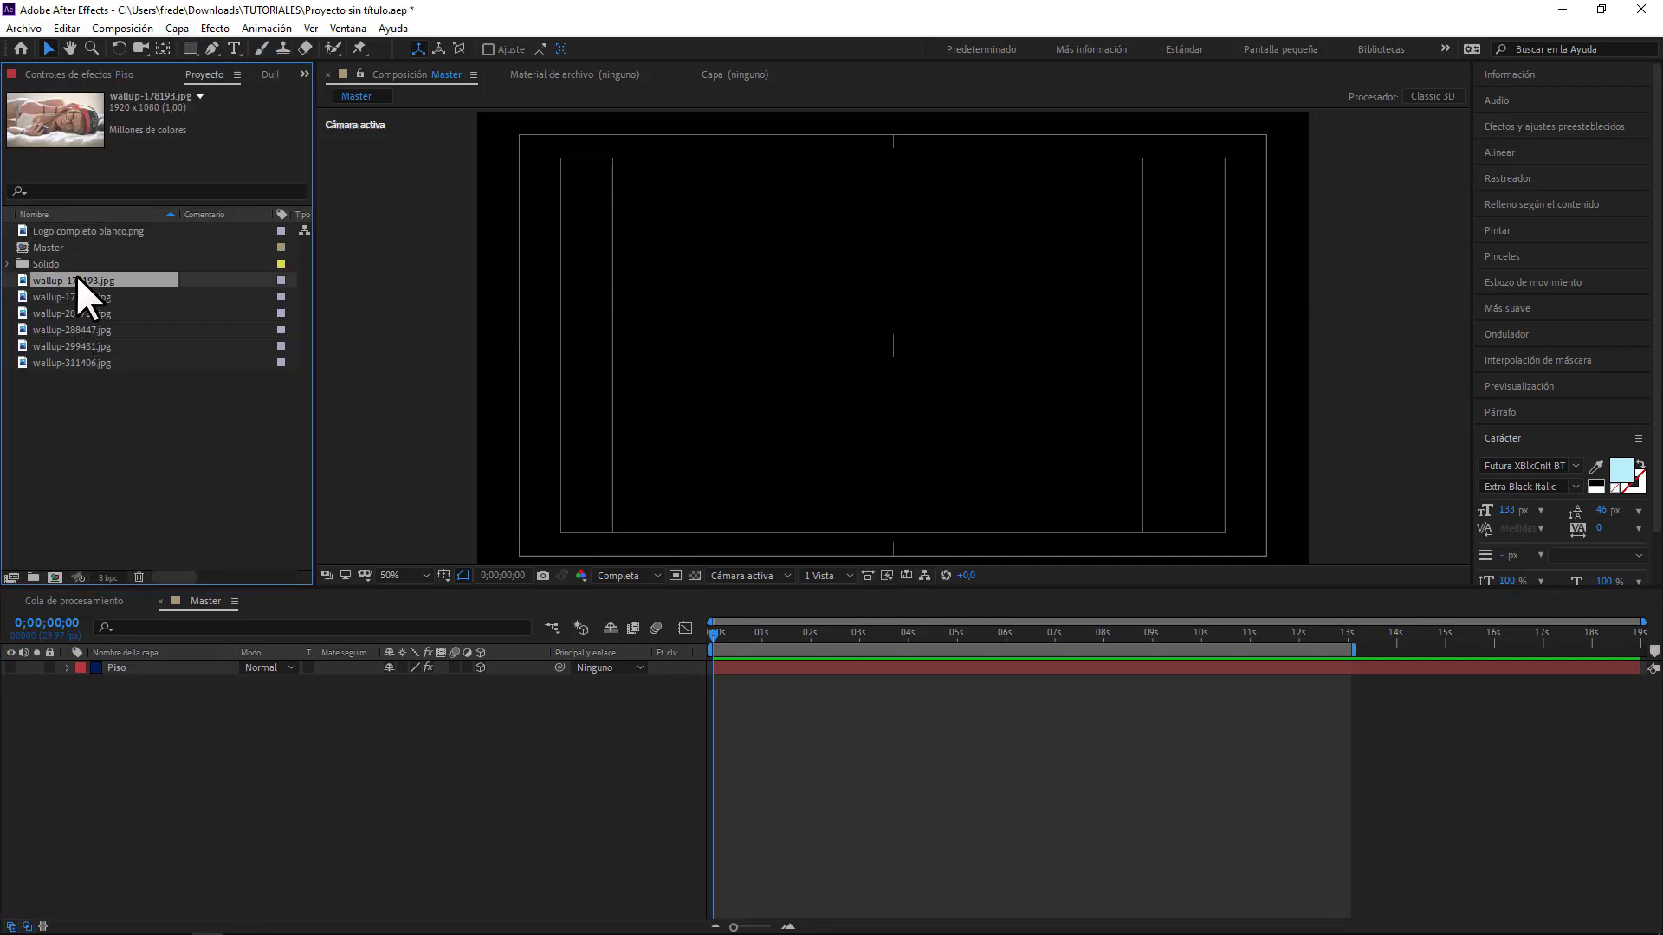
pyautogui.moveTo(76, 280); pyautogui.dragTo(237, 703)
pyautogui.moveTo(132, 679); pyautogui.dragTo(147, 673)
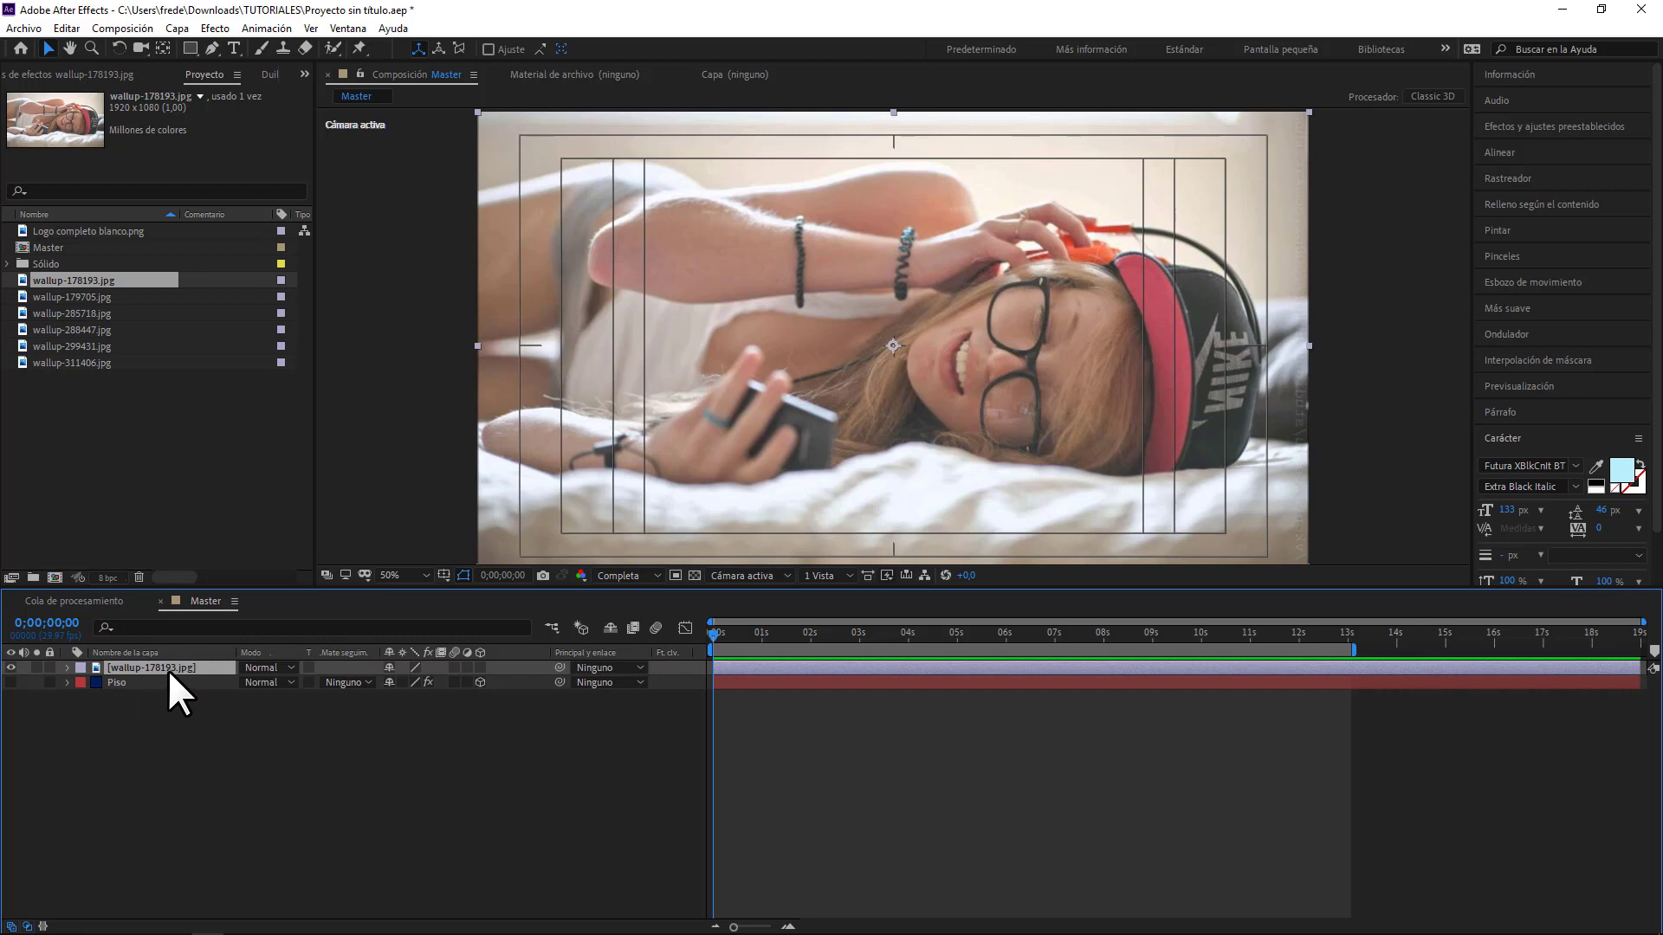
# - Scale the wallup-178193.jpg layer down to 59%
pyautogui.press('s')
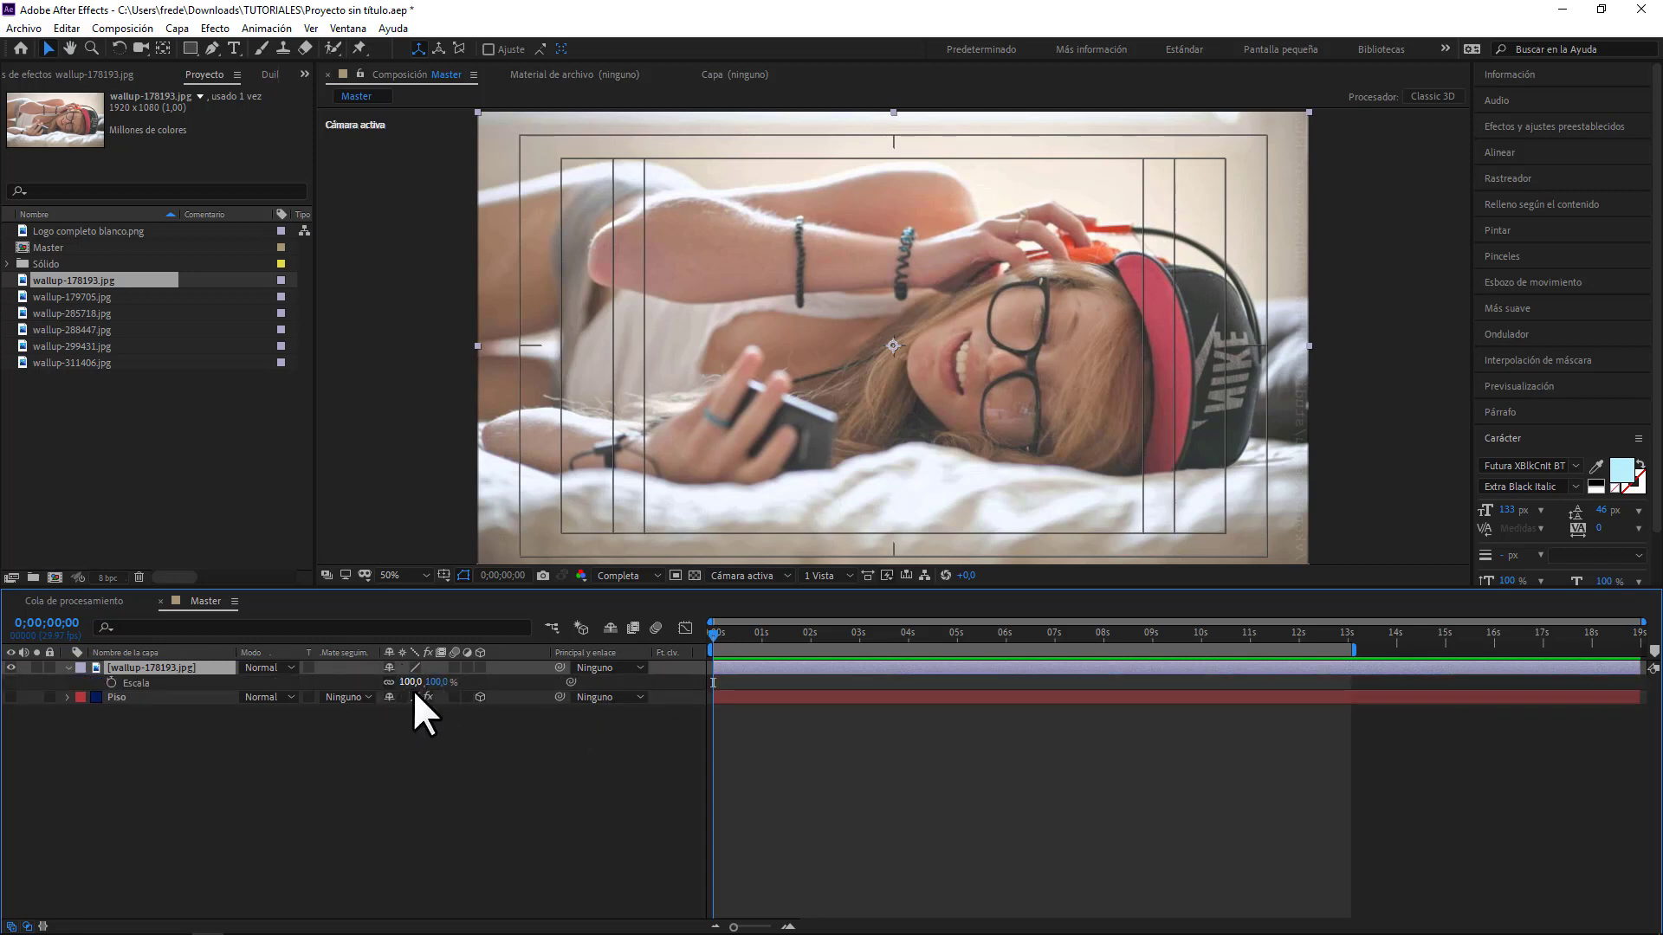
pyautogui.moveTo(430, 686)
pyautogui.mouseDown()
pyautogui.moveTo(386, 685)
pyautogui.moveTo(424, 685)
pyautogui.mouseUp()
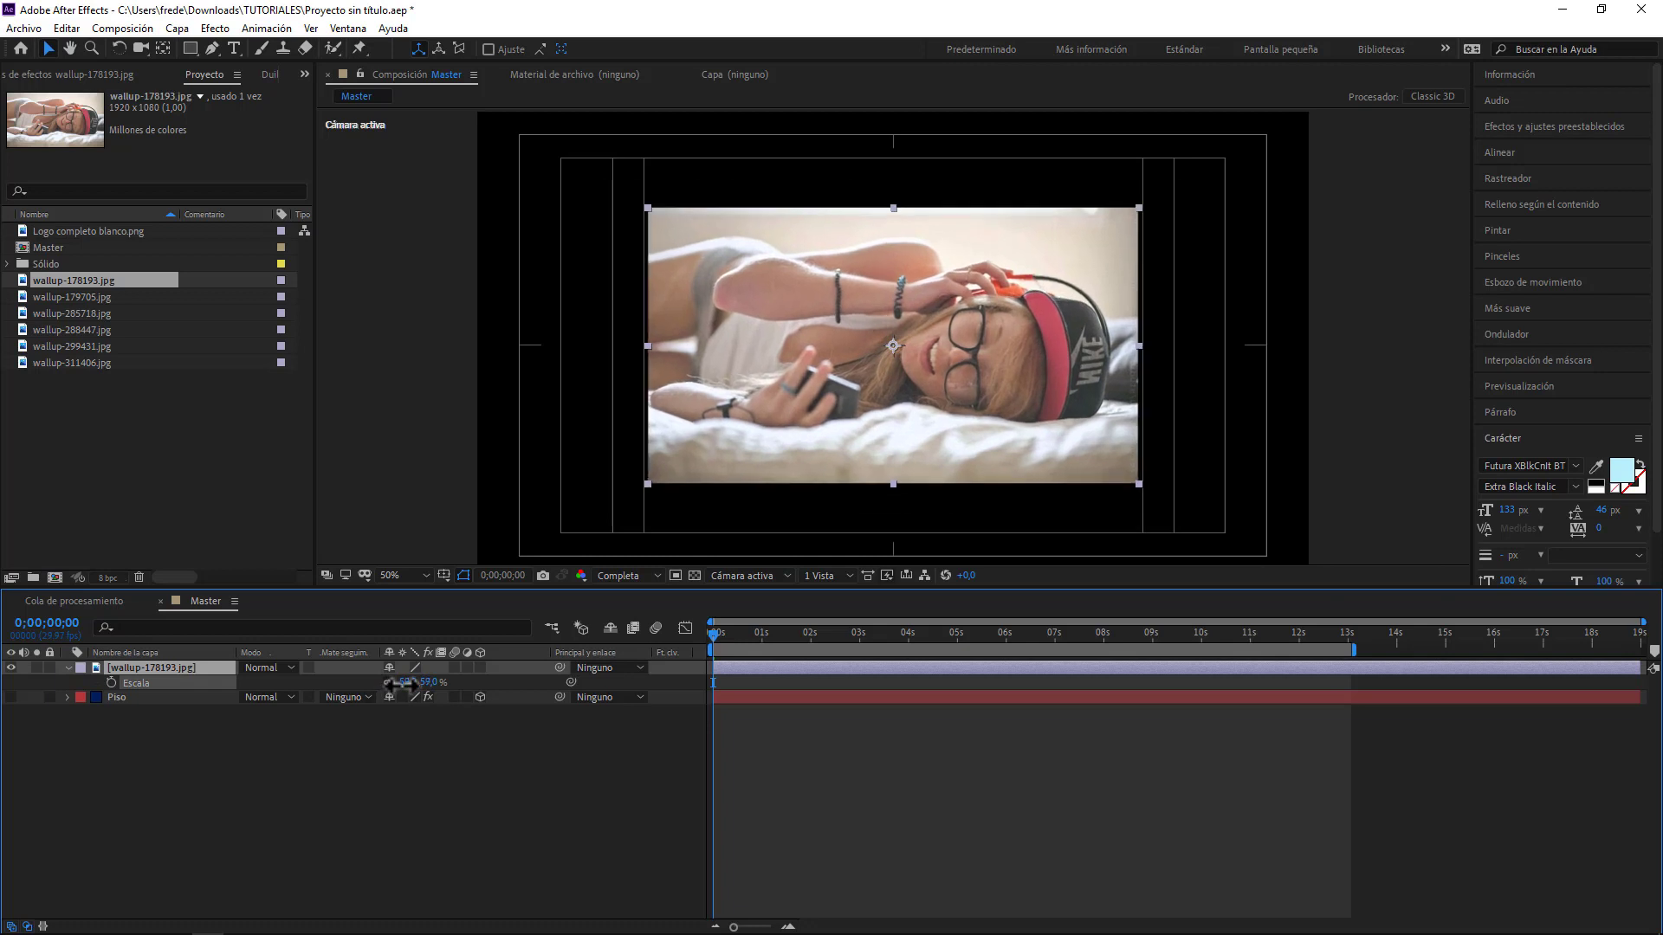
pyautogui.click(346, 845)
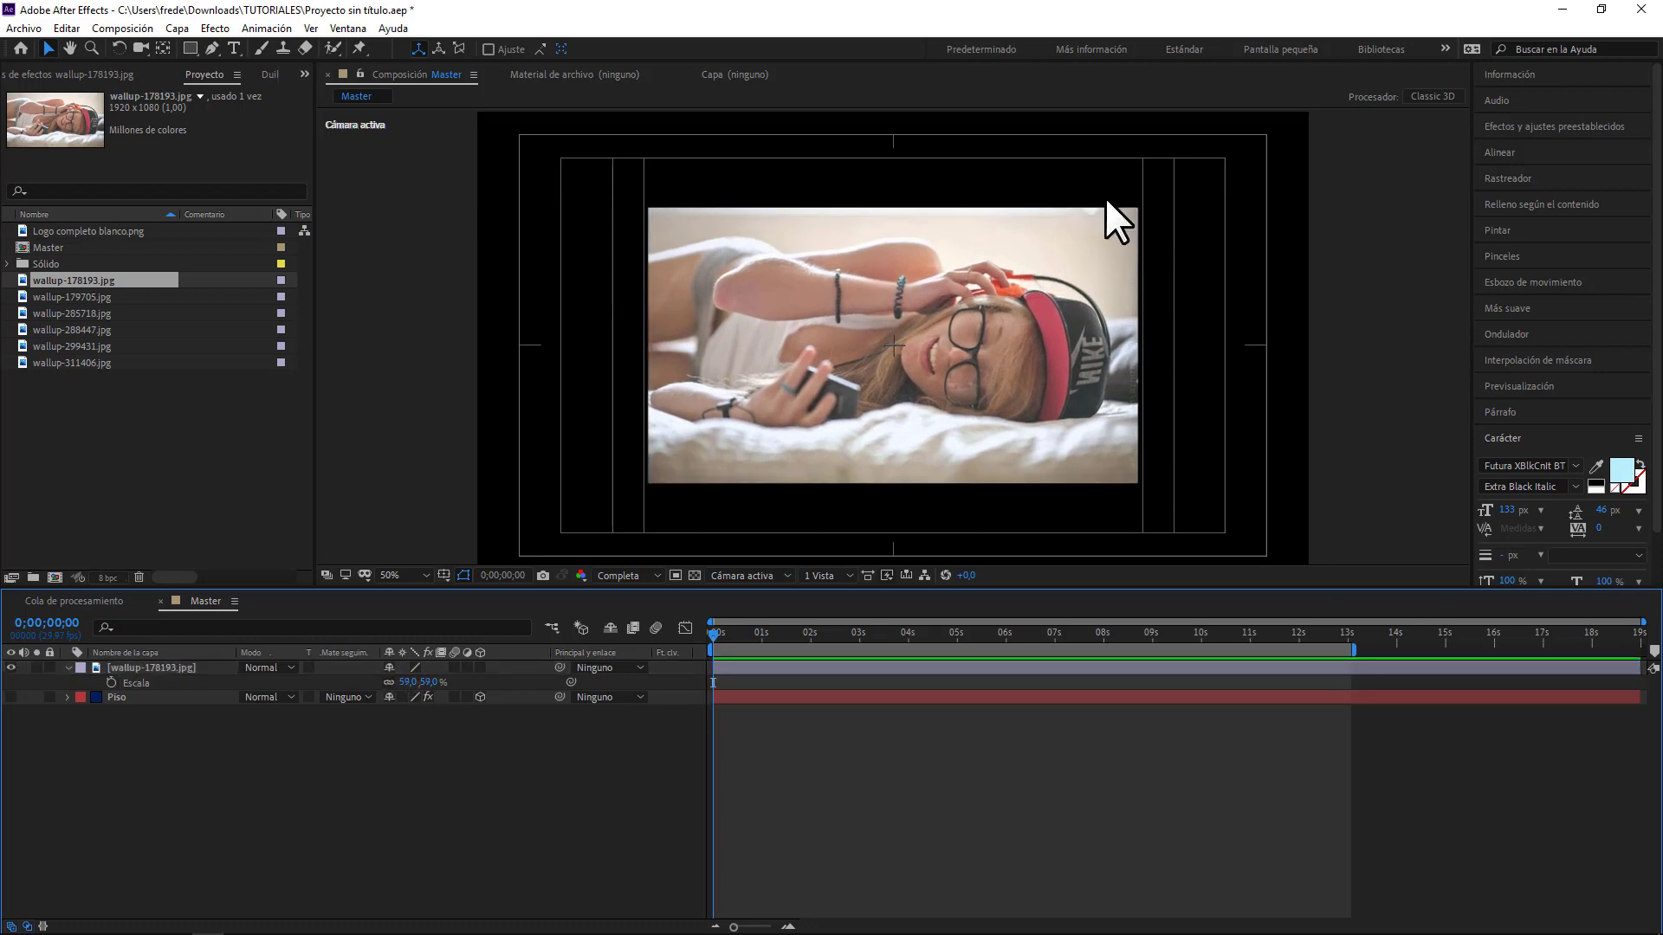
# - Draw a rectangular frame around the picture's edges as a new shape with a 24 px dark blue 001F39 stroke
pyautogui.click(190, 45)
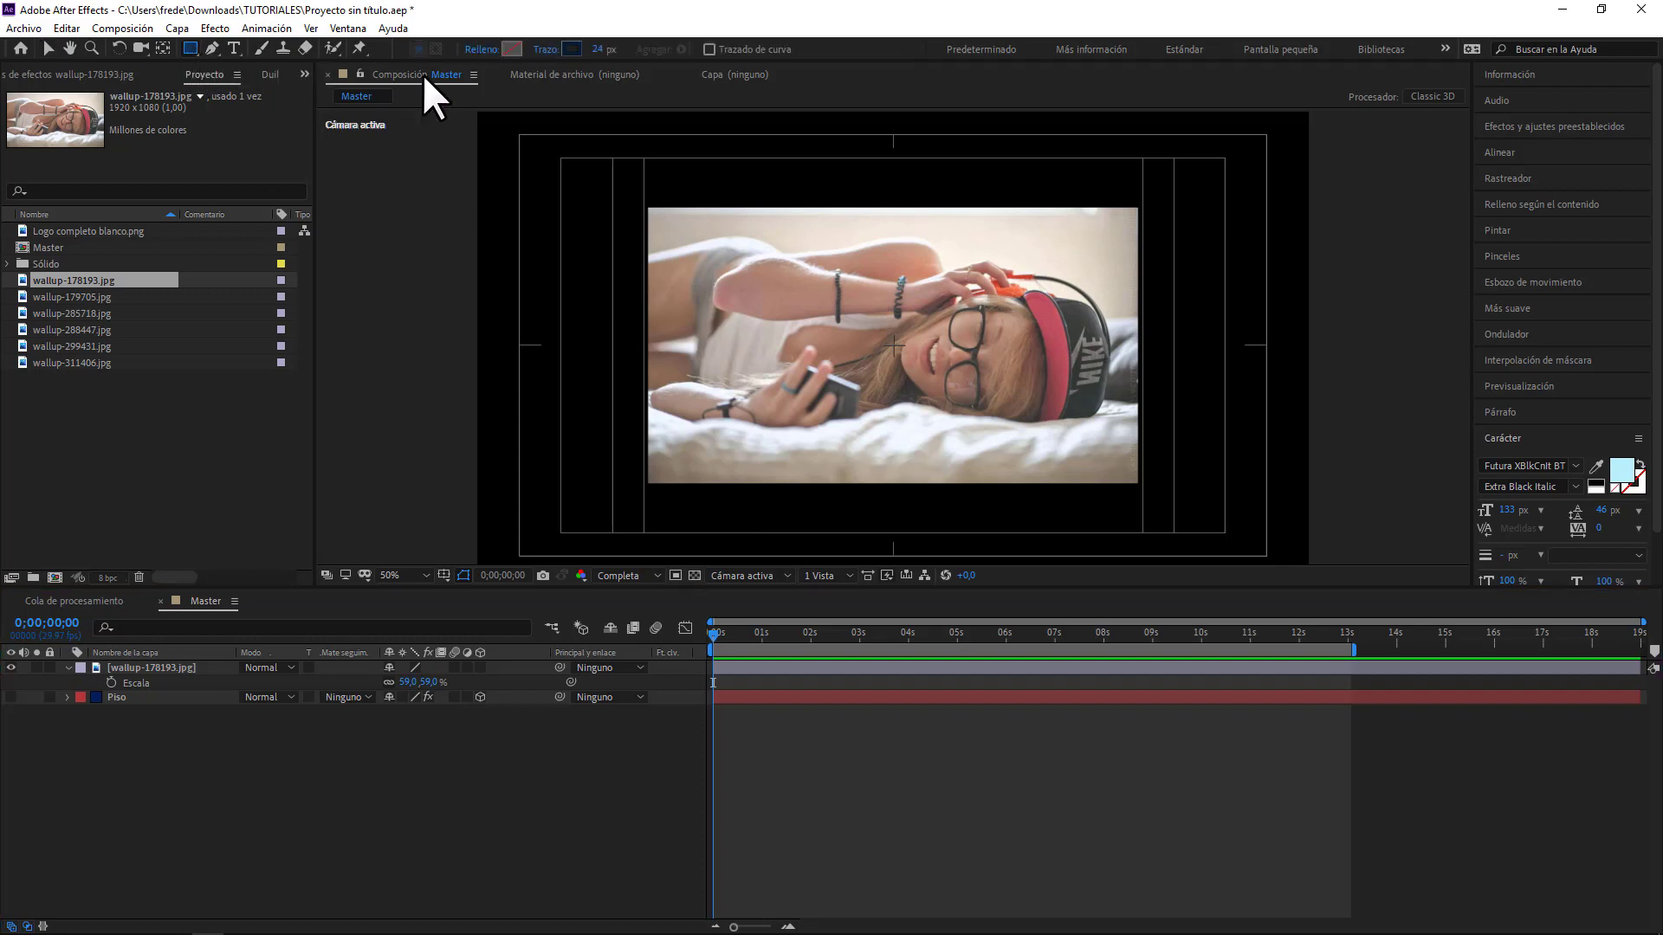
pyautogui.click(568, 50)
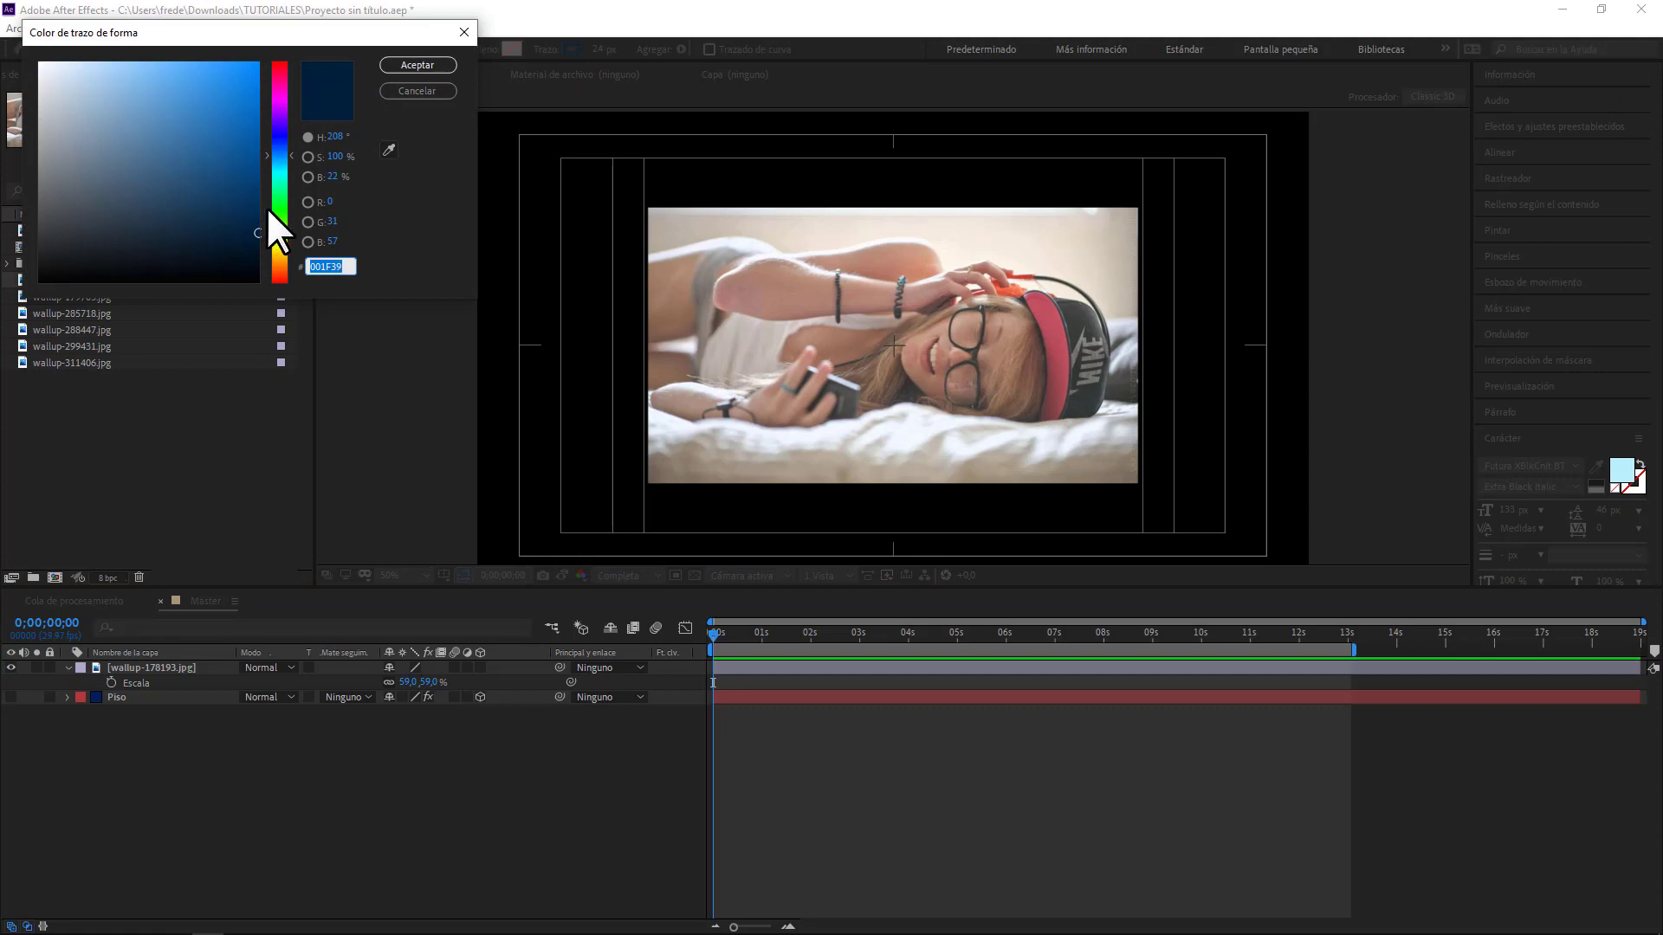
pyautogui.click(400, 67)
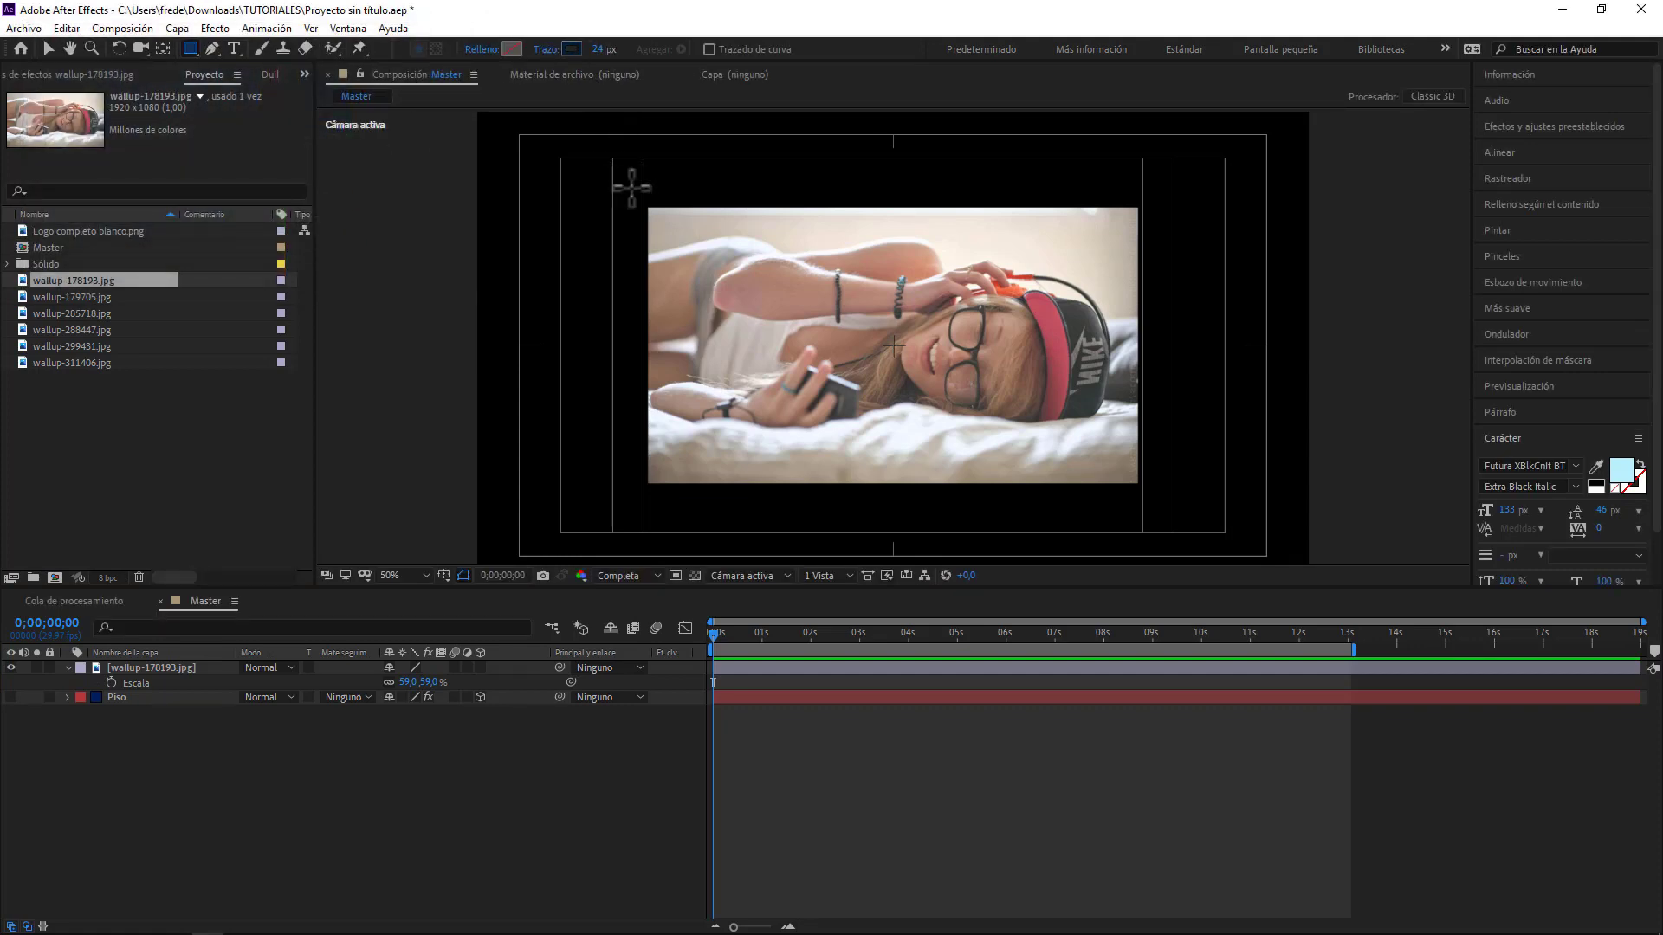
pyautogui.scroll(1, 645, 226)
pyautogui.scroll(-1, 648, 224)
pyautogui.moveTo(641, 201); pyautogui.dragTo(696, 312)
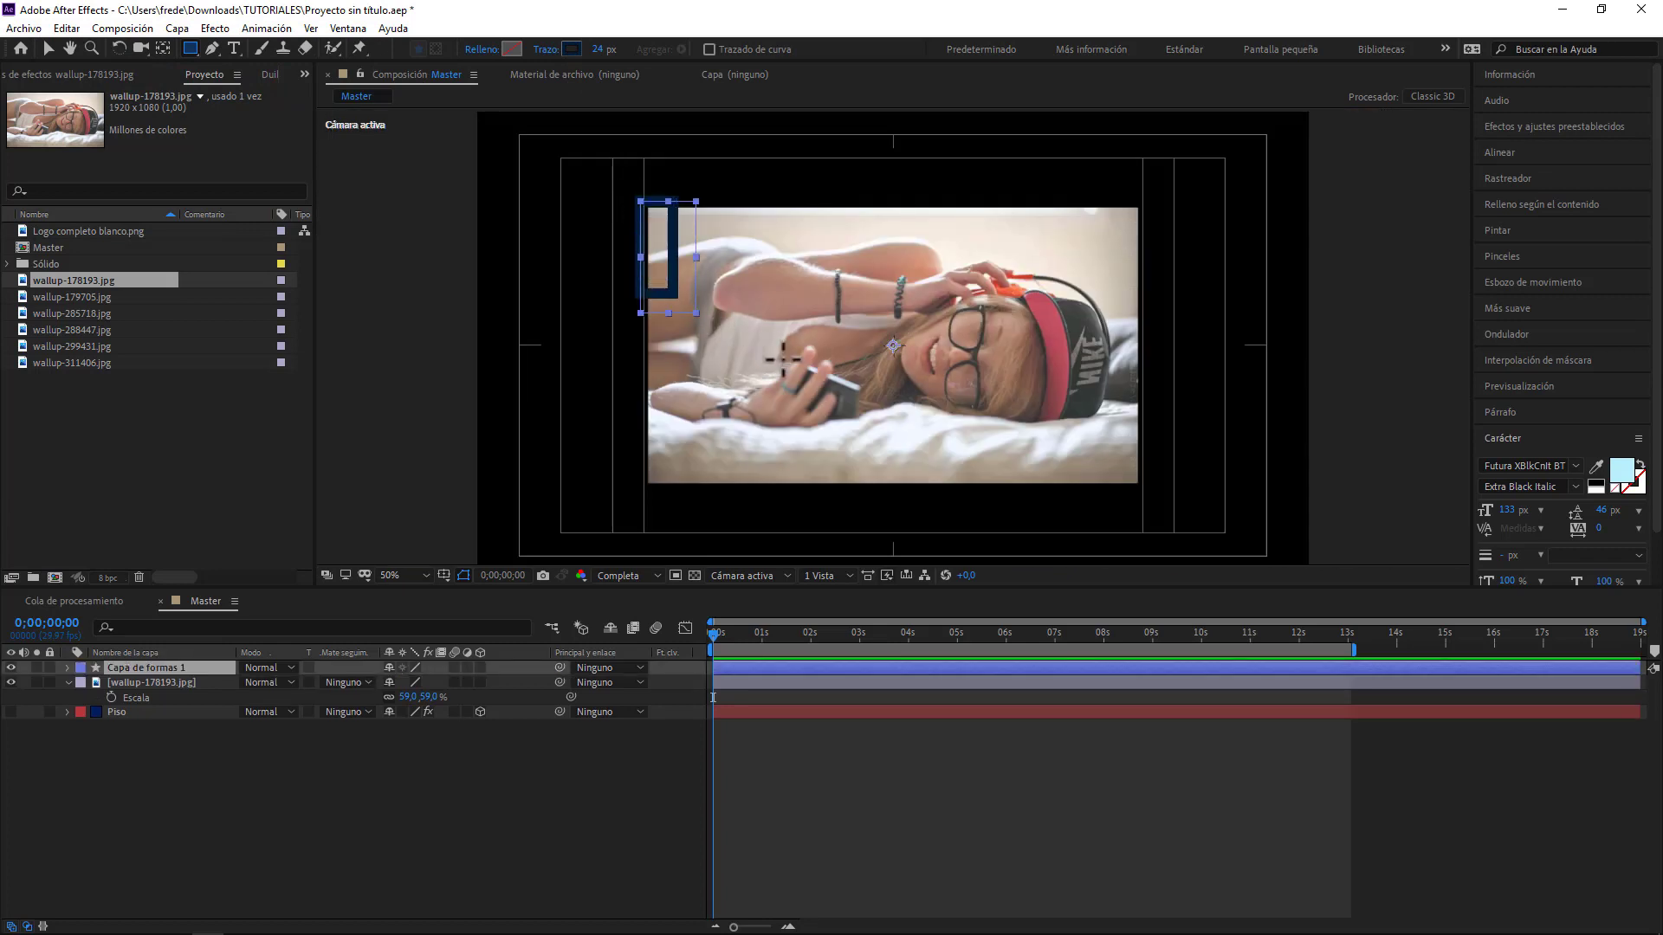
pyautogui.moveTo(782, 358)
pyautogui.mouseDown()
pyautogui.moveTo(850, 485)
pyautogui.moveTo(995, 447)
pyautogui.moveTo(1142, 488)
pyautogui.mouseUp()
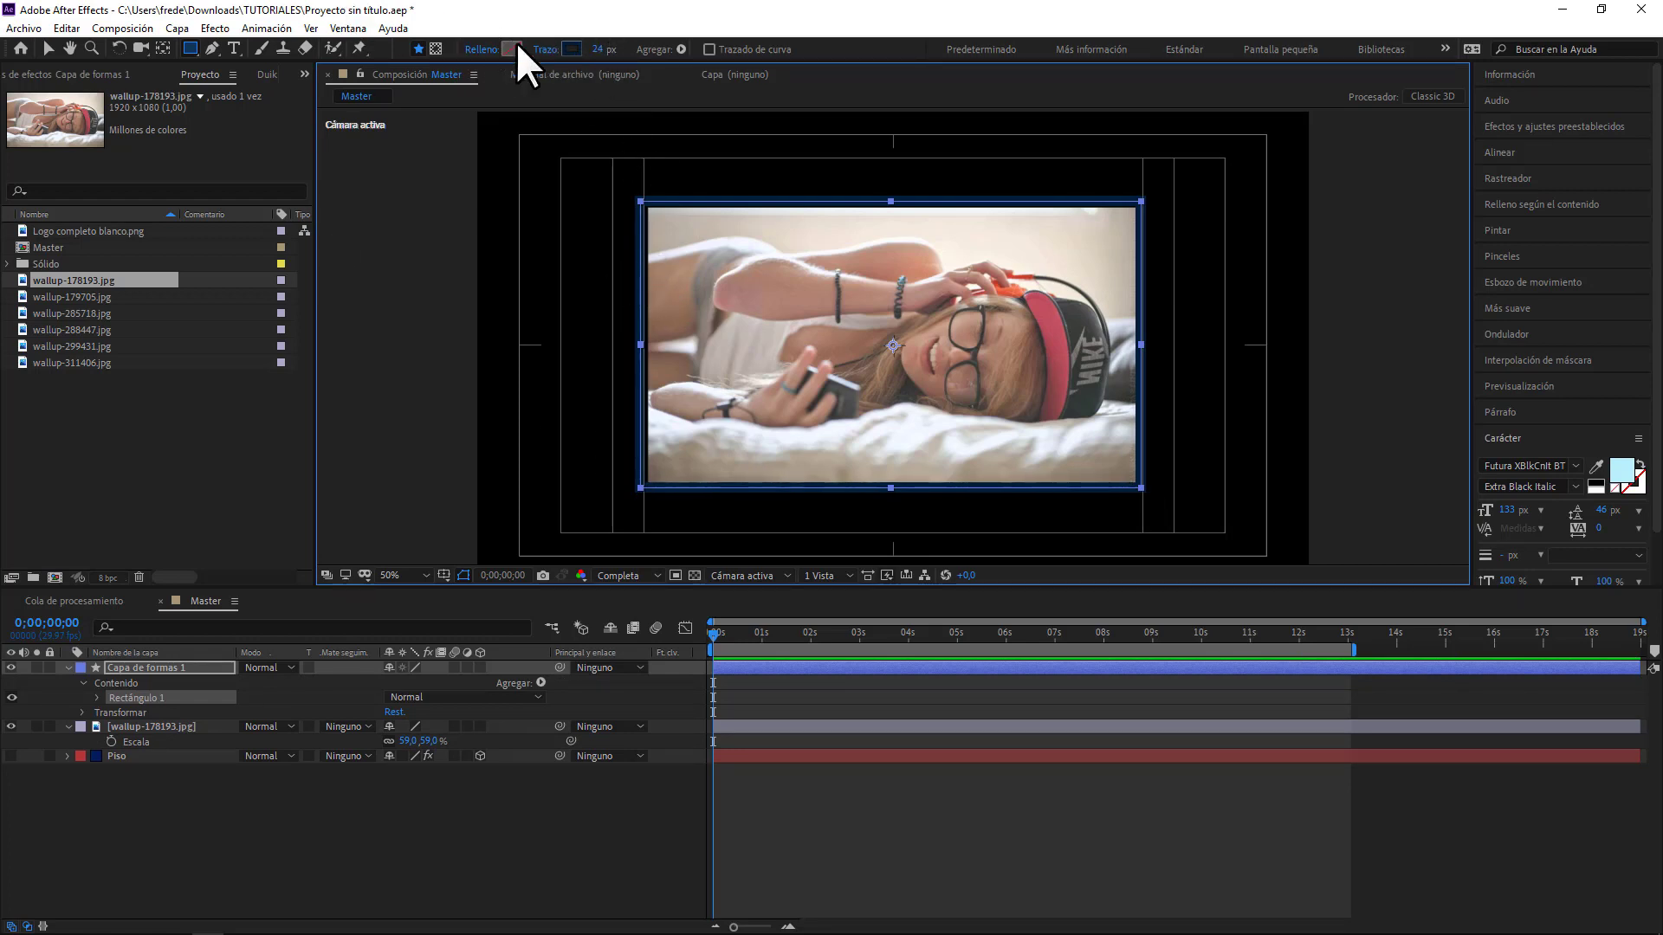
# - Thicken the rectangular frame's stroke to 59 px
pyautogui.moveTo(606, 50); pyautogui.dragTo(626, 49)
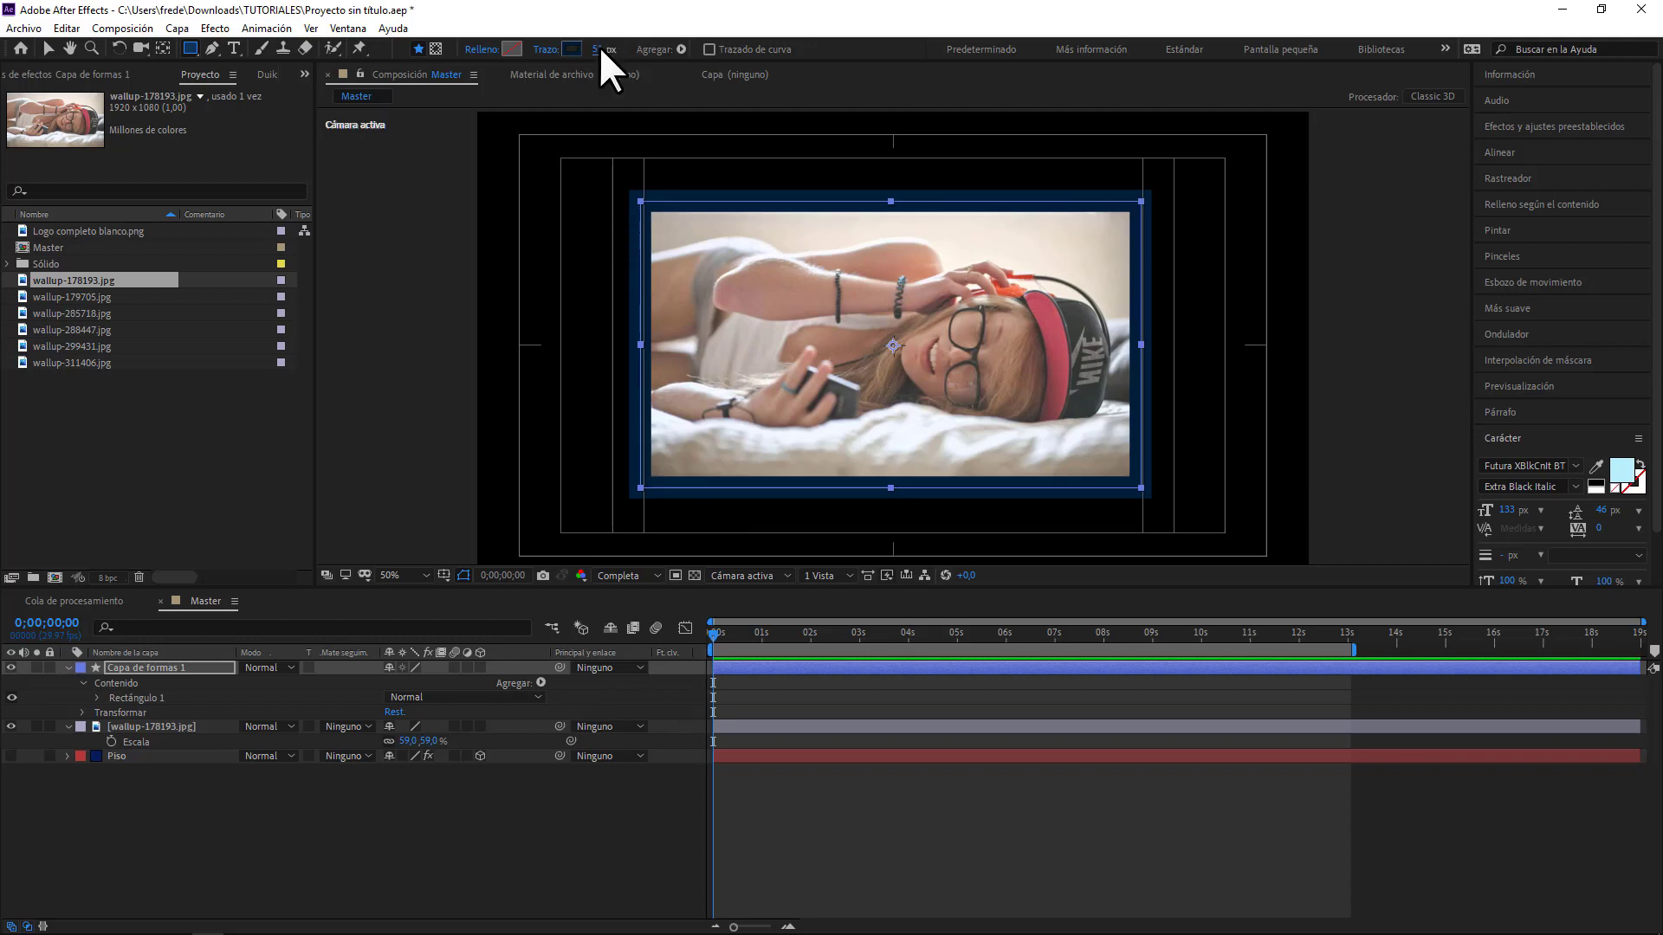
pyautogui.moveTo(599, 49); pyautogui.dragTo(606, 49)
pyautogui.click(199, 854)
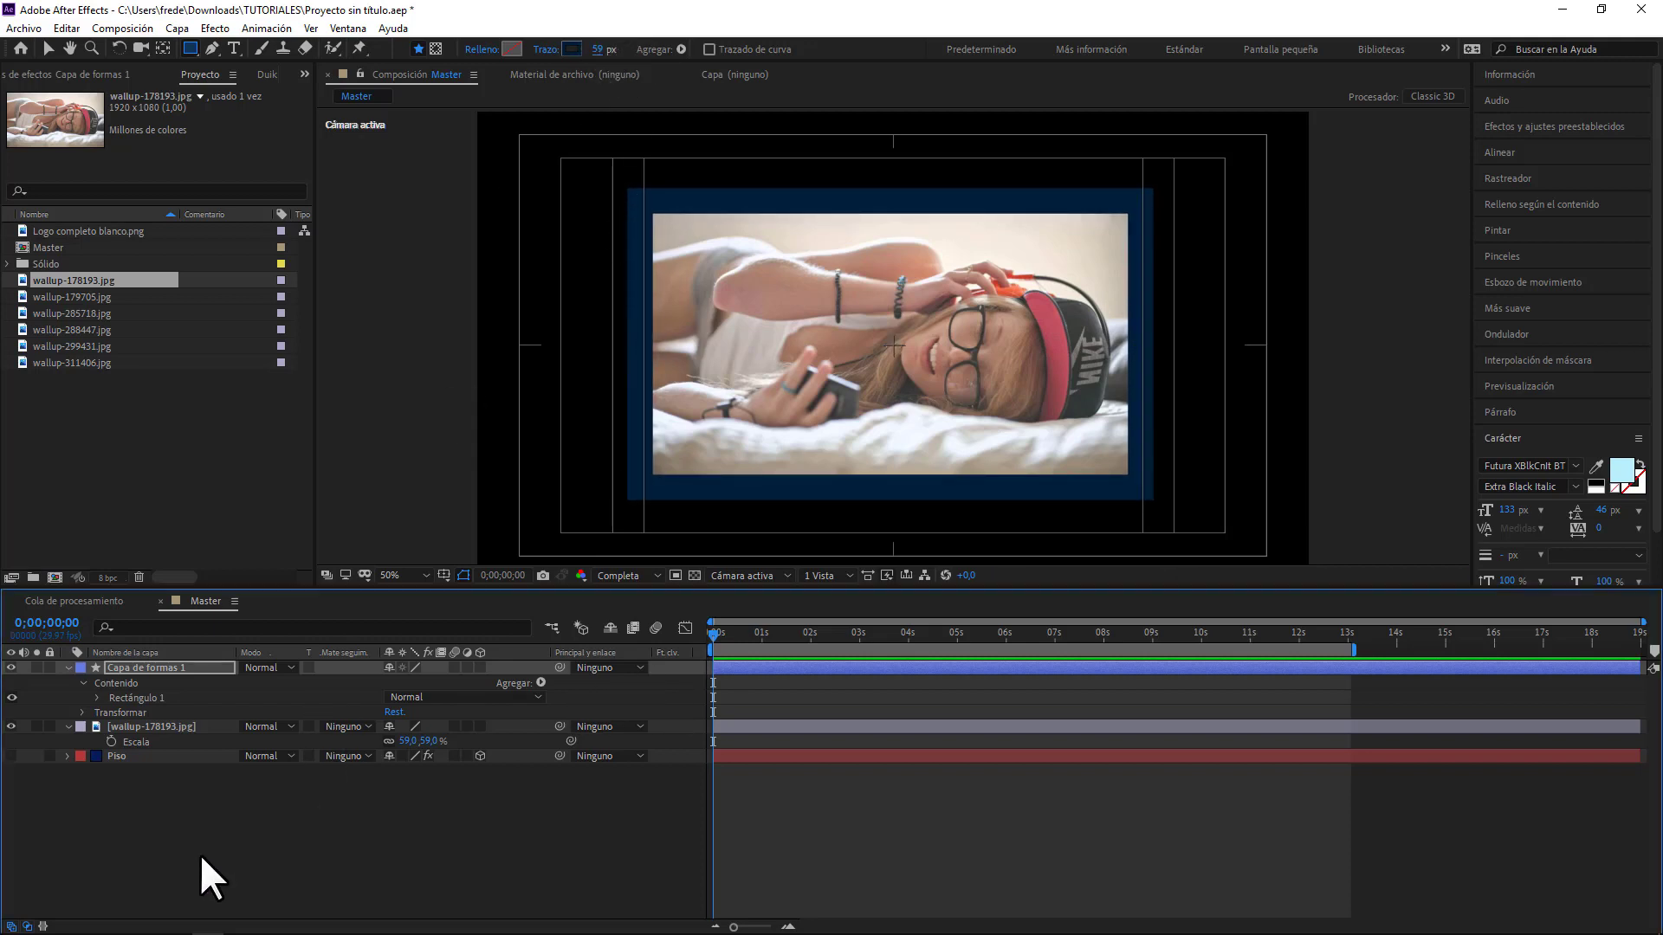
# - Apply the Inglete y relieve layer style to the frame's shape layer
pyautogui.click(147, 700)
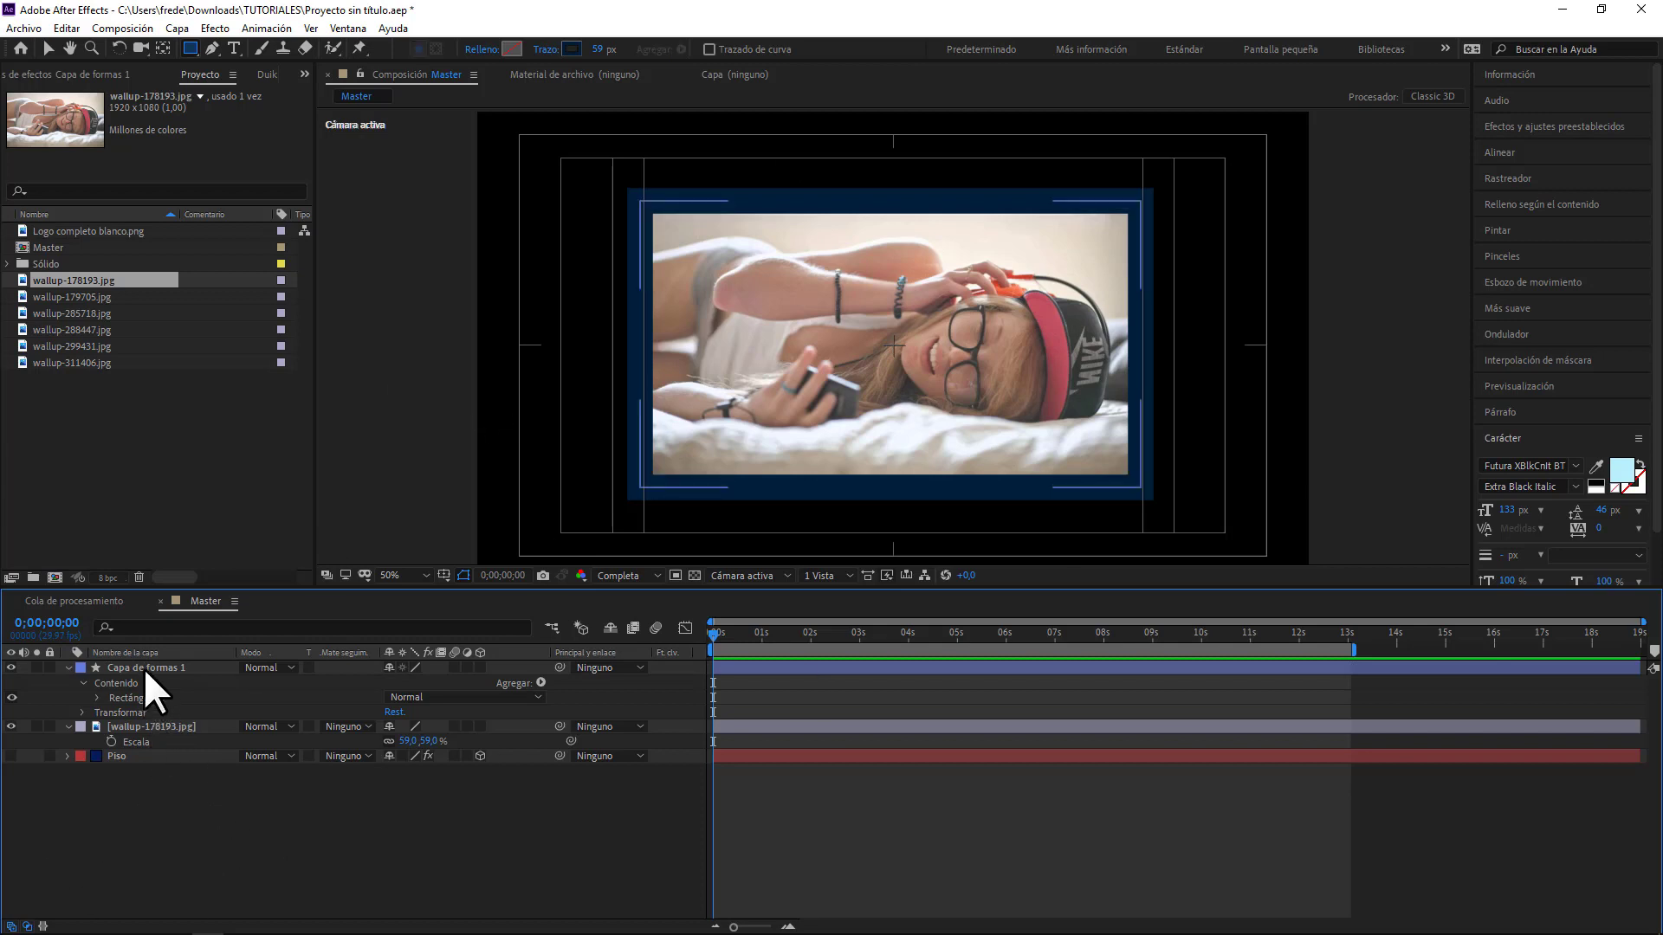
pyautogui.click(143, 666)
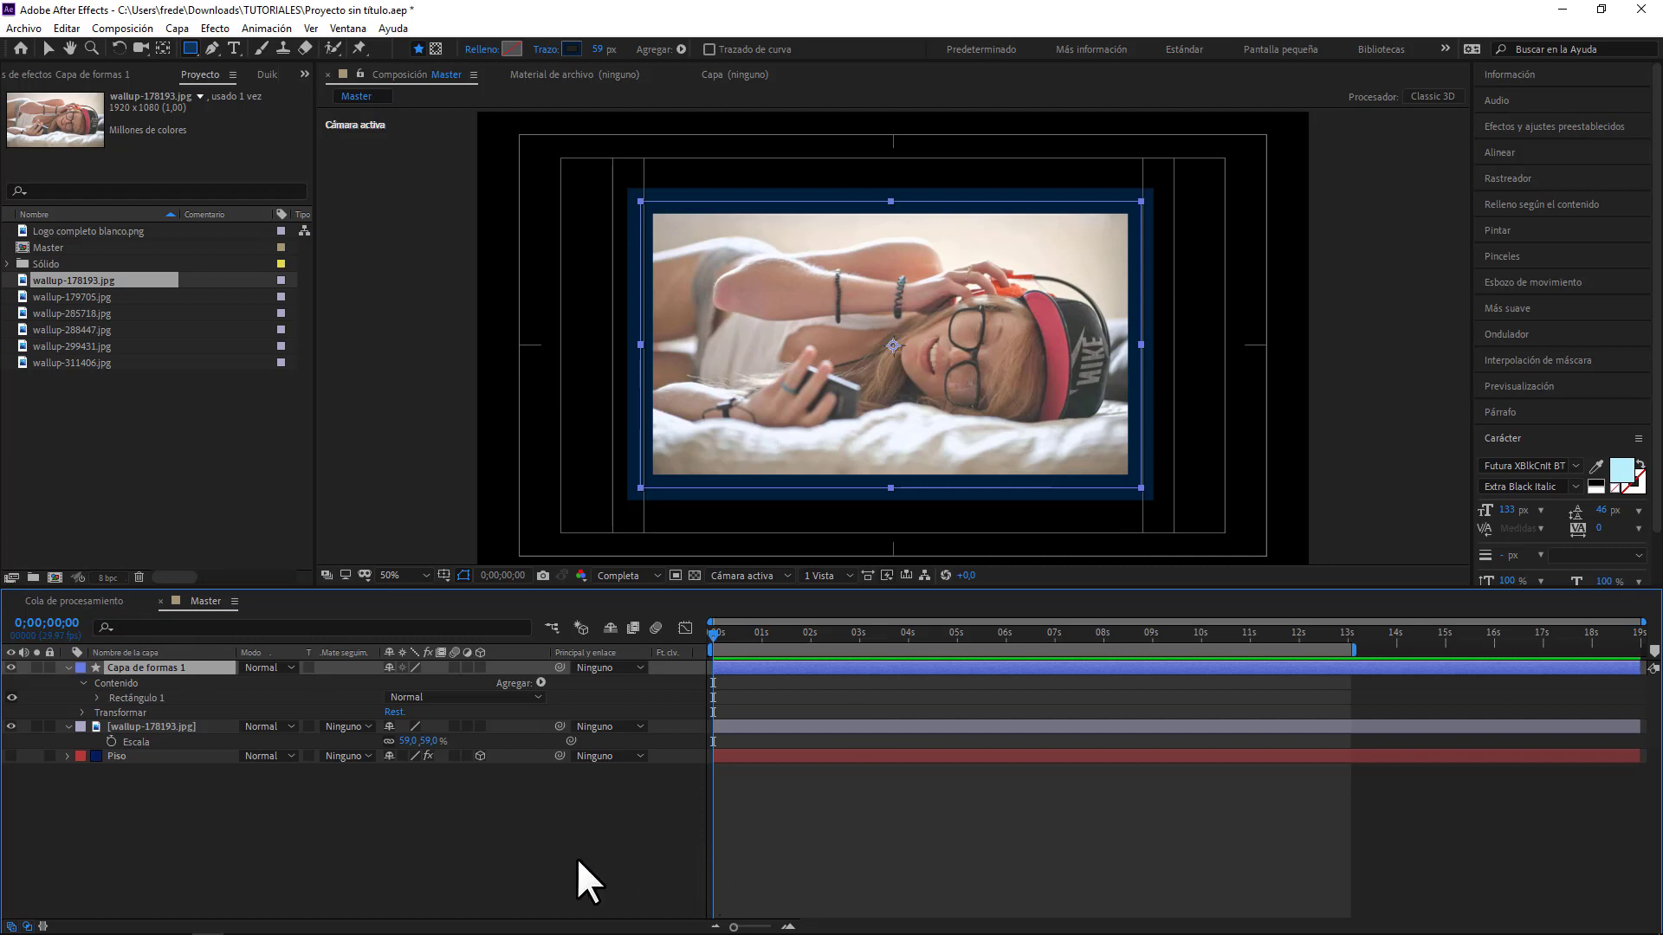
pyautogui.click(578, 860)
pyautogui.click(129, 667)
pyautogui.rightClick(135, 667)
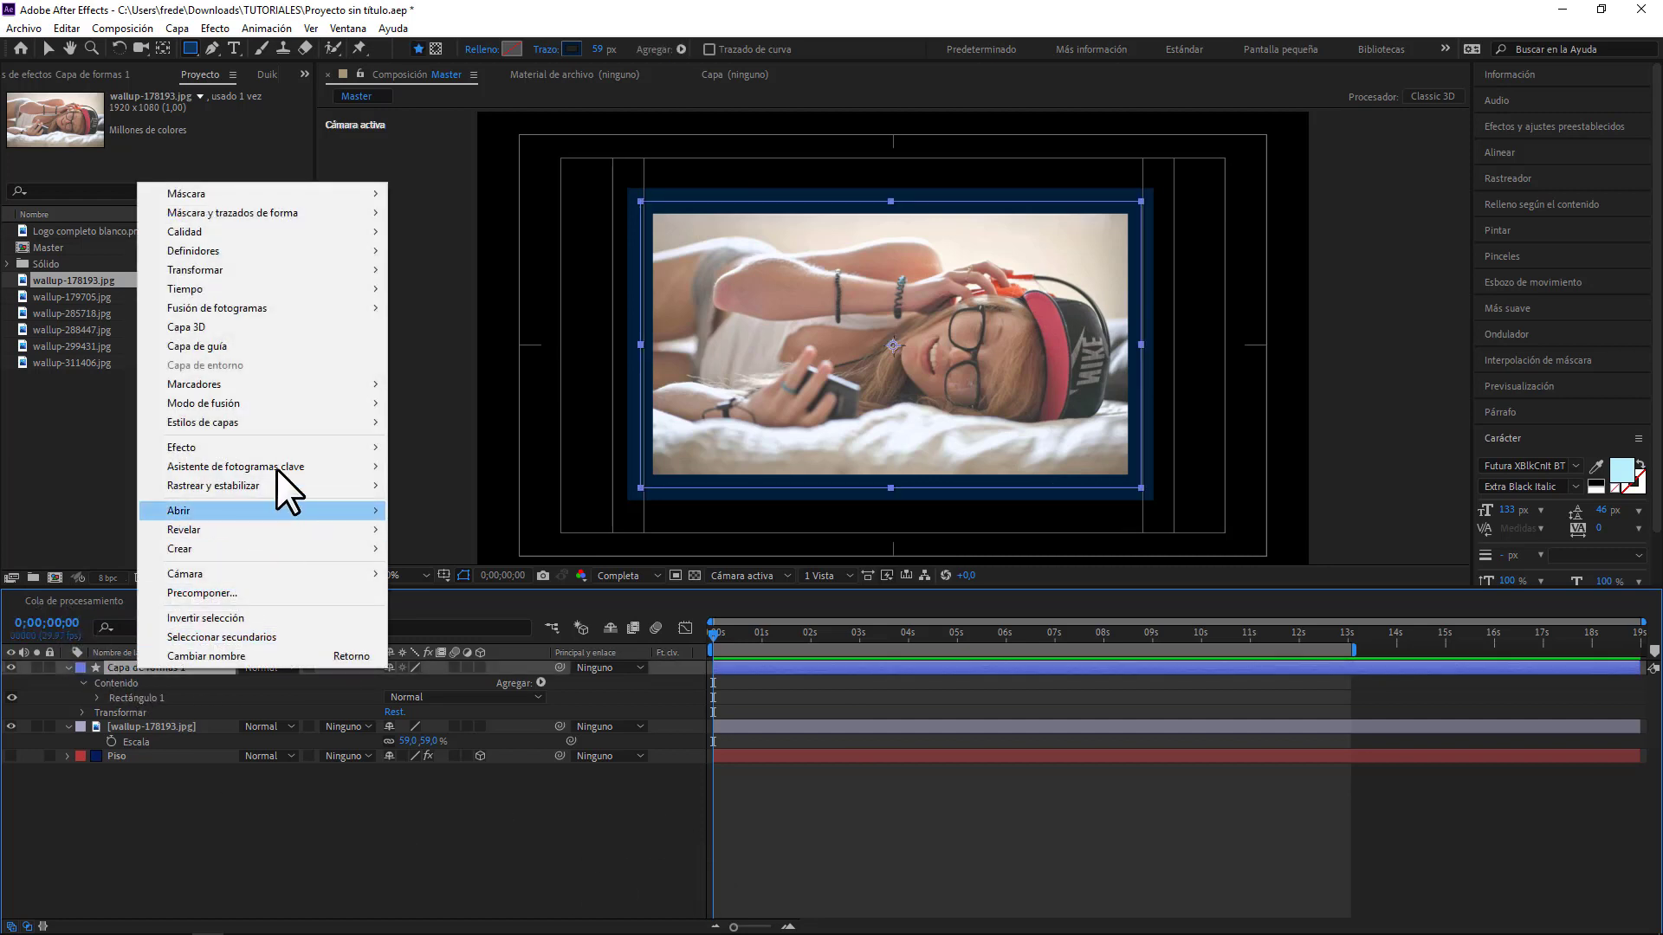
pyautogui.moveTo(287, 424)
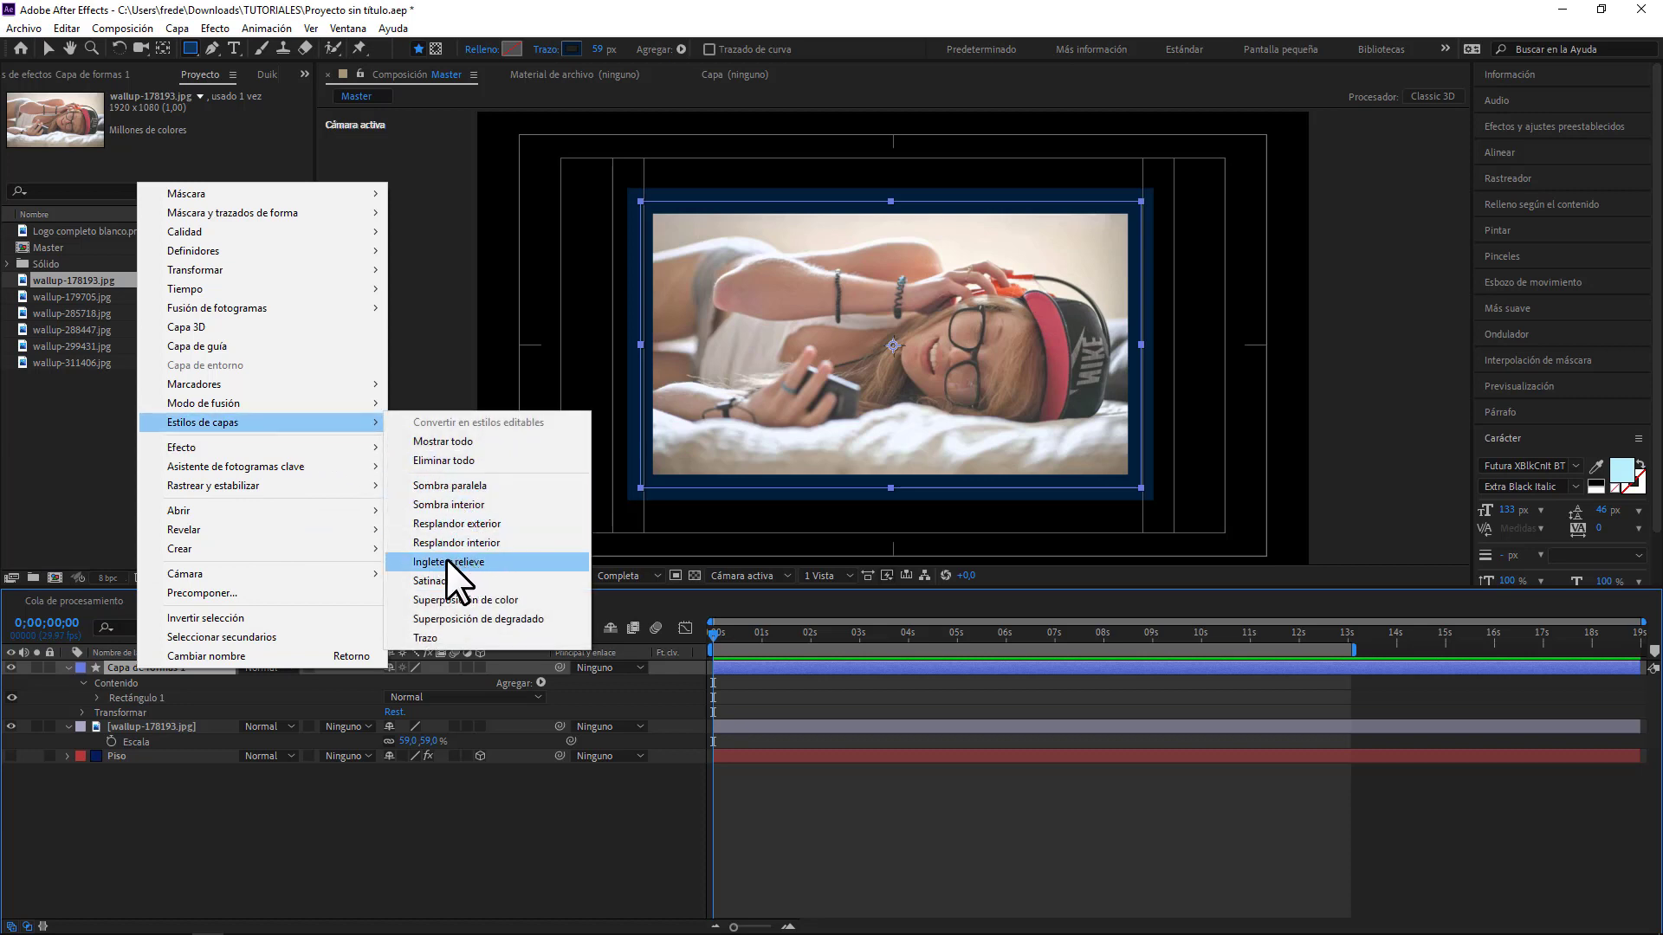
pyautogui.click(508, 561)
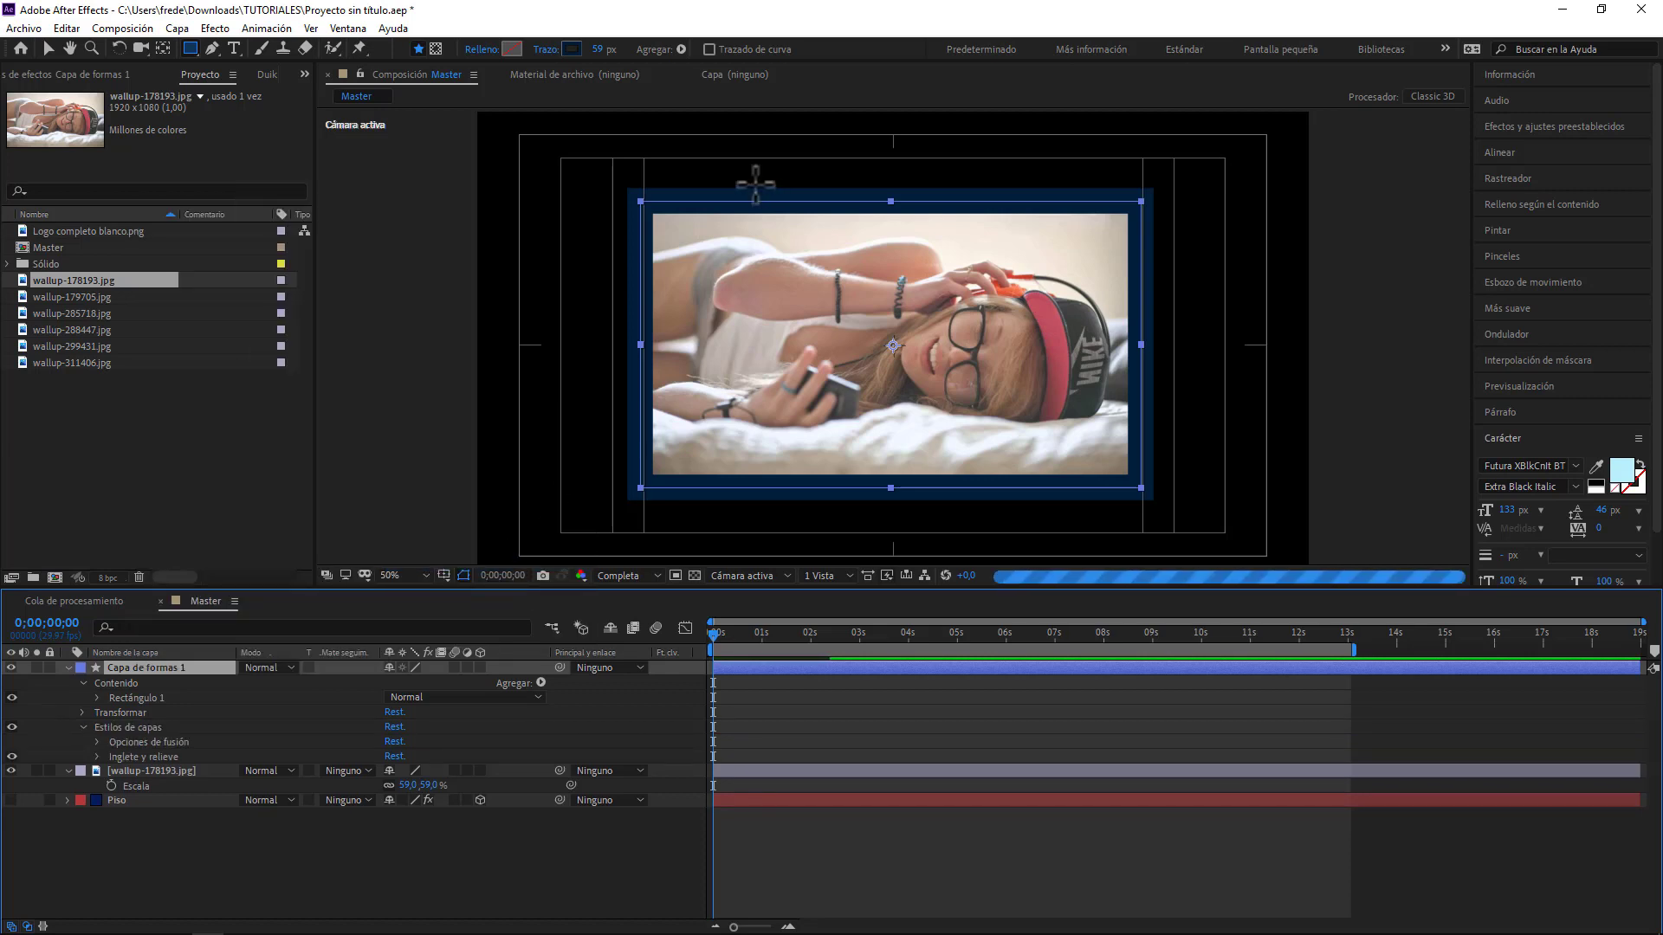
# - Collapse the expanded properties of the frame's shape layer and the picture layer
pyautogui.click(480, 891)
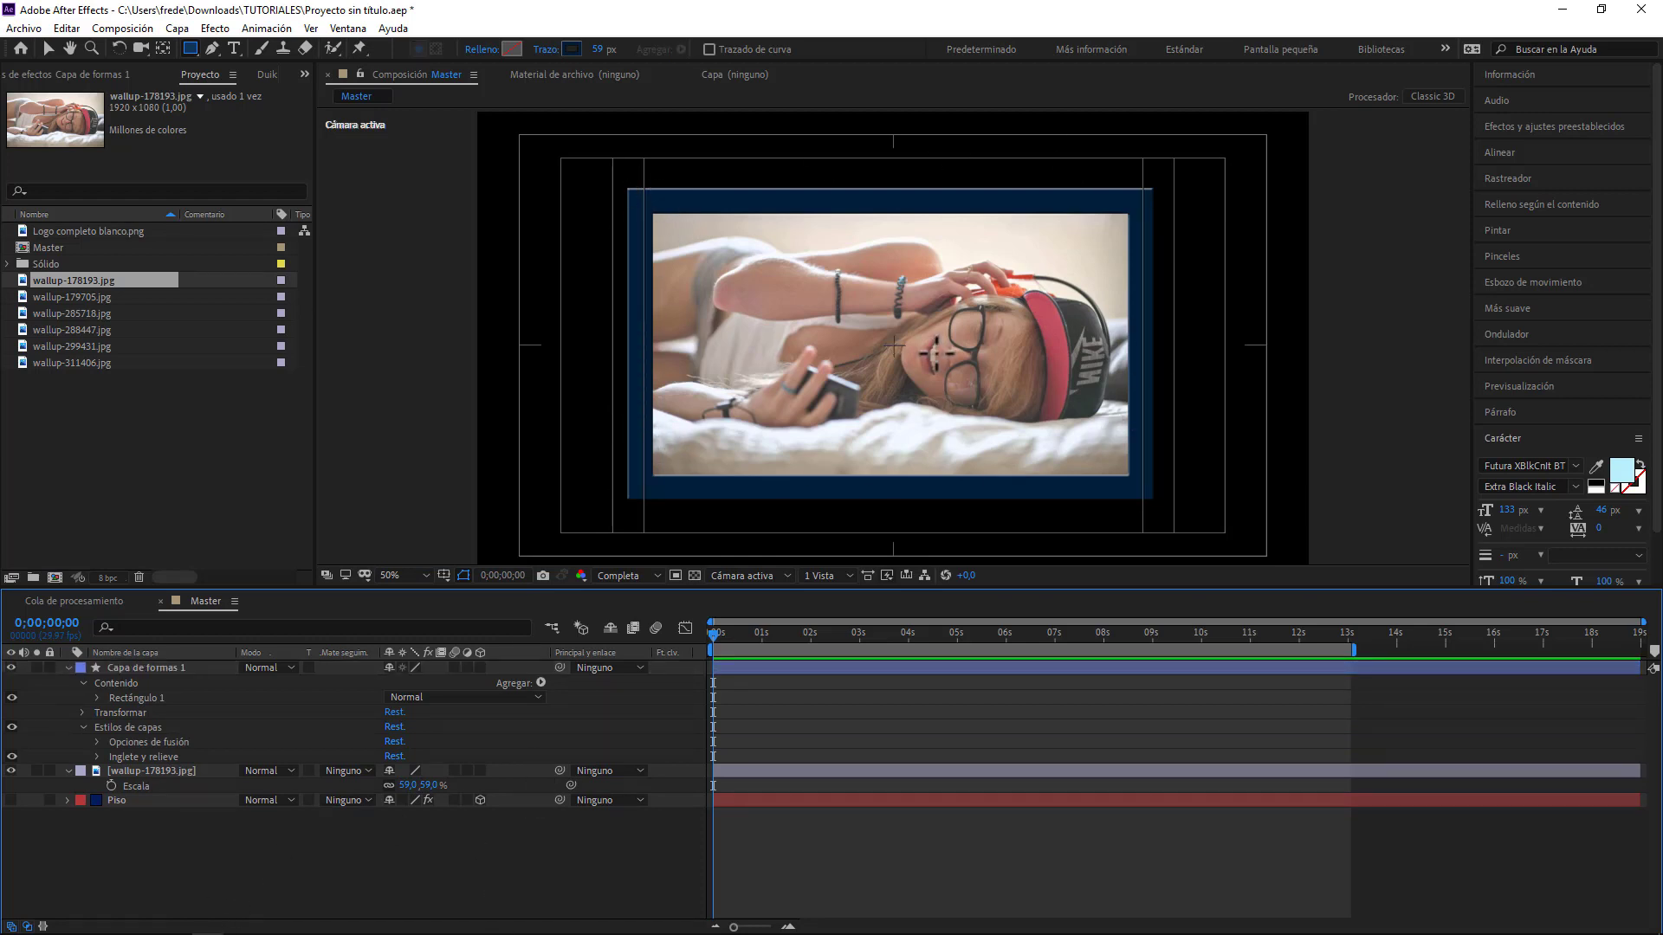
pyautogui.click(68, 668)
pyautogui.click(67, 683)
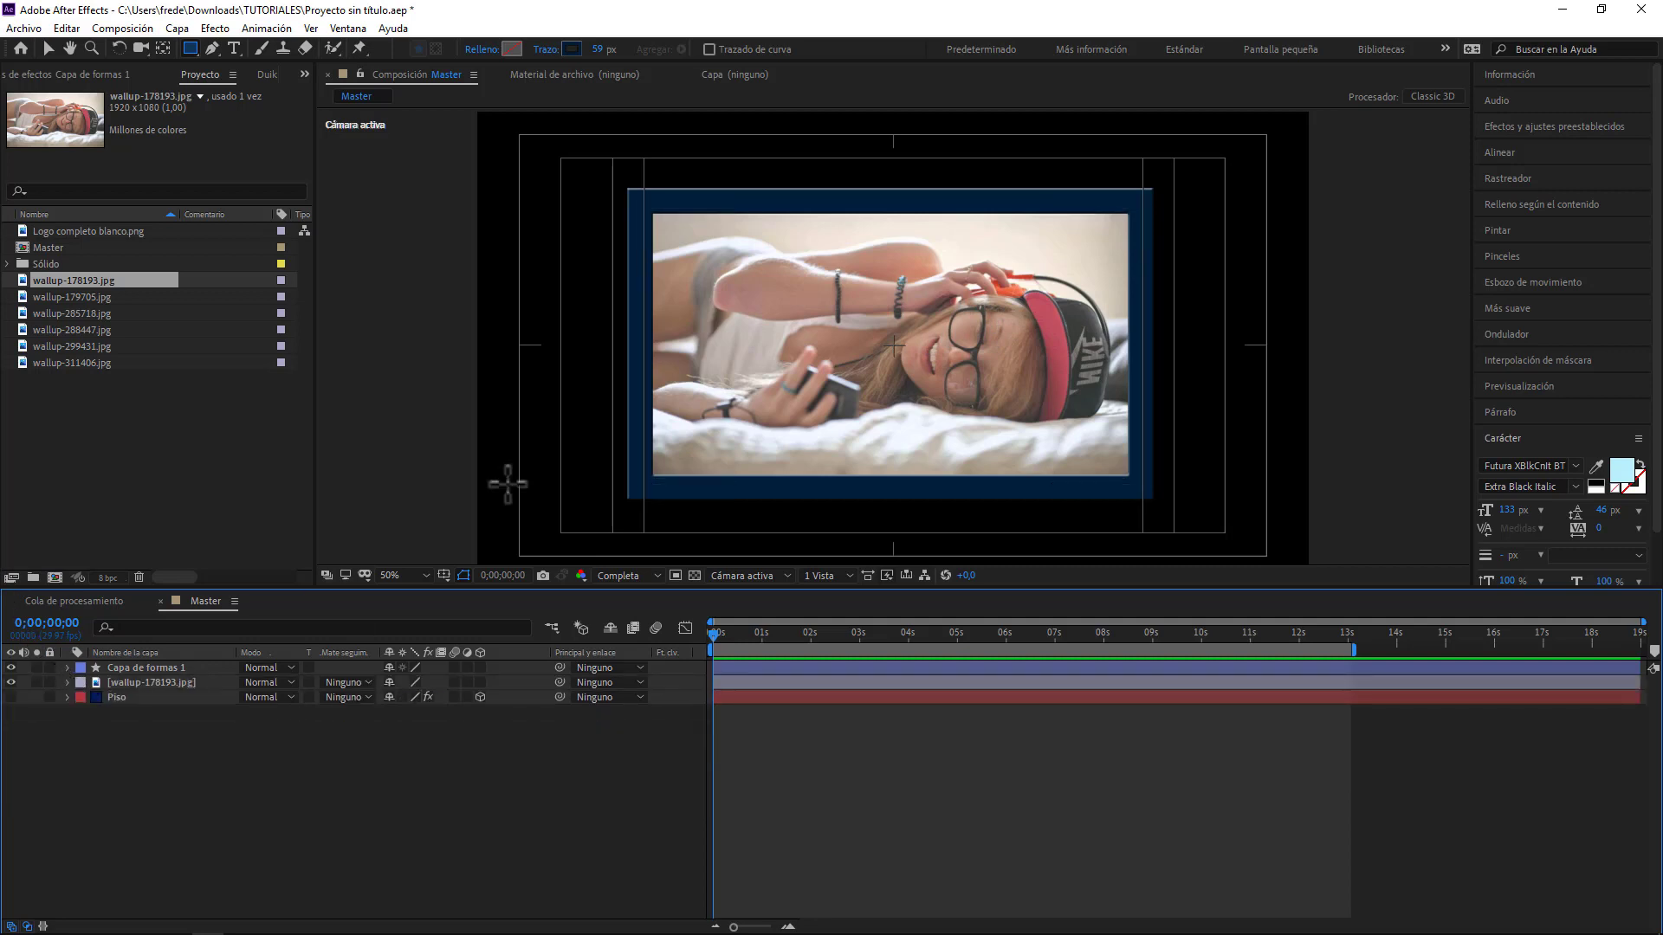
pyautogui.click(143, 681)
pyautogui.click(143, 665)
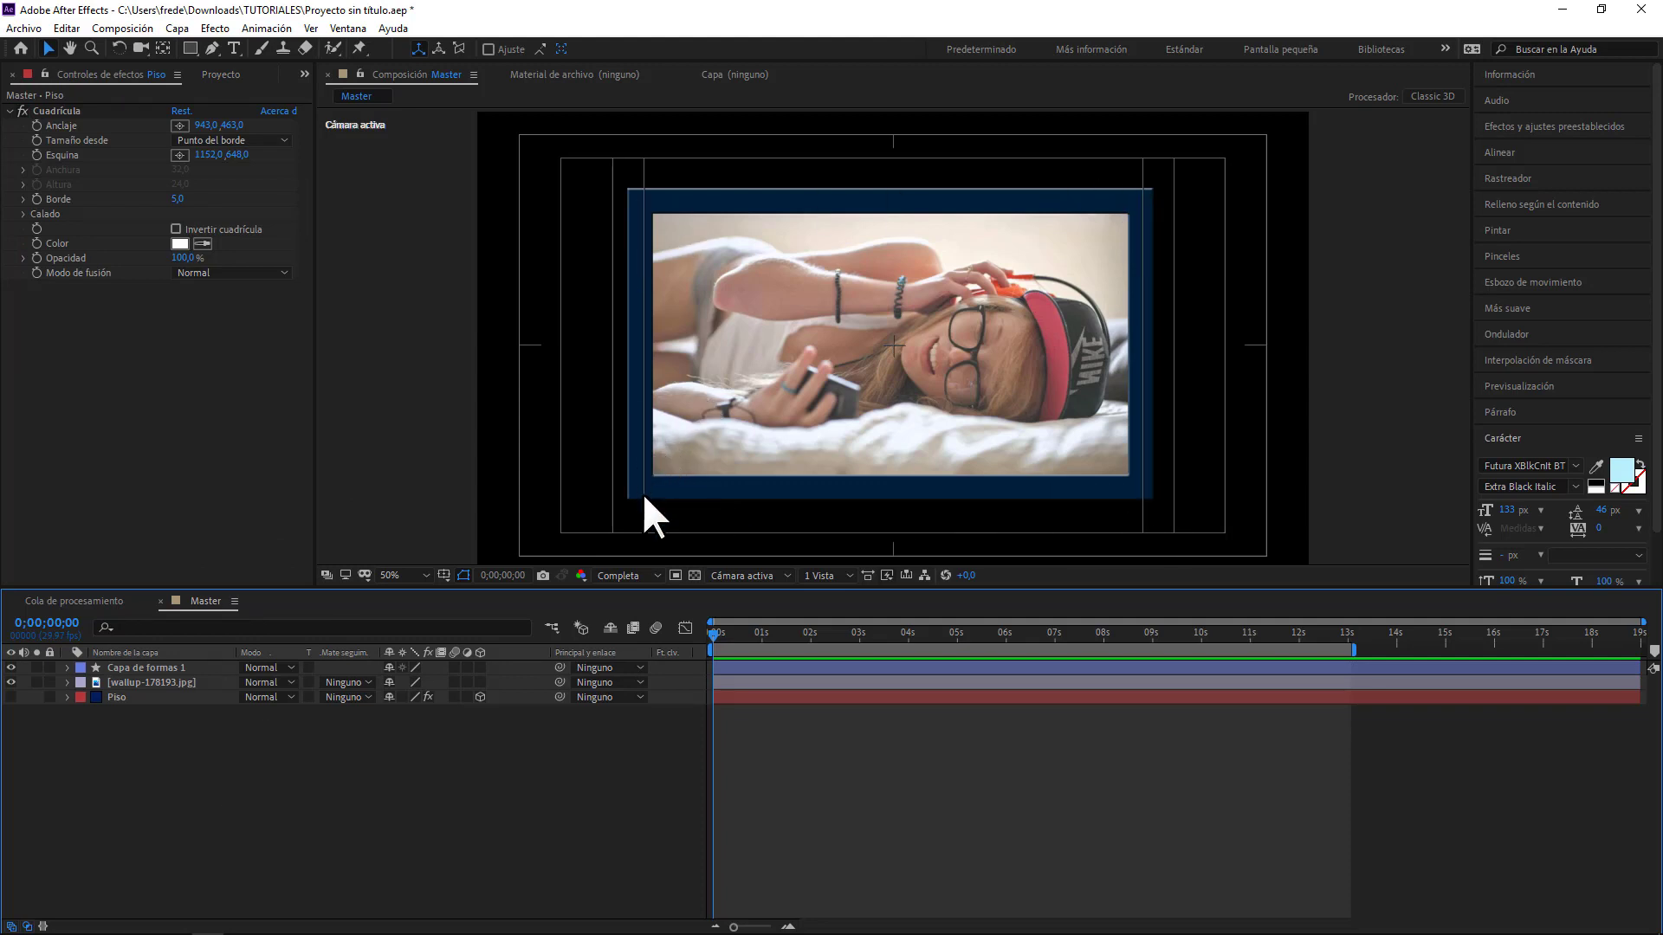
# - Apply the CC Light Sweep effect to the frame's shape layer, Capa de formas 1
pyautogui.click(156, 664)
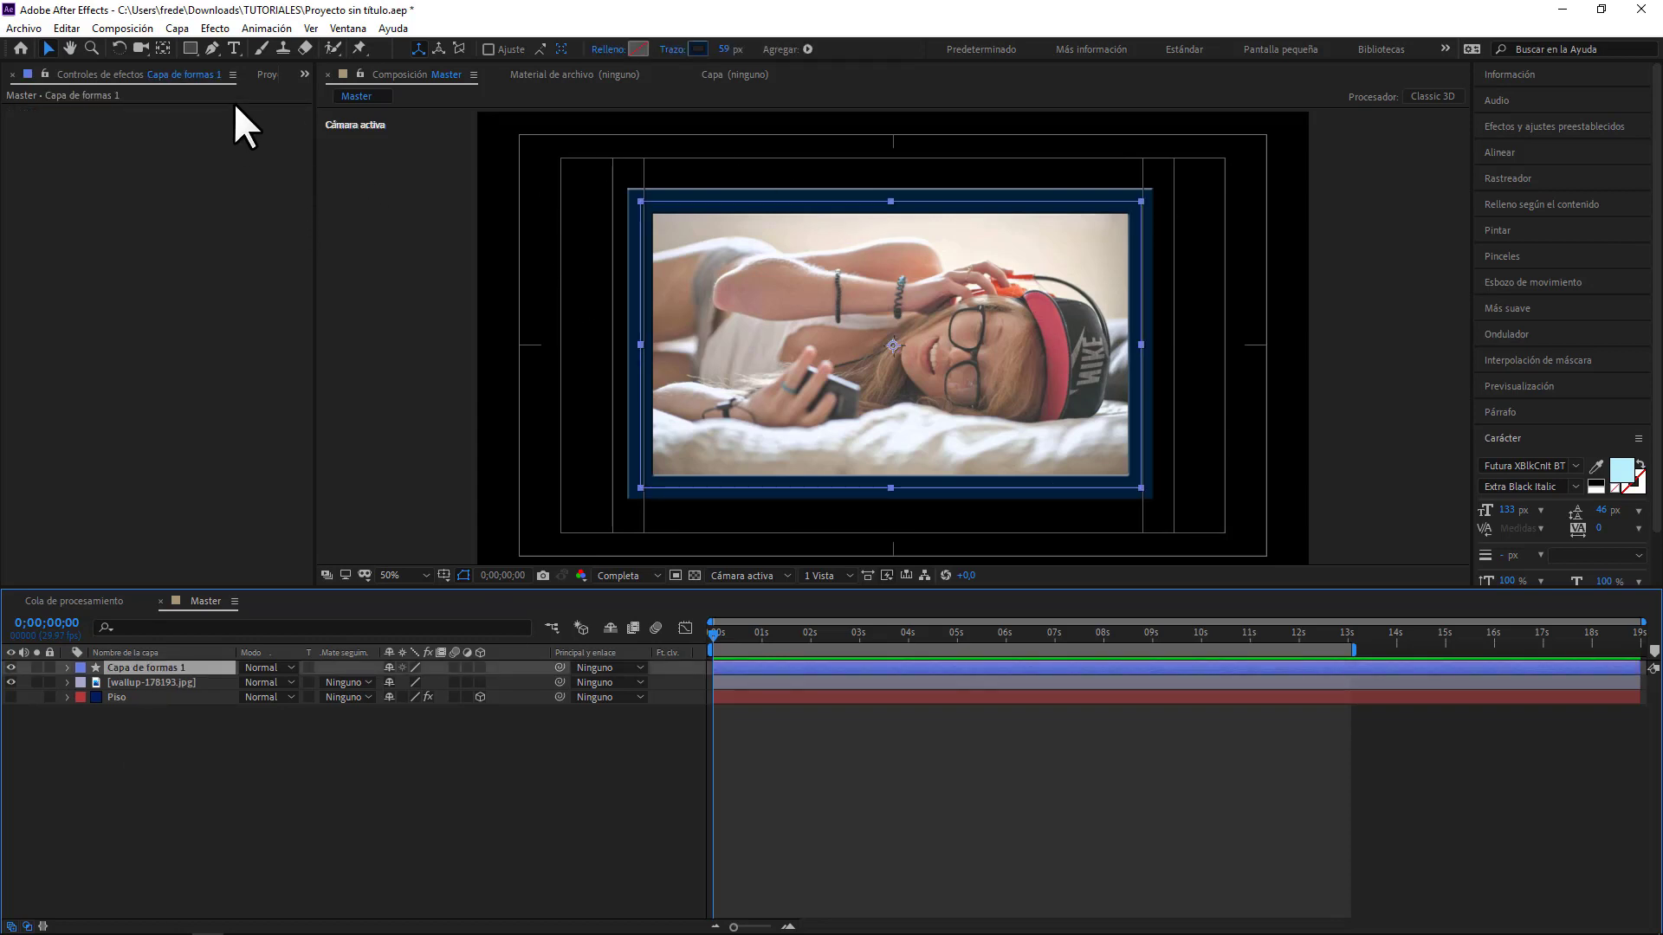
pyautogui.click(220, 27)
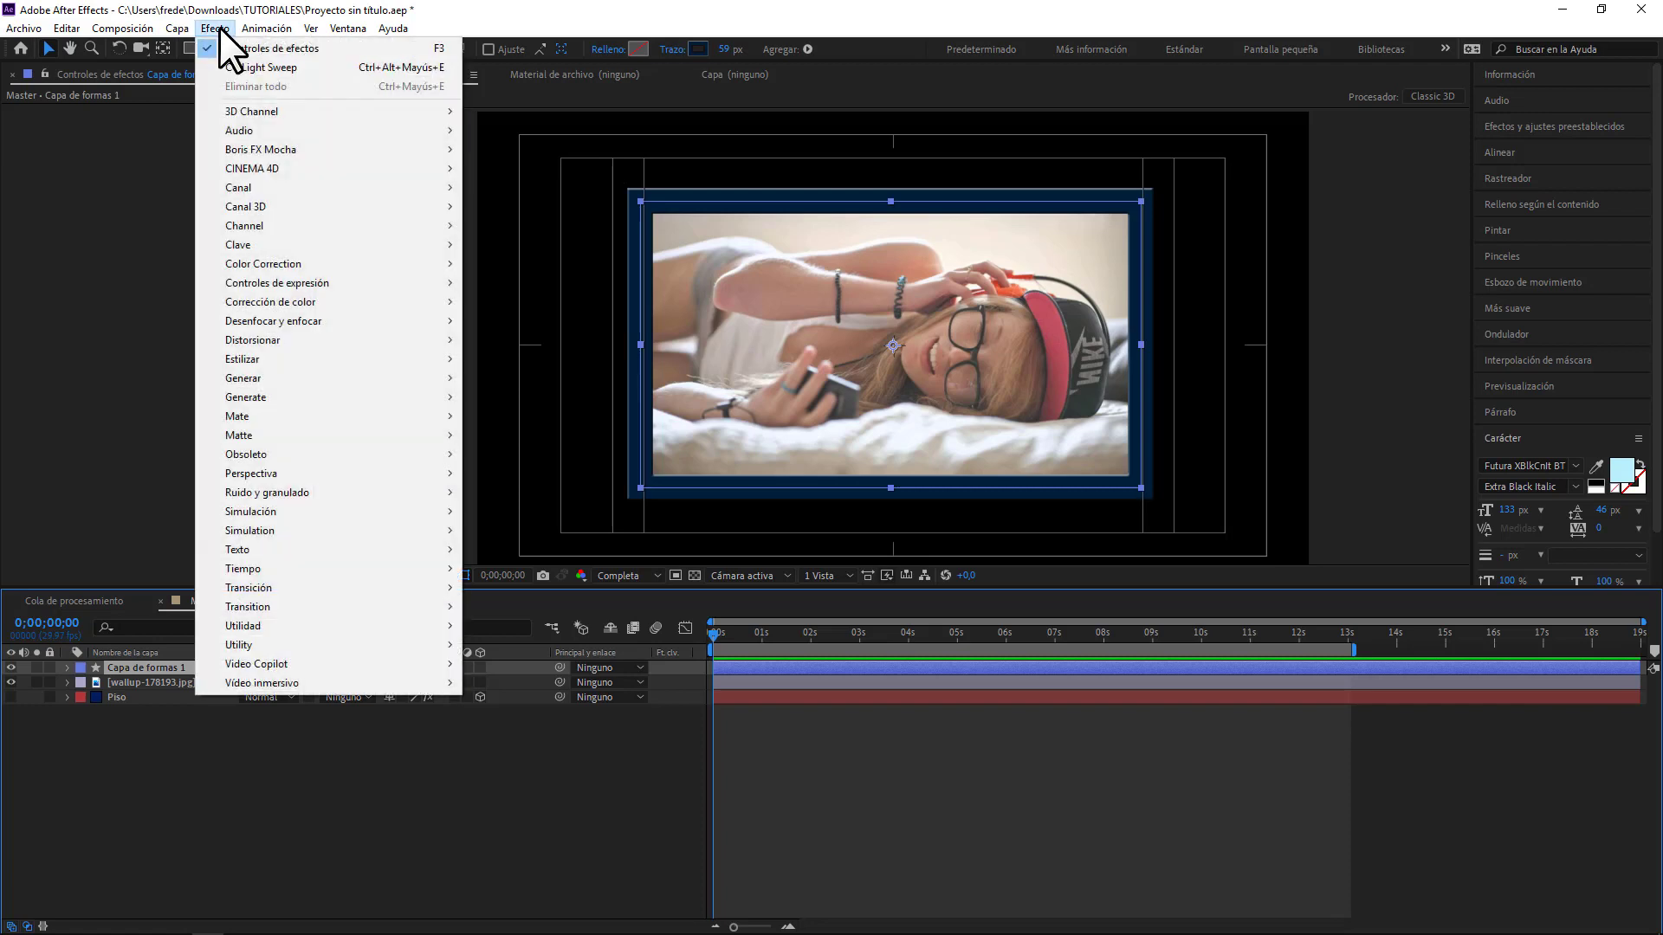
pyautogui.moveTo(275, 402)
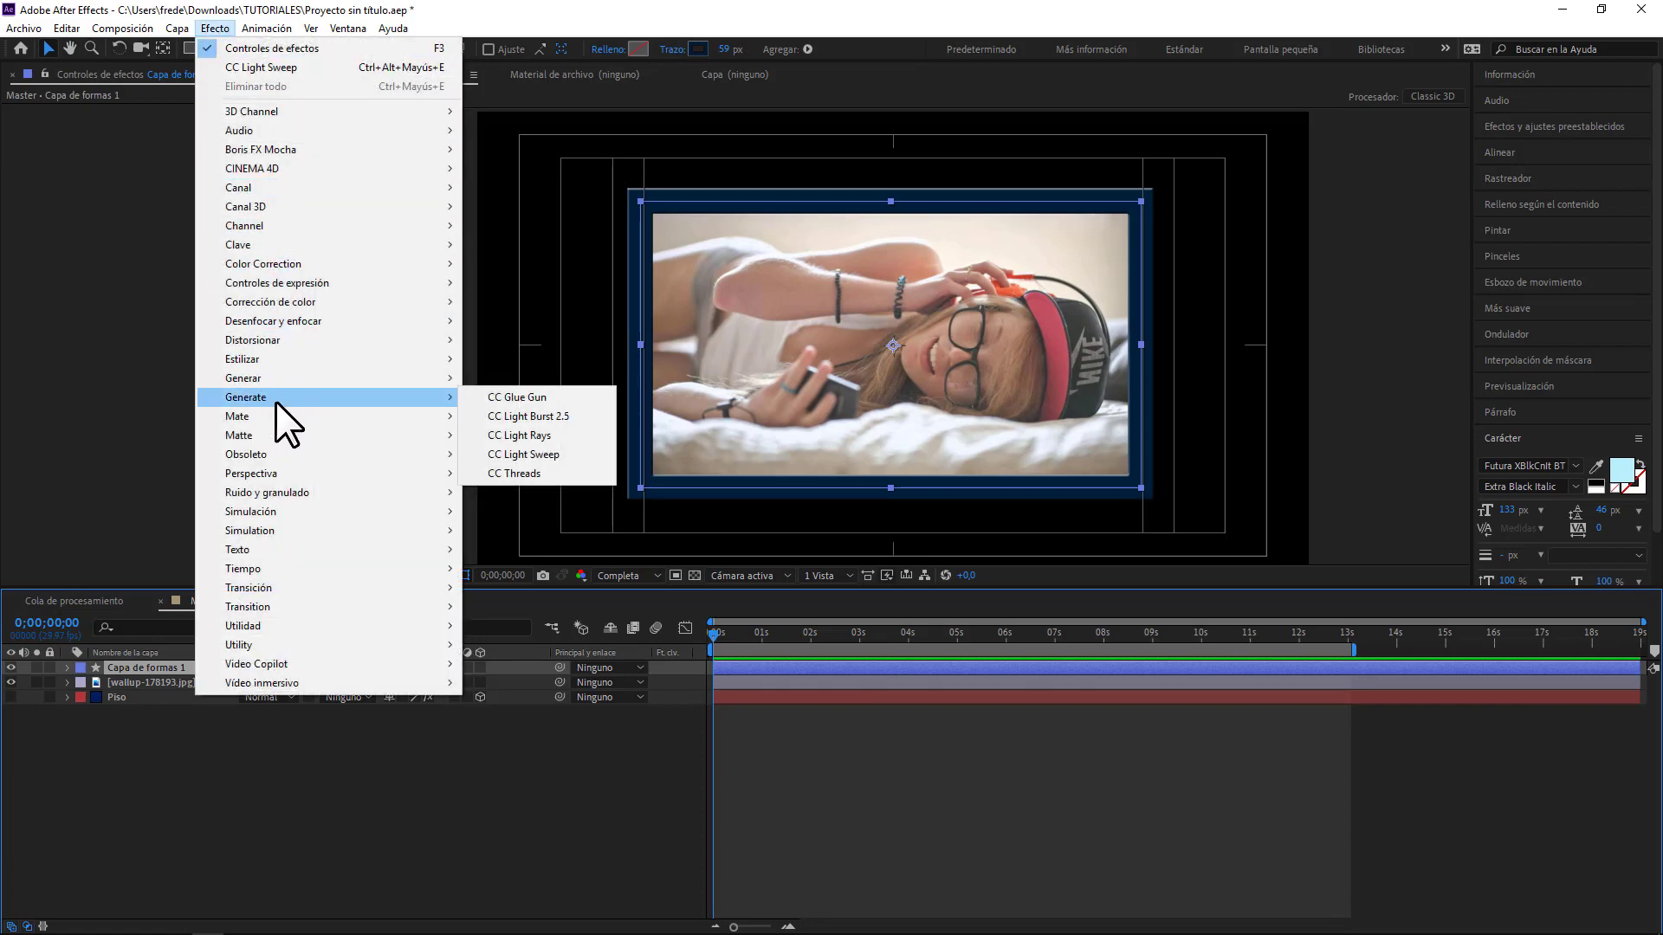
pyautogui.click(557, 456)
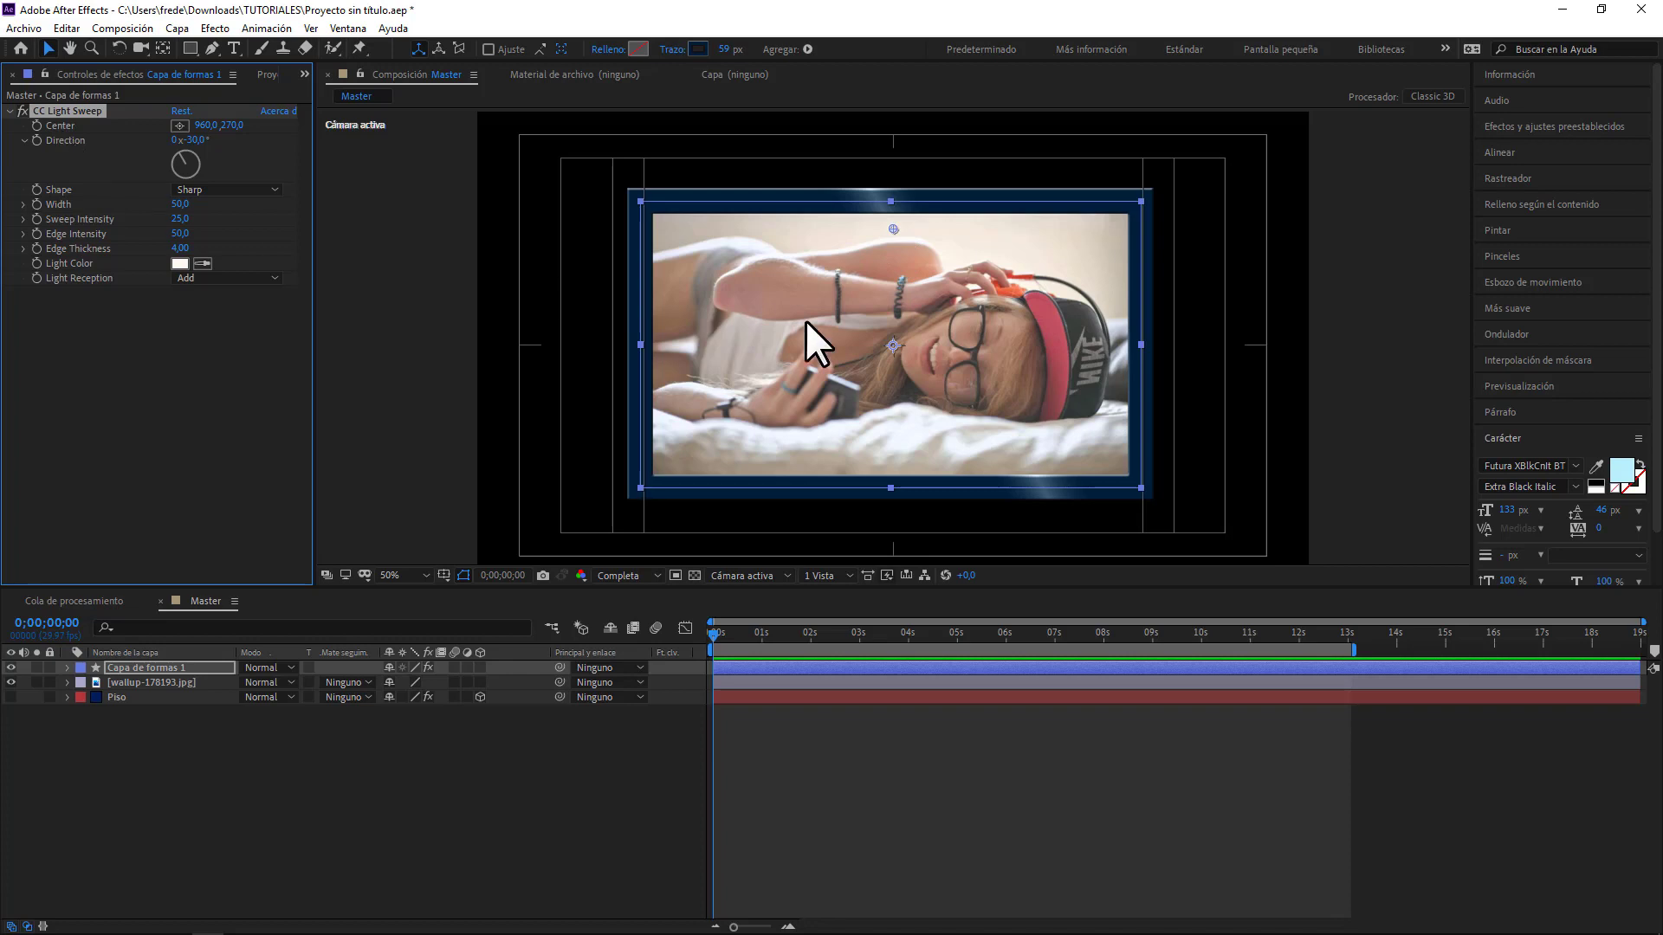
# - Animate the light sweep's center from 272,850 at 0 seconds to 1668,162 at 0;00;08;28, easing both keyframes
pyautogui.moveTo(892, 227); pyautogui.dragTo(596, 478)
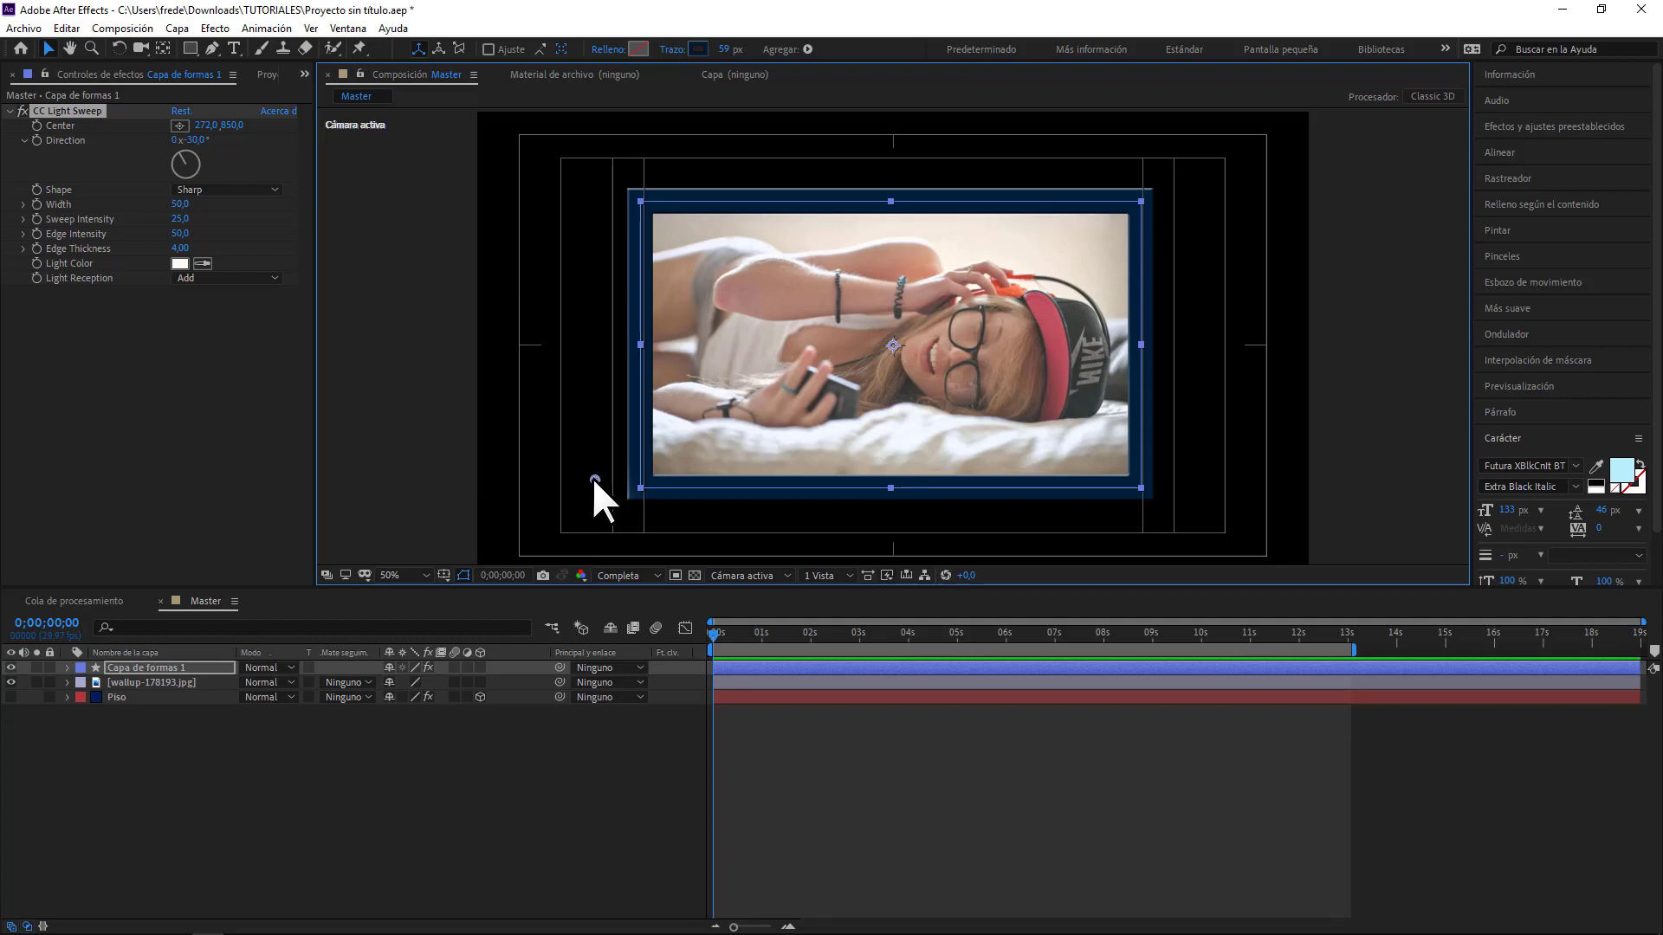
pyautogui.click(60, 125)
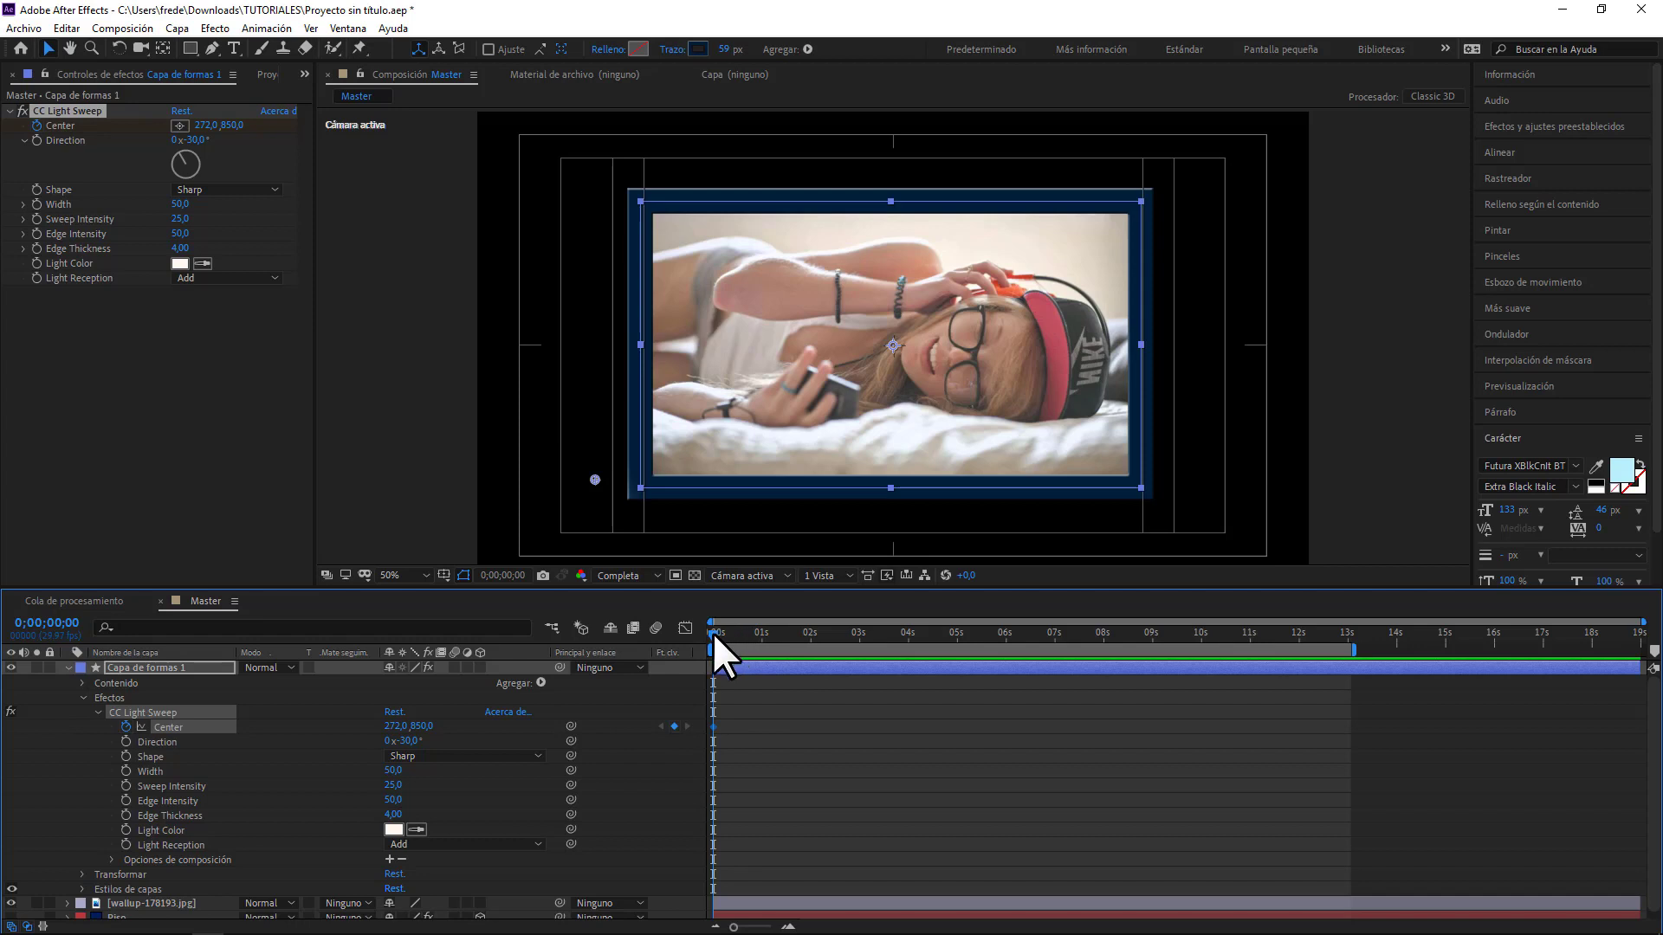
pyautogui.moveTo(714, 632); pyautogui.dragTo(1150, 636)
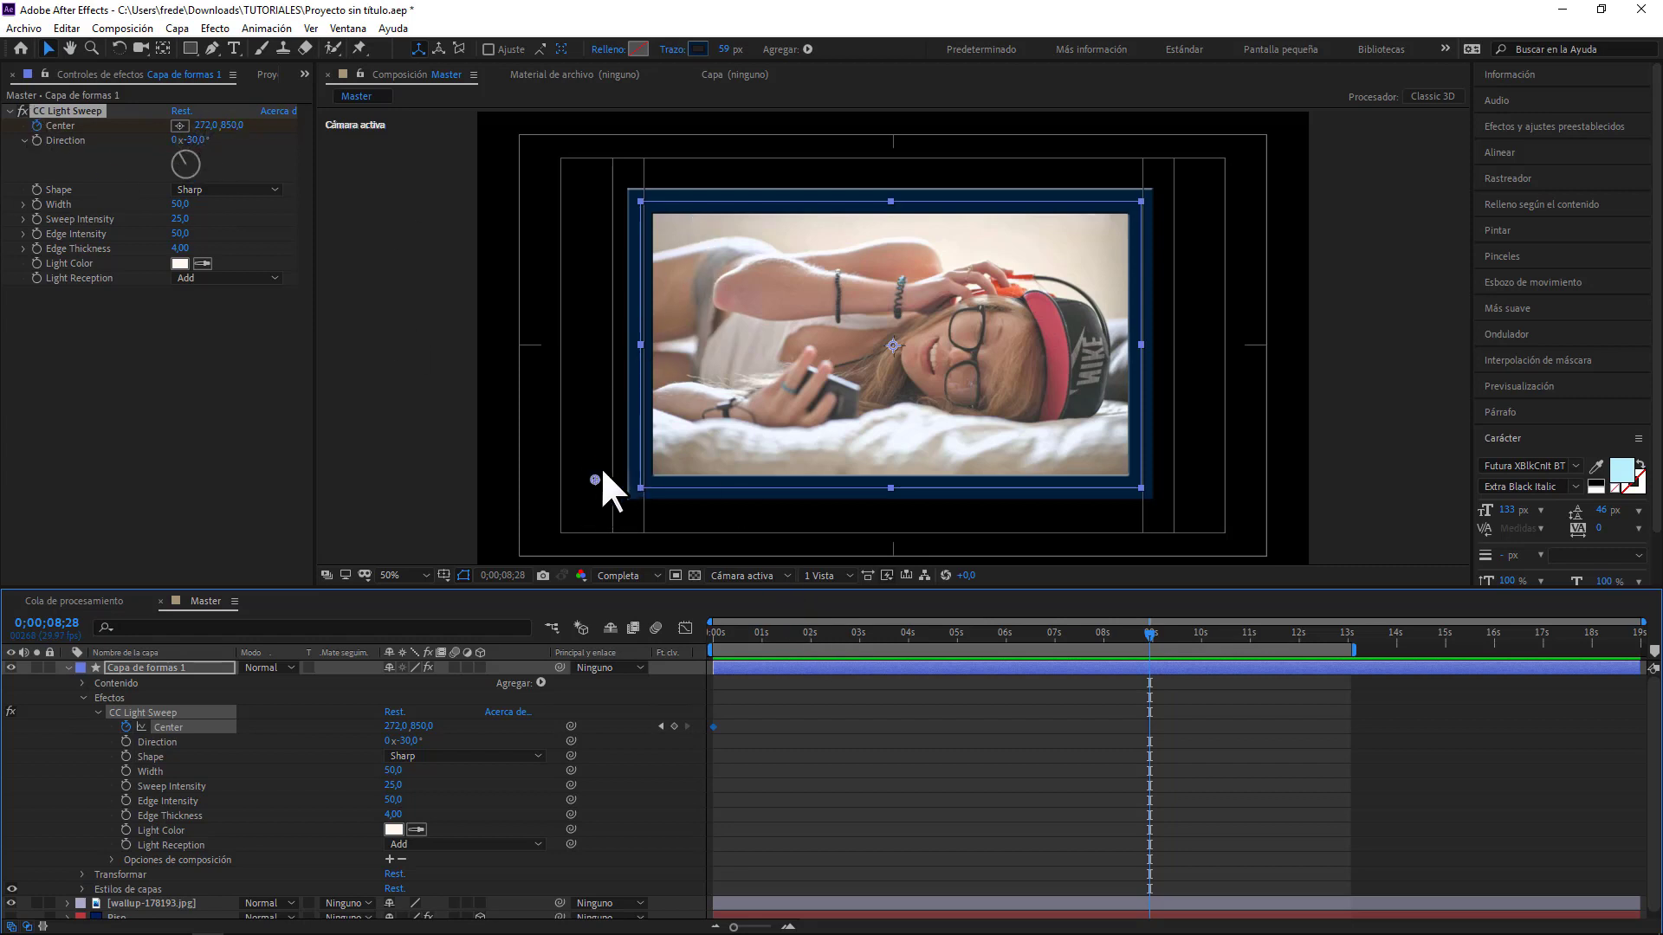
pyautogui.moveTo(598, 475); pyautogui.dragTo(1197, 180)
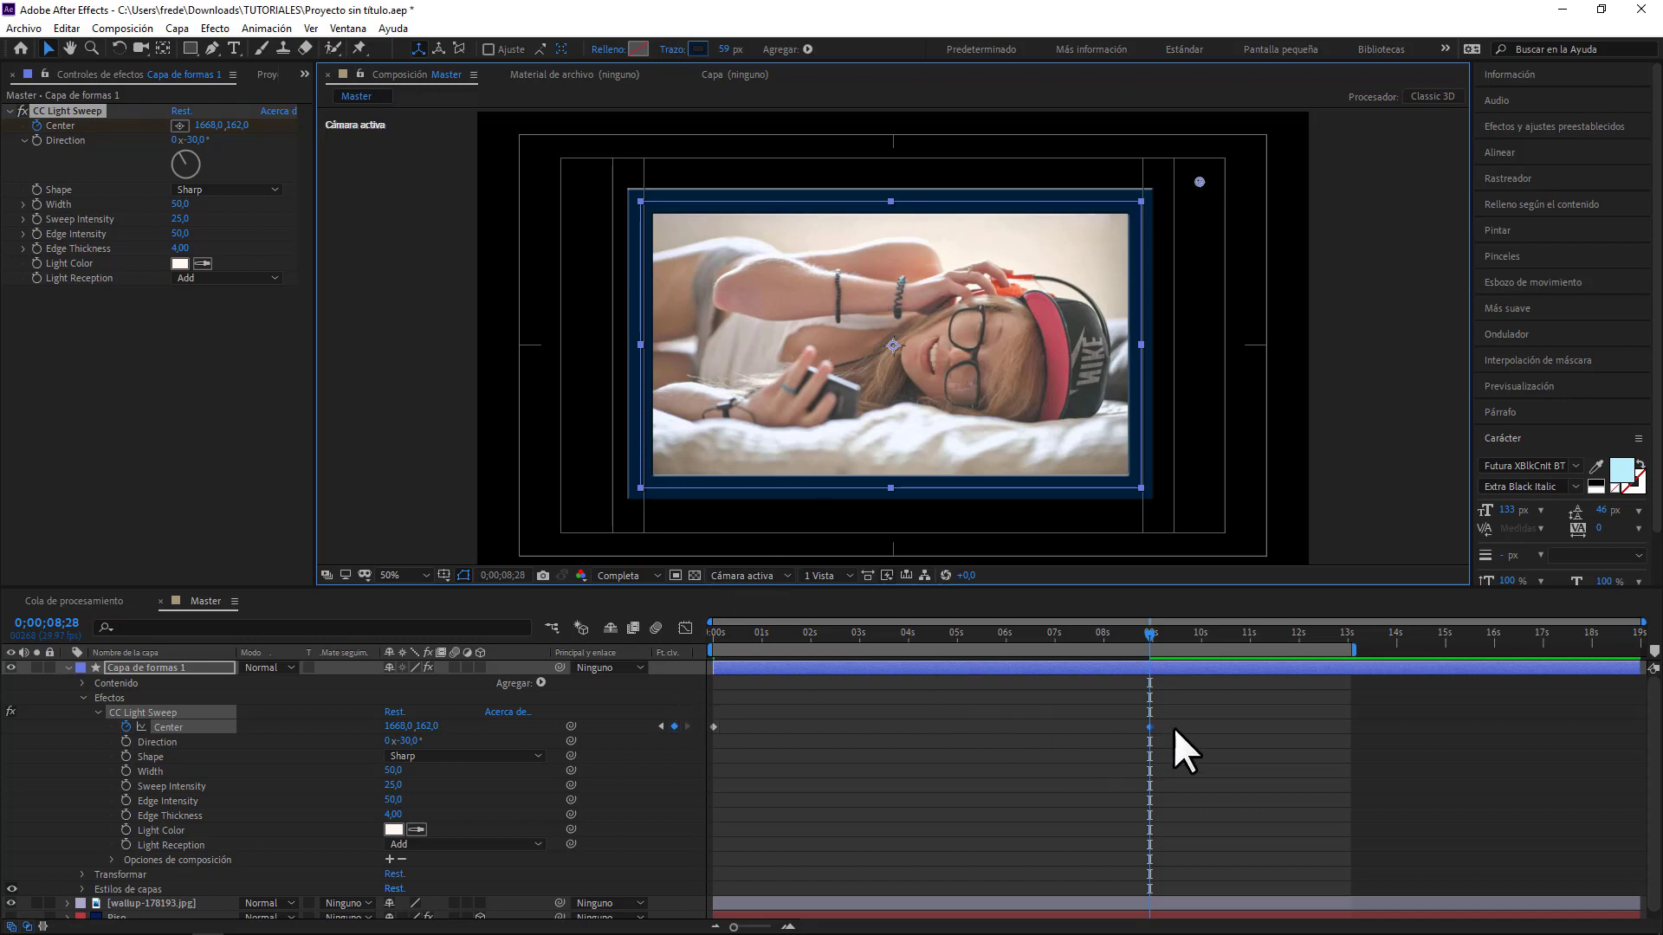
pyautogui.moveTo(1174, 729); pyautogui.dragTo(702, 724)
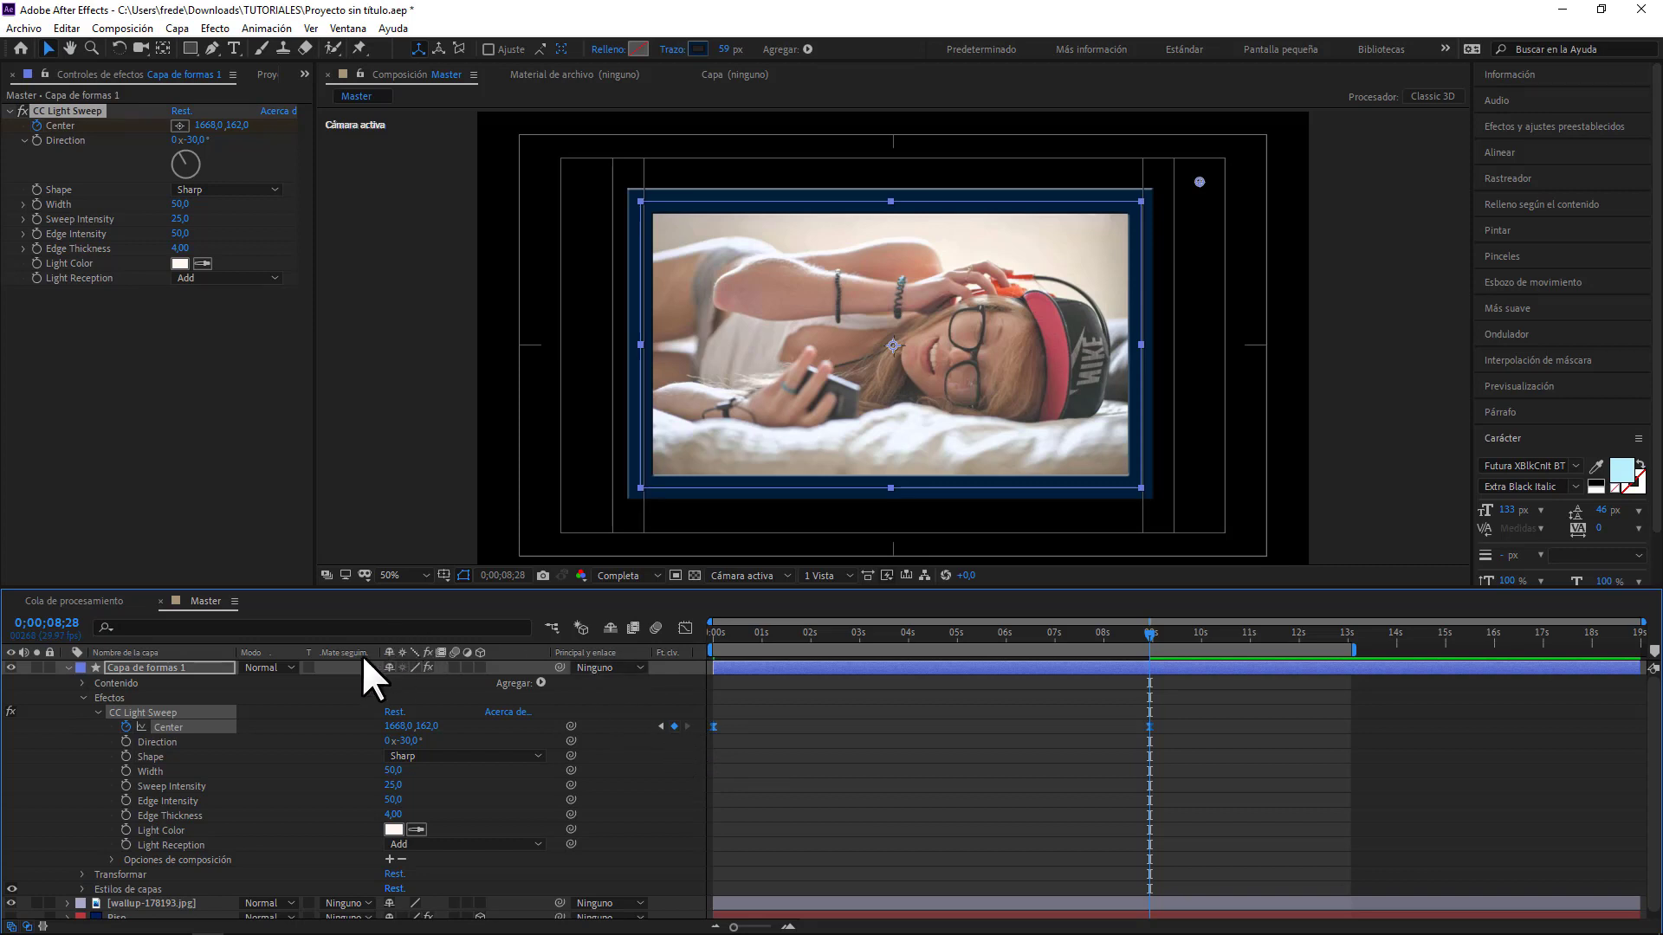
pyautogui.click(67, 668)
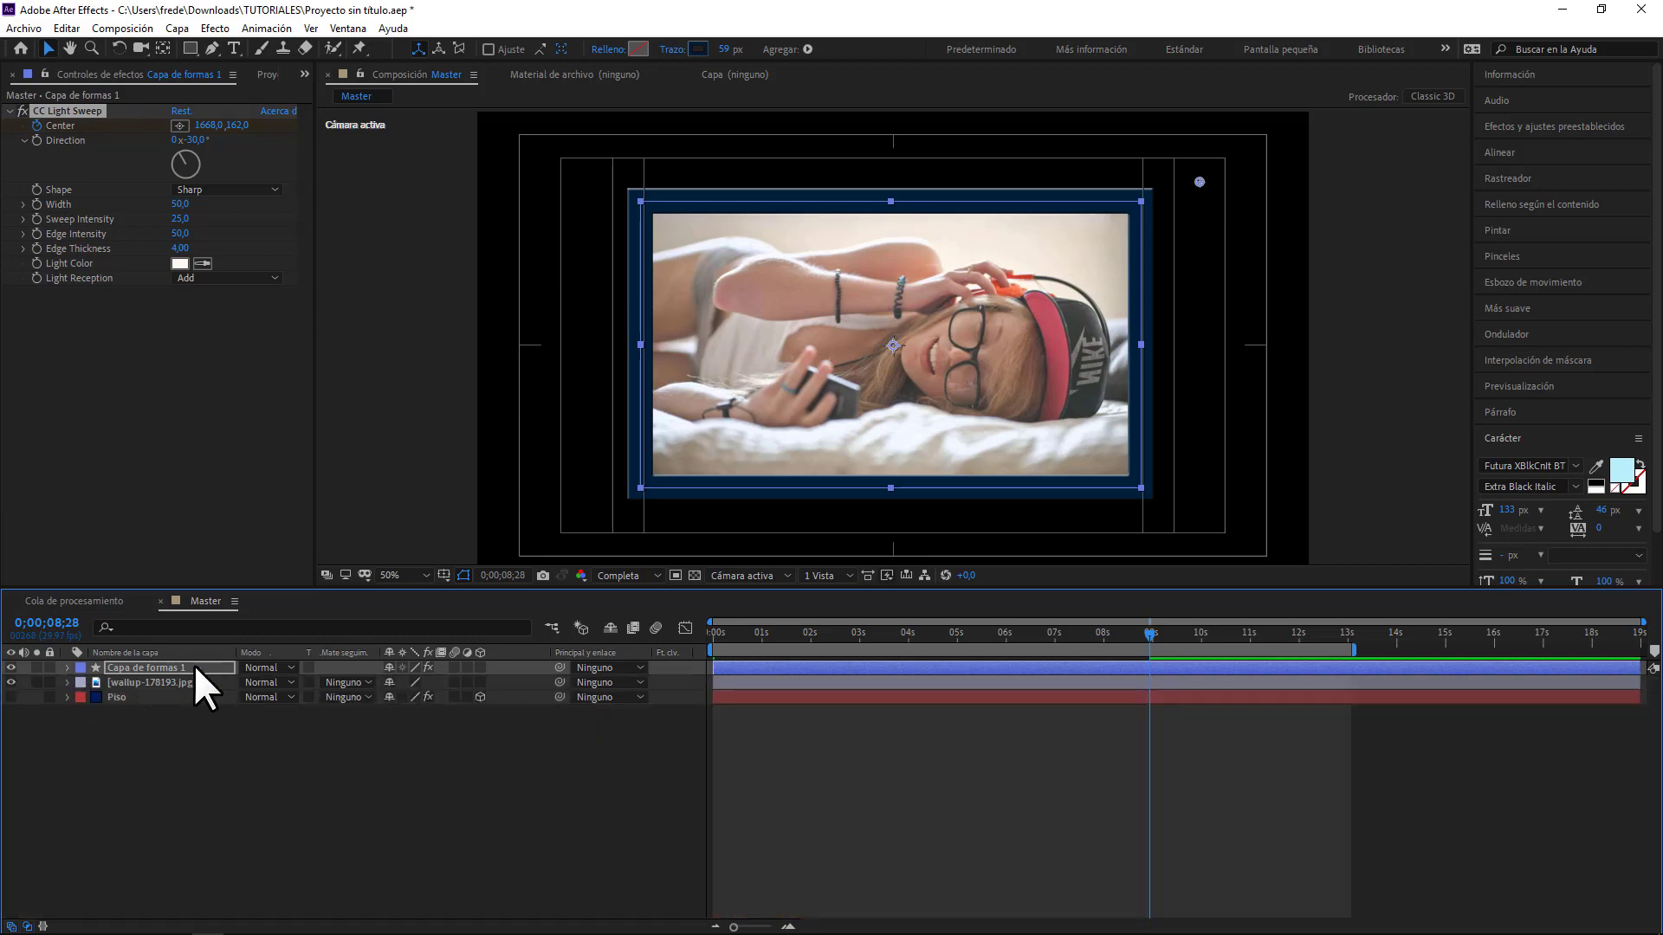
# - Check the light sweep's movement across the frame at several times and return near the start of the timeline
pyautogui.moveTo(747, 629); pyautogui.dragTo(804, 637)
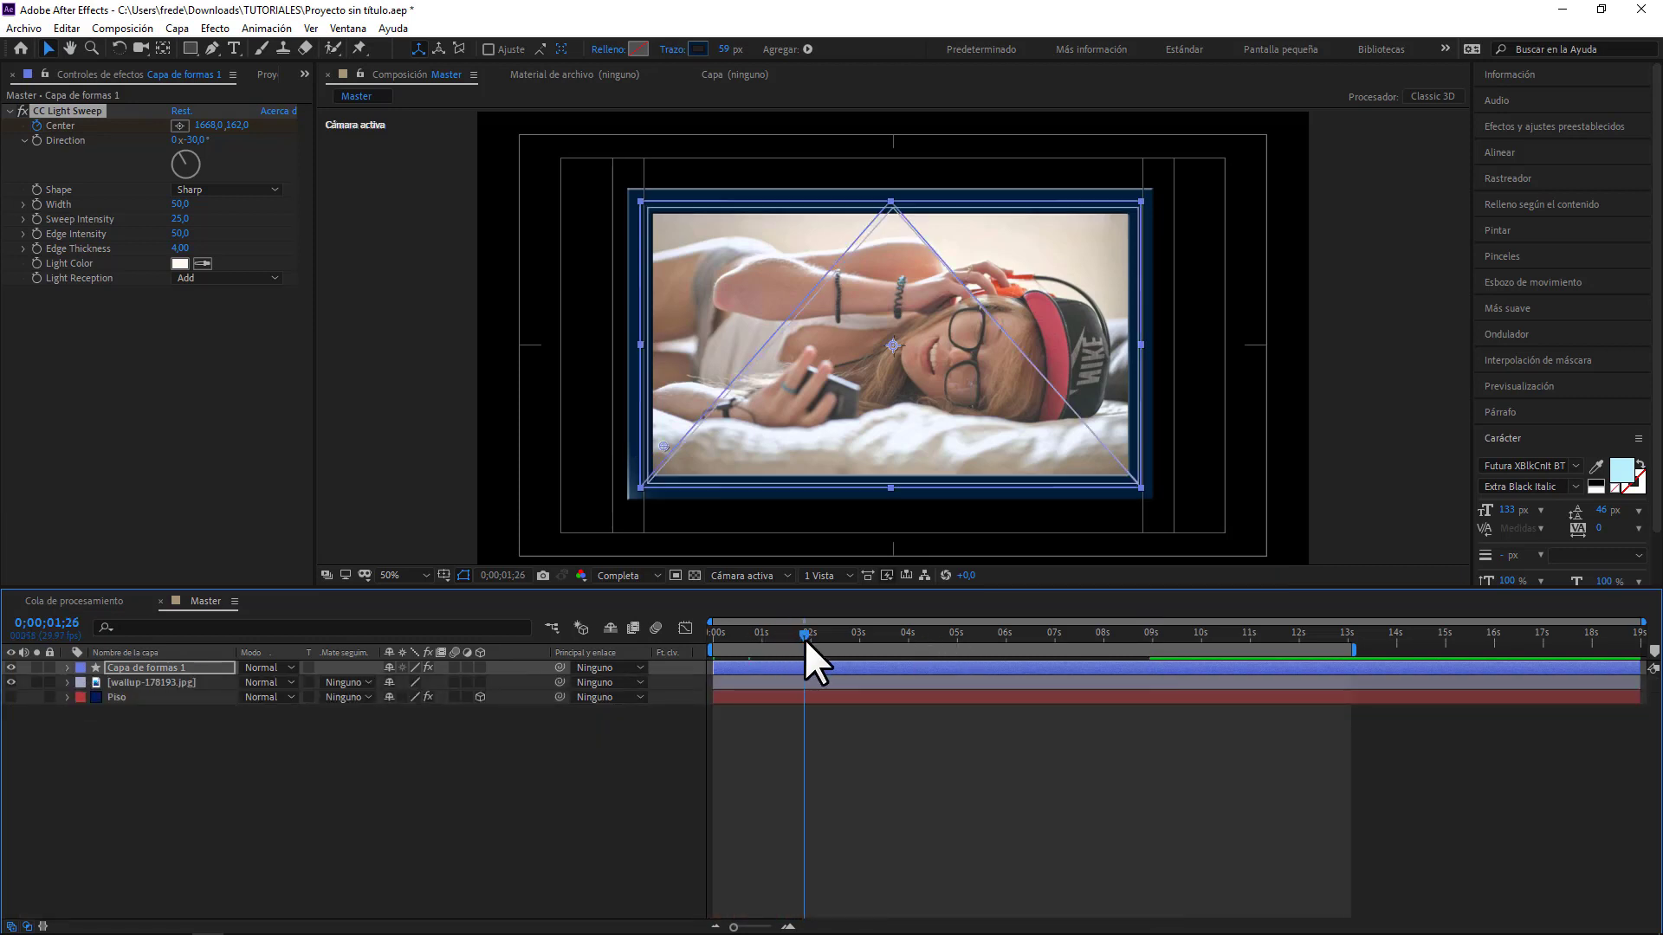
pyautogui.click(853, 638)
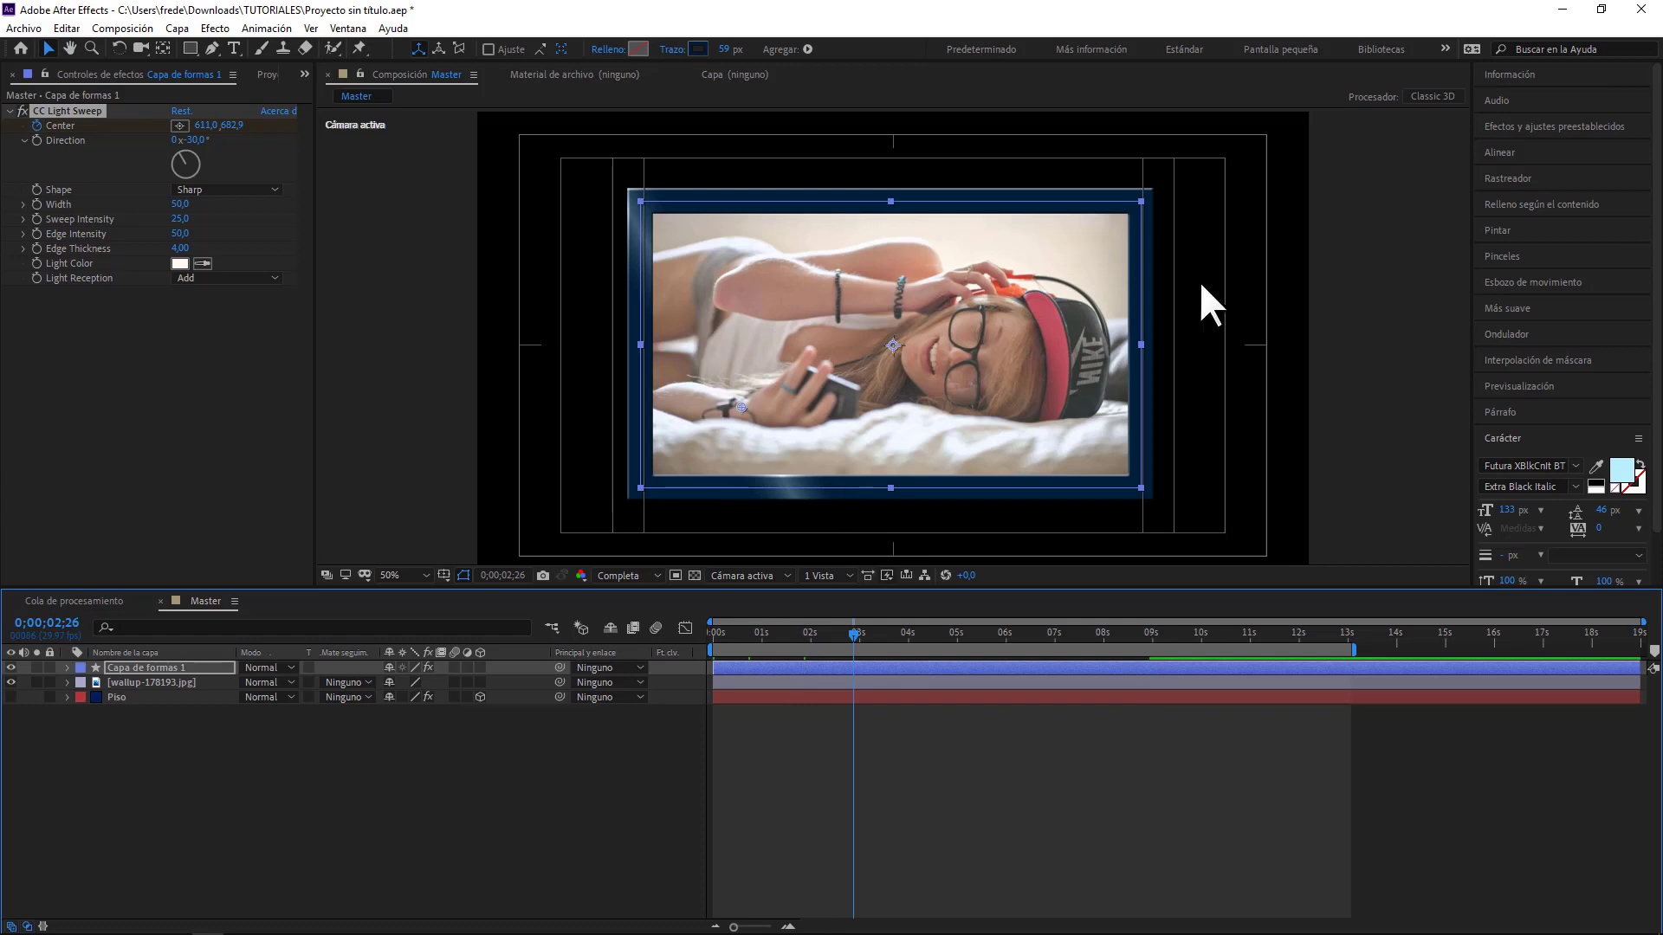
pyautogui.click(988, 634)
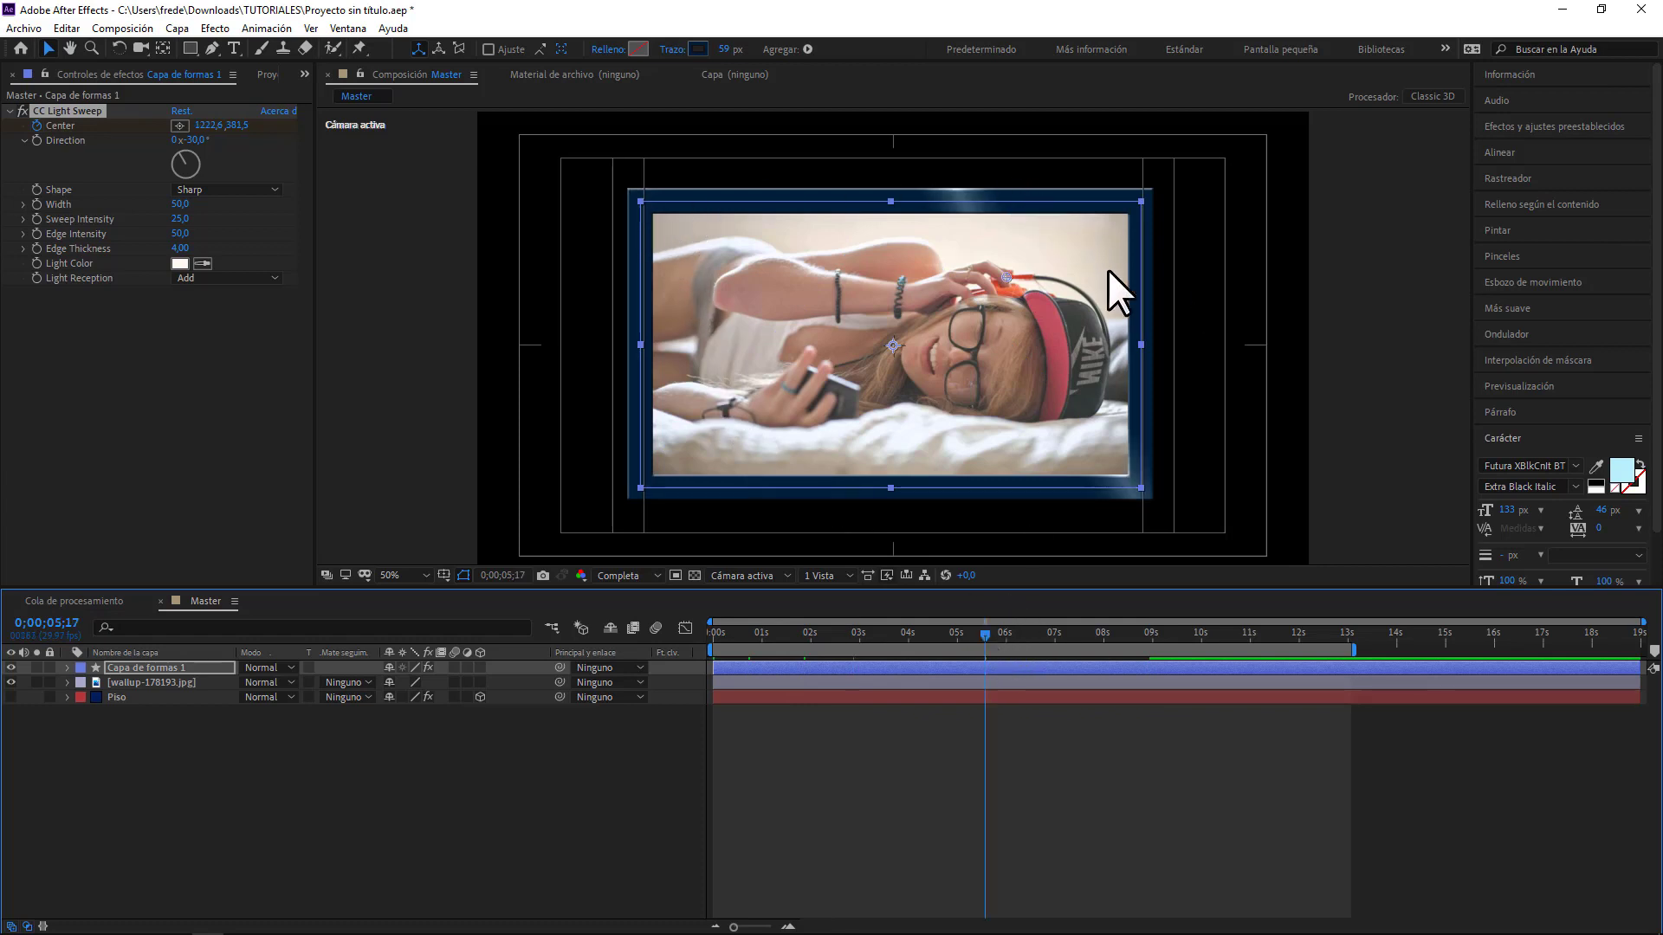
pyautogui.click(717, 632)
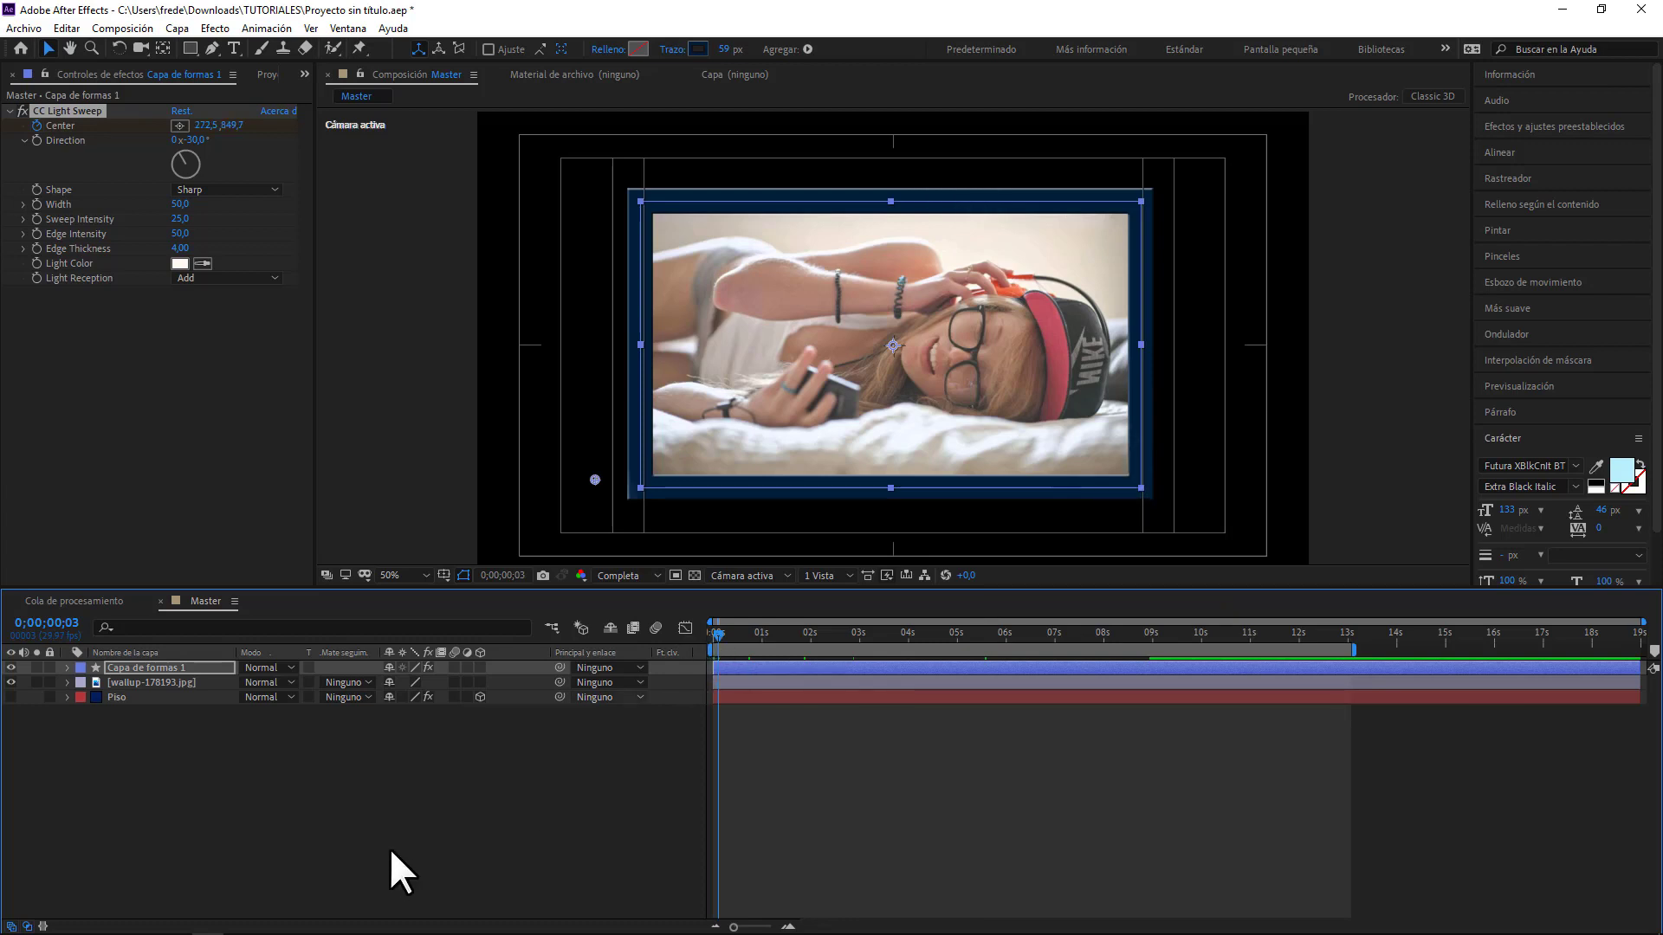
pyautogui.click(476, 801)
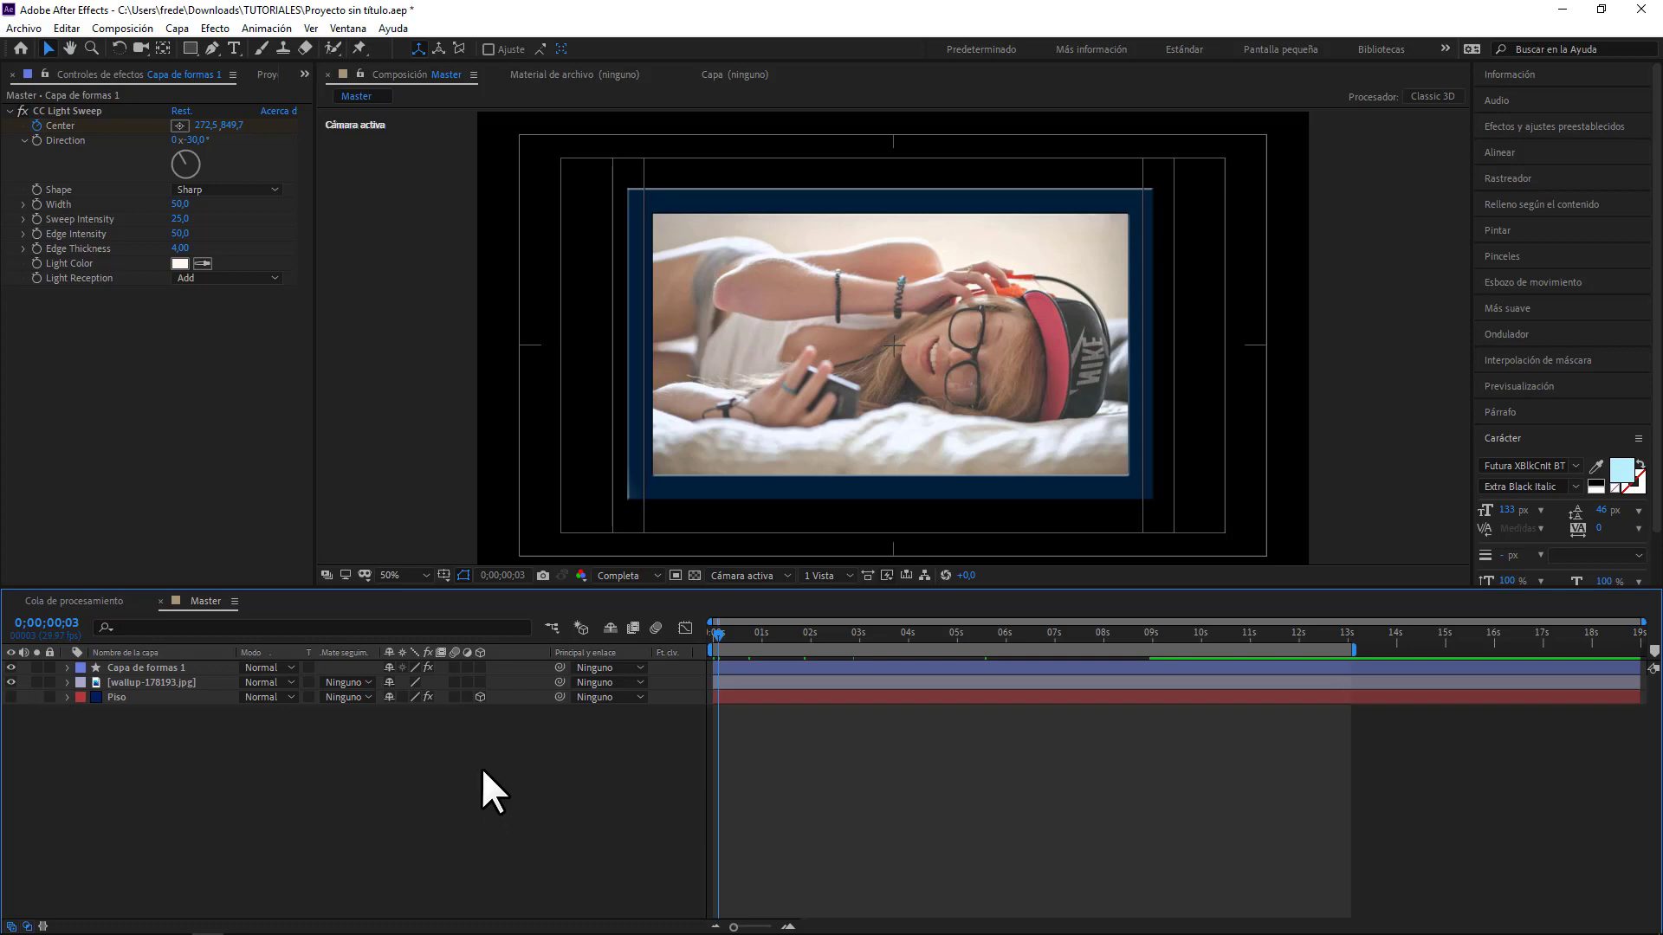
# - Precompose the frame's shape layer and the wallup-178193.jpg layer together as Cuadro 01
pyautogui.click(161, 667)
pyautogui.keyDown('shift'); pyautogui.click(160, 682); pyautogui.keyUp('shift')
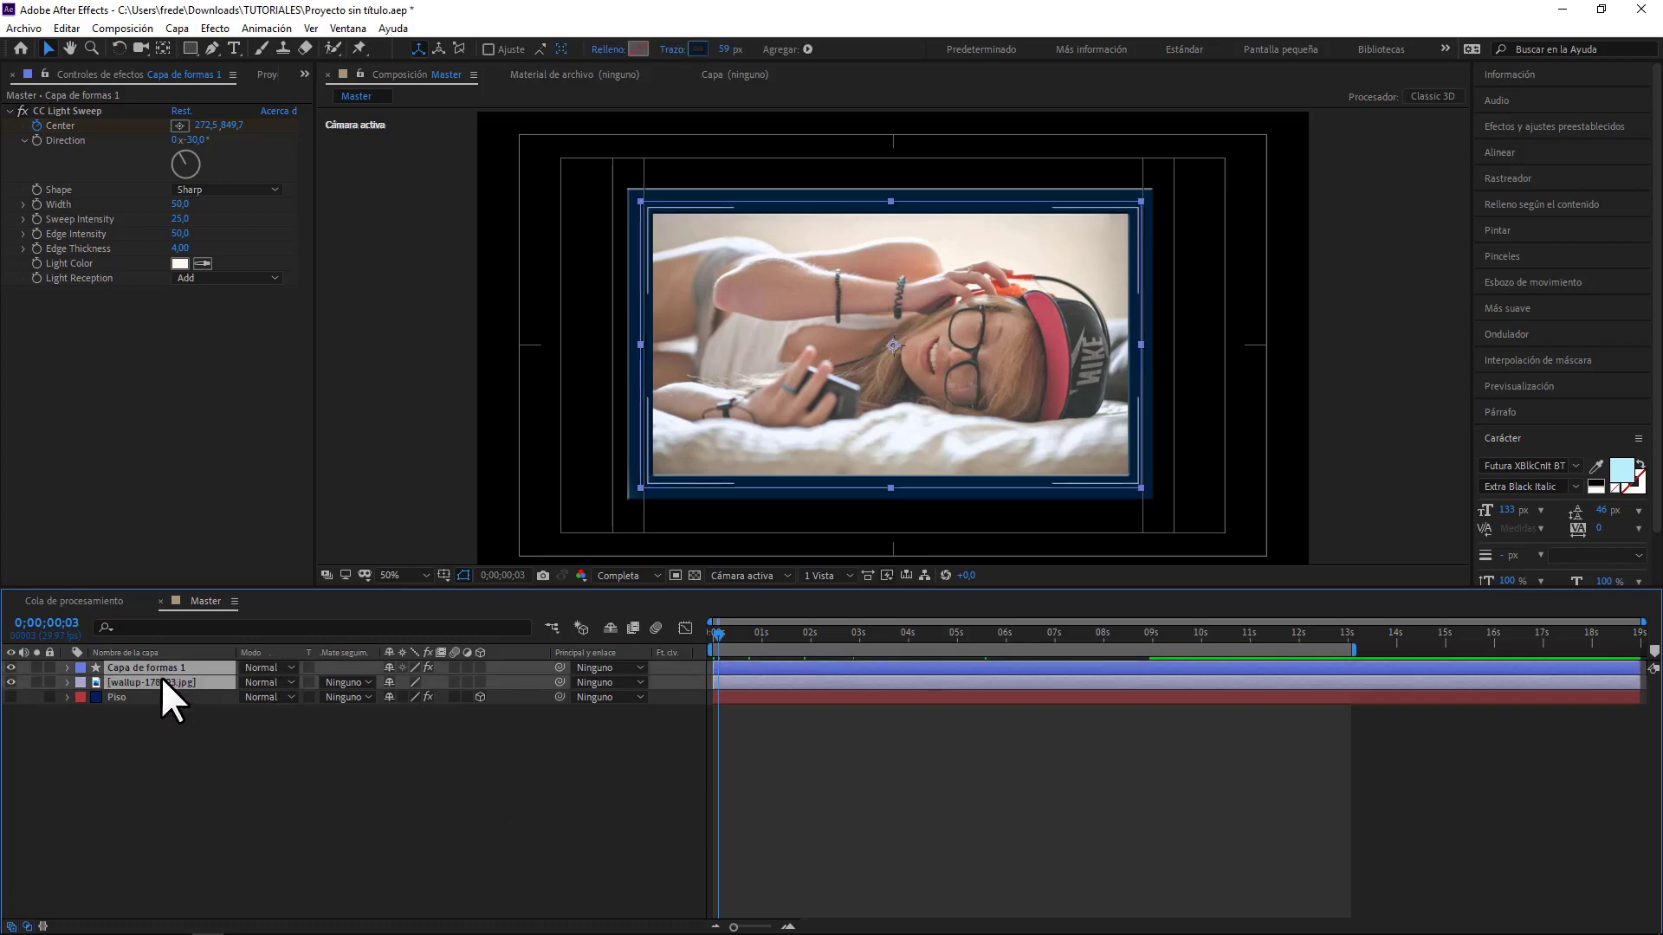
pyautogui.rightClick(156, 683)
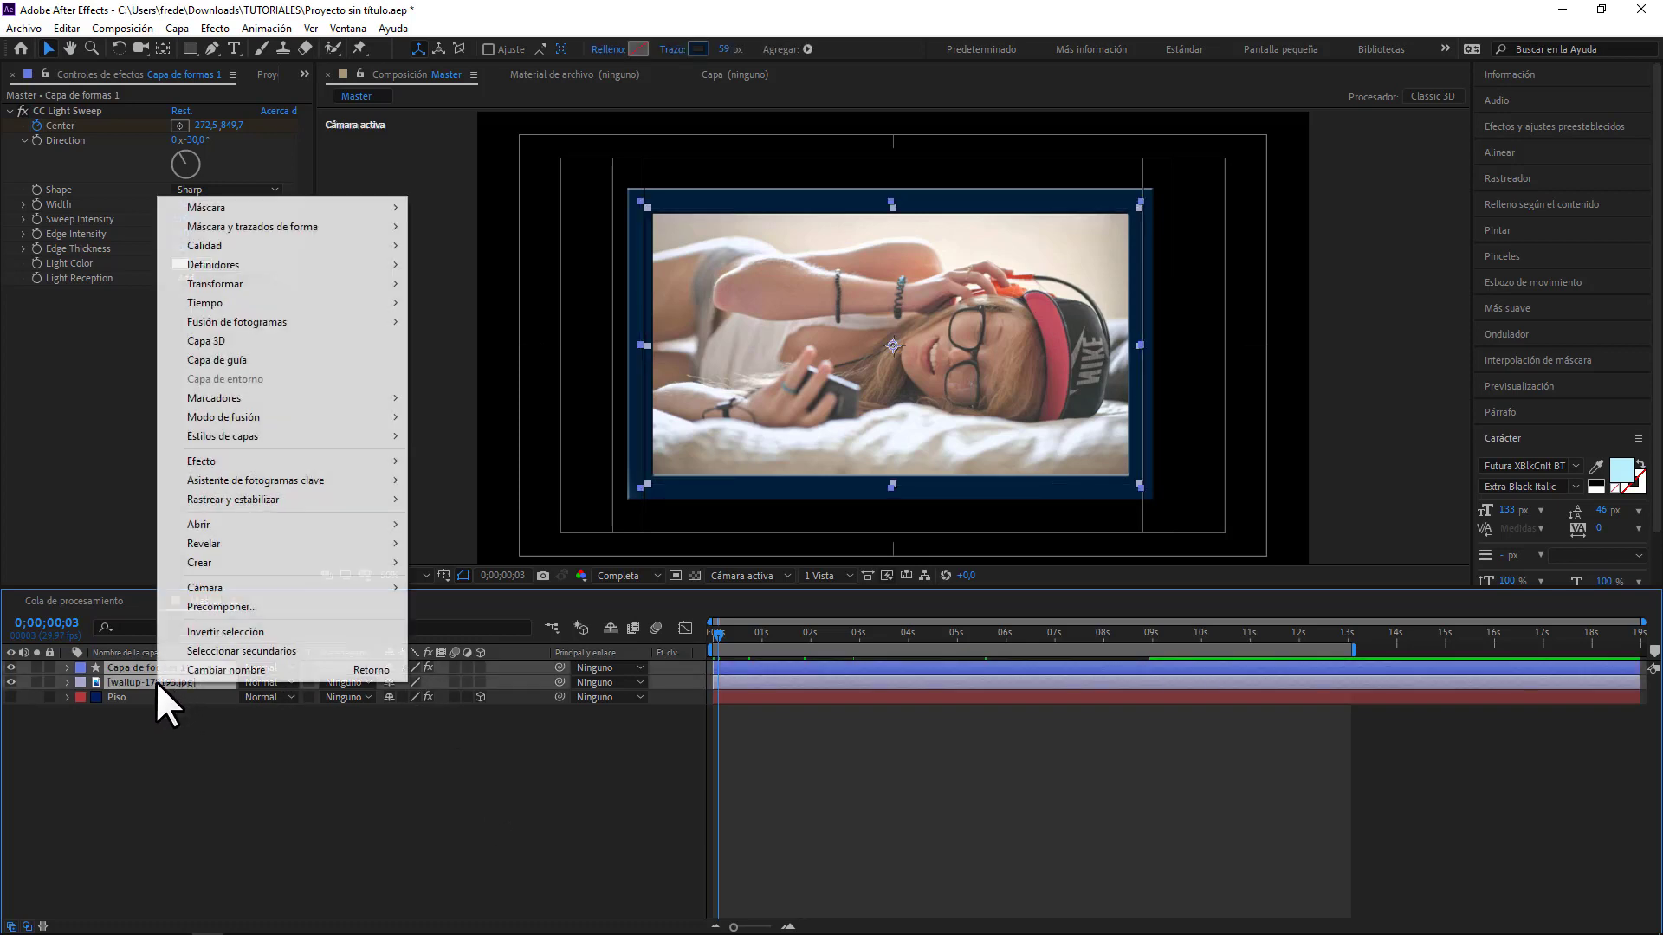
pyautogui.click(225, 604)
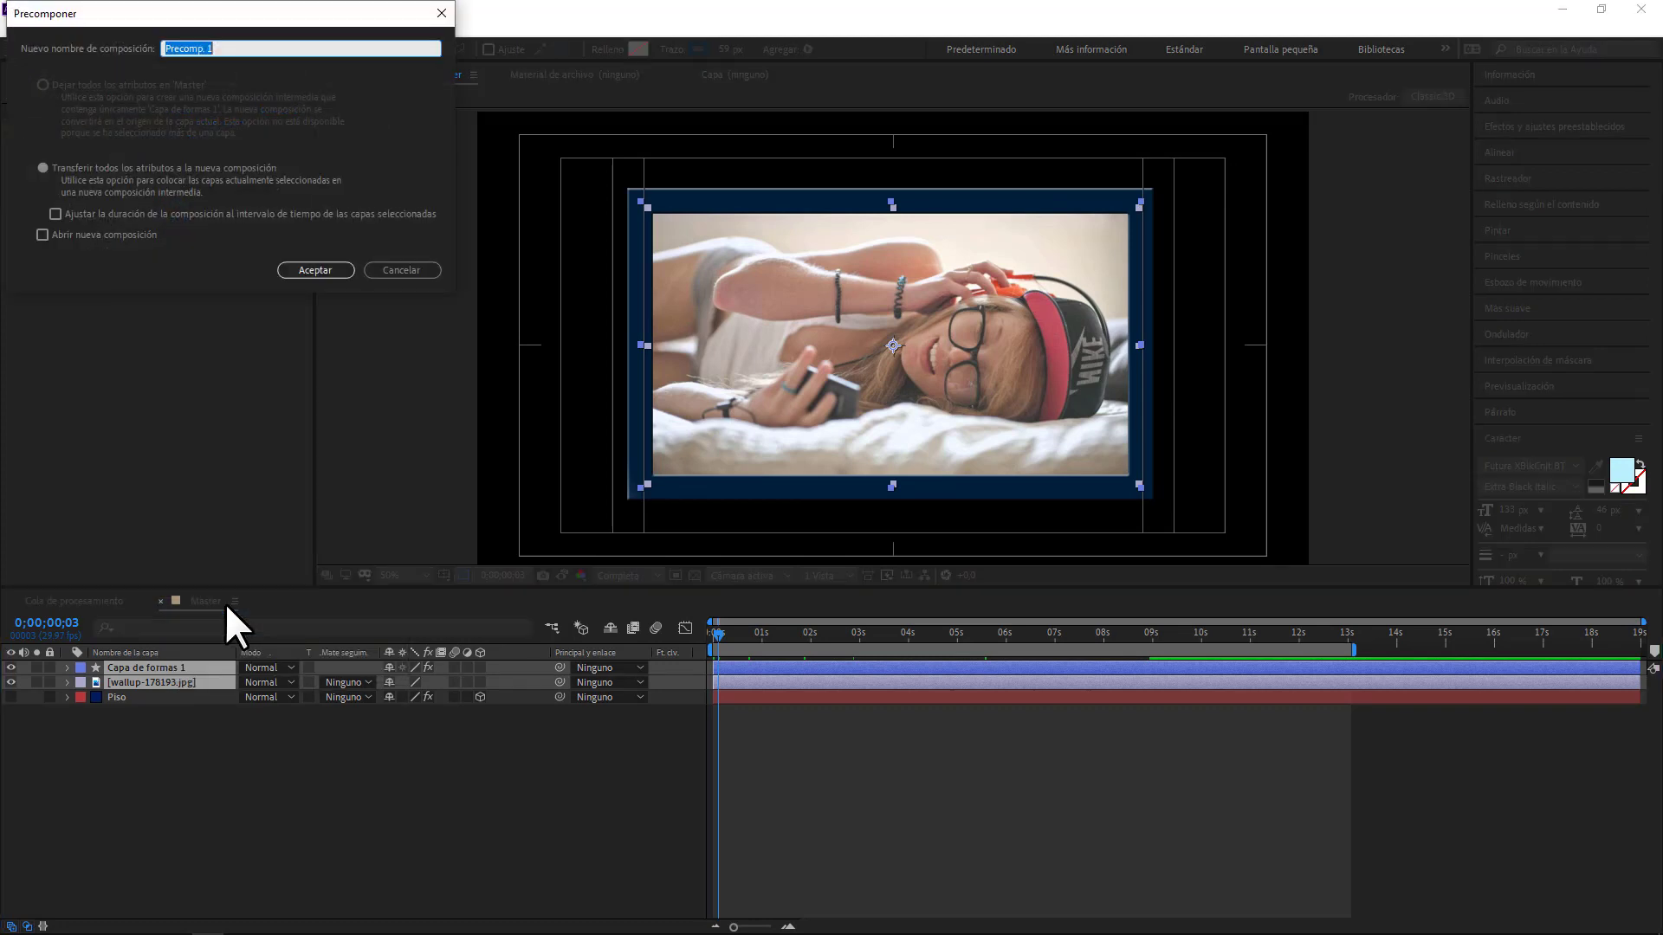
pyautogui.write('Cuadro 01')
pyautogui.press('Return')
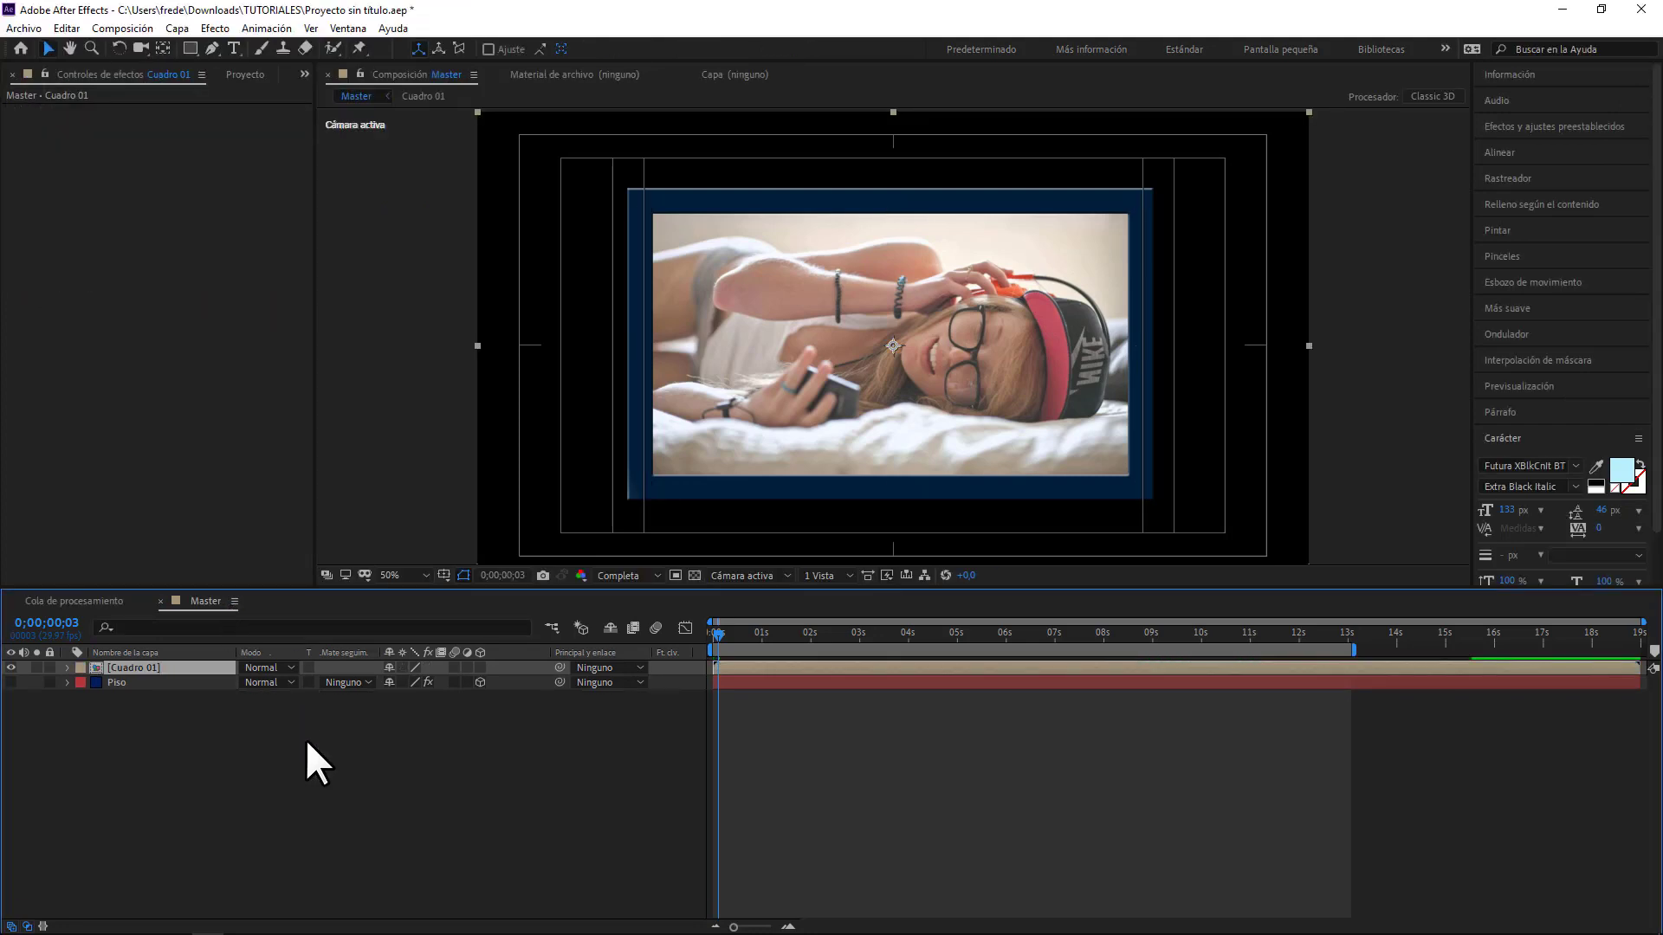
pyautogui.click(315, 788)
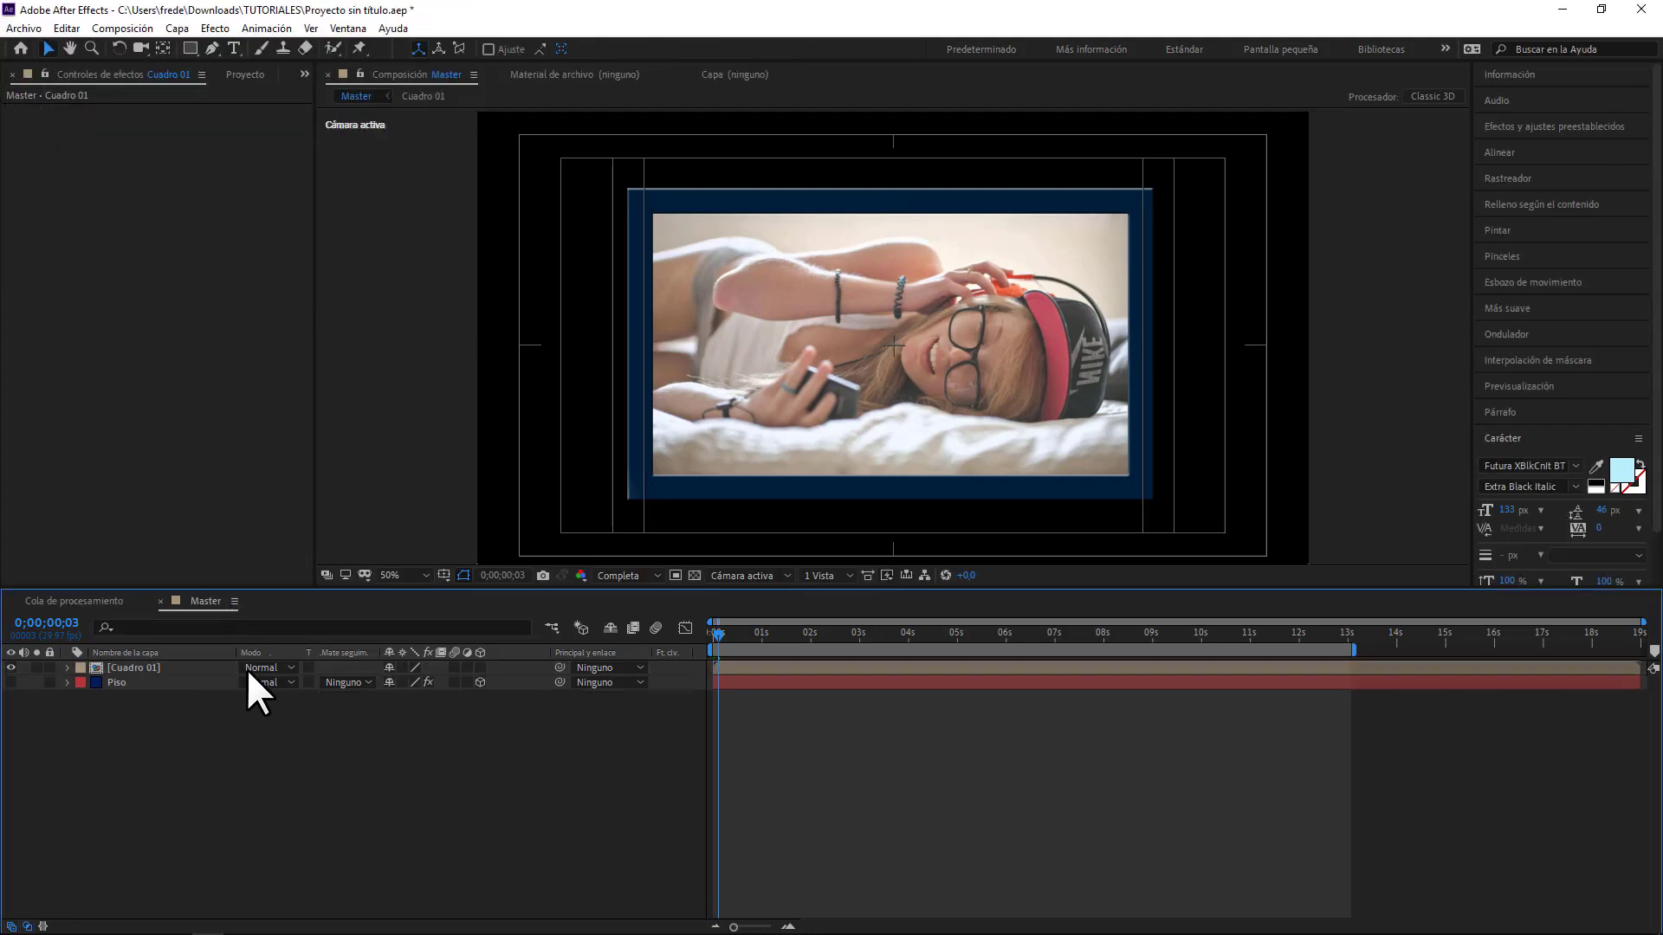
# - Make the Piso floor layer visible again behind the framed picture
pyautogui.click(131, 670)
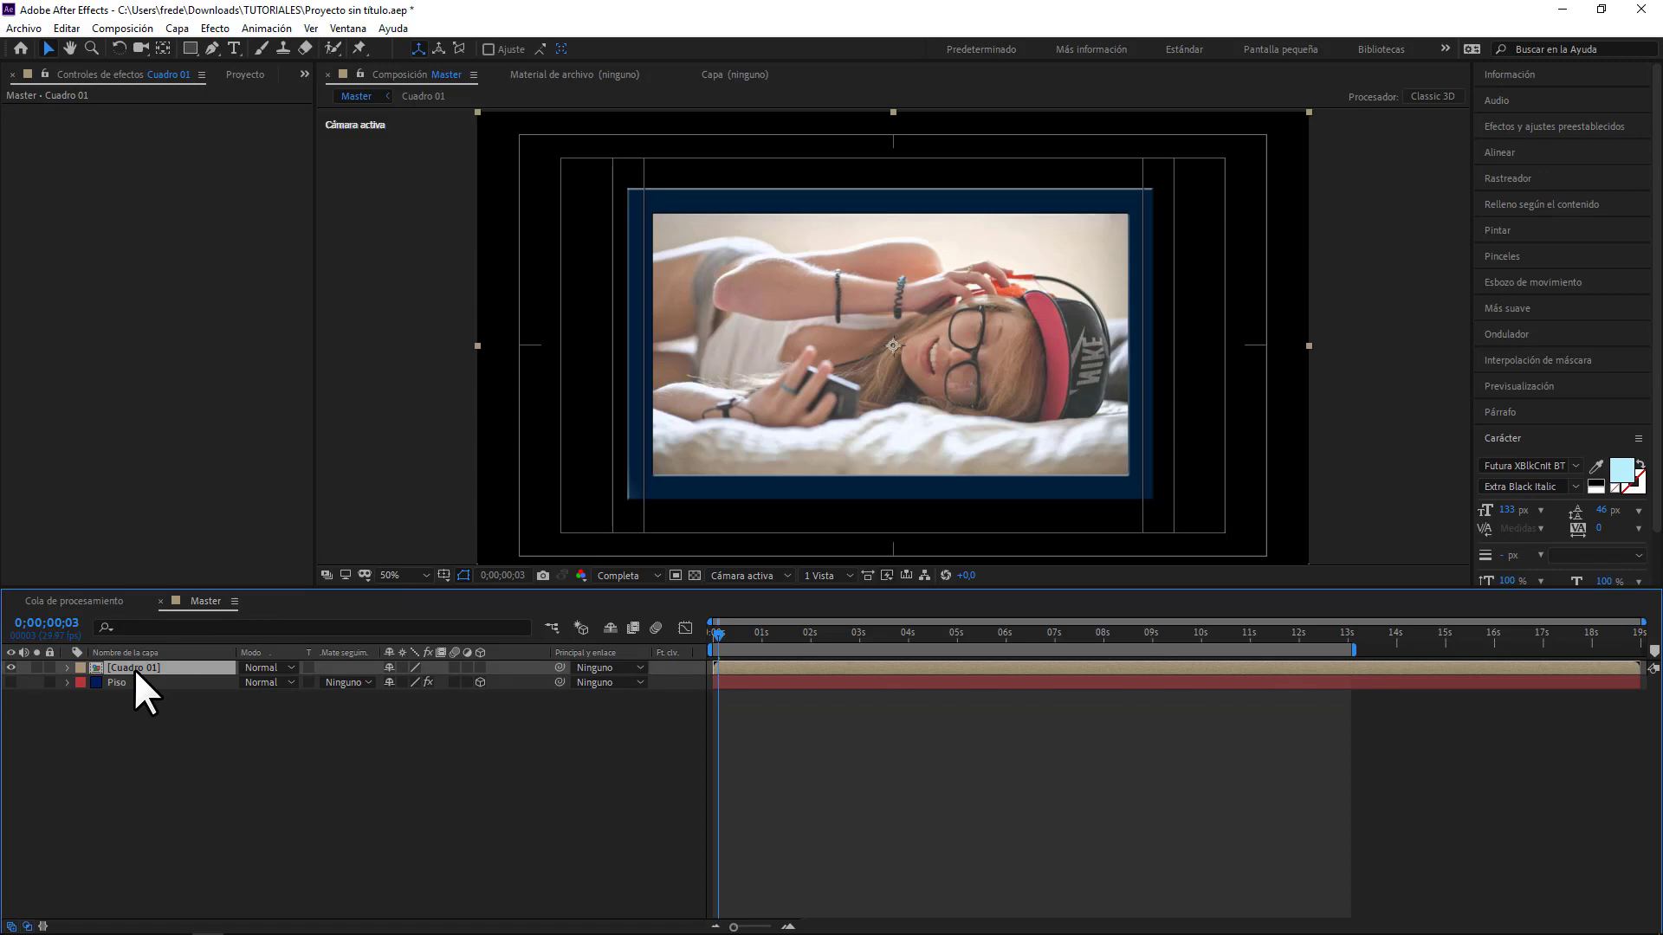
pyautogui.click(135, 686)
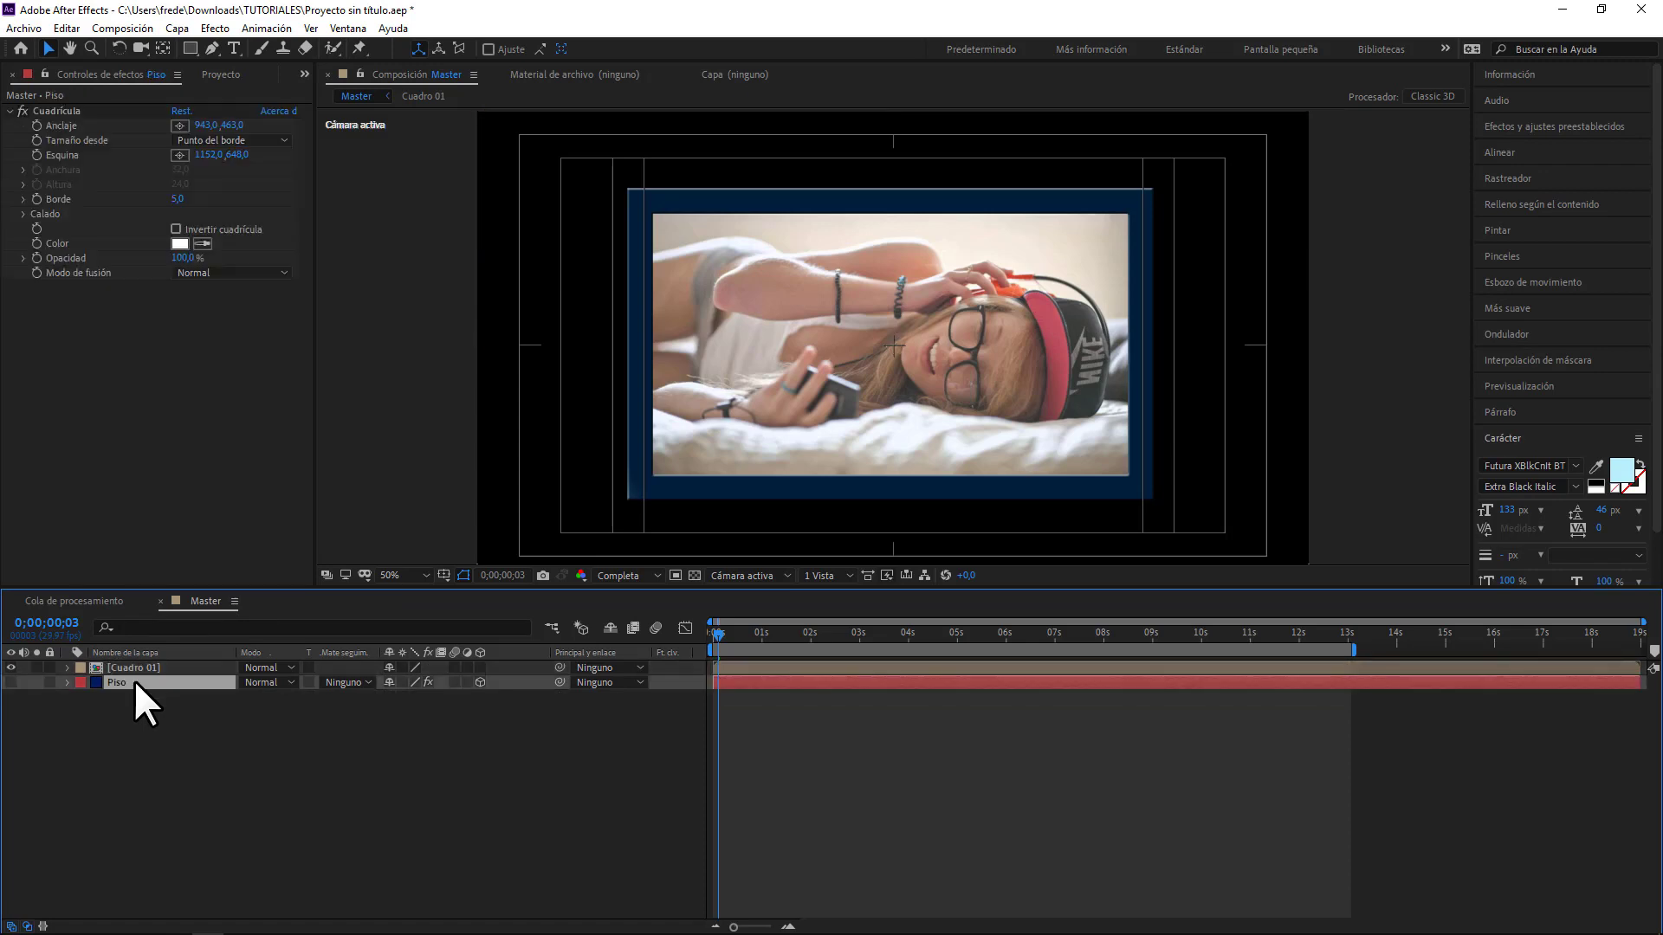
pyautogui.click(11, 683)
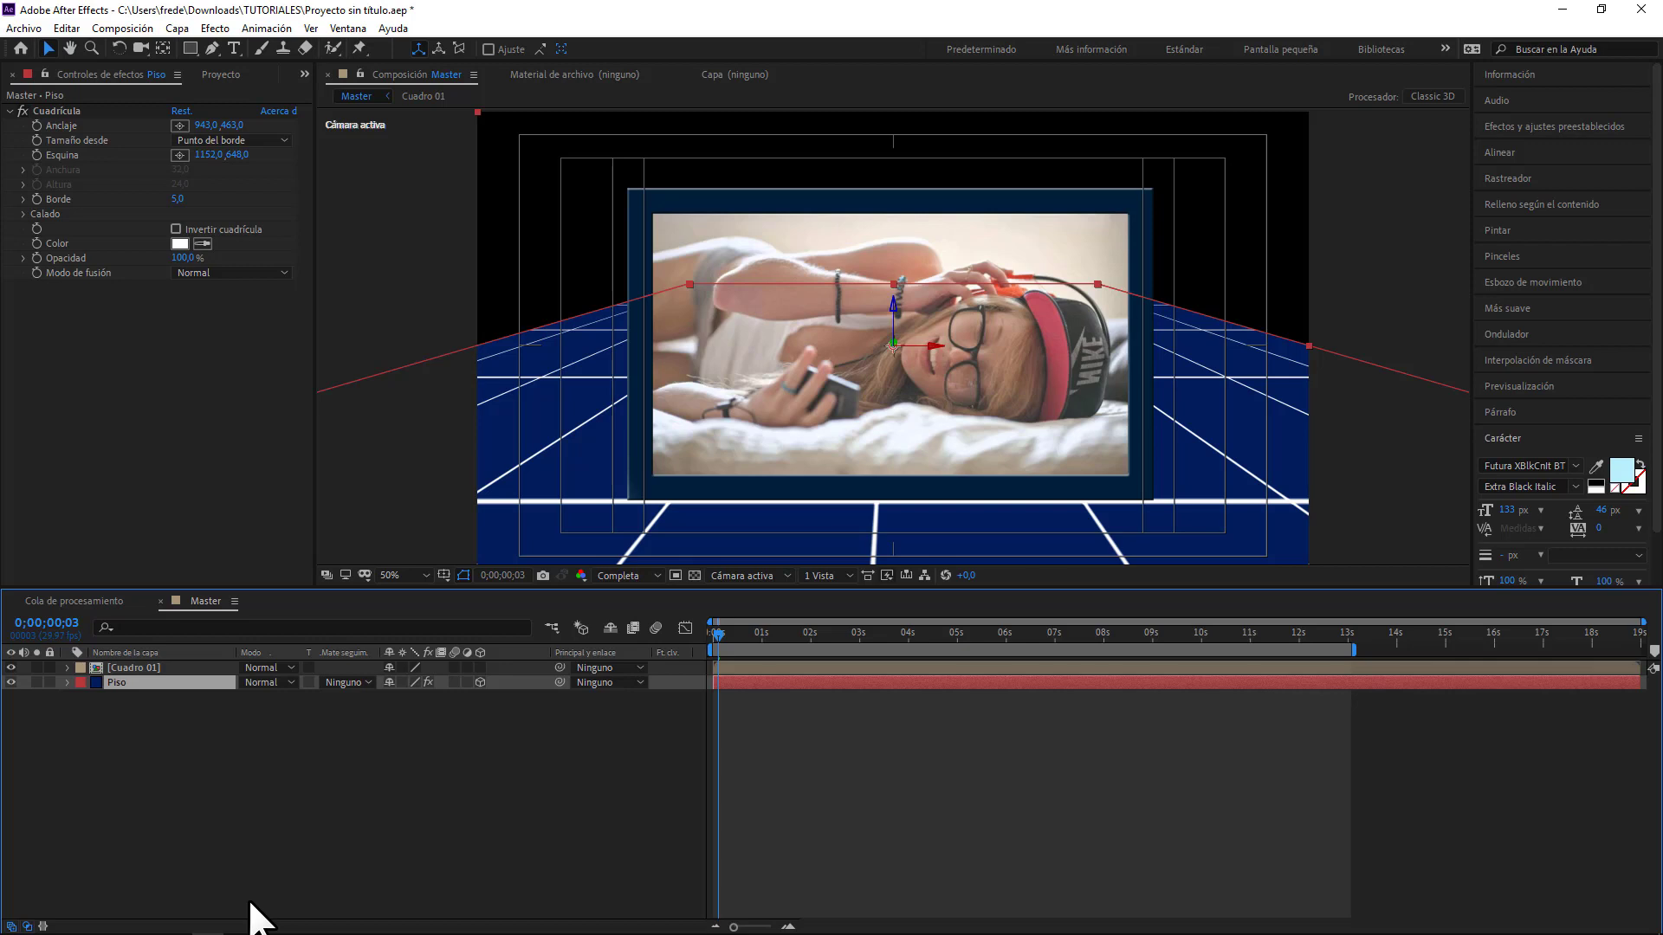
pyautogui.click(218, 797)
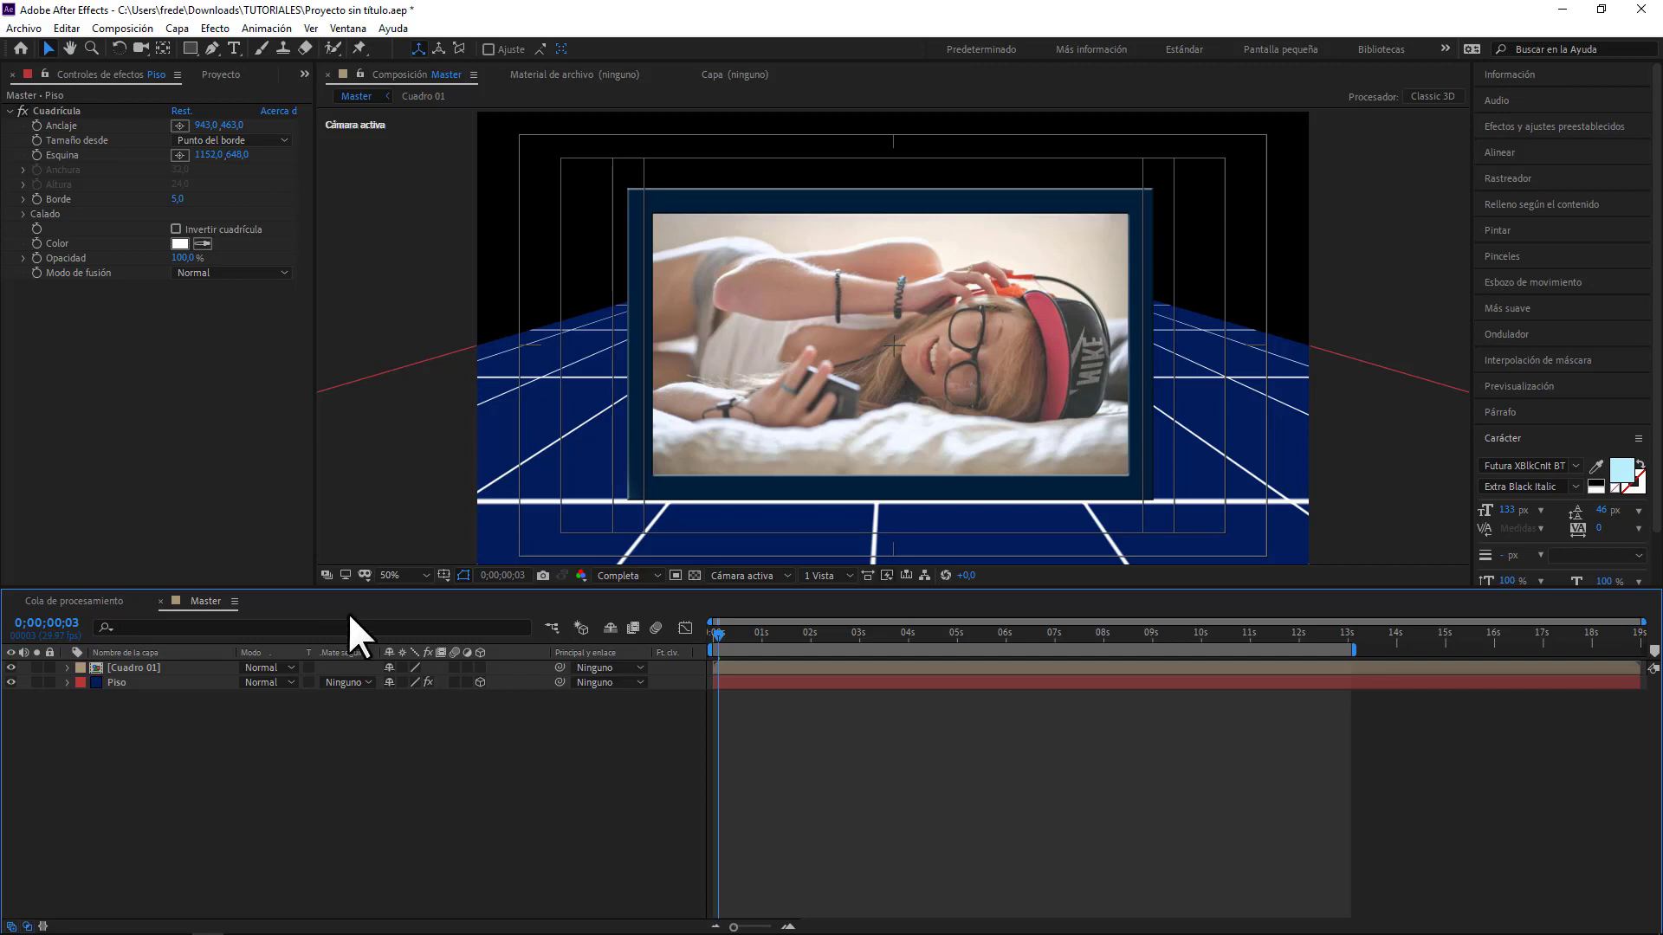
# - Add a one-node camera named Cámara 1 to the Master composition with the 15 mm preset
pyautogui.rightClick(134, 748)
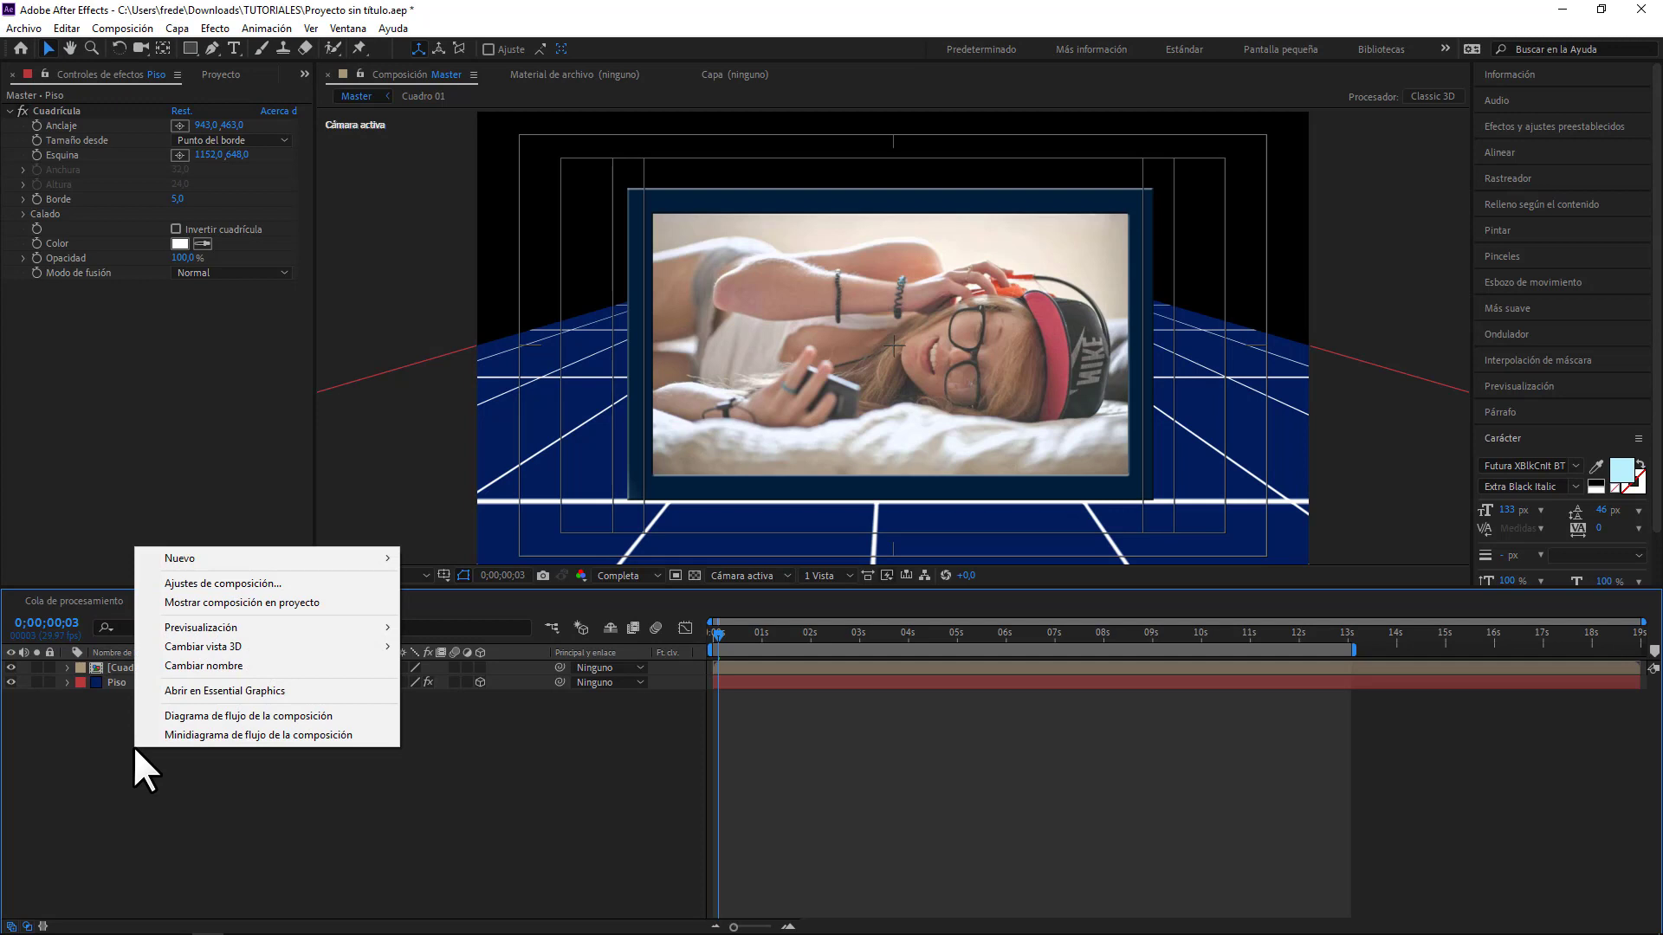
pyautogui.moveTo(200, 565)
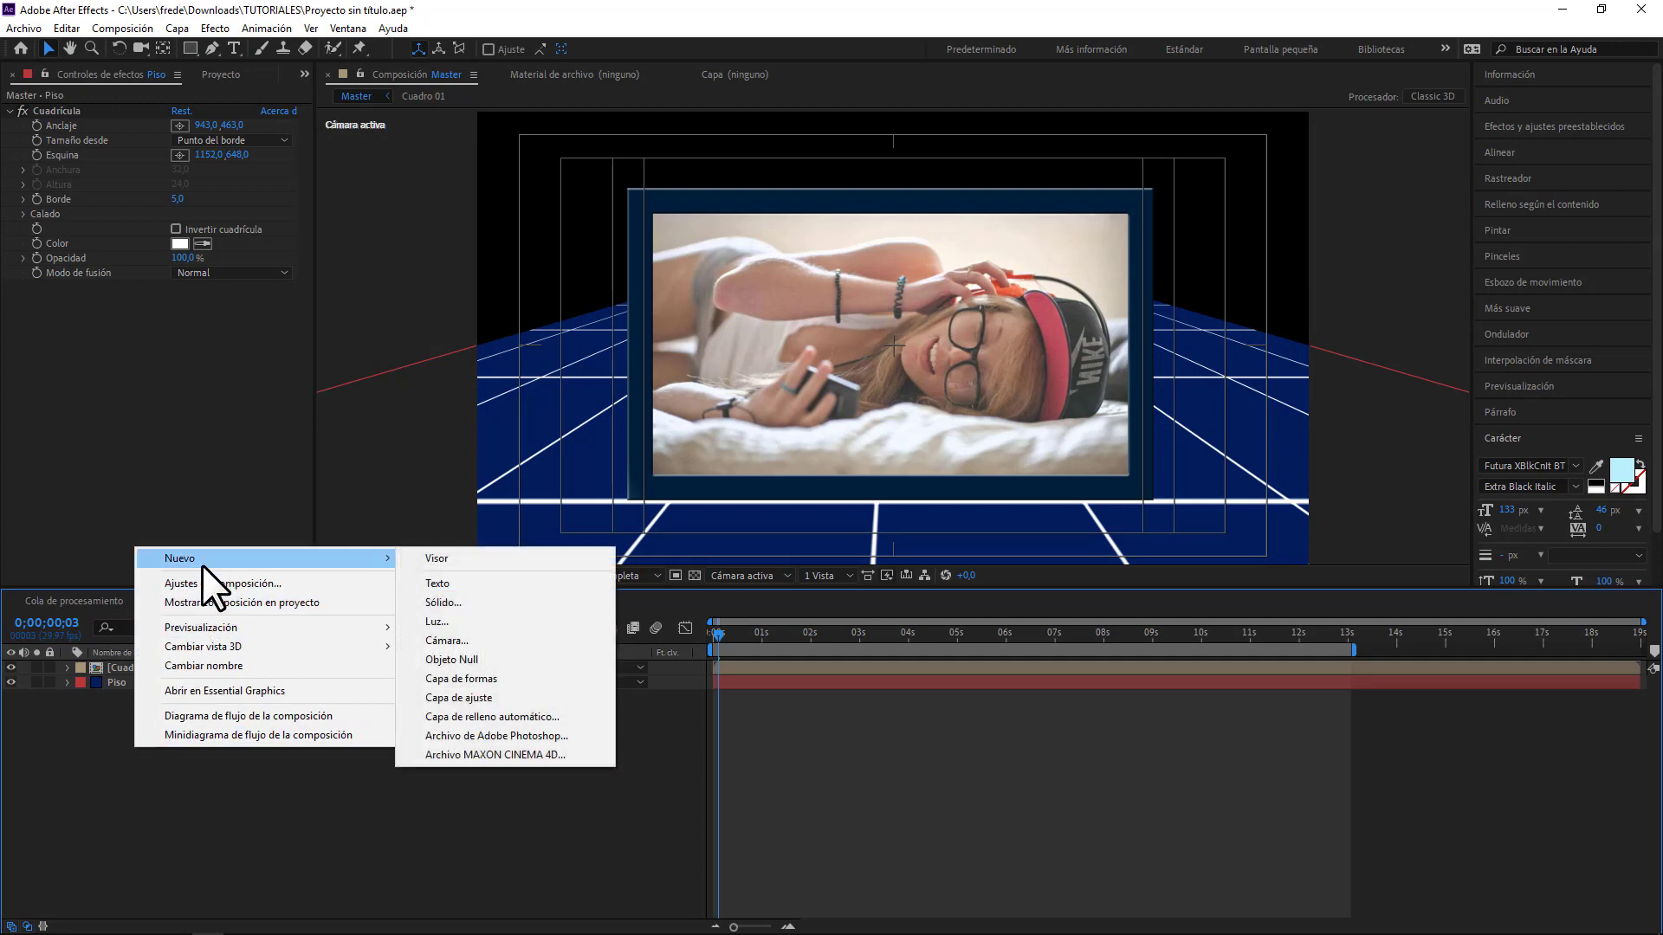
pyautogui.click(521, 640)
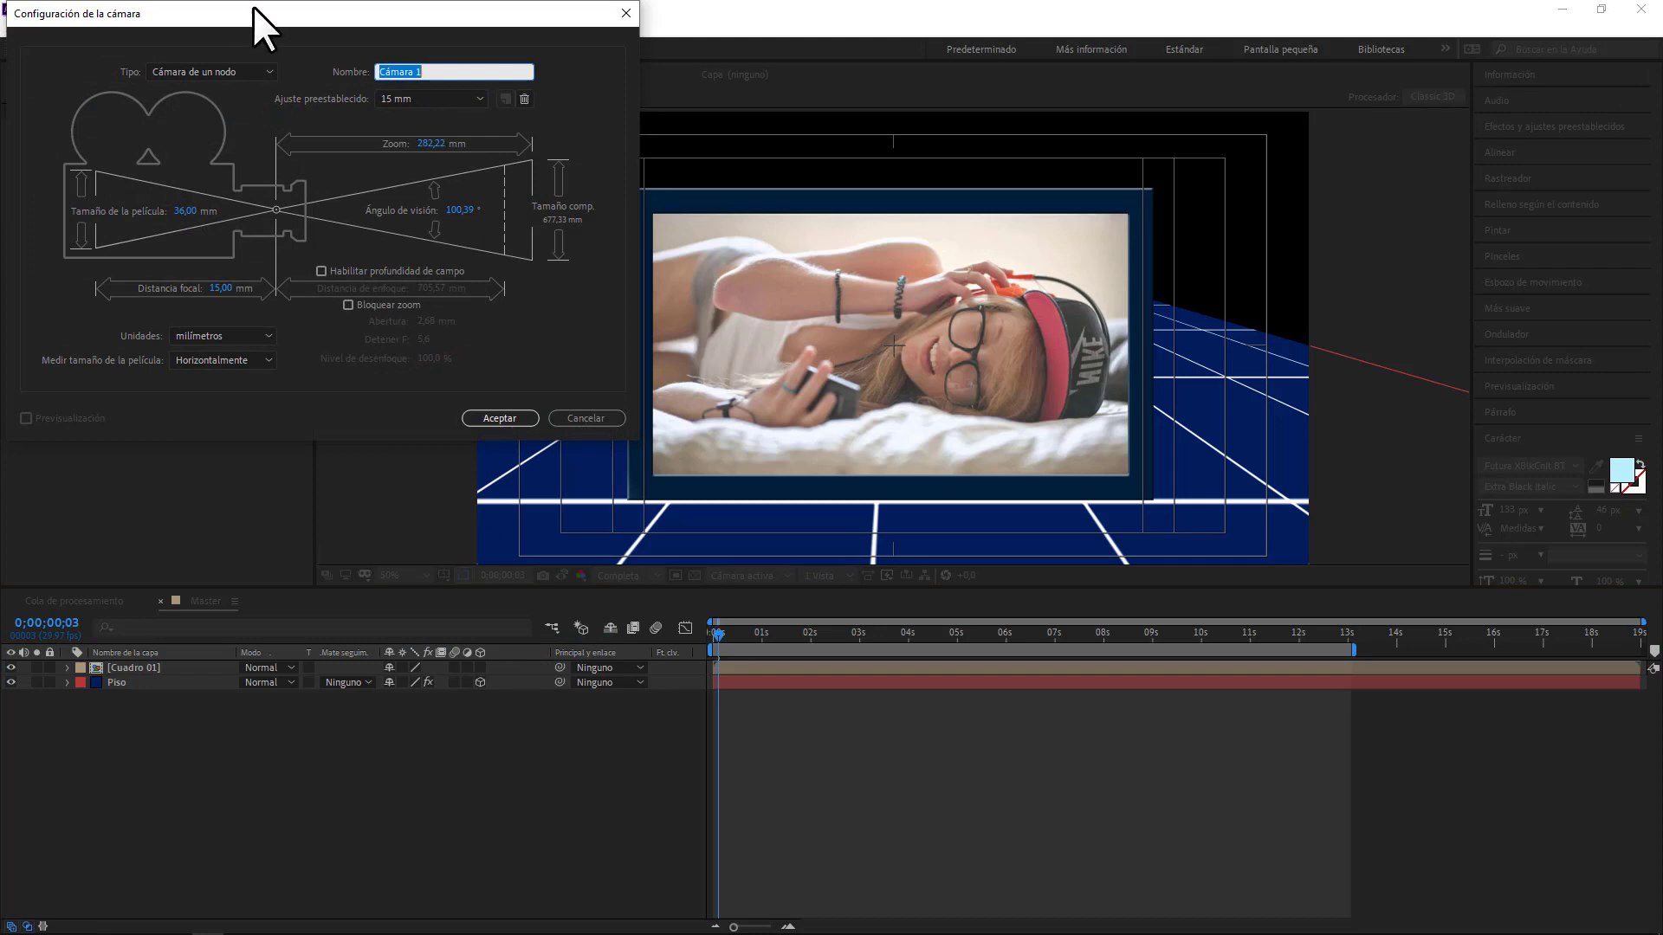
pyautogui.moveTo(253, 8); pyautogui.dragTo(512, 327)
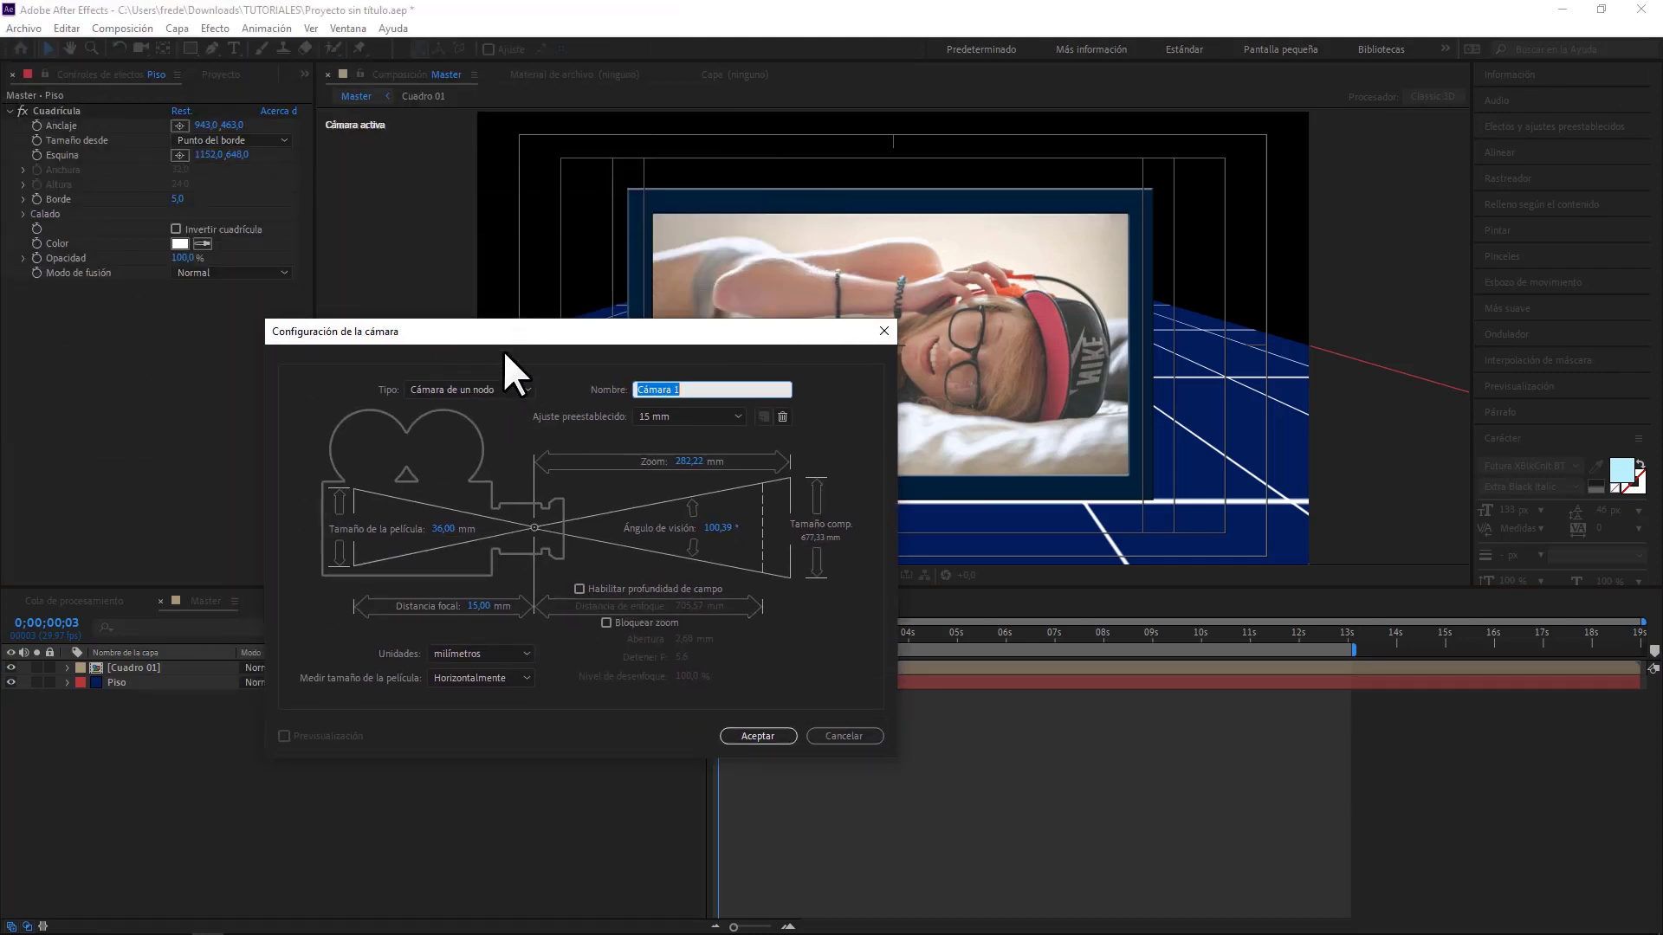
pyautogui.click(497, 387)
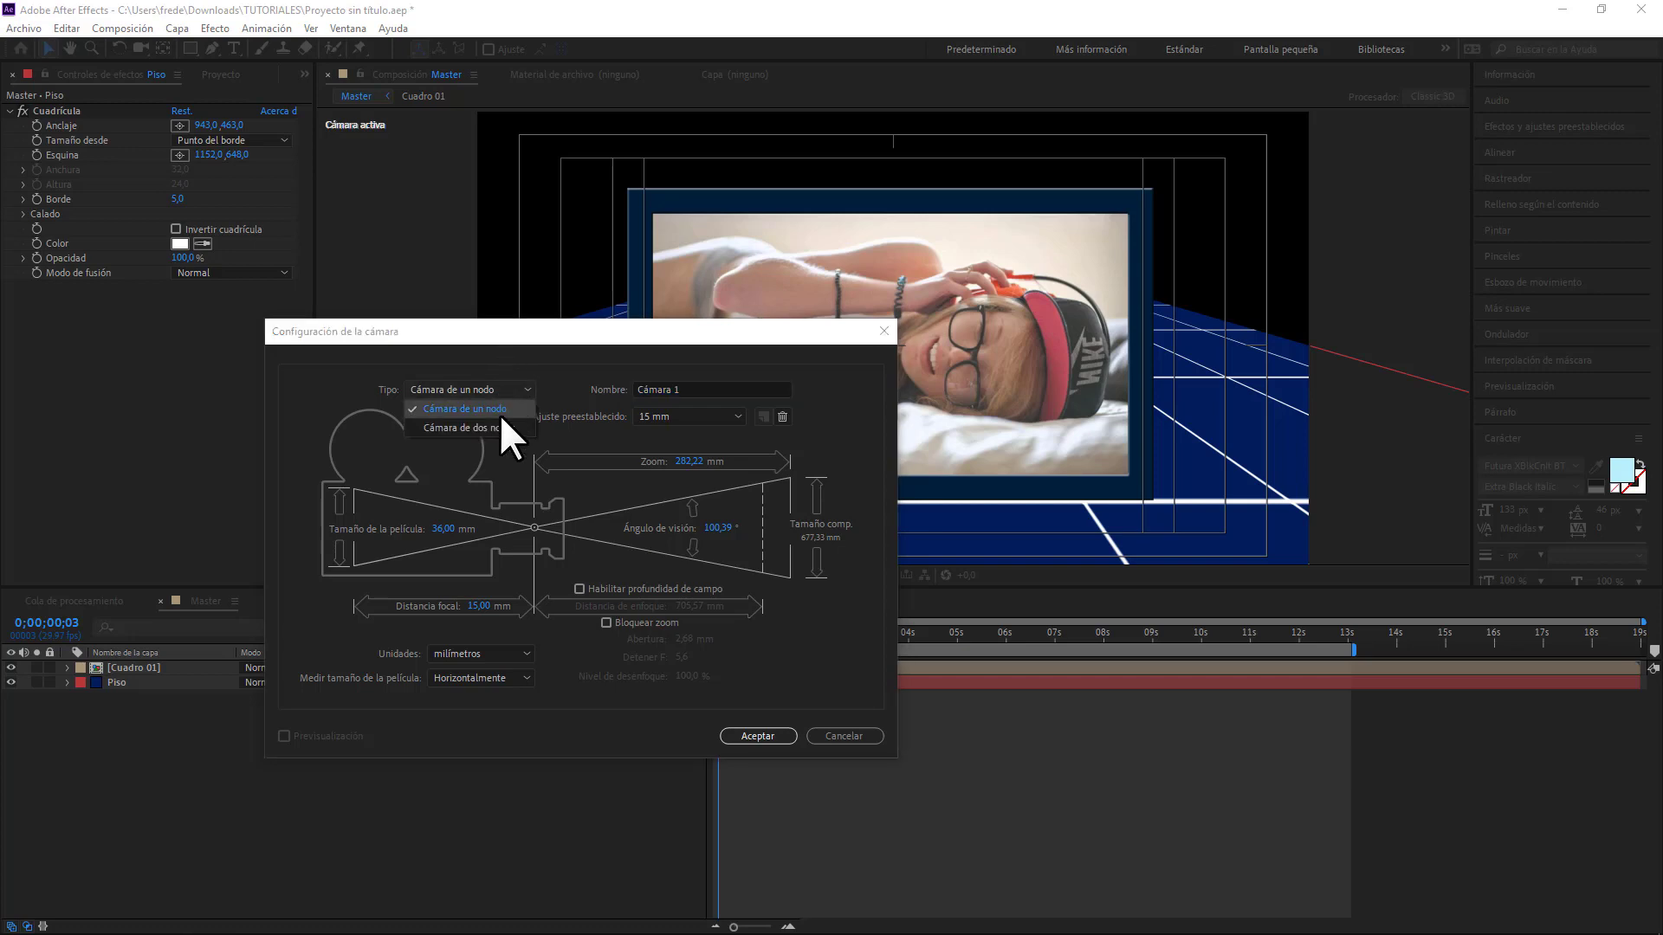
pyautogui.click(499, 412)
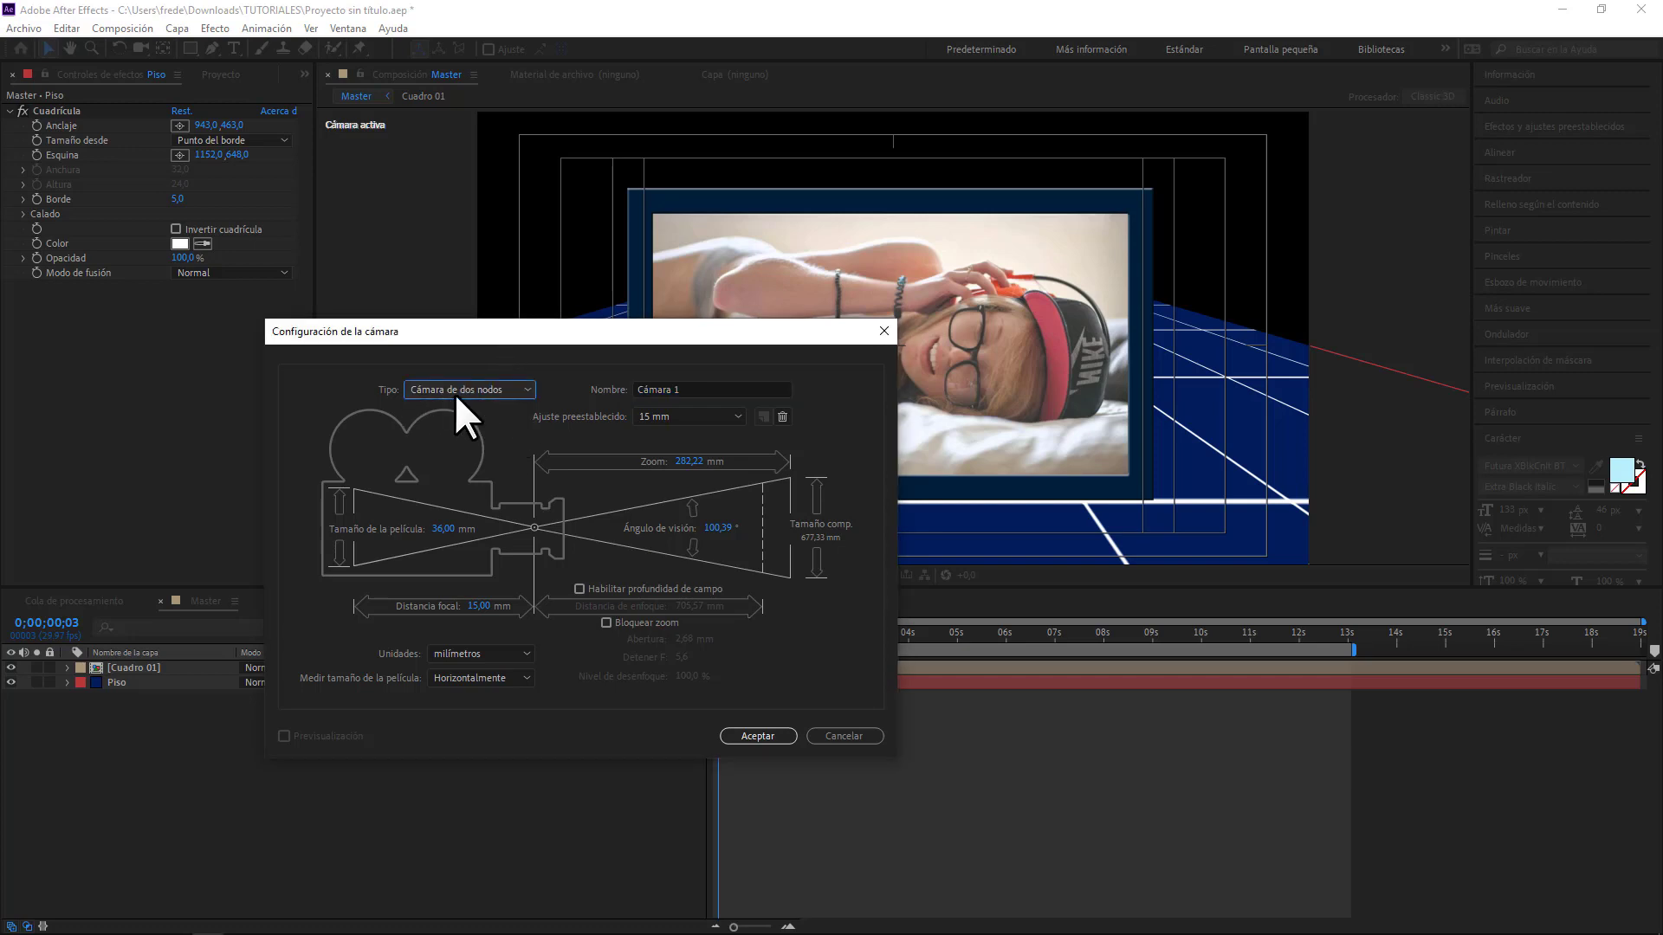
pyautogui.click(466, 391)
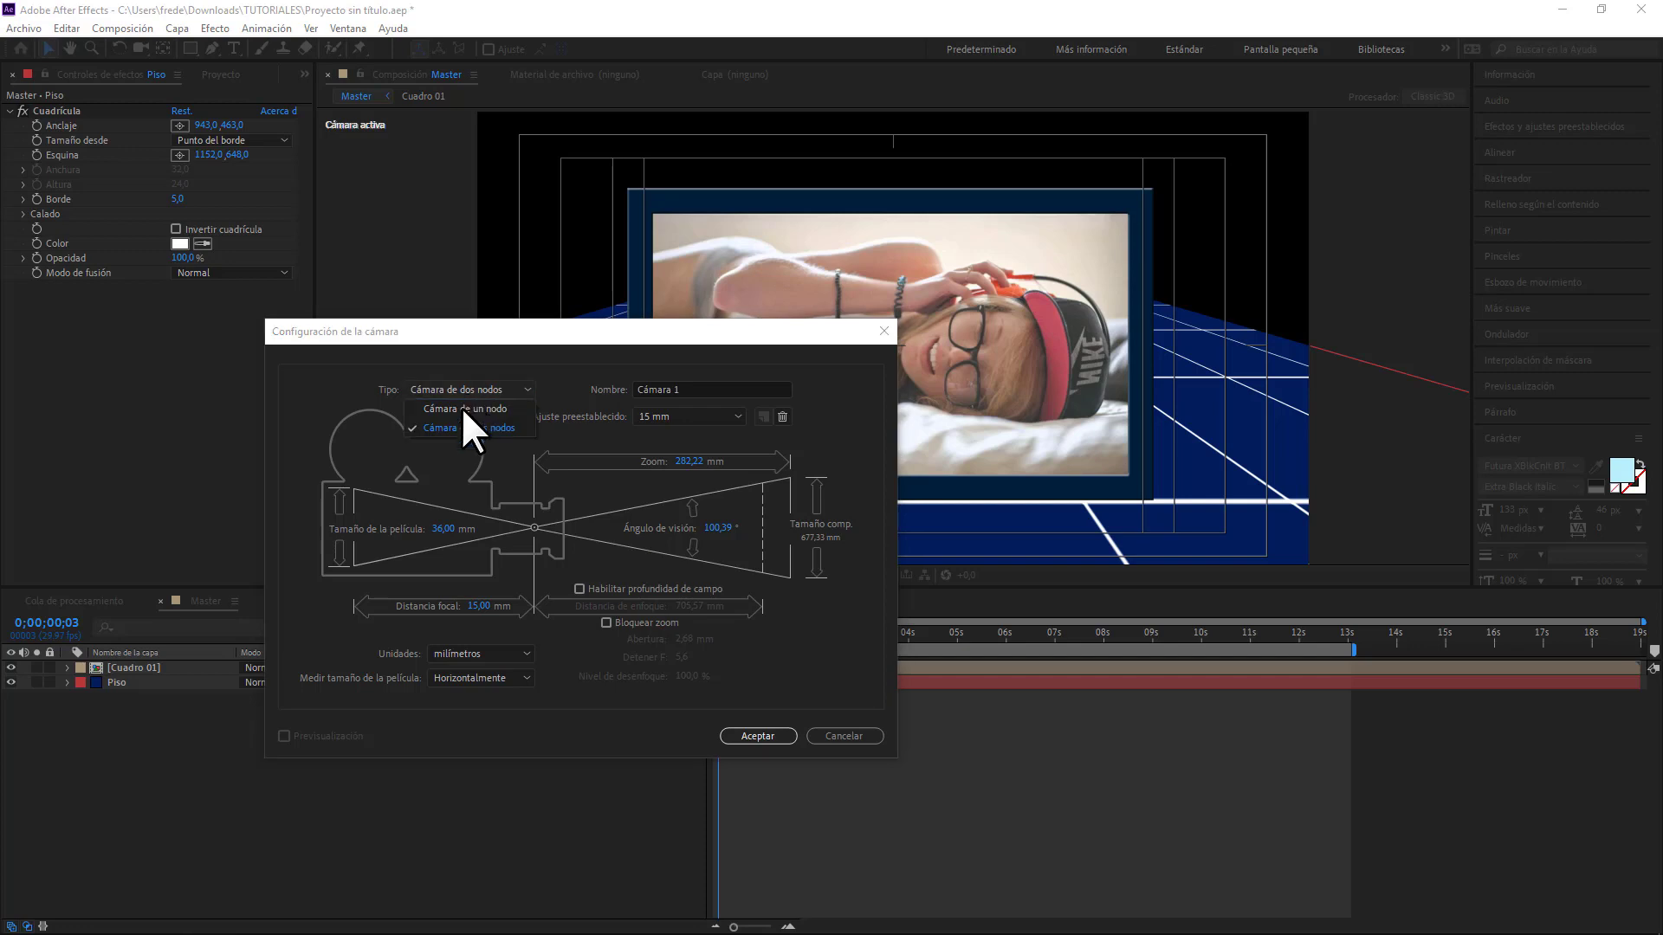
pyautogui.click(461, 407)
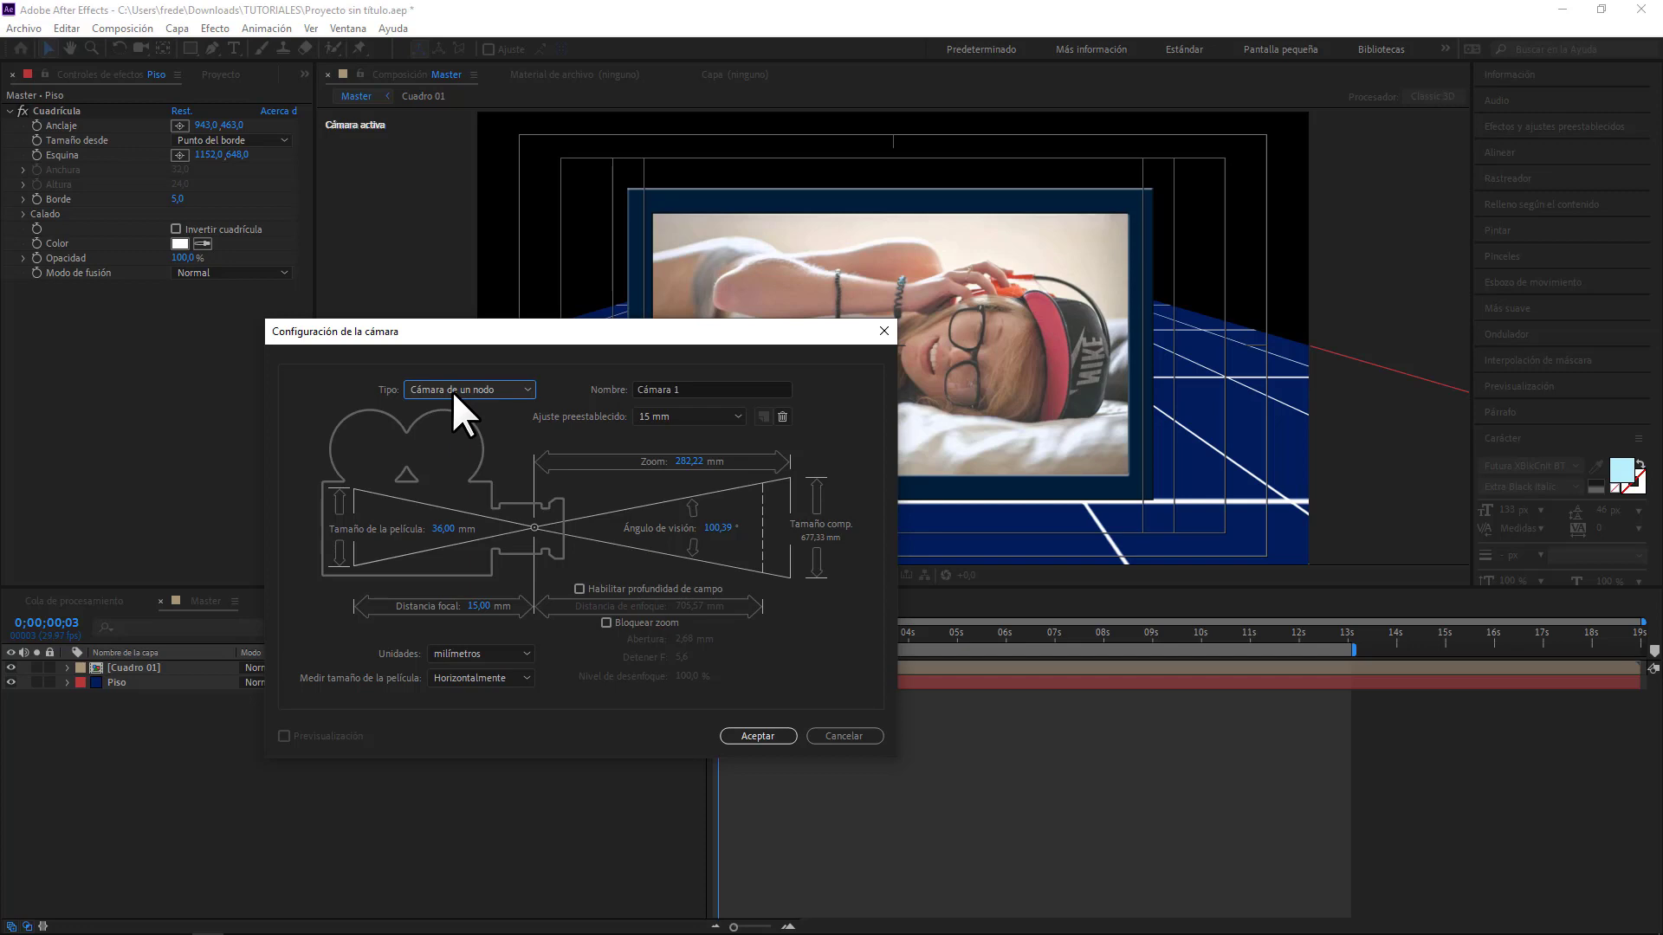
pyautogui.click(683, 419)
pyautogui.click(674, 455)
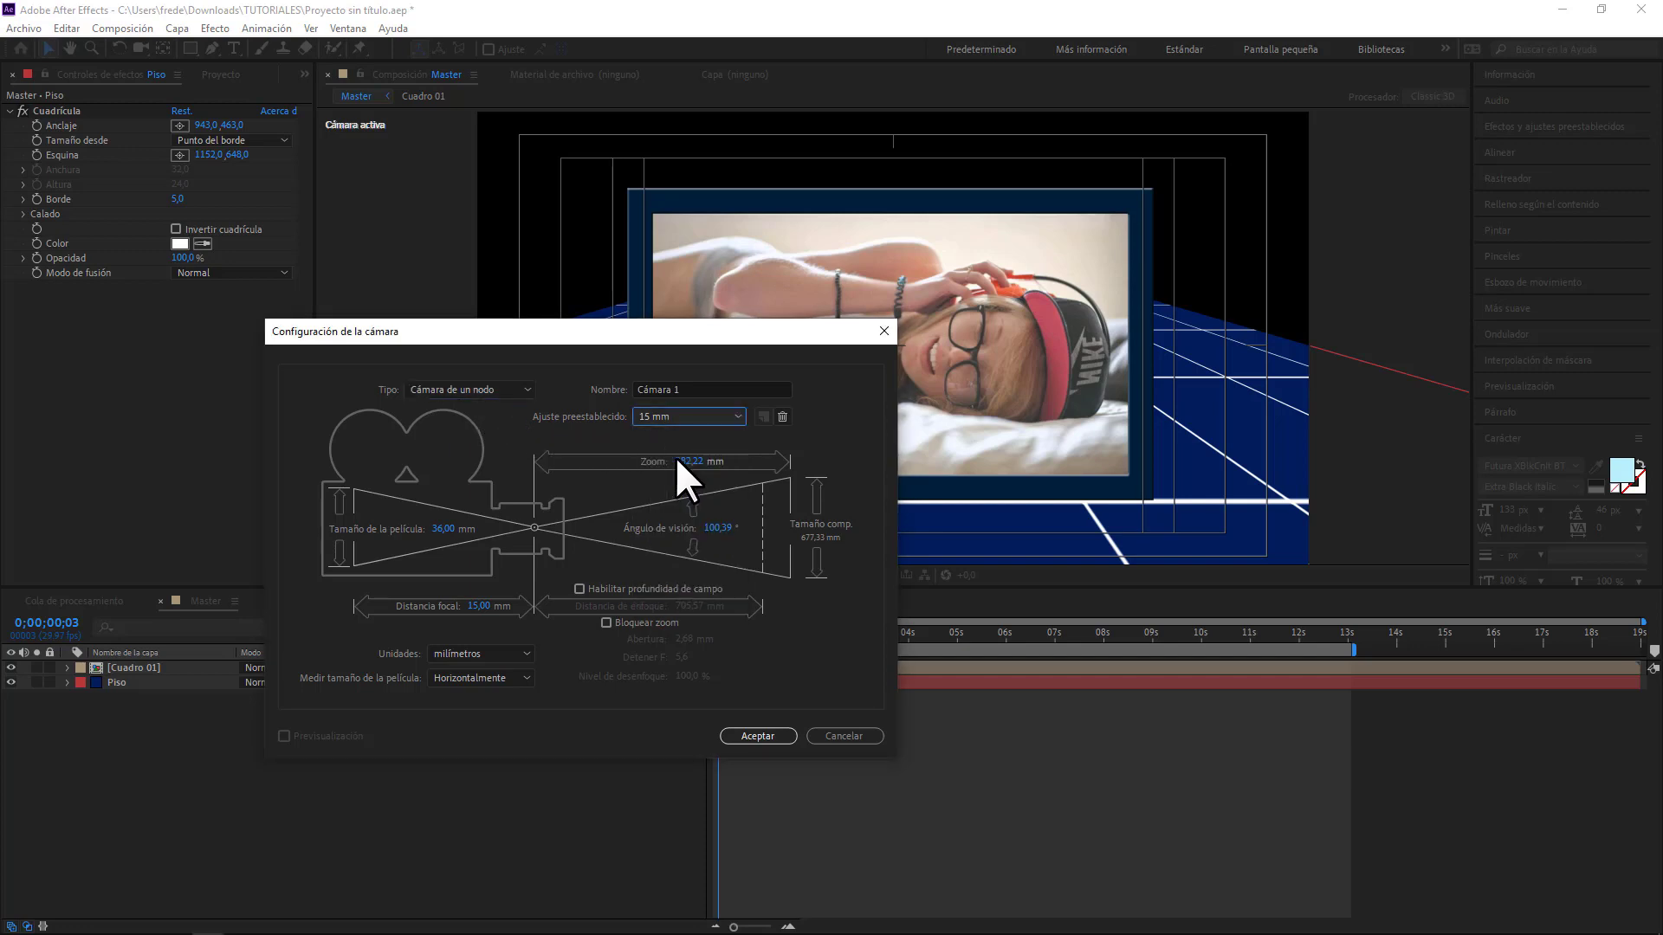
pyautogui.click(763, 733)
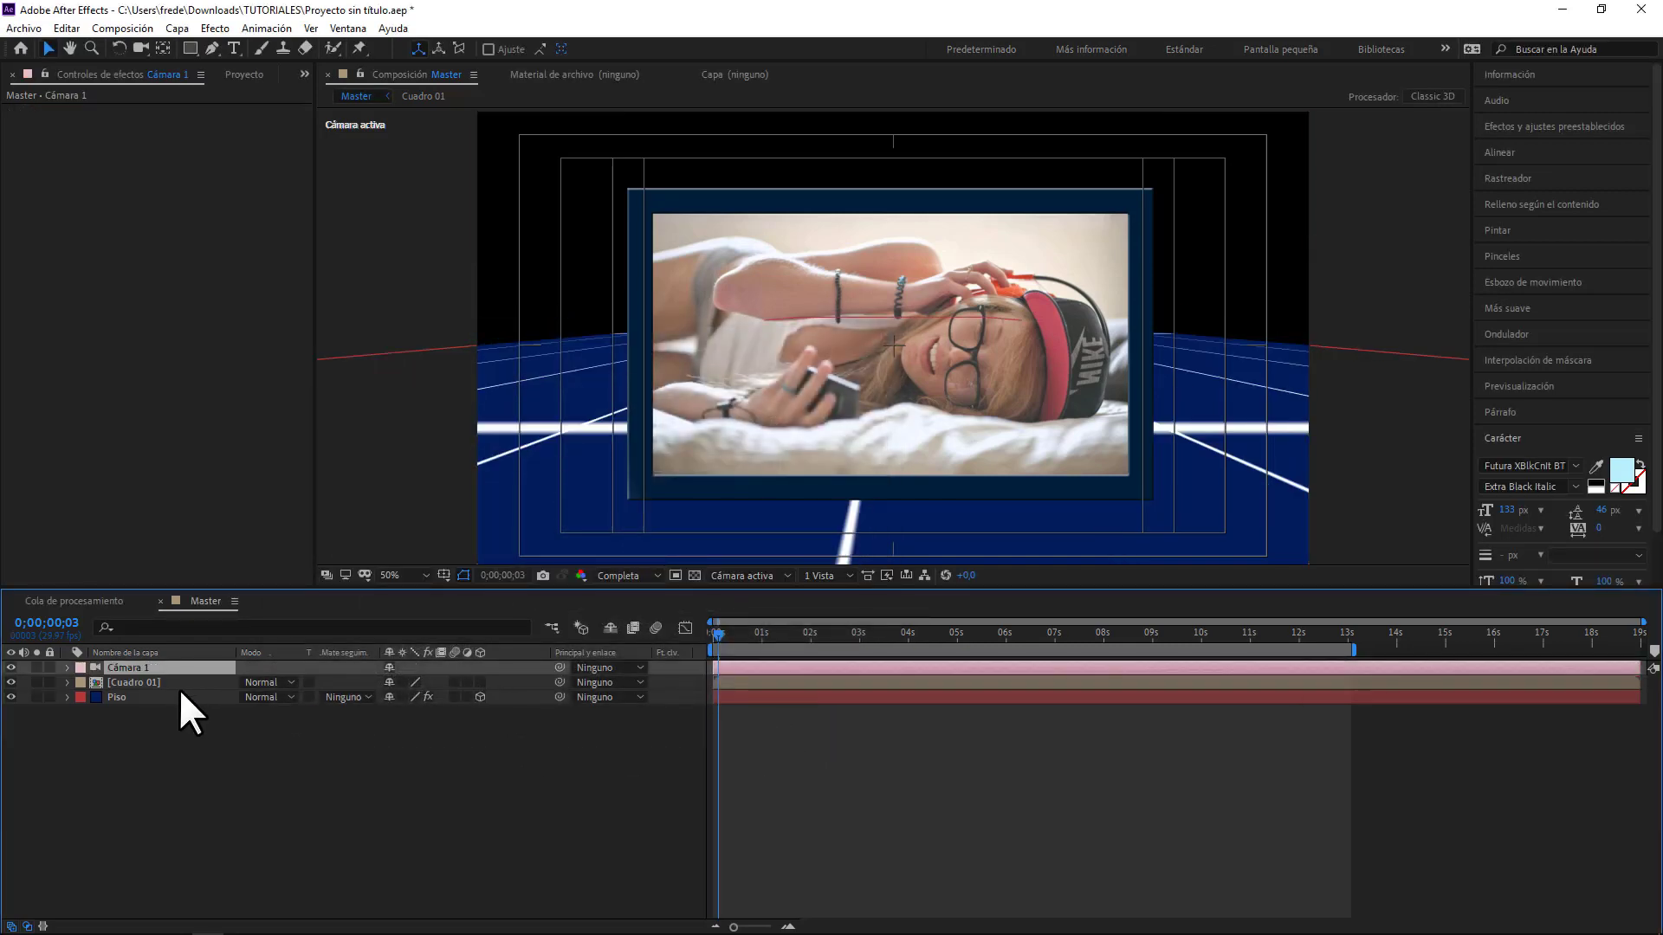
# - Hide the Cuadro 01 layer and pull Cámara 1 back to a Z position of -3209
pyautogui.click(11, 682)
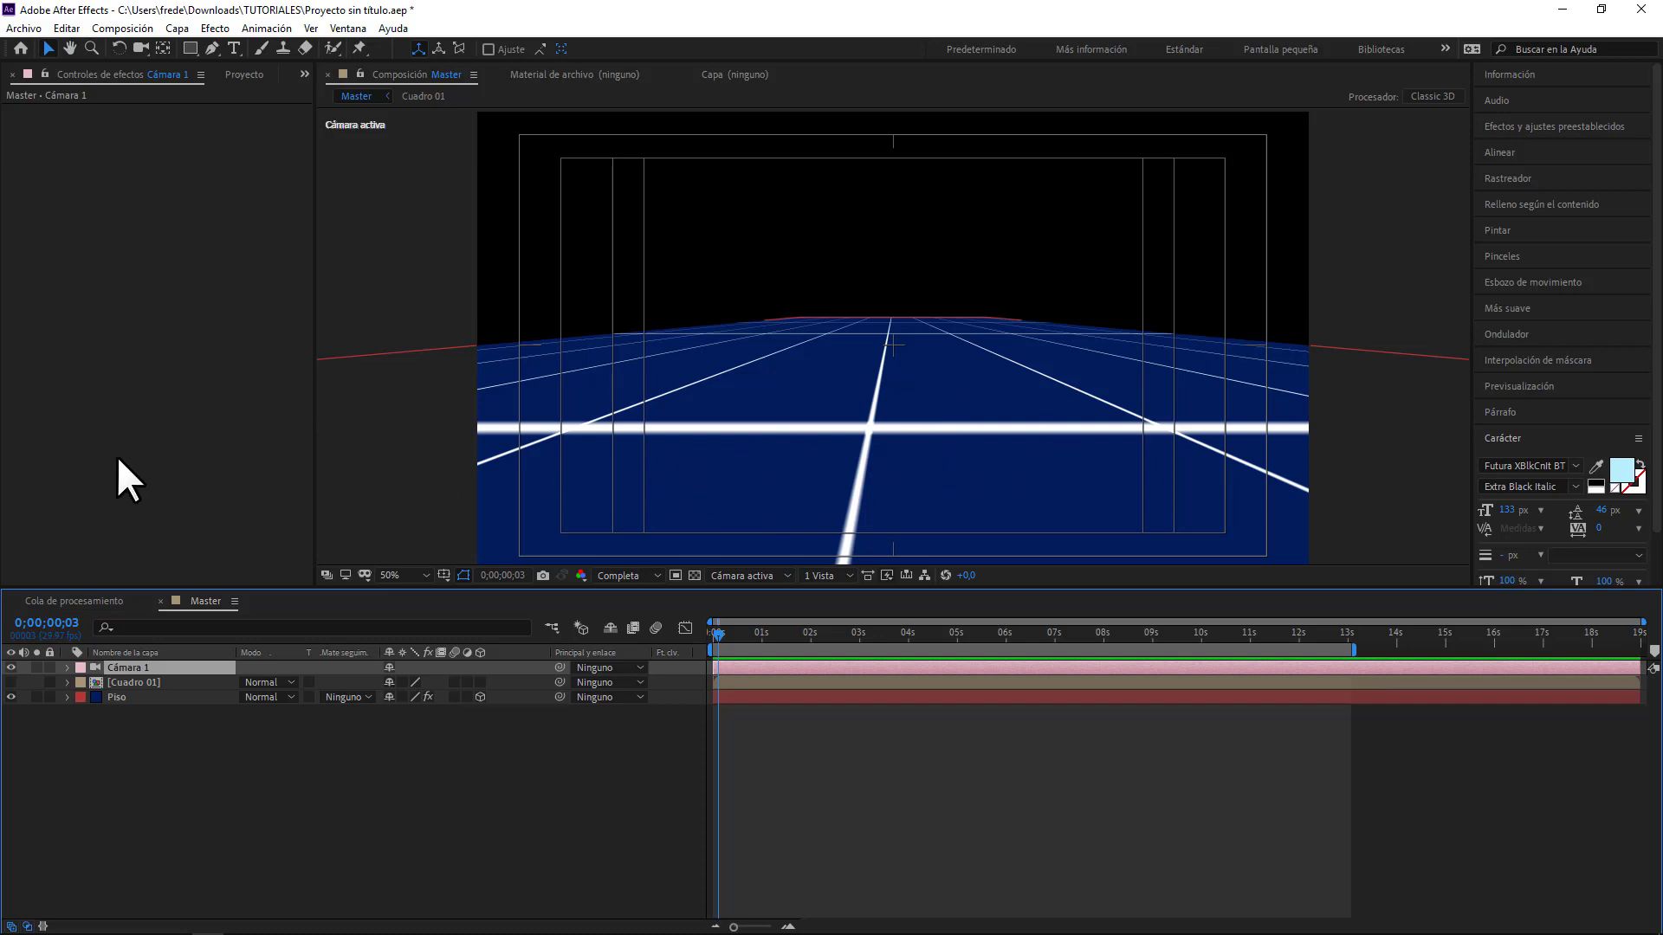
pyautogui.press('p')
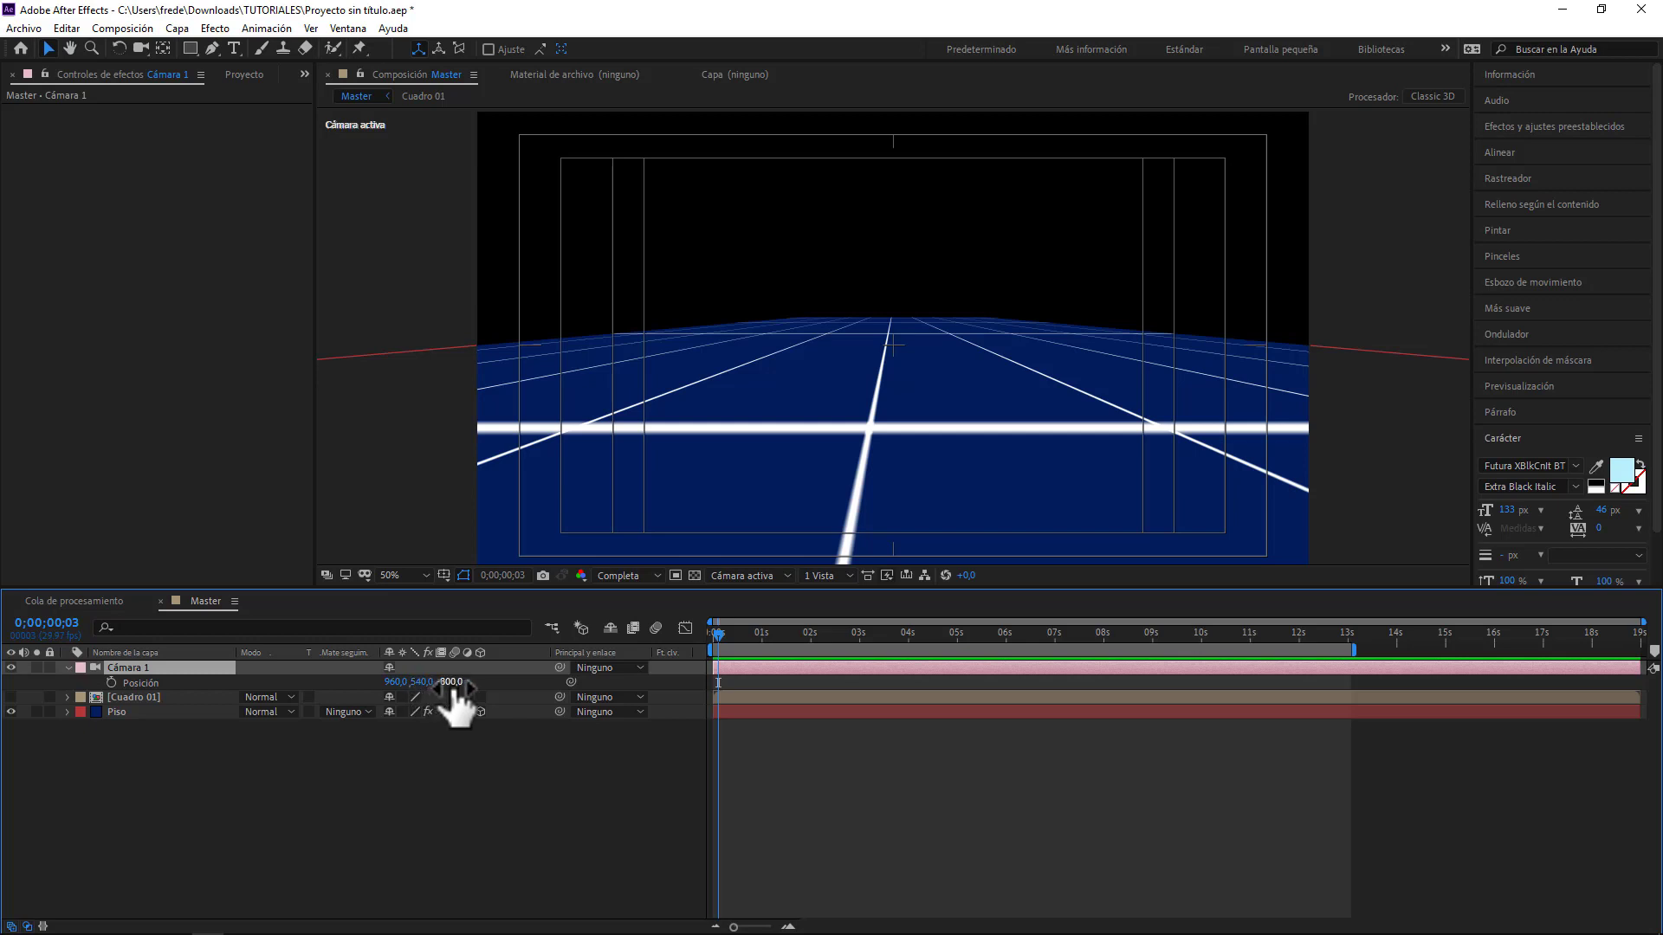
pyautogui.moveTo(452, 693); pyautogui.dragTo(2, 729)
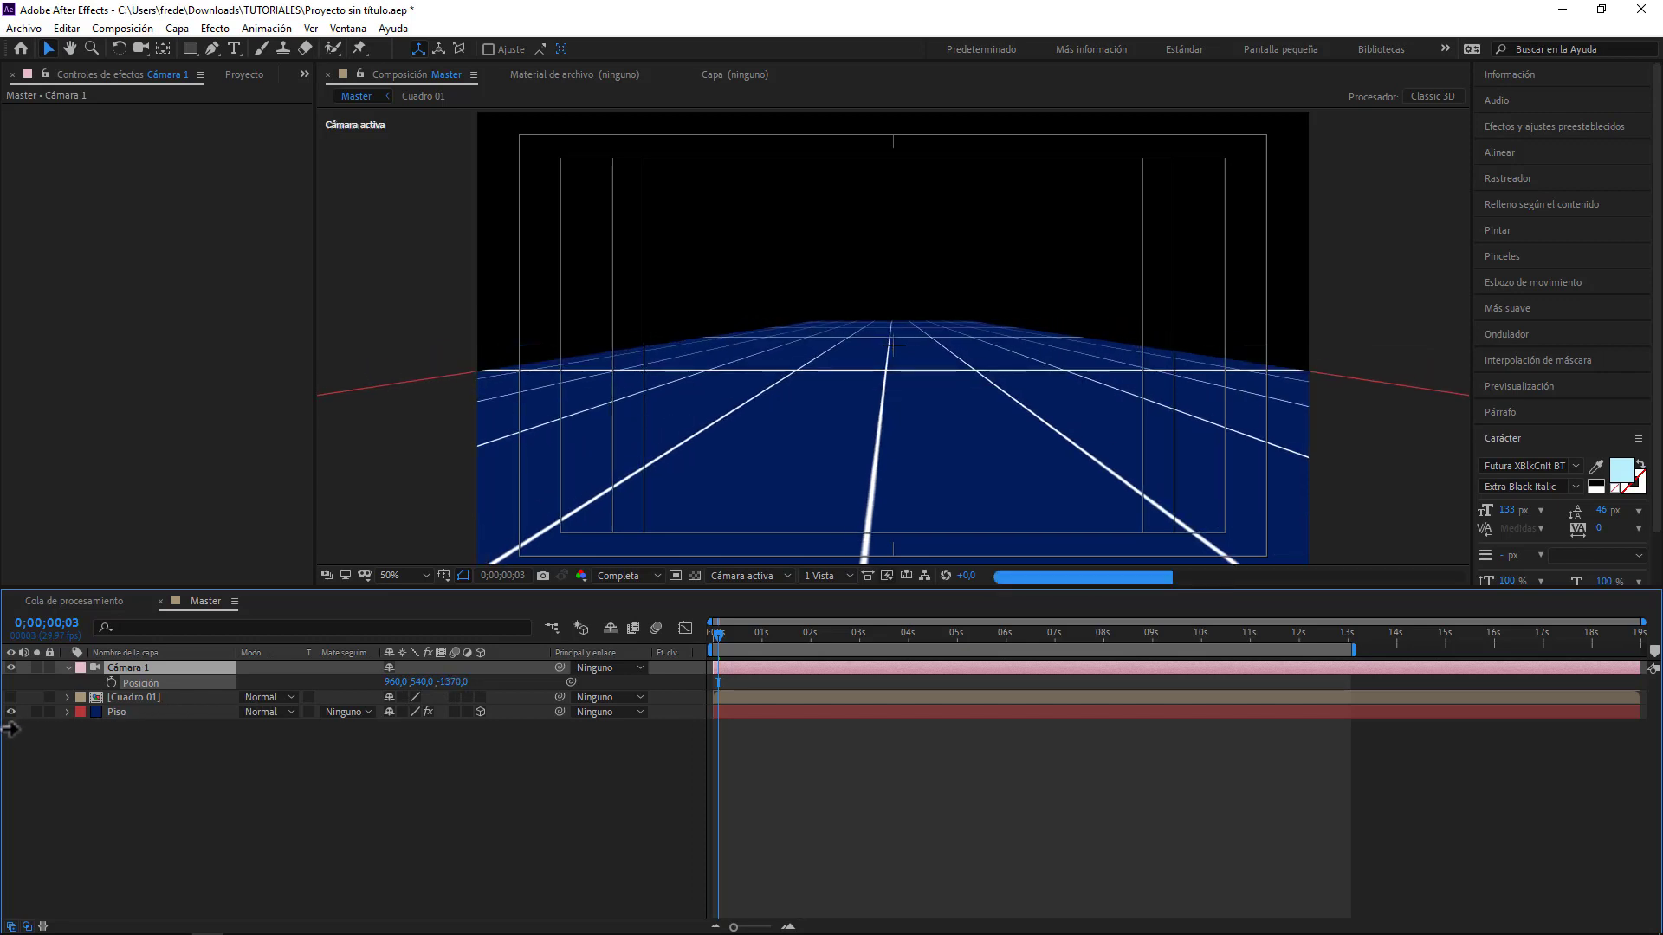
pyautogui.moveTo(453, 681); pyautogui.dragTo(10, 736)
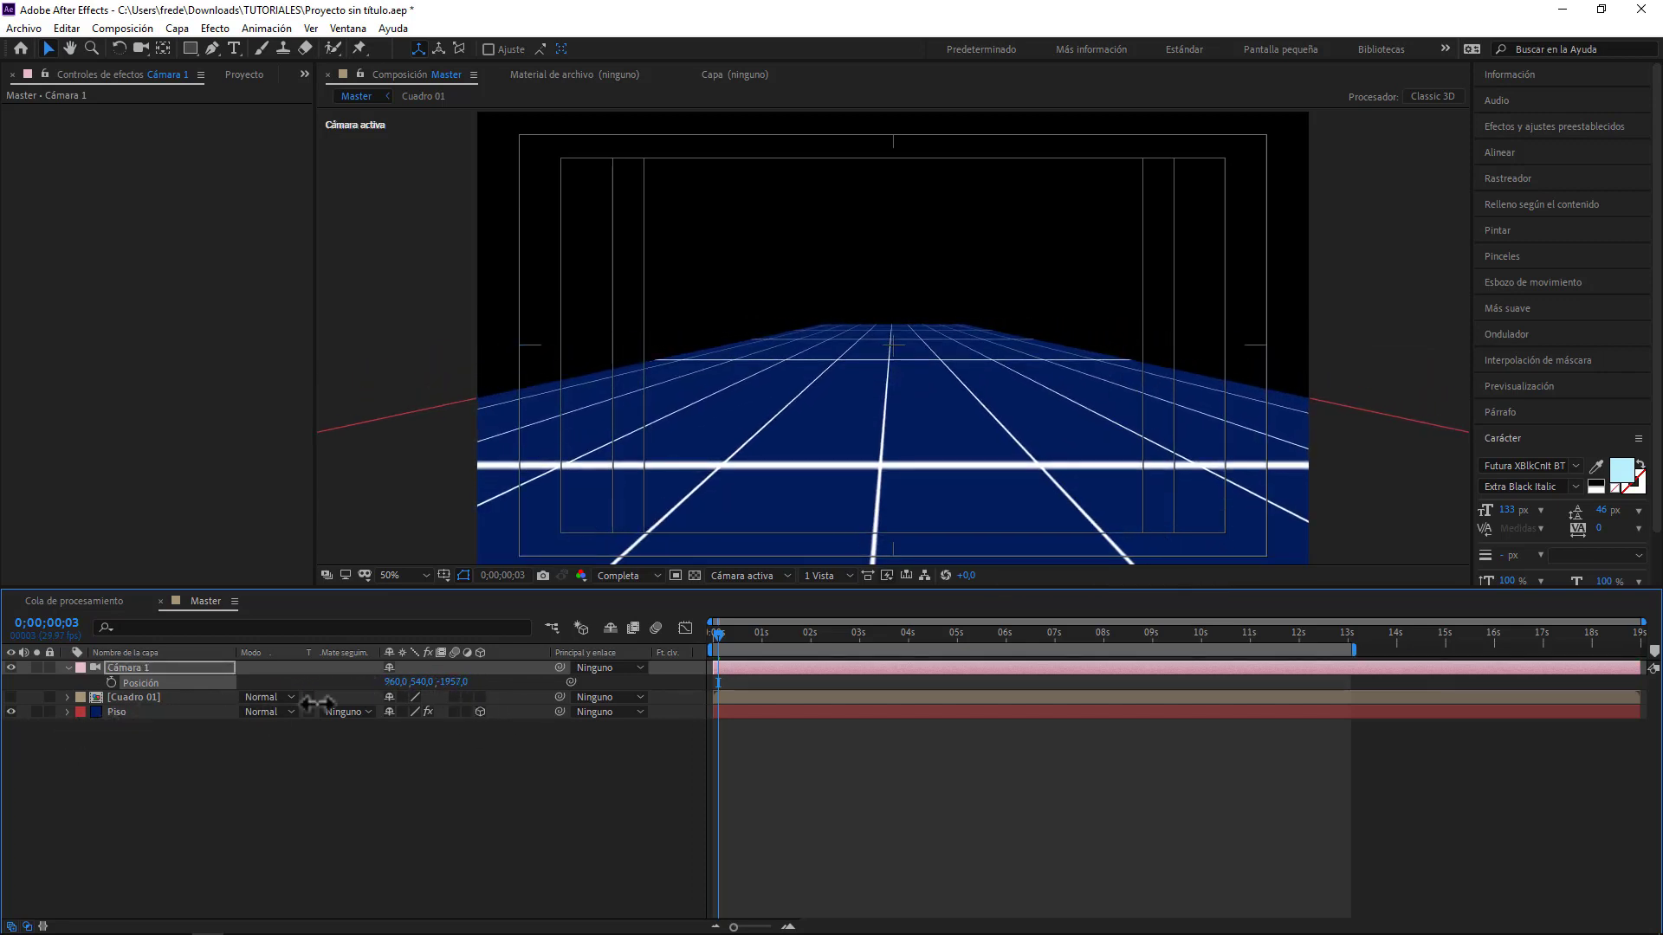
pyautogui.moveTo(438, 683); pyautogui.dragTo(18, 753)
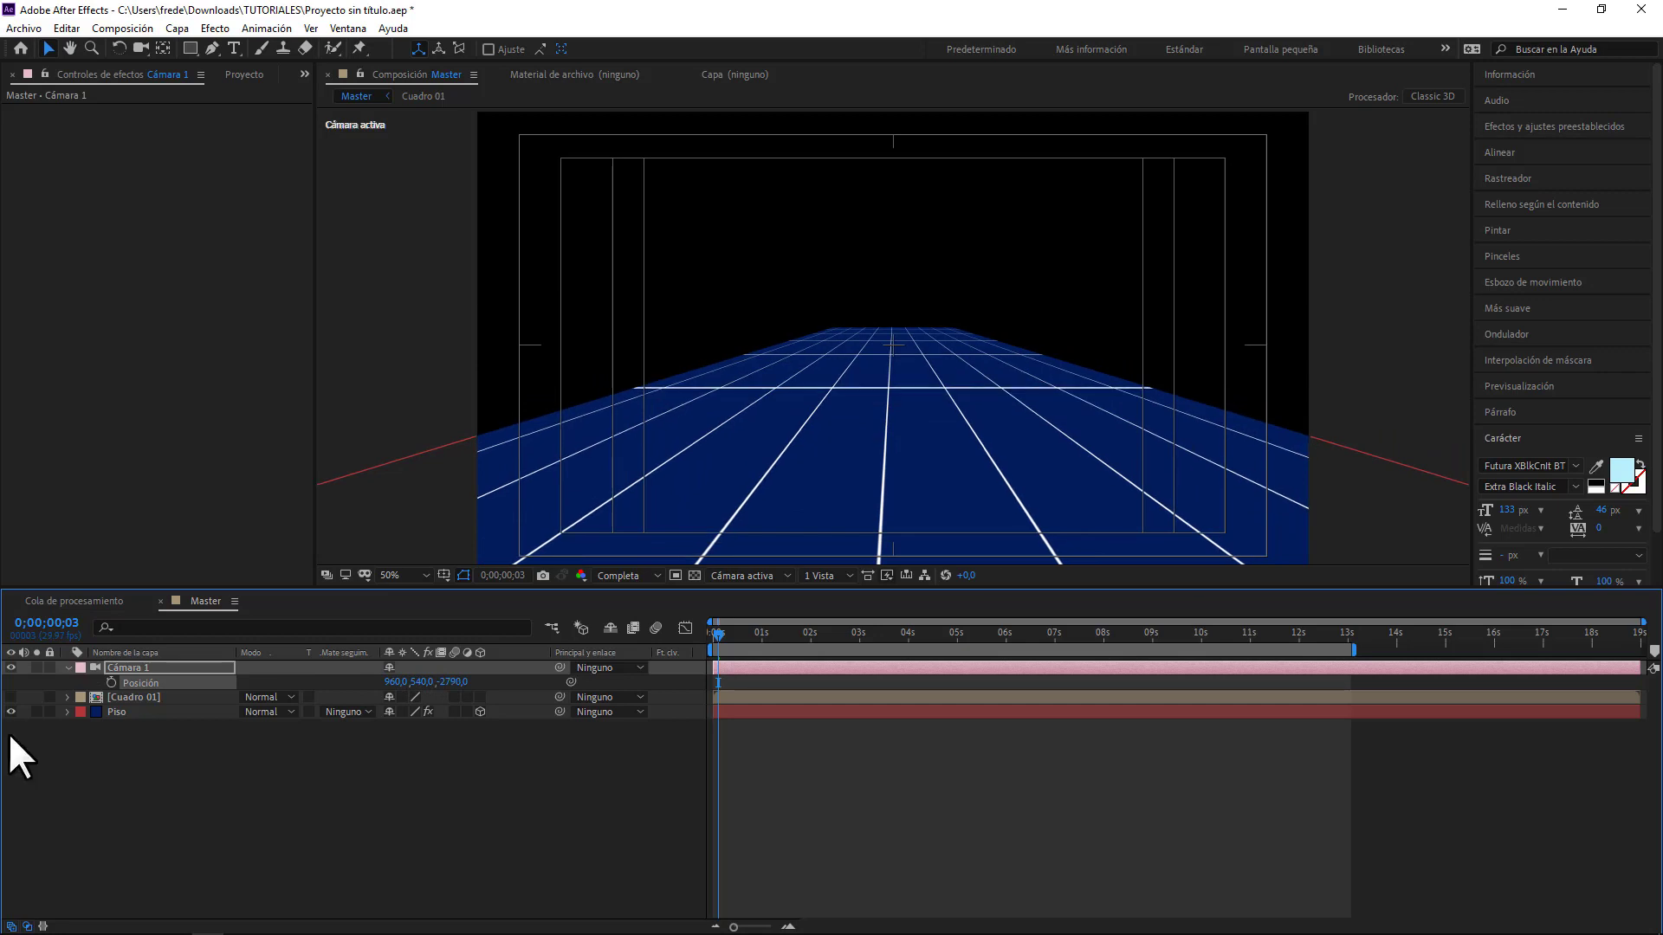
pyautogui.moveTo(373, 683); pyautogui.dragTo(123, 712)
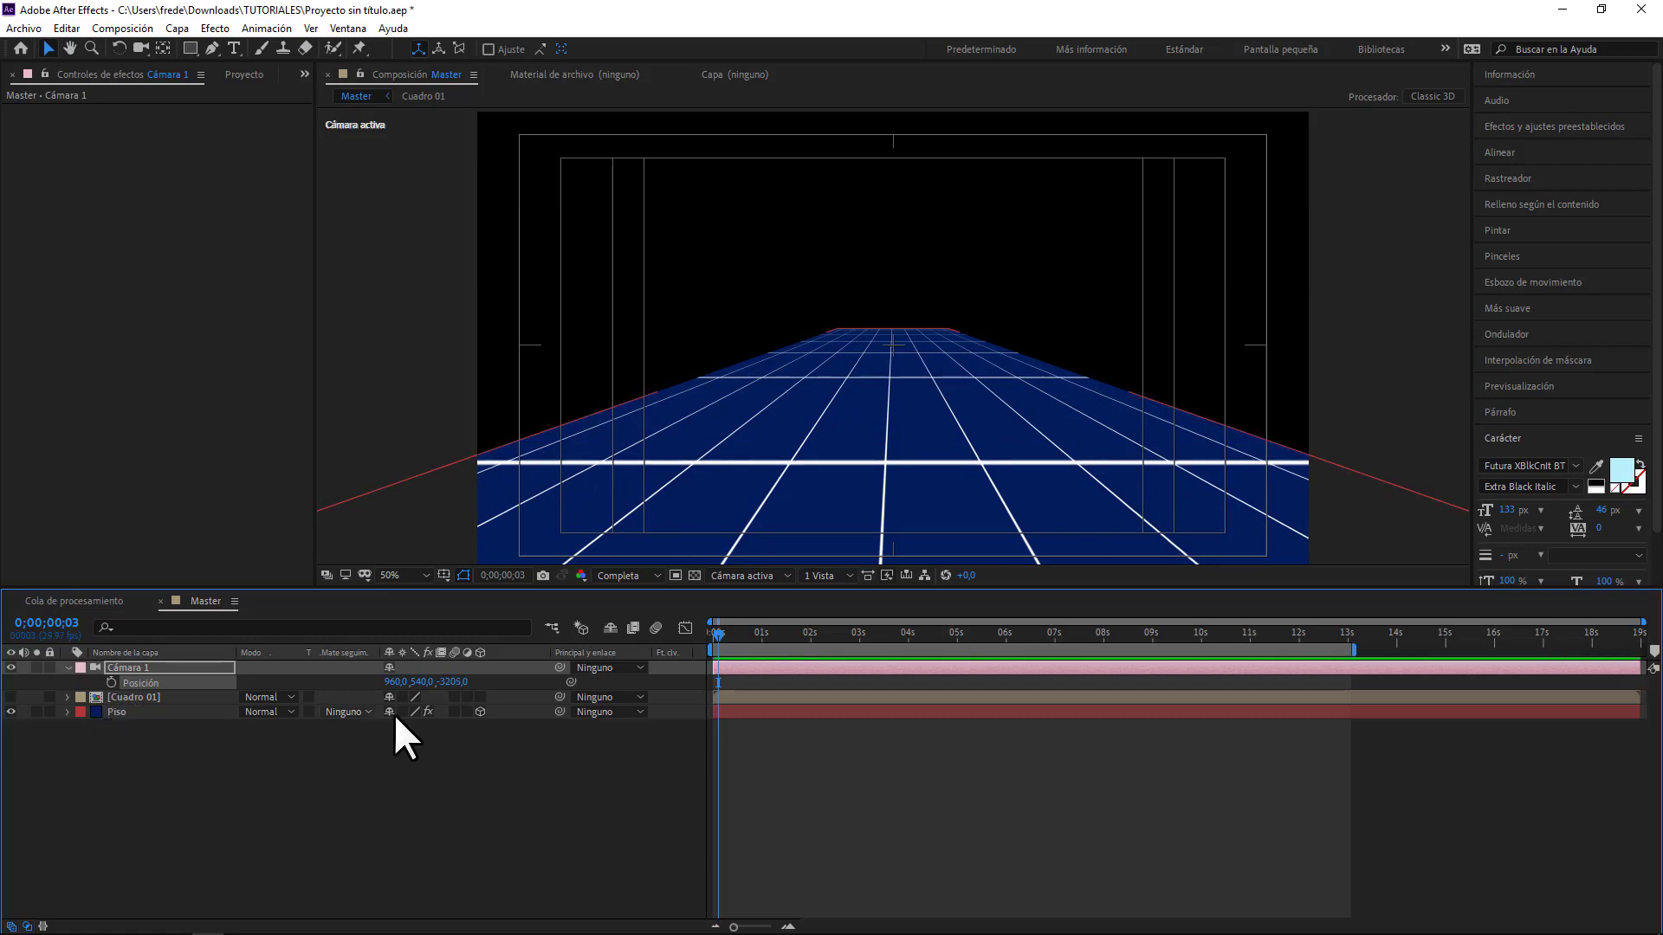
pyautogui.moveTo(438, 685)
pyautogui.mouseDown()
pyautogui.moveTo(421, 685)
pyautogui.moveTo(450, 687)
pyautogui.mouseUp()
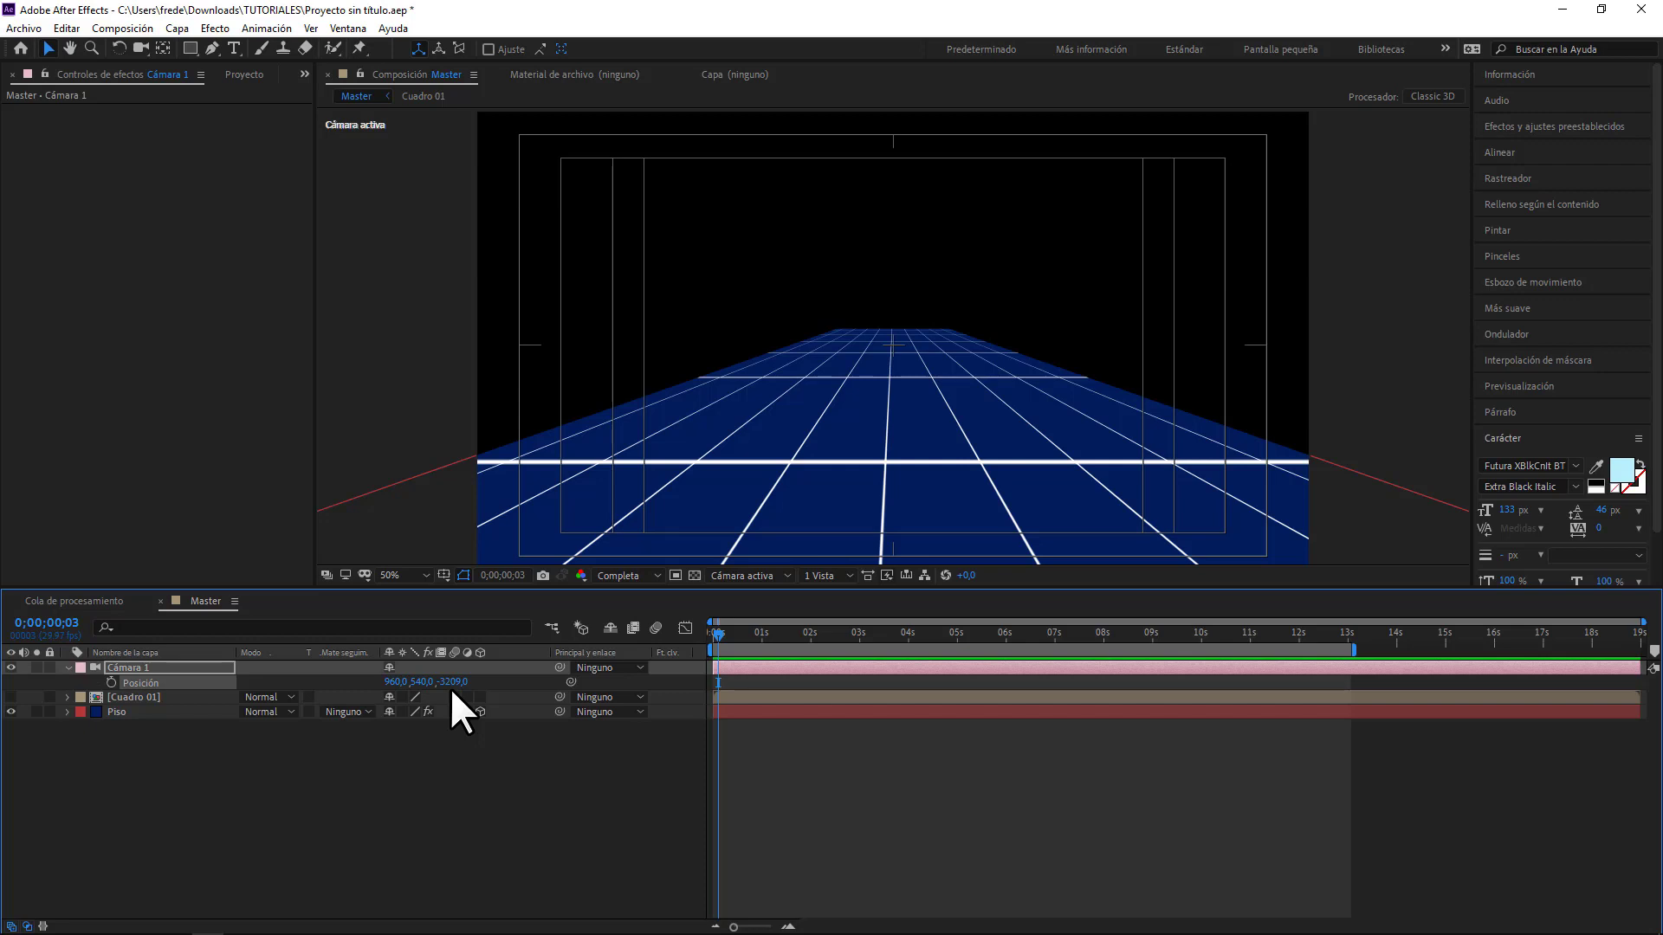
# - Show Cuadro 01 again as a 3D layer and bring it toward the camera to a Z position of -2641
pyautogui.click(11, 697)
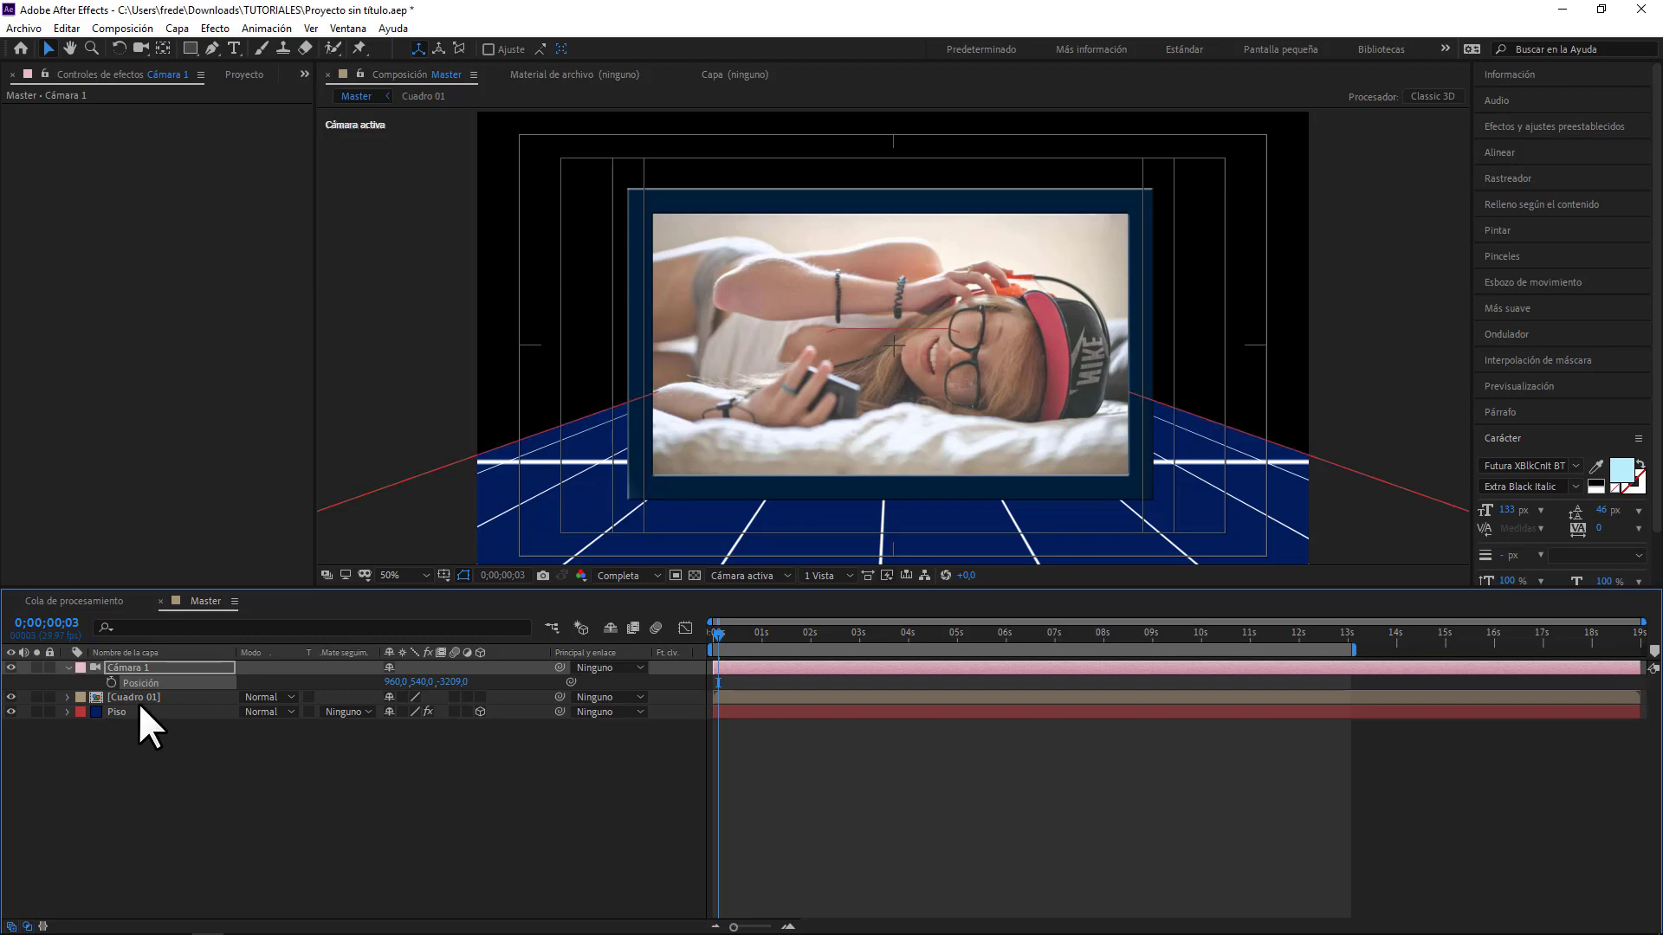
pyautogui.click(475, 699)
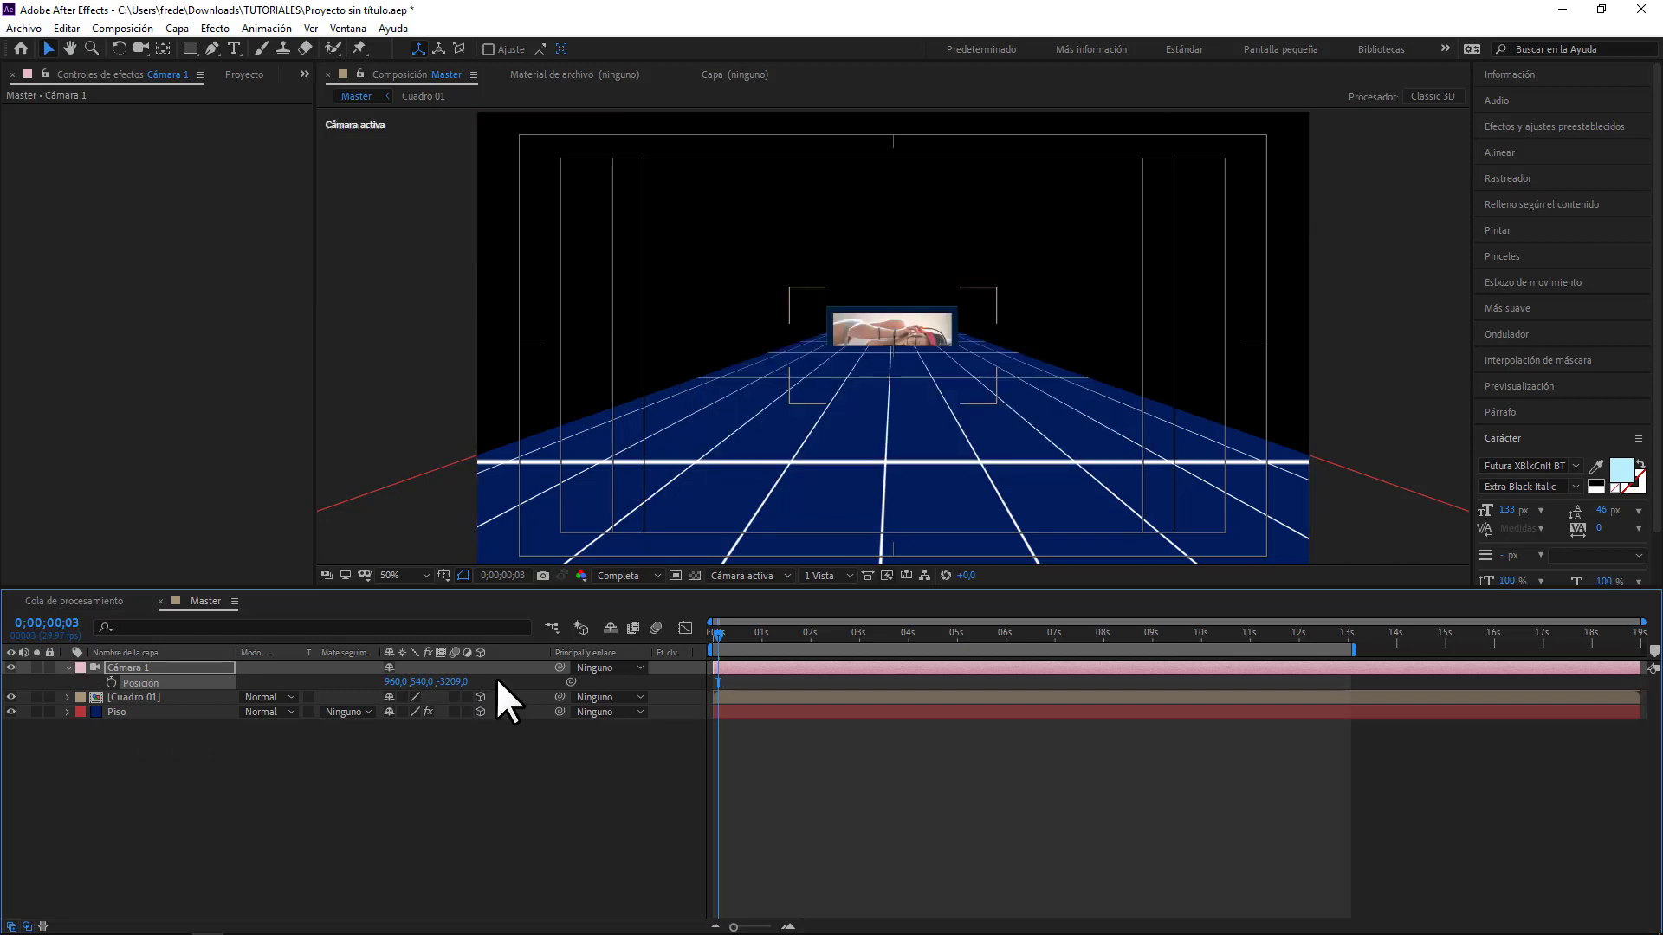
pyautogui.click(142, 695)
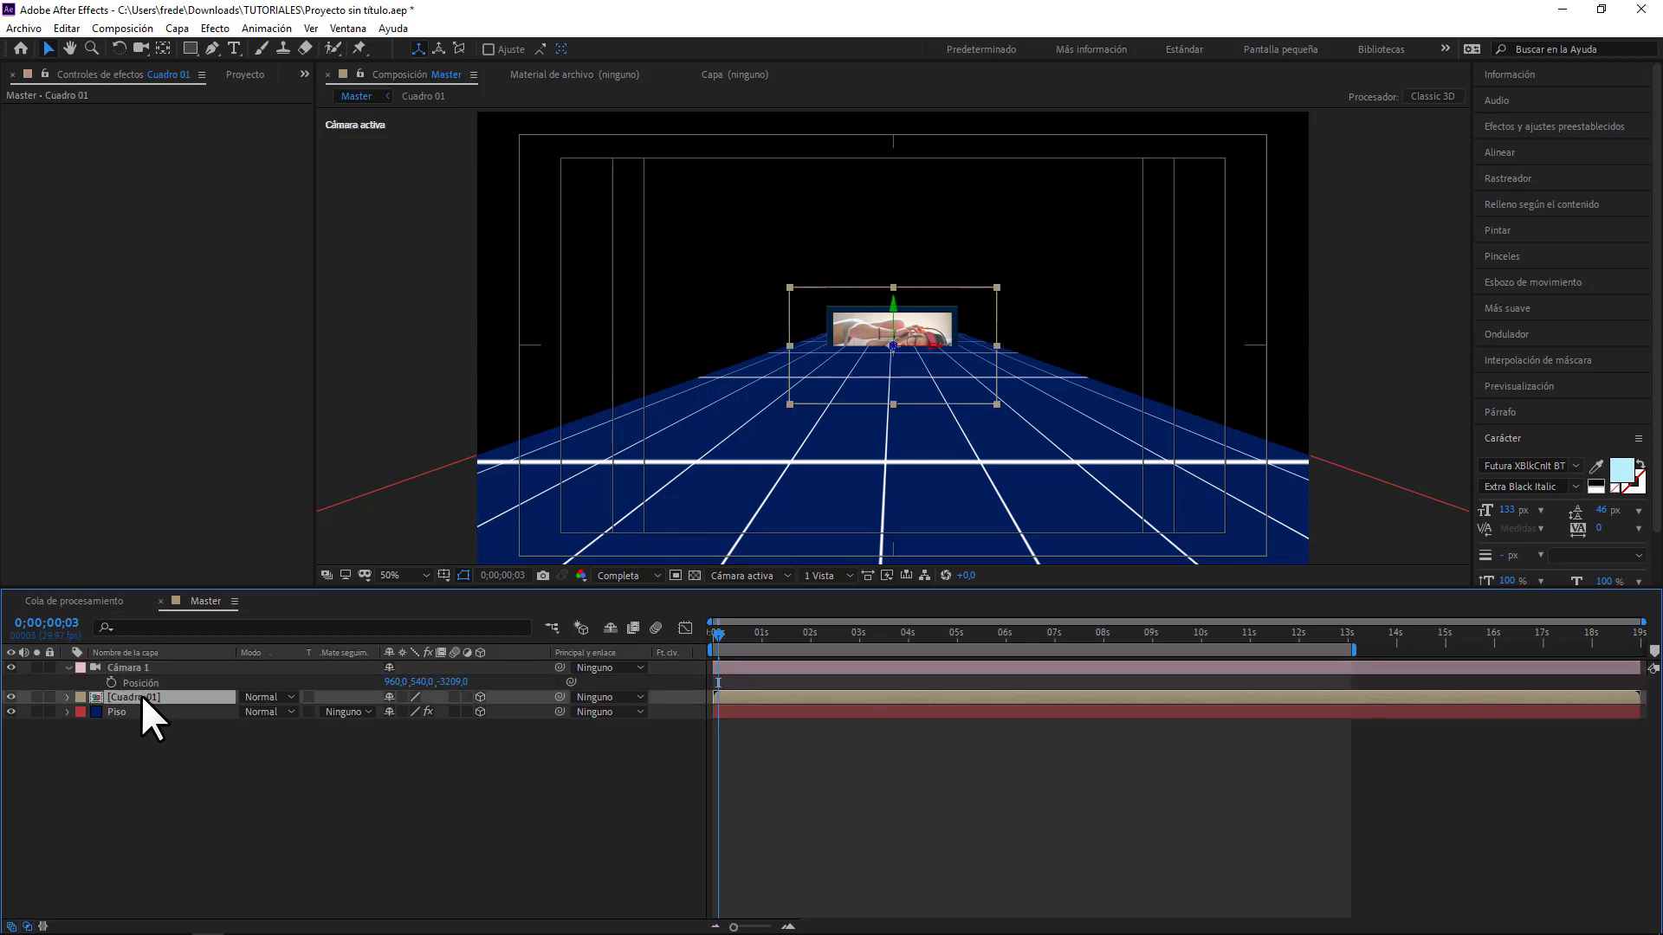
pyautogui.press('p')
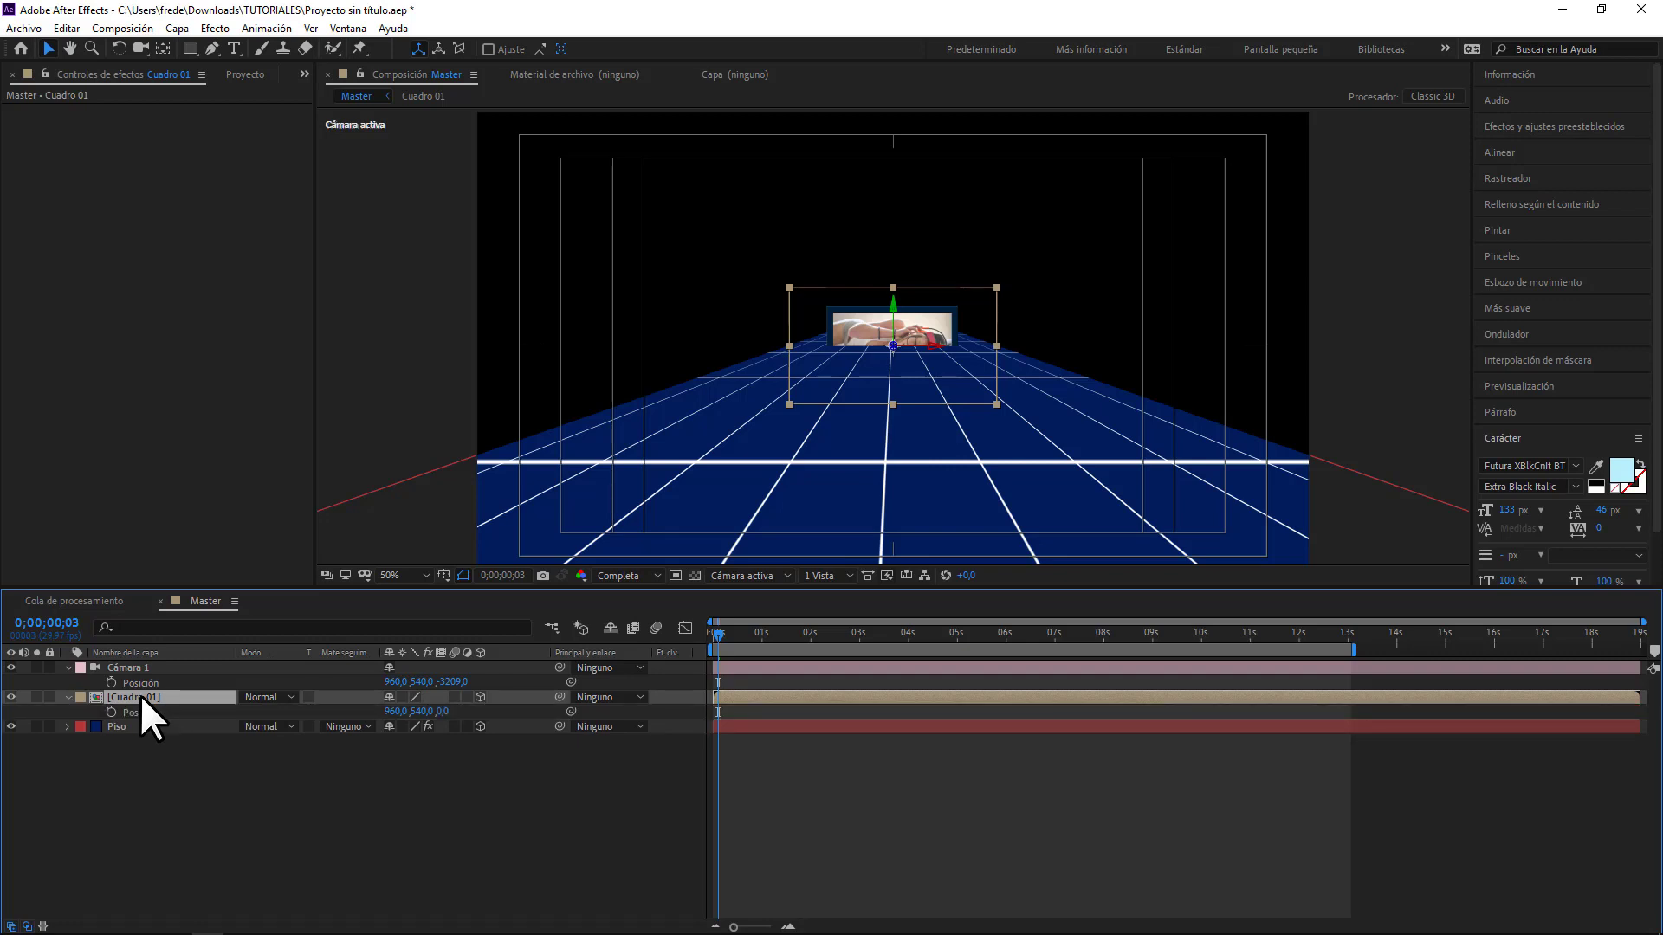
pyautogui.click(144, 709)
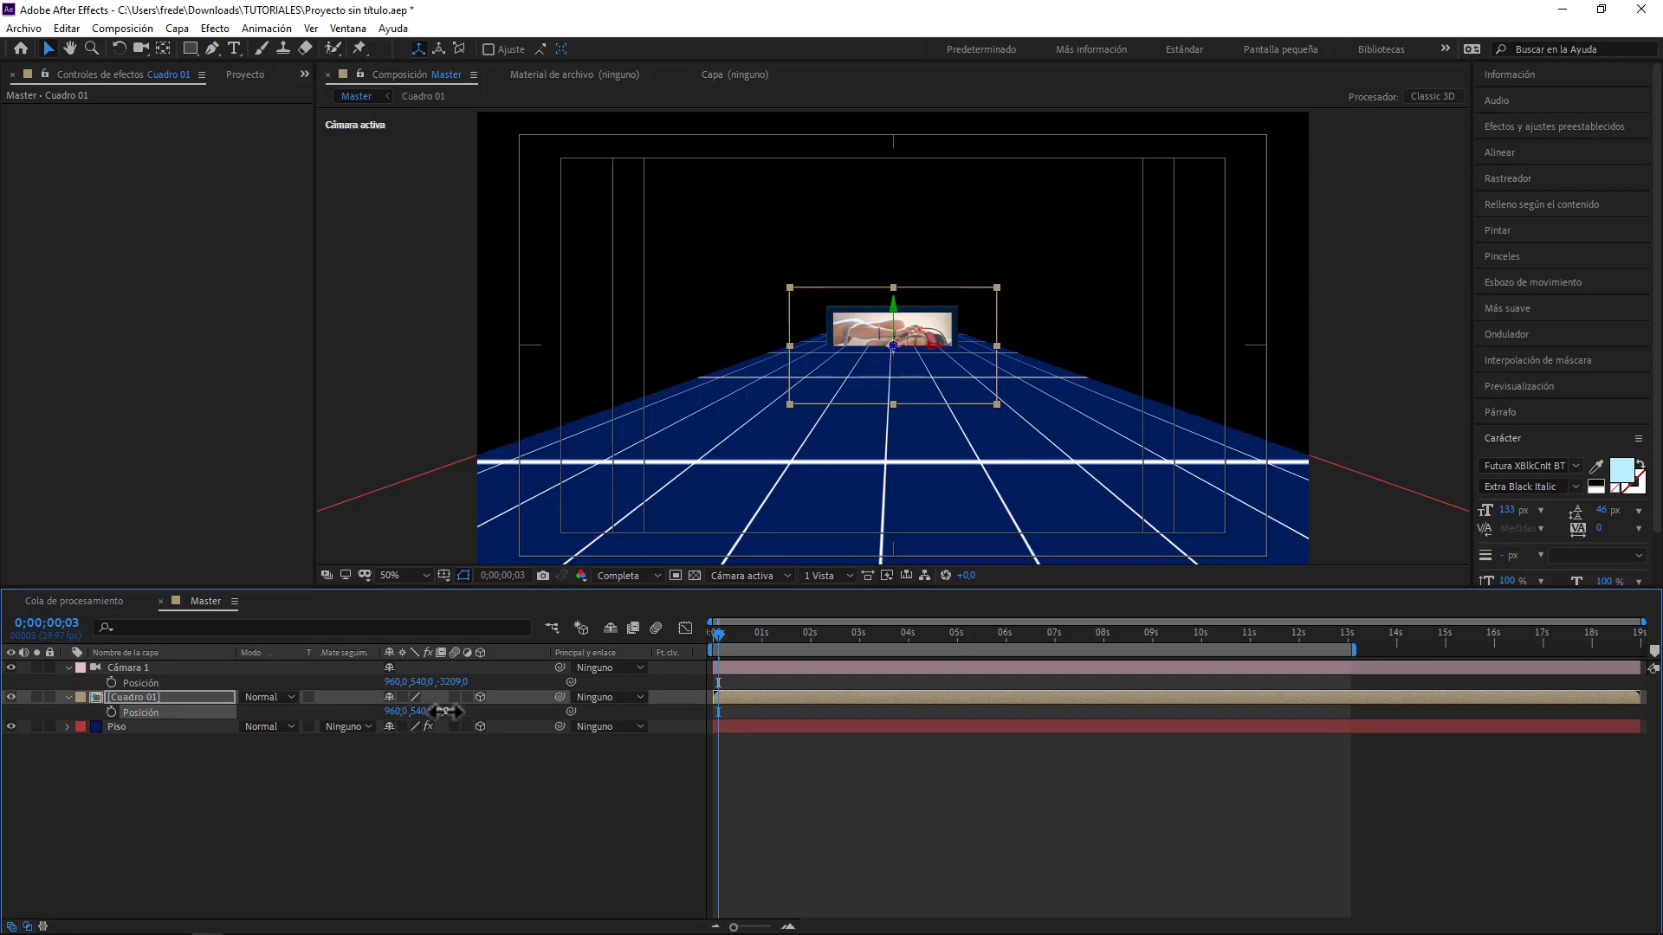
pyautogui.moveTo(456, 711); pyautogui.dragTo(10, 901)
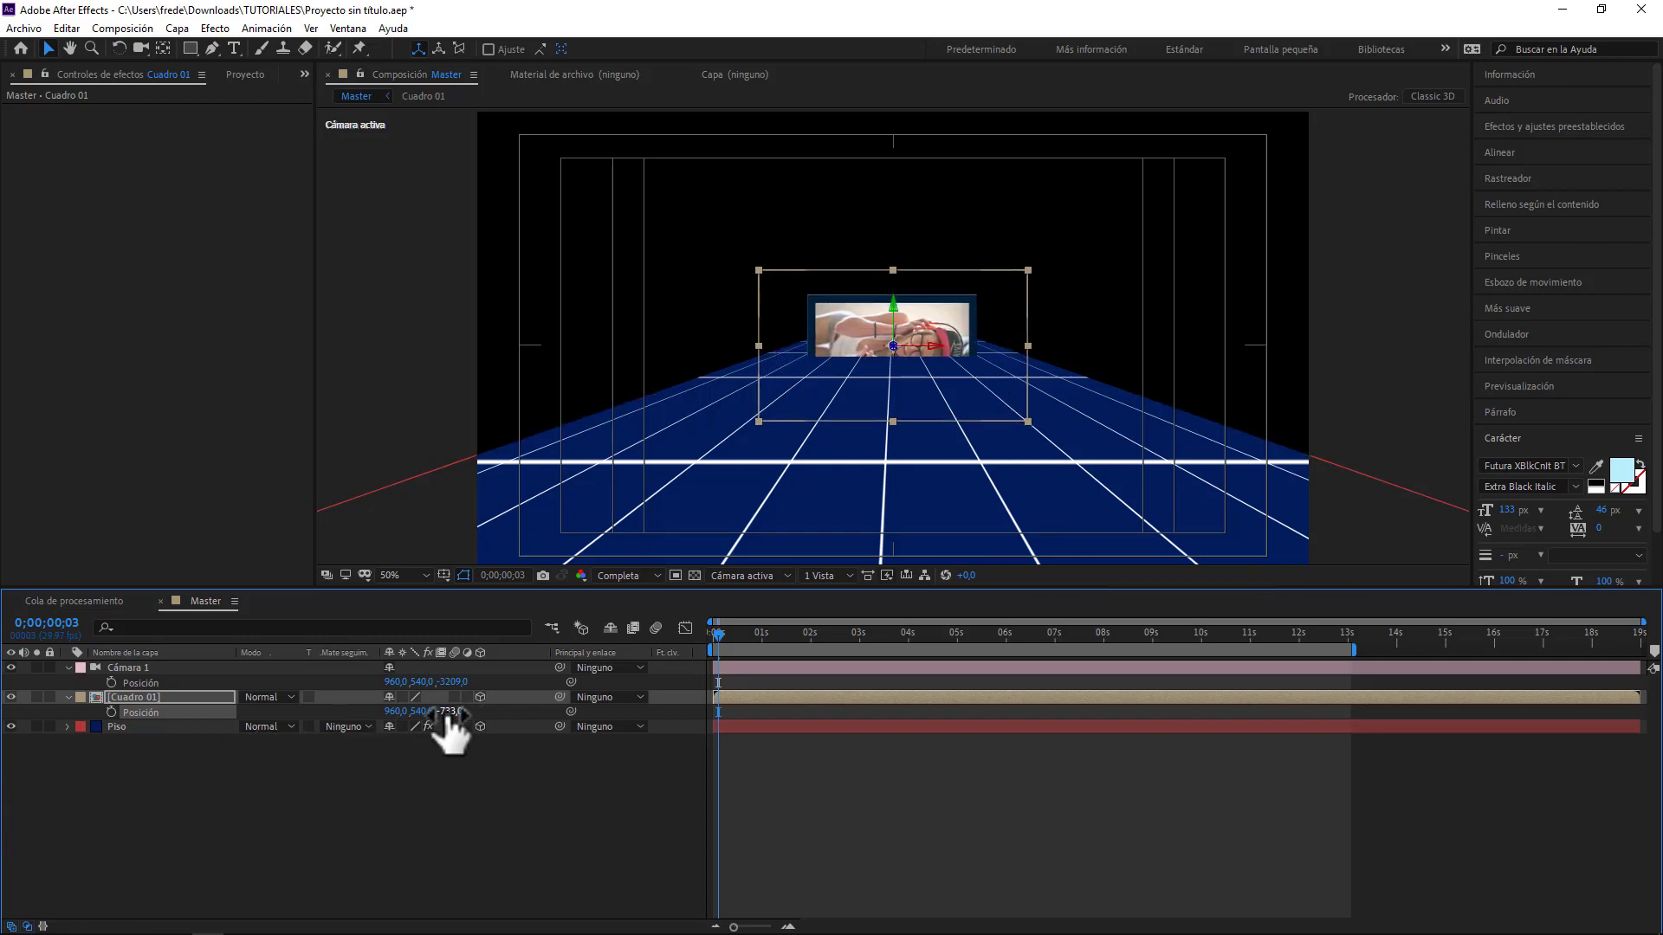
pyautogui.moveTo(445, 711); pyautogui.dragTo(217, 711)
pyautogui.moveTo(5, 931); pyautogui.dragTo(19, 912)
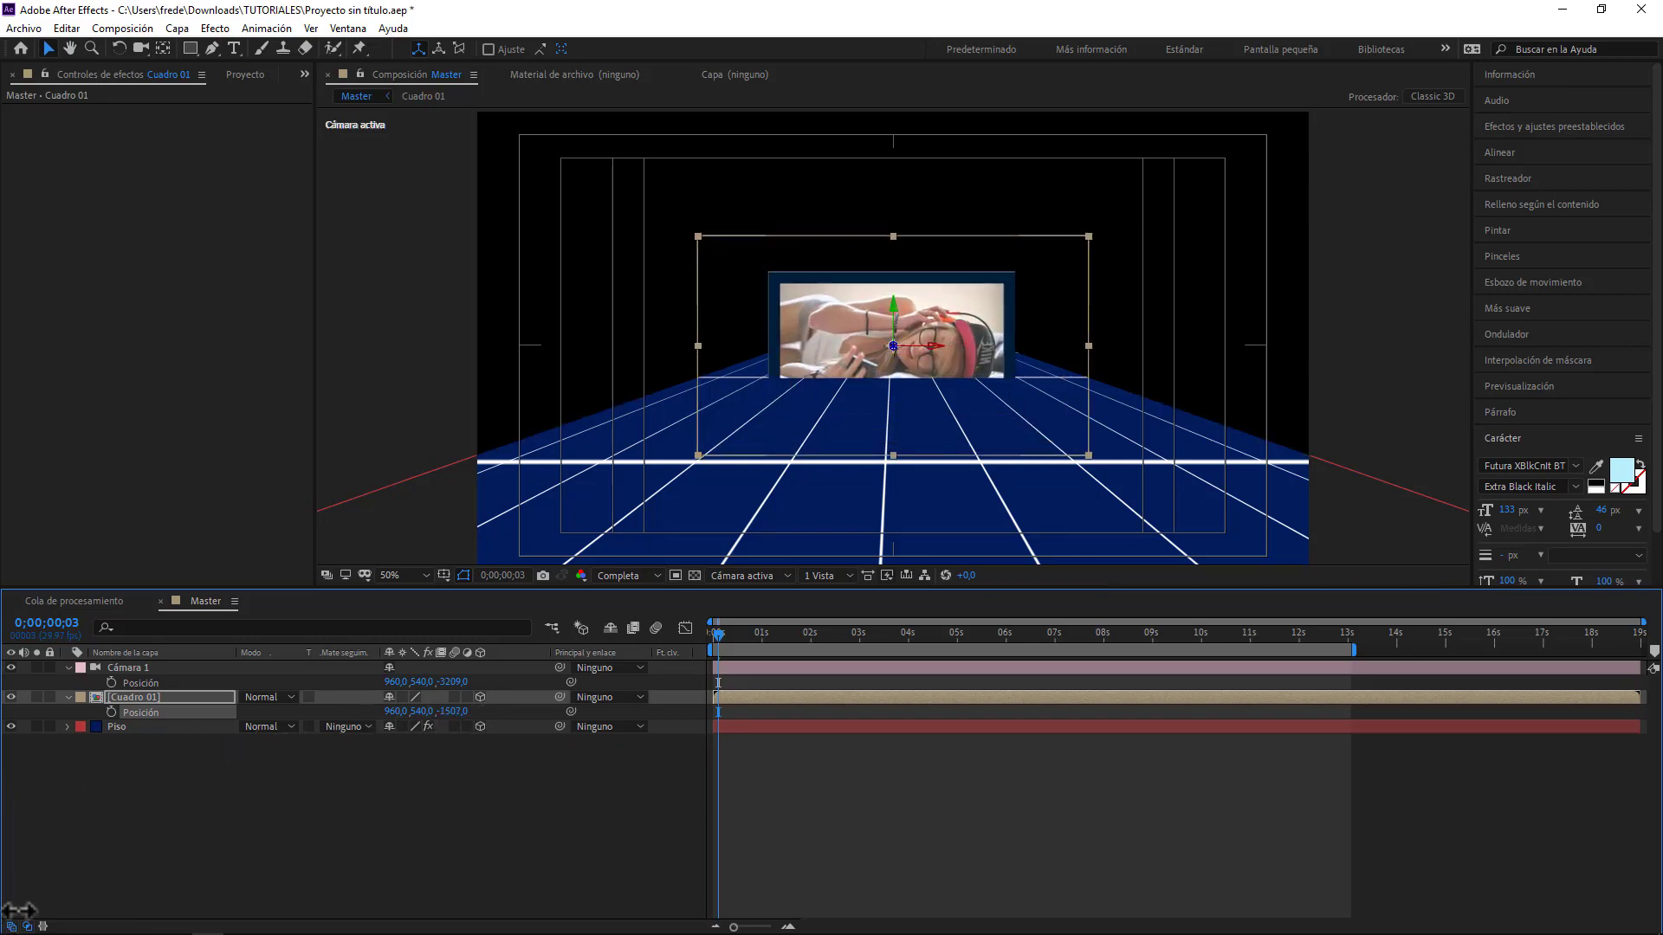
pyautogui.moveTo(447, 711); pyautogui.dragTo(9, 927)
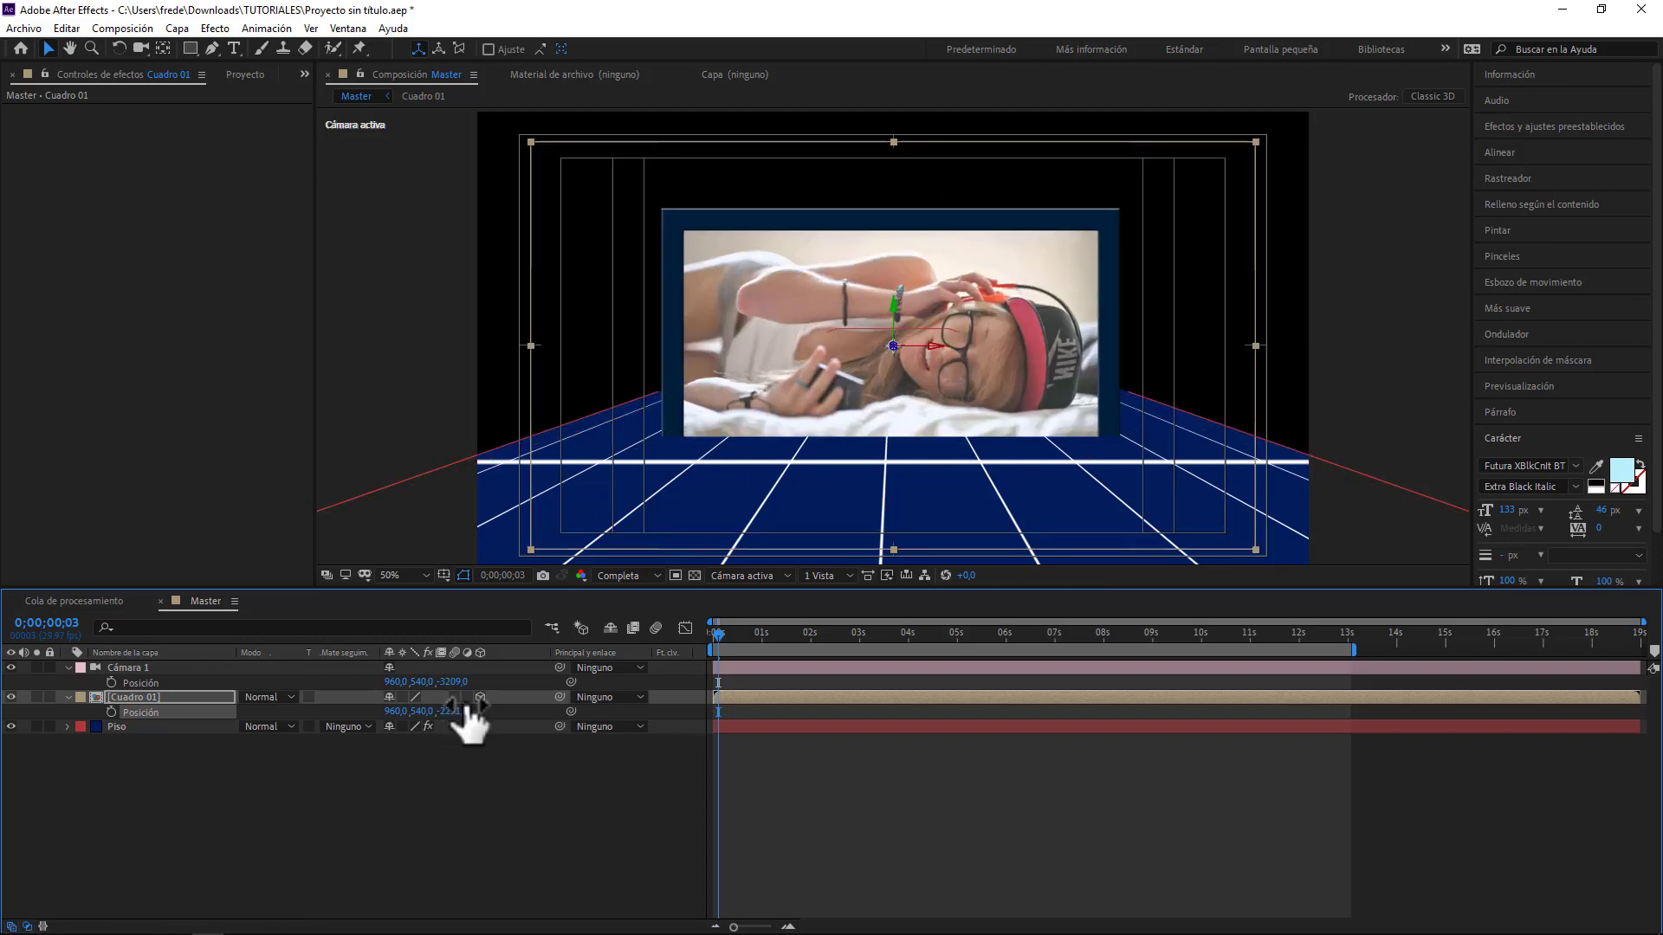
pyautogui.moveTo(450, 711); pyautogui.dragTo(244, 804)
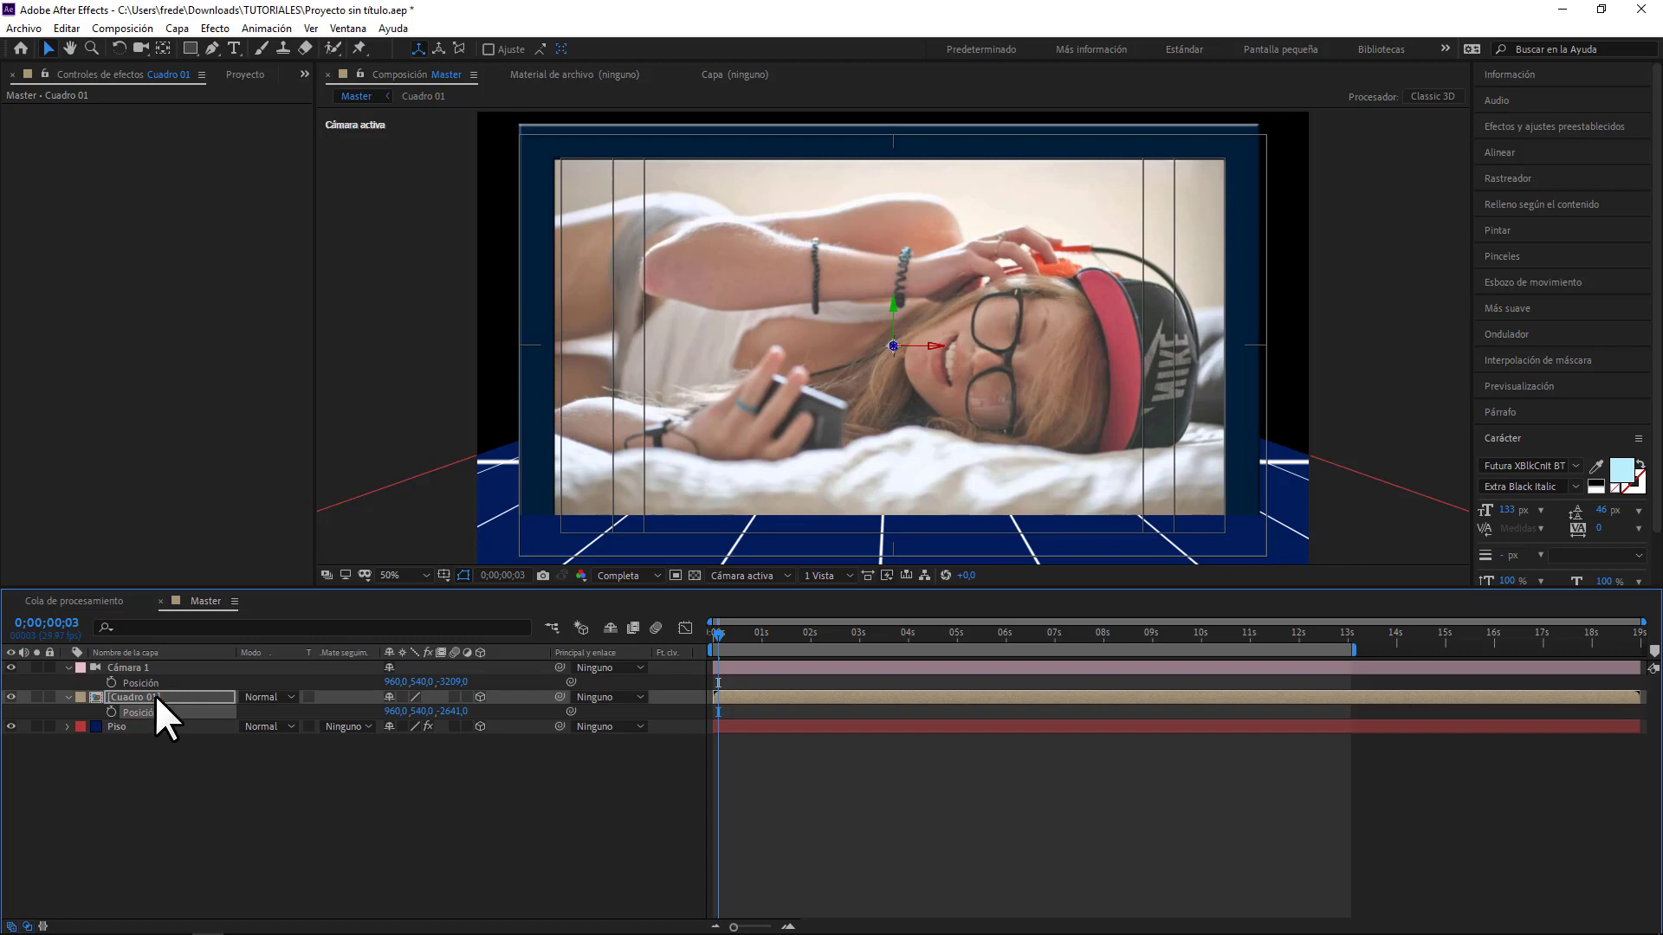
# - Scale Cuadro 01 down to 42% and place it at 506, 640, -2570, beneath Piso in the layer order
pyautogui.press('s')
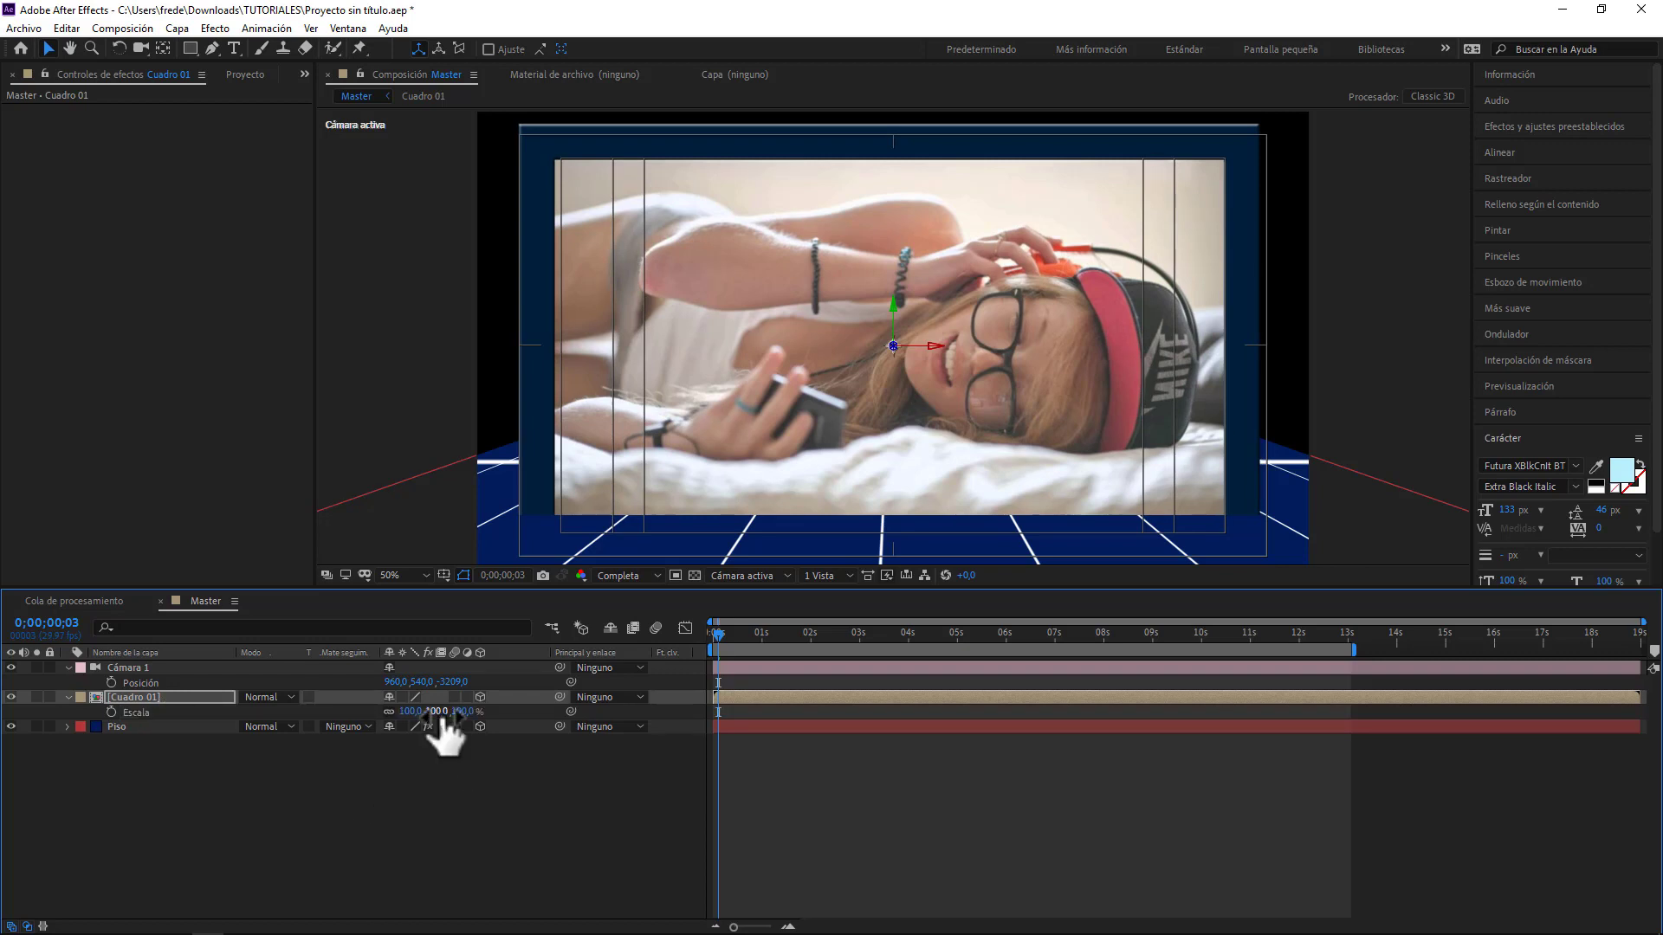
pyautogui.moveTo(438, 711); pyautogui.dragTo(382, 710)
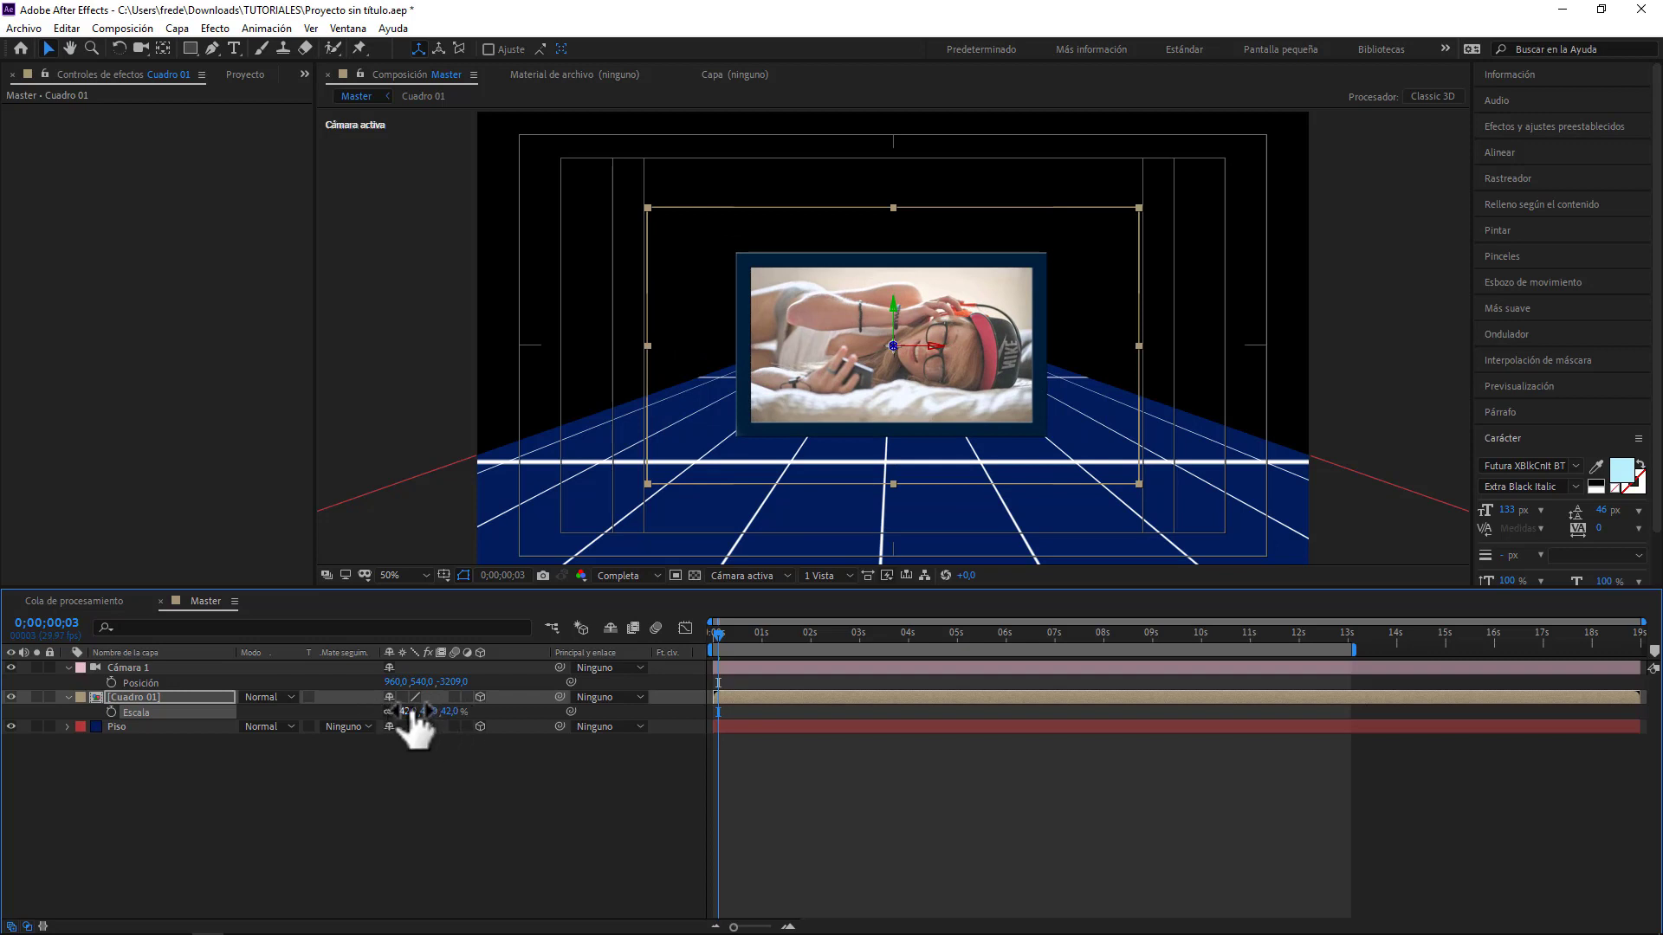
pyautogui.press('p')
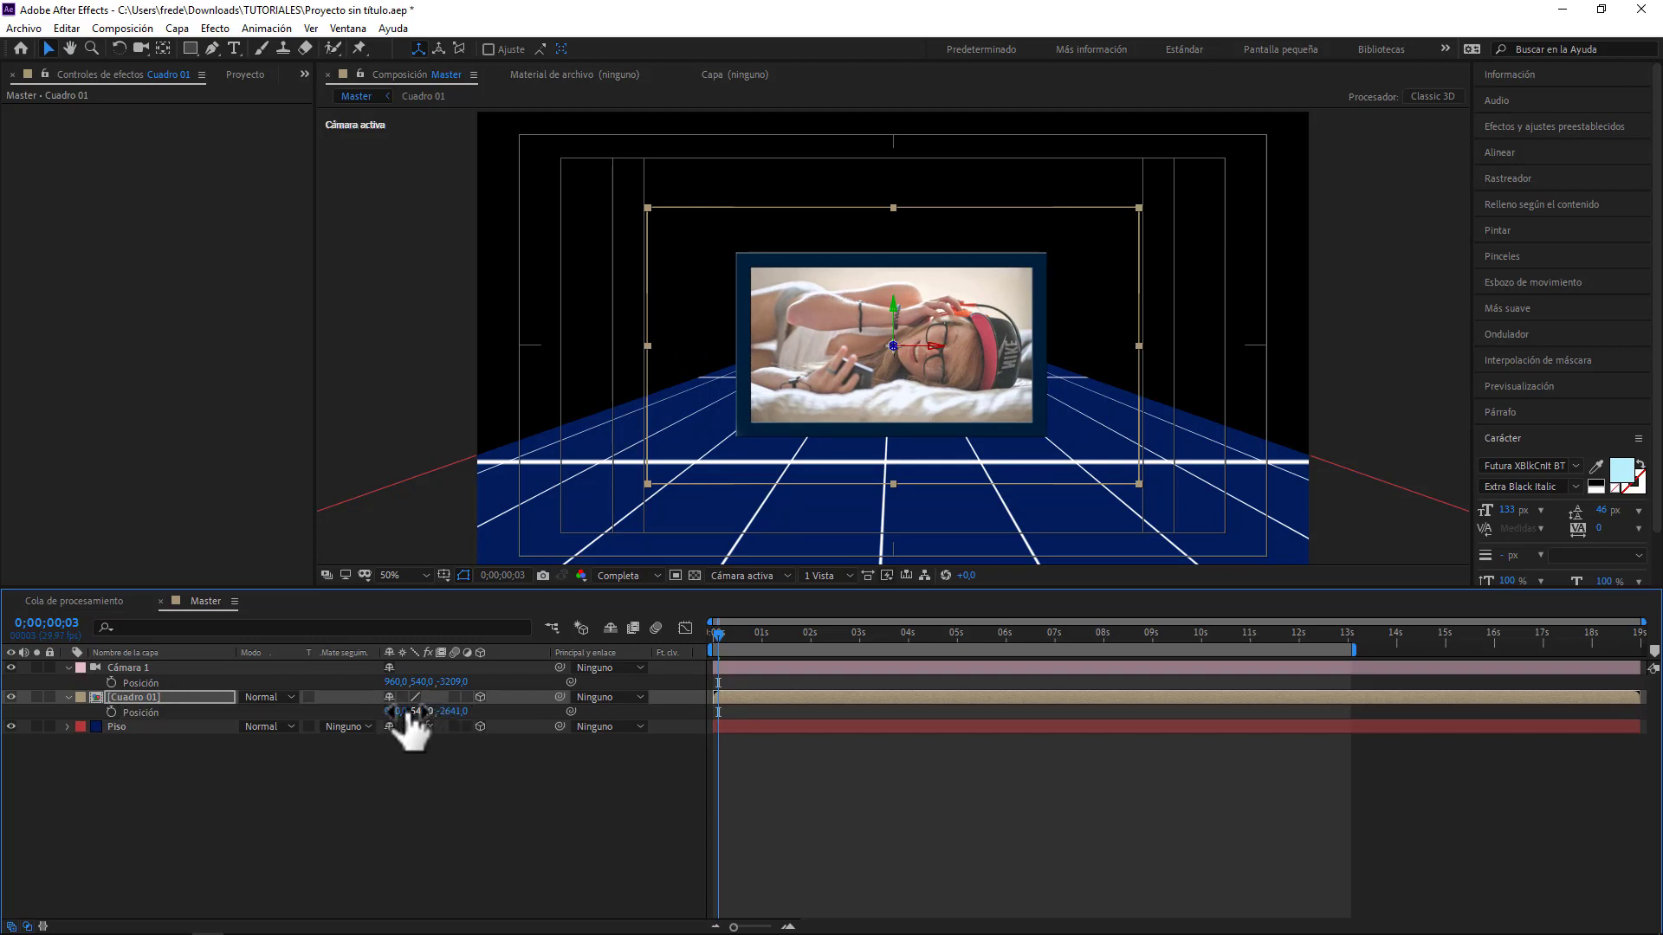
pyautogui.moveTo(395, 711); pyautogui.dragTo(176, 751)
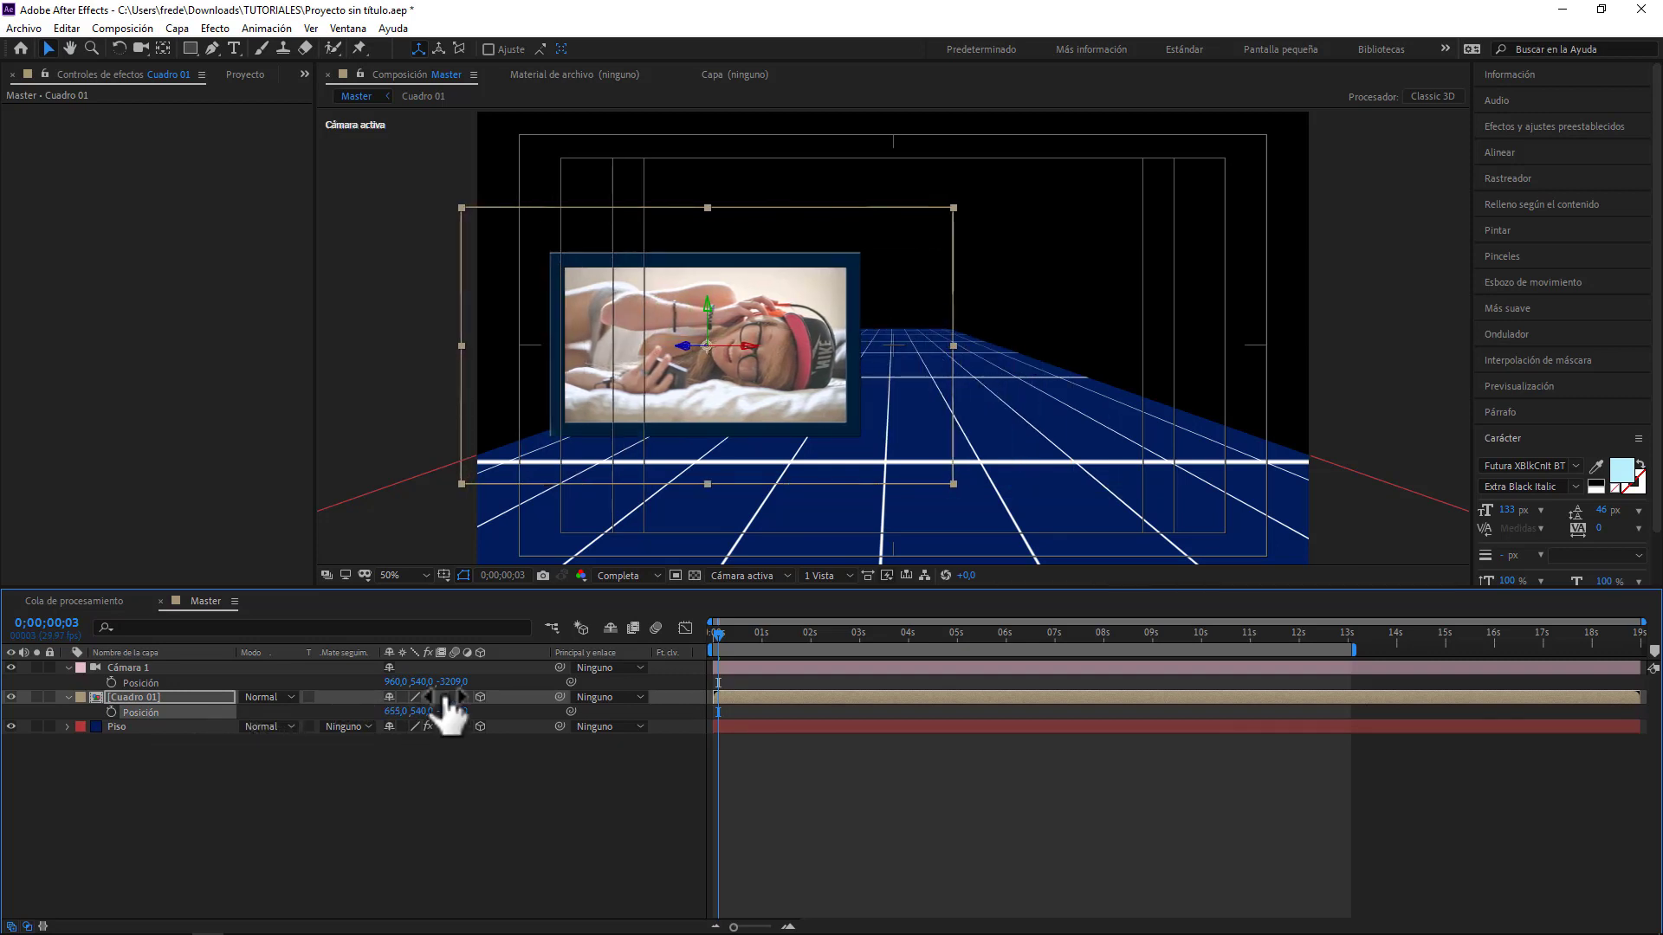
pyautogui.moveTo(452, 711); pyautogui.dragTo(373, 727)
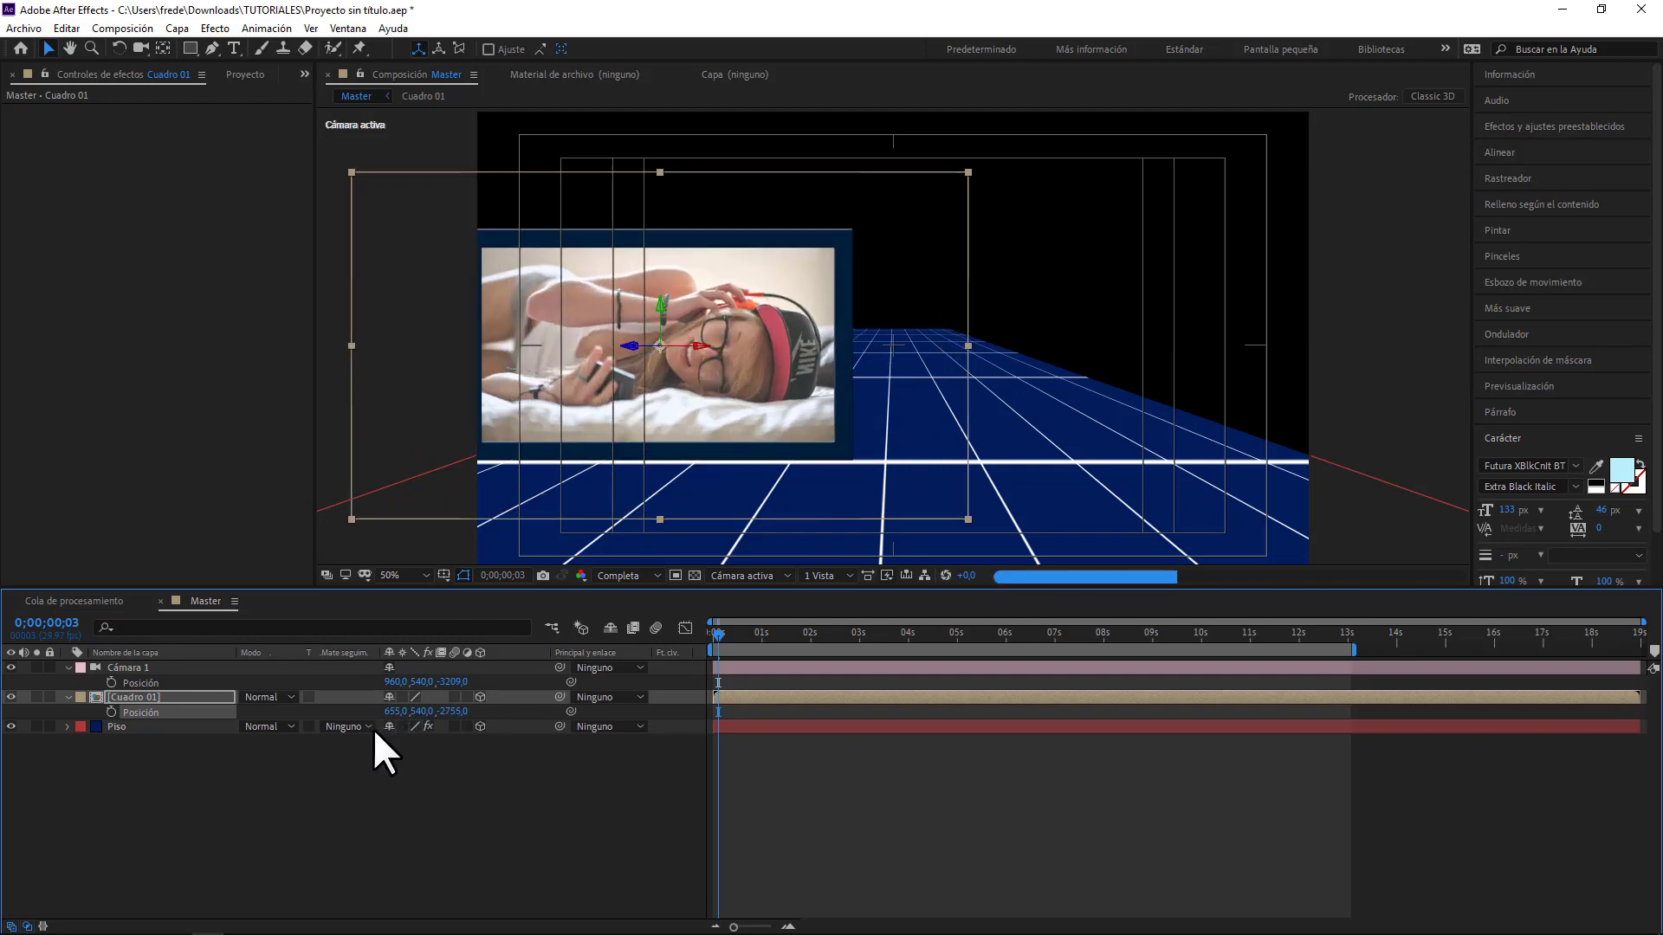
pyautogui.moveTo(450, 682)
pyautogui.mouseDown()
pyautogui.moveTo(425, 690)
pyautogui.moveTo(438, 688)
pyautogui.mouseUp()
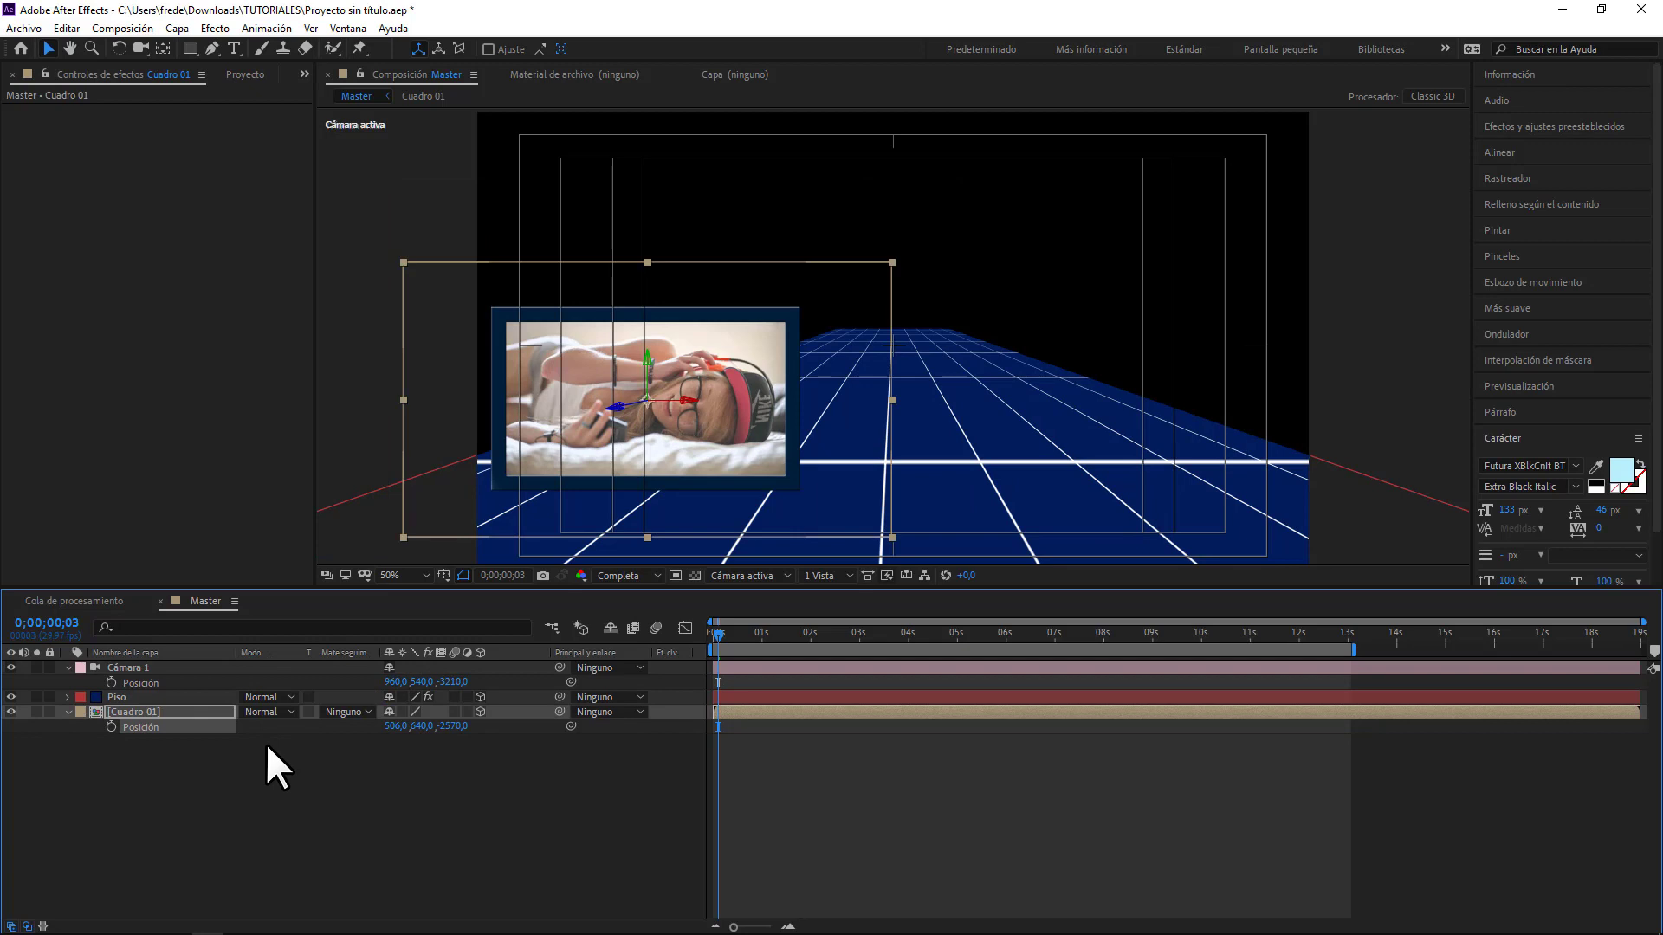
# - Set the Y rotation of Cuadro 01 to -4° and deselect the layer
pyautogui.press('r')
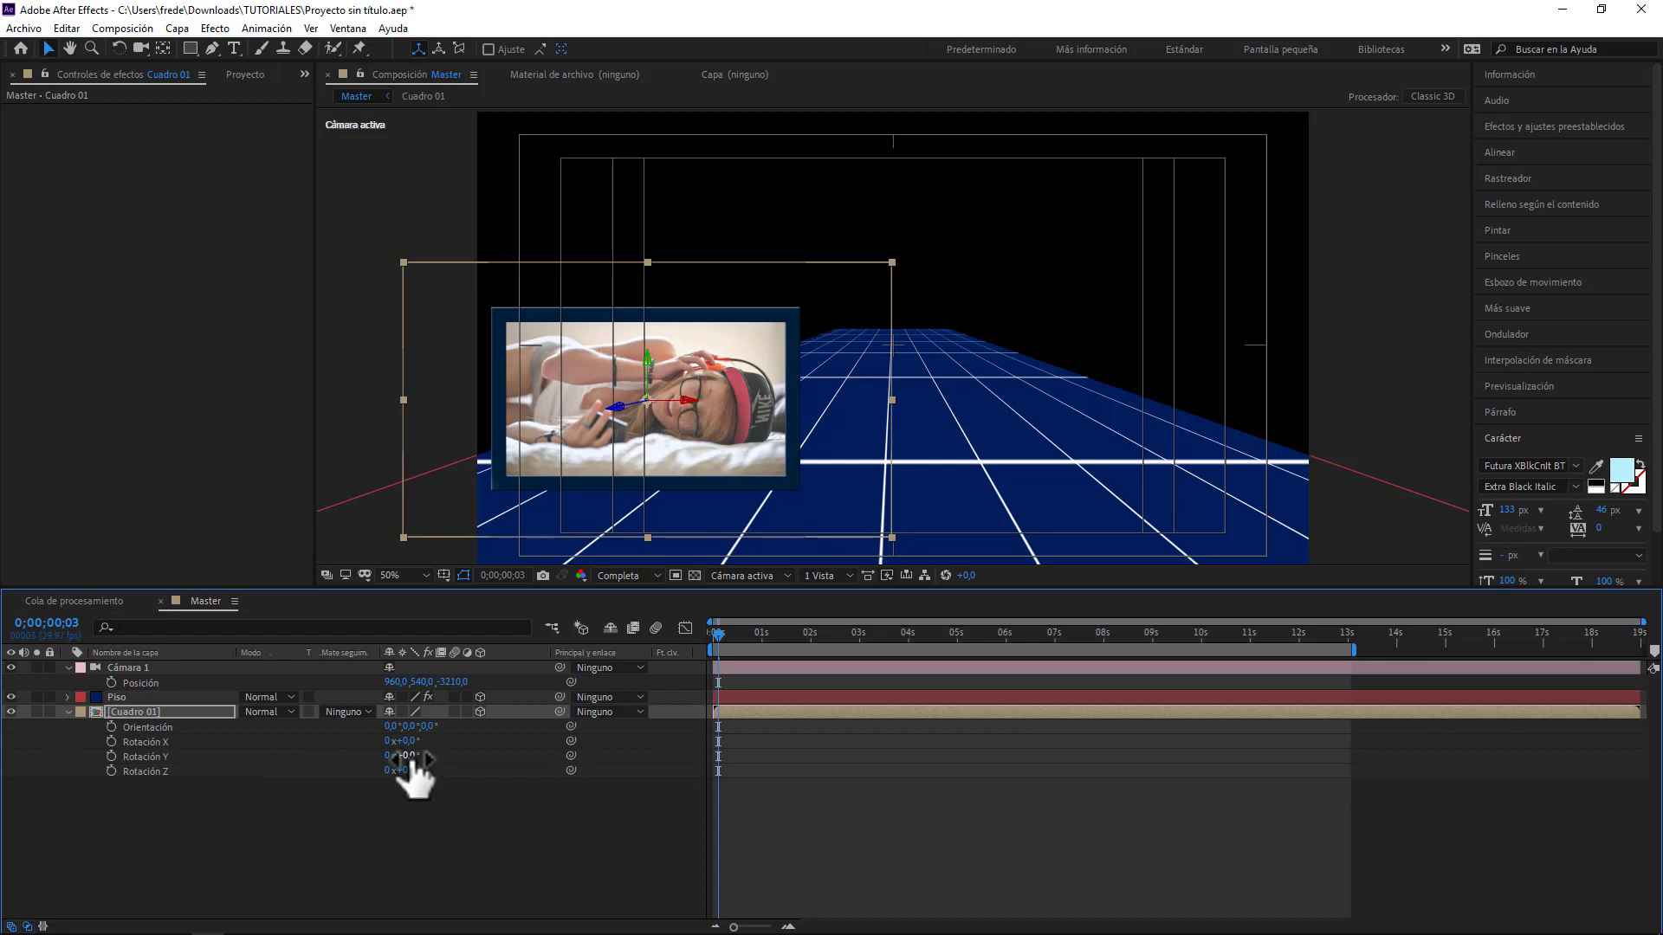
pyautogui.moveTo(407, 761); pyautogui.dragTo(409, 759)
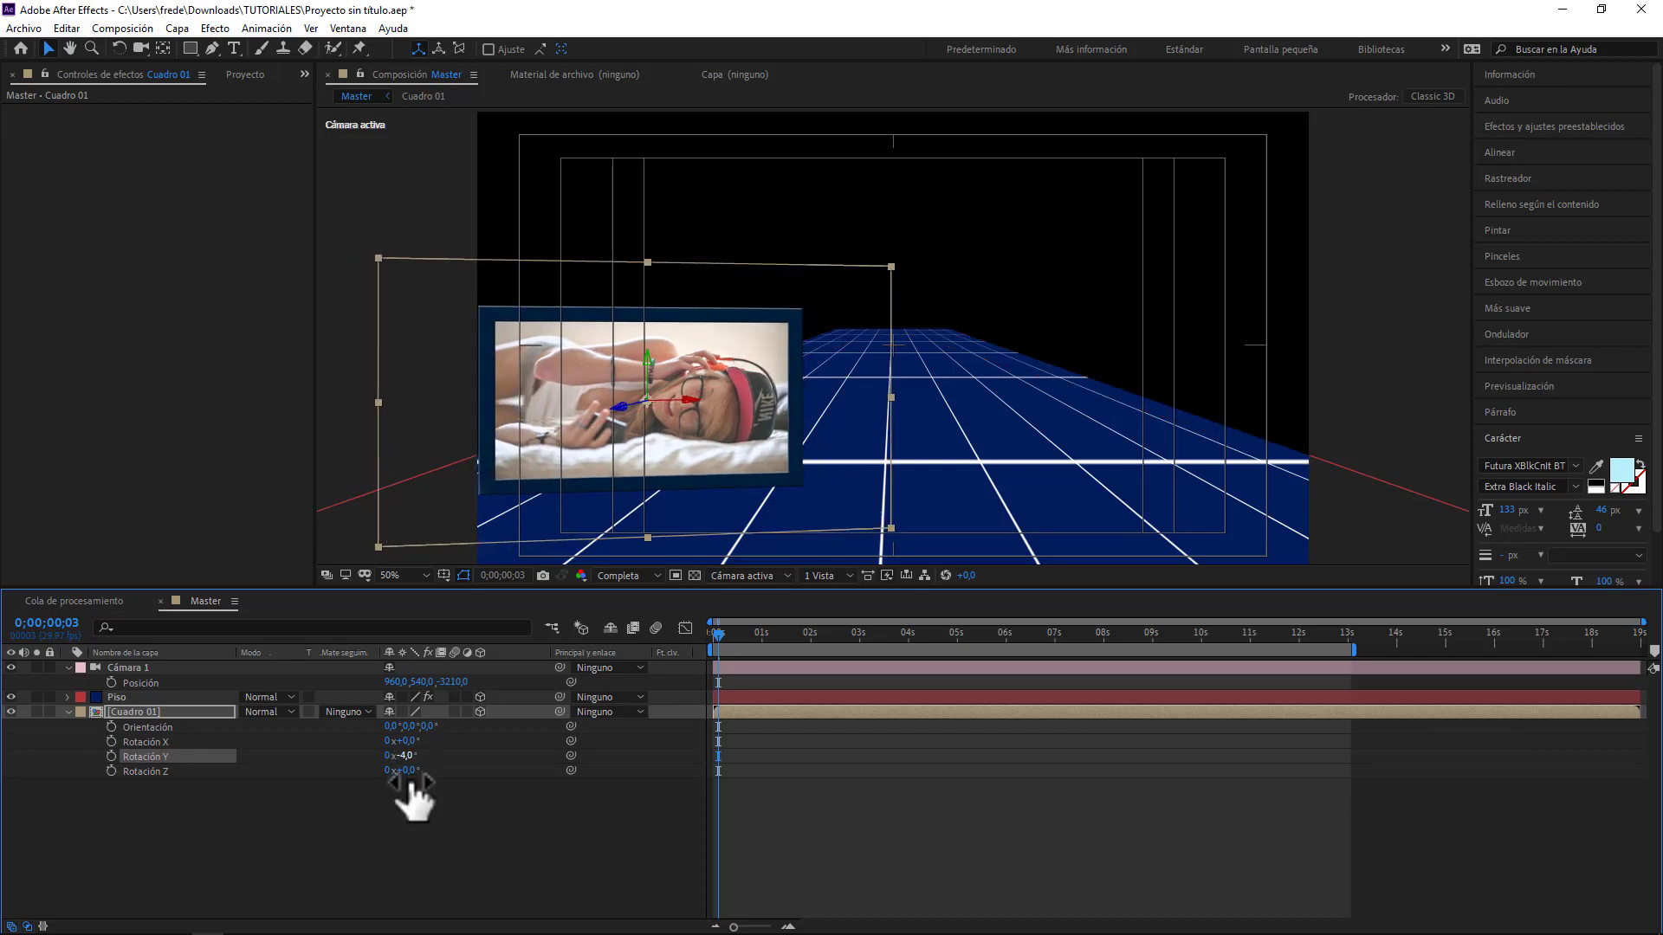
pyautogui.click(417, 846)
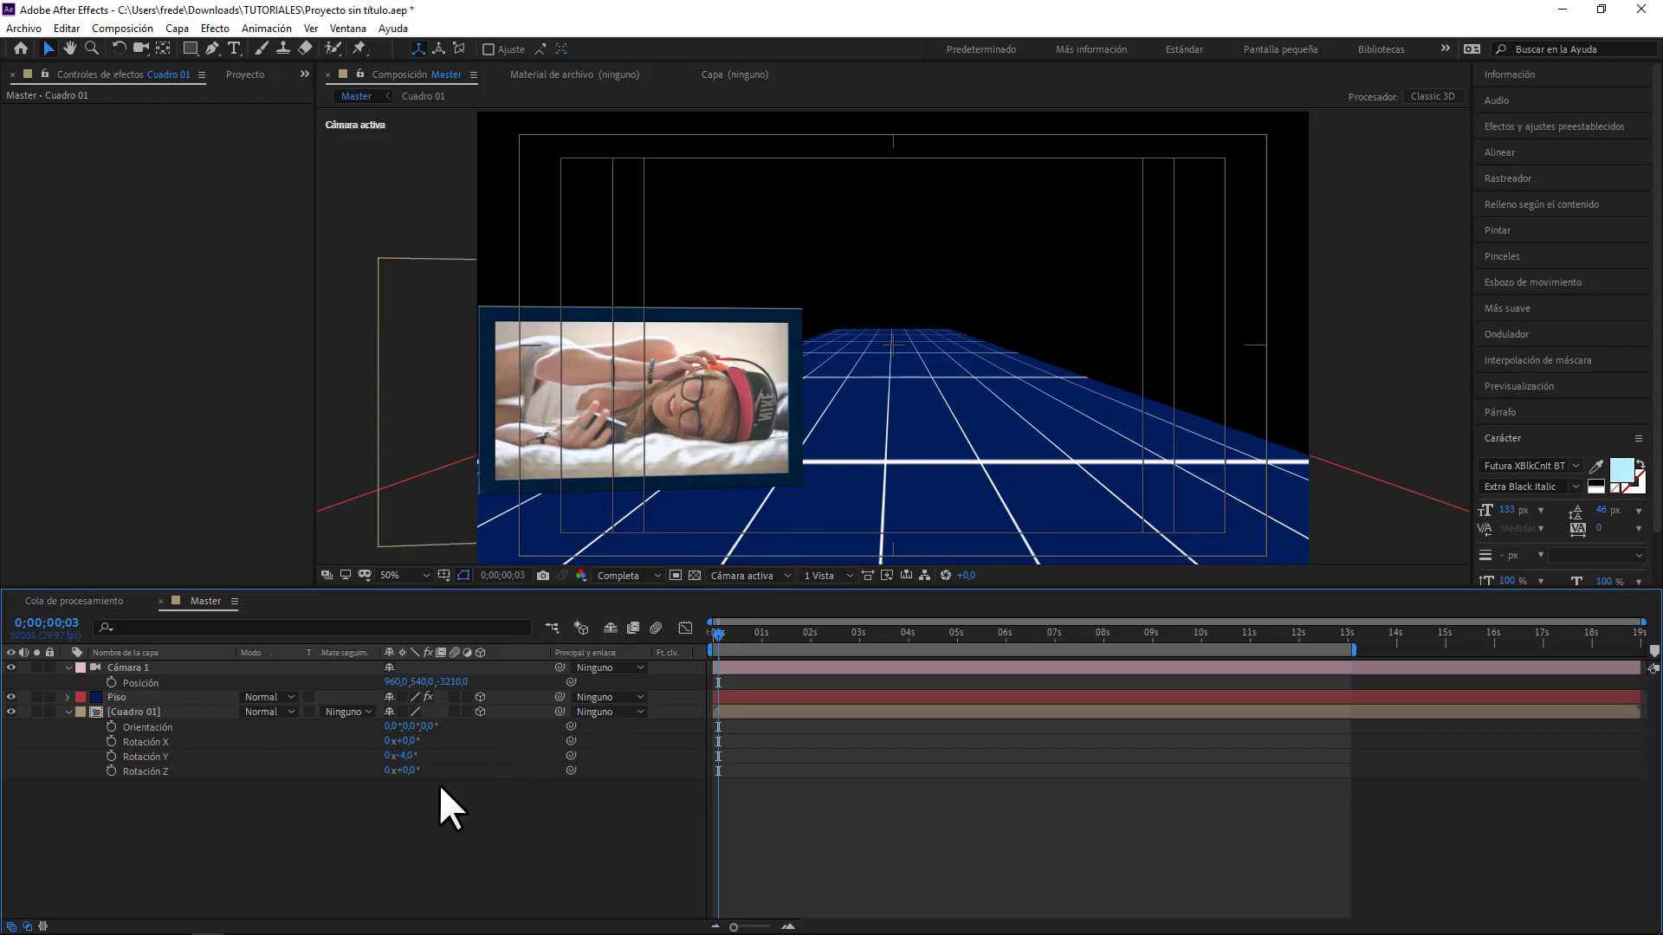
# - Collapse the Cuadro 01 layer's rotation properties and duplicate the Cuadro 01 composition in the project
pyautogui.click(67, 712)
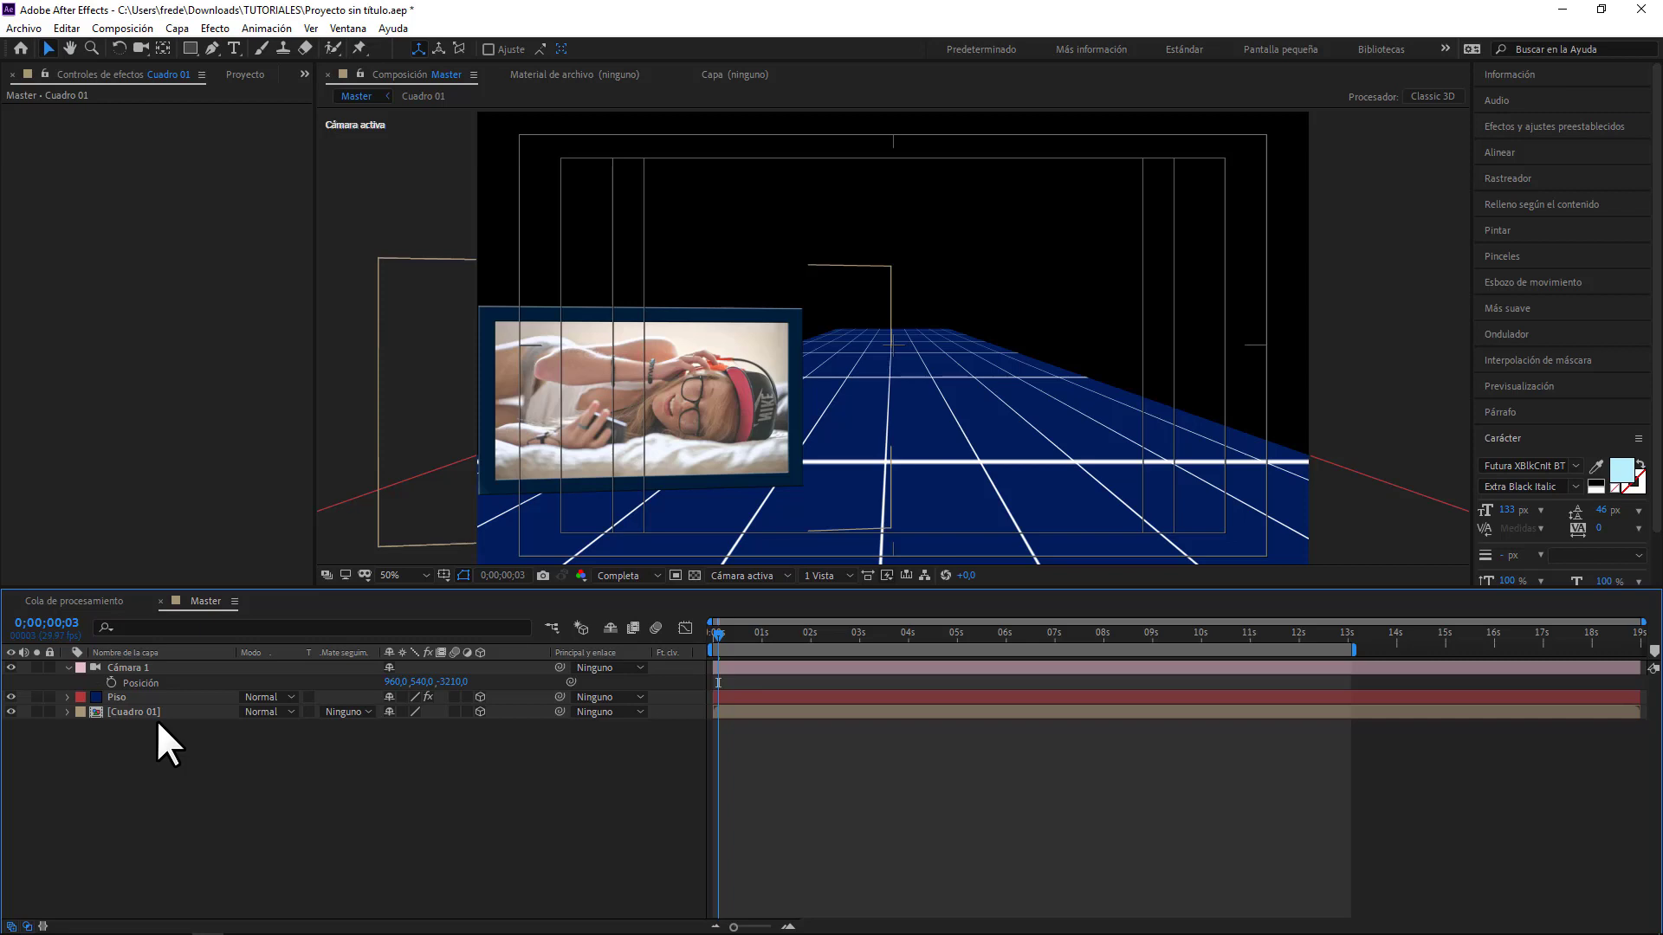
pyautogui.click(132, 708)
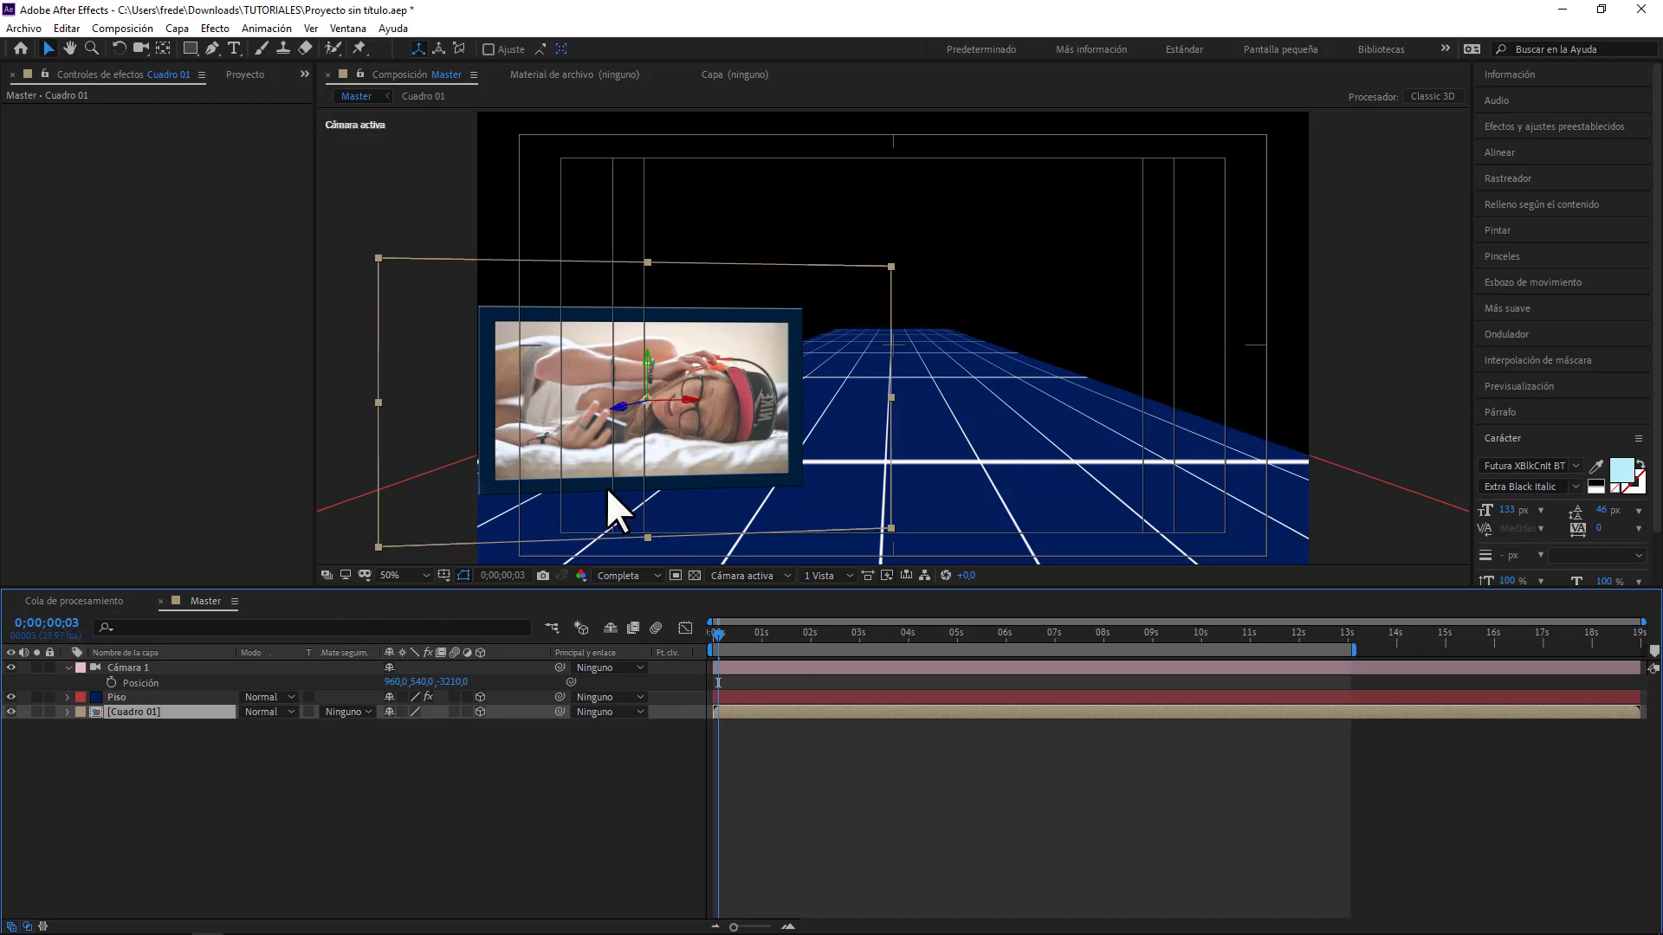
pyautogui.click(250, 79)
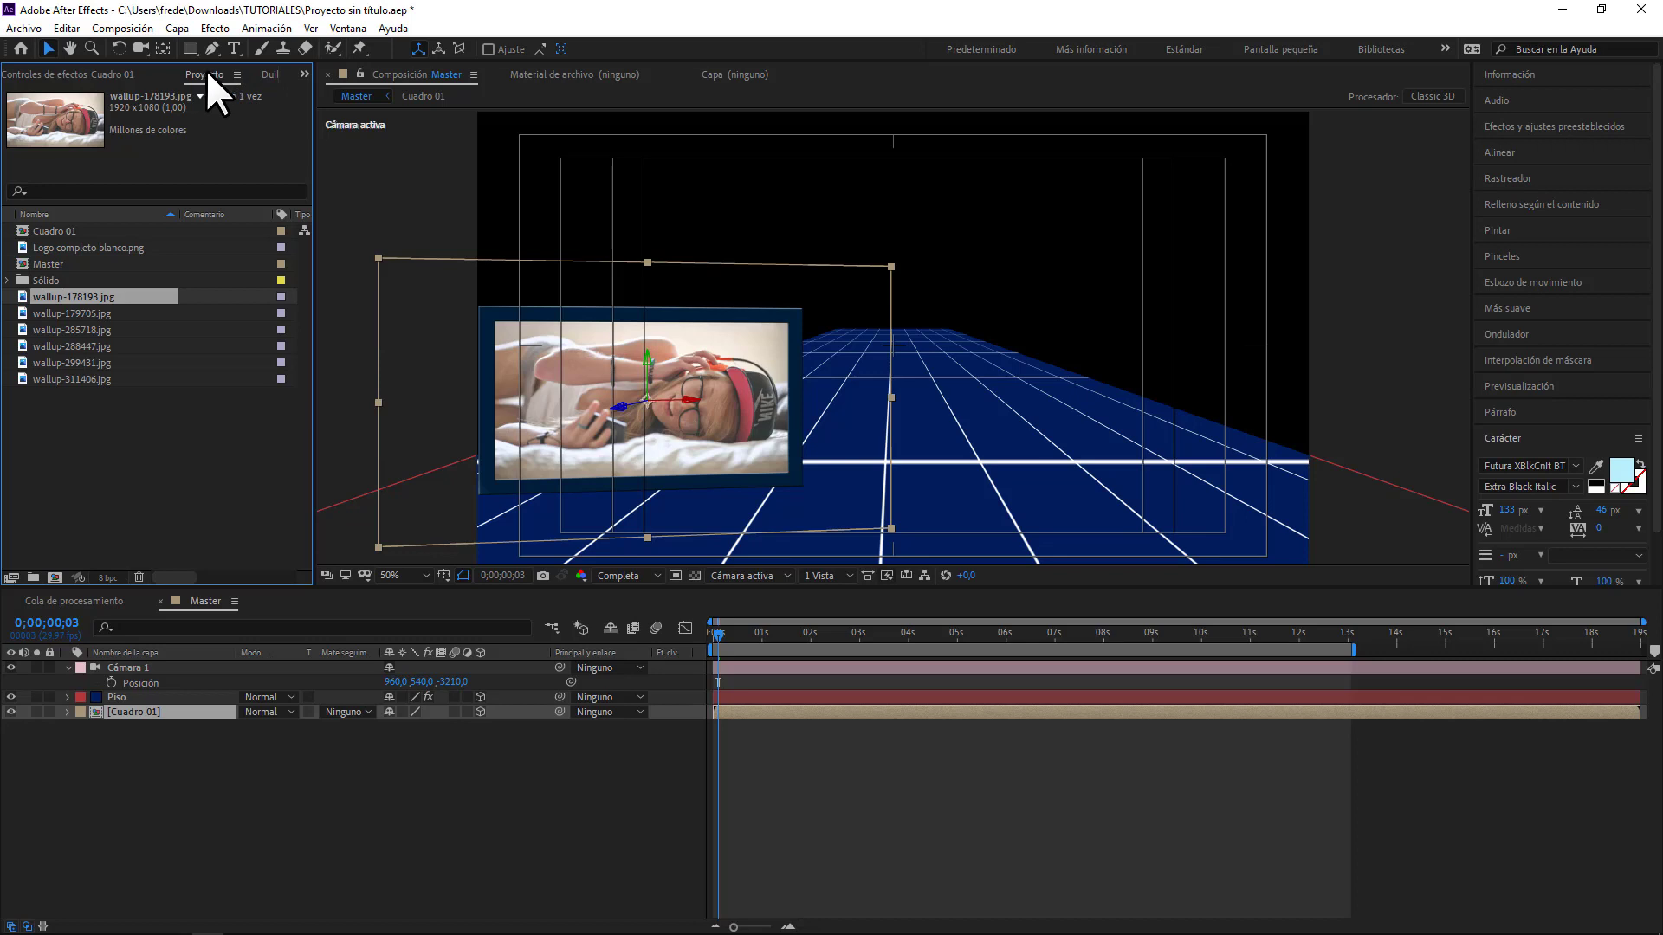
pyautogui.click(52, 230)
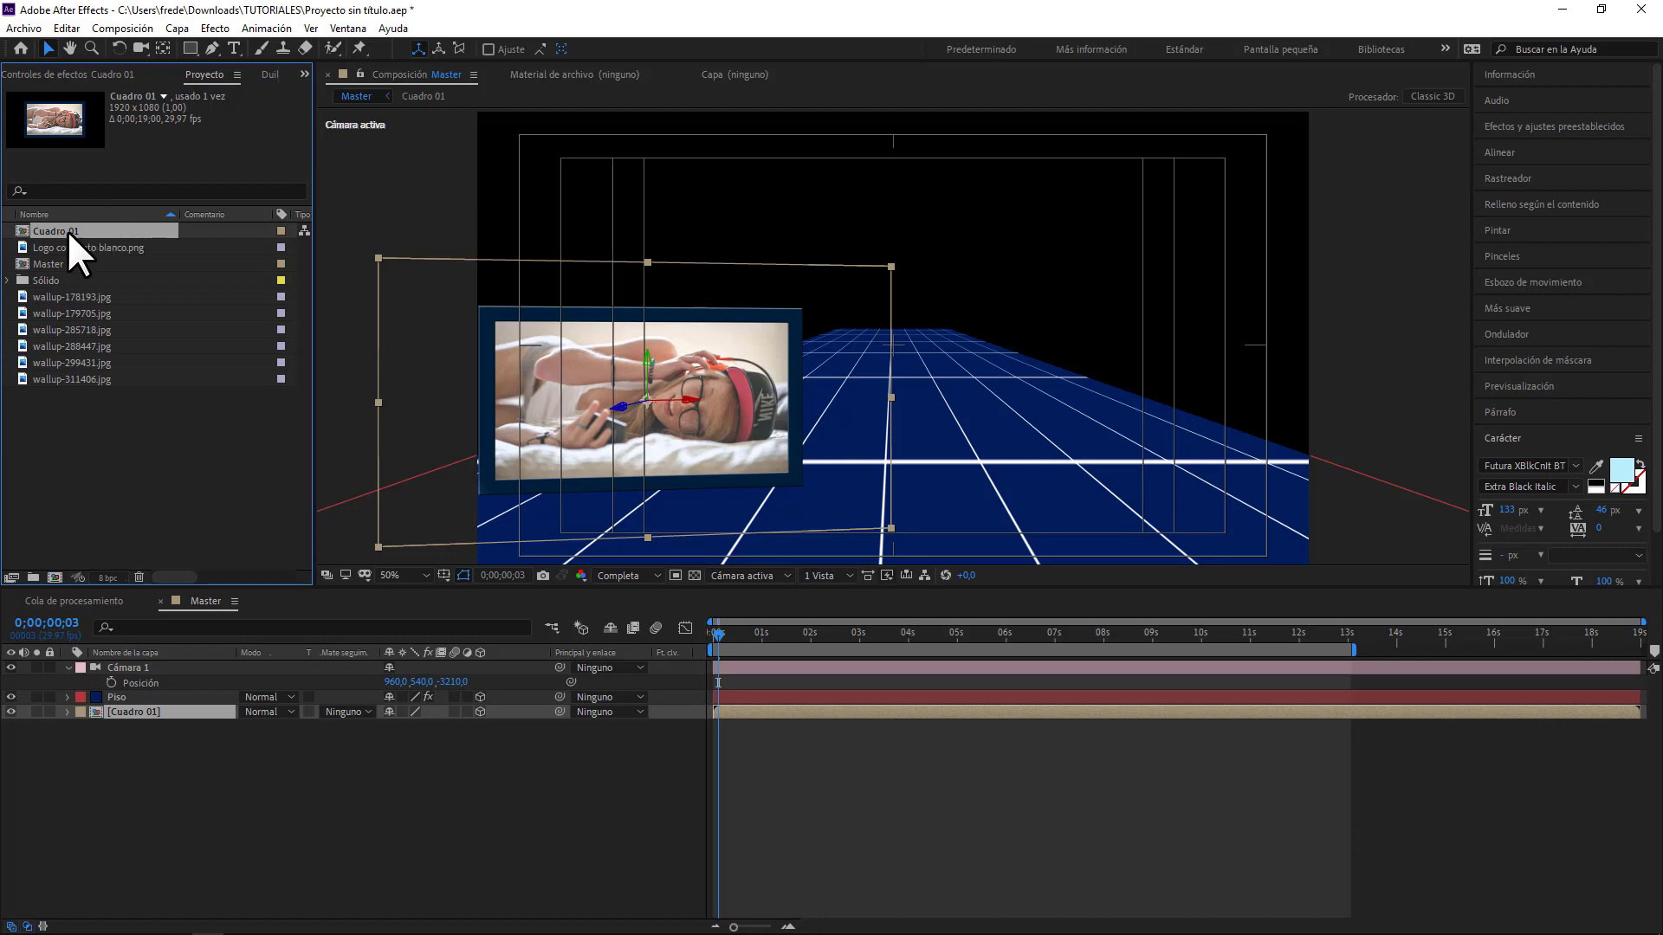
pyautogui.hotkey('ctrl', 'd')
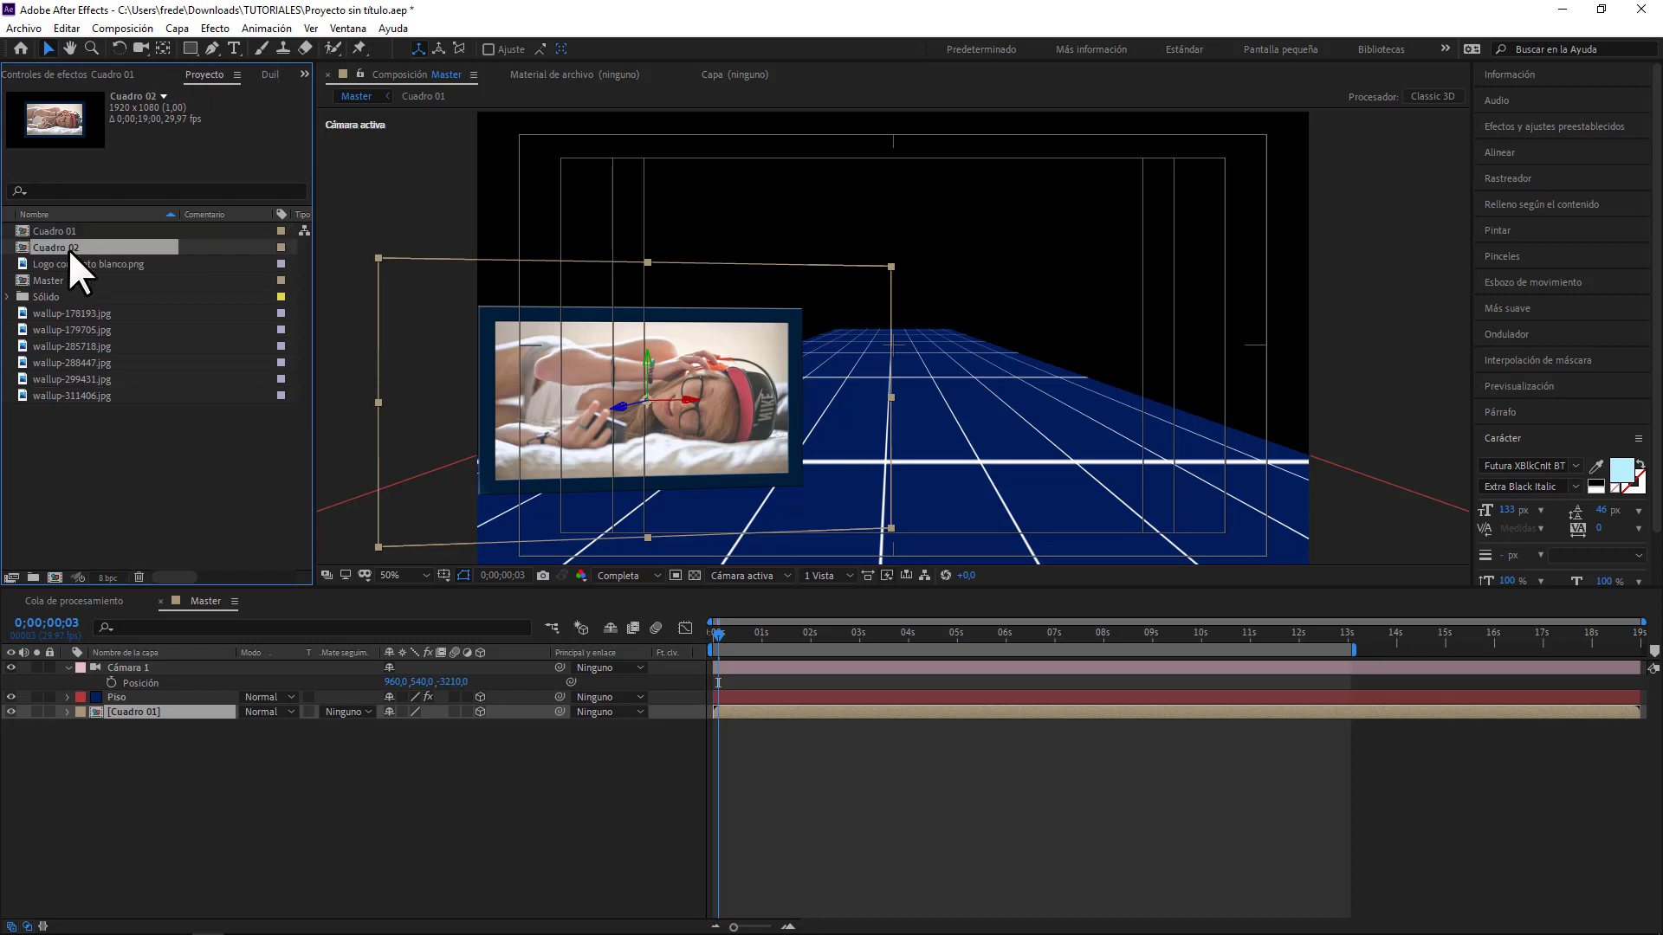
# - Add the Cuadro 02 composition to Master between Piso and Cuadro 01 and make it a 3D layer
pyautogui.click(73, 476)
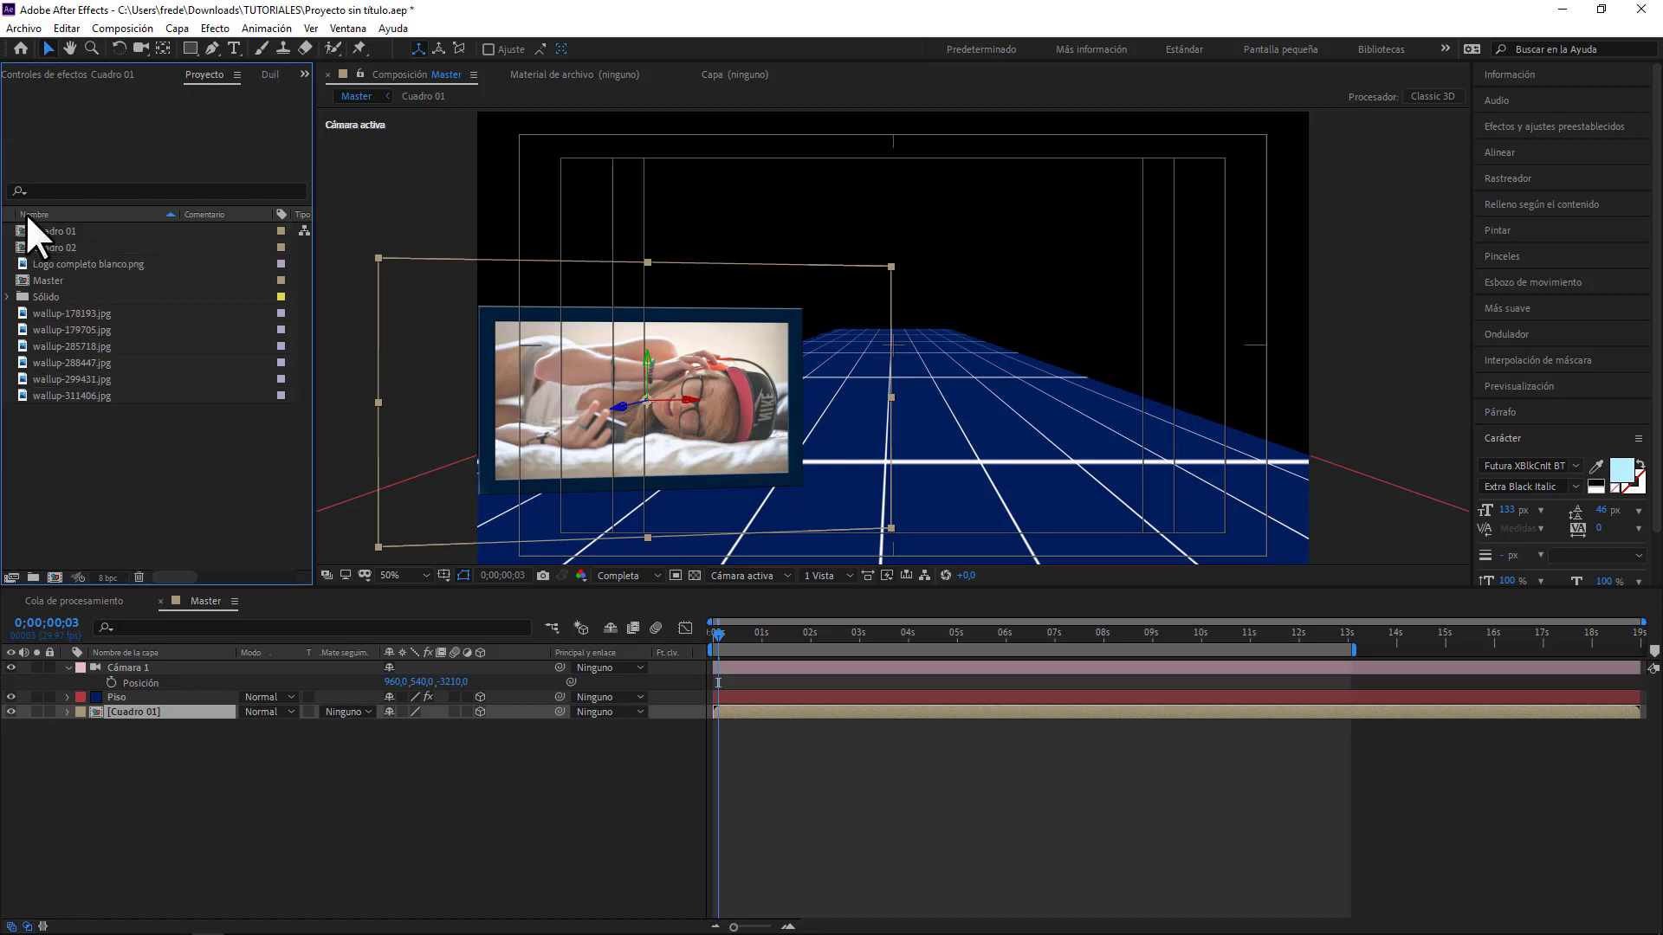
pyautogui.click(59, 251)
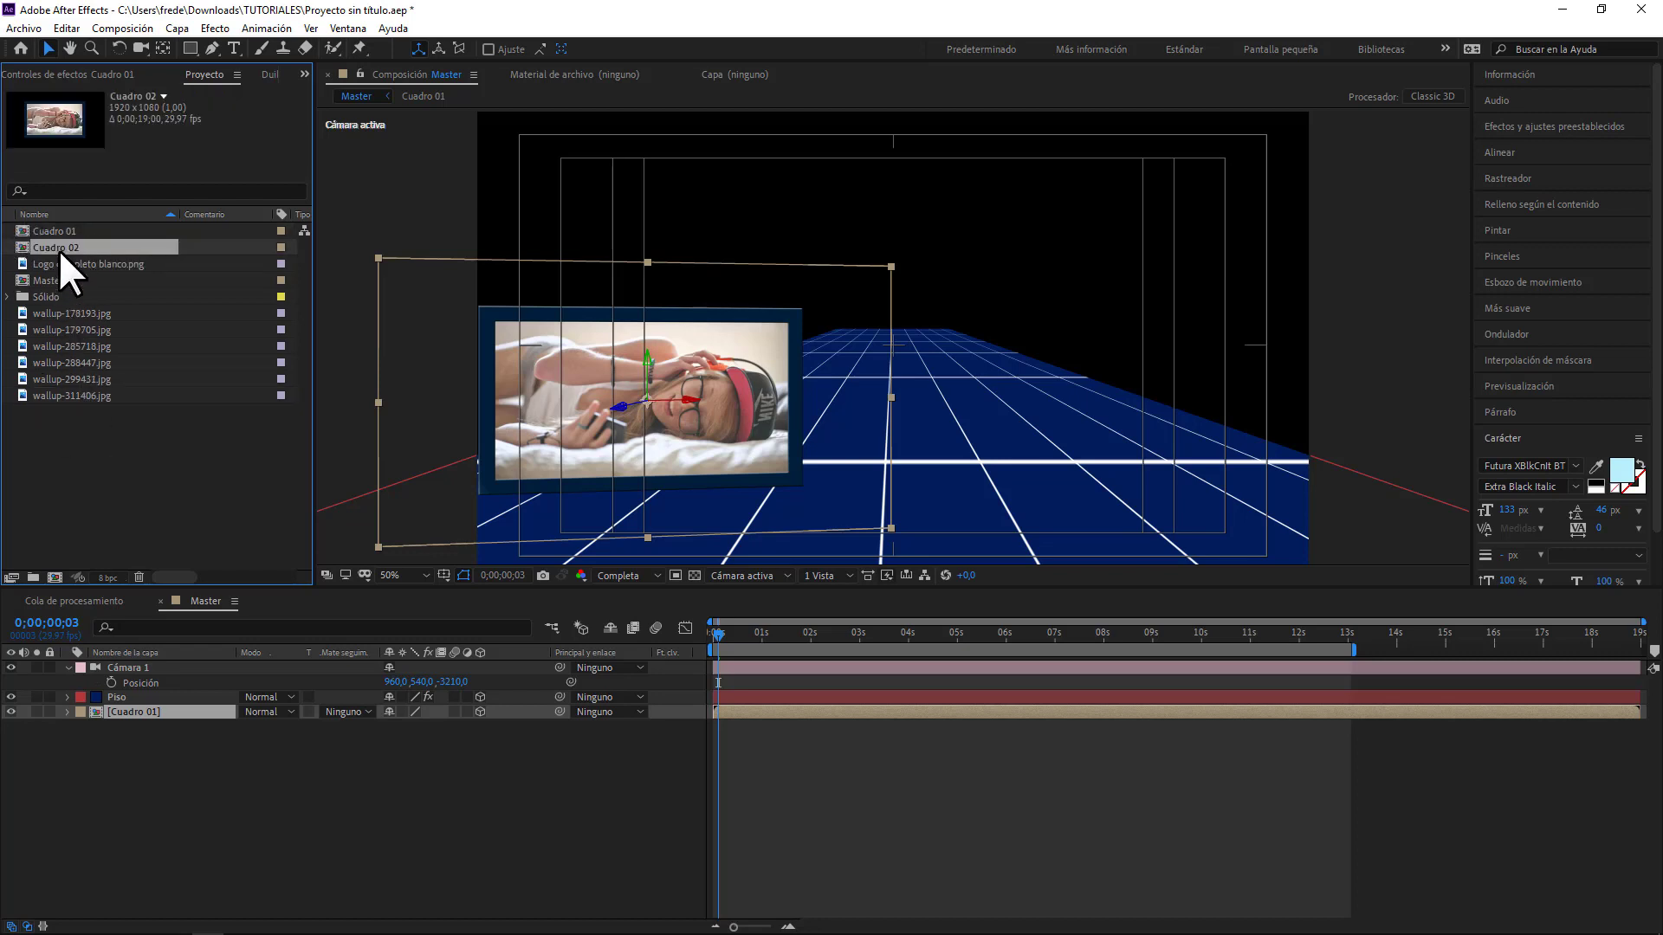
pyautogui.moveTo(61, 247); pyautogui.dragTo(146, 695)
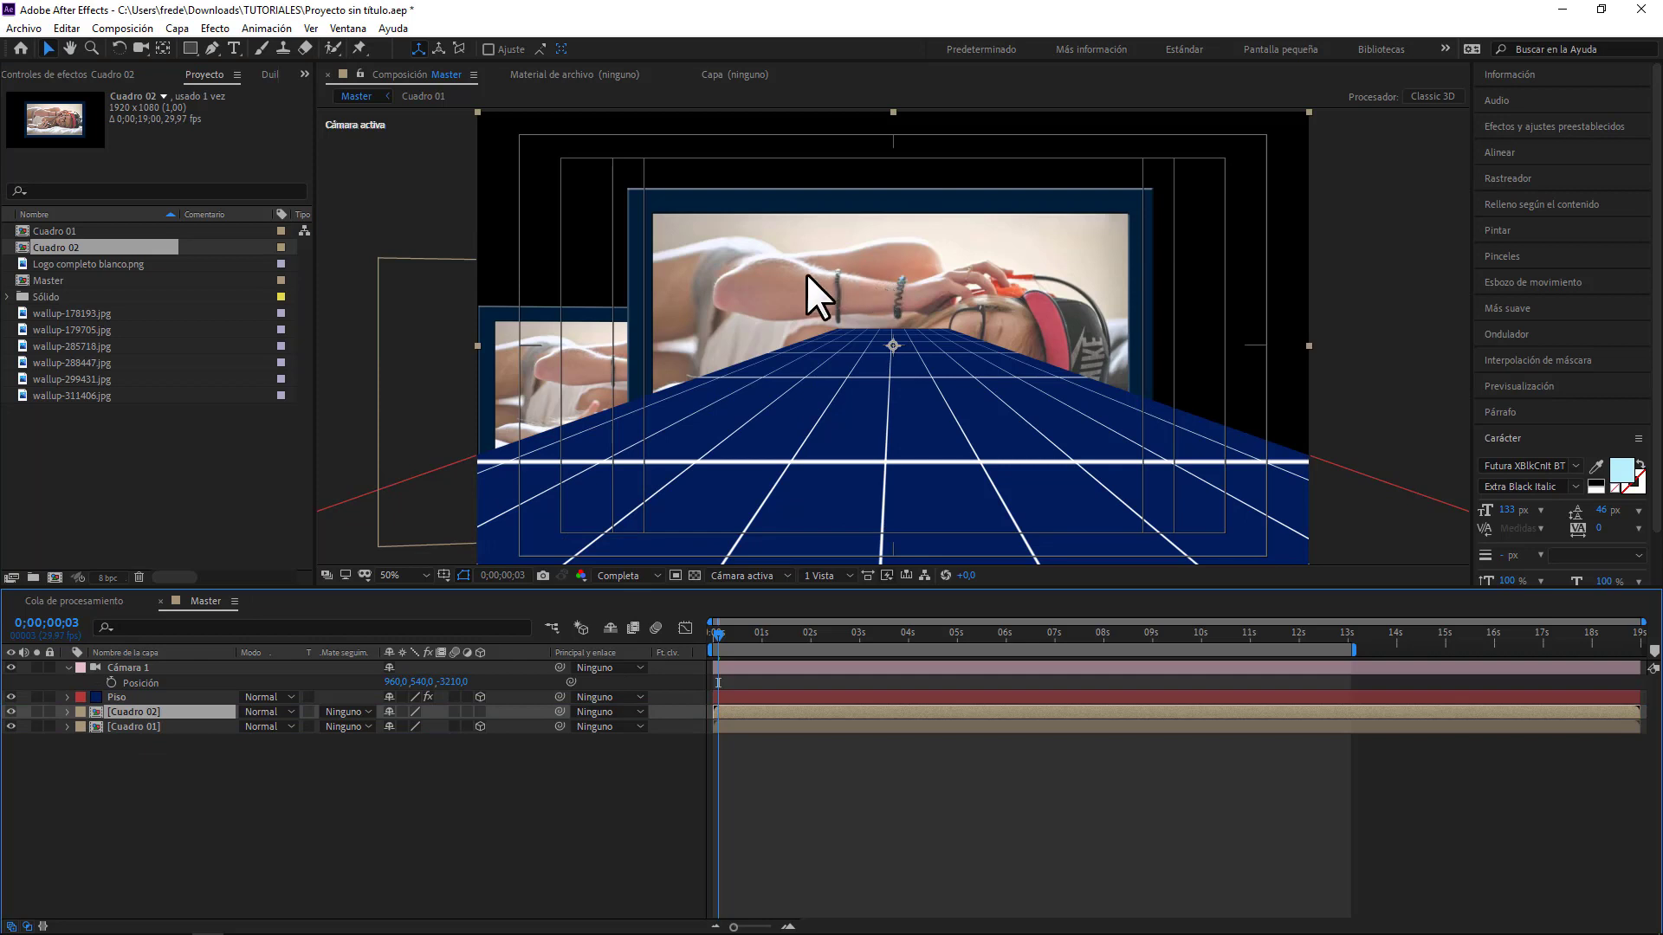
pyautogui.click(480, 711)
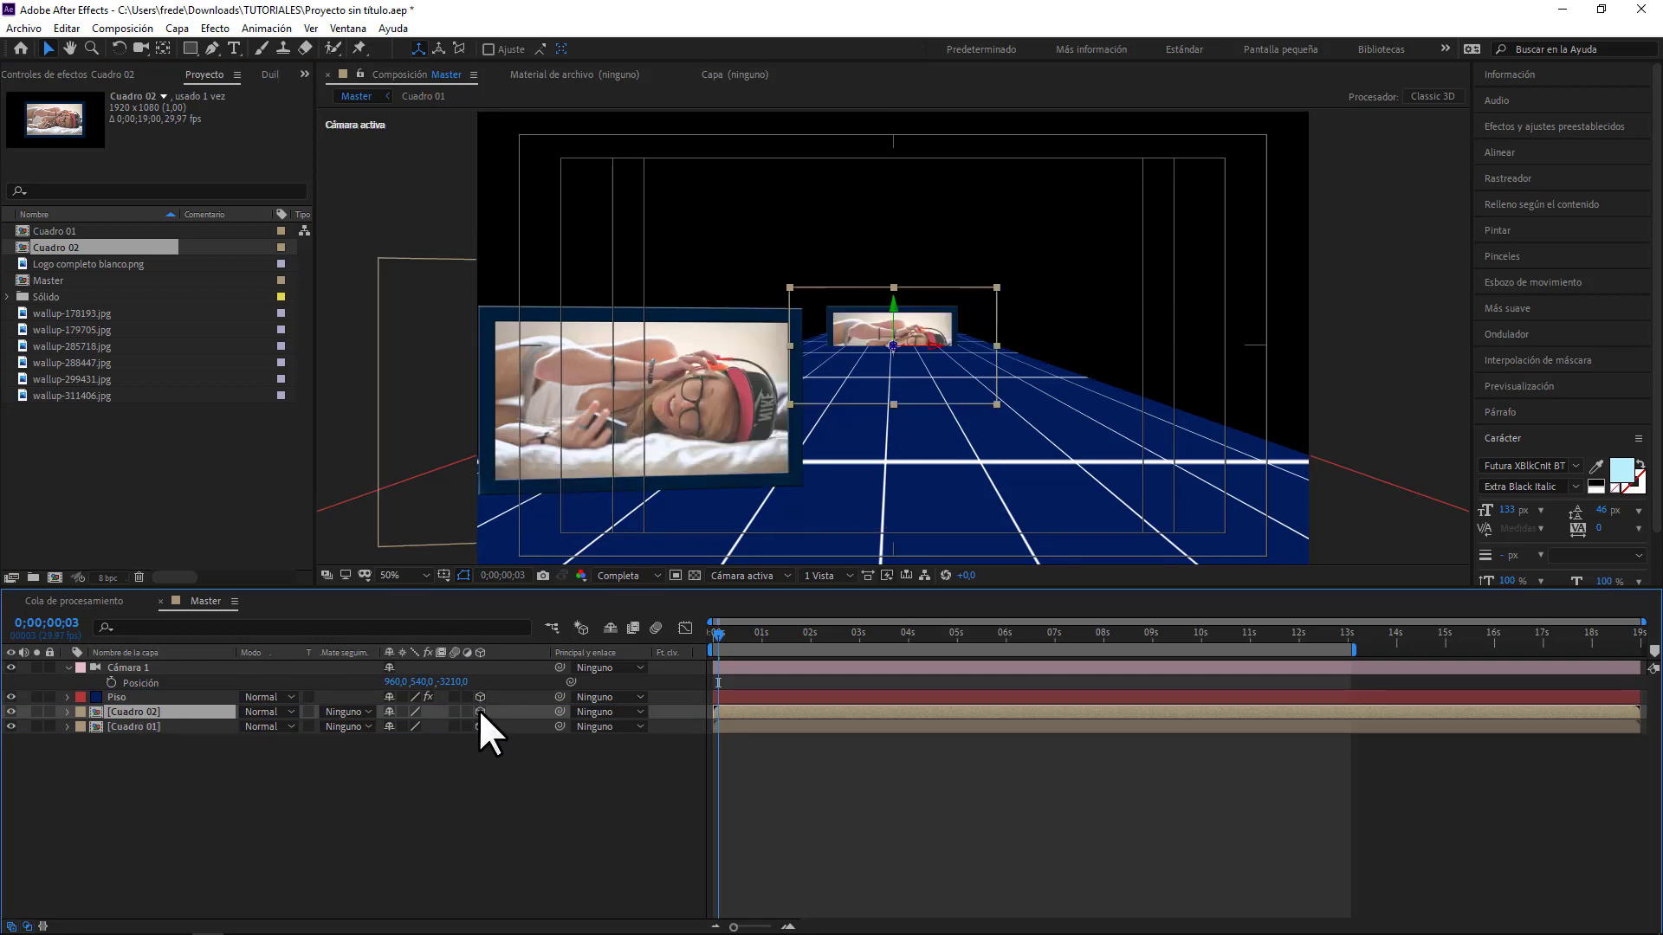
# - Copy all of Cuadro 01's transform values onto Cuadro 02 and shift Cuadro 02 to an X position of 1480
pyautogui.click(122, 727)
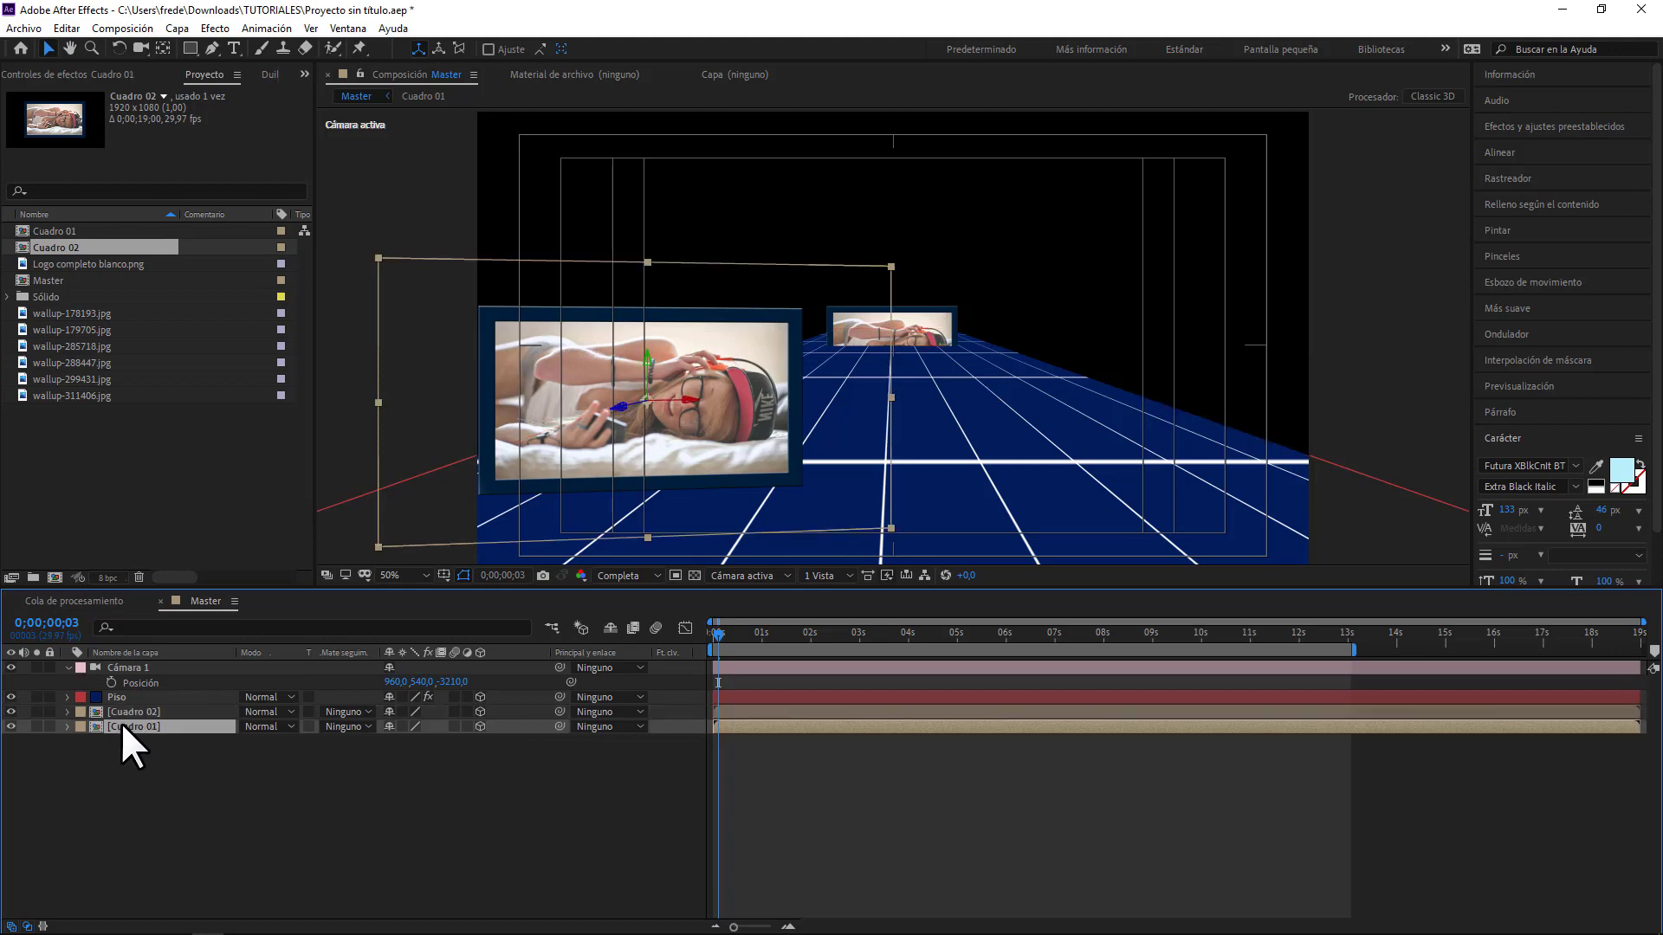
pyautogui.click(67, 726)
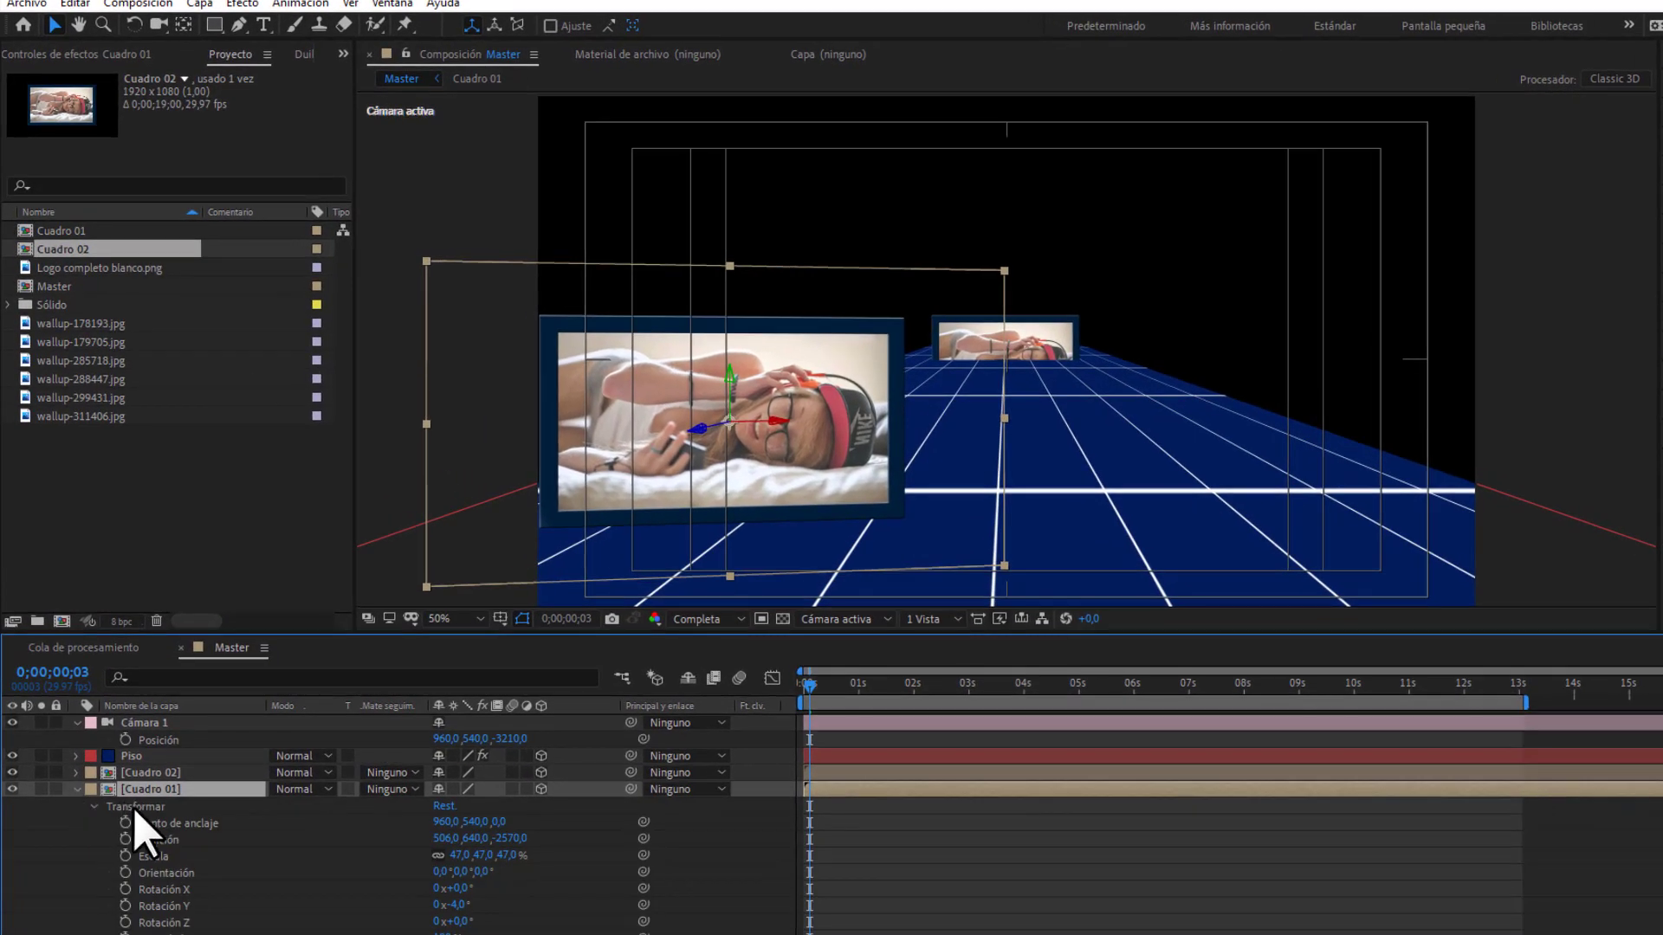
pyautogui.click(131, 808)
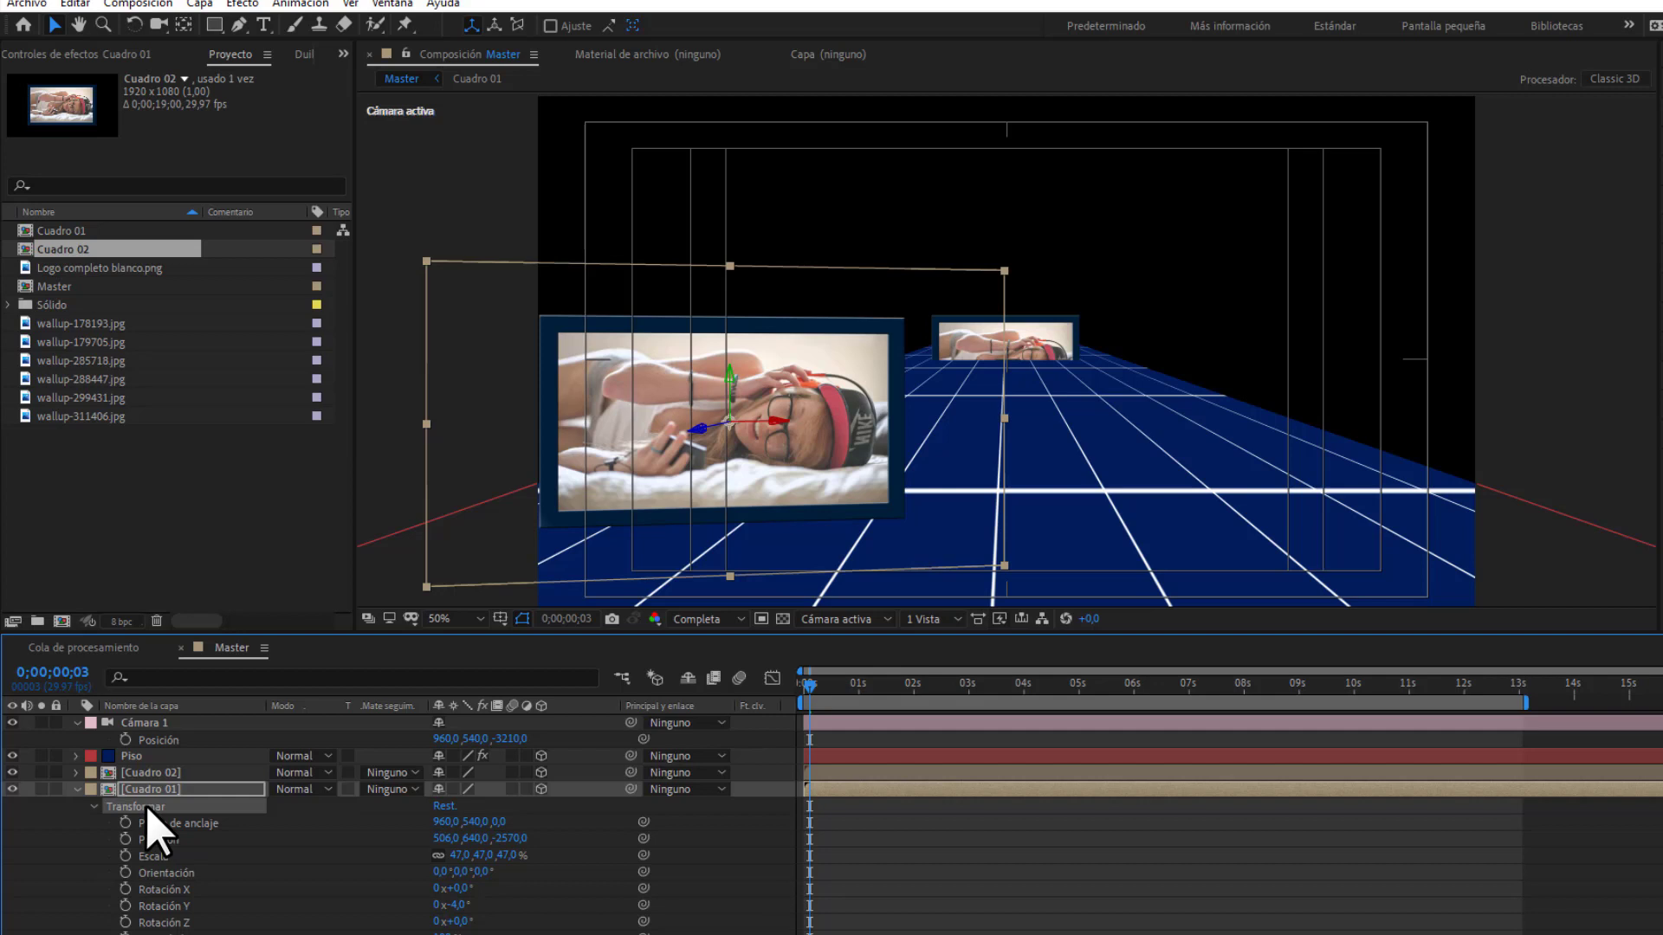
pyautogui.click(76, 772)
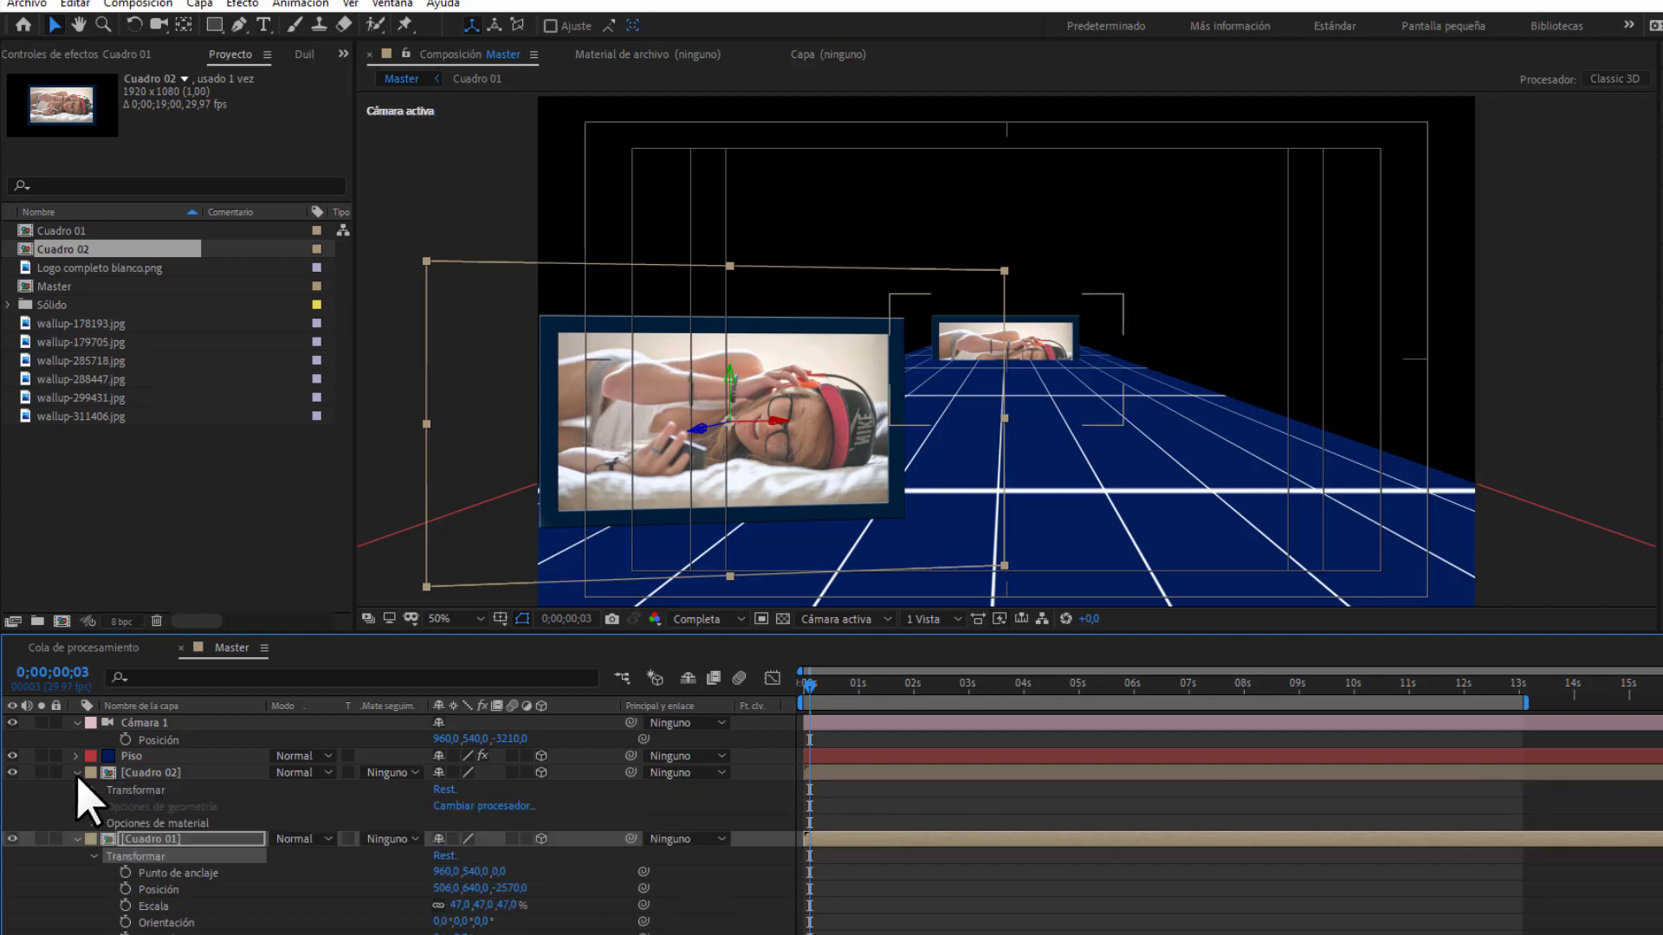
pyautogui.click(94, 791)
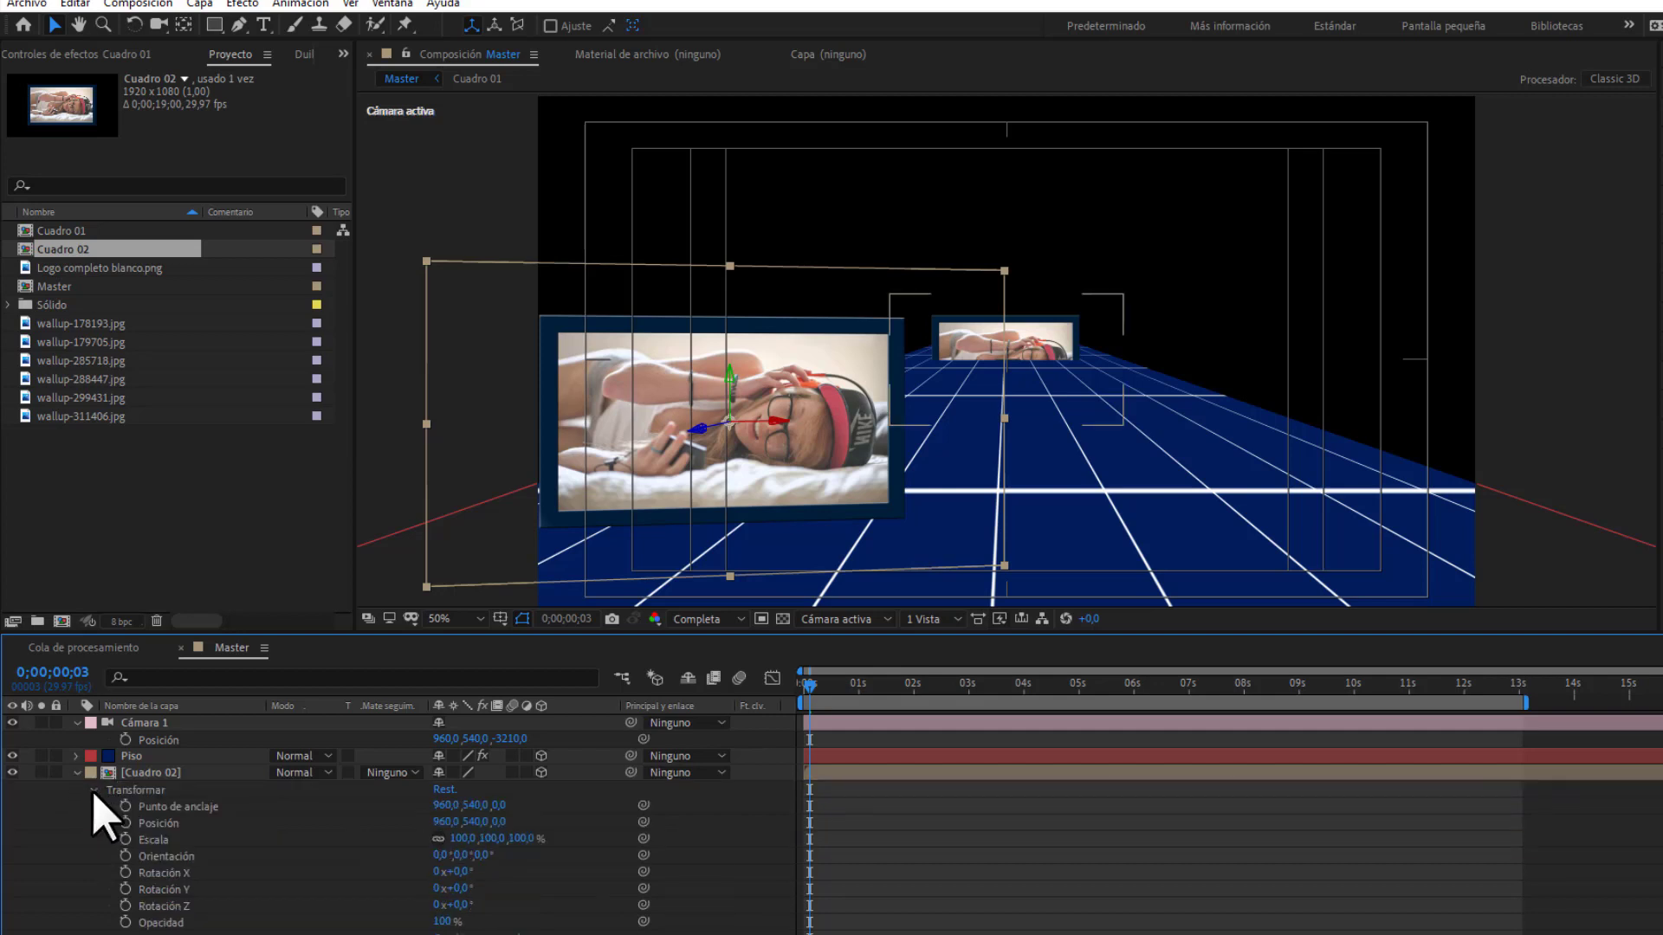
pyautogui.click(134, 790)
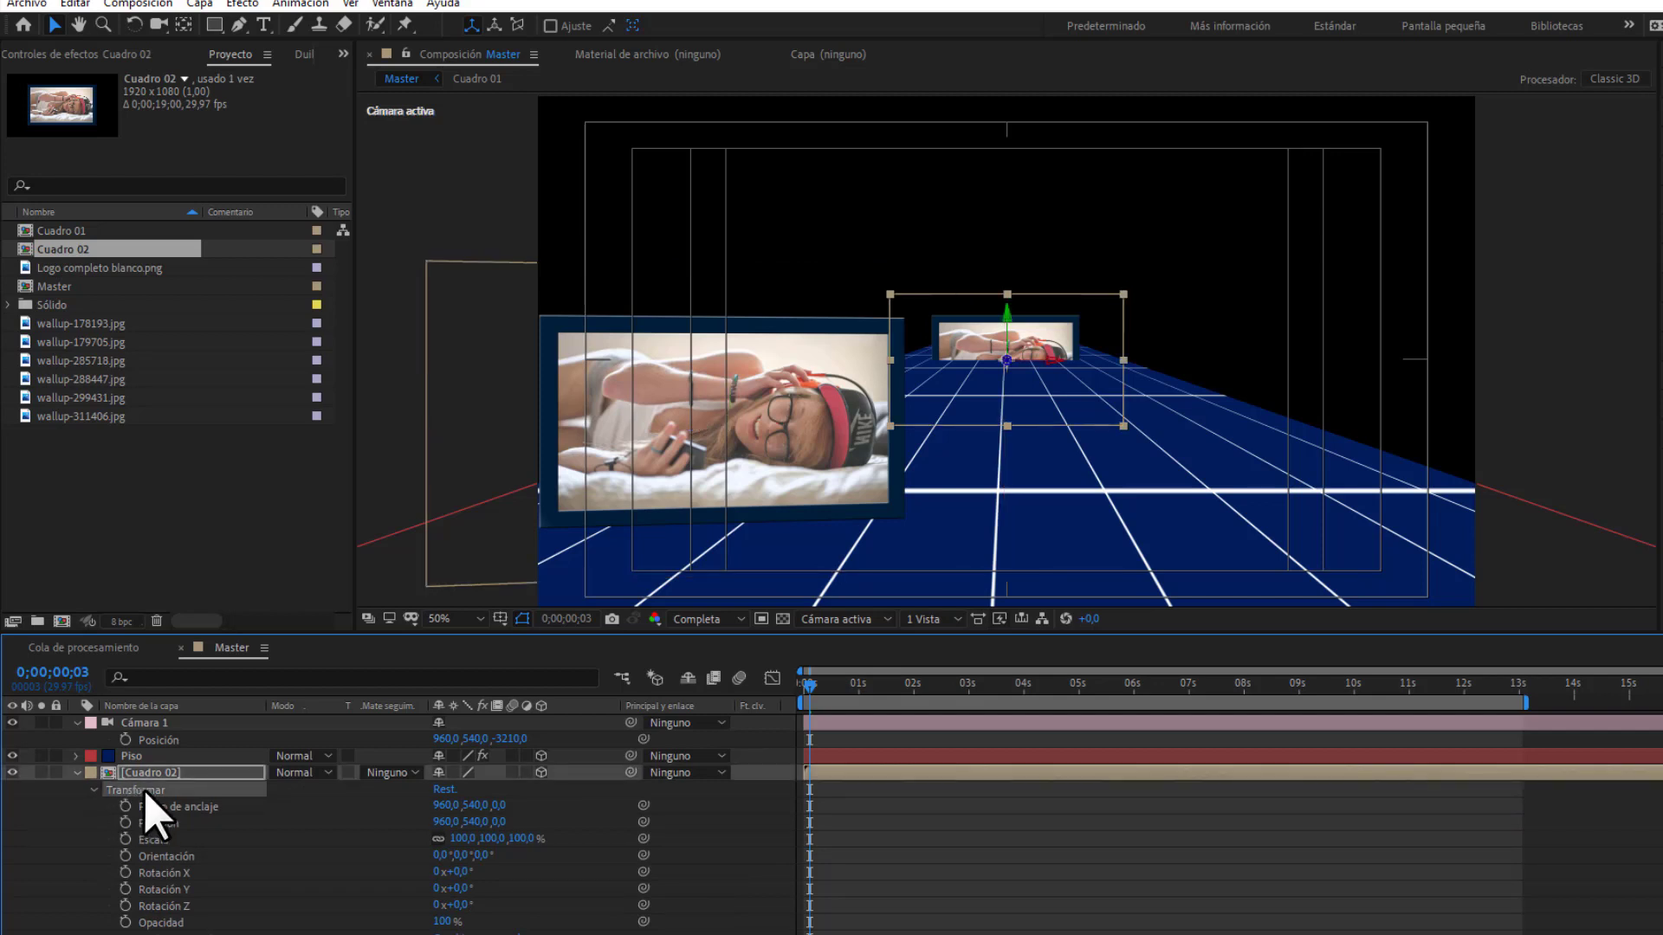
pyautogui.hotkey('ctrl', 'v')
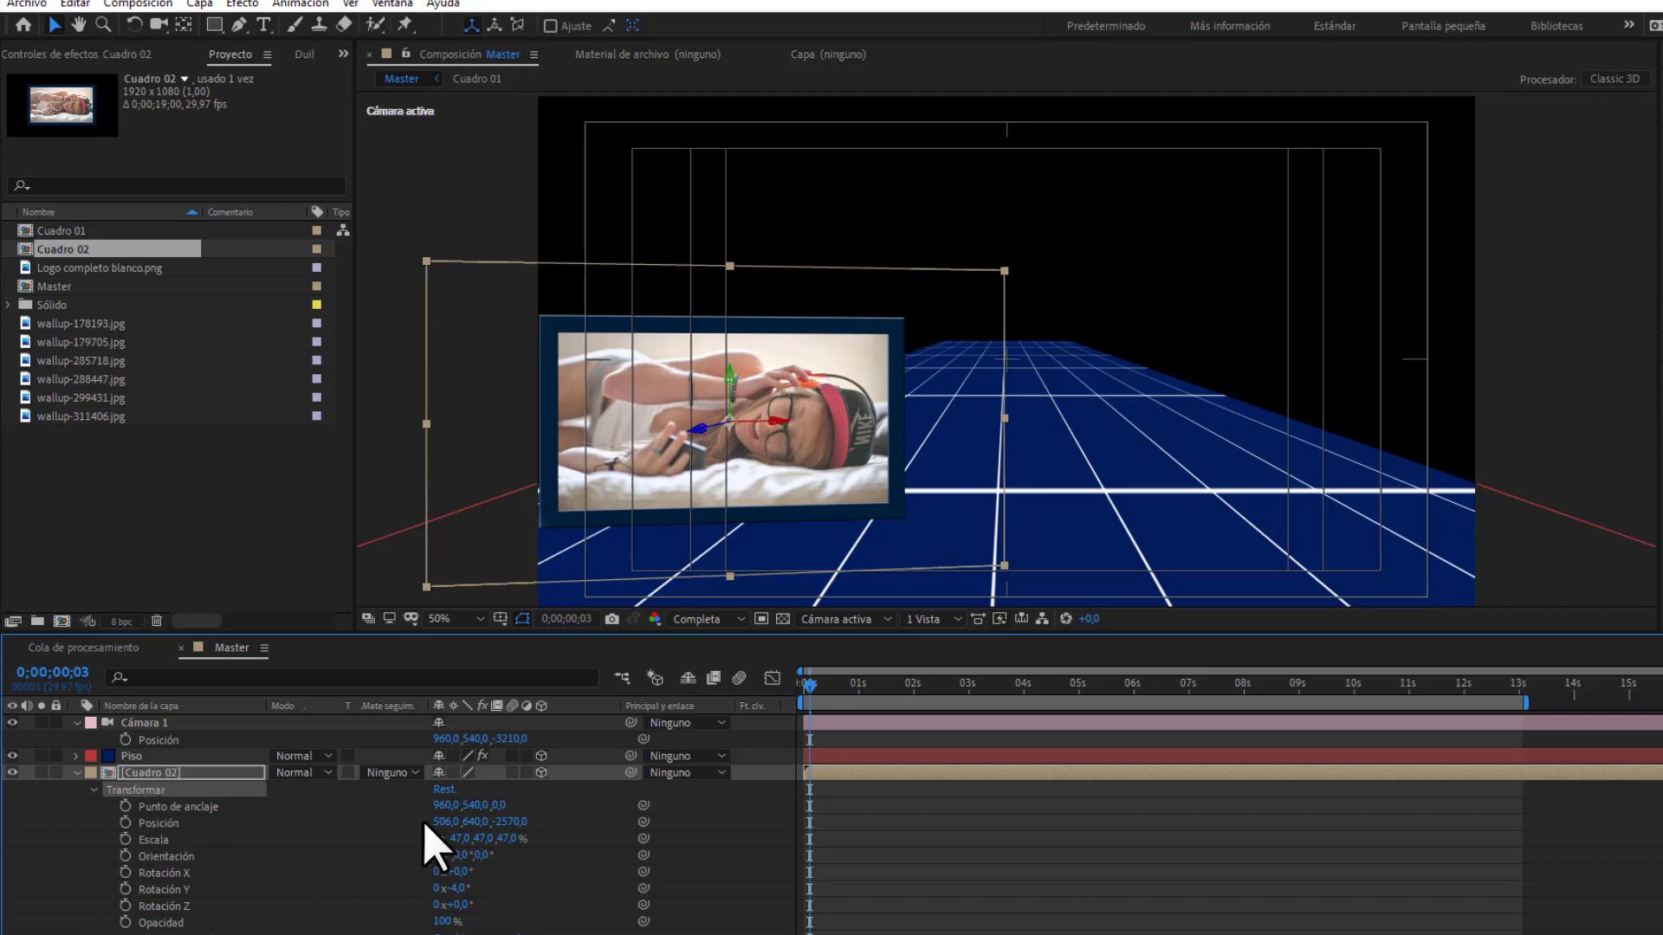
pyautogui.moveTo(444, 822); pyautogui.dragTo(753, 809)
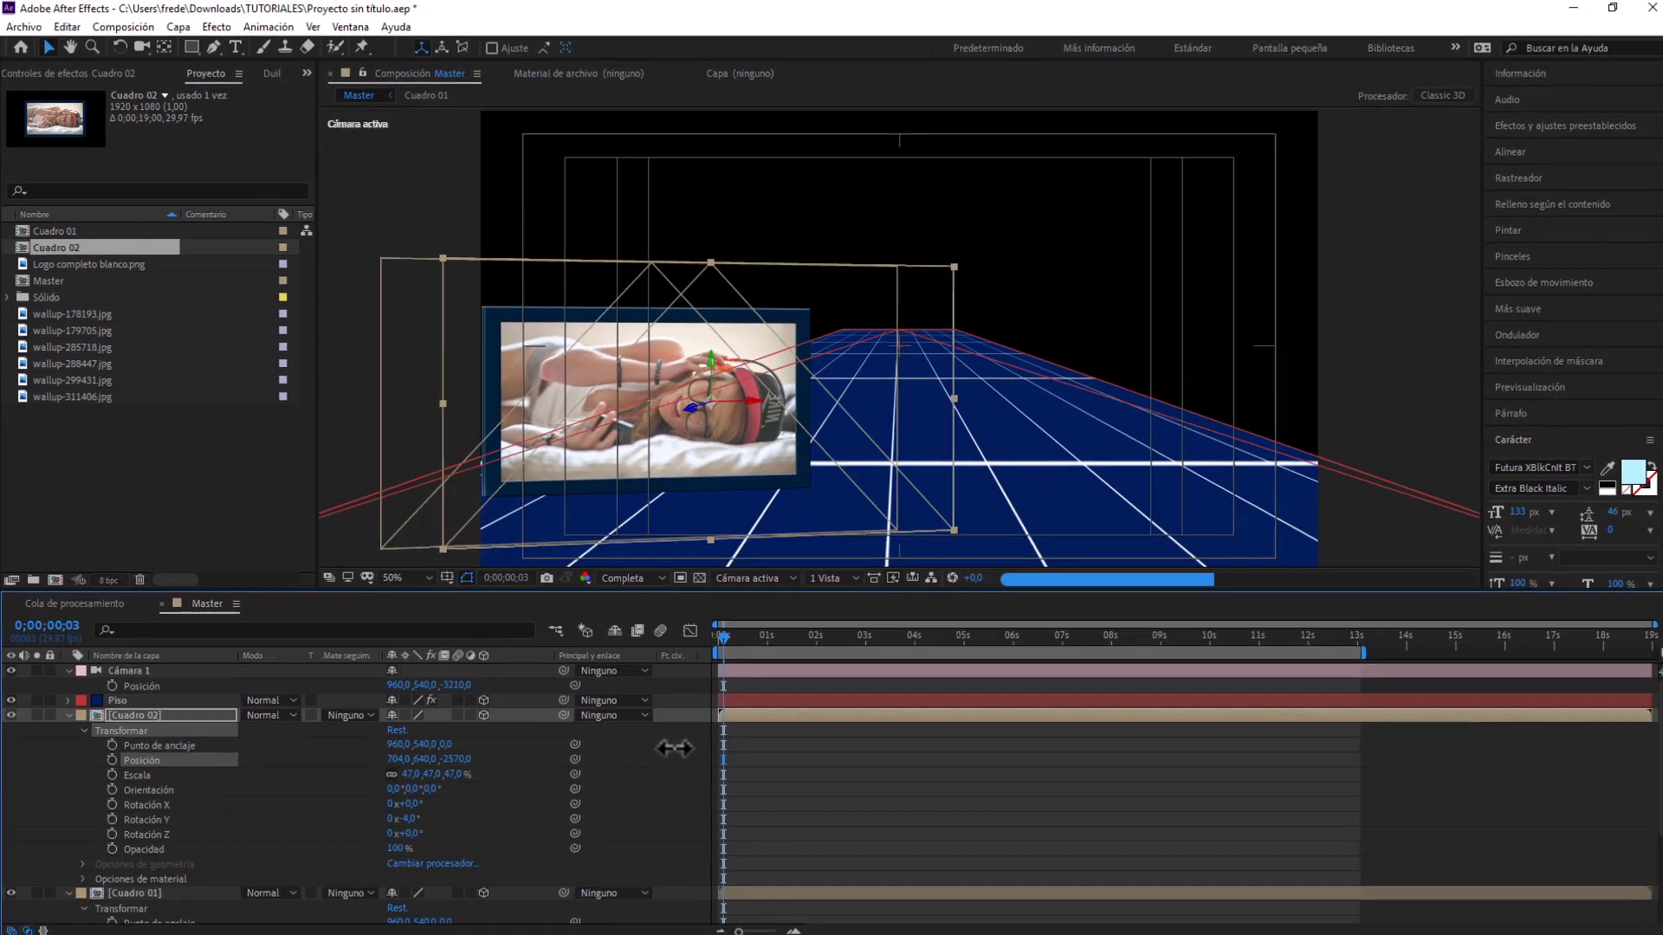
pyautogui.moveTo(674, 749); pyautogui.dragTo(1149, 677)
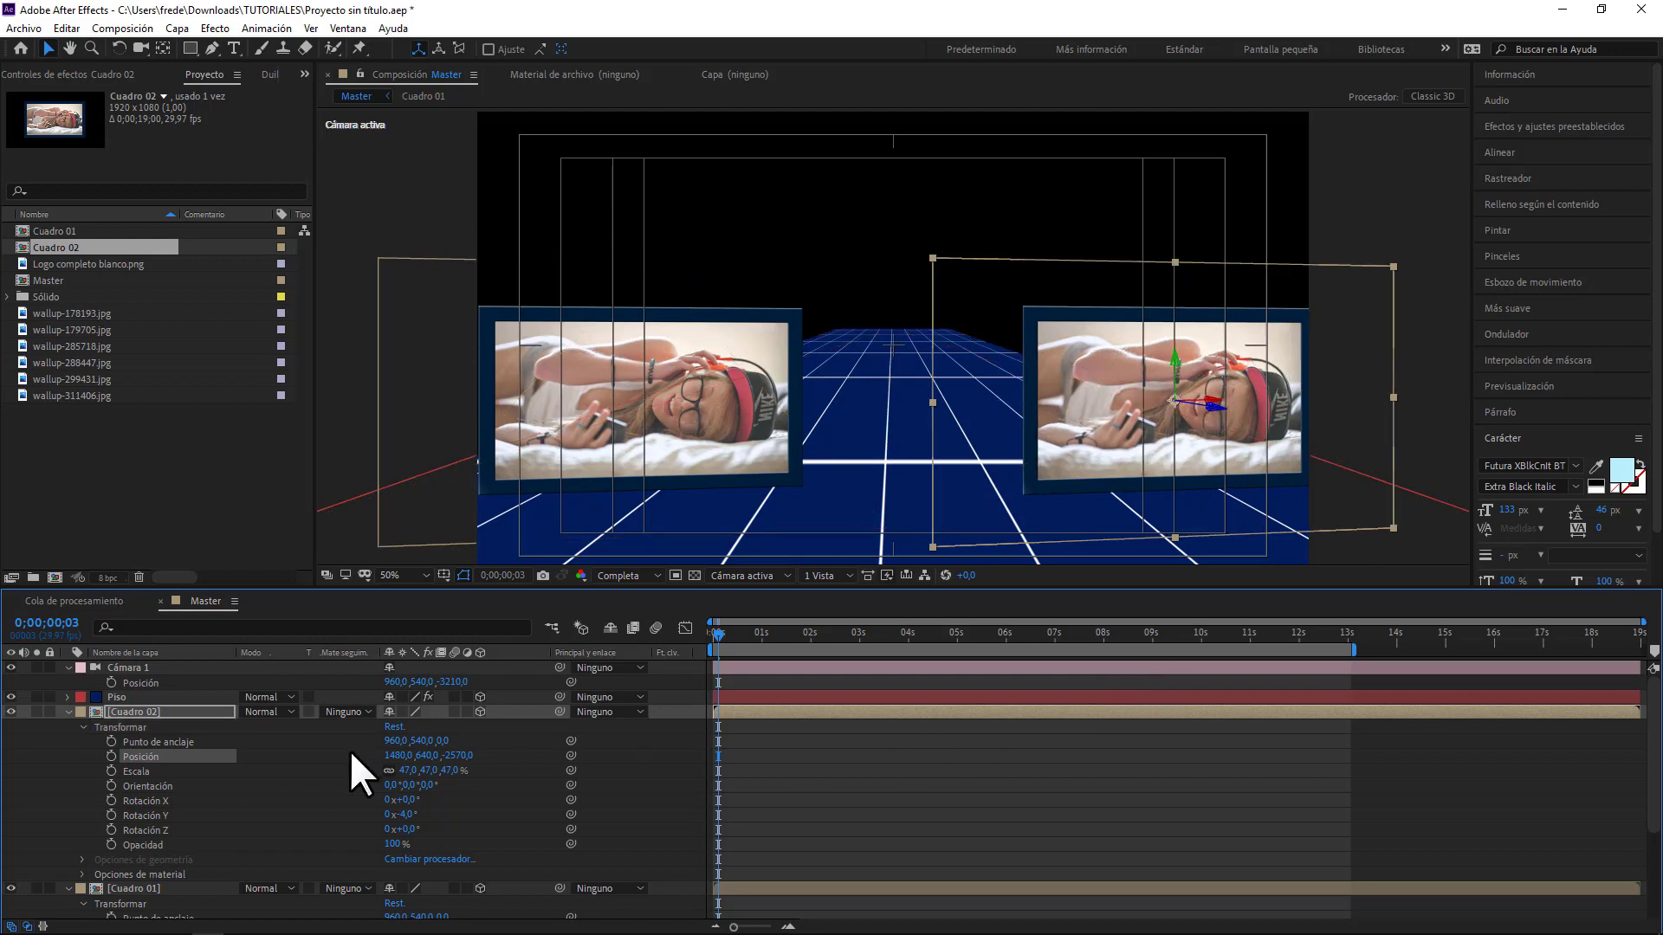
# - Set the Y rotation of Cuadro 02 to 4° and move Cámara 1 to 970, 540, -3255
pyautogui.press('r')
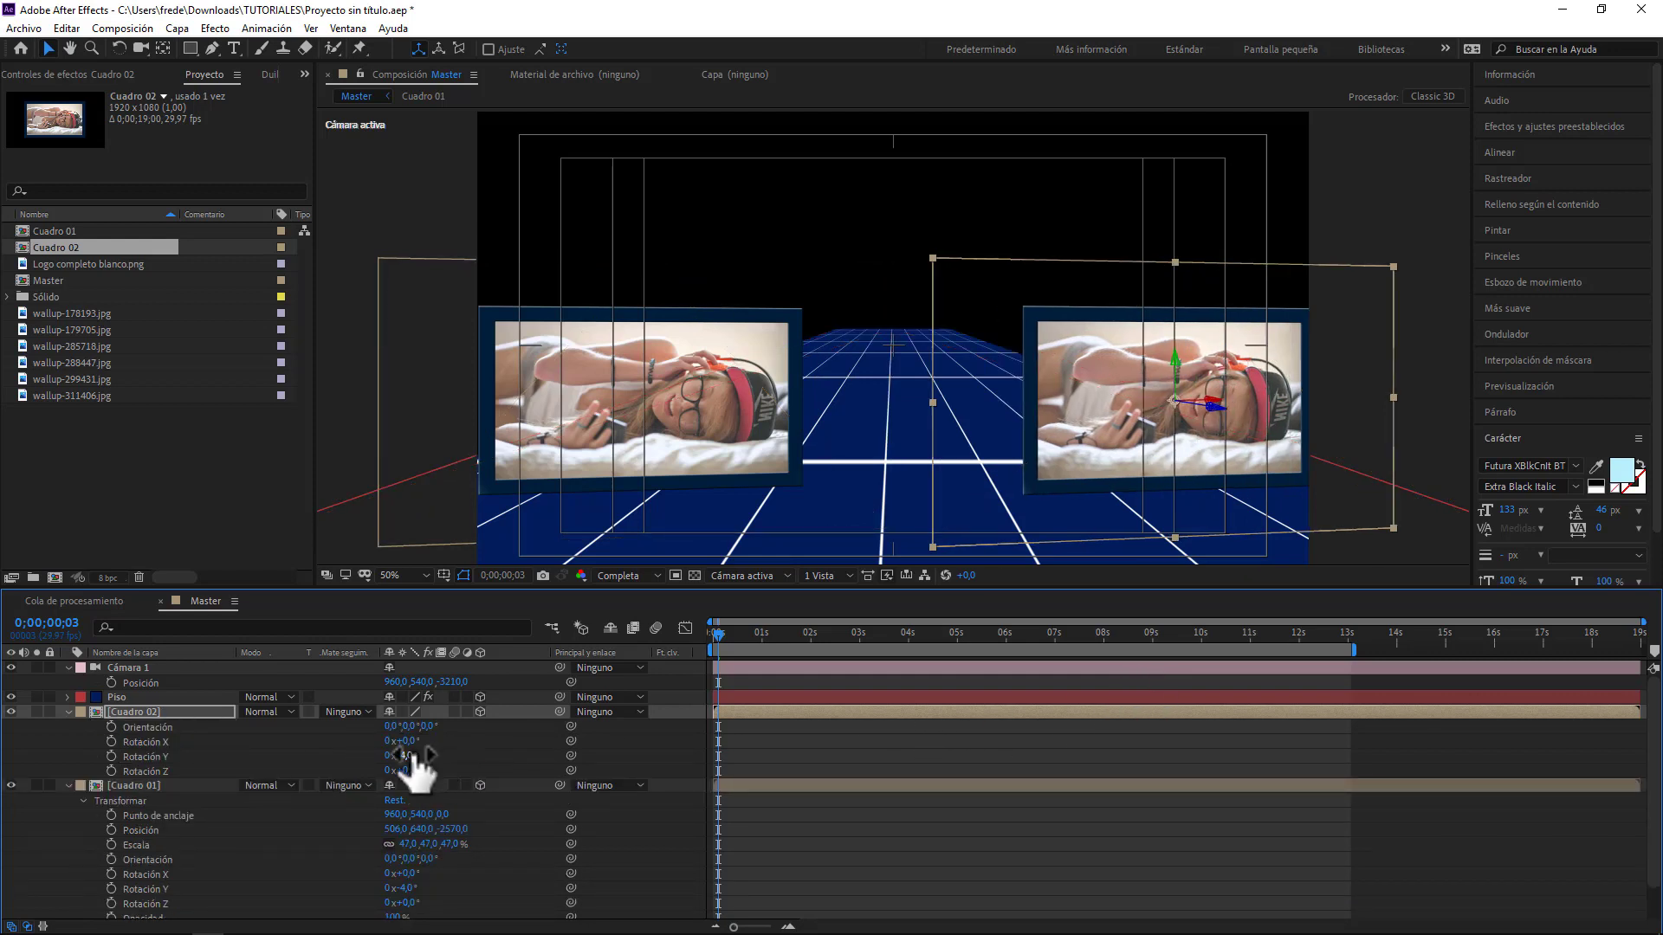
pyautogui.moveTo(404, 756); pyautogui.dragTo(424, 755)
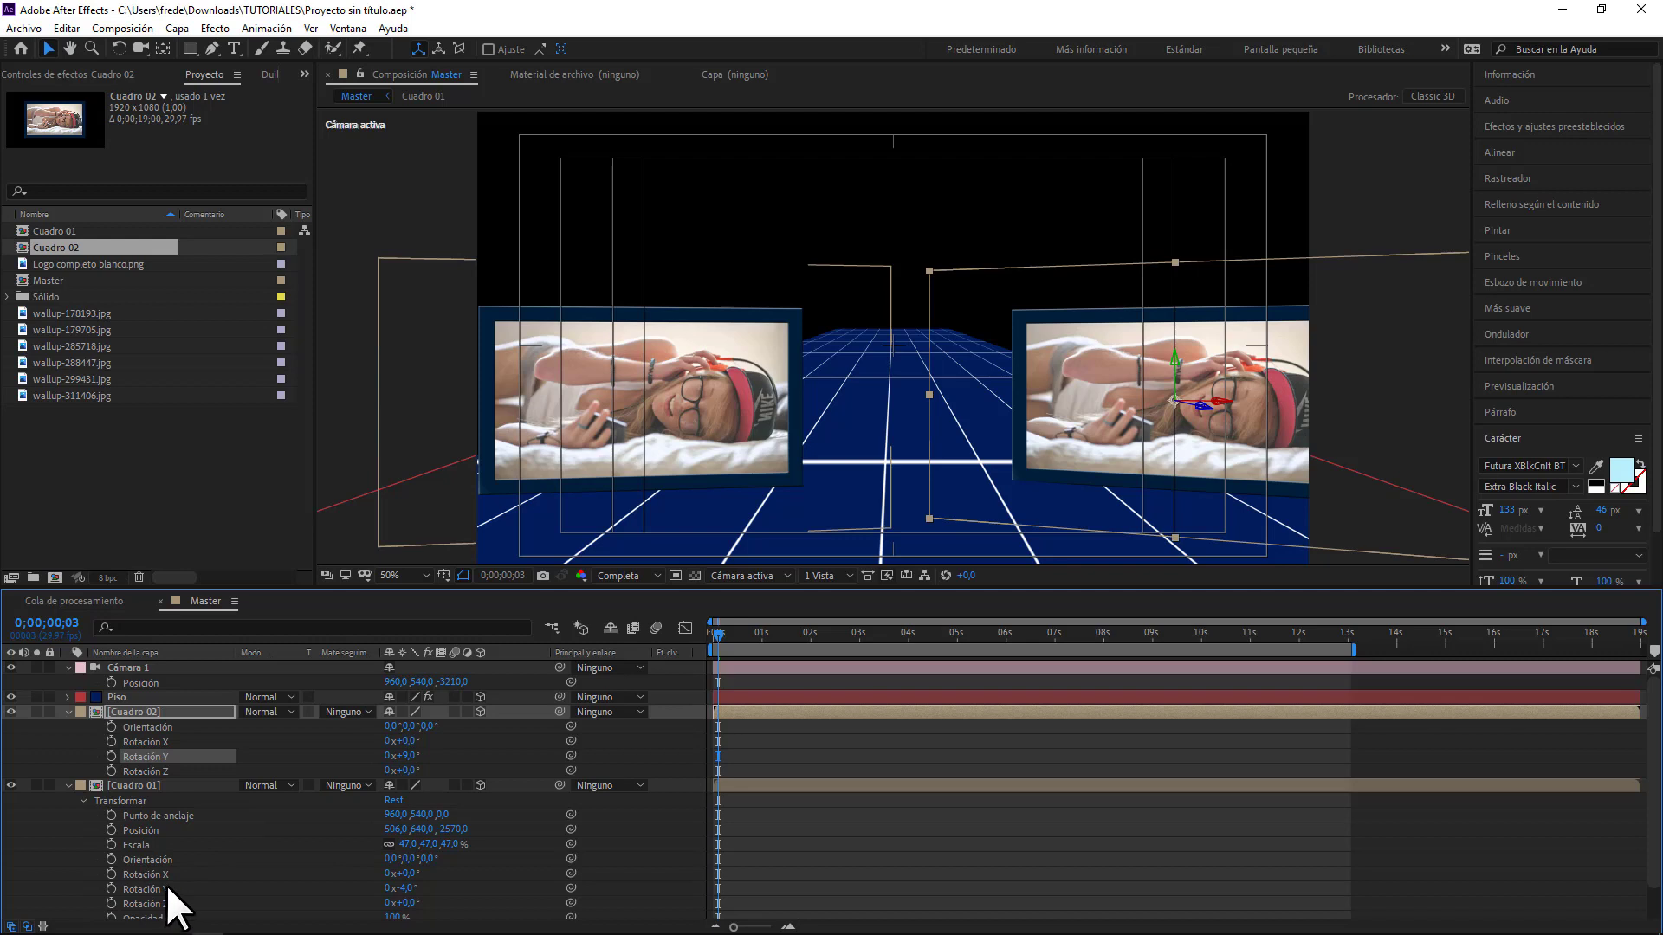
pyautogui.click(403, 757)
pyautogui.write('4')
pyautogui.click(476, 753)
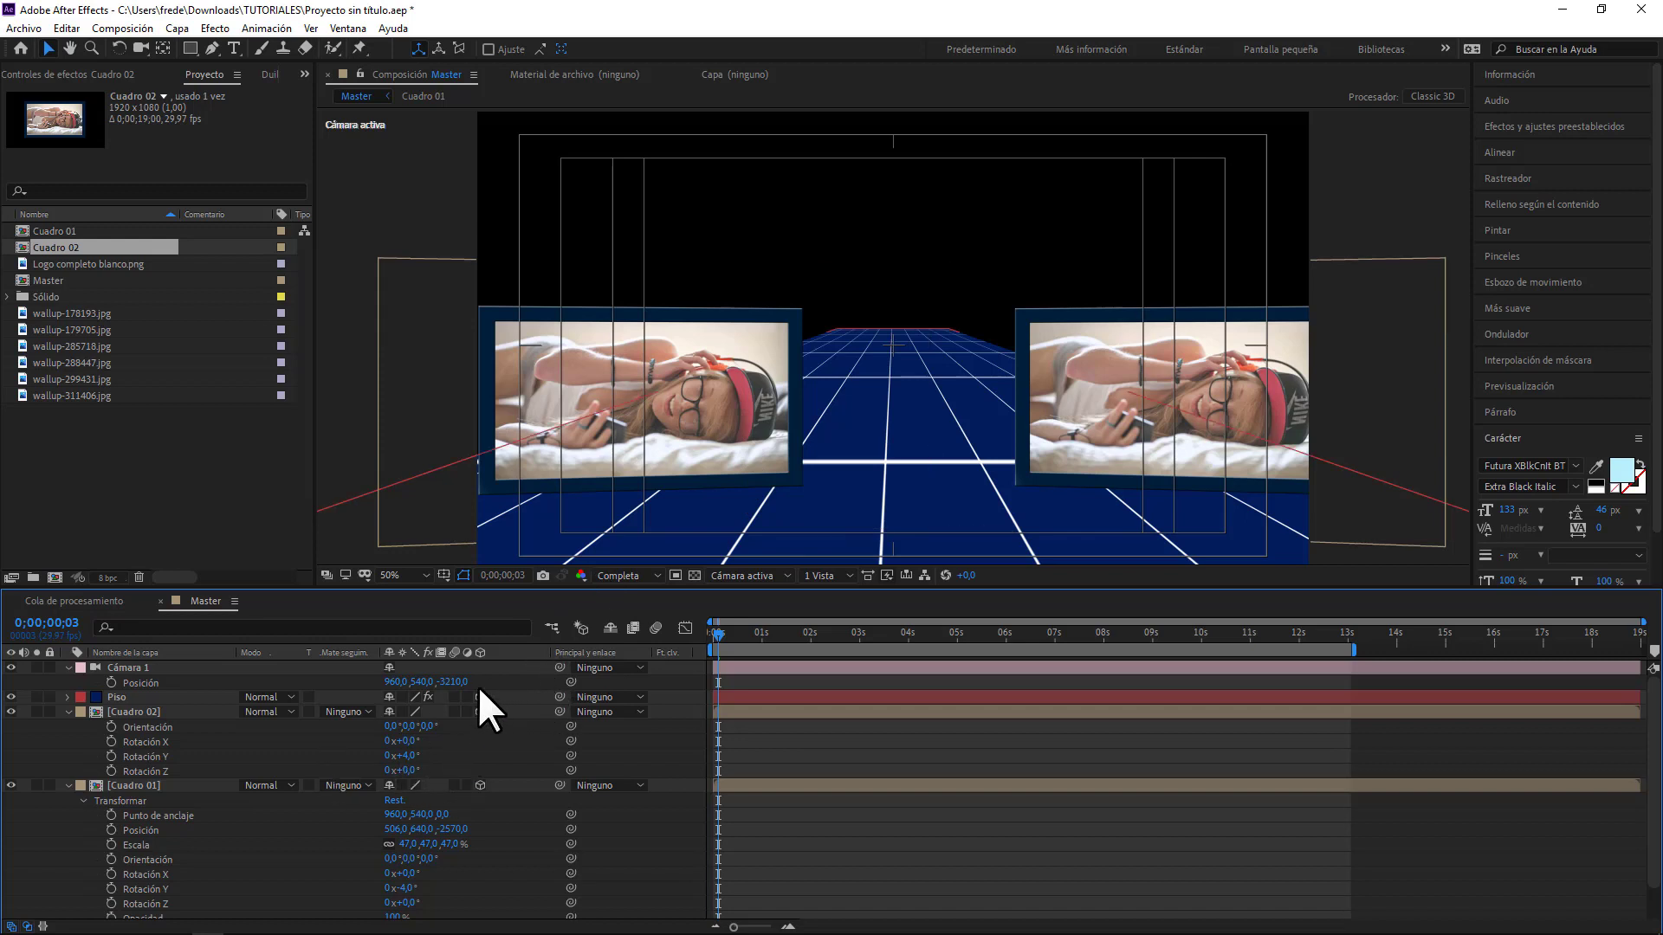
pyautogui.moveTo(452, 684); pyautogui.dragTo(404, 684)
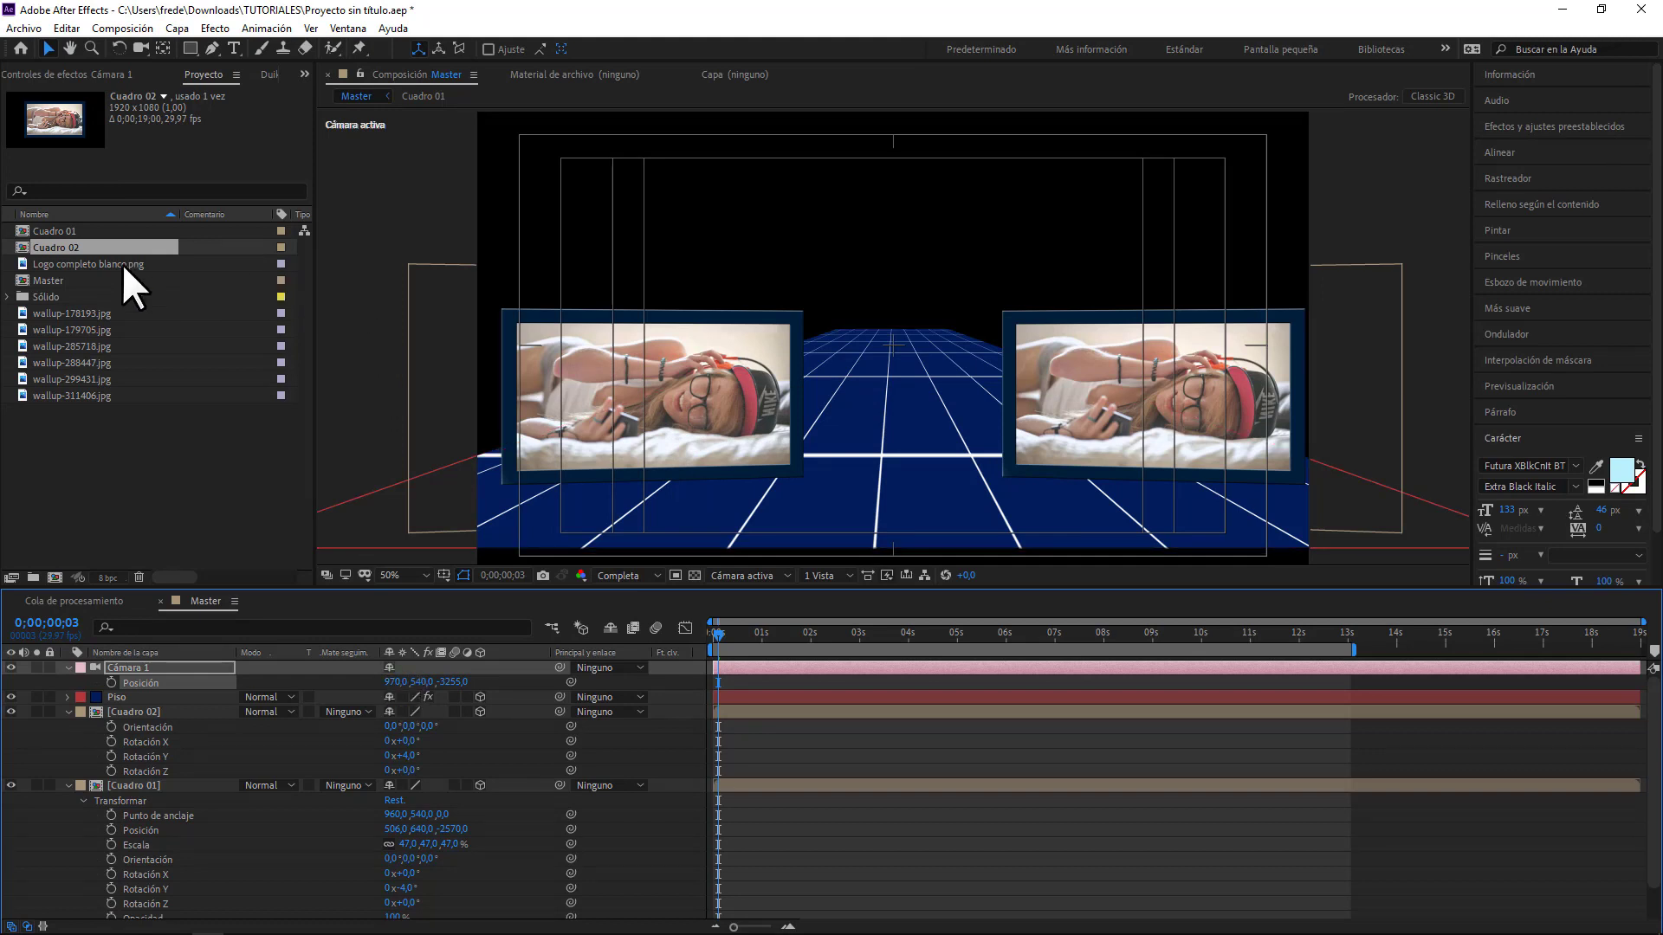
# - Replace the picture layer inside the Cuadro 02 composition with wallup-179705.jpg
pyautogui.doubleClick(19, 247)
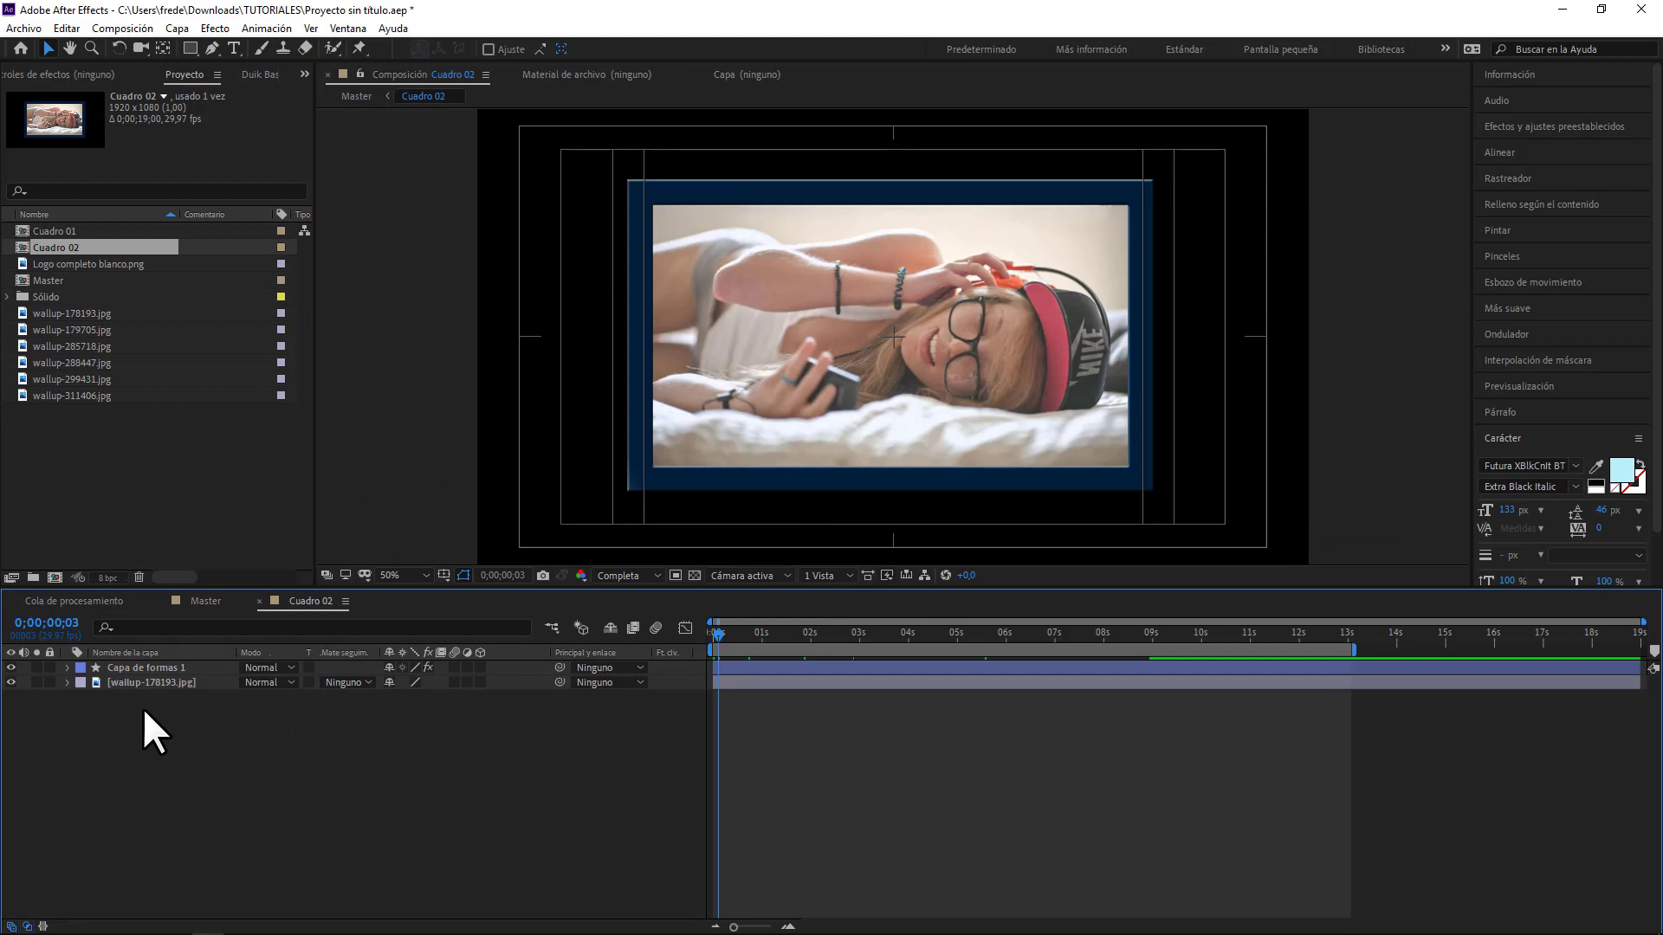
pyautogui.click(148, 683)
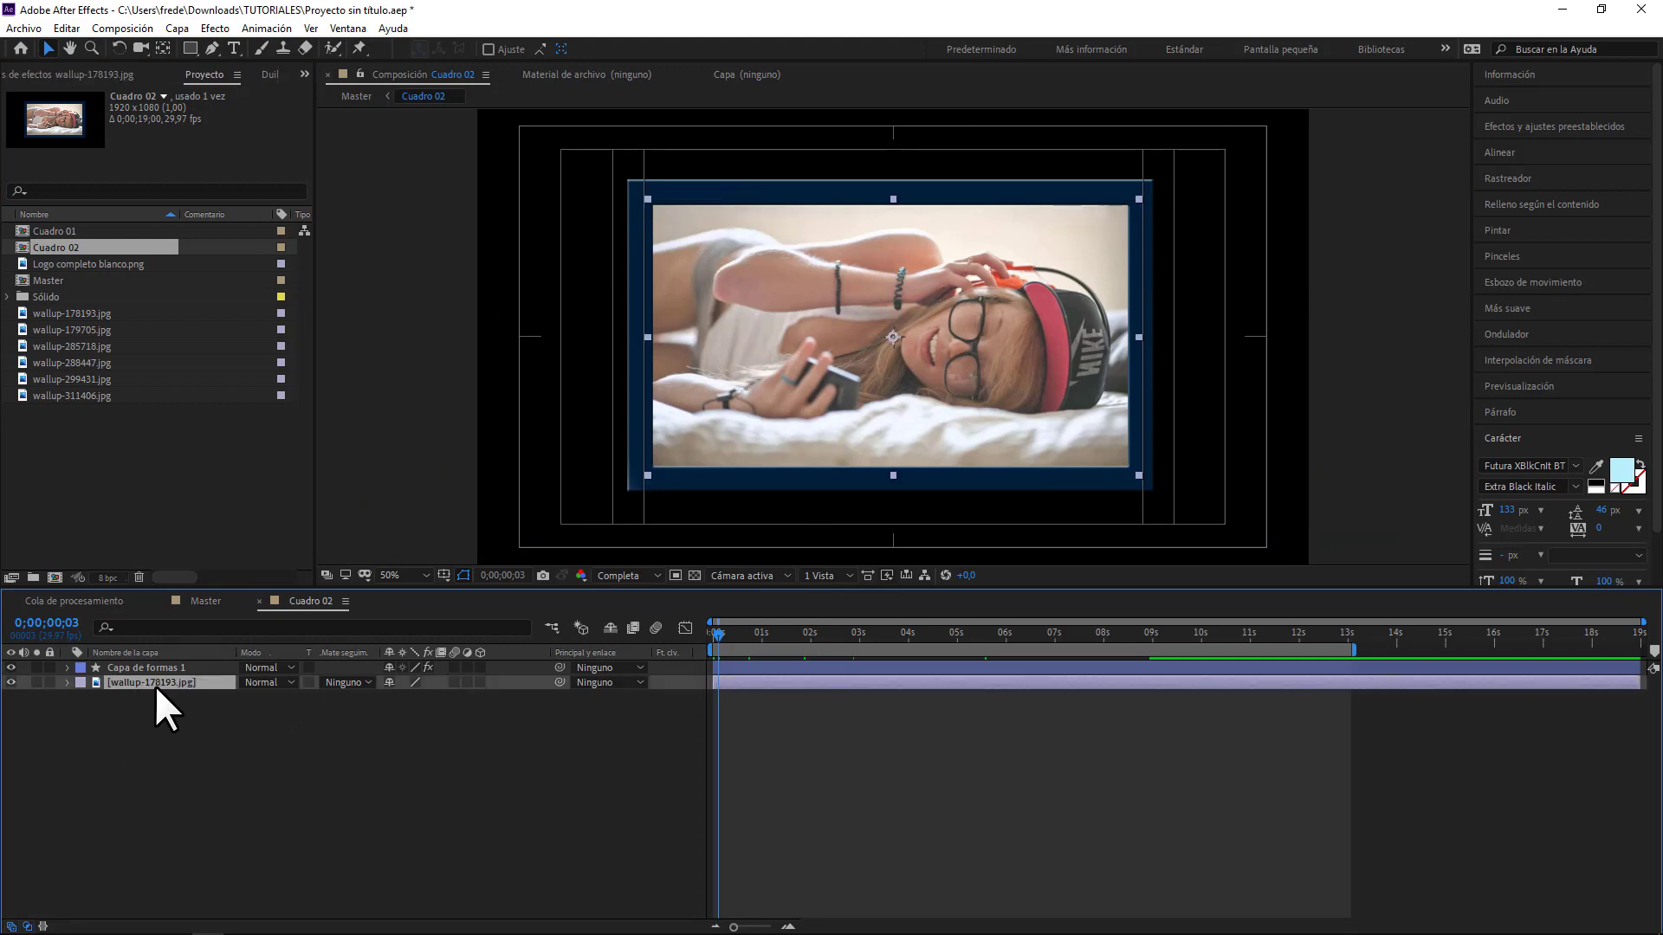
pyautogui.click(73, 329)
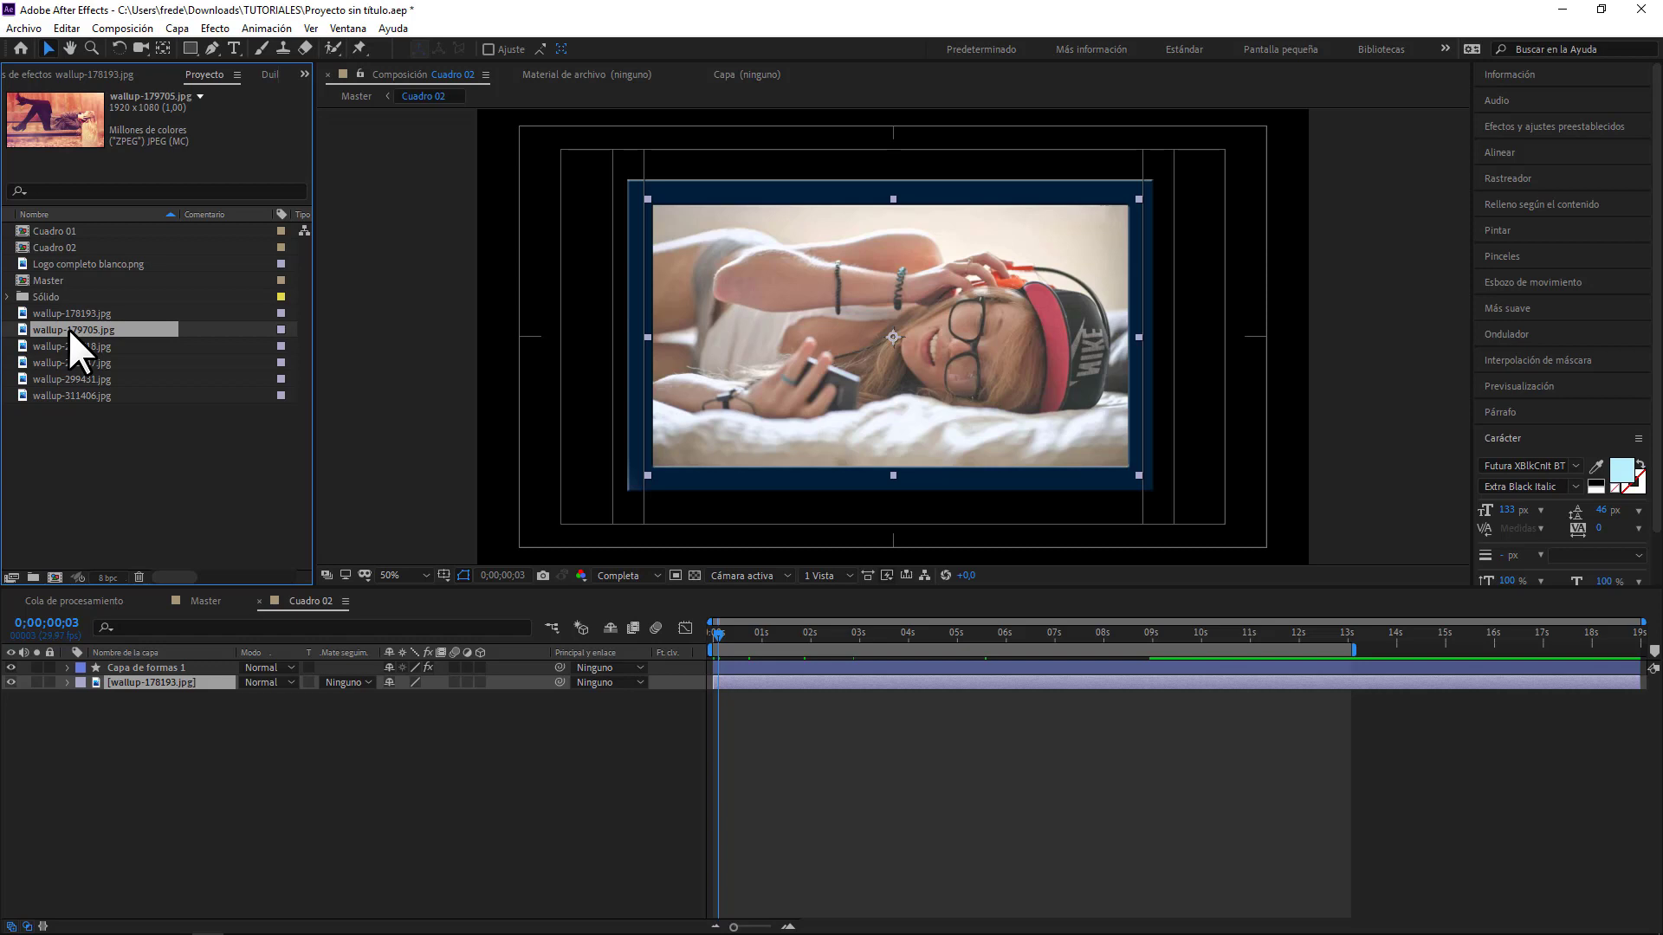
pyautogui.moveTo(67, 327); pyautogui.dragTo(149, 683)
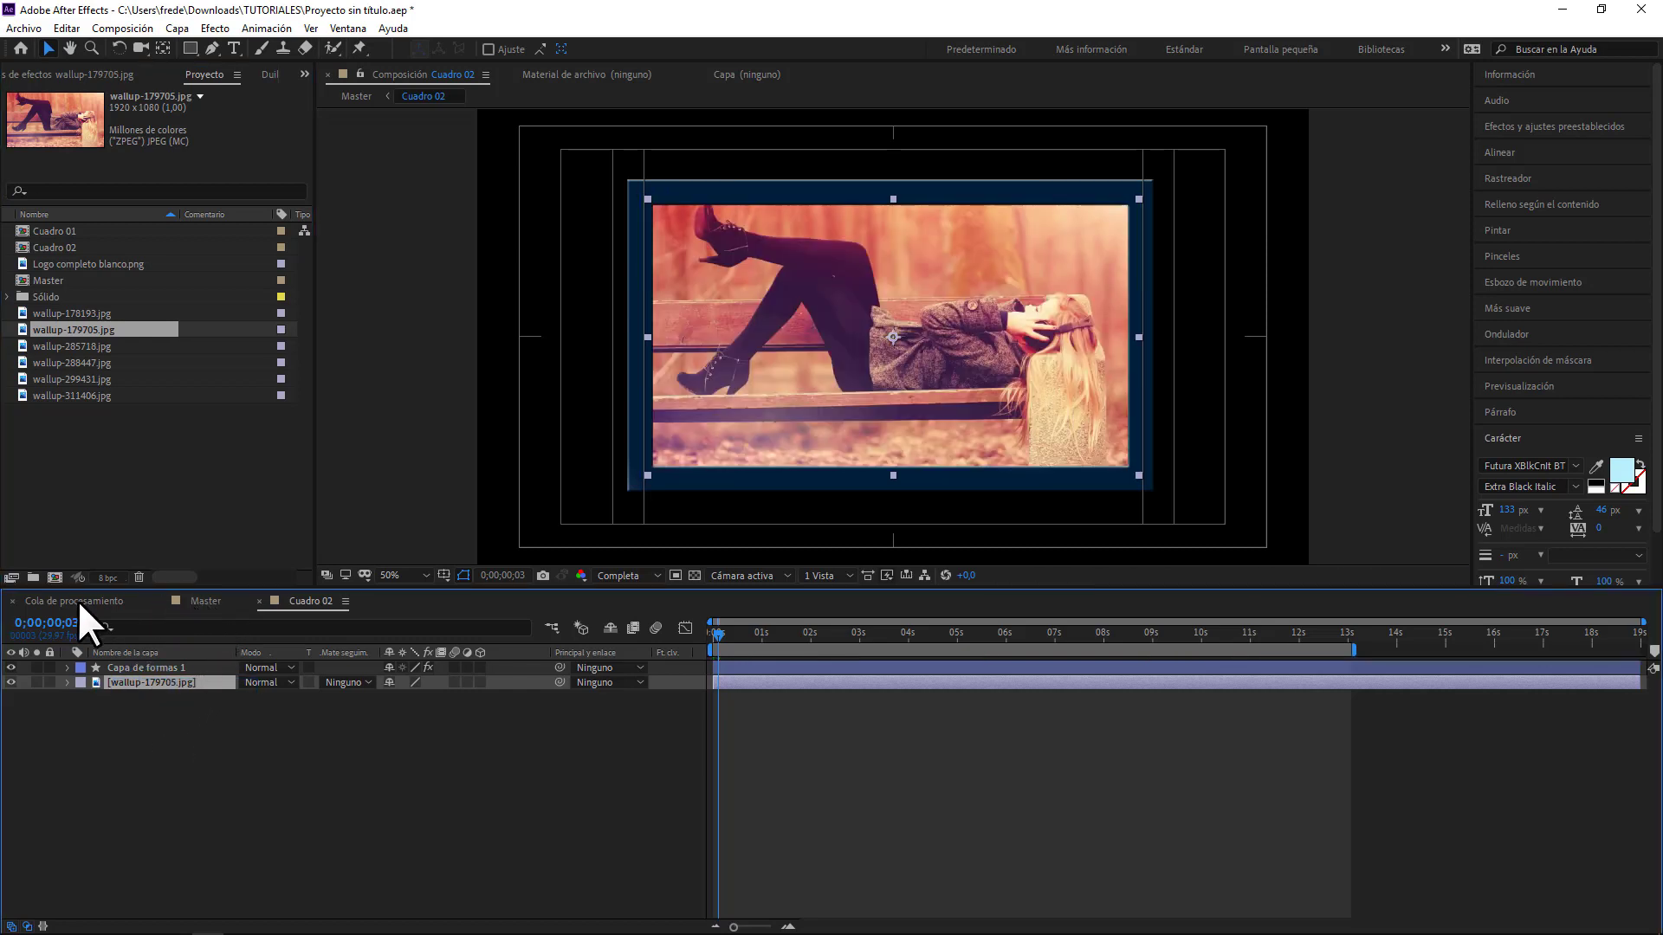
# - Return to the Master composition and collapse the properties of Cuadro 02 and Cuadro 01
pyautogui.click(204, 600)
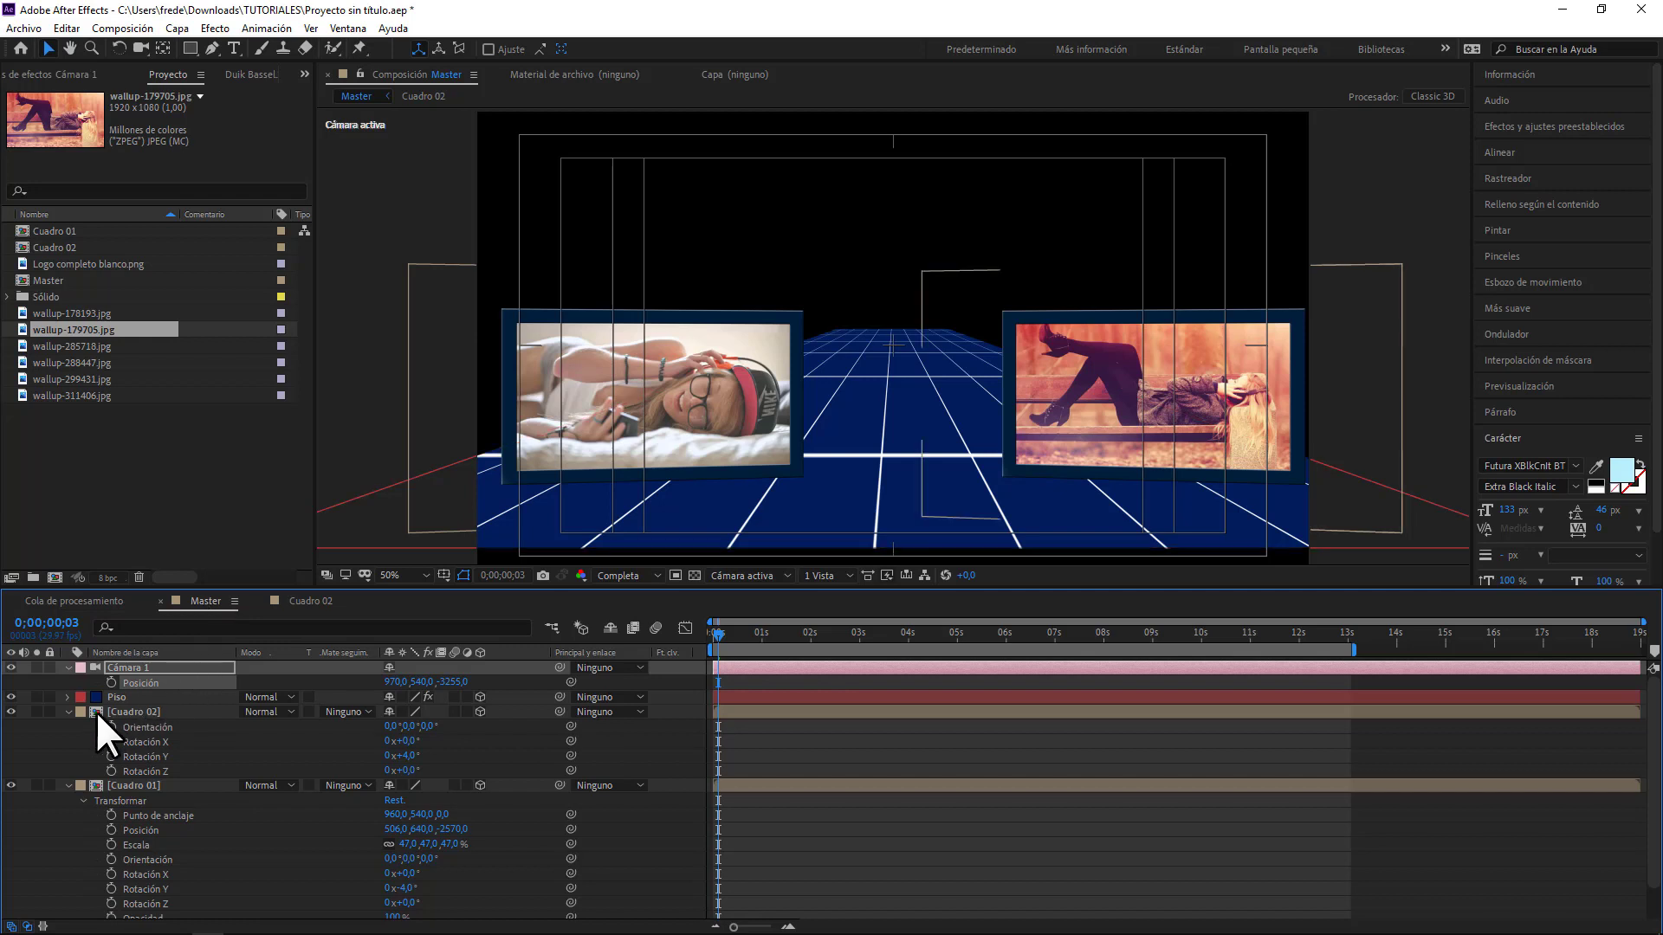
pyautogui.click(69, 711)
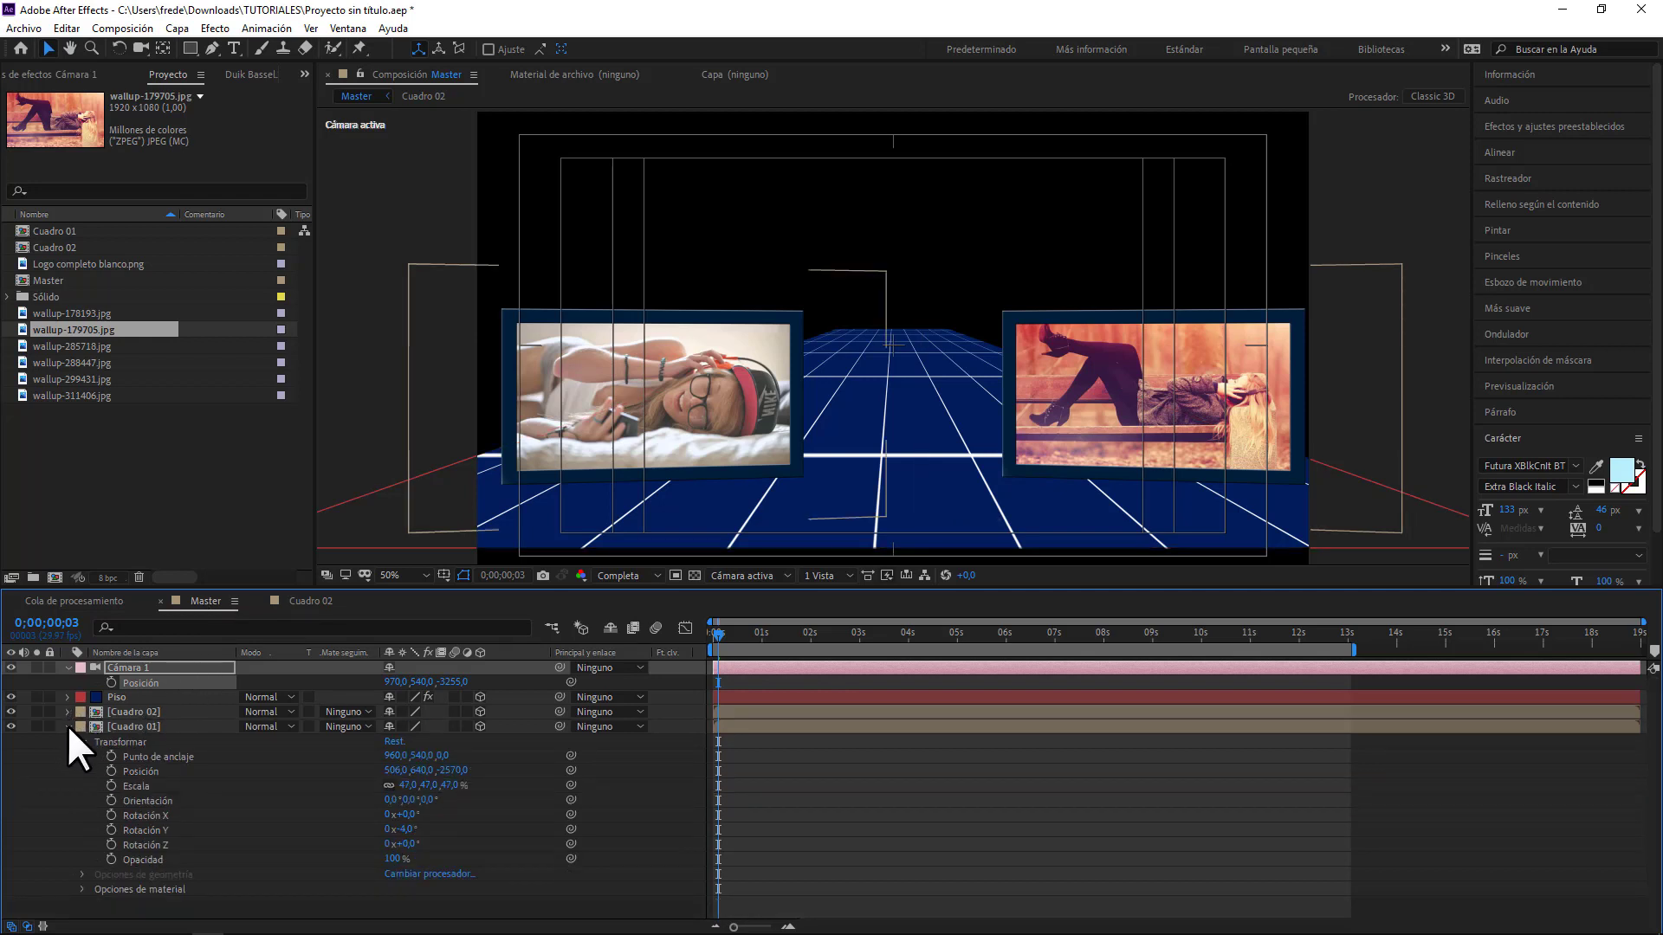
pyautogui.click(69, 727)
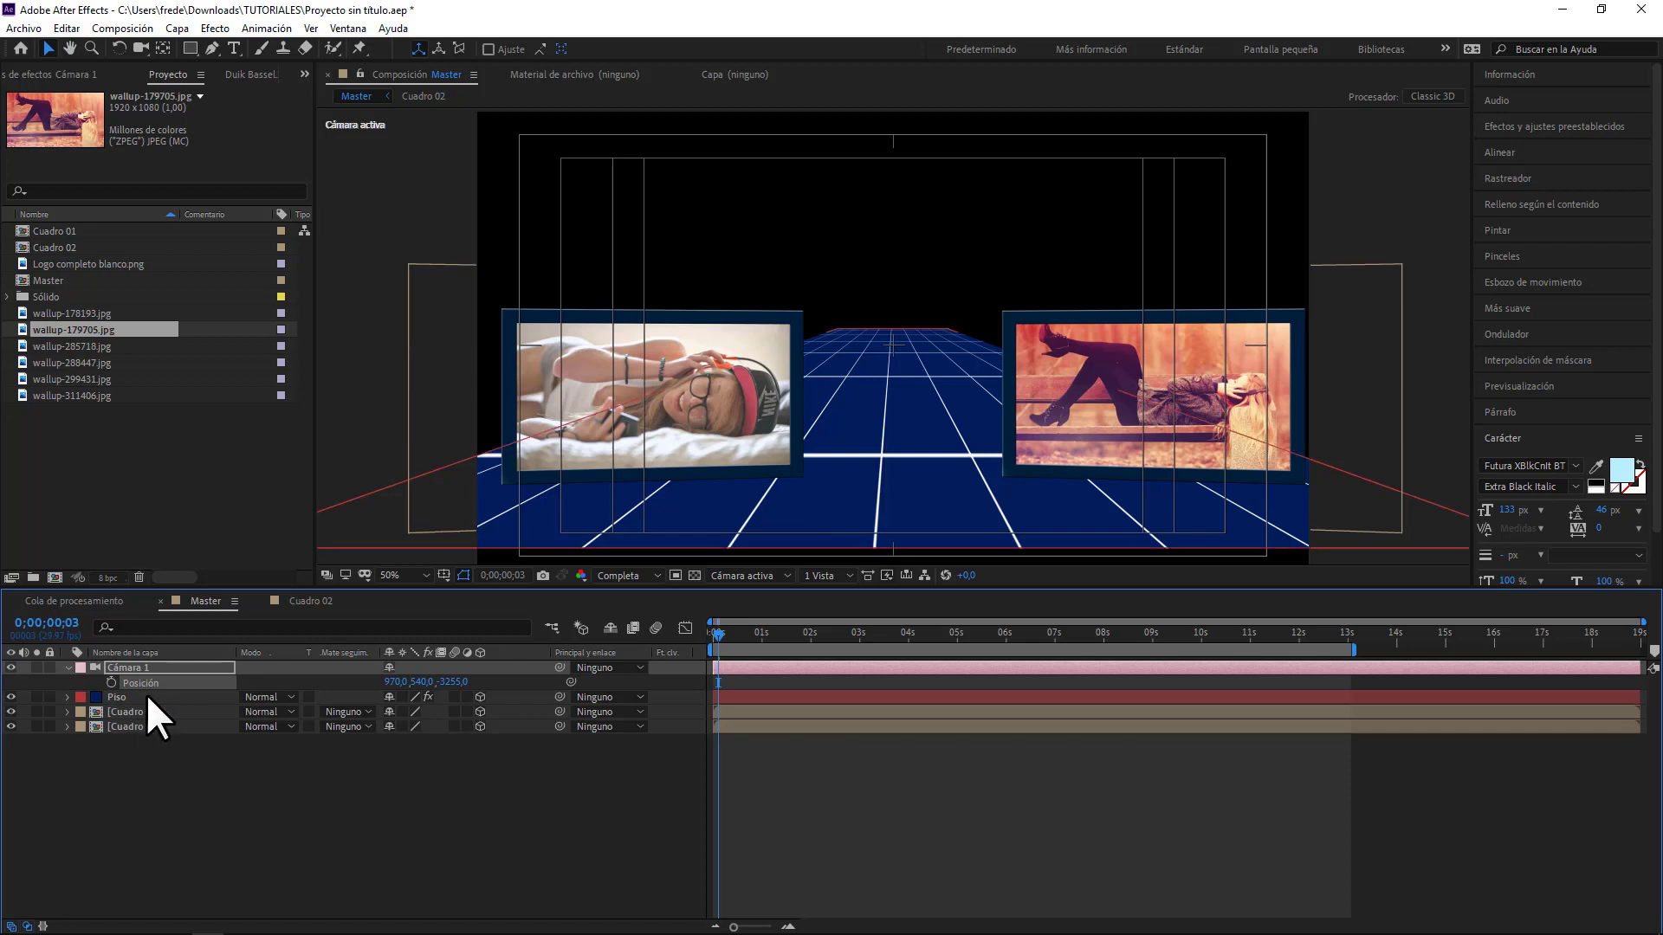
# - Duplicate the Cuadro 01 composition in the project and add the copy to Master directly beneath Piso
pyautogui.click(138, 726)
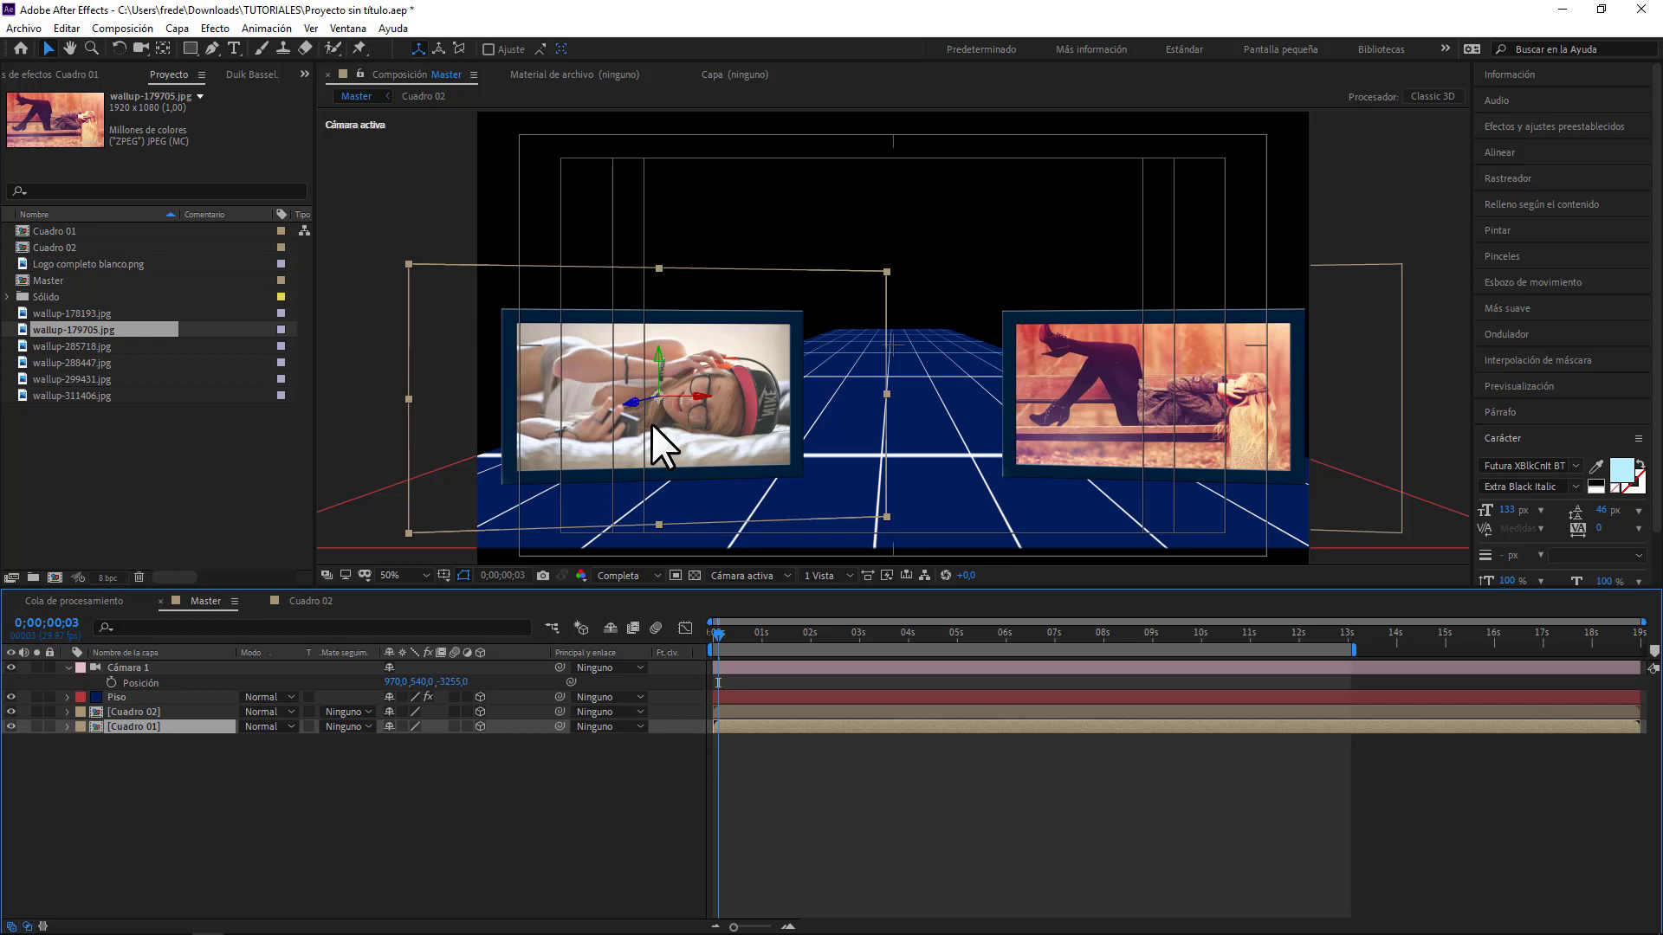
pyautogui.click(1063, 410)
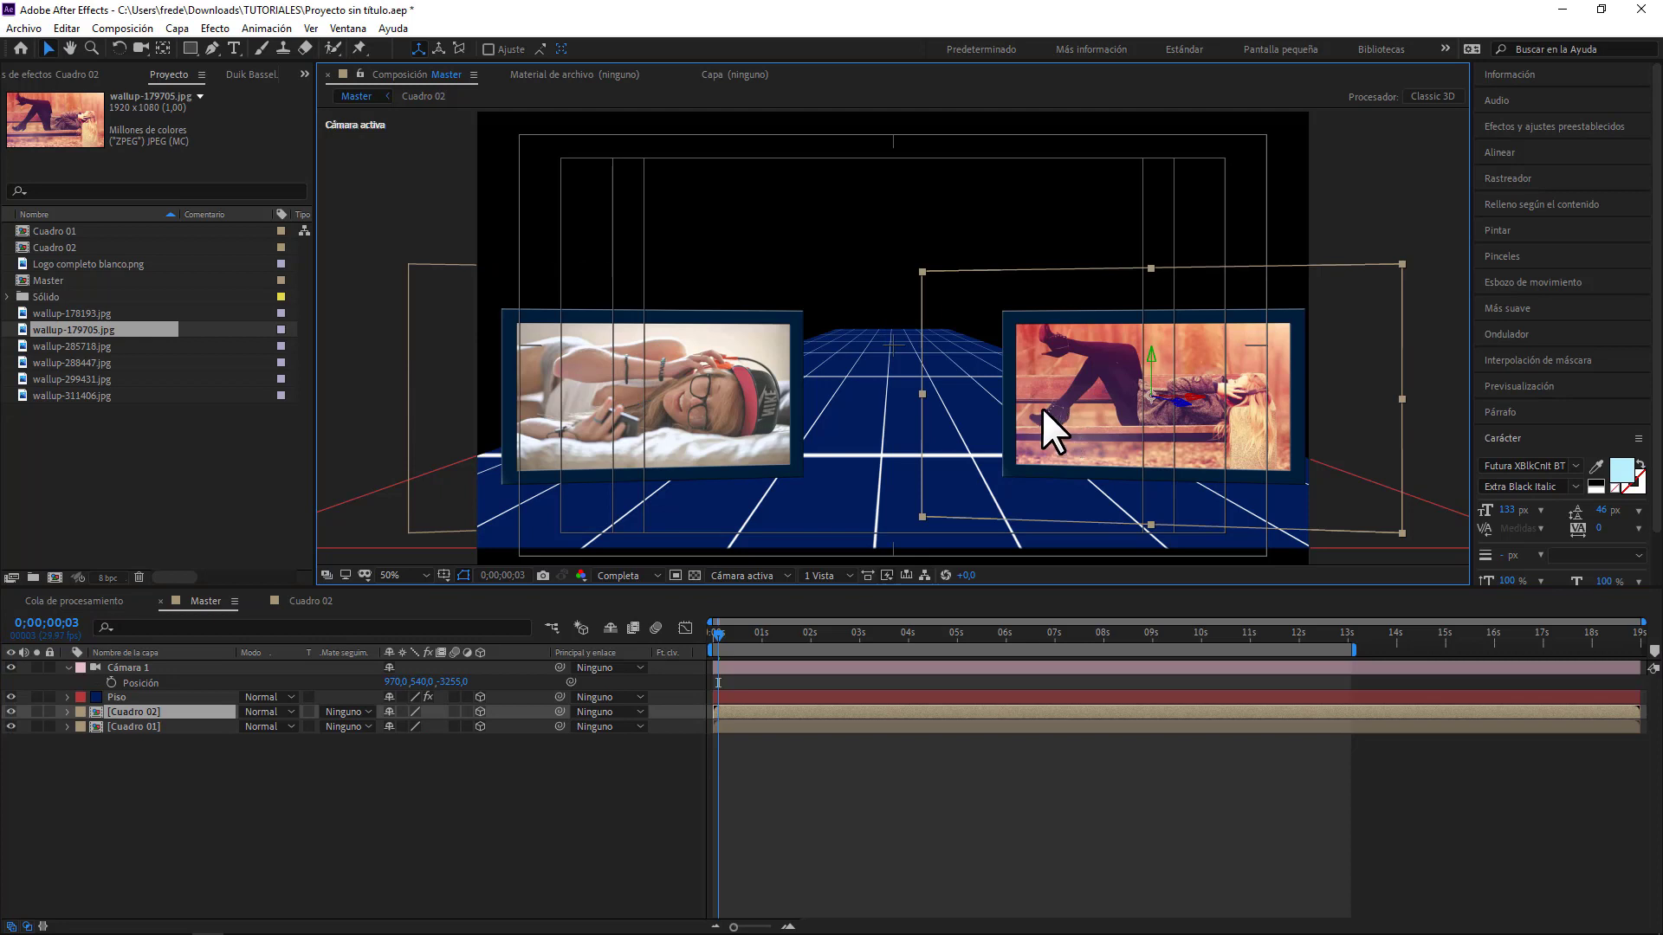
pyautogui.click(129, 727)
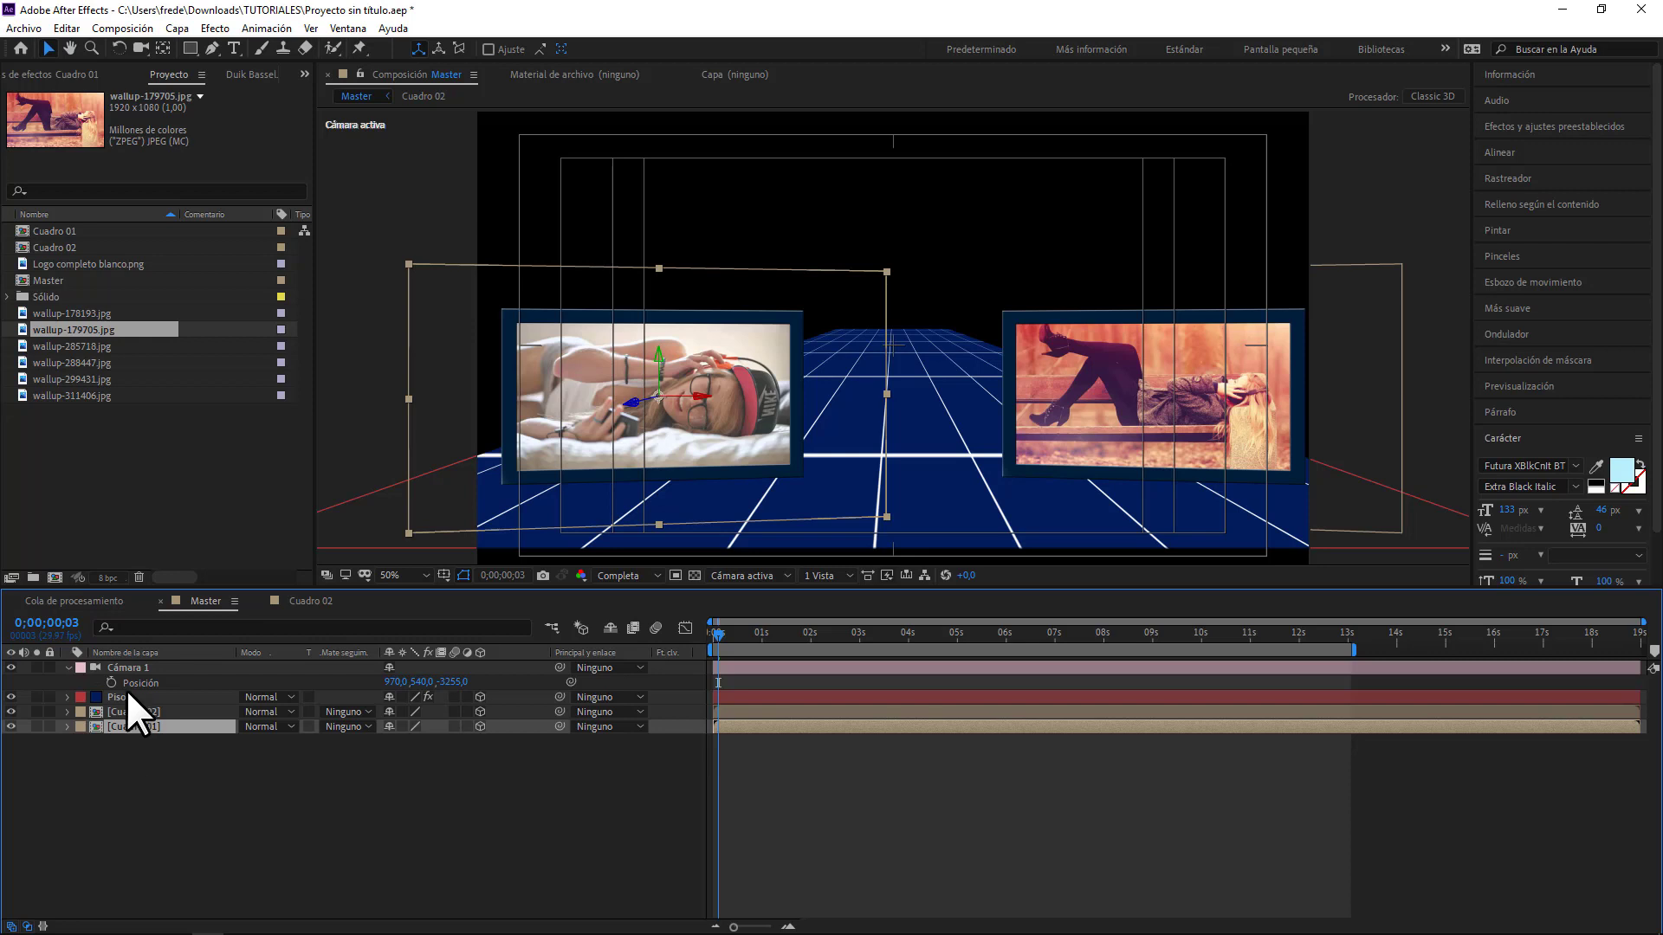
pyautogui.click(66, 231)
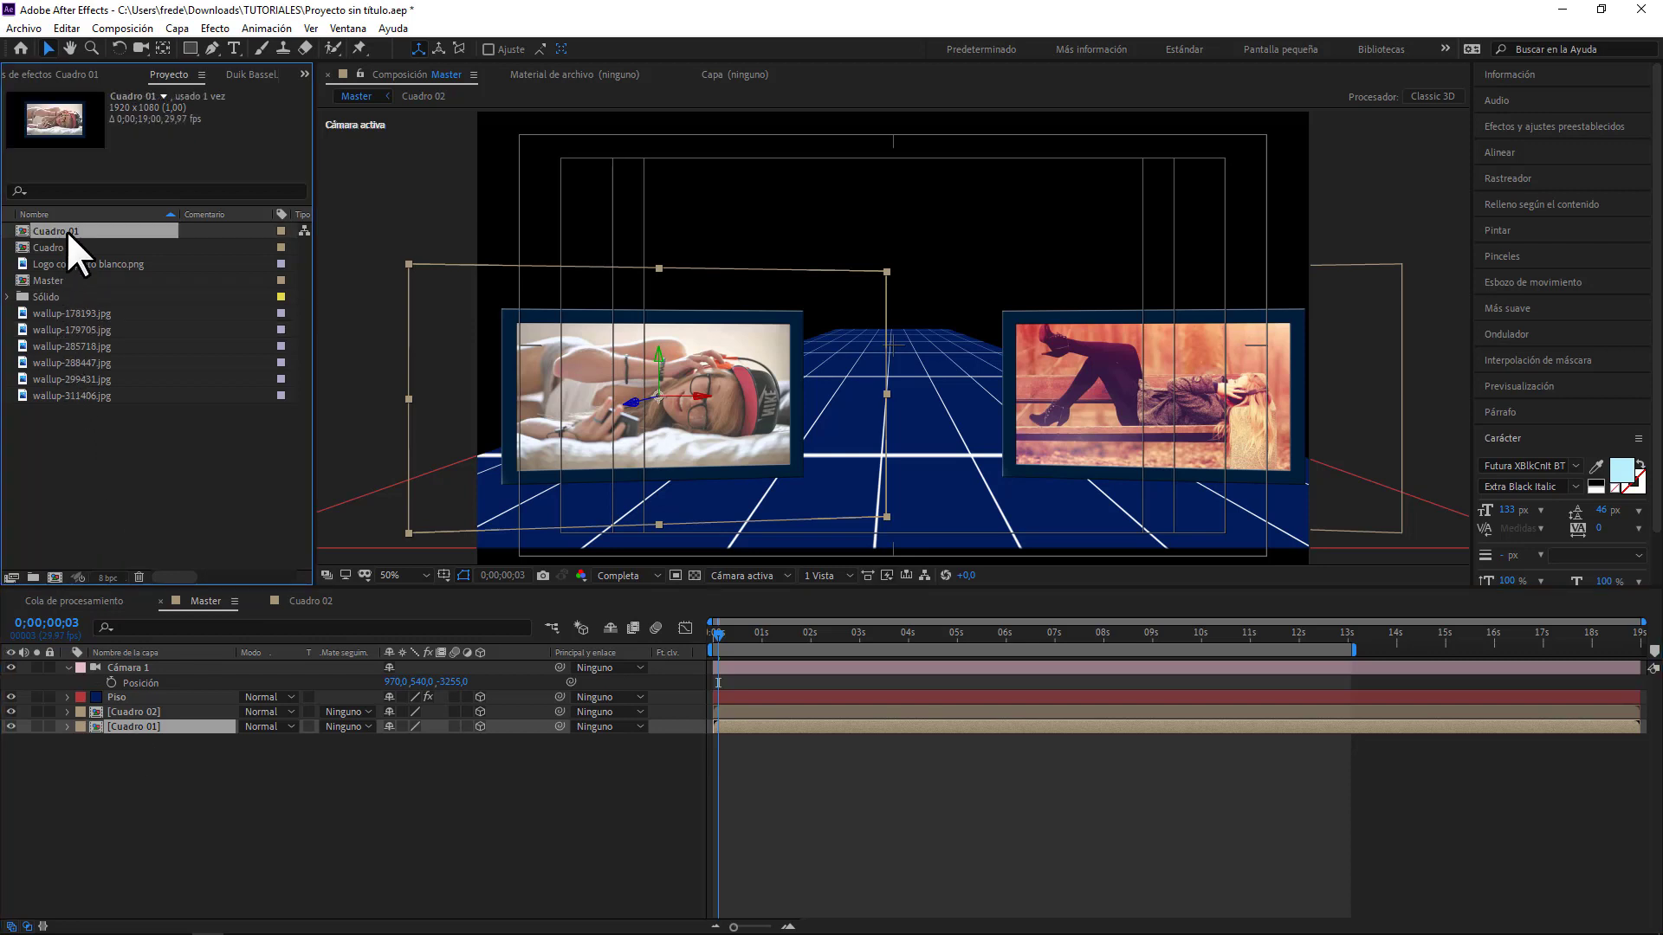
pyautogui.hotkey('ctrl', 'd')
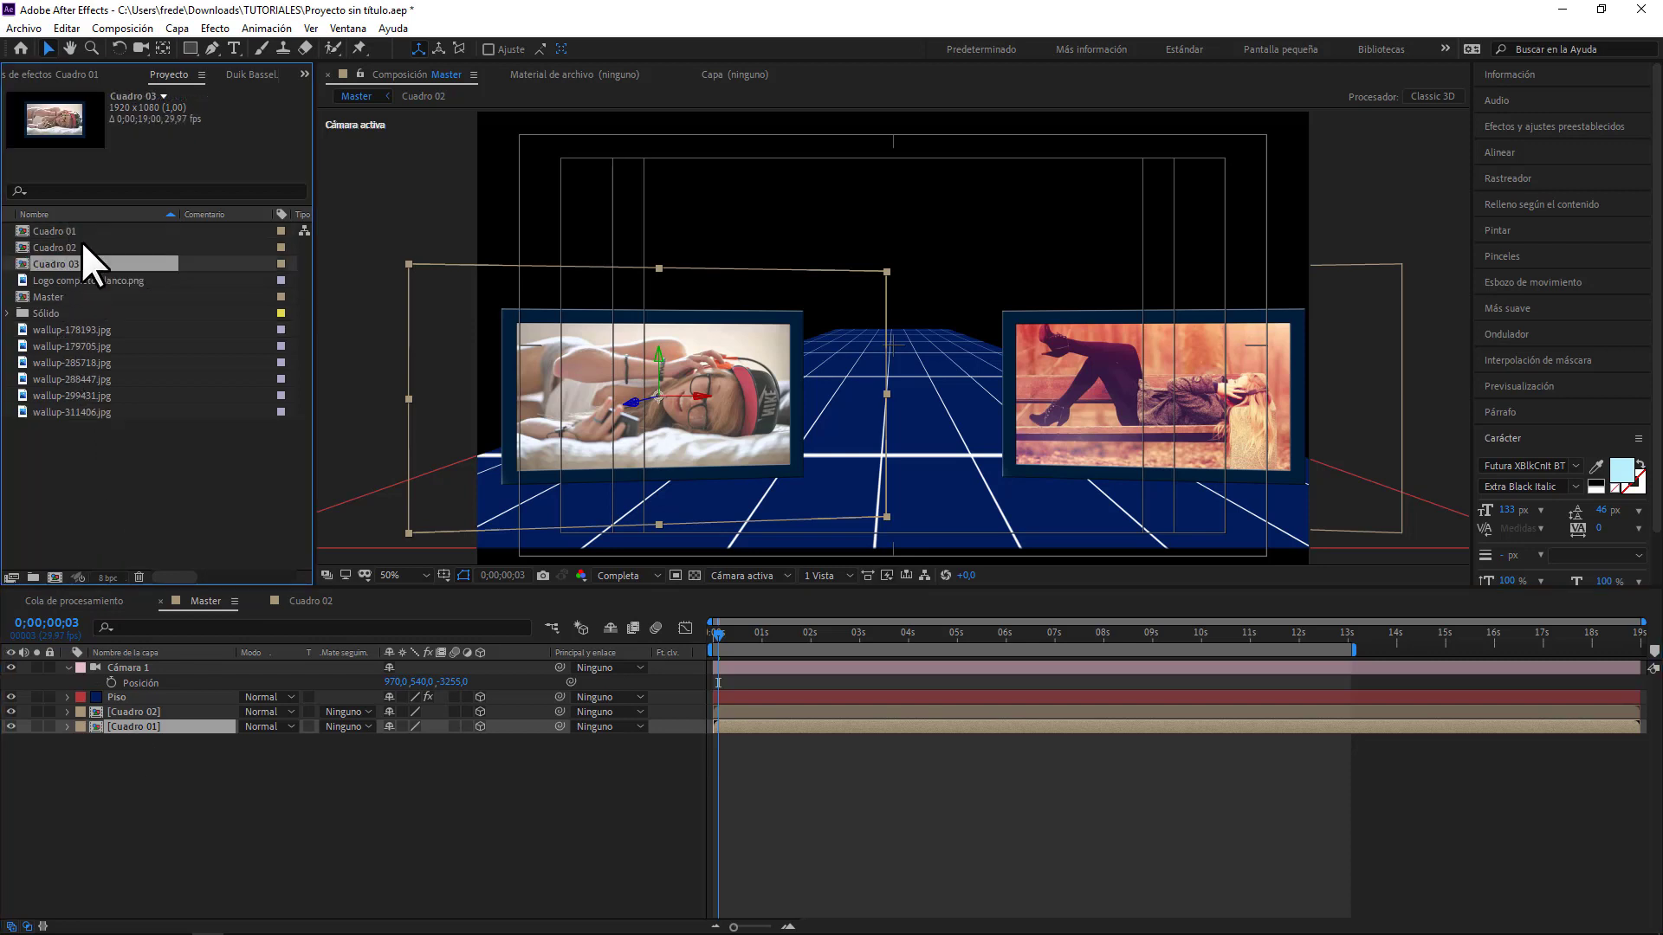
pyautogui.moveTo(60, 263); pyautogui.dragTo(158, 708)
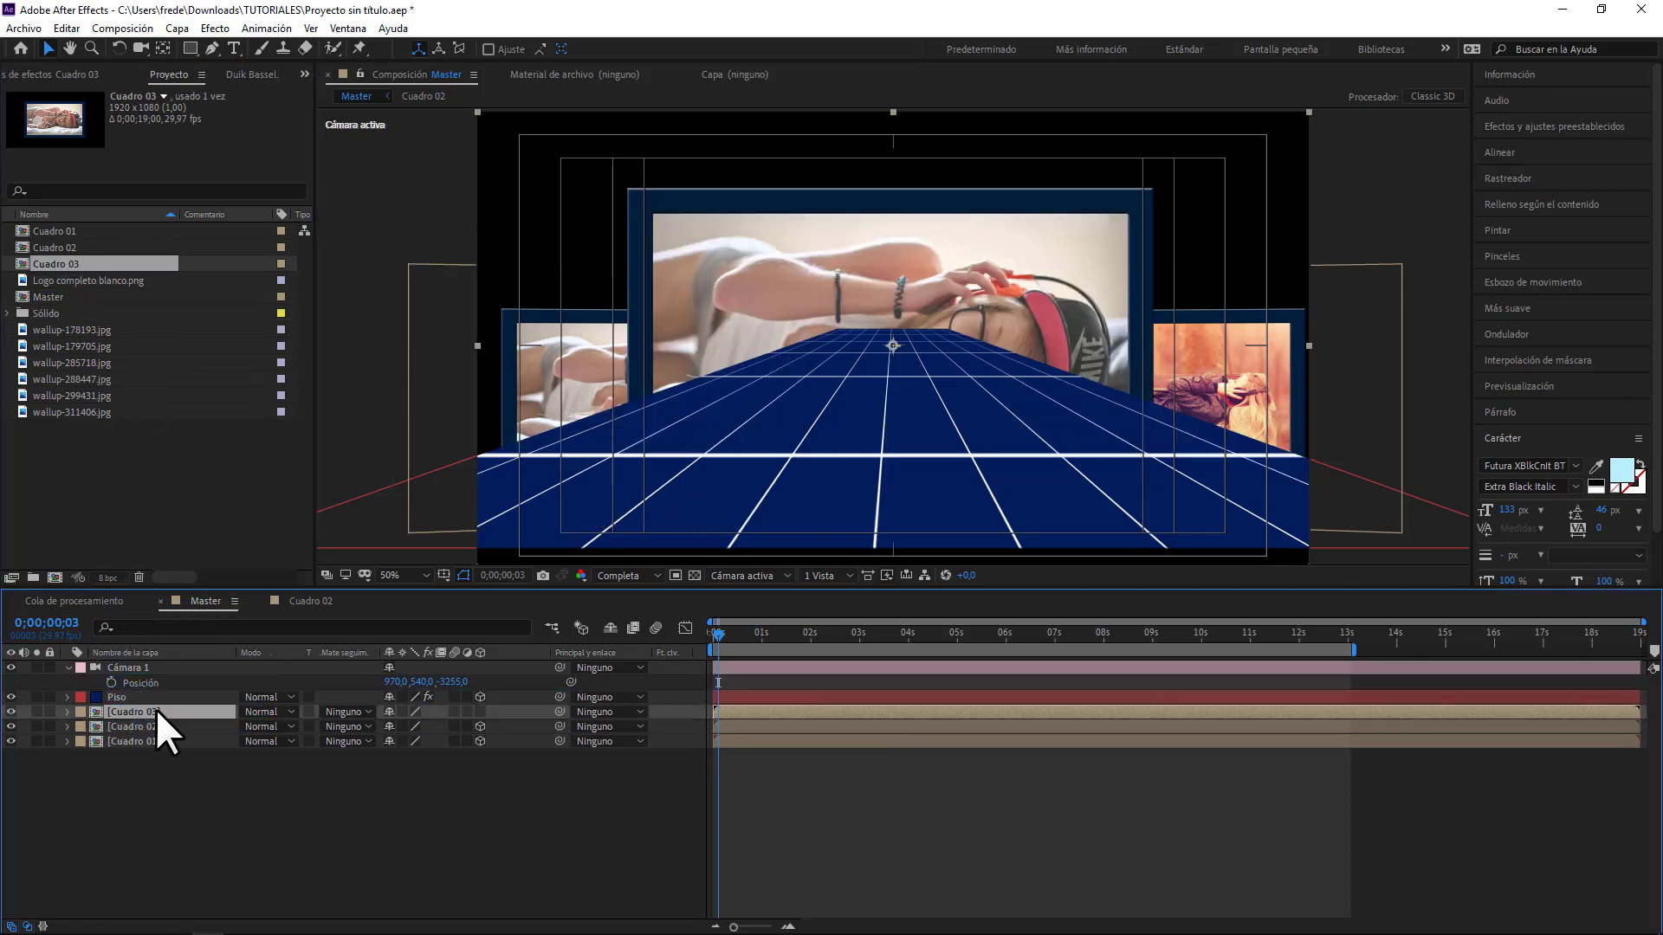
# - Make Cuadro 03 a 3D layer and copy the Transformar properties of Cuadro 01
pyautogui.click(478, 712)
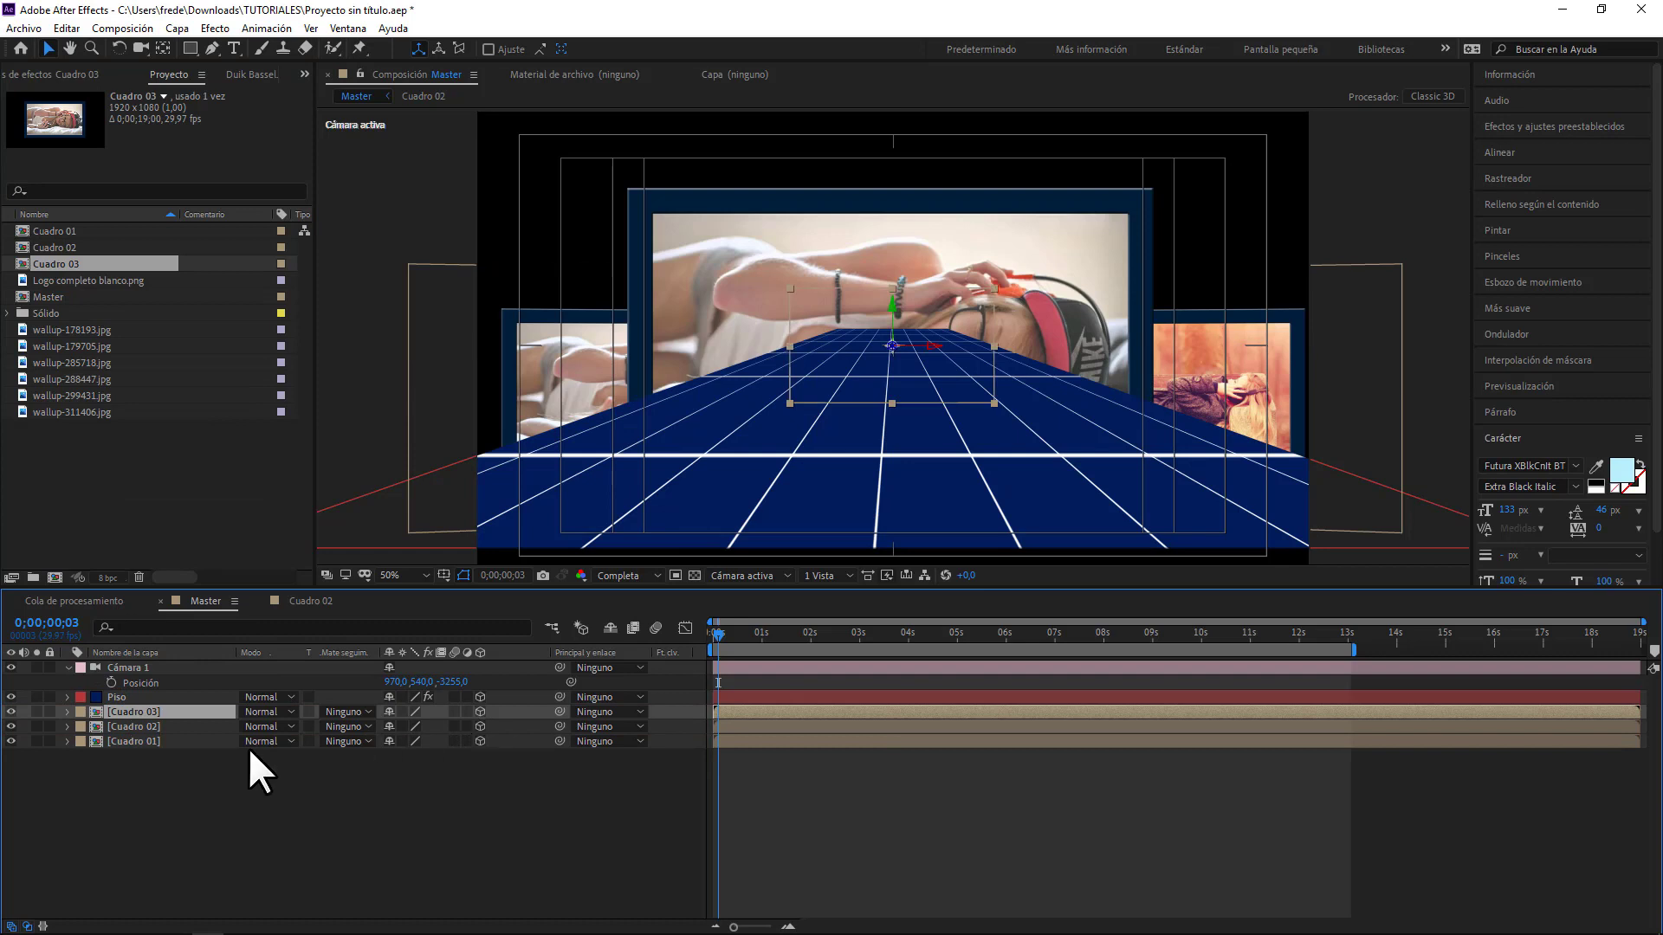
pyautogui.click(123, 741)
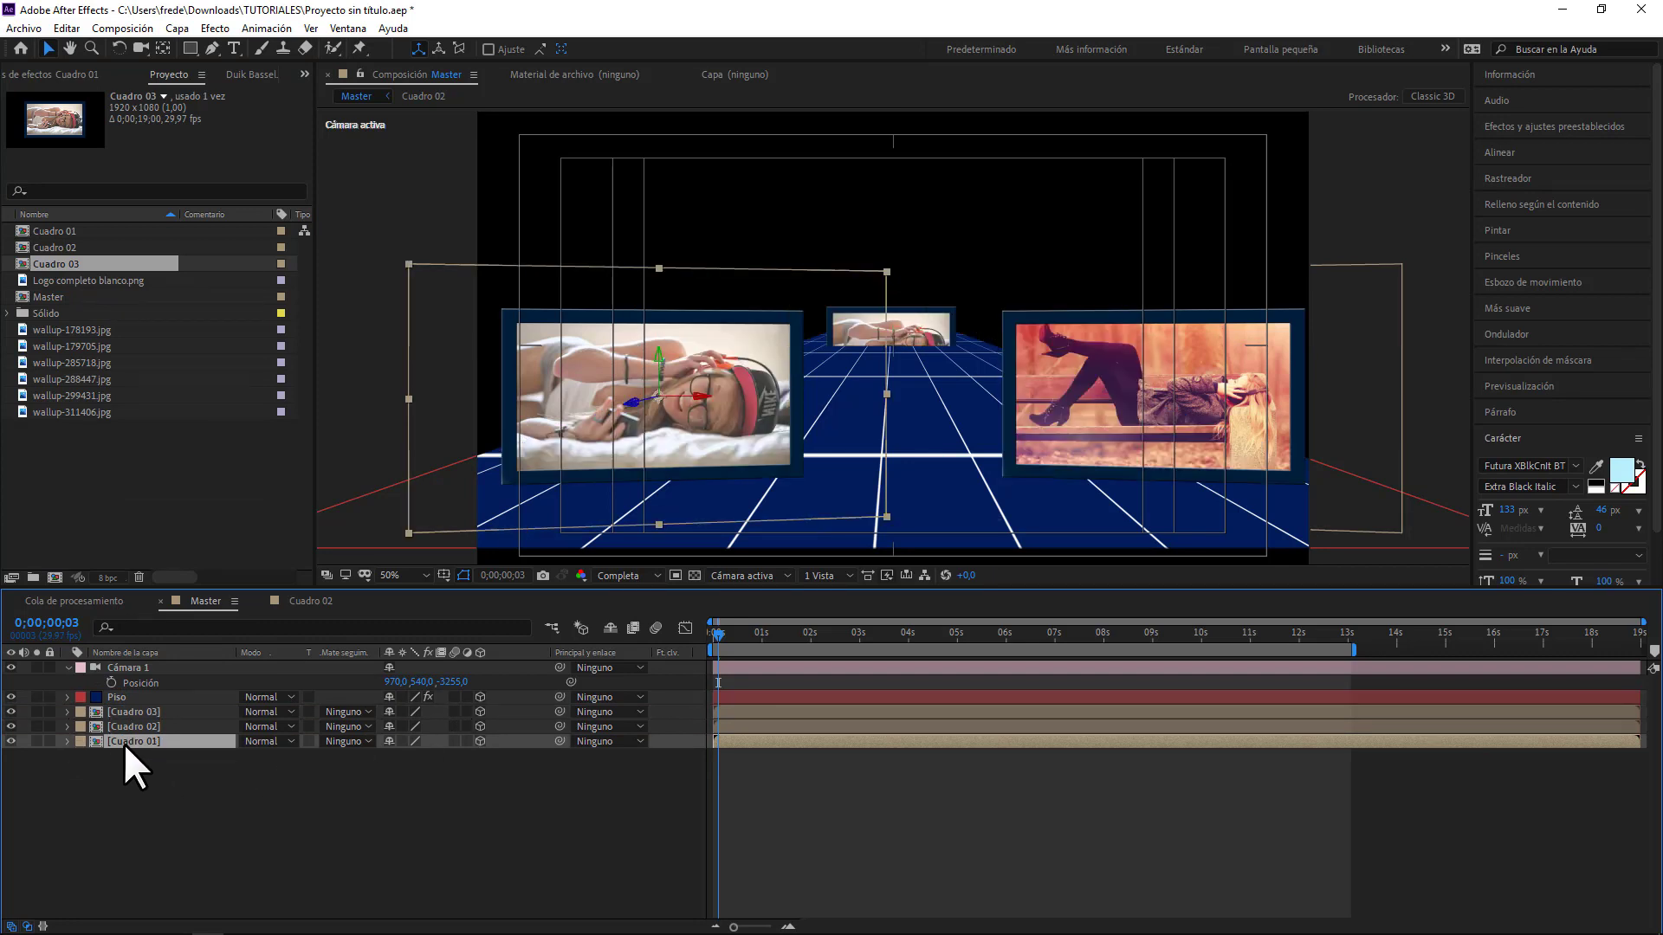
pyautogui.click(62, 743)
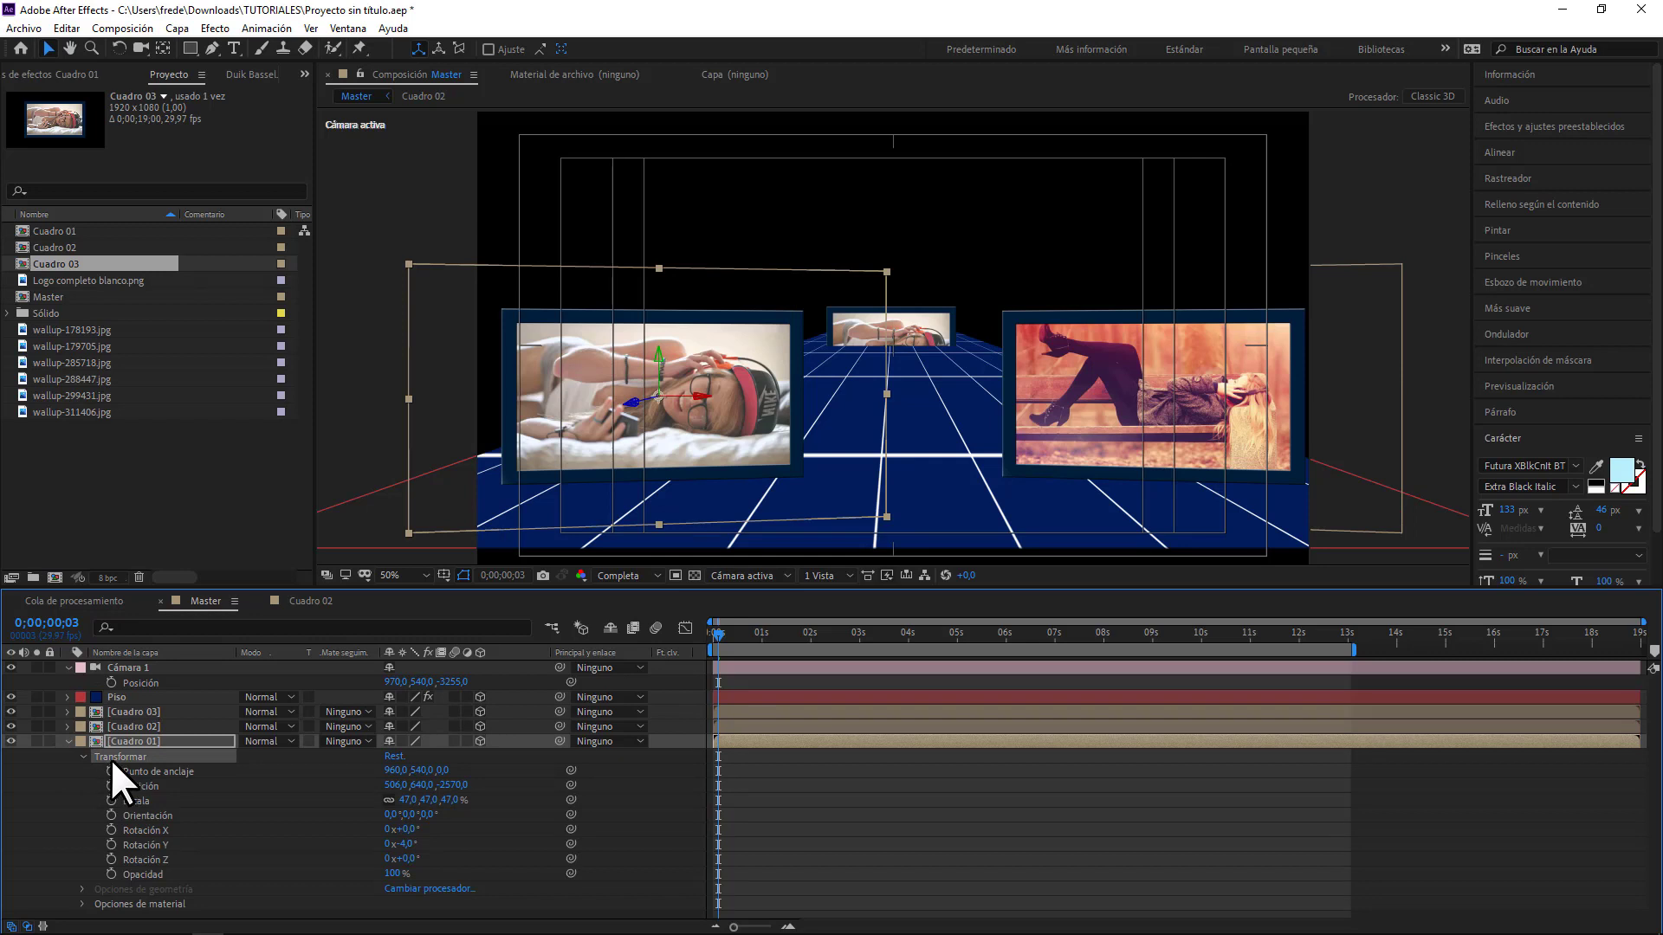
pyautogui.click(68, 740)
# - Paste the copied transform properties onto Cuadro 03 and push it back to position 506, 640, -1932
pyautogui.click(123, 714)
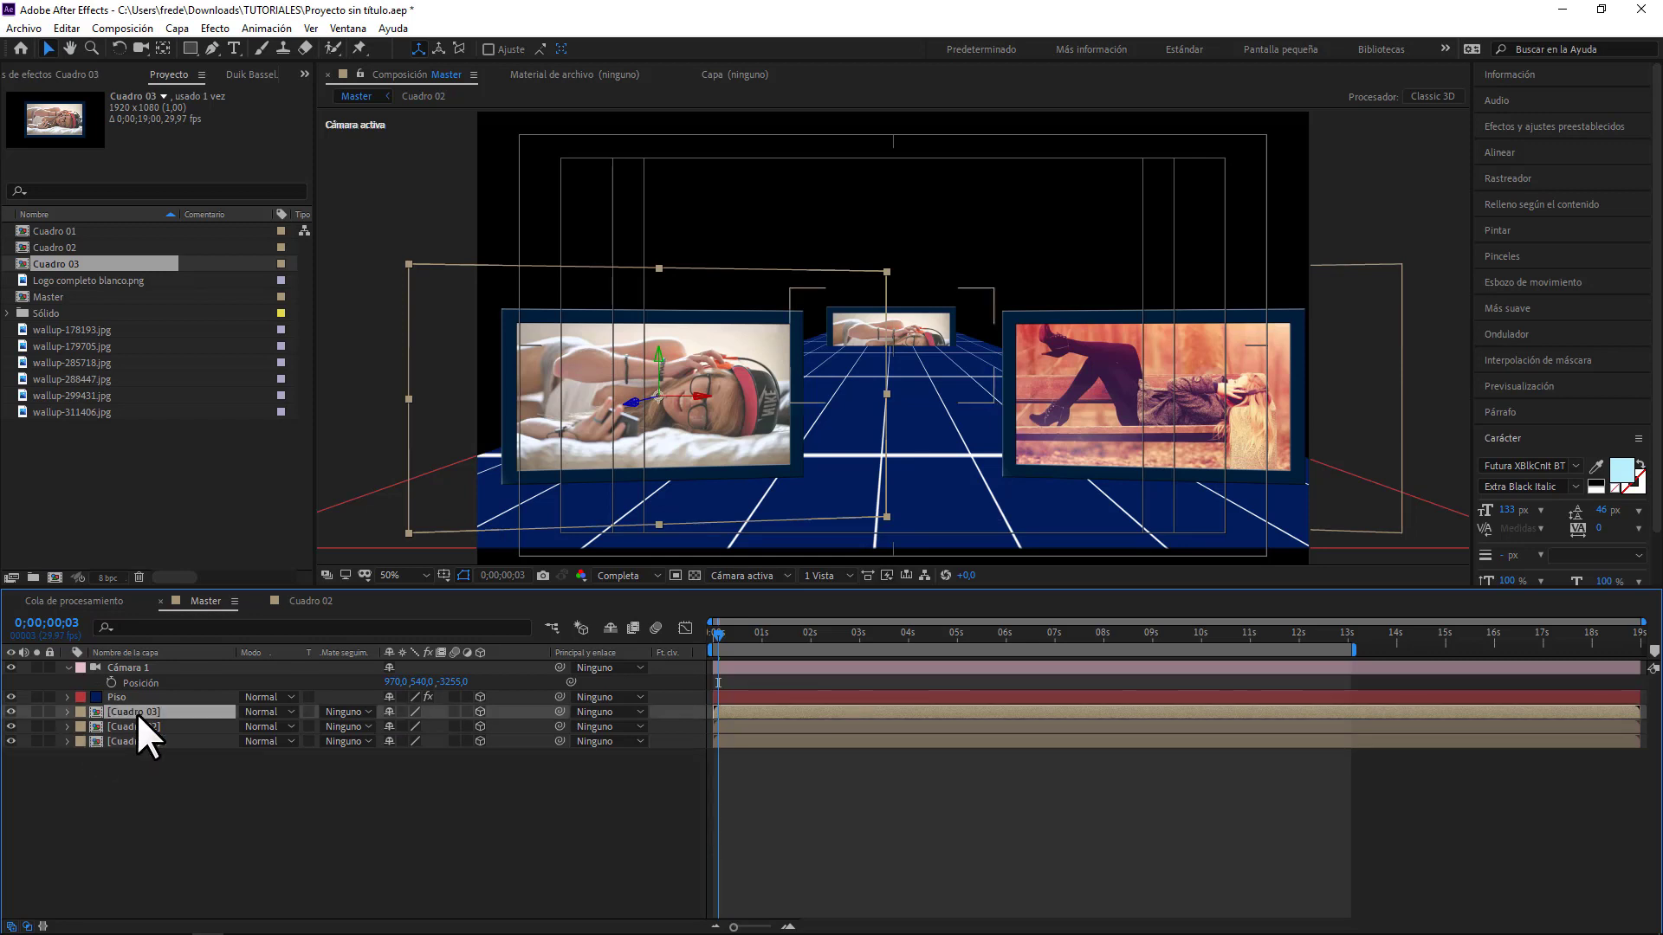
pyautogui.click(67, 712)
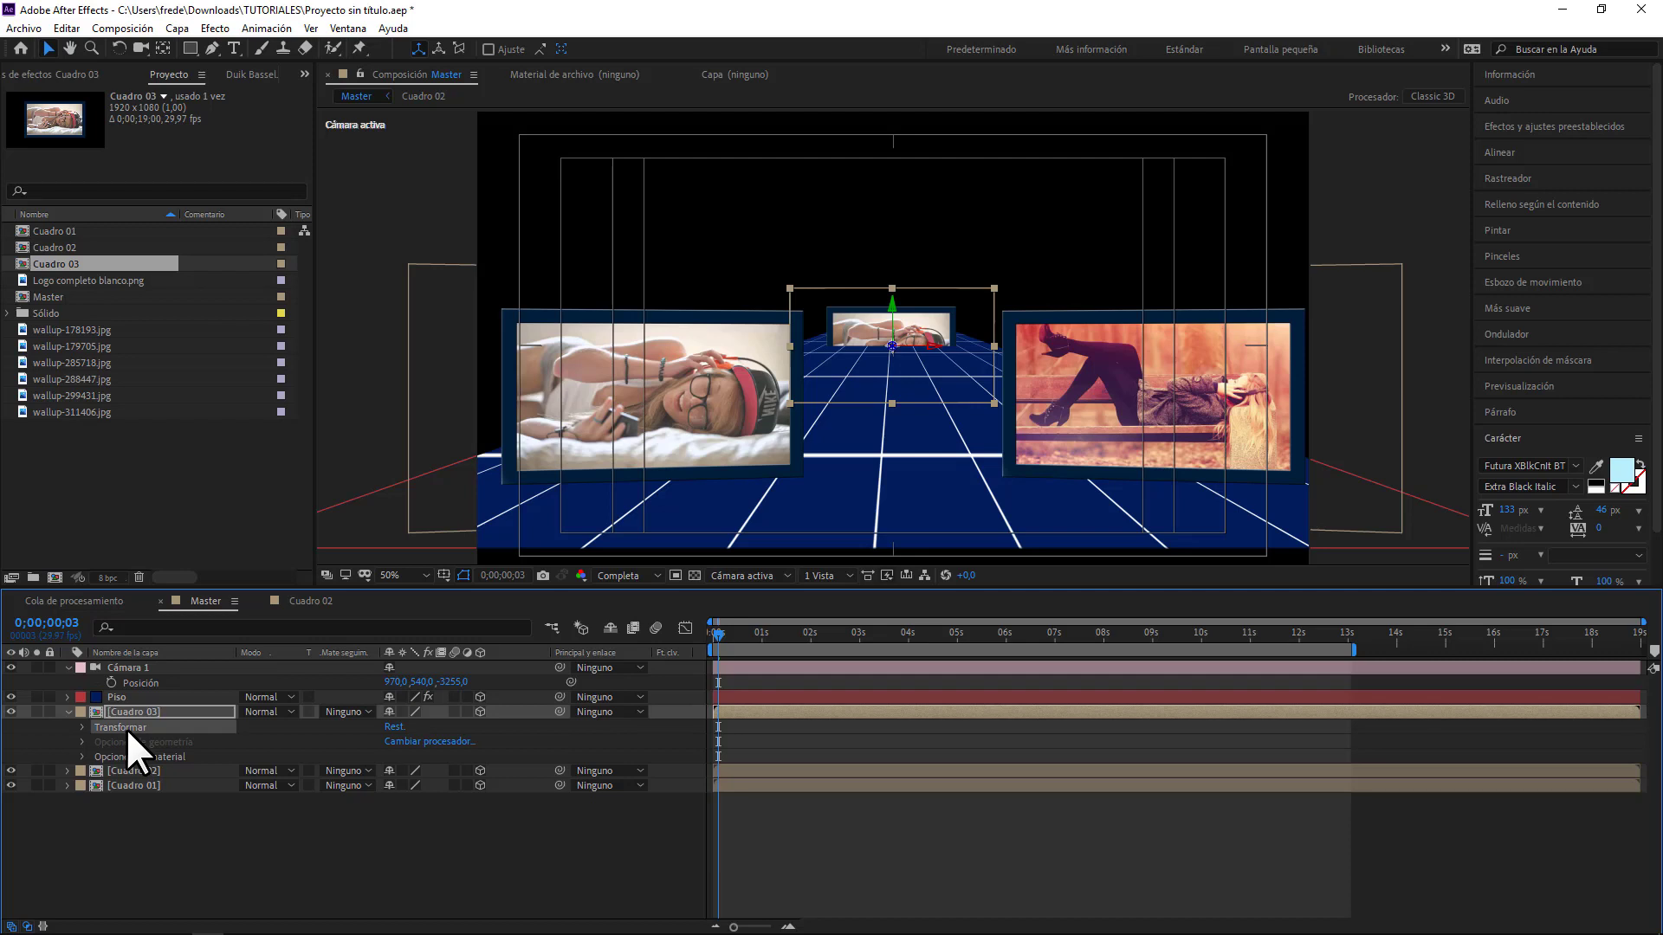
pyautogui.click(66, 713)
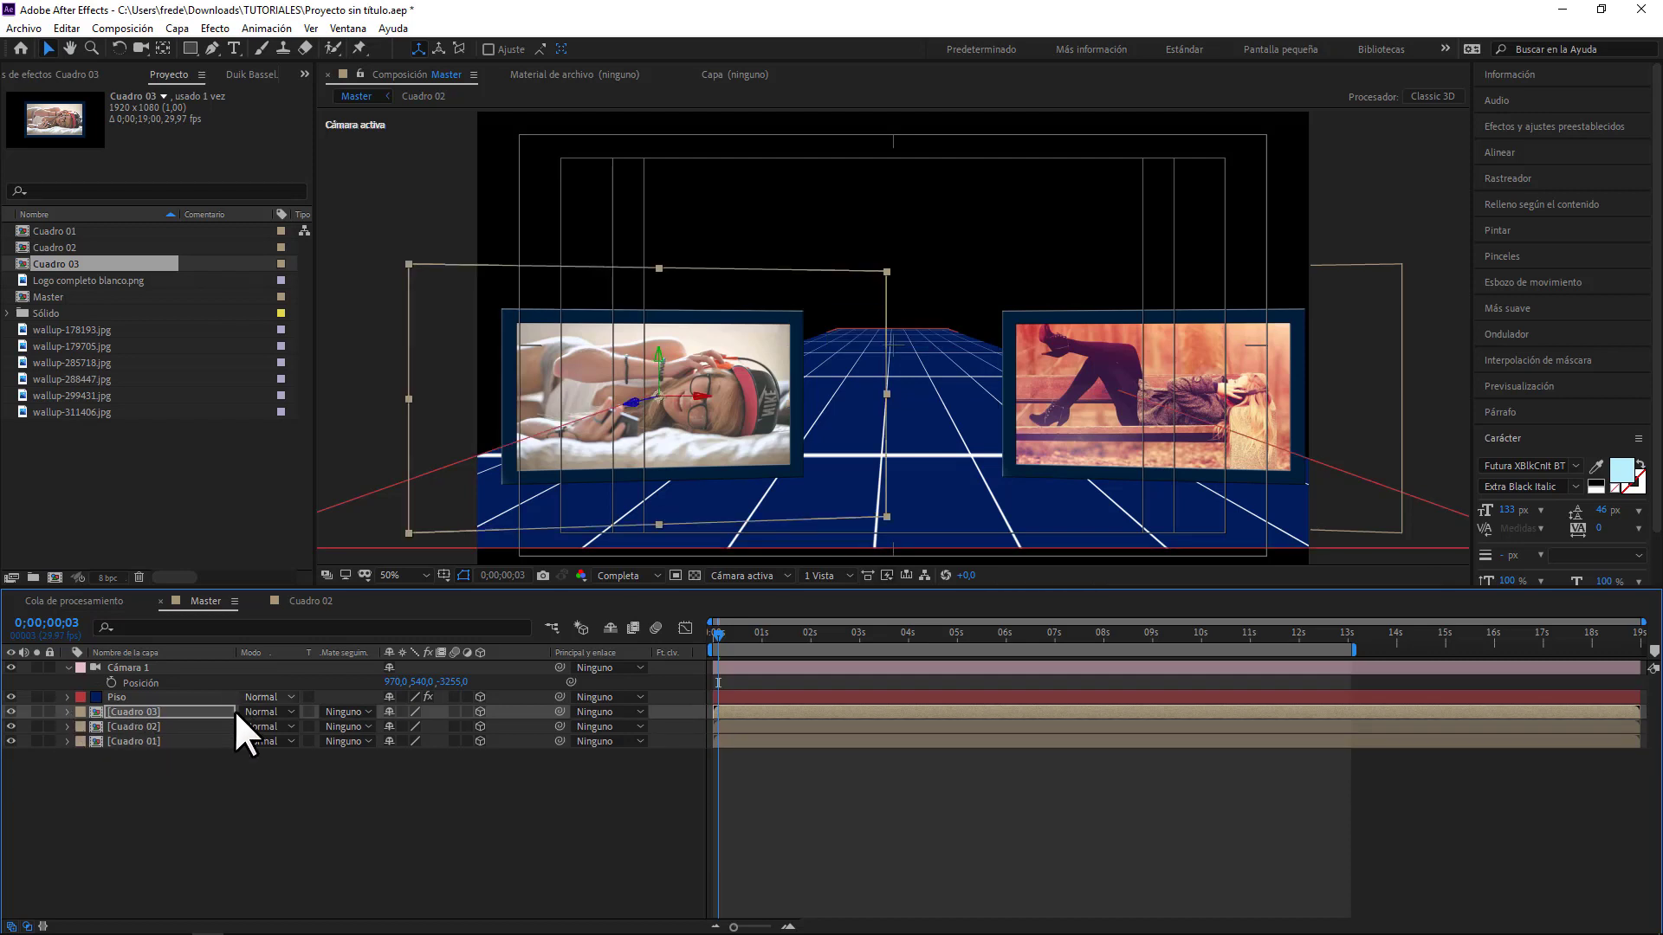
pyautogui.press('p')
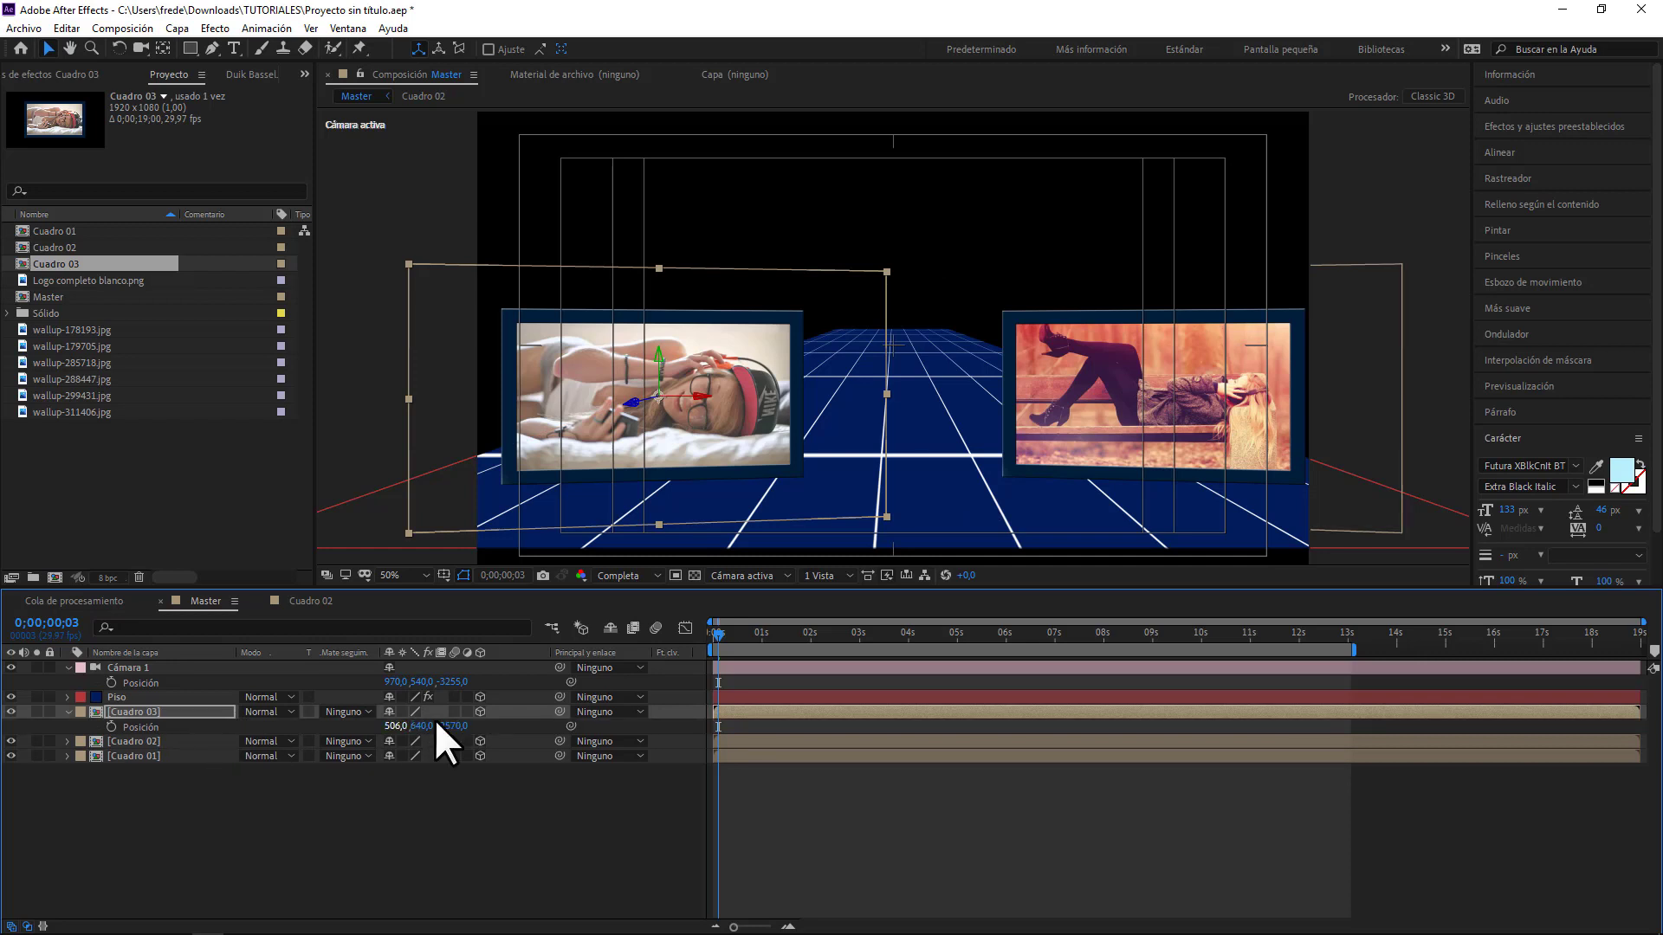
pyautogui.moveTo(456, 727); pyautogui.dragTo(908, 632)
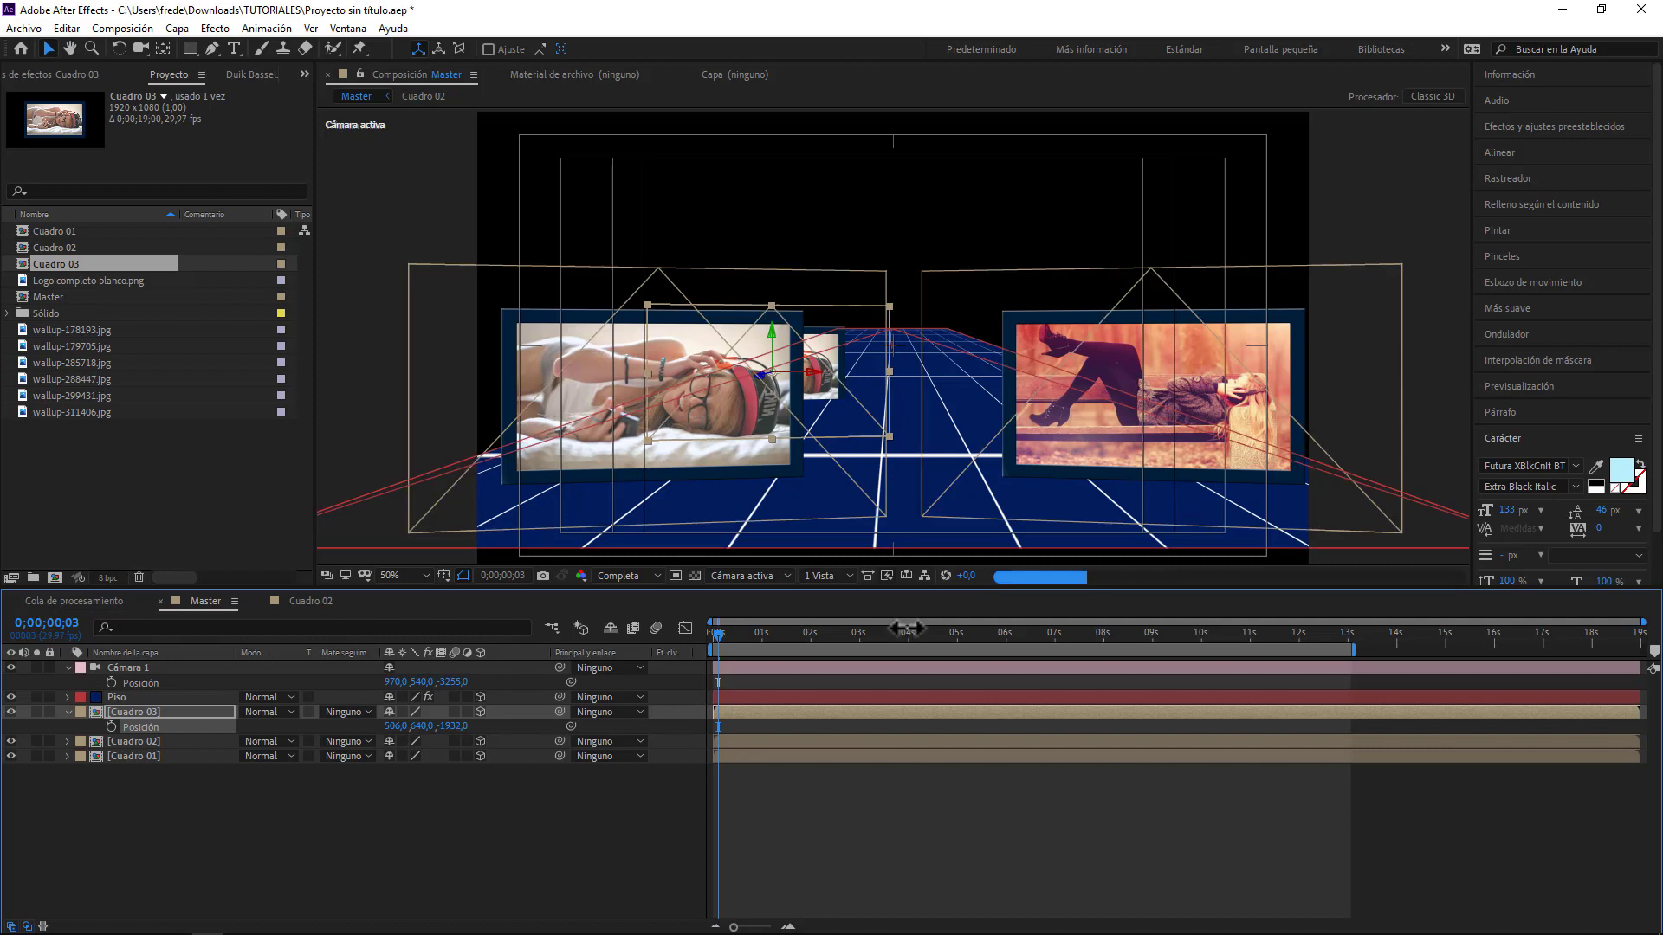
# - Examine the floor and frame layout from the Superior view and an orbited Vista personalizada 1, comparing it with the Cámara 1 view
pyautogui.click(782, 578)
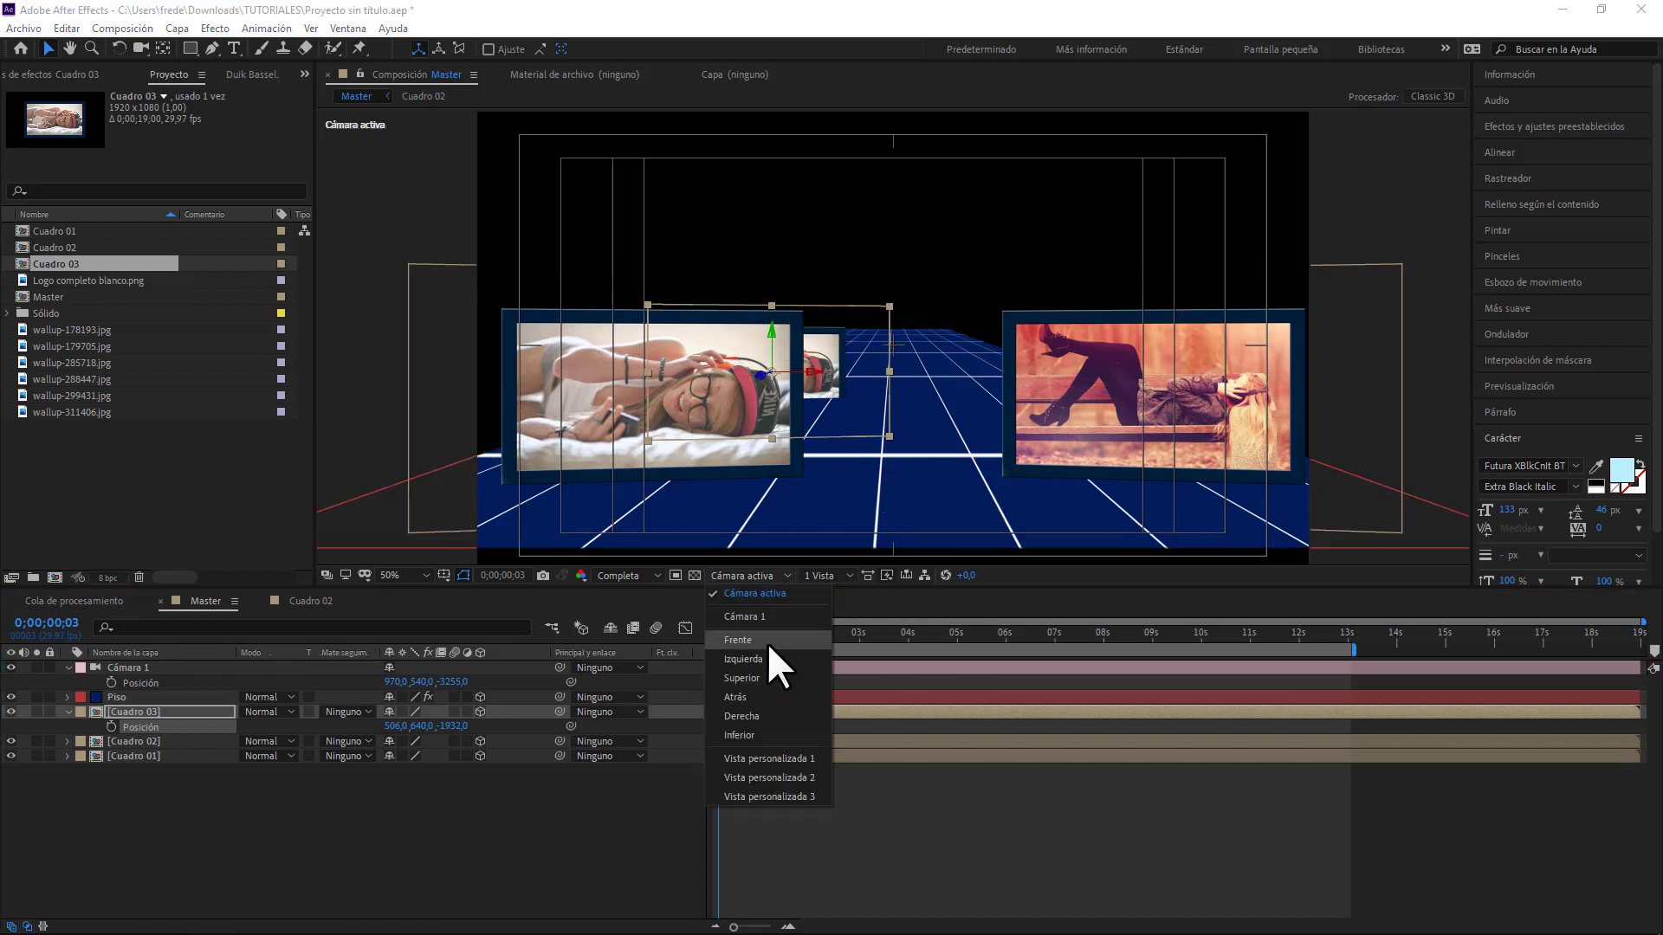
pyautogui.click(767, 675)
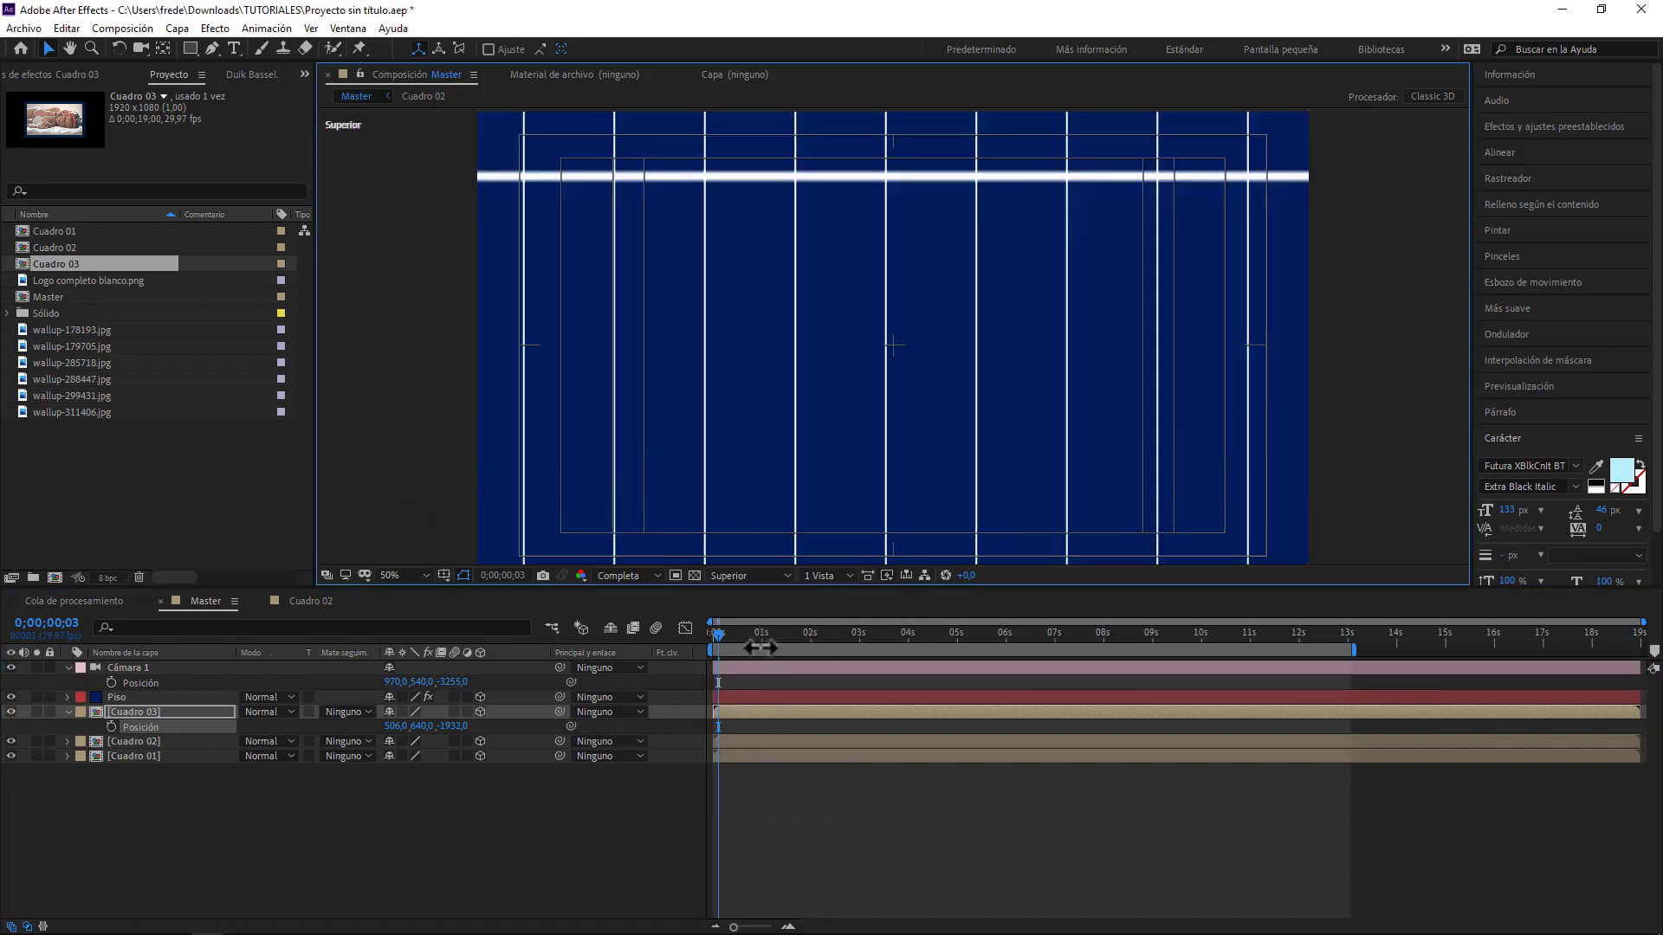
pyautogui.click(773, 576)
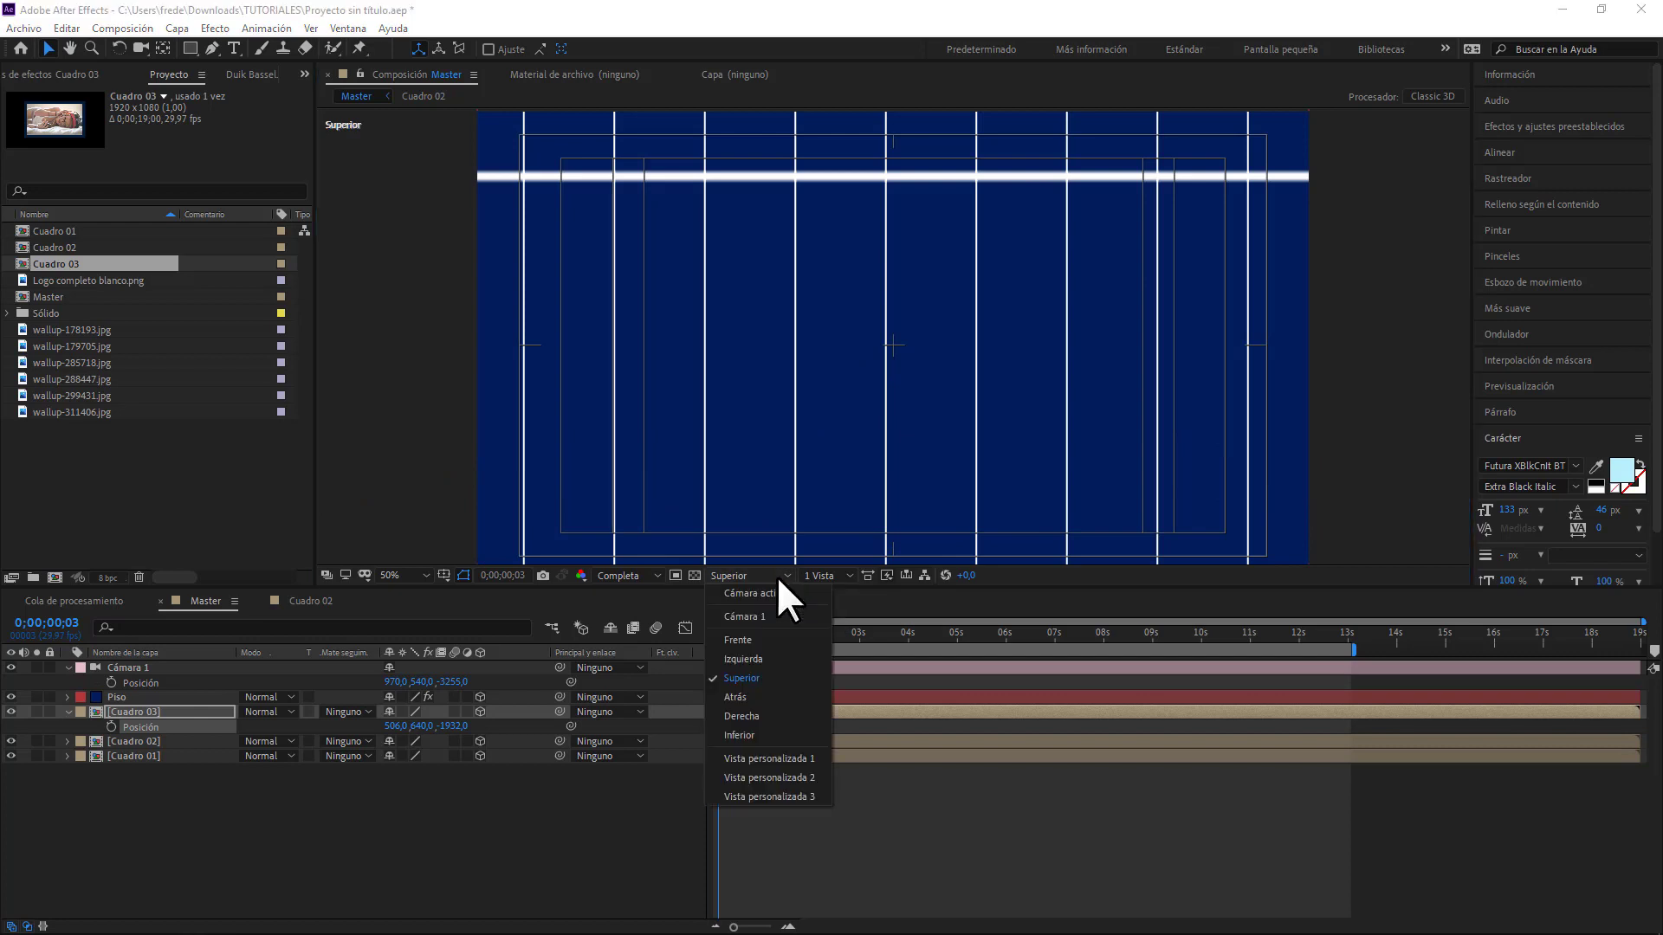
pyautogui.click(756, 759)
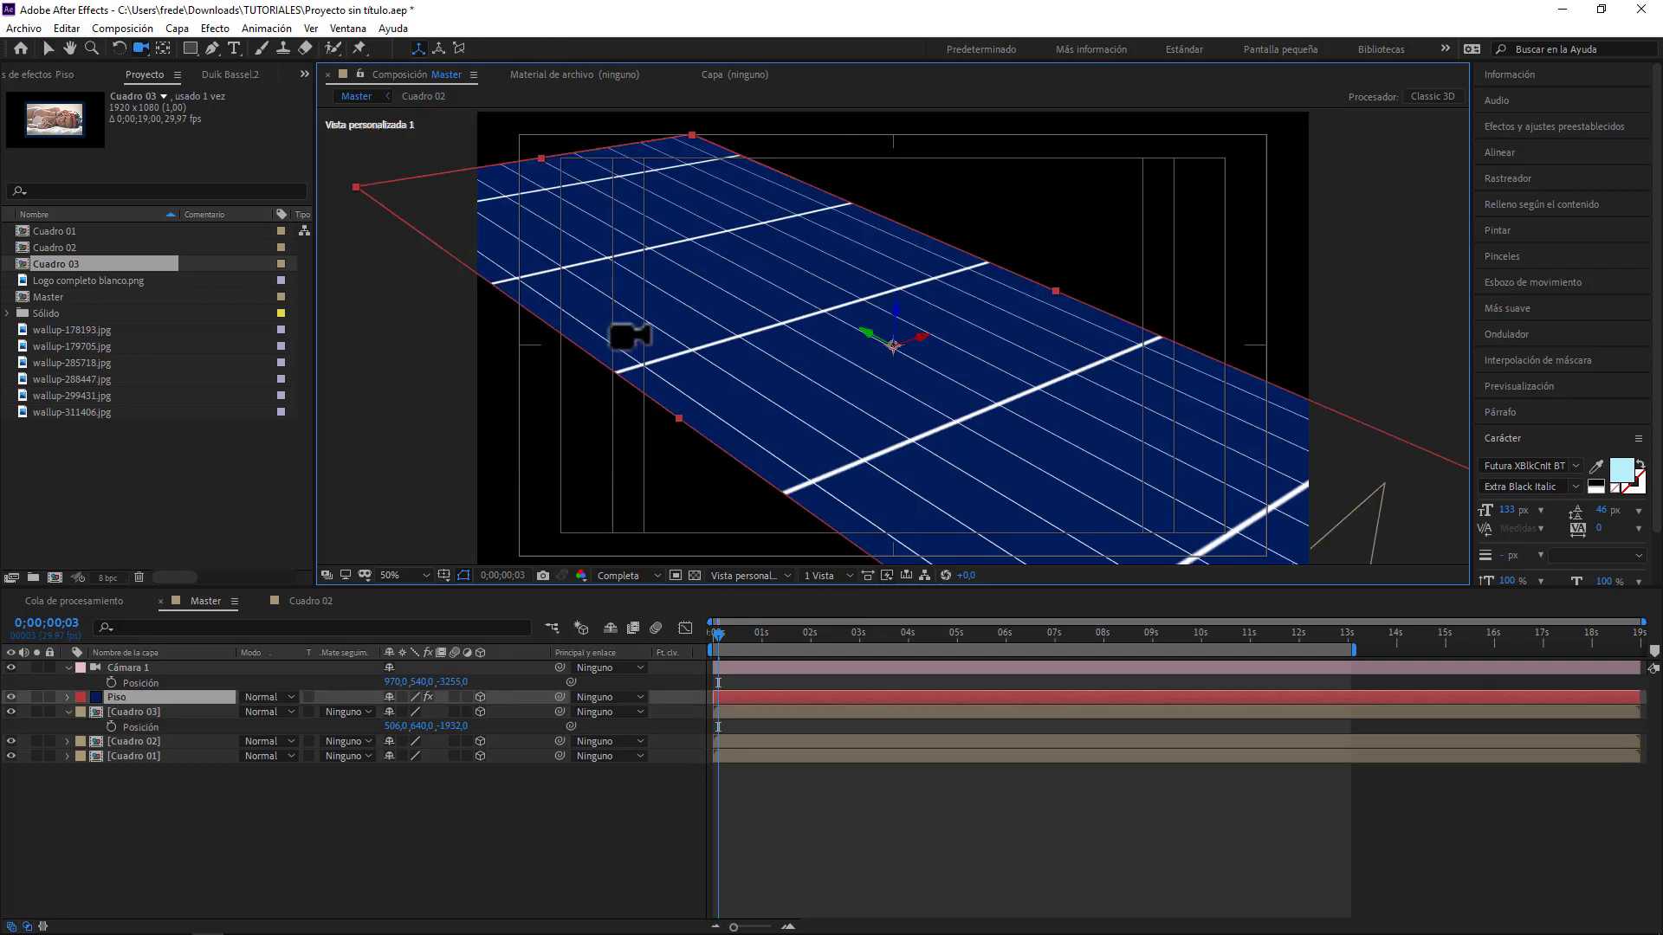
pyautogui.click(47, 48)
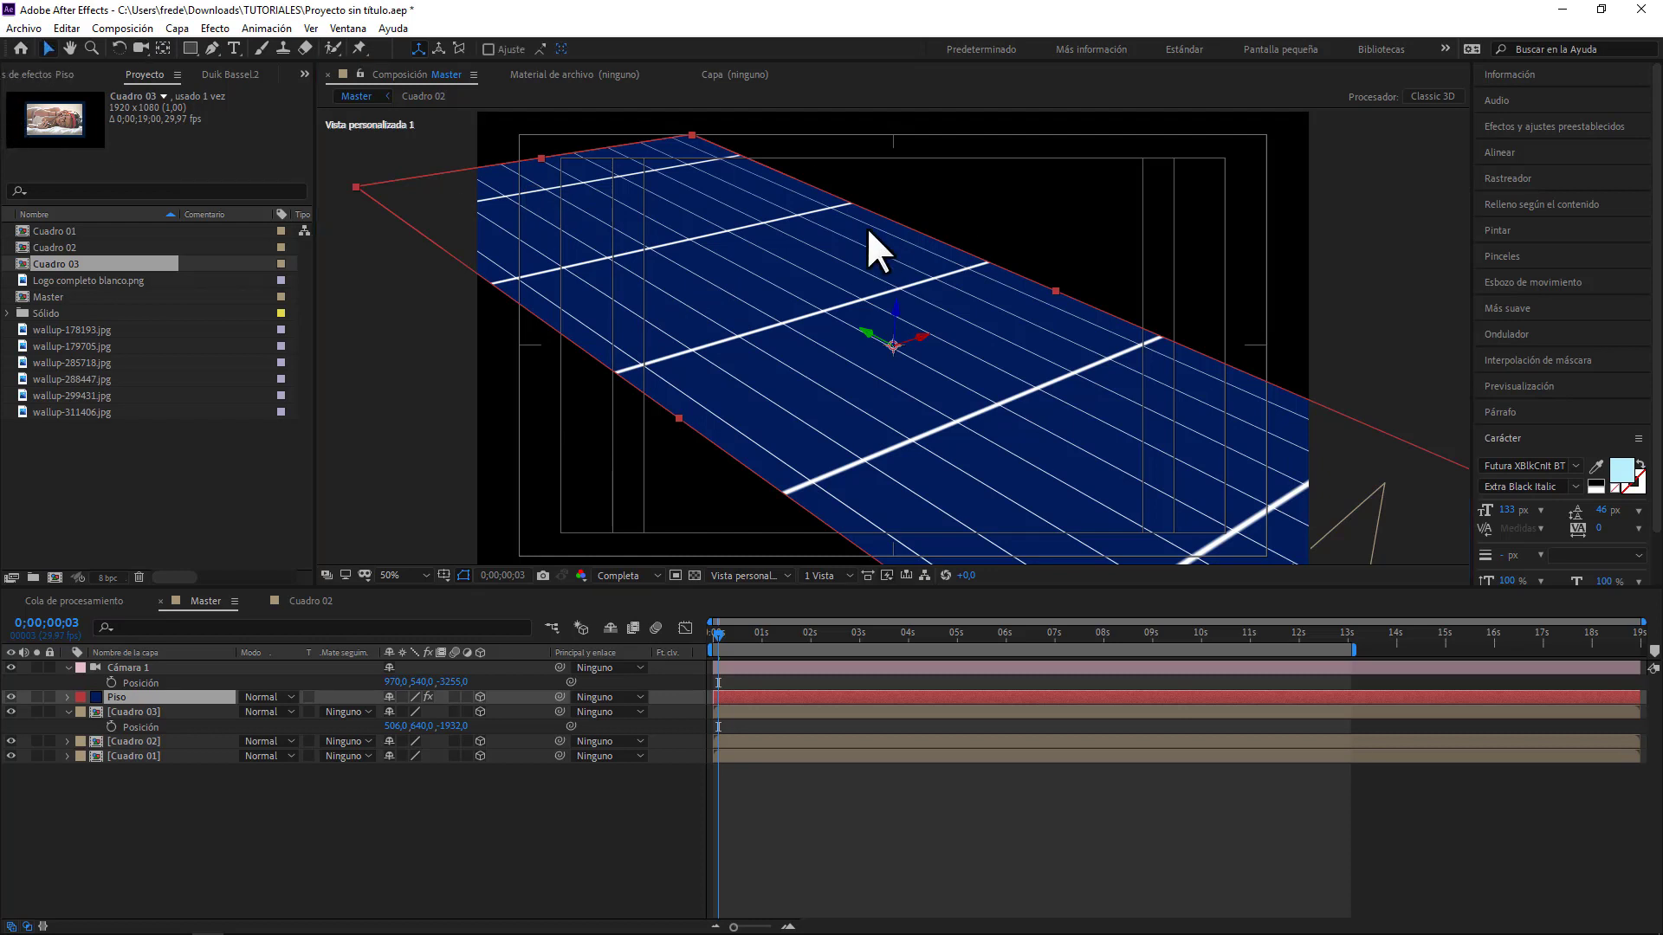
pyautogui.click(140, 48)
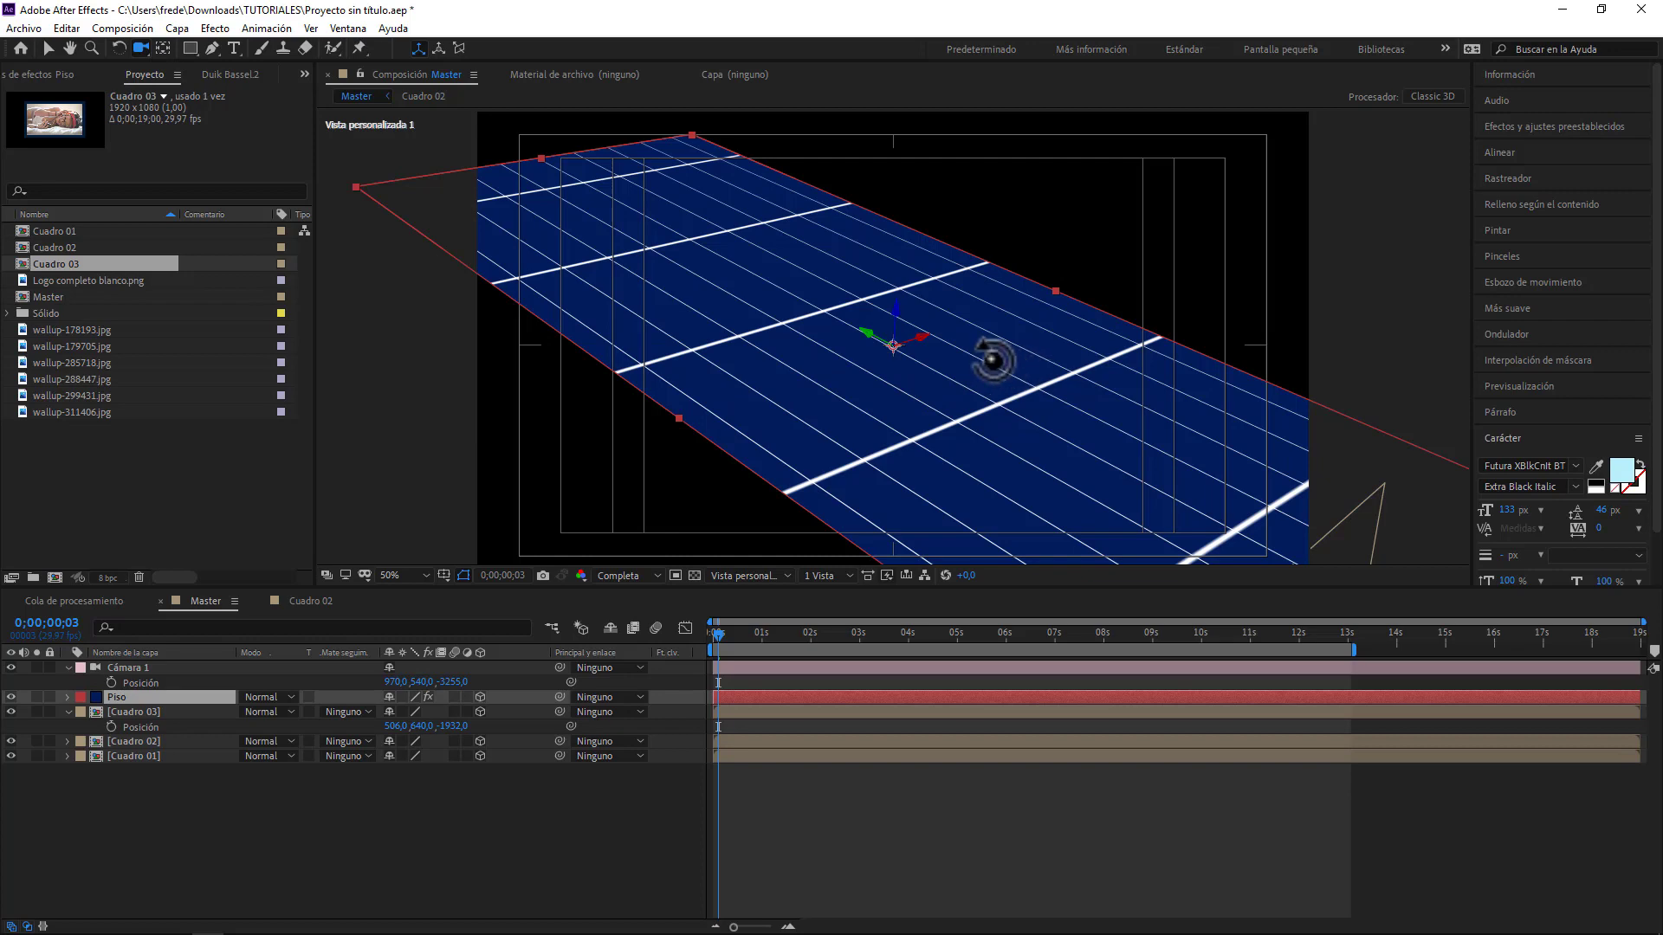
pyautogui.moveTo(994, 359); pyautogui.dragTo(1011, 375)
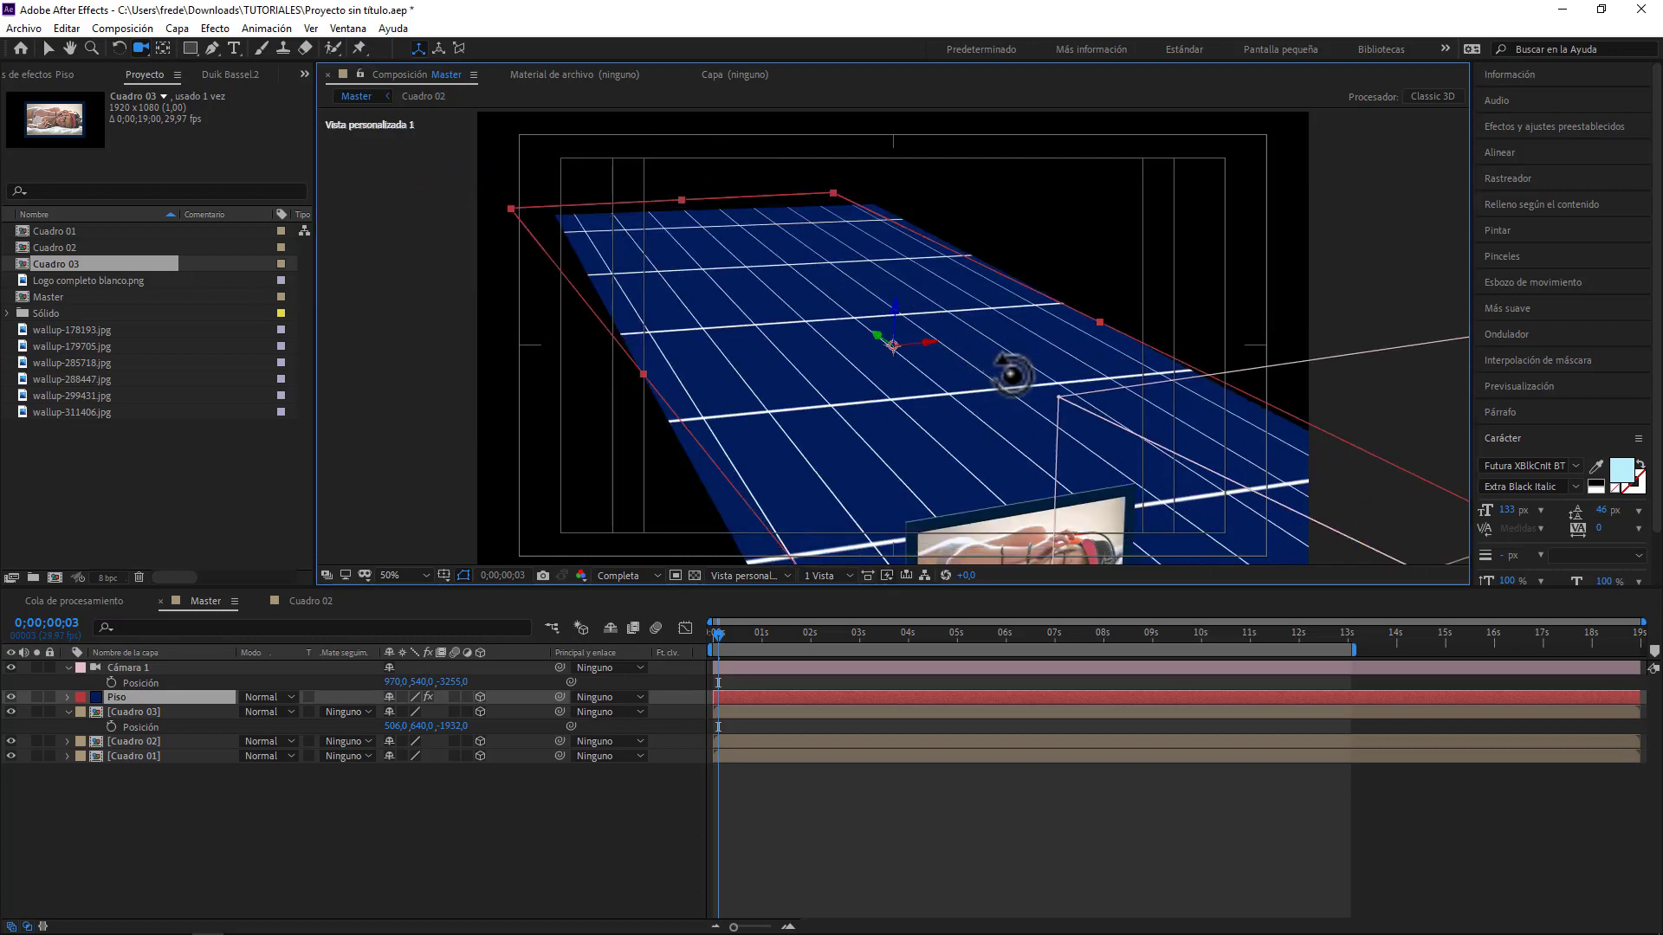
pyautogui.scroll(10, 1011, 375)
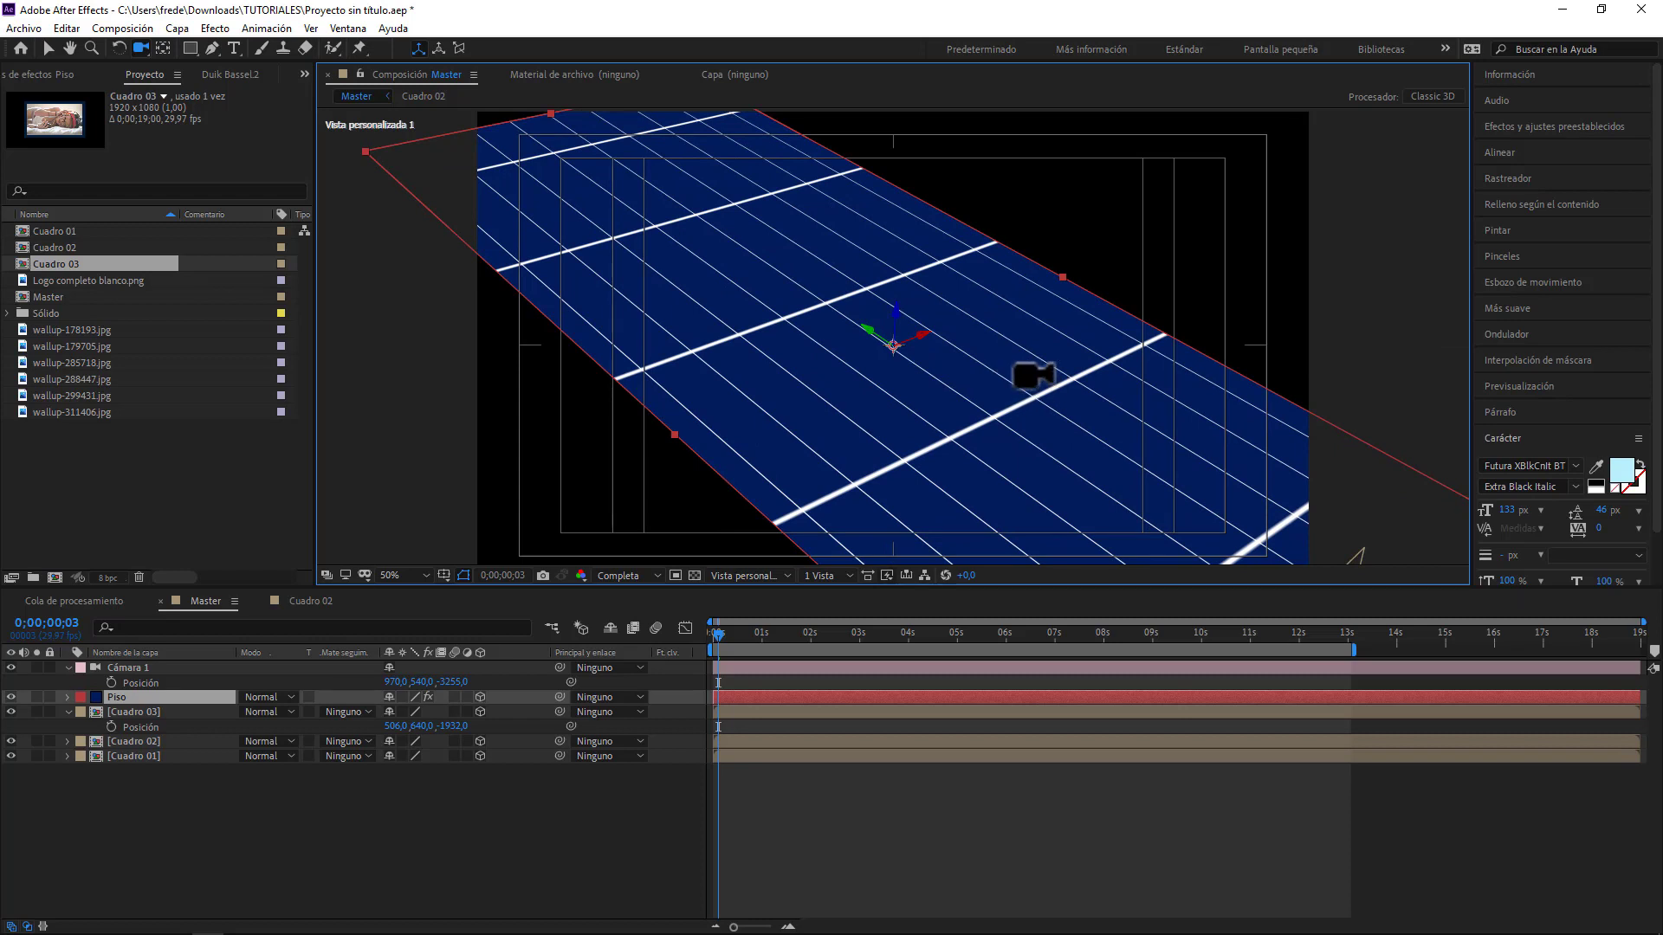
pyautogui.moveTo(1036, 401); pyautogui.dragTo(1100, 925)
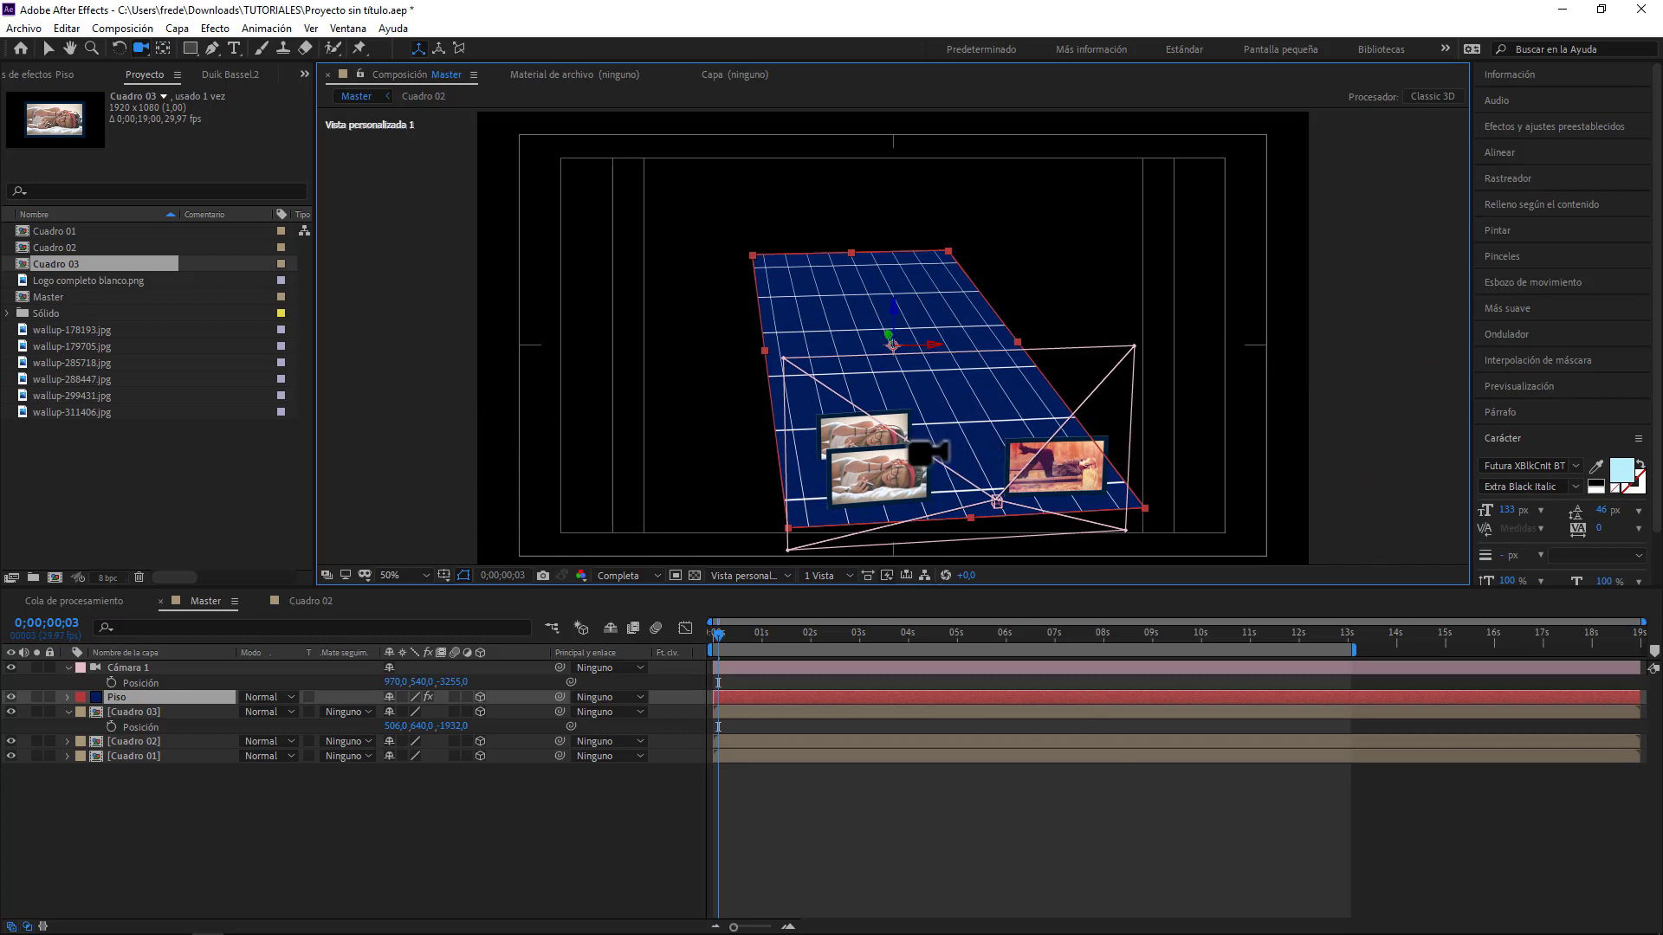
pyautogui.moveTo(943, 446)
pyautogui.mouseDown()
pyautogui.moveTo(958, 474)
pyautogui.moveTo(969, 451)
pyautogui.mouseUp()
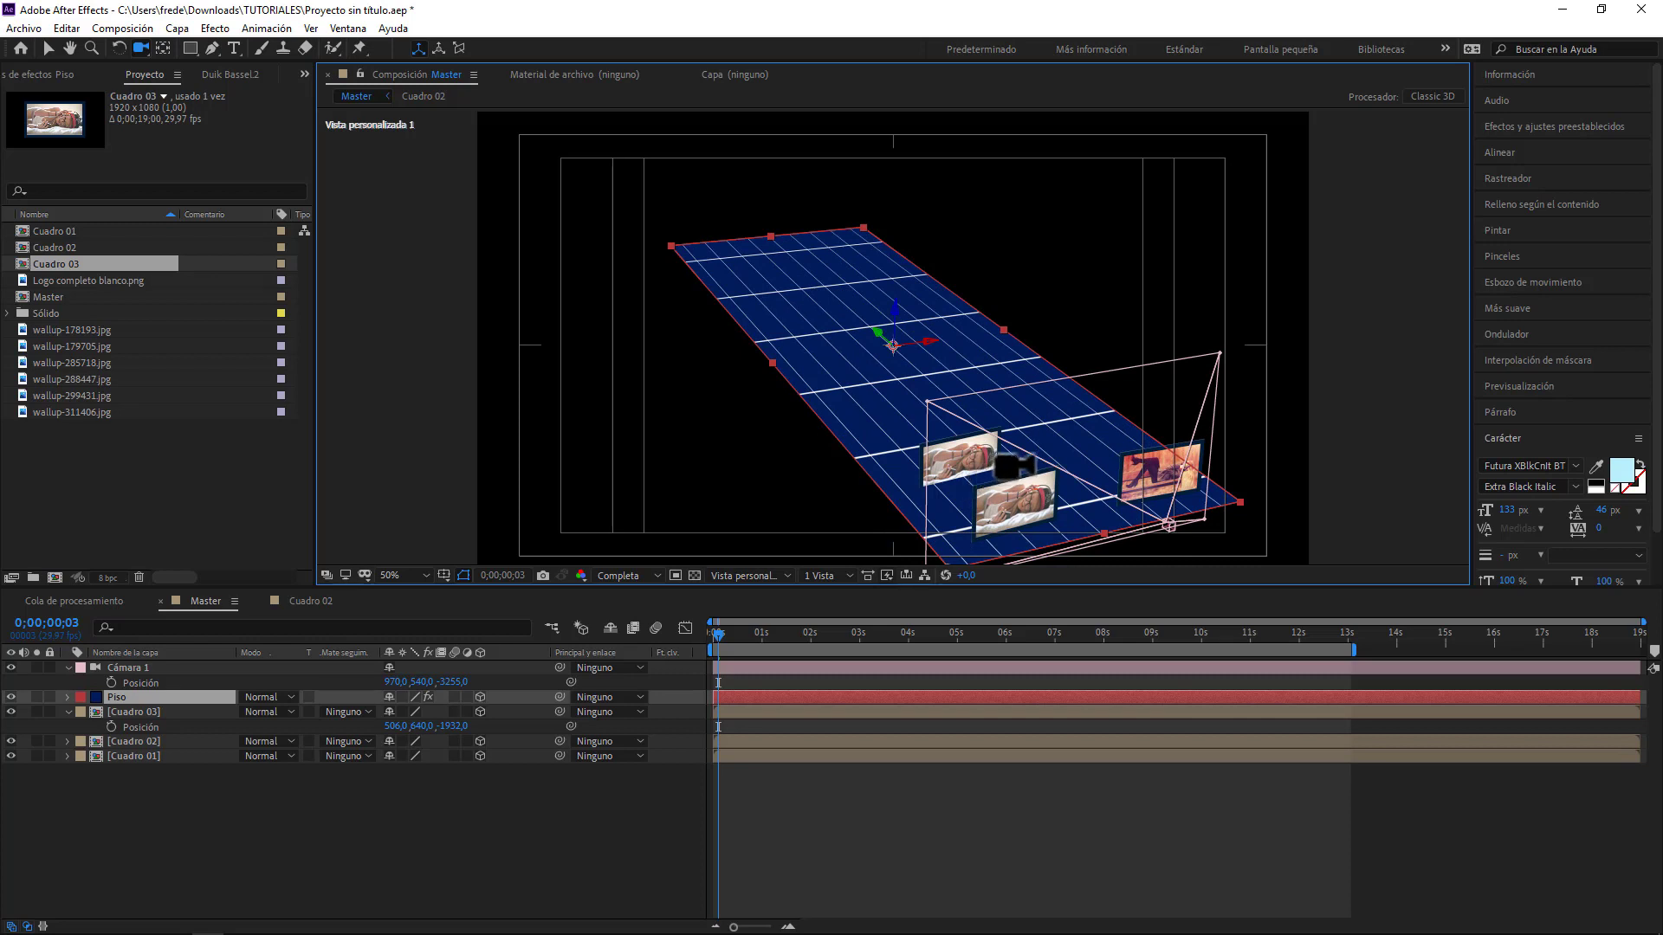
pyautogui.moveTo(1050, 472)
pyautogui.mouseDown()
pyautogui.moveTo(1033, 410)
pyautogui.moveTo(996, 428)
pyautogui.moveTo(1063, 443)
pyautogui.mouseUp()
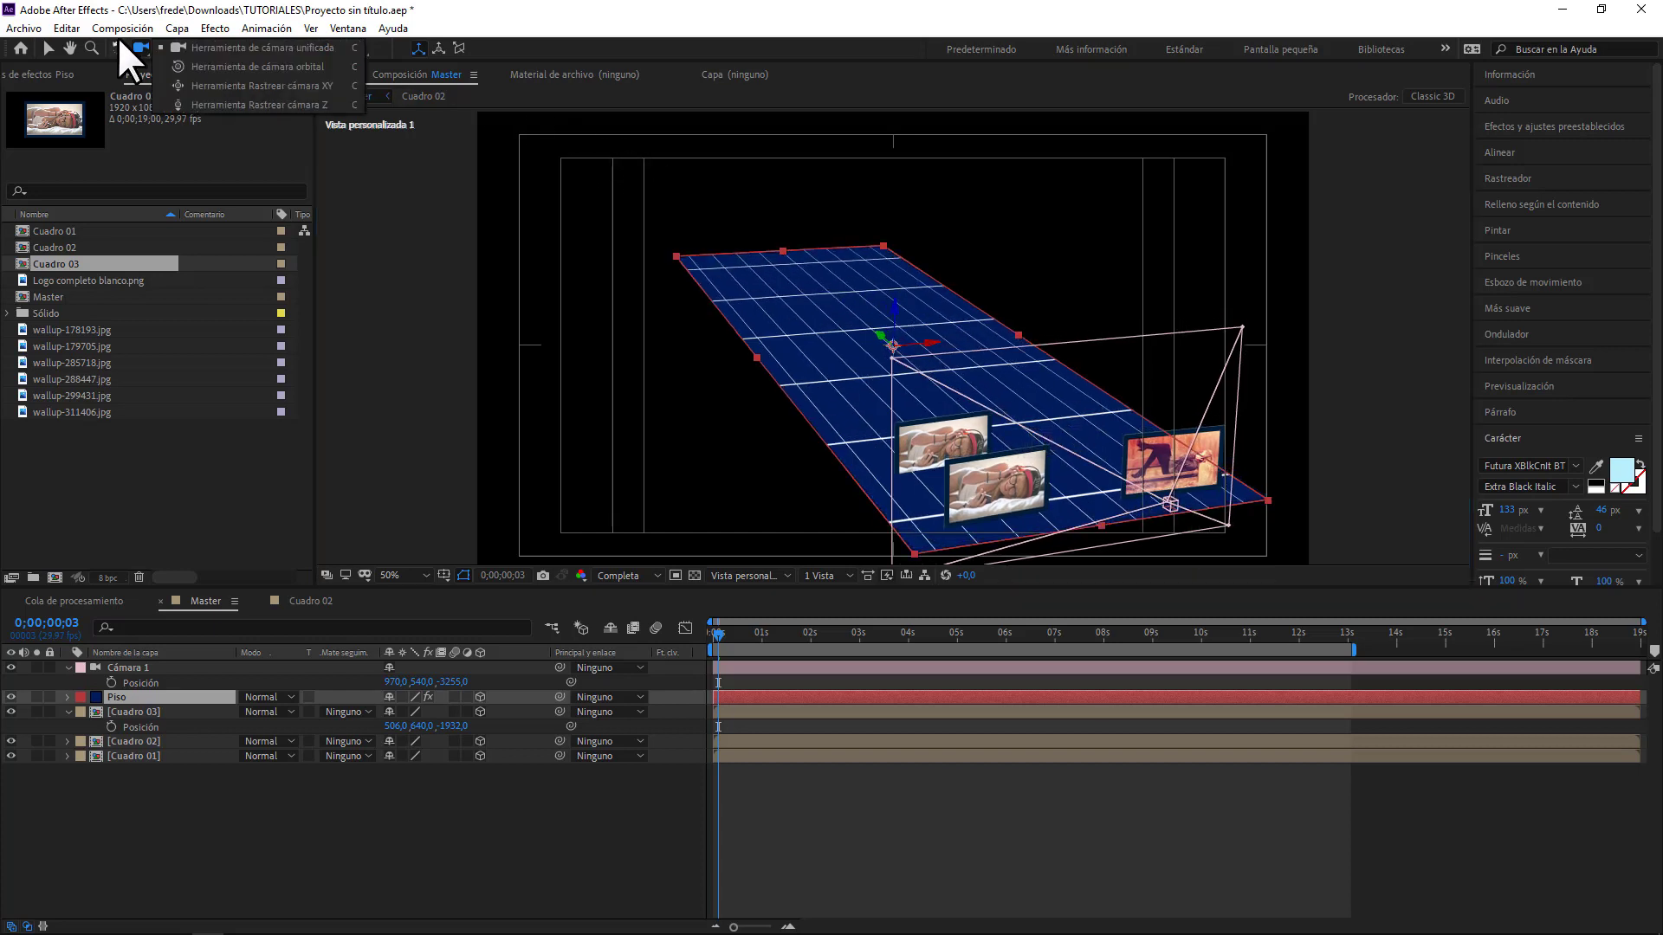
pyautogui.click(137, 47)
pyautogui.moveTo(1033, 424); pyautogui.dragTo(1044, 375)
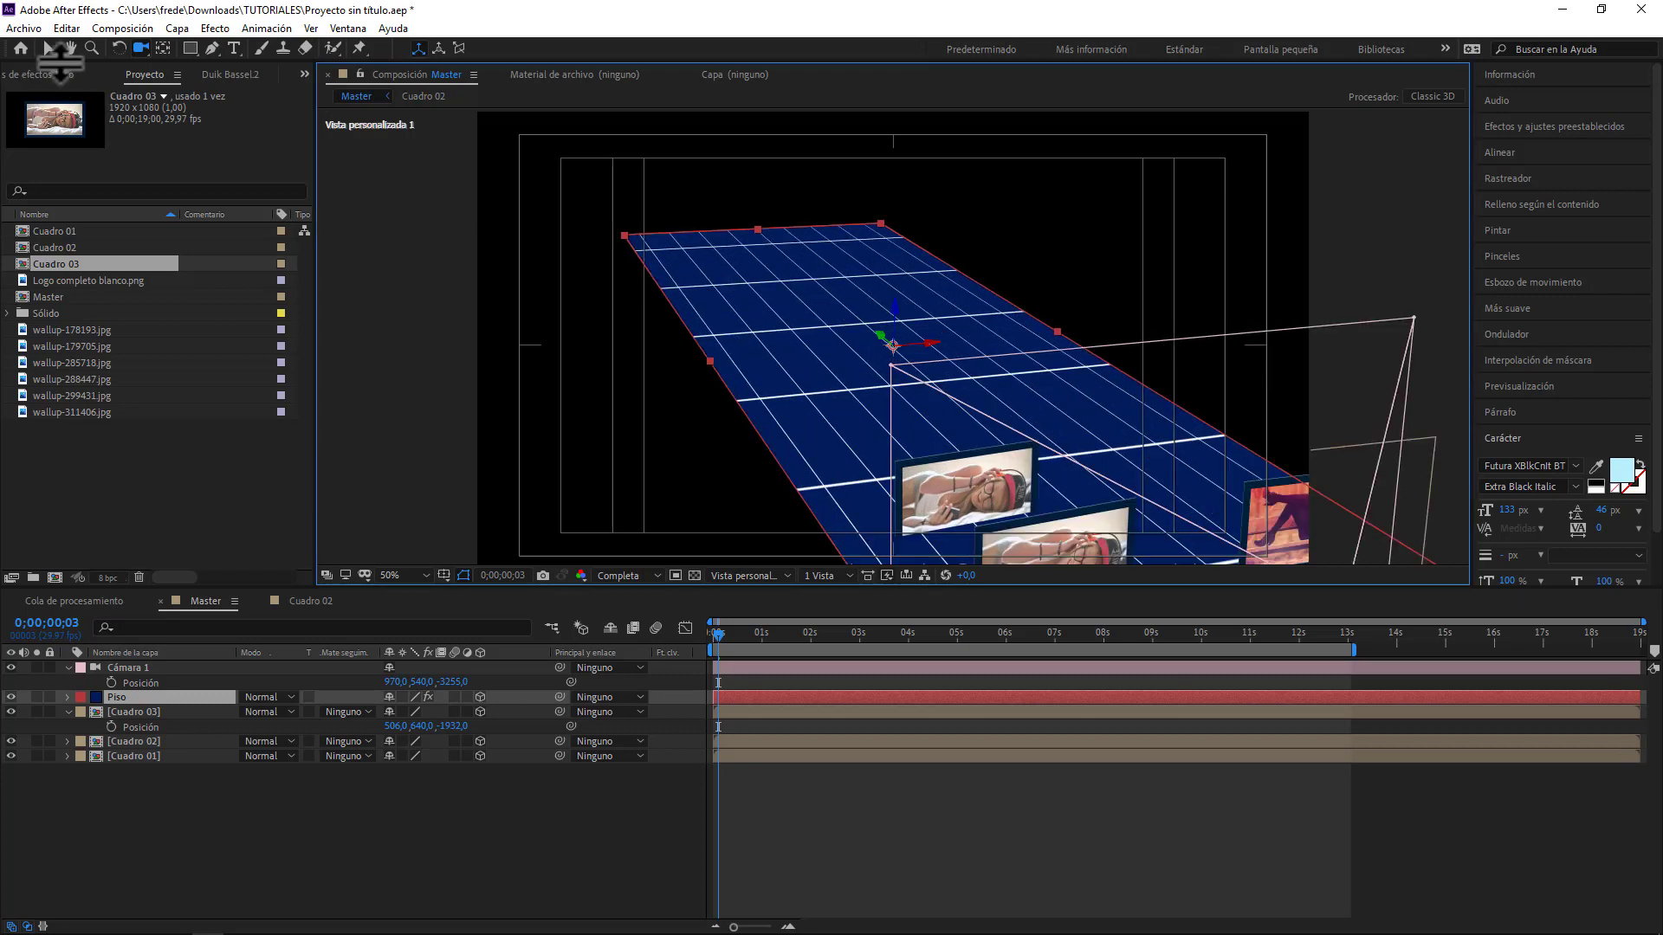
pyautogui.click(138, 49)
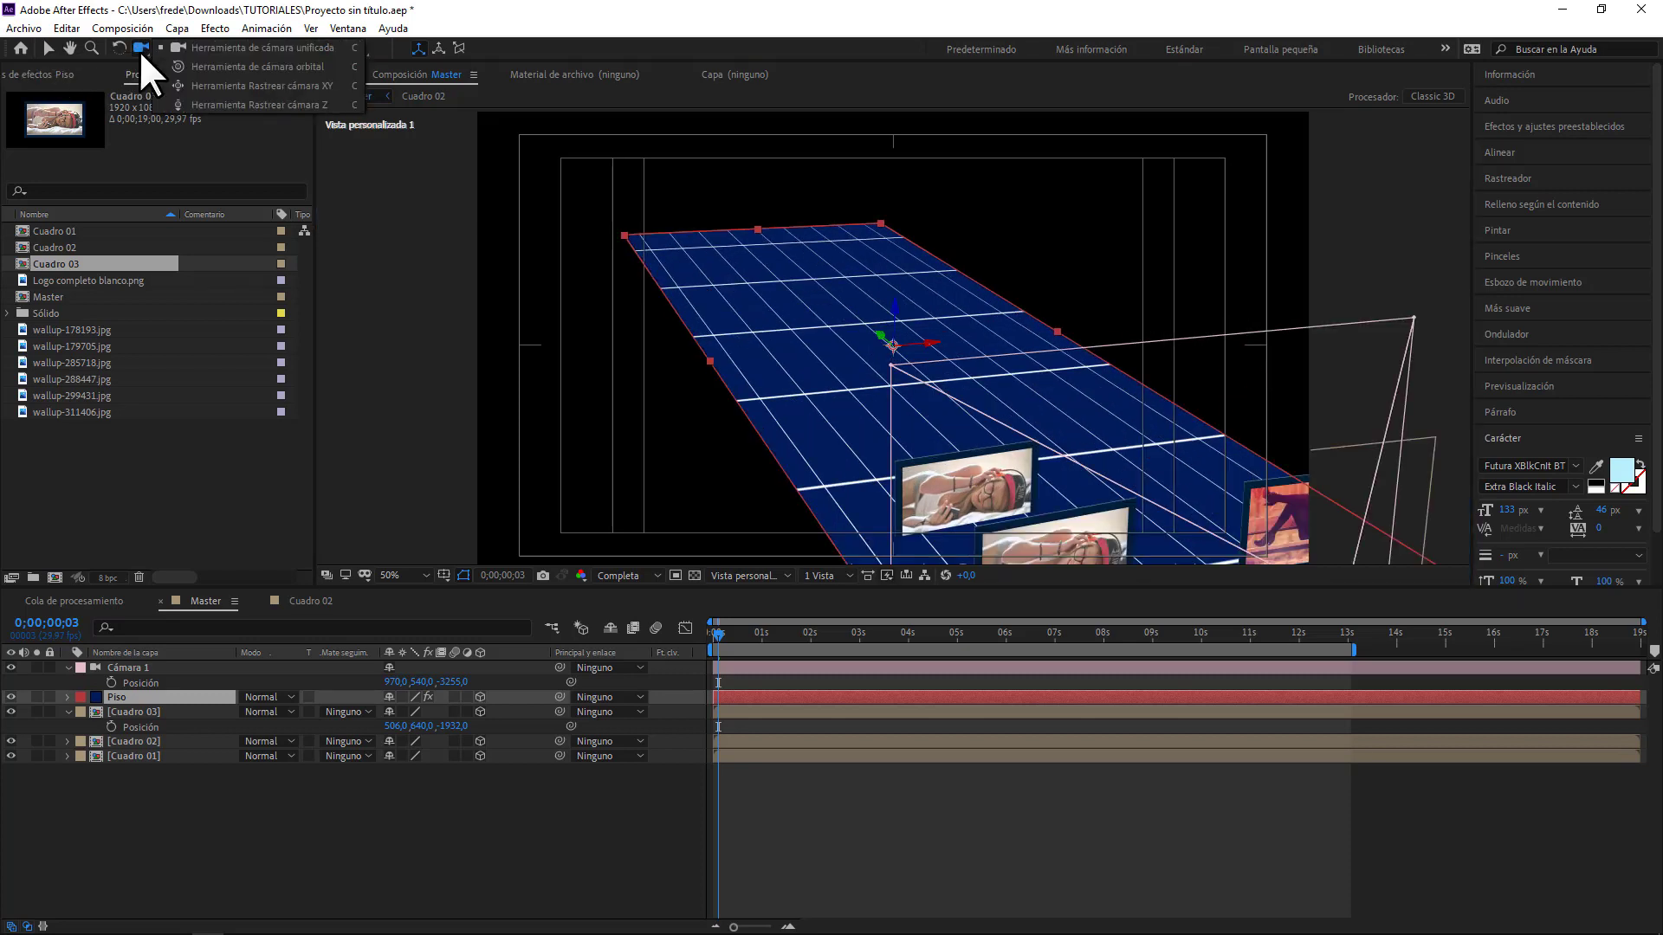
pyautogui.click(251, 85)
pyautogui.moveTo(1080, 416); pyautogui.dragTo(891, 334)
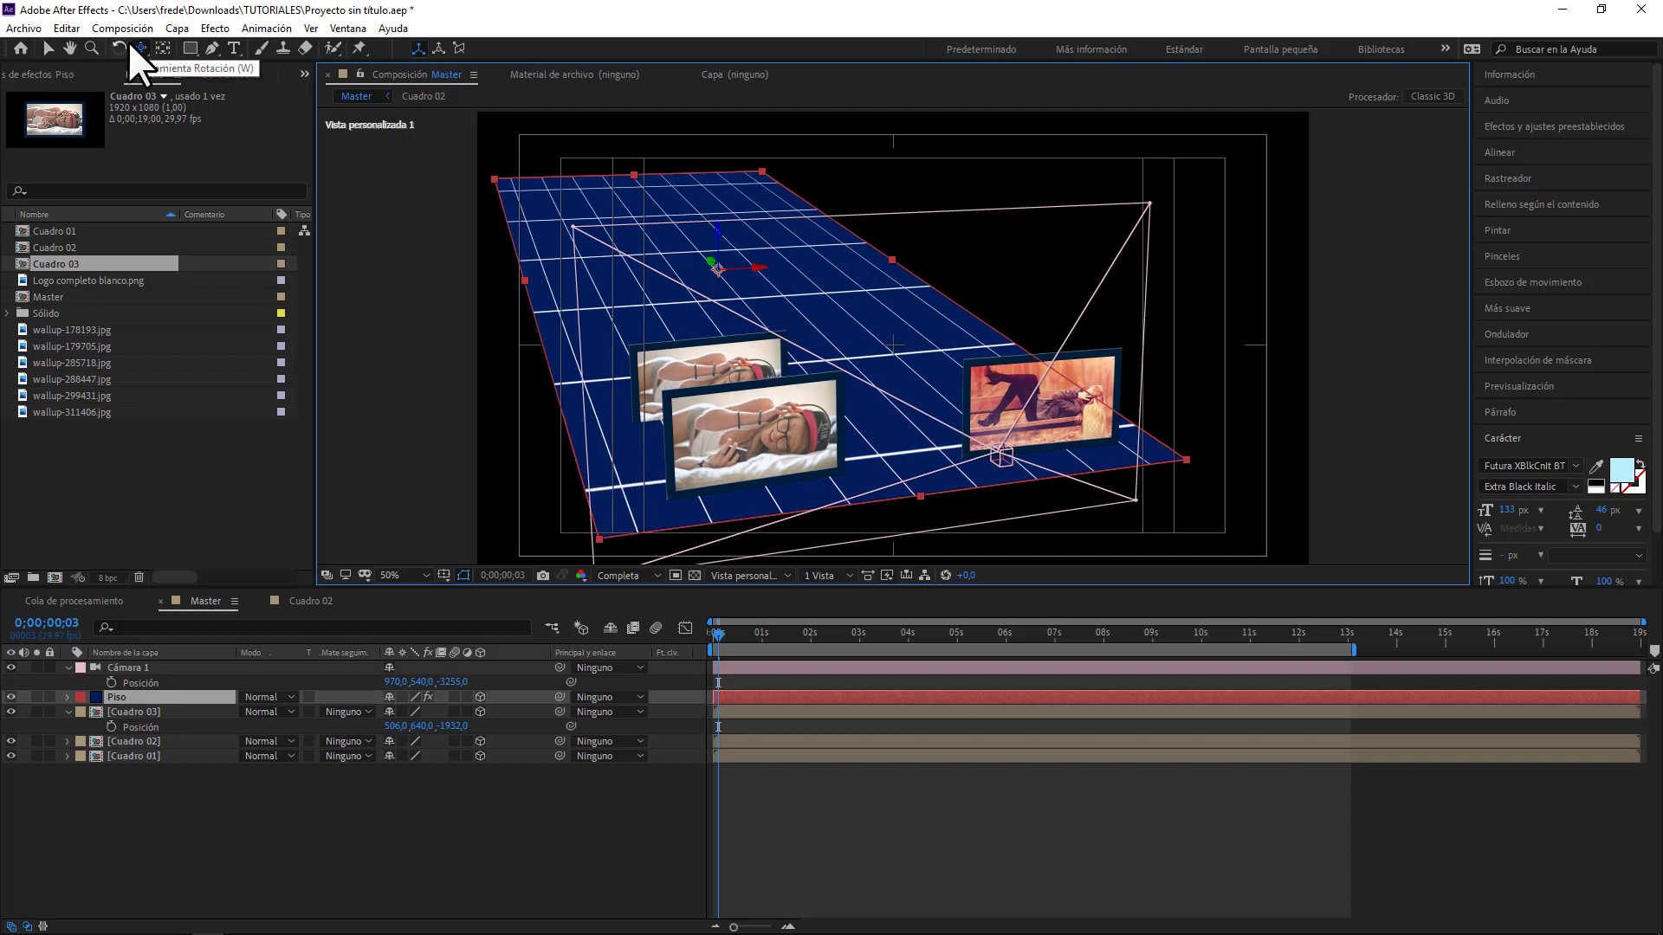
pyautogui.click(772, 577)
pyautogui.click(766, 618)
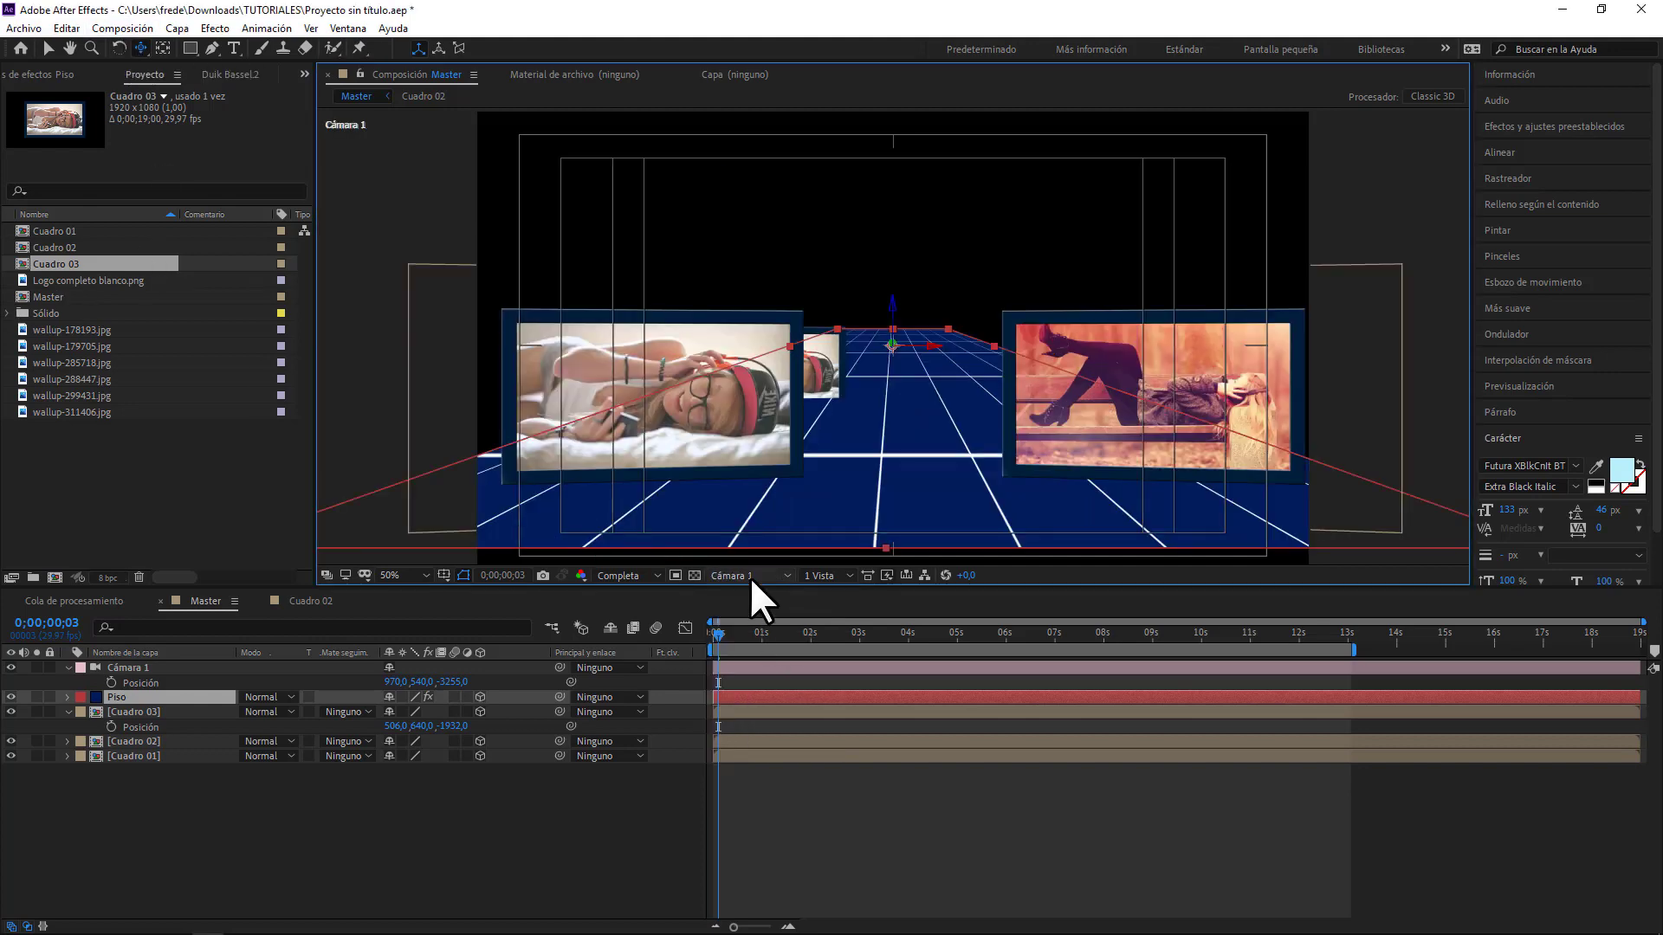
pyautogui.click(750, 575)
pyautogui.click(758, 601)
pyautogui.click(734, 579)
pyautogui.click(798, 759)
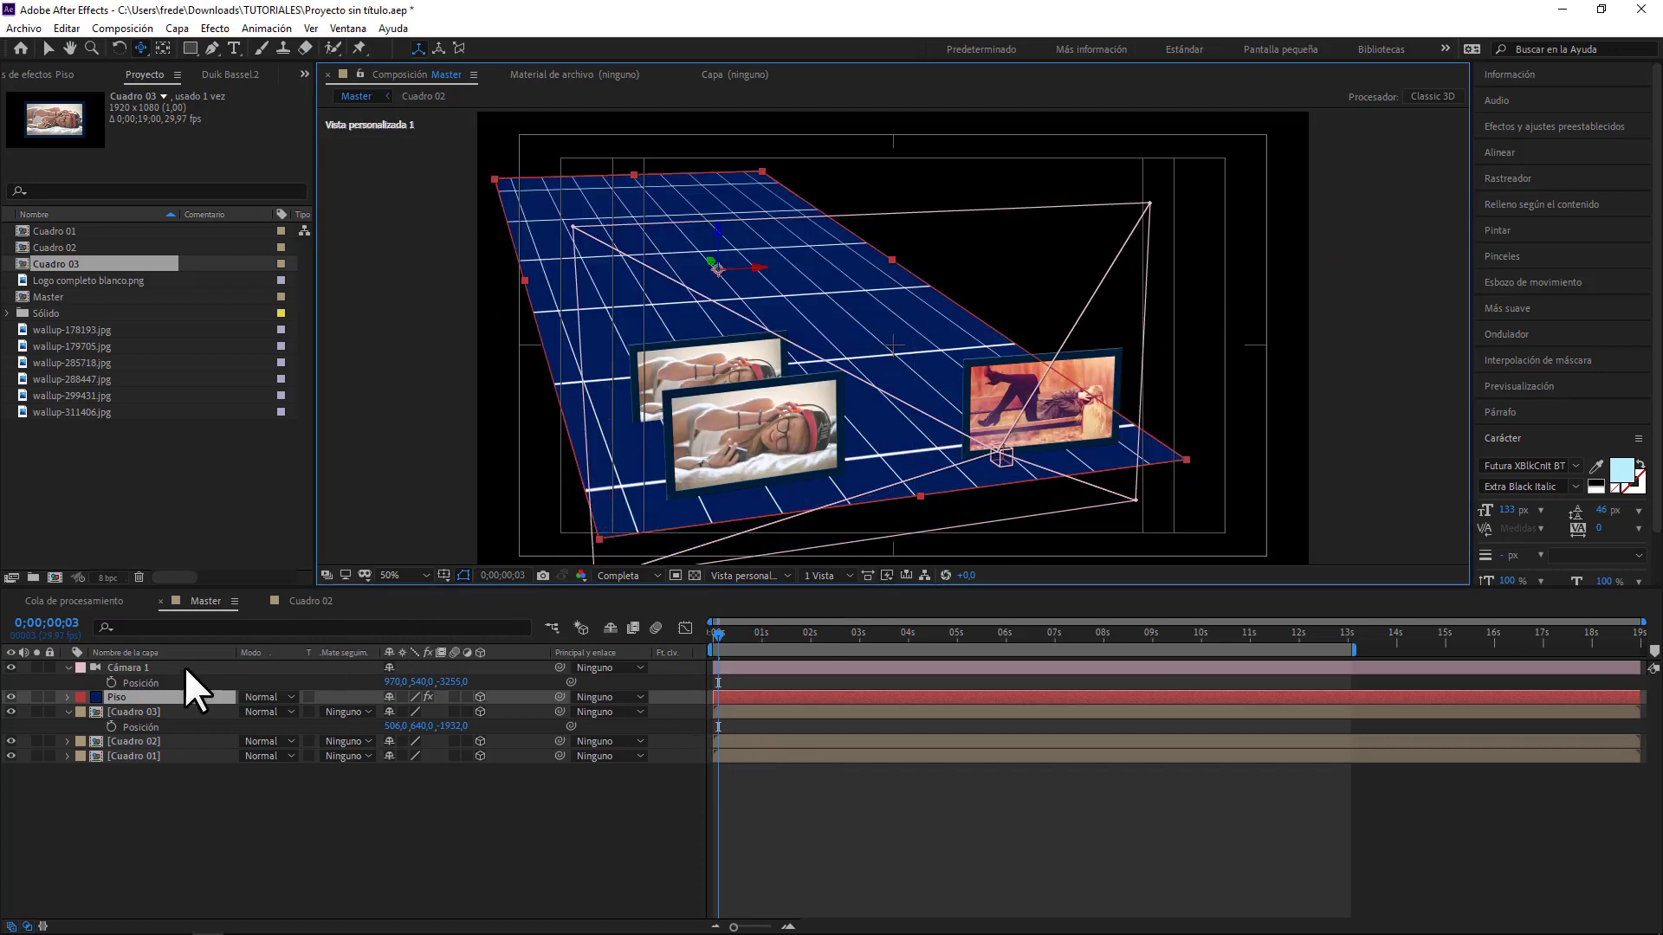
# - Test Cámara 1 along its Z position in Vista personalizada 1 and the Cámara 1 view, leaving it at 970, 540, -3213
pyautogui.click(128, 668)
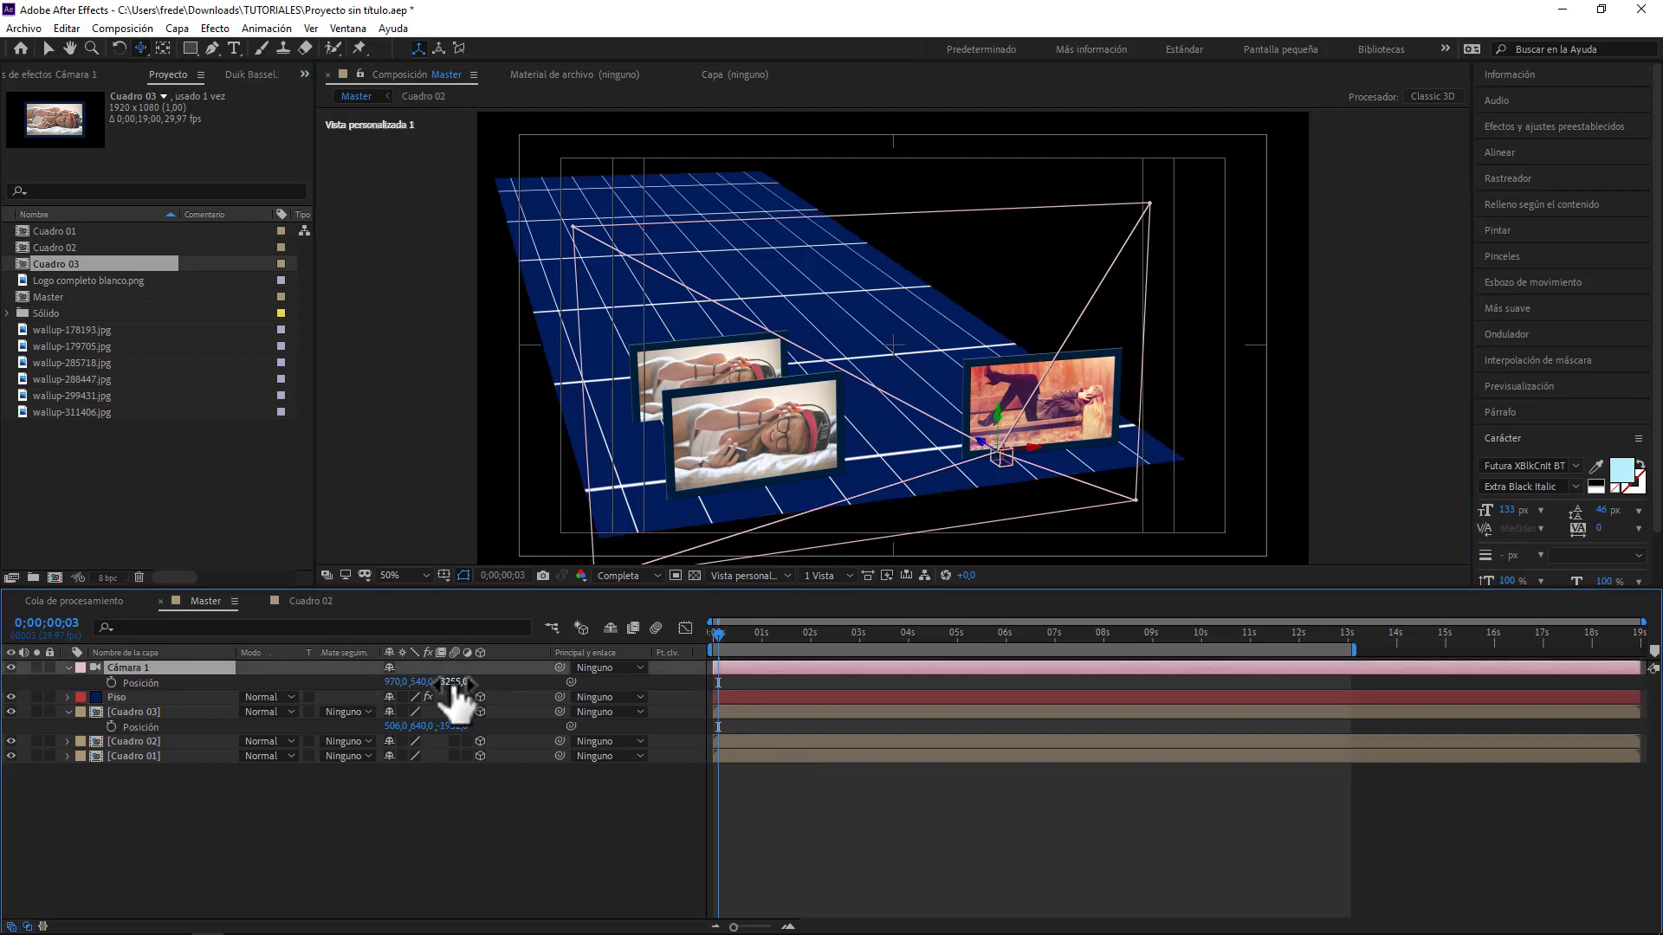
pyautogui.moveTo(453, 681); pyautogui.dragTo(922, 673)
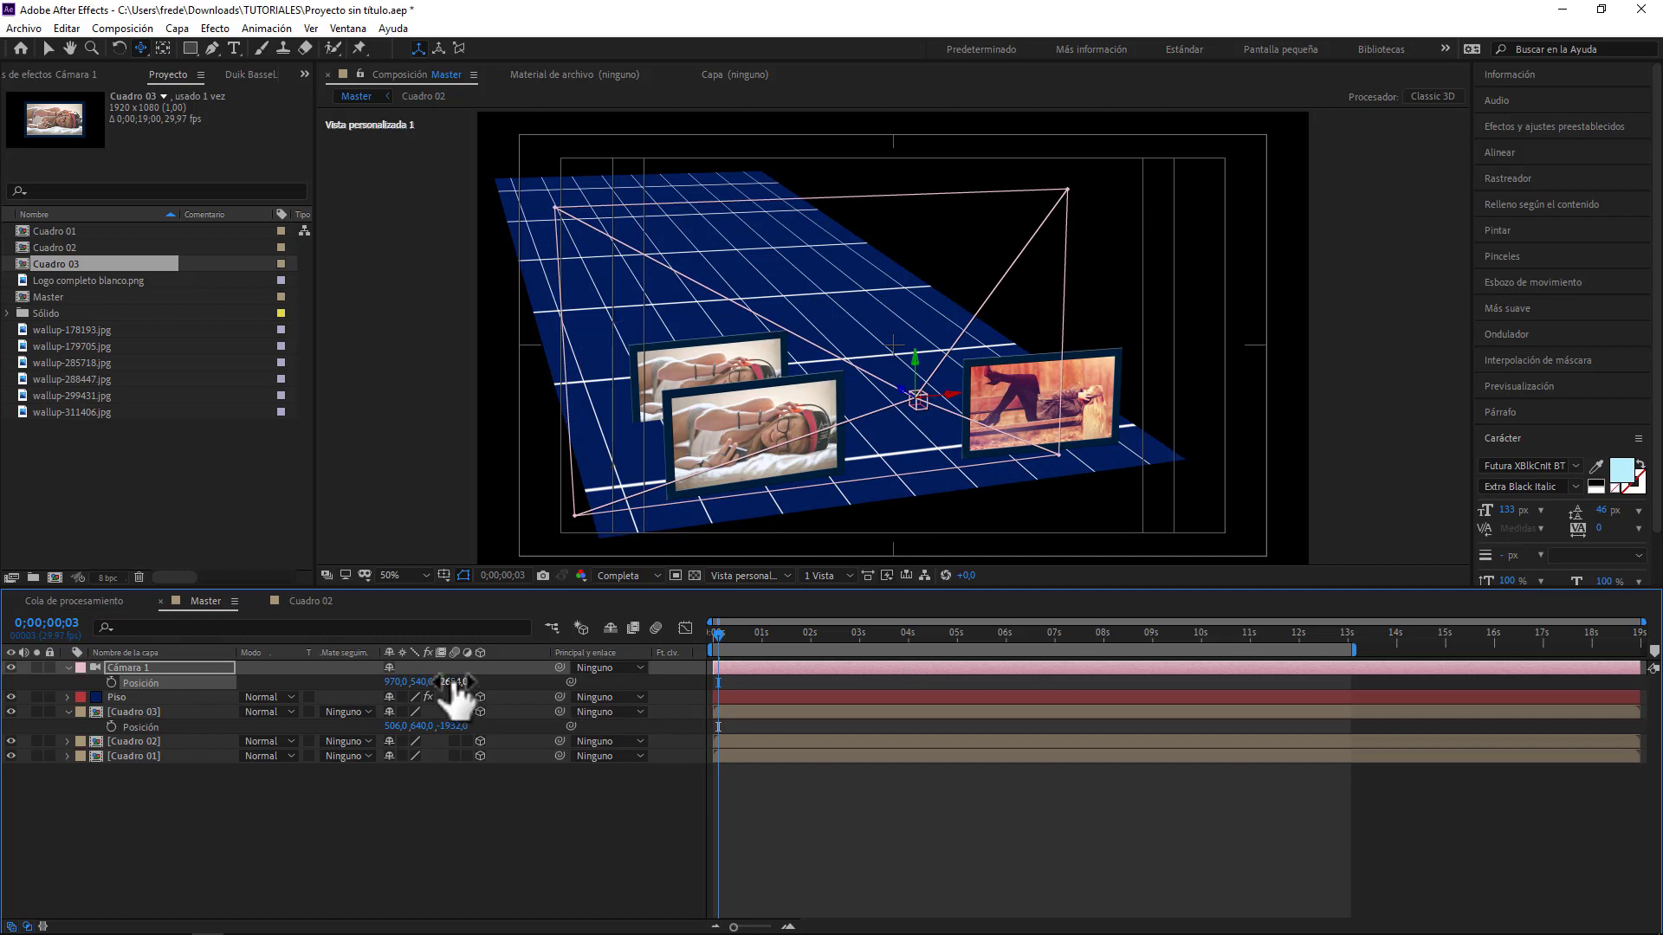
pyautogui.moveTo(453, 683); pyautogui.dragTo(424, 710)
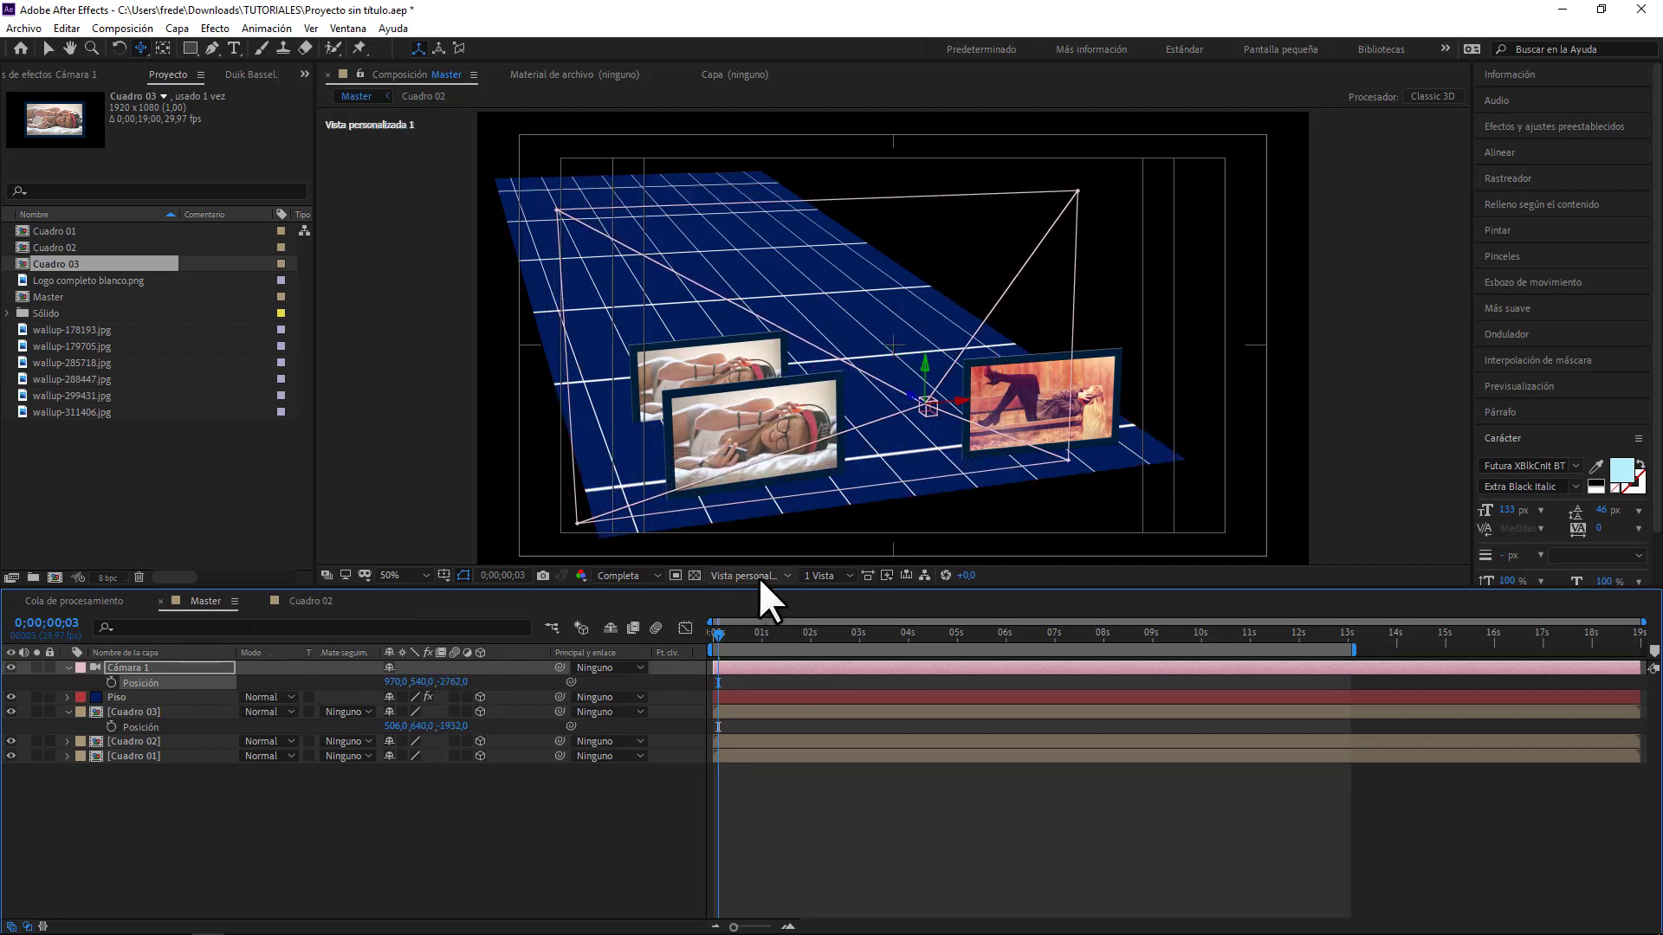
pyautogui.click(757, 575)
pyautogui.click(741, 610)
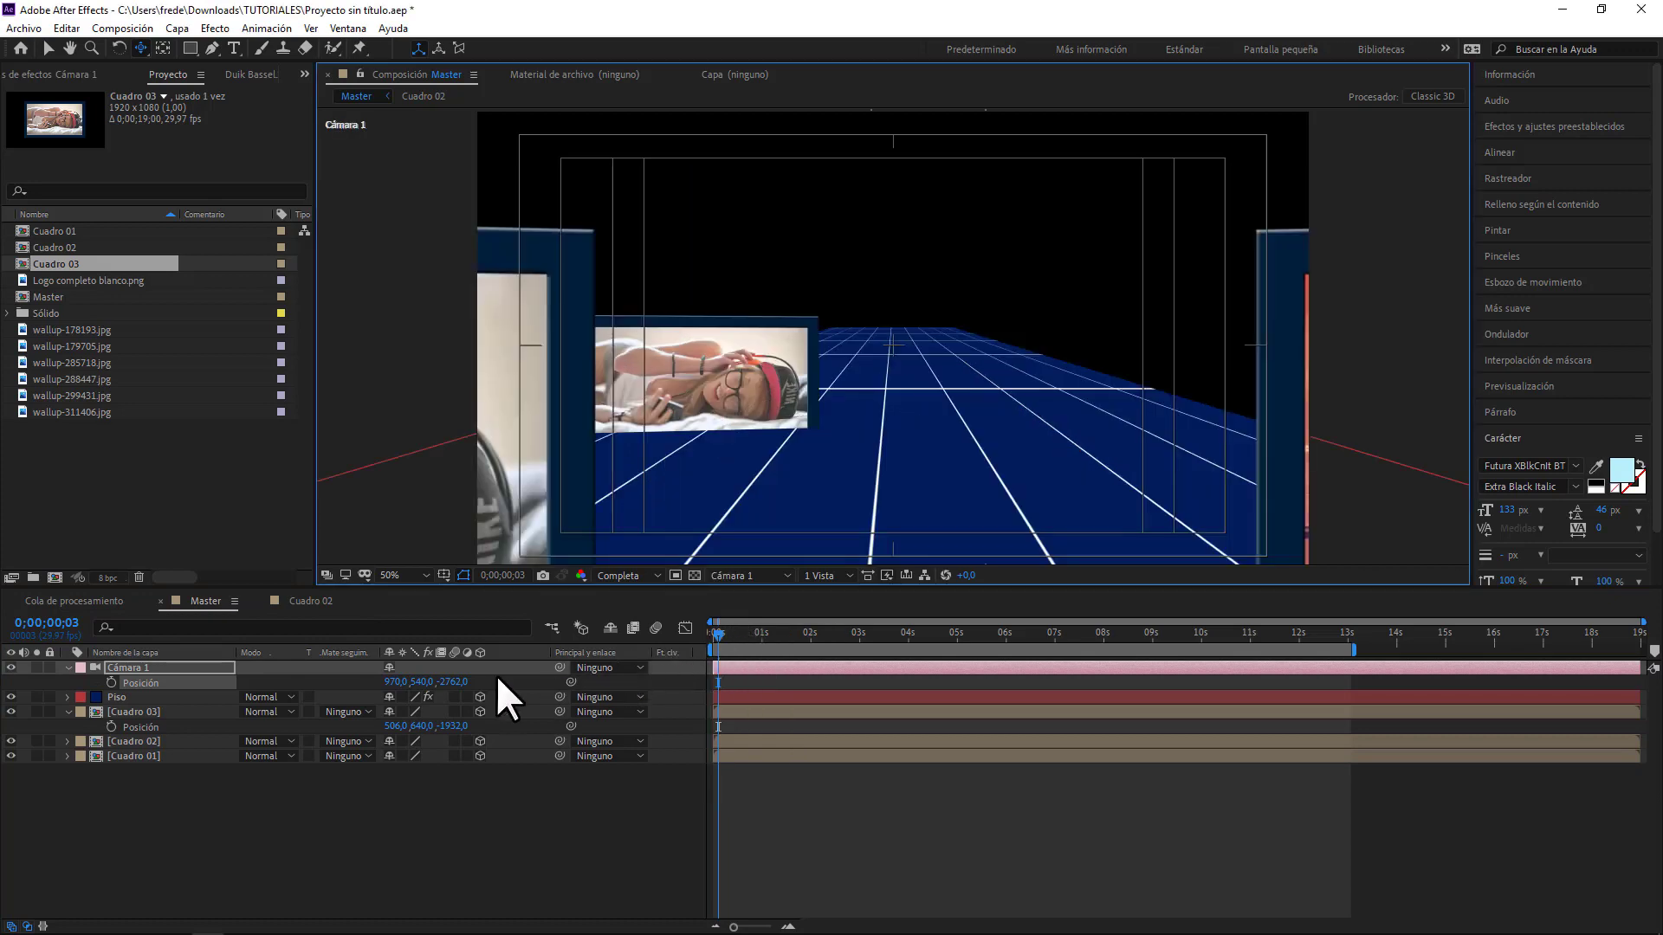
pyautogui.moveTo(452, 682); pyautogui.dragTo(113, 739)
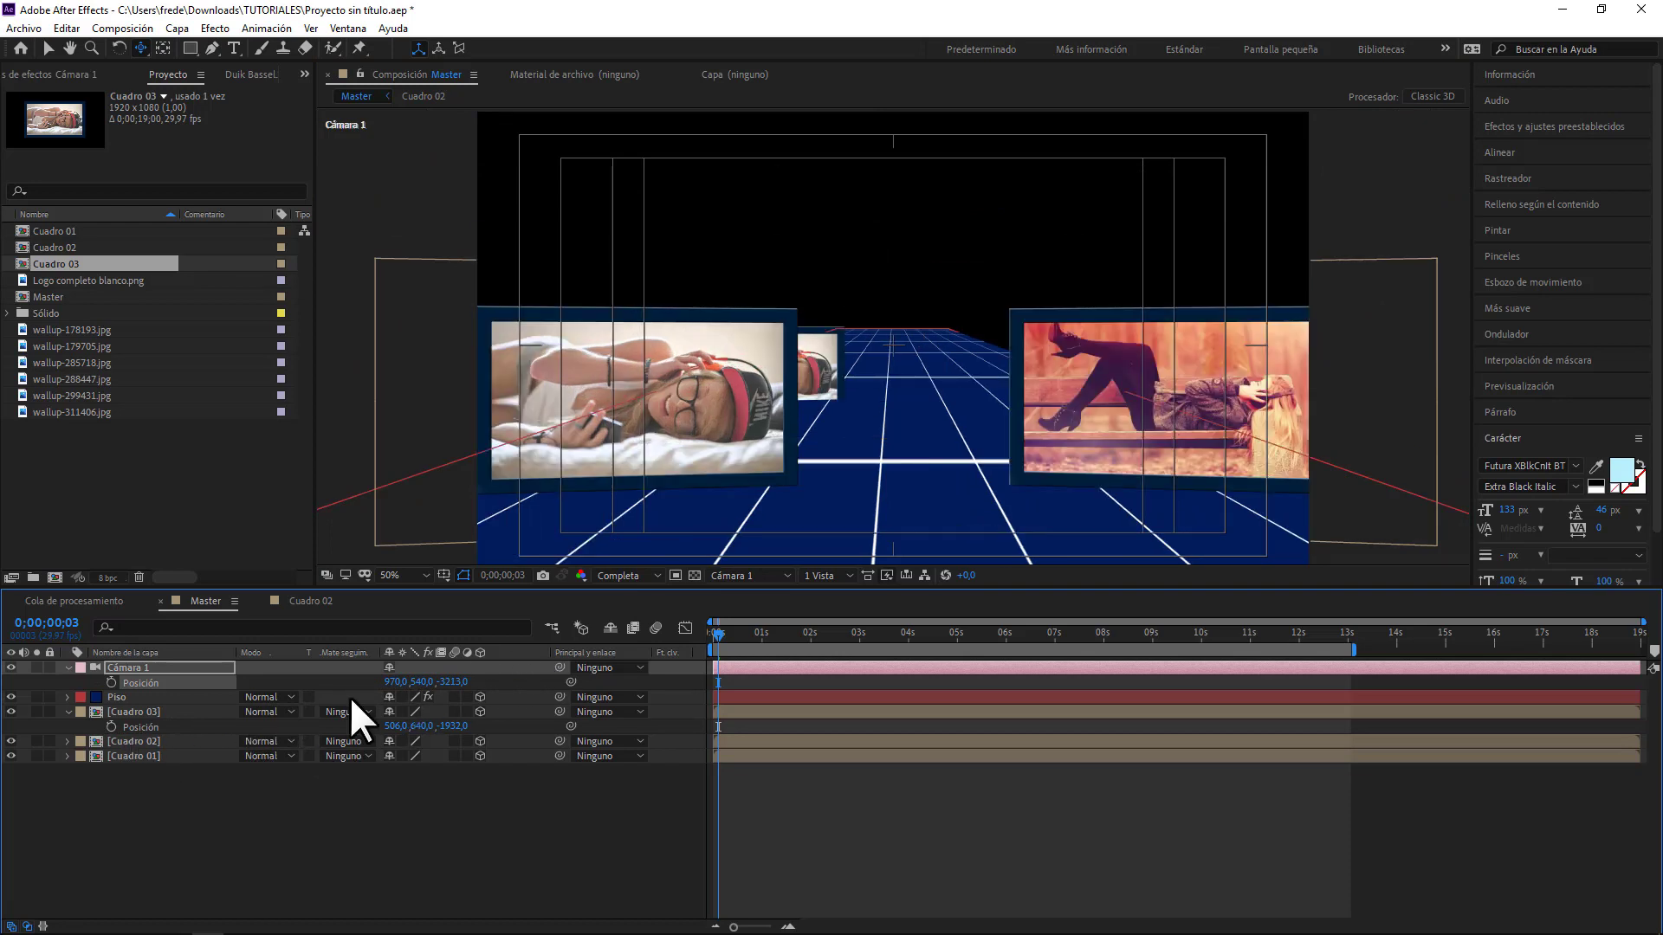
# - Orbit around the floor in Vista personalizada 1 to examine how the frames and camera are spaced
pyautogui.click(140, 47)
pyautogui.click(745, 575)
pyautogui.click(794, 758)
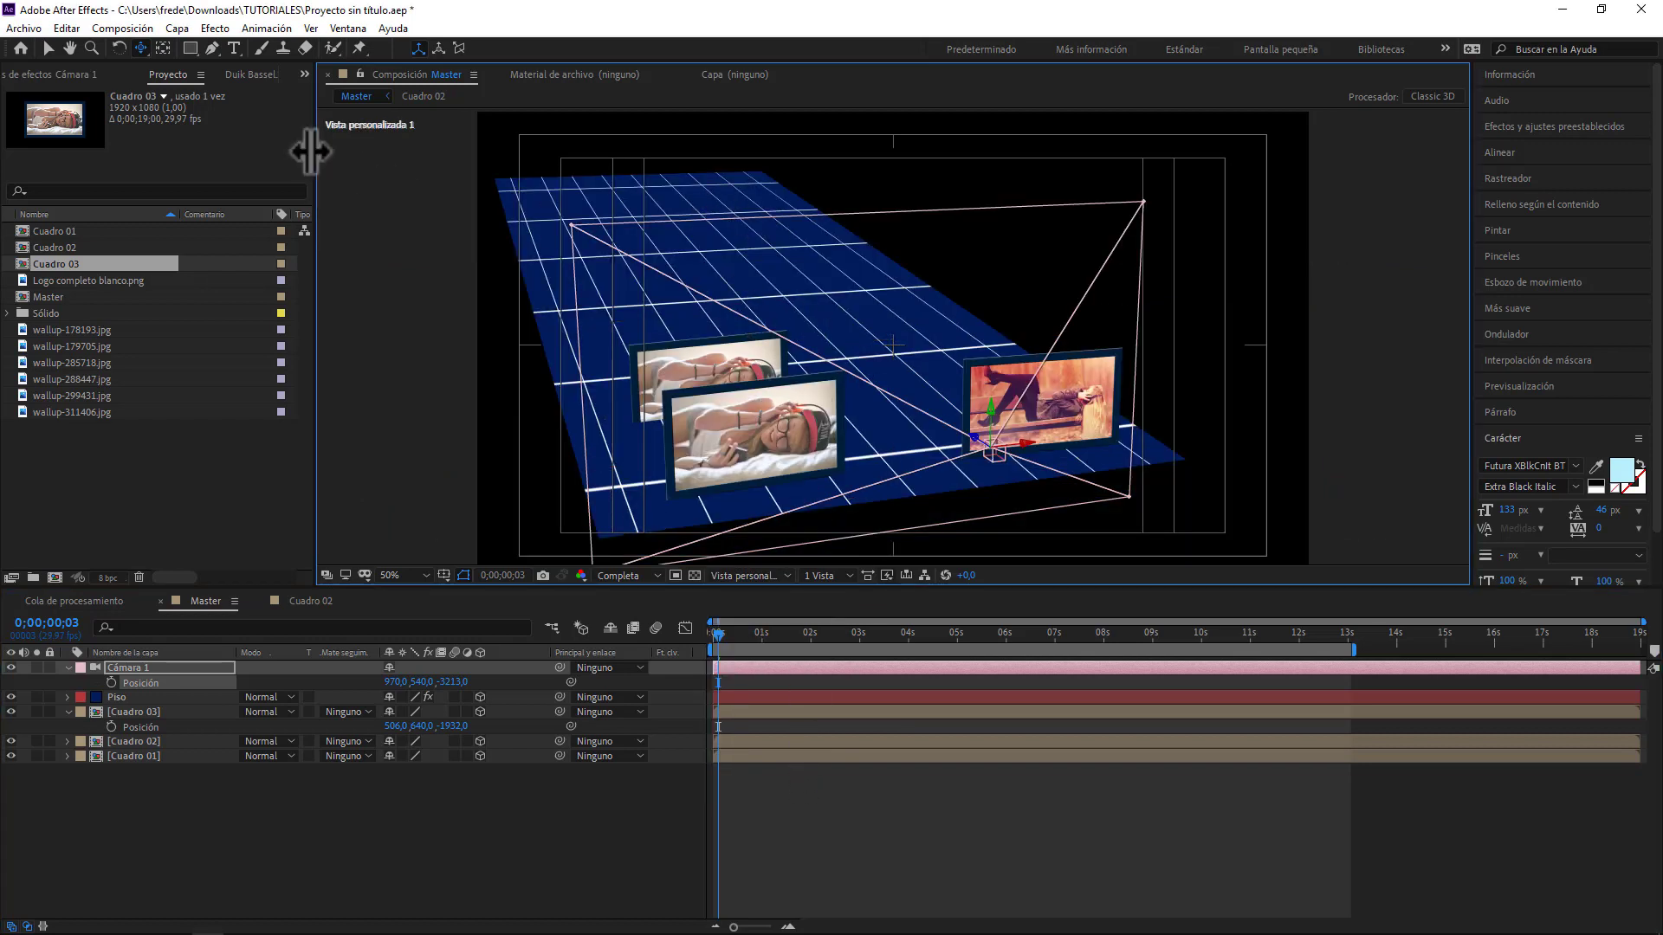
pyautogui.rightClick(732, 291)
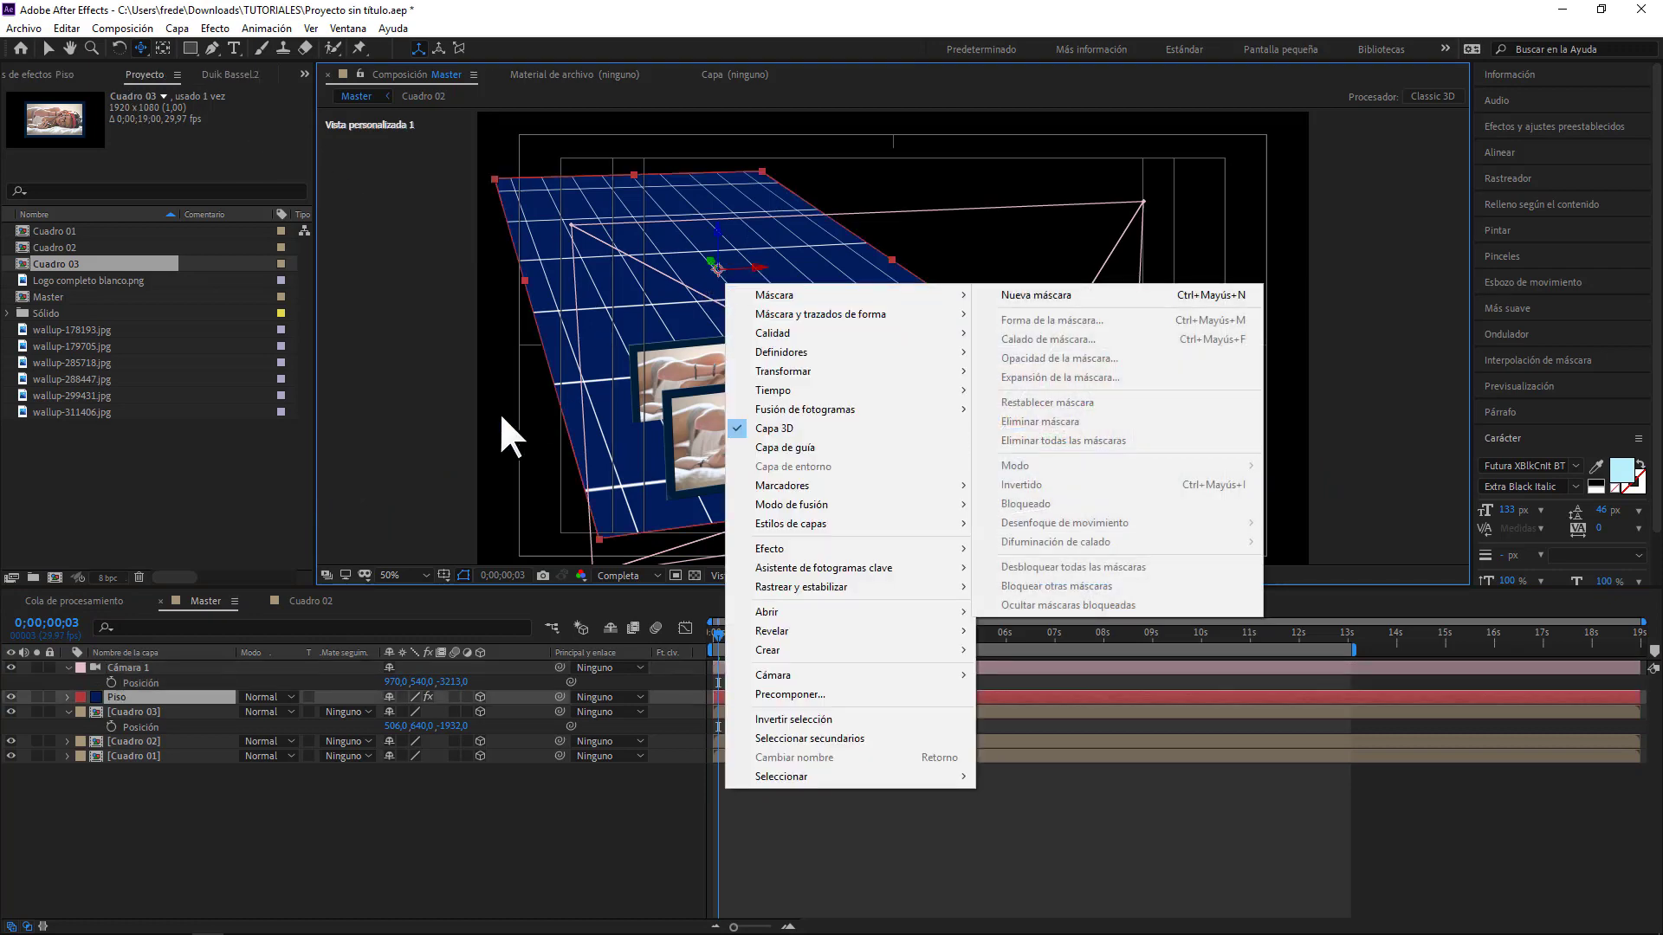
pyautogui.click(498, 412)
pyautogui.moveTo(140, 49); pyautogui.dragTo(212, 66)
pyautogui.moveTo(724, 260); pyautogui.dragTo(728, 260)
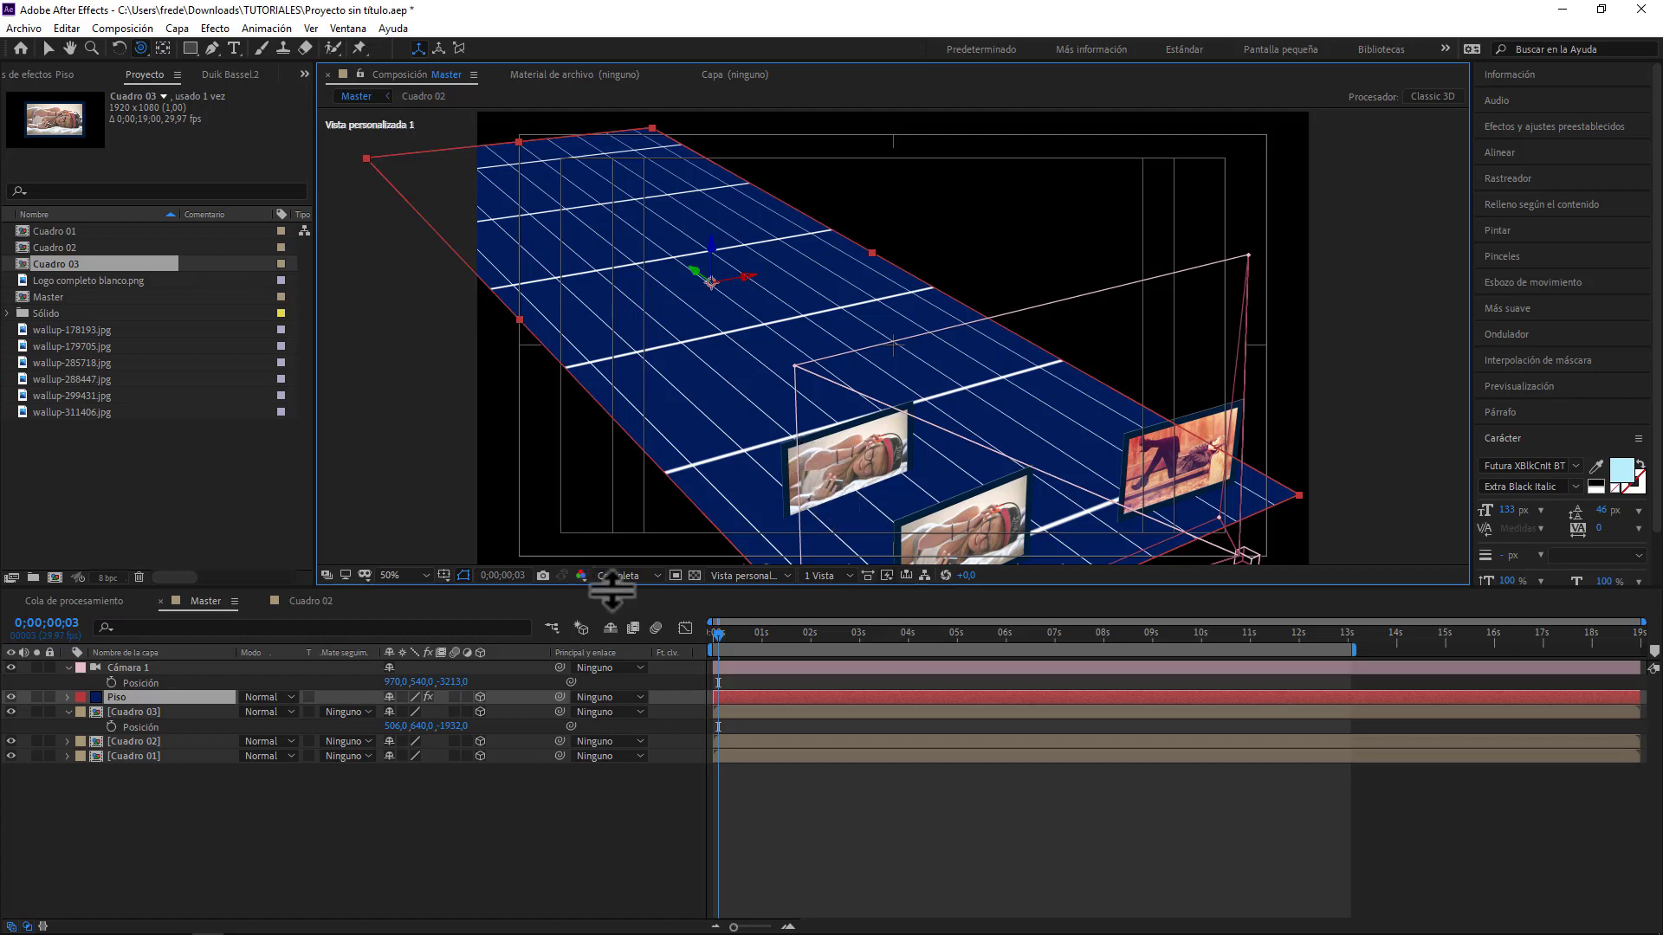
# - Return to the Cámara 1 view and raise Cuadro 03 to position 506, 574, -1932
pyautogui.click(716, 581)
pyautogui.click(738, 641)
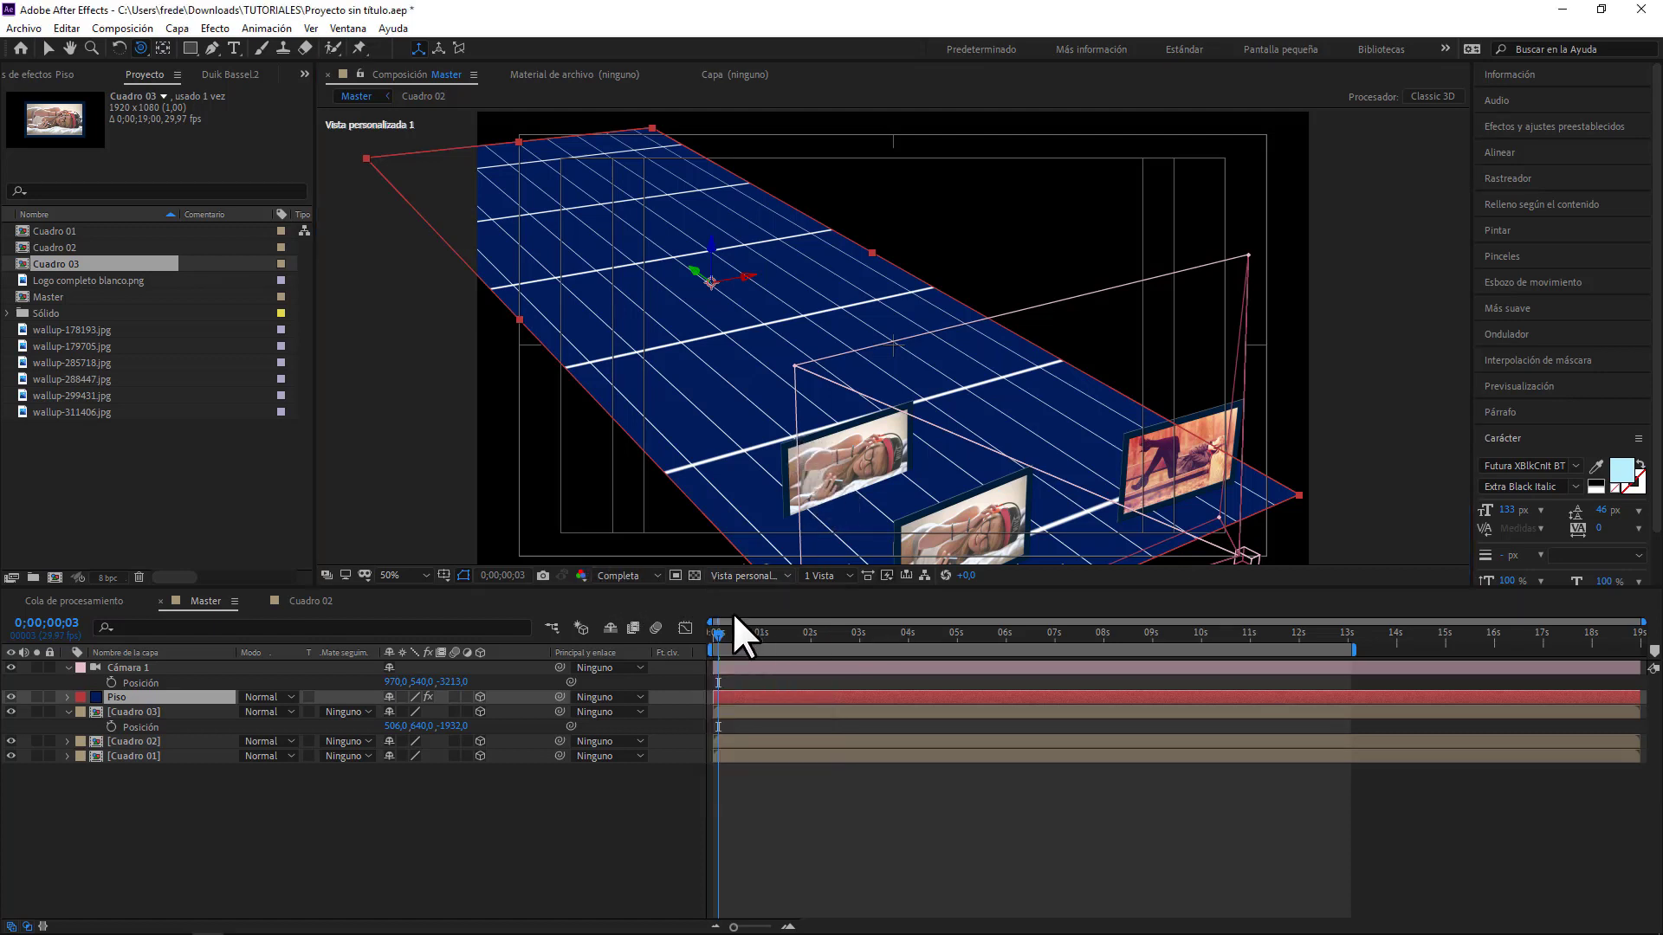
pyautogui.click(142, 713)
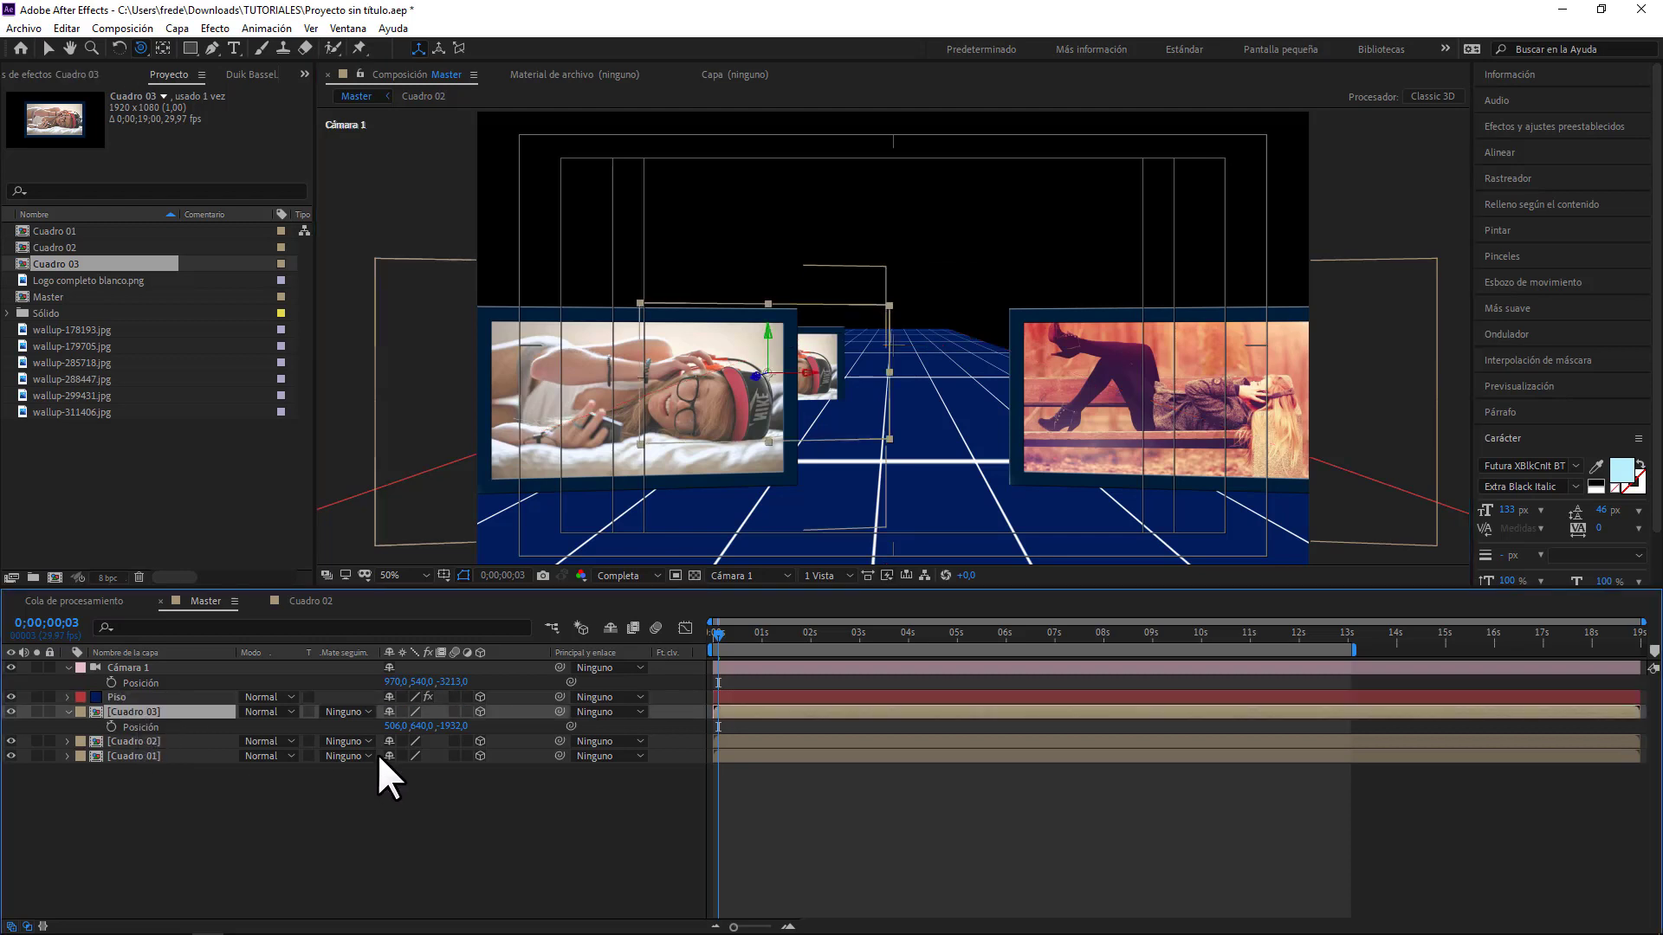
pyautogui.moveTo(424, 726); pyautogui.dragTo(360, 728)
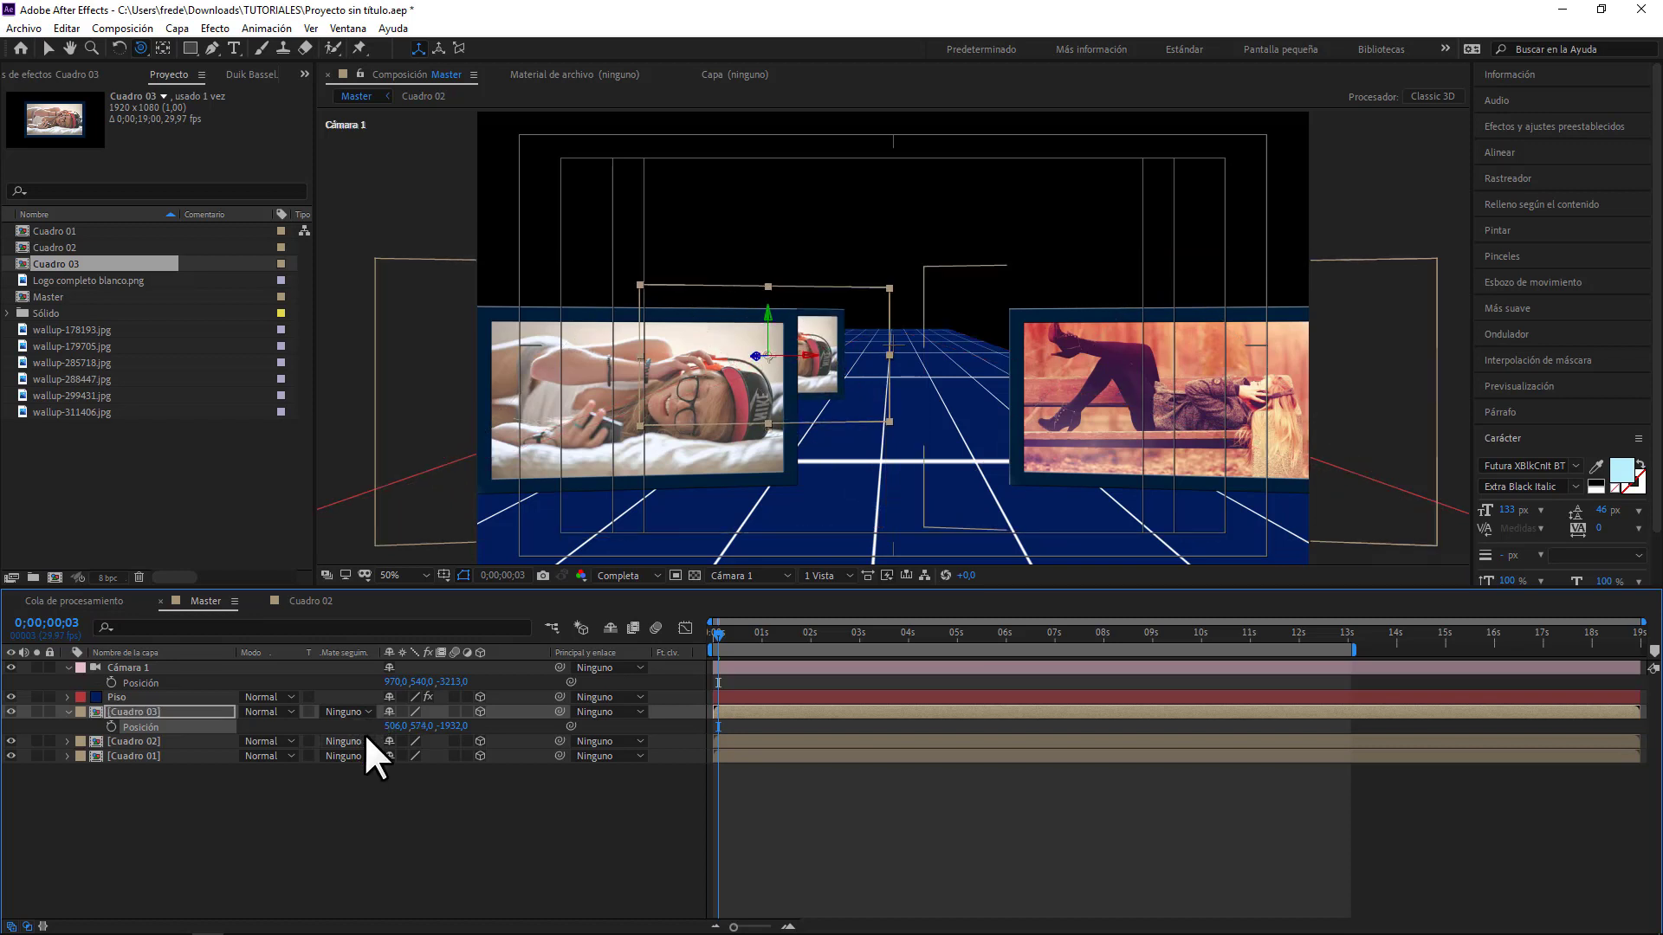
# - Move Cuadro 03 back along Z to -1729 in Vista personalizada 1, then return to the Cámara activa view
pyautogui.click(745, 579)
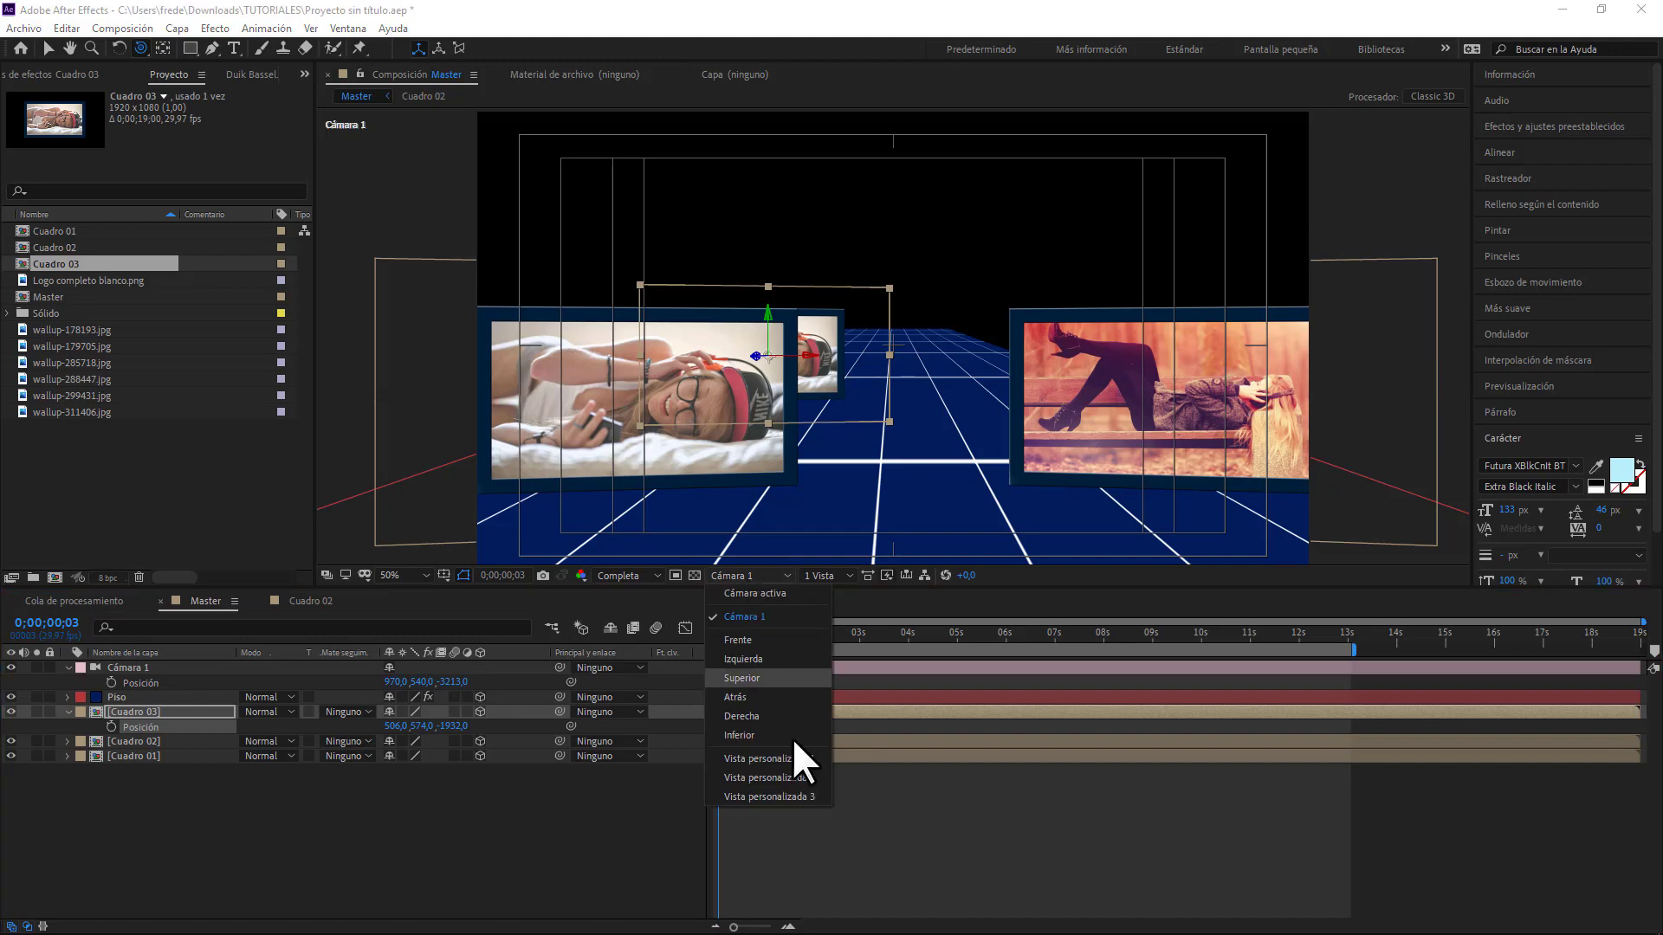
pyautogui.click(793, 759)
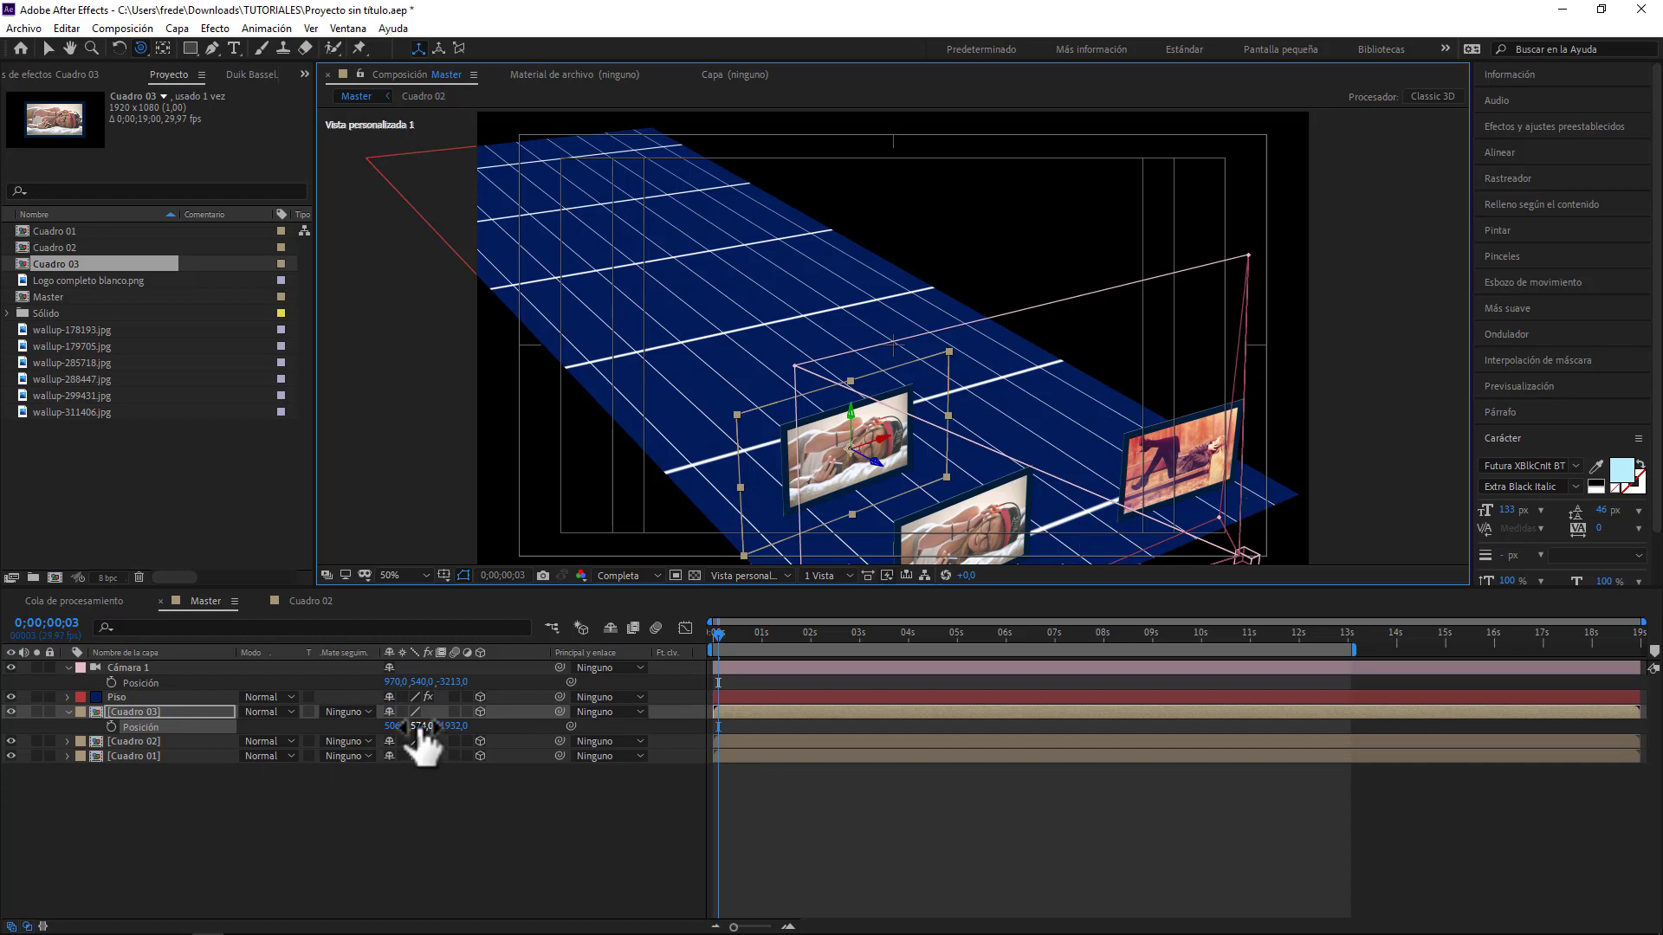
pyautogui.moveTo(450, 729); pyautogui.dragTo(622, 720)
pyautogui.click(741, 576)
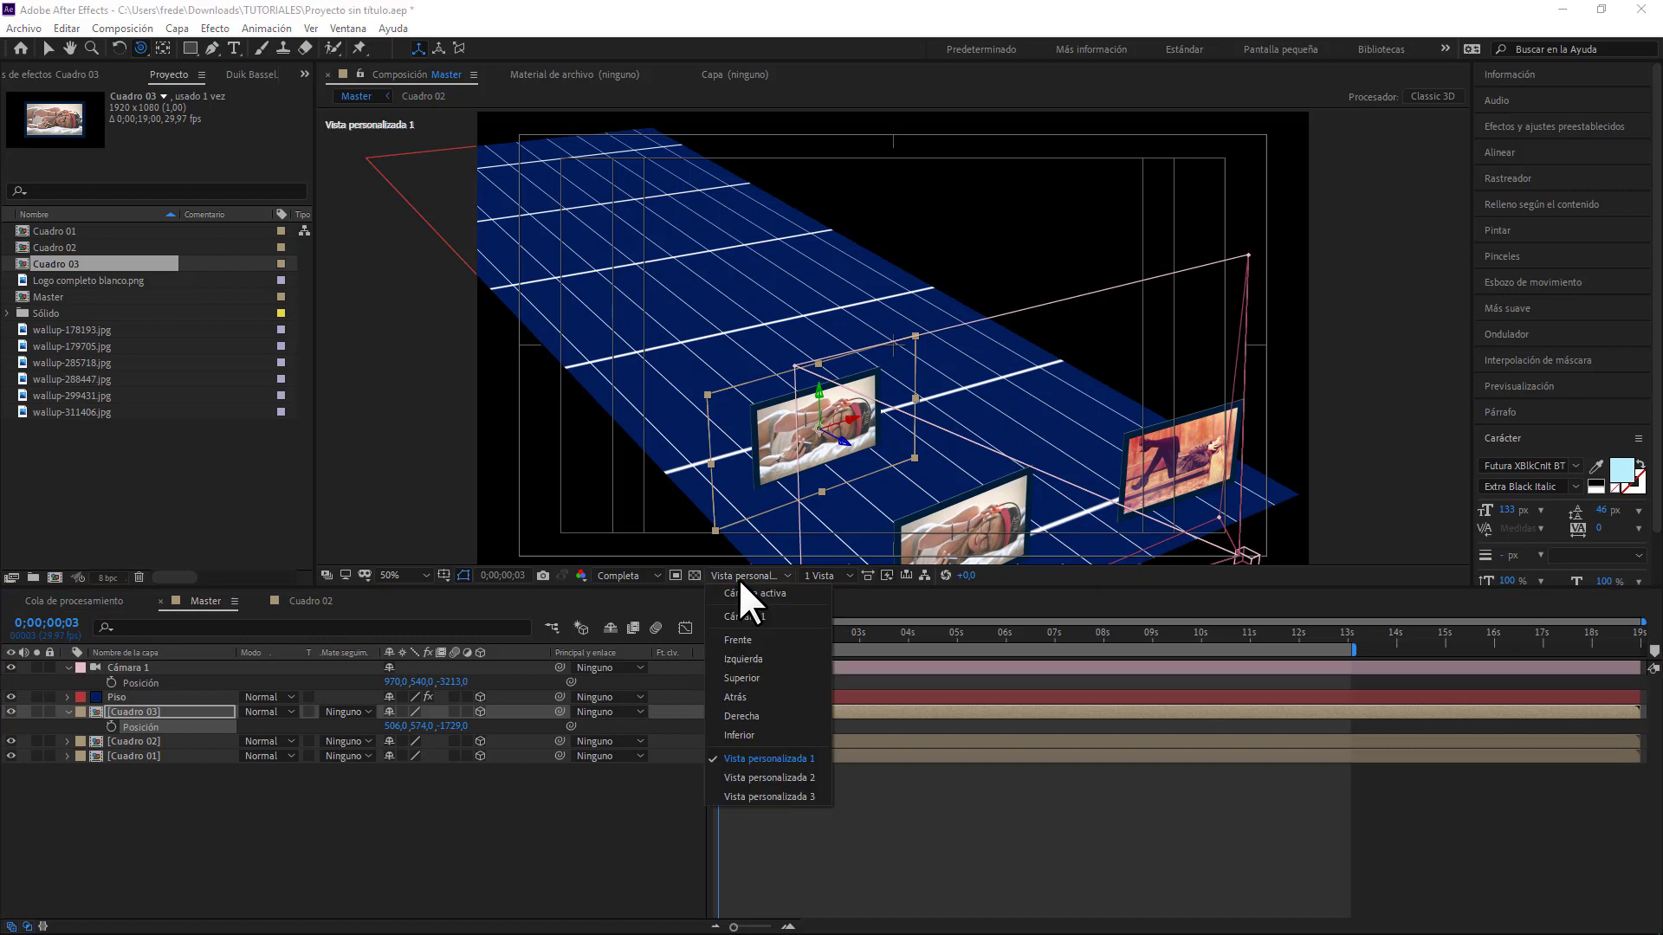
pyautogui.click(757, 594)
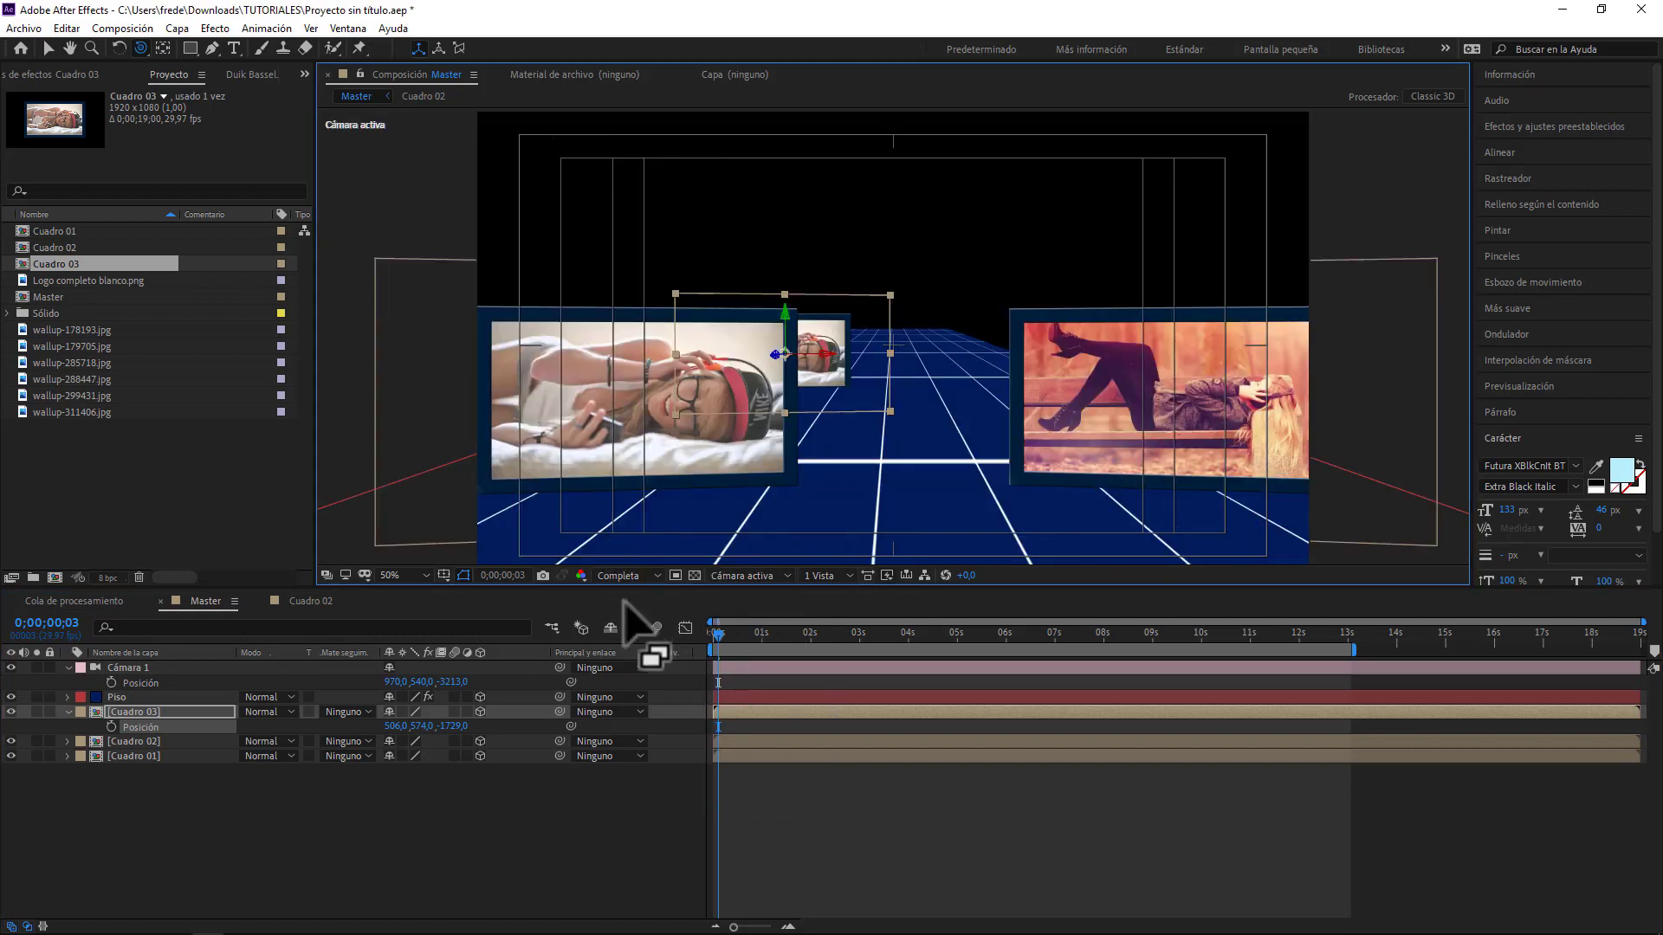
pyautogui.click(68, 712)
# - Duplicate the Cuadro 02 composition in the project and add the copy to Master just below Piso as a 3D layer
pyautogui.click(122, 729)
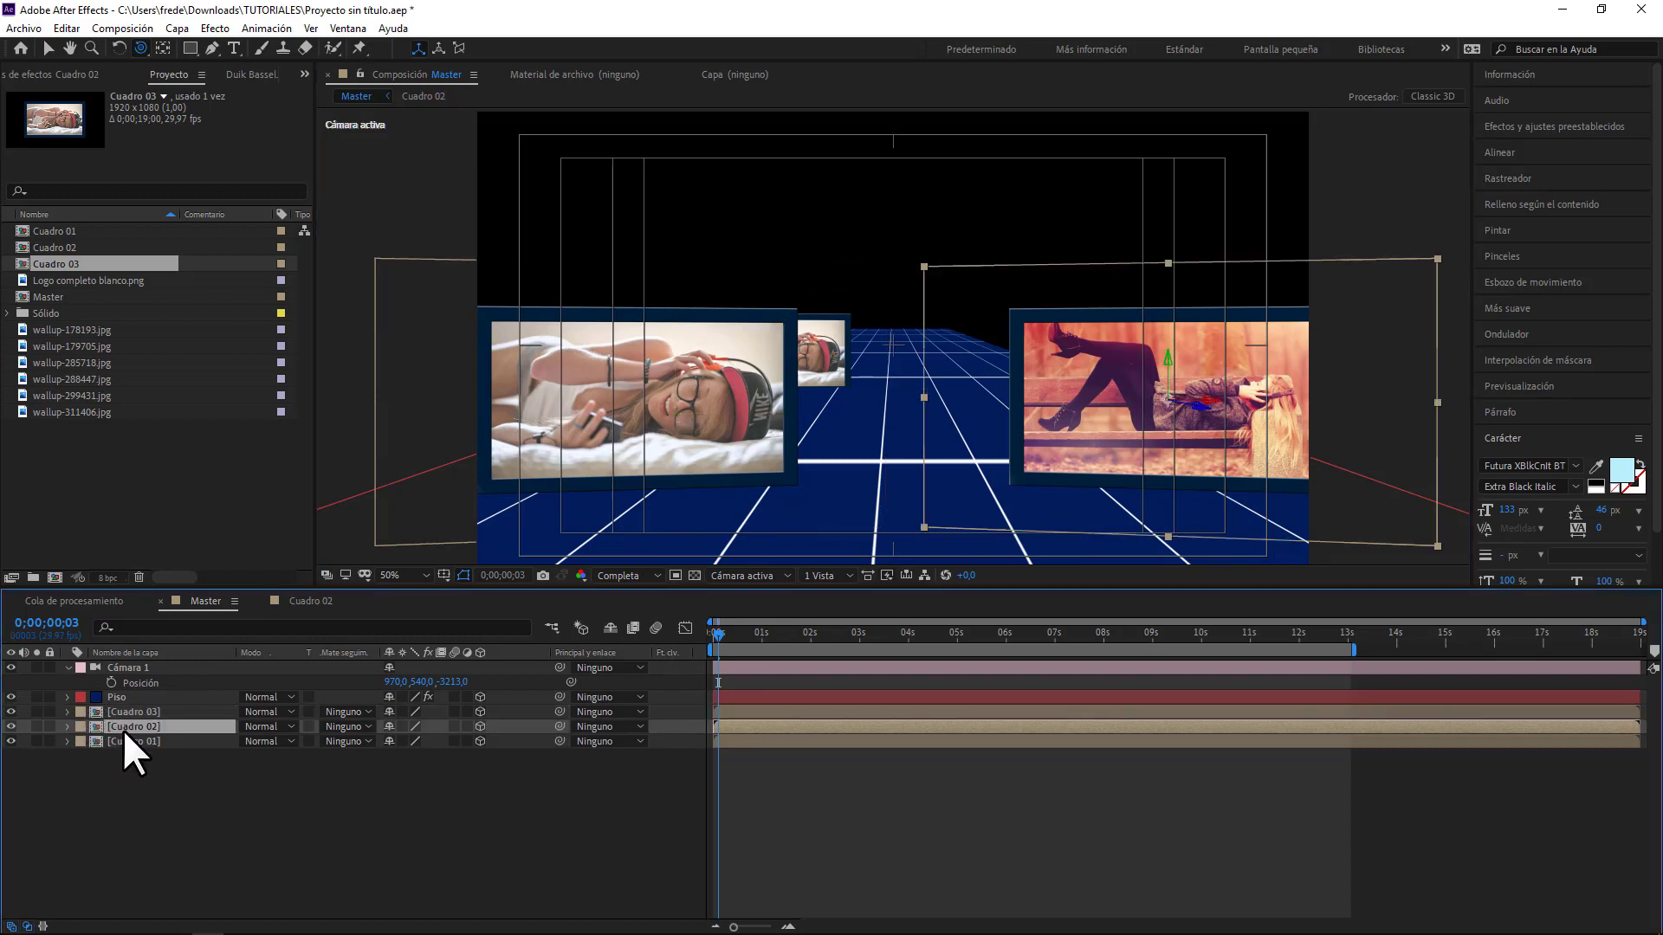
pyautogui.click(54, 250)
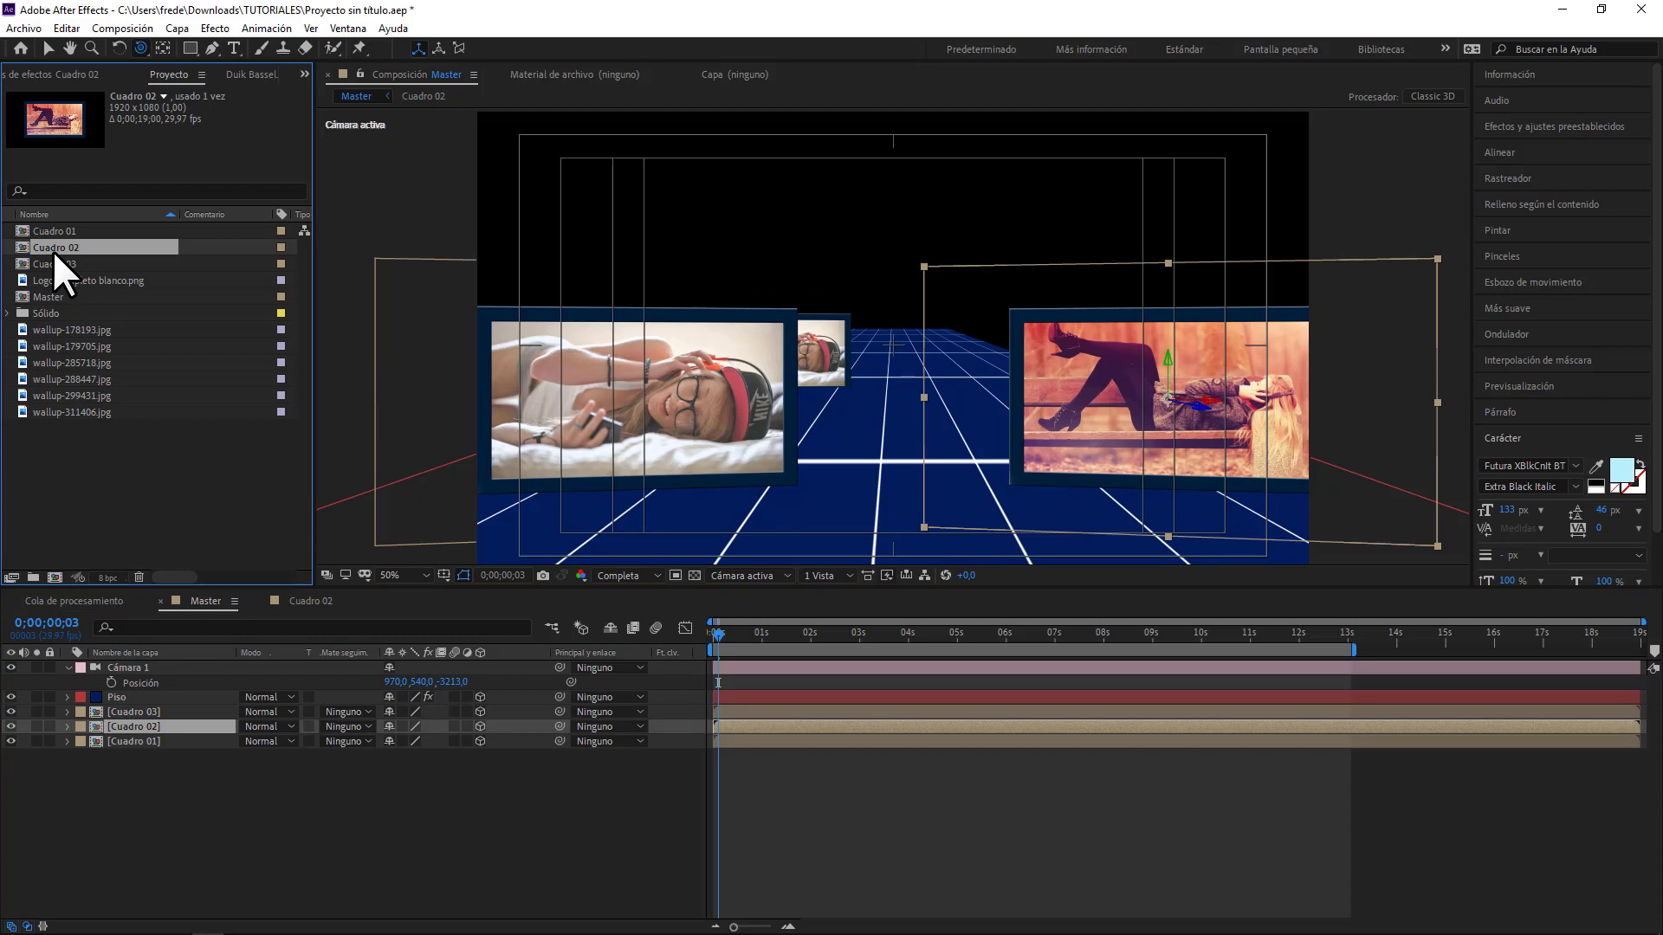
pyautogui.hotkey('ctrl', 'd')
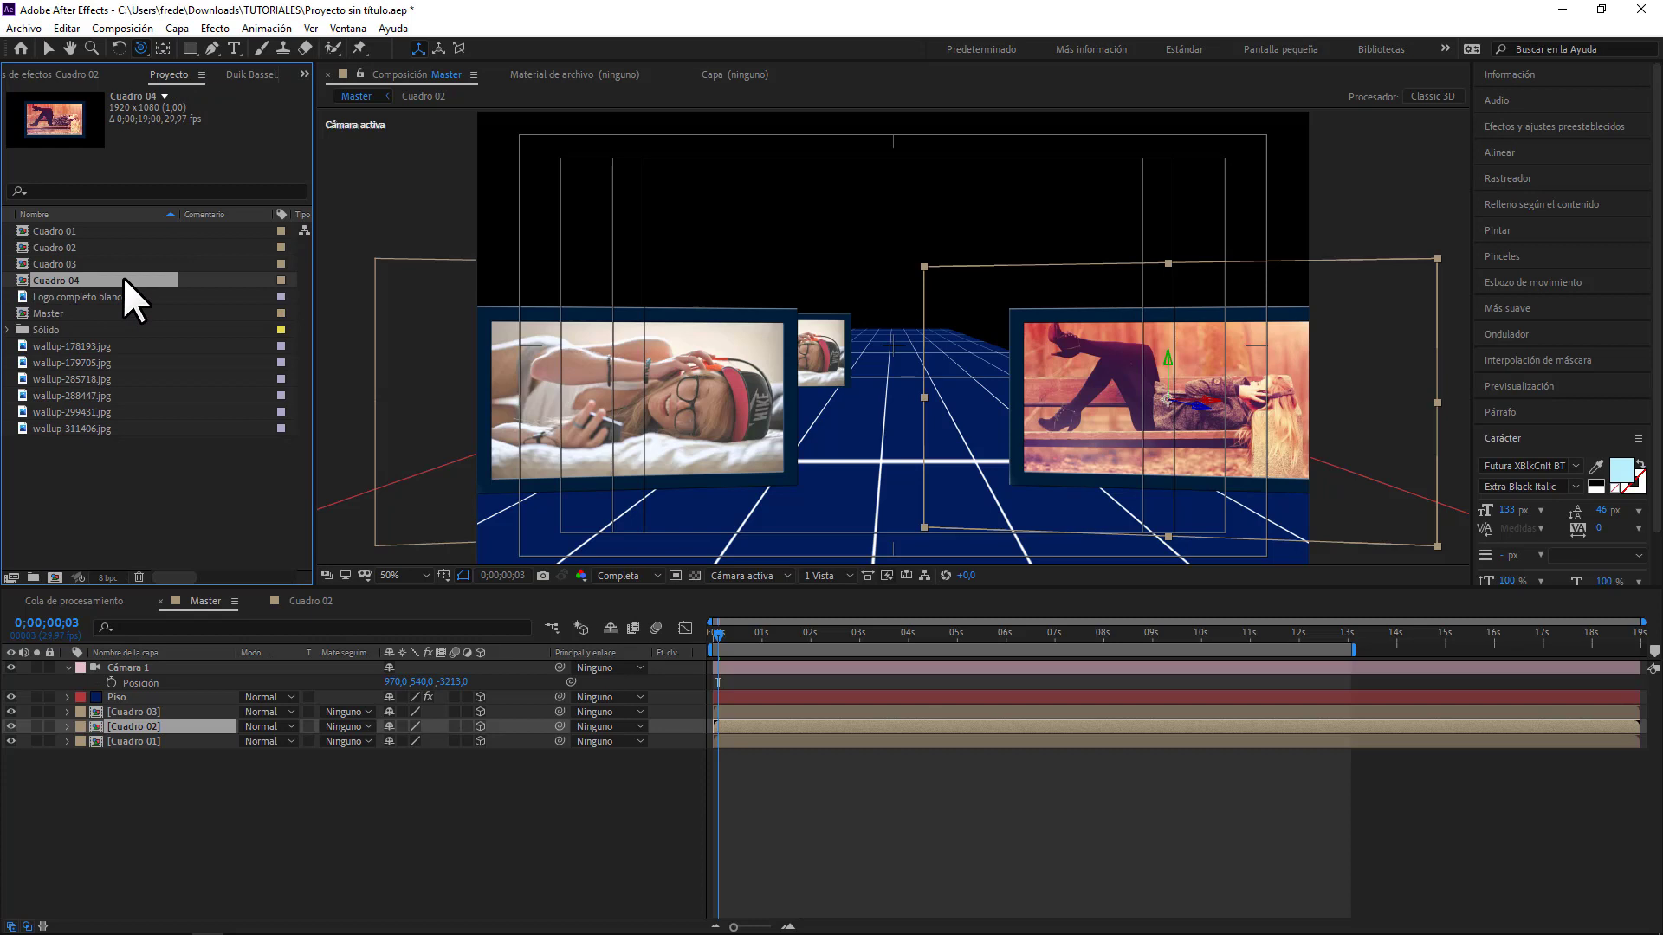
pyautogui.moveTo(90, 278); pyautogui.dragTo(142, 705)
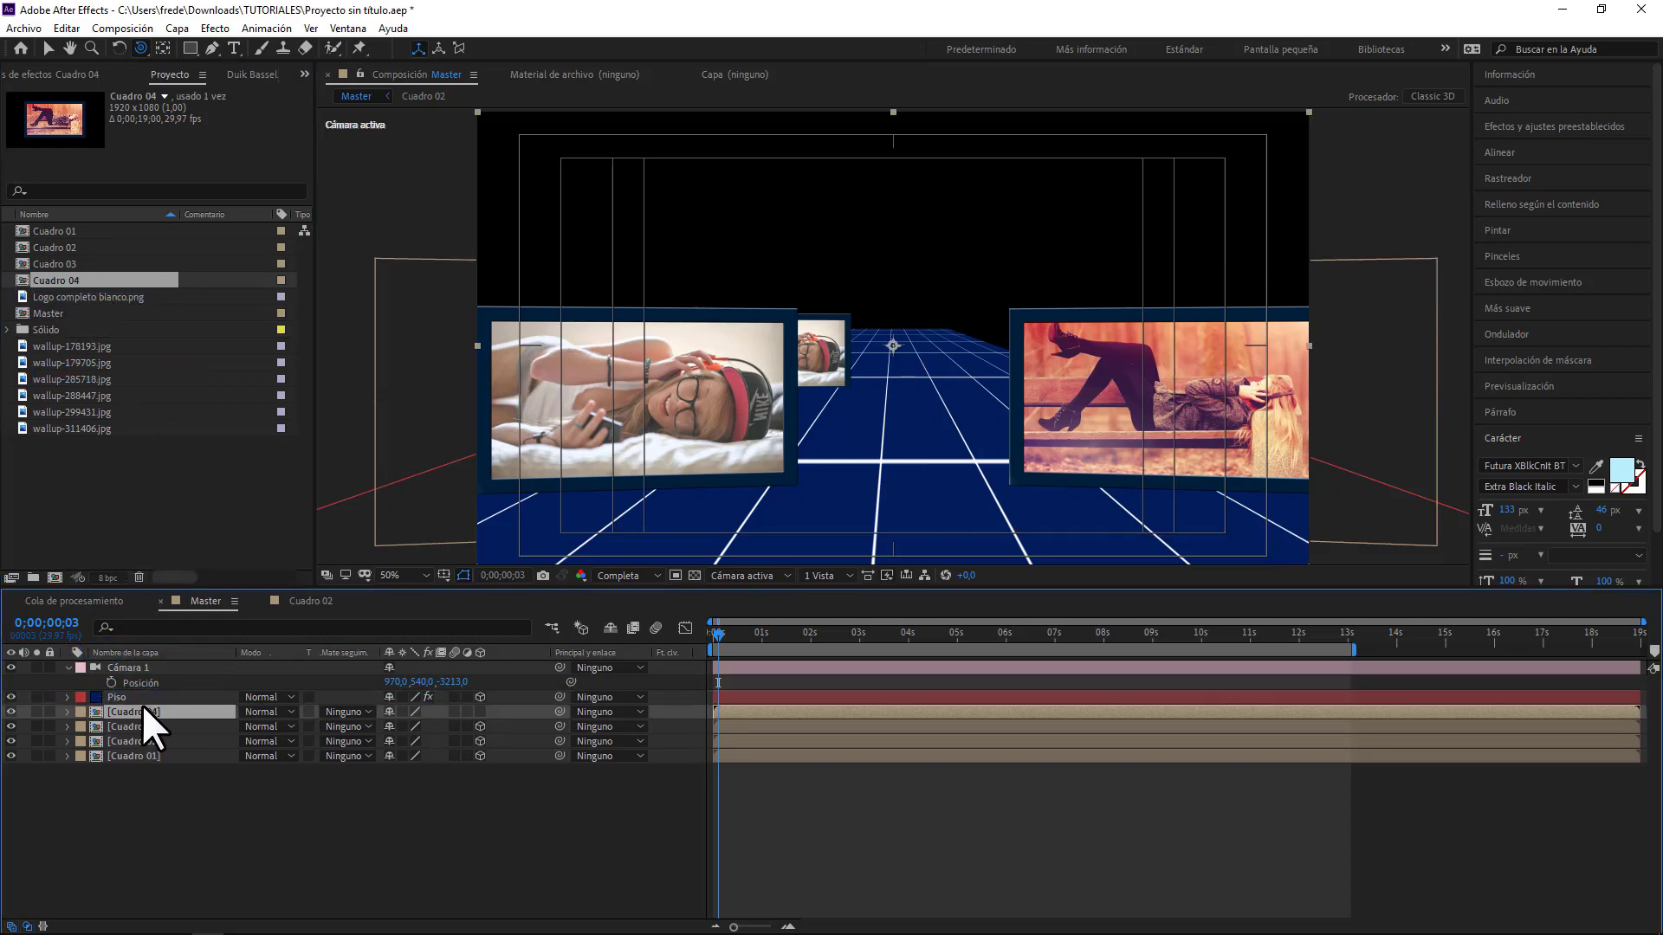
pyautogui.click(479, 712)
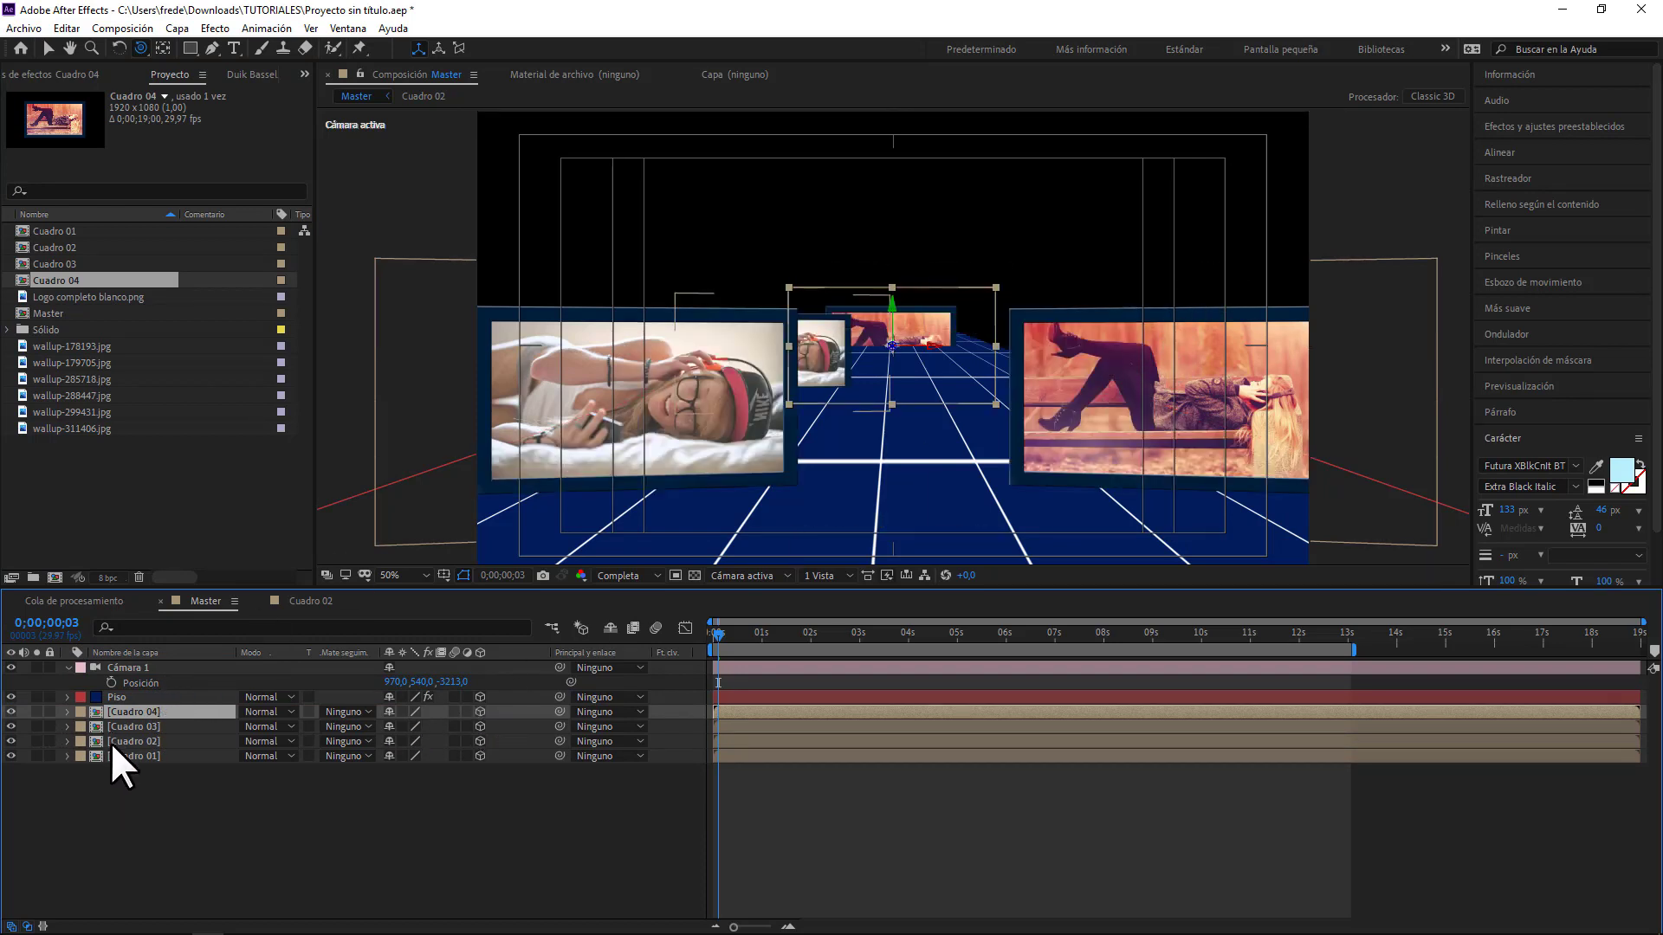
# - Copy the whole Transformar group of the Cuadro 02 layer and paste it onto the Cuadro 04 layer
pyautogui.click(112, 742)
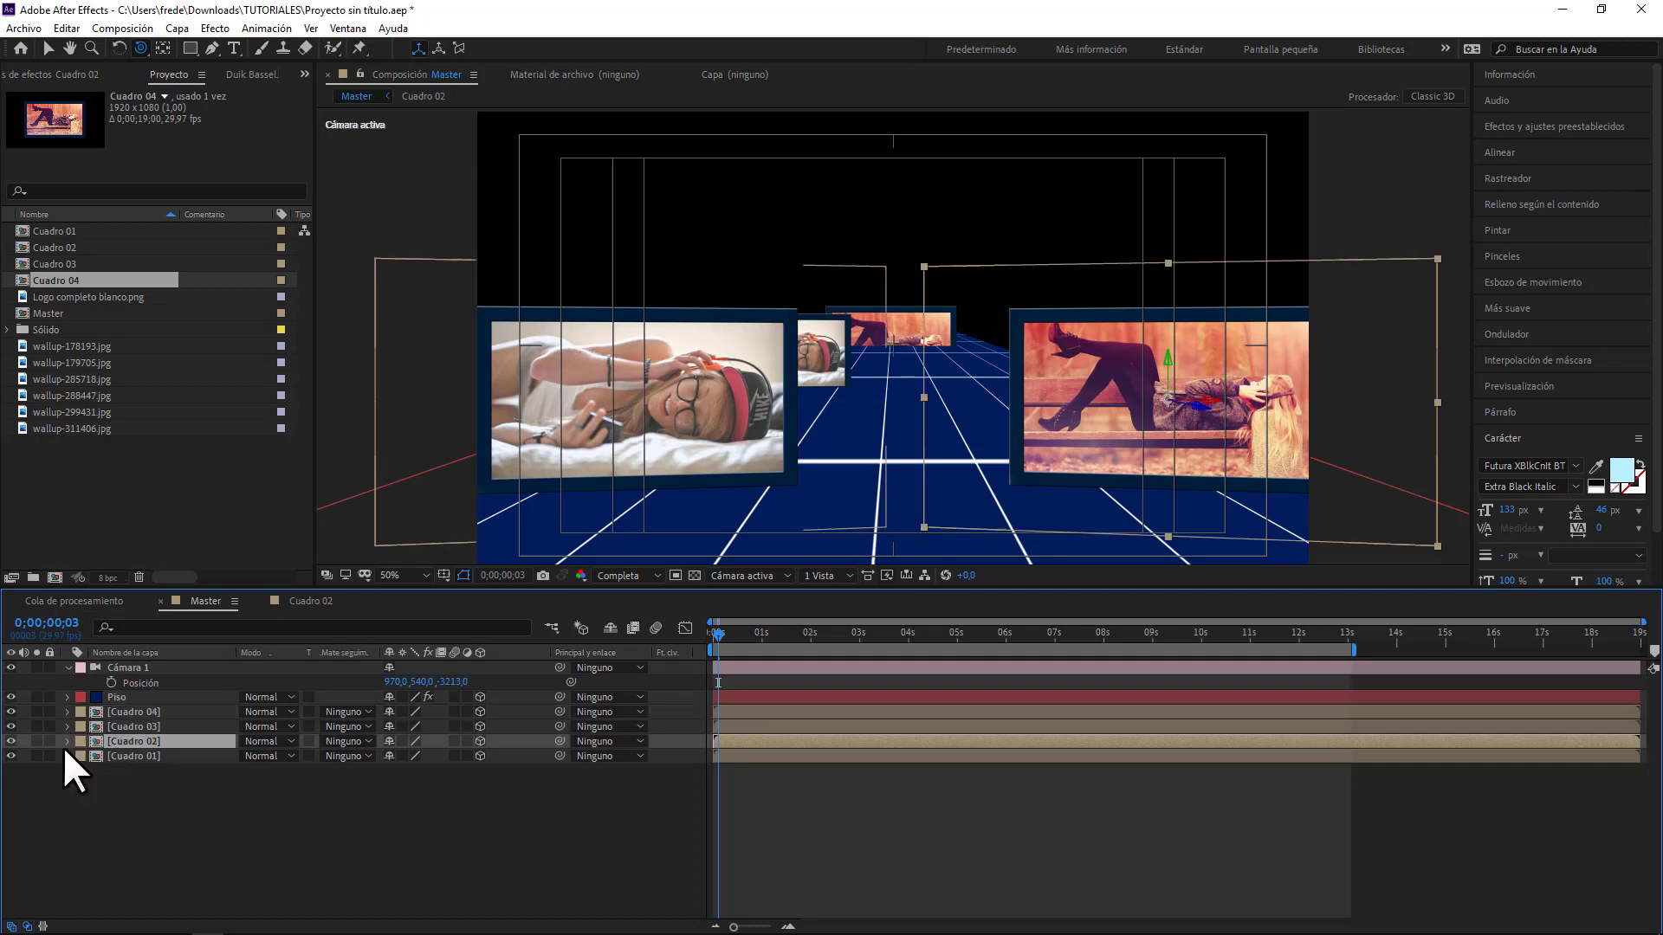
pyautogui.click(67, 741)
pyautogui.click(122, 756)
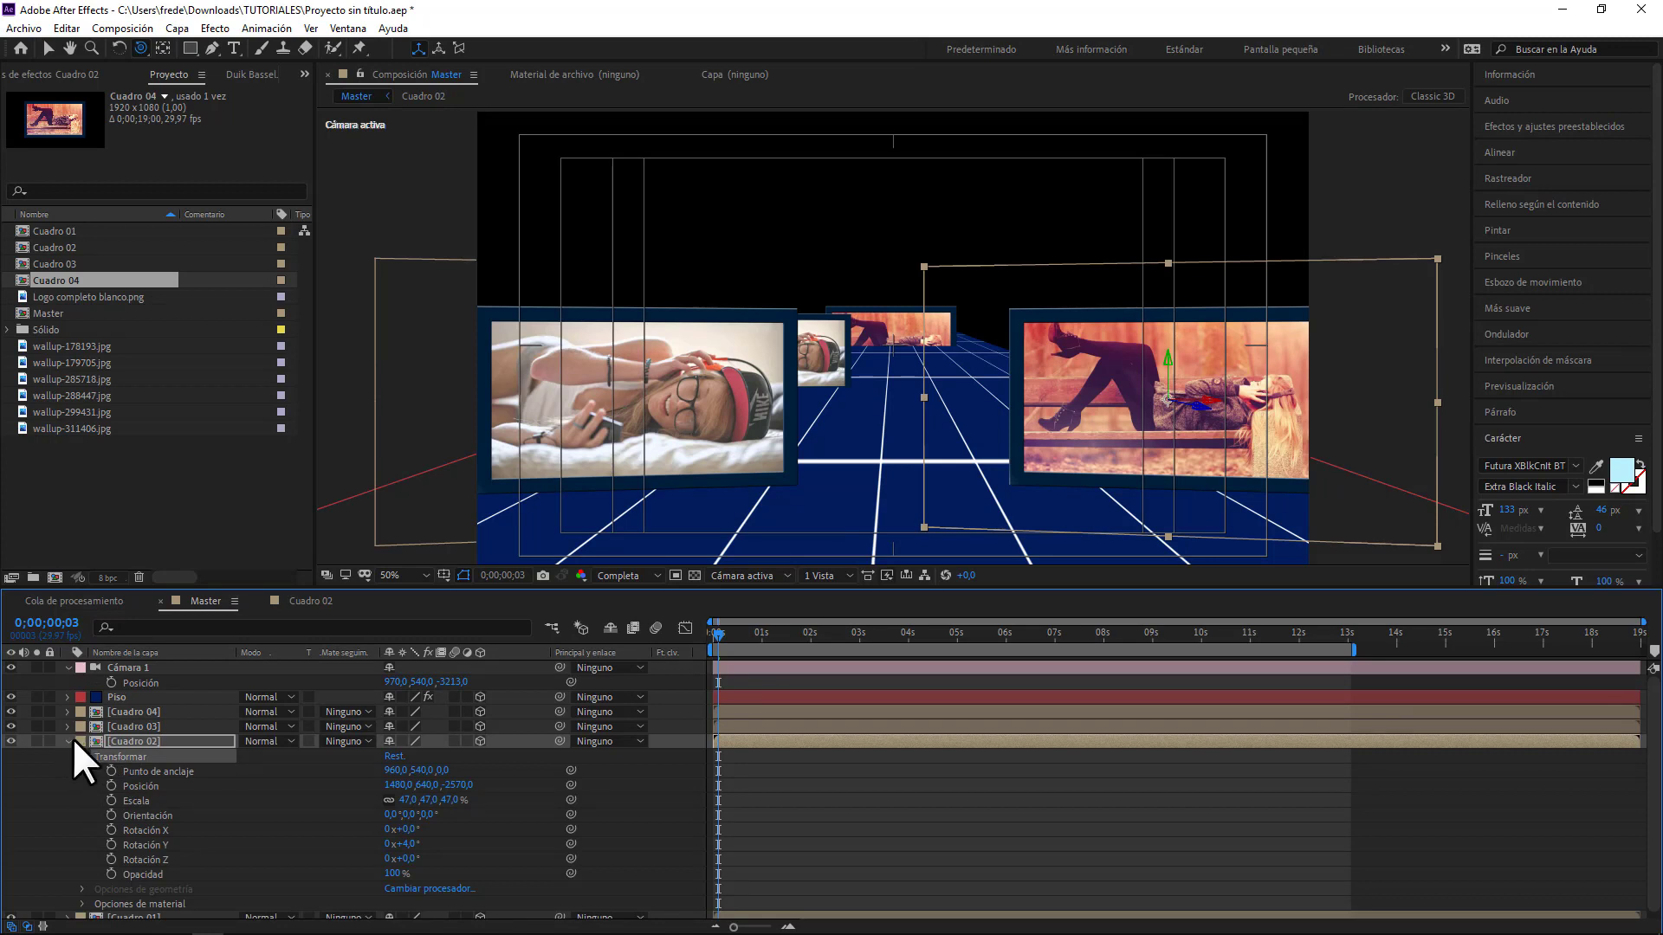
pyautogui.click(67, 741)
pyautogui.click(107, 711)
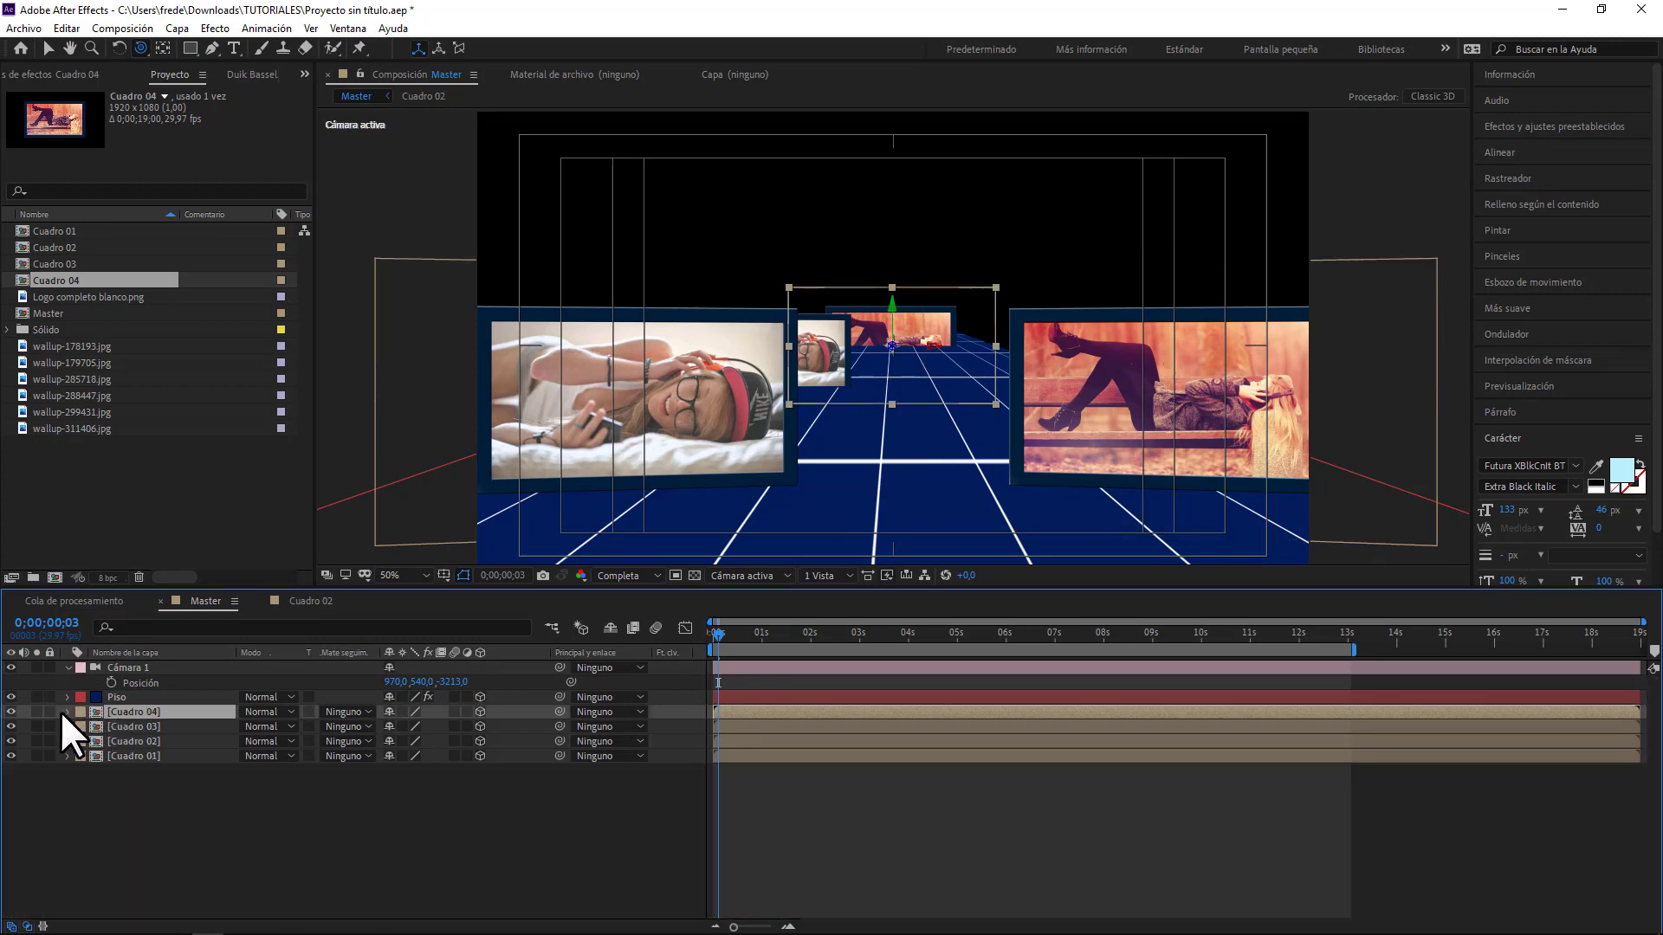
pyautogui.click(66, 711)
pyautogui.click(103, 727)
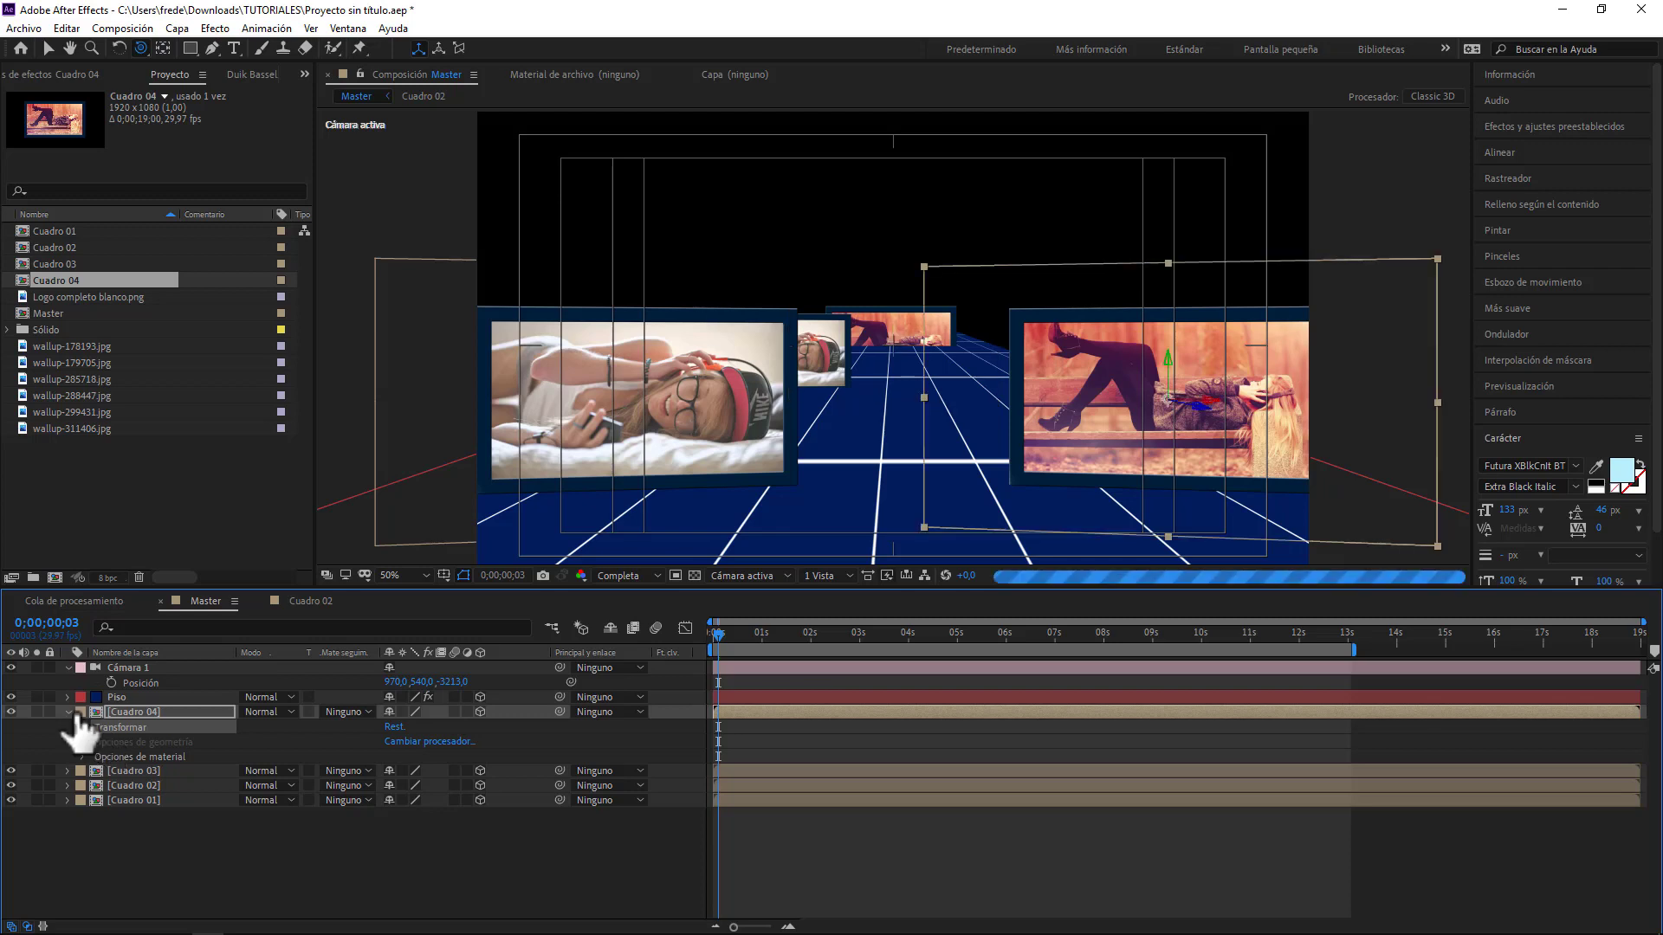
pyautogui.click(68, 711)
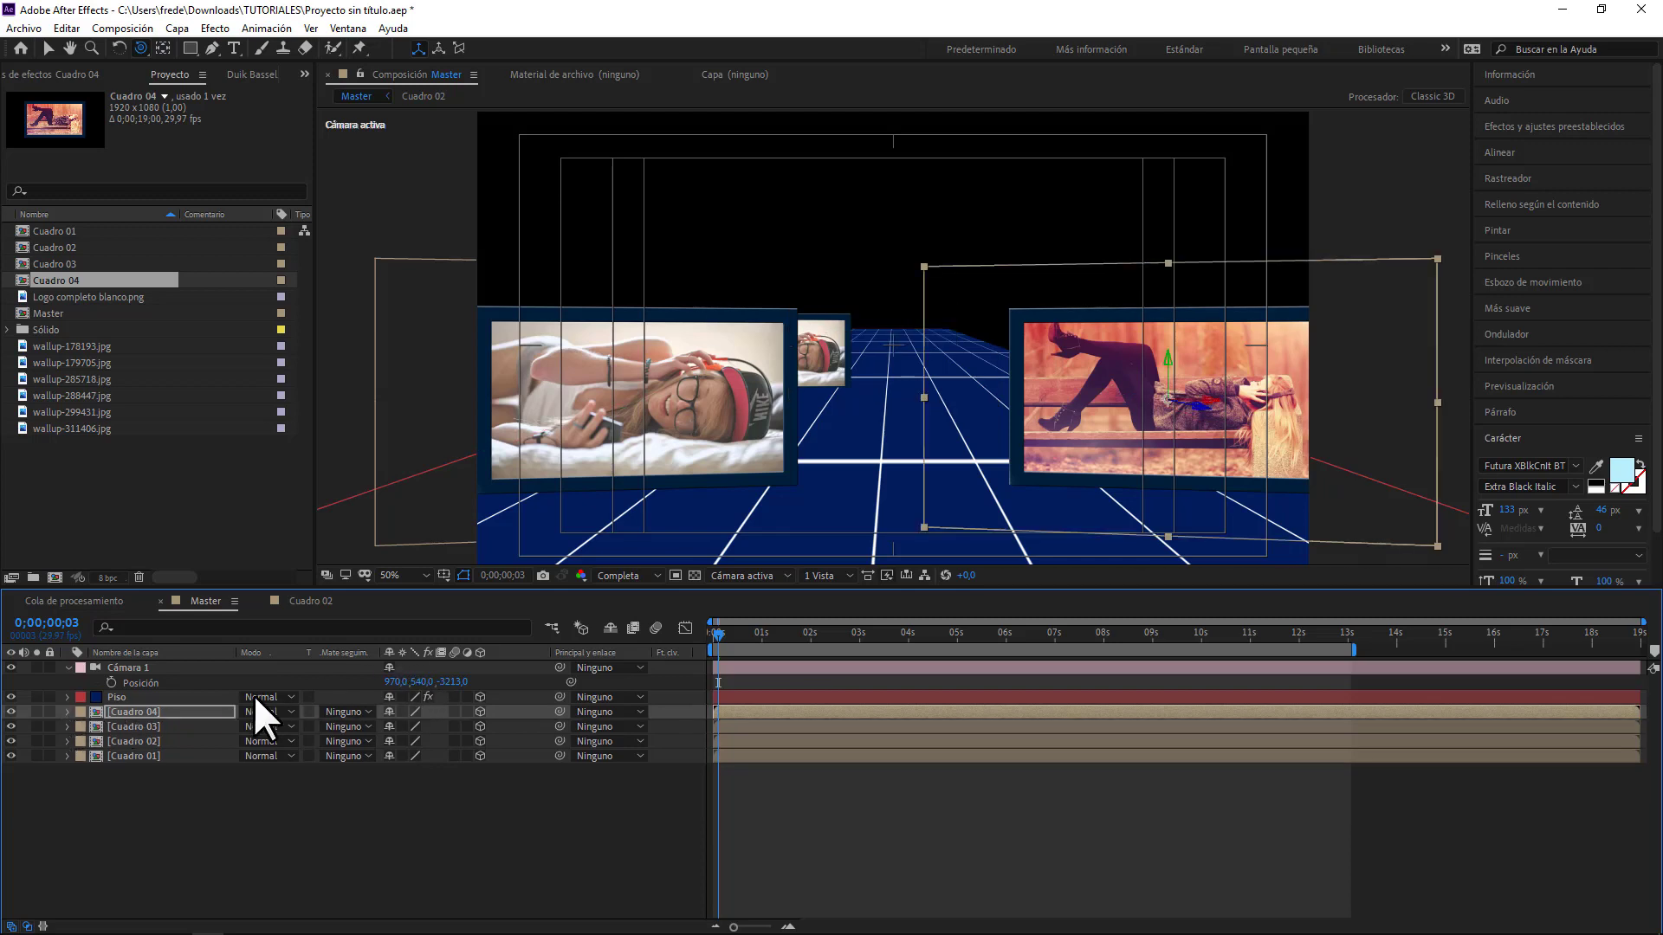
# - Set the Z position of Cuadro 04 to -1729 to match the depth of Cuadro 03
pyautogui.press('p')
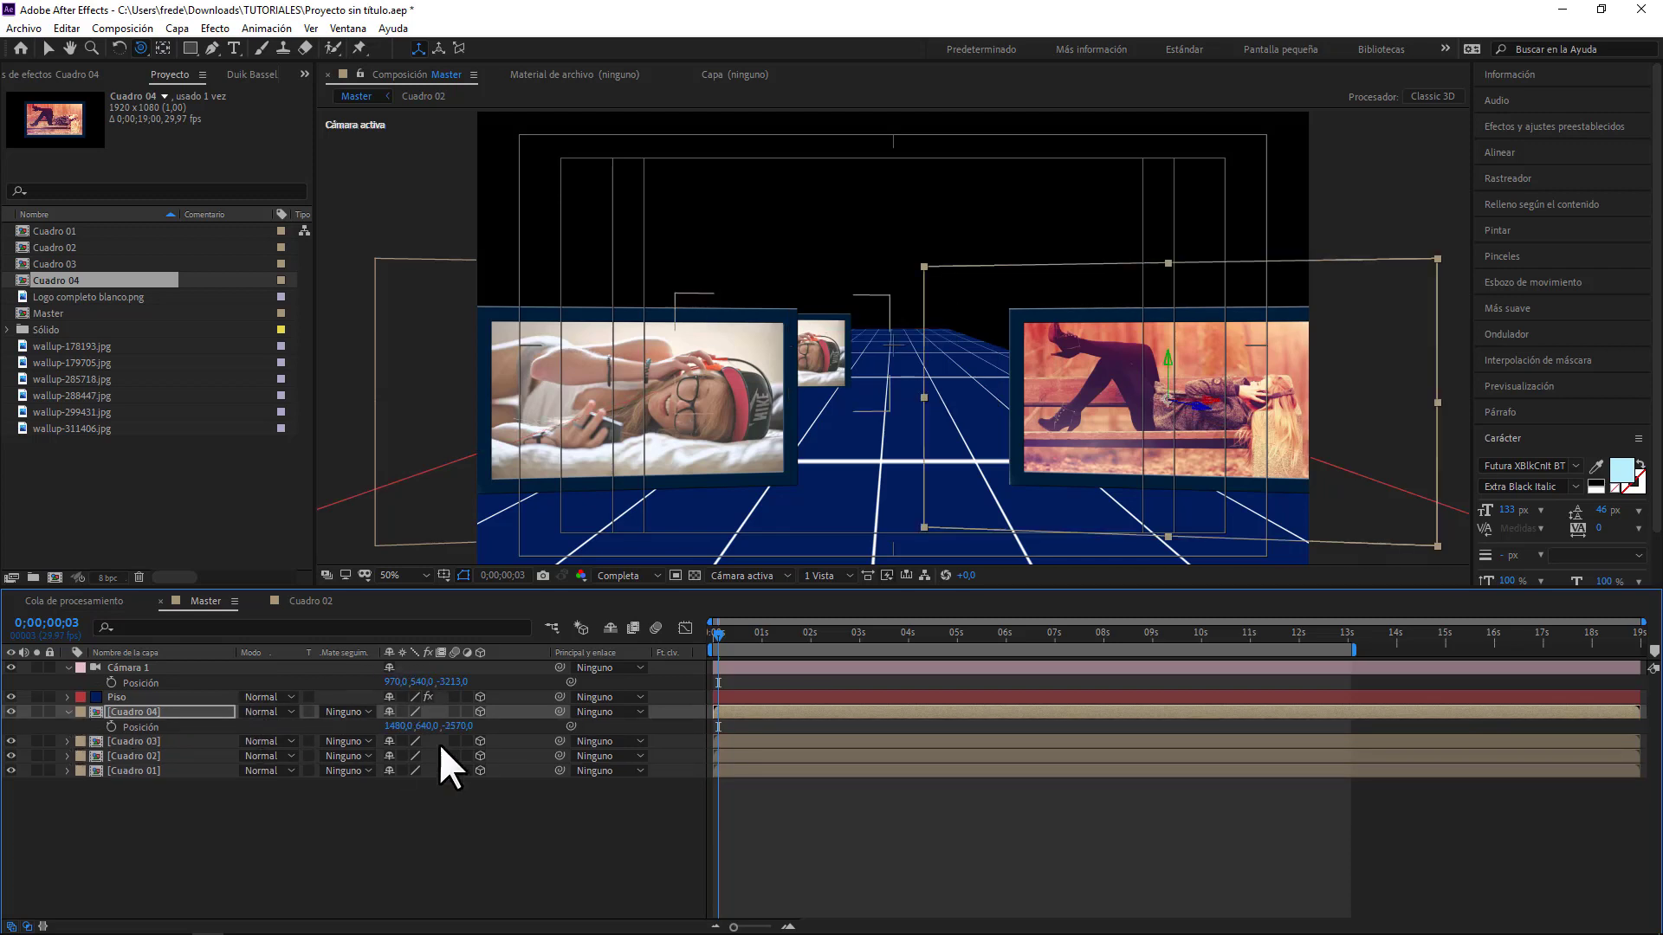
pyautogui.click(66, 742)
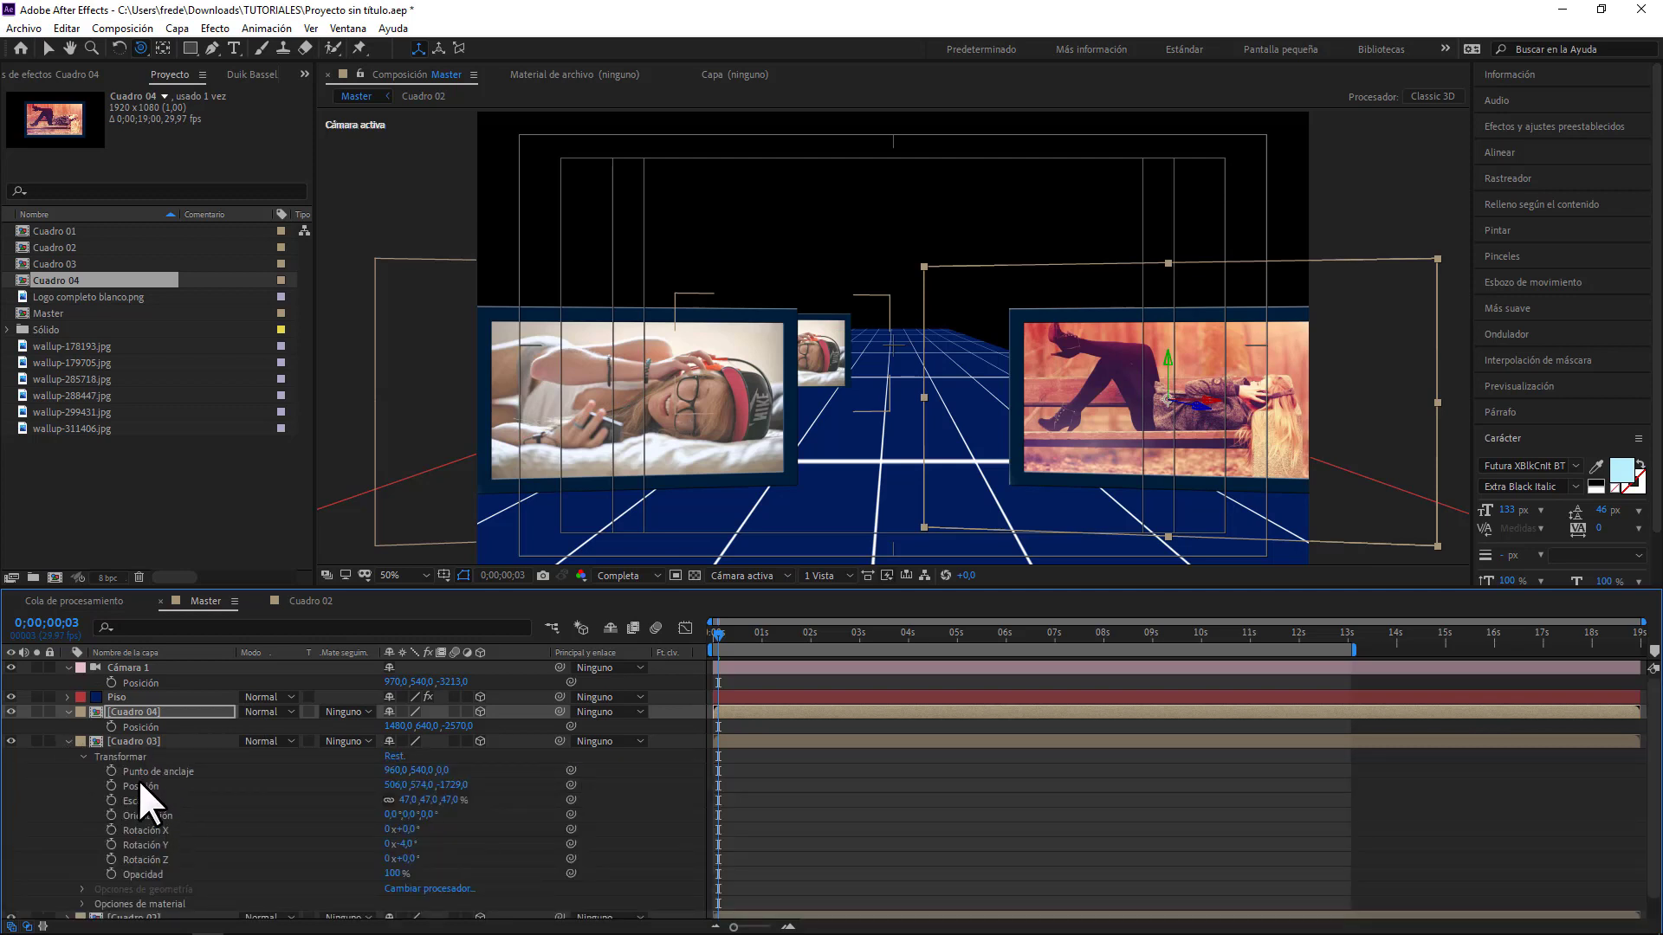
pyautogui.click(452, 787)
pyautogui.click(83, 756)
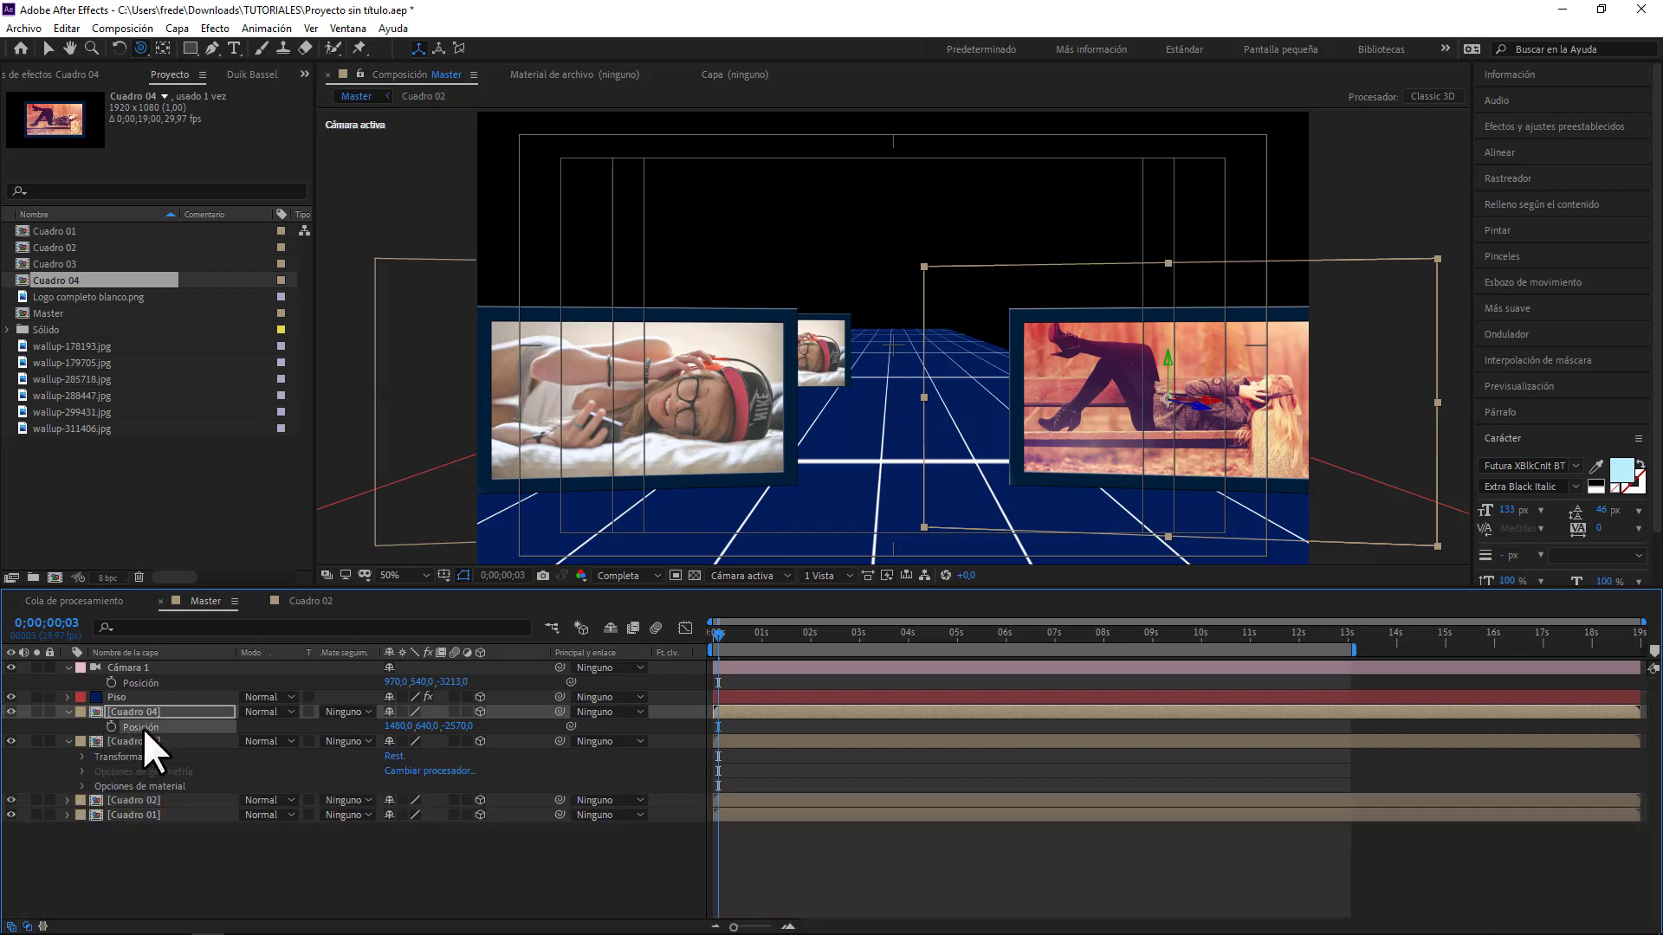
pyautogui.click(458, 726)
pyautogui.click(513, 729)
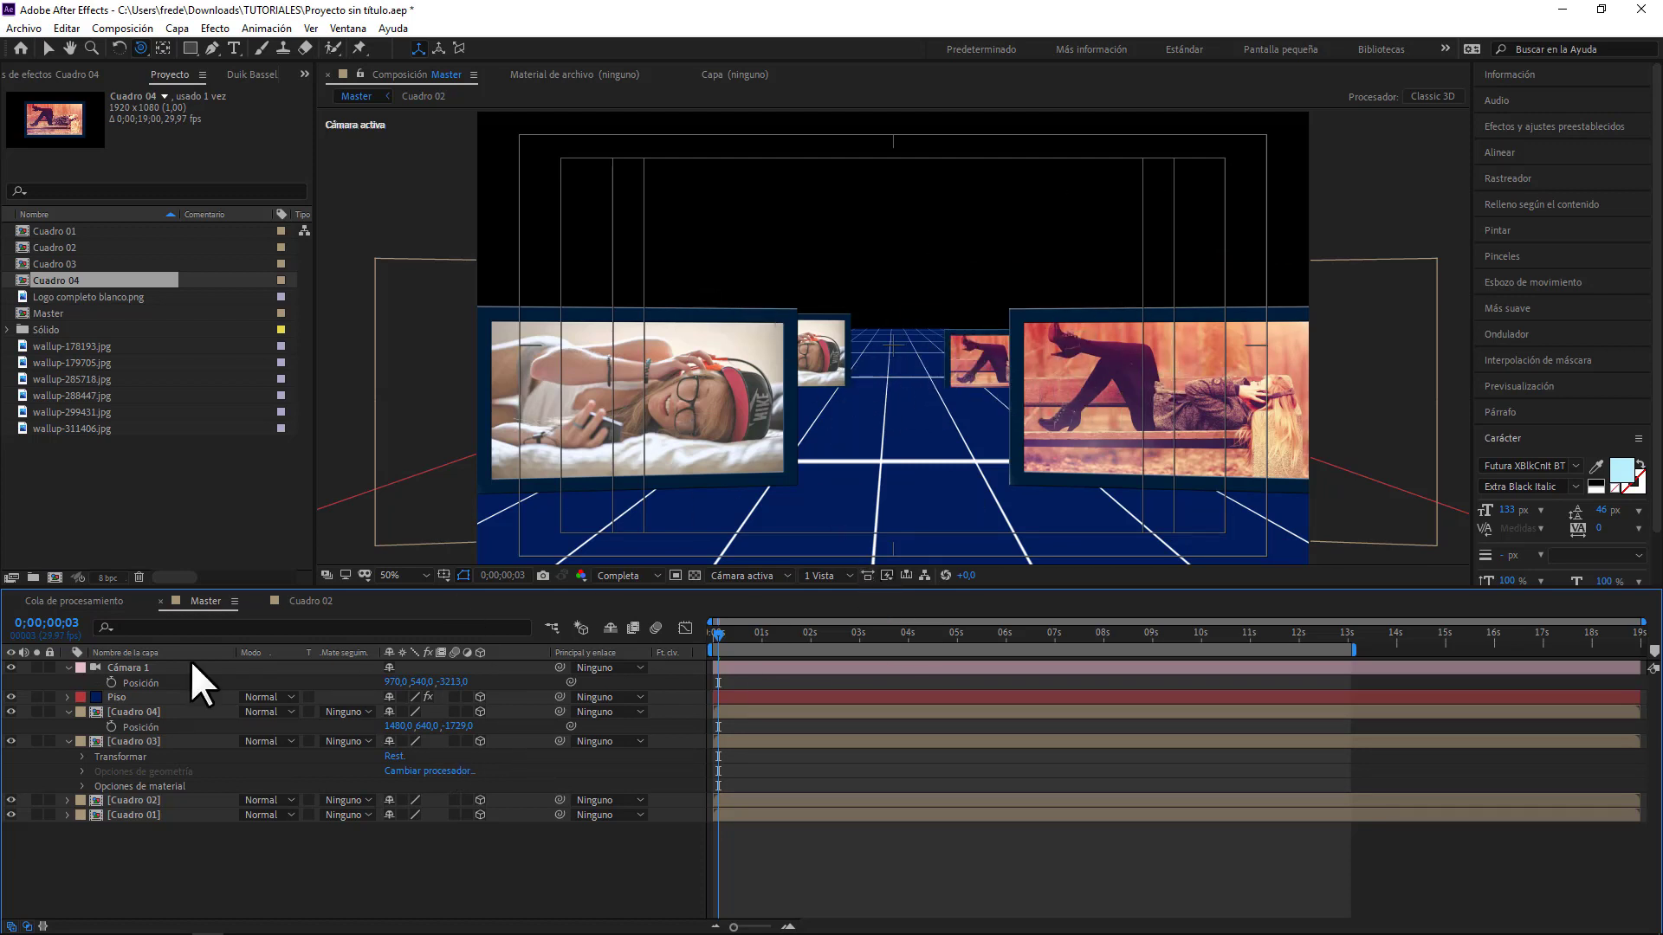
# - Set the Y position of Cuadro 04 to 574 to match Cuadro 03, and collapse both layers' properties
pyautogui.click(83, 756)
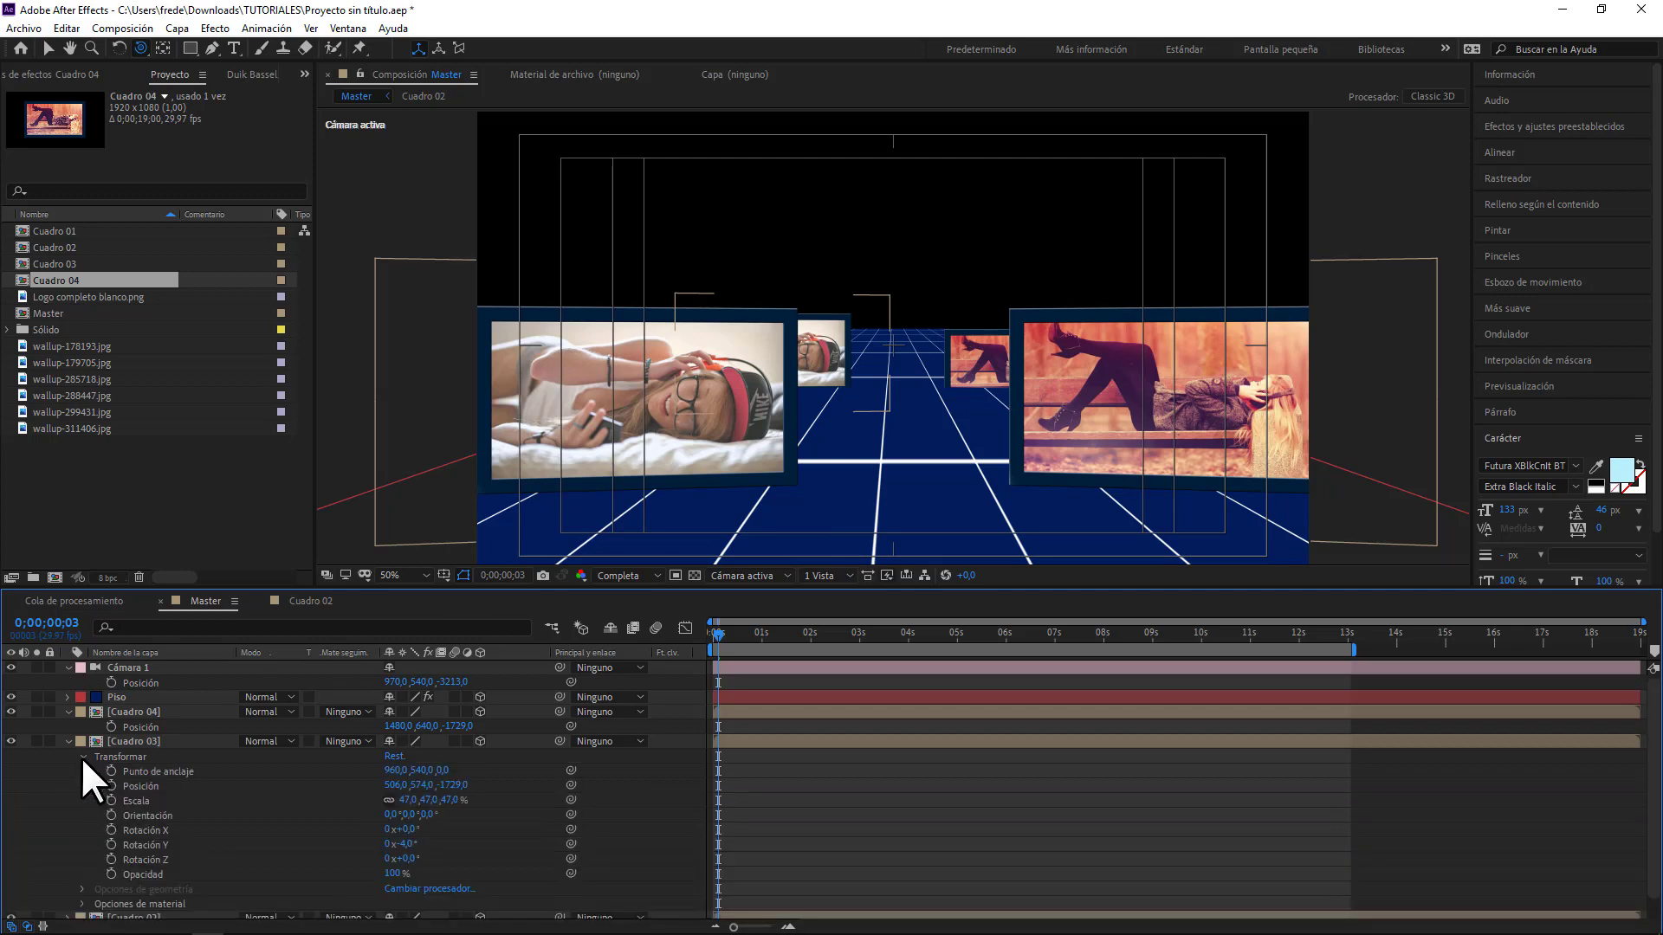
pyautogui.click(143, 784)
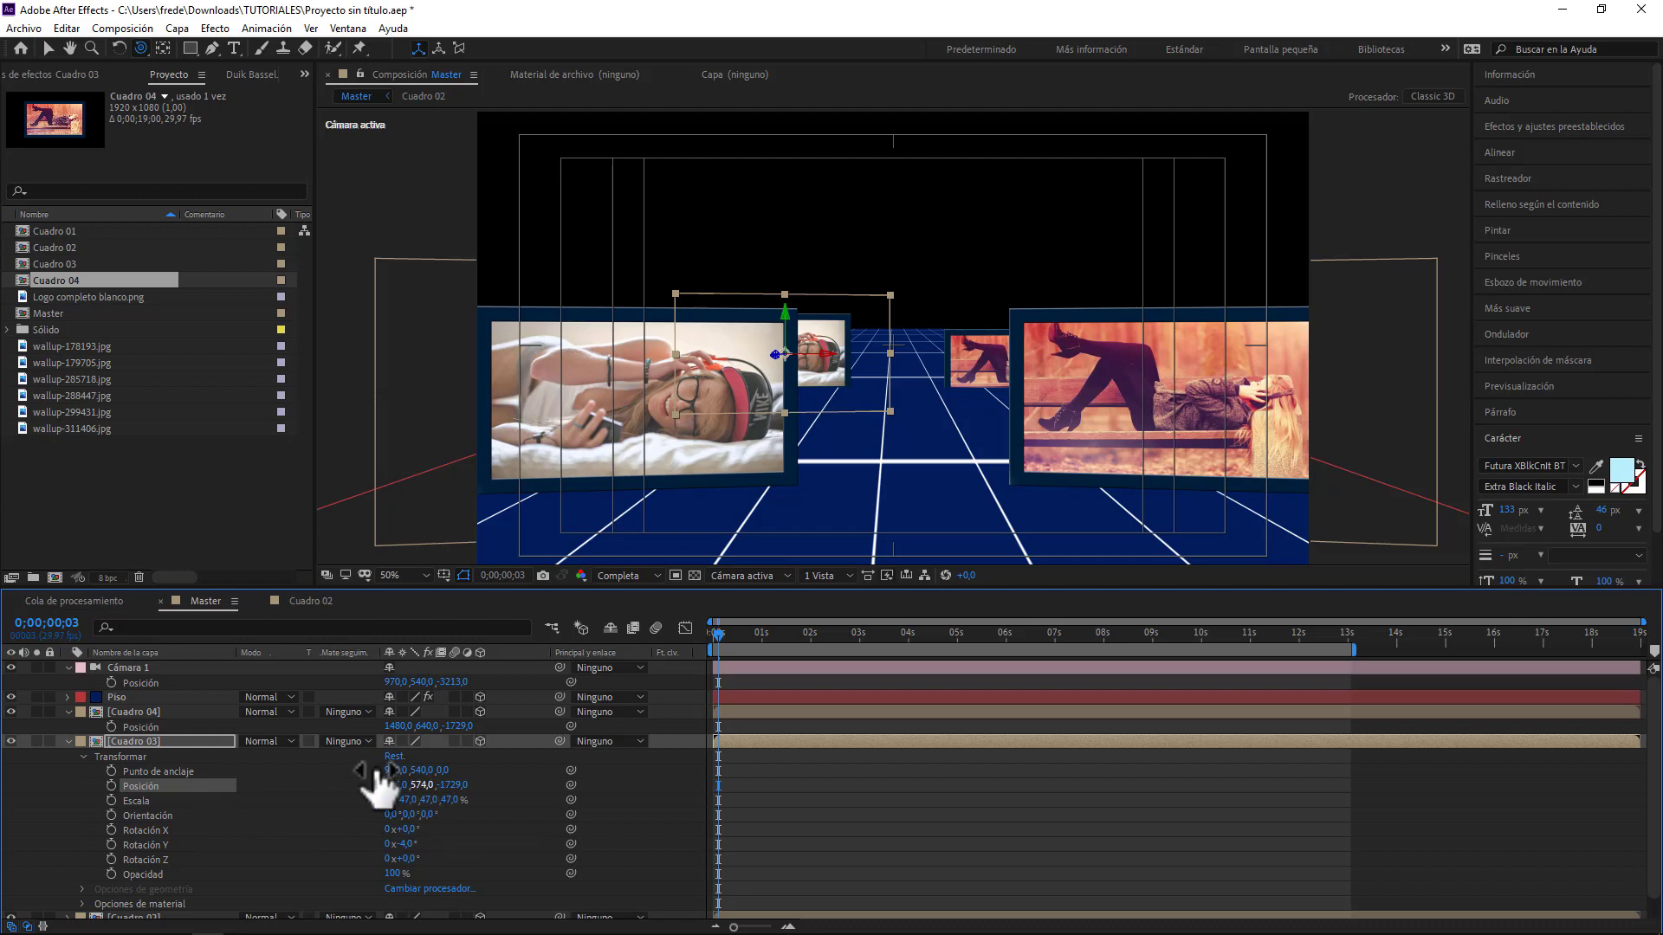
pyautogui.scroll(-1, 92, 857)
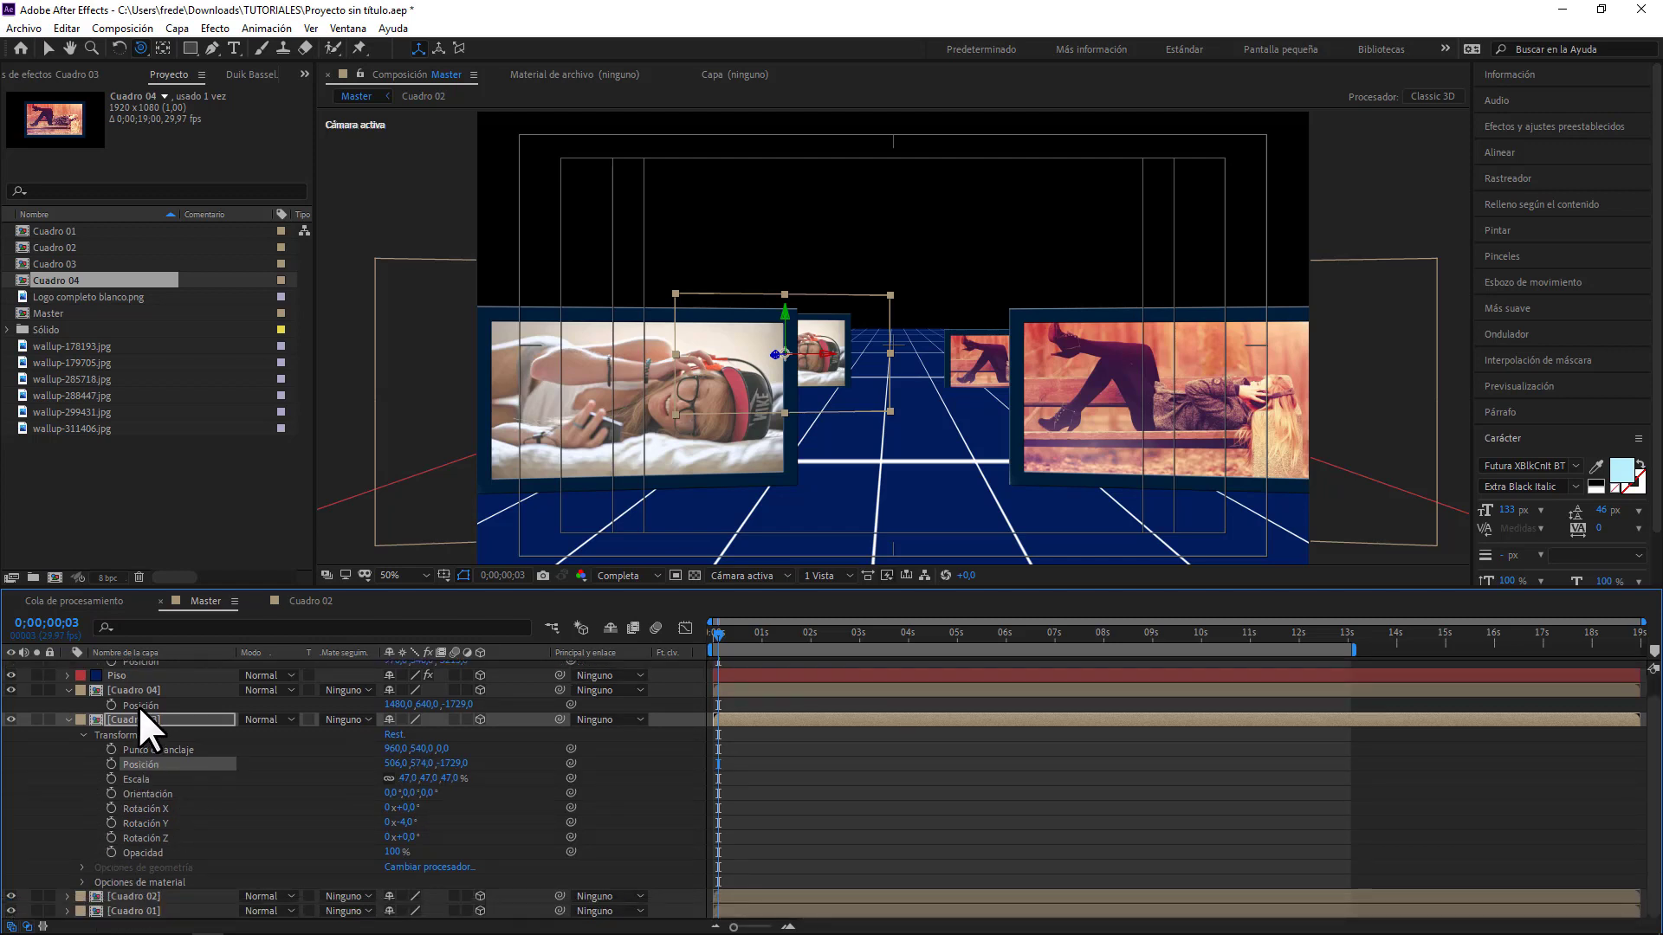
pyautogui.click(424, 763)
pyautogui.click(542, 763)
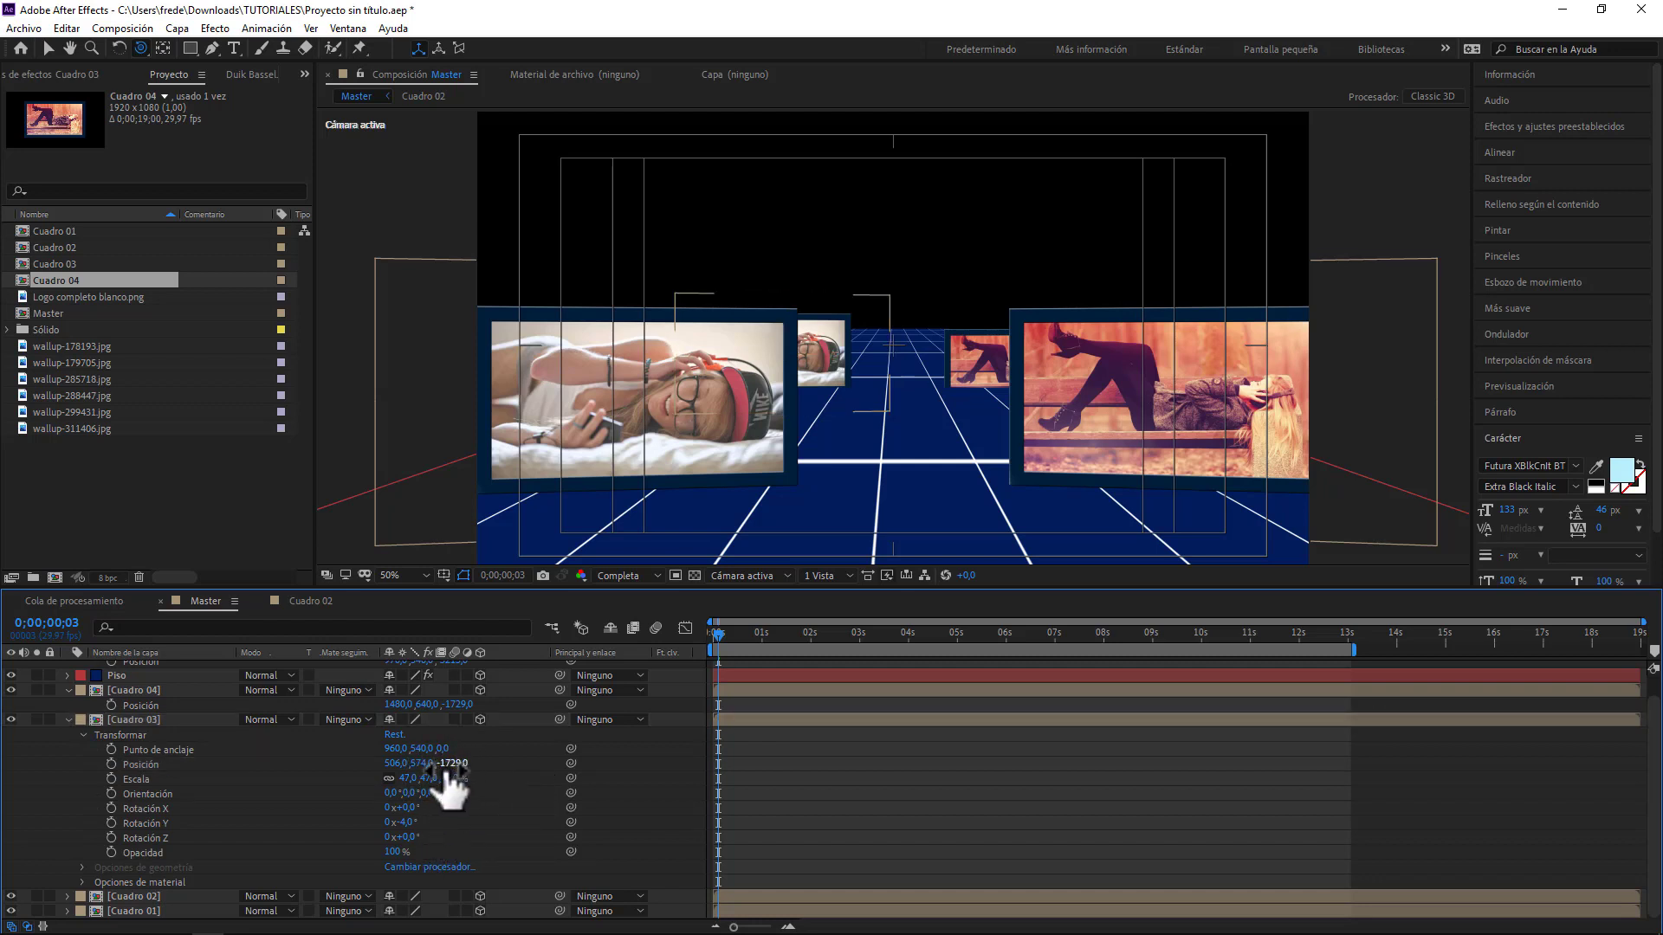
pyautogui.click(431, 704)
pyautogui.write('574')
pyautogui.click(504, 698)
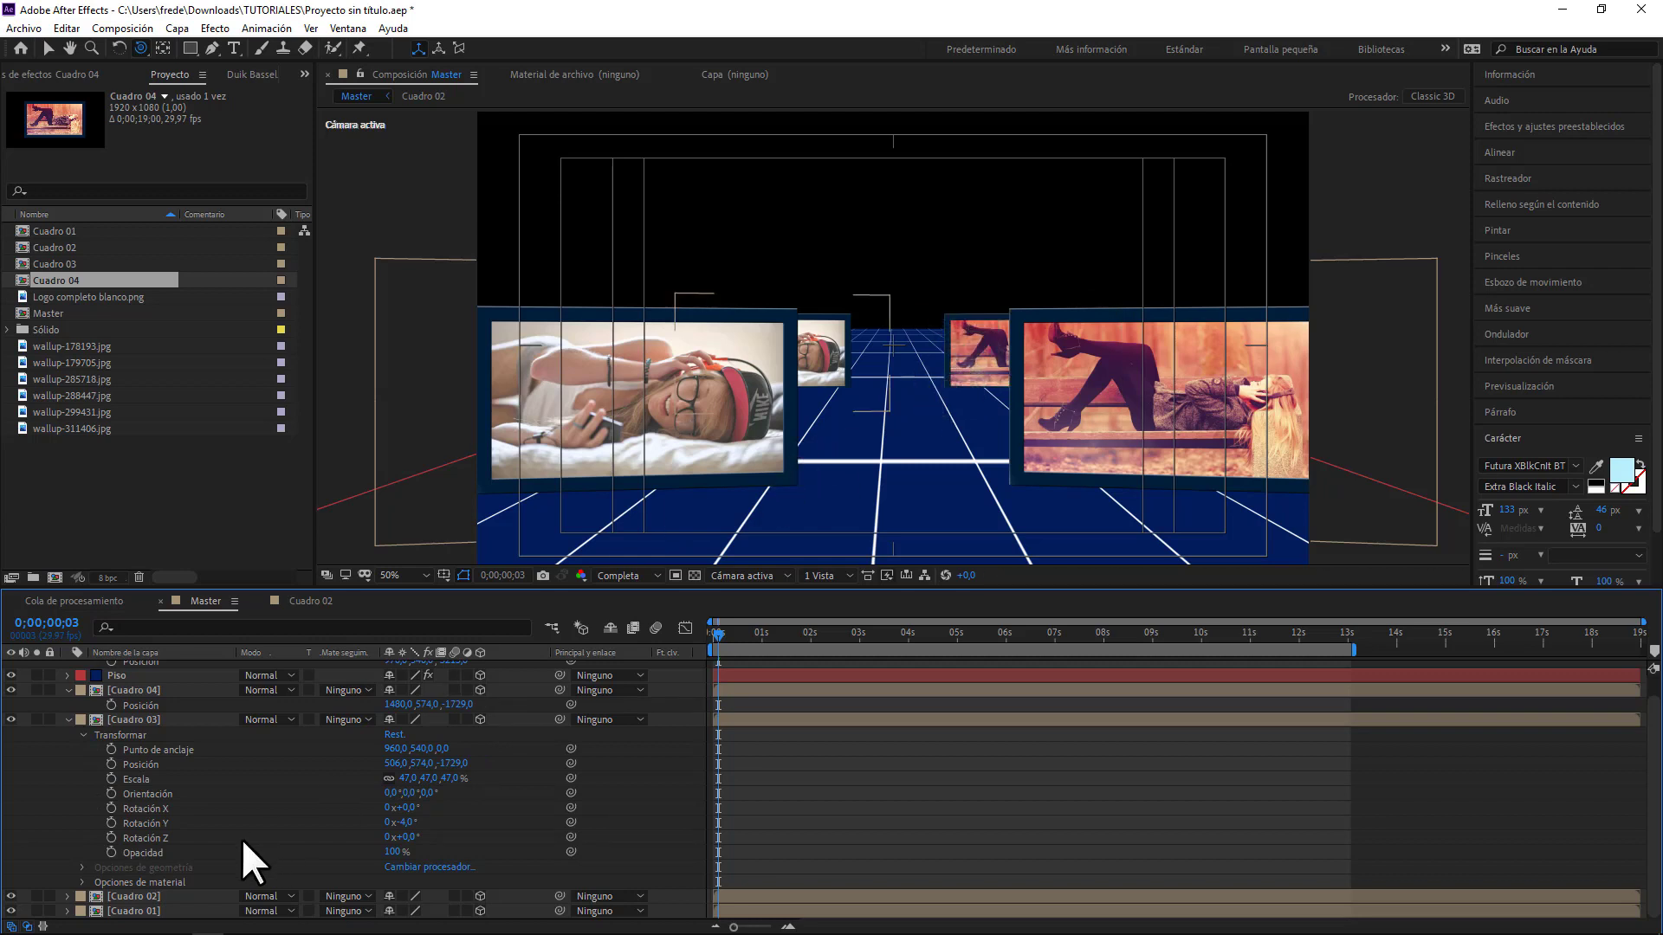
pyautogui.click(67, 720)
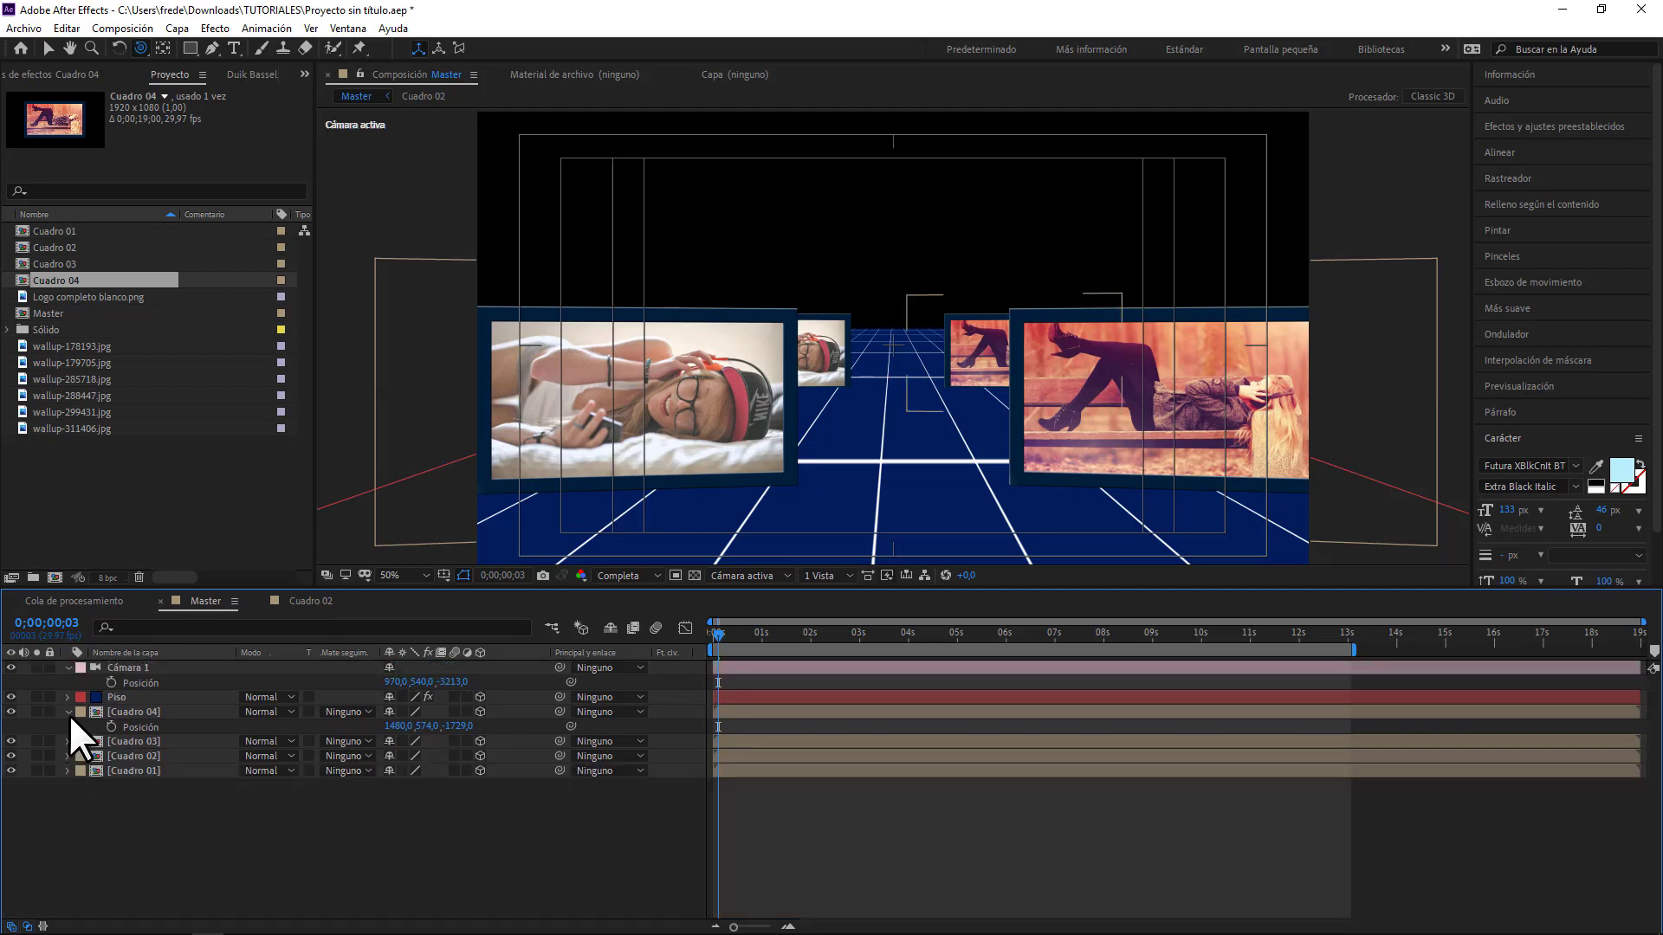
pyautogui.click(69, 708)
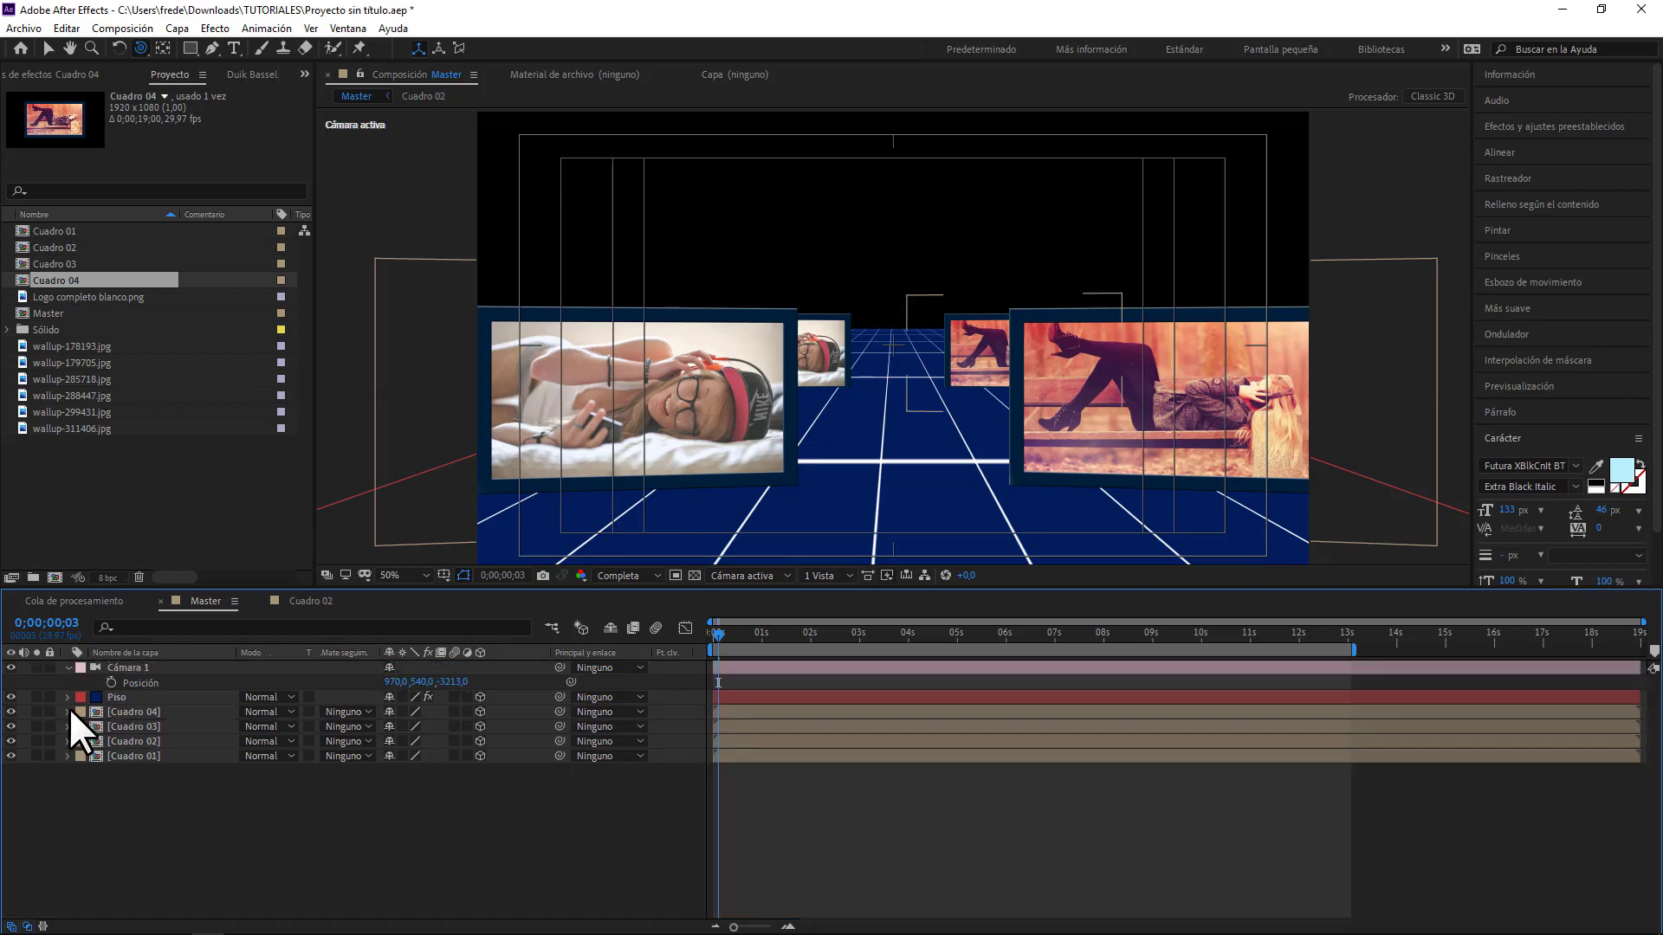
# - Select Cuadro 04 and examine the placement of the four frames on the floor in Vista personalizada 1
pyautogui.click(147, 726)
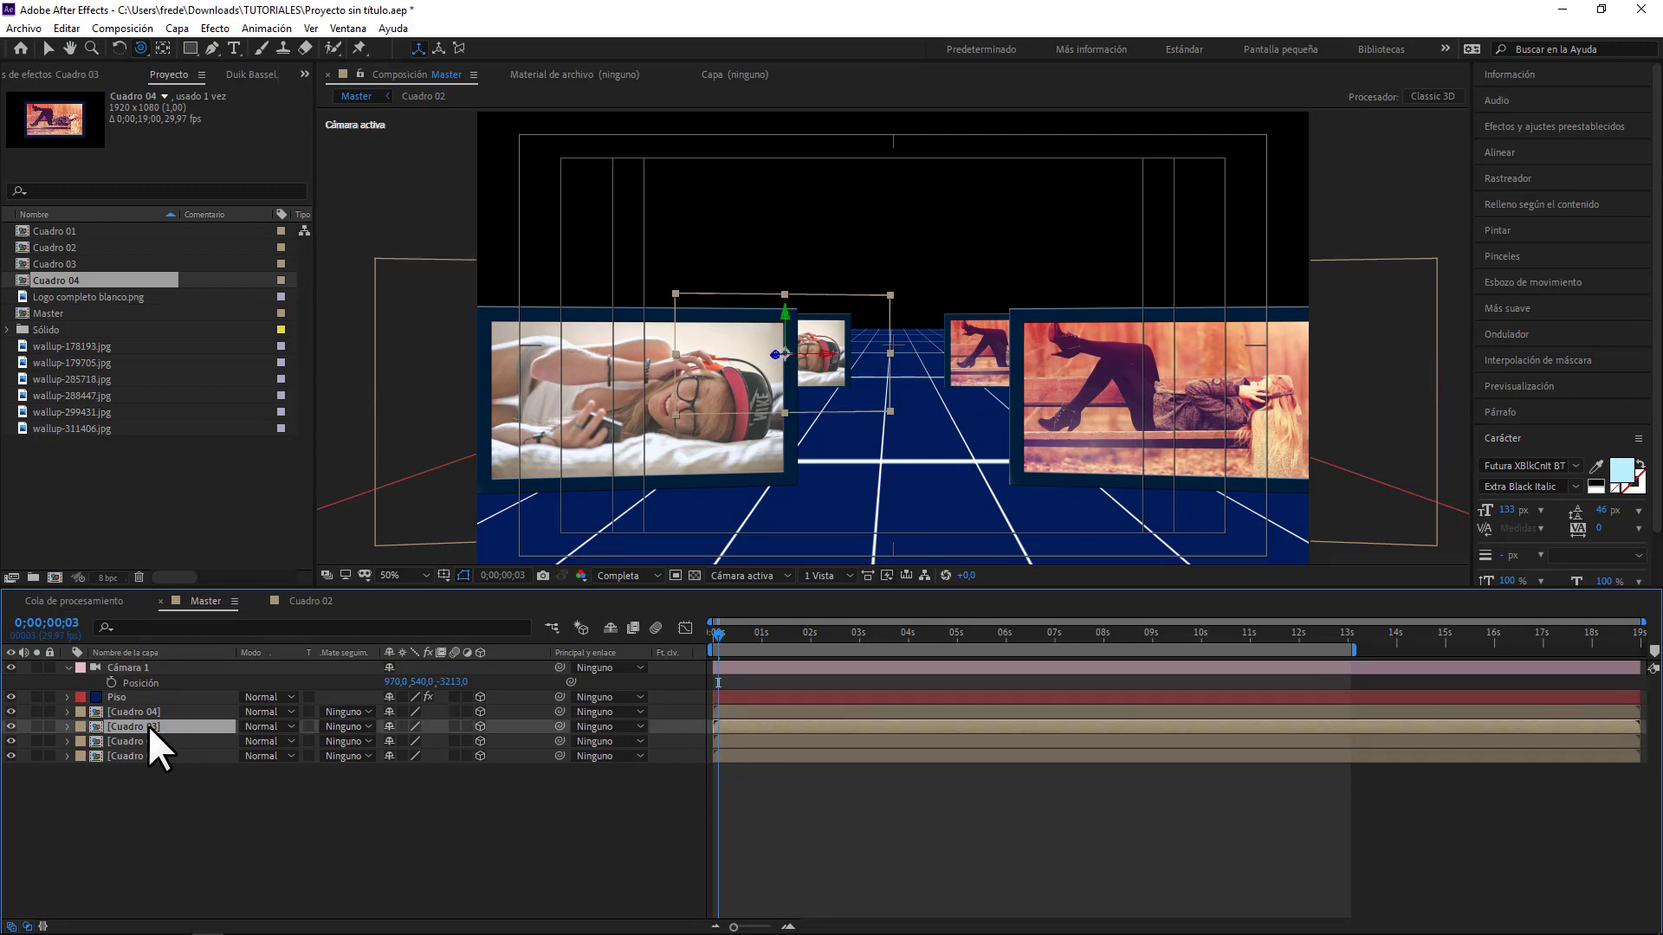
pyautogui.click(148, 711)
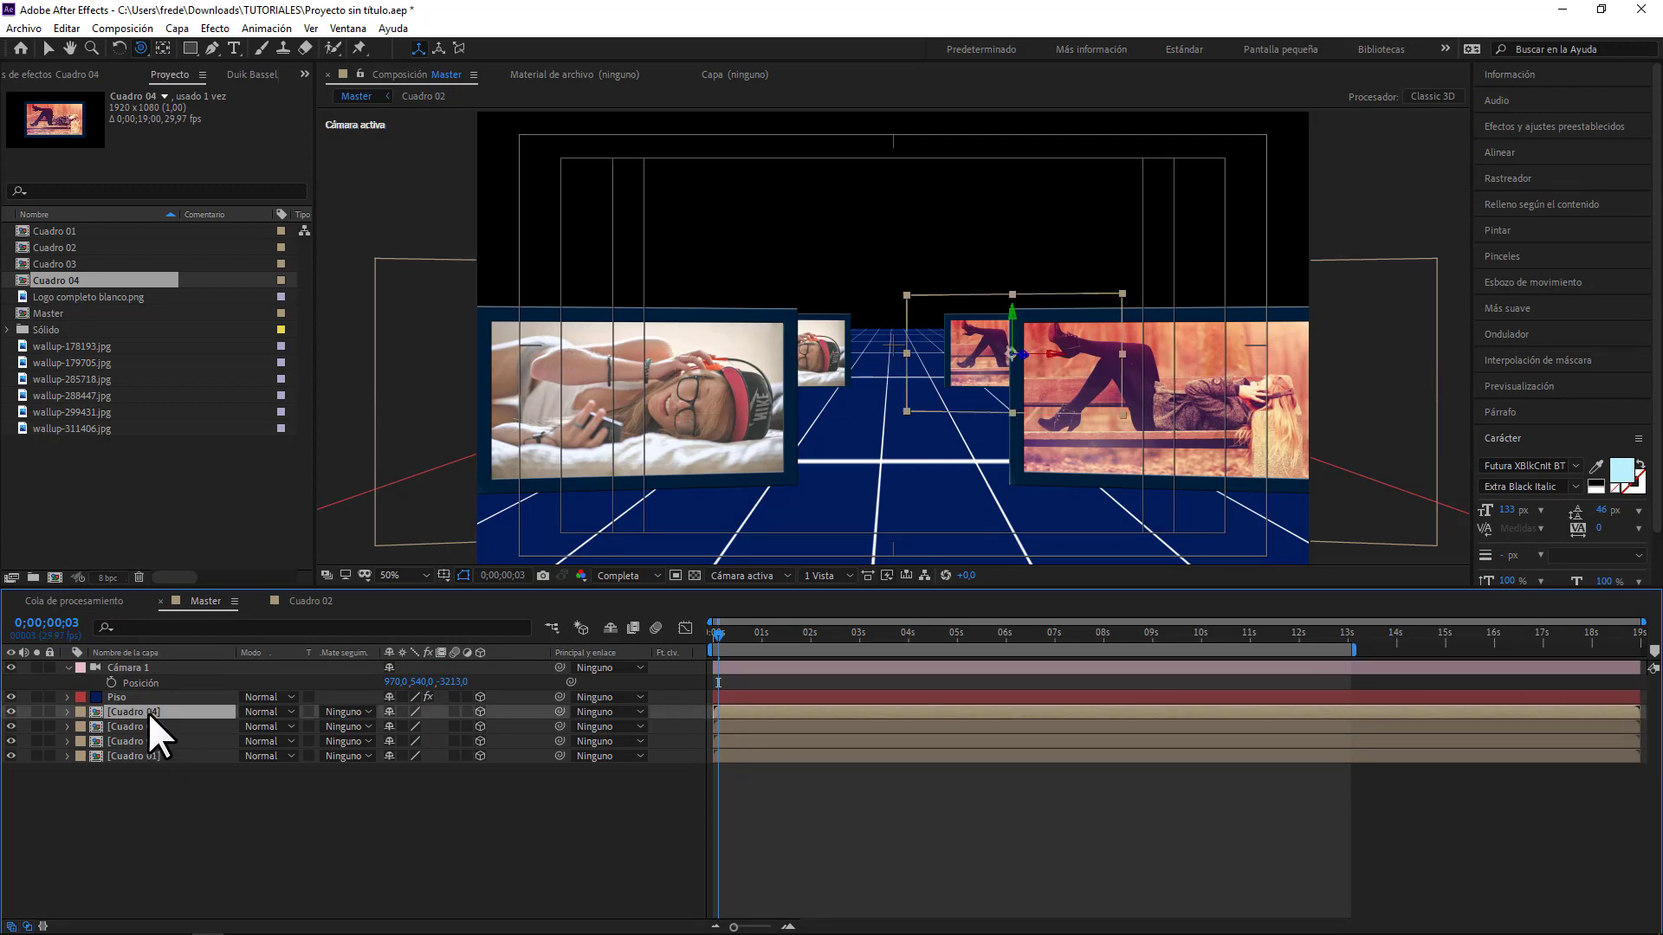
pyautogui.click(786, 576)
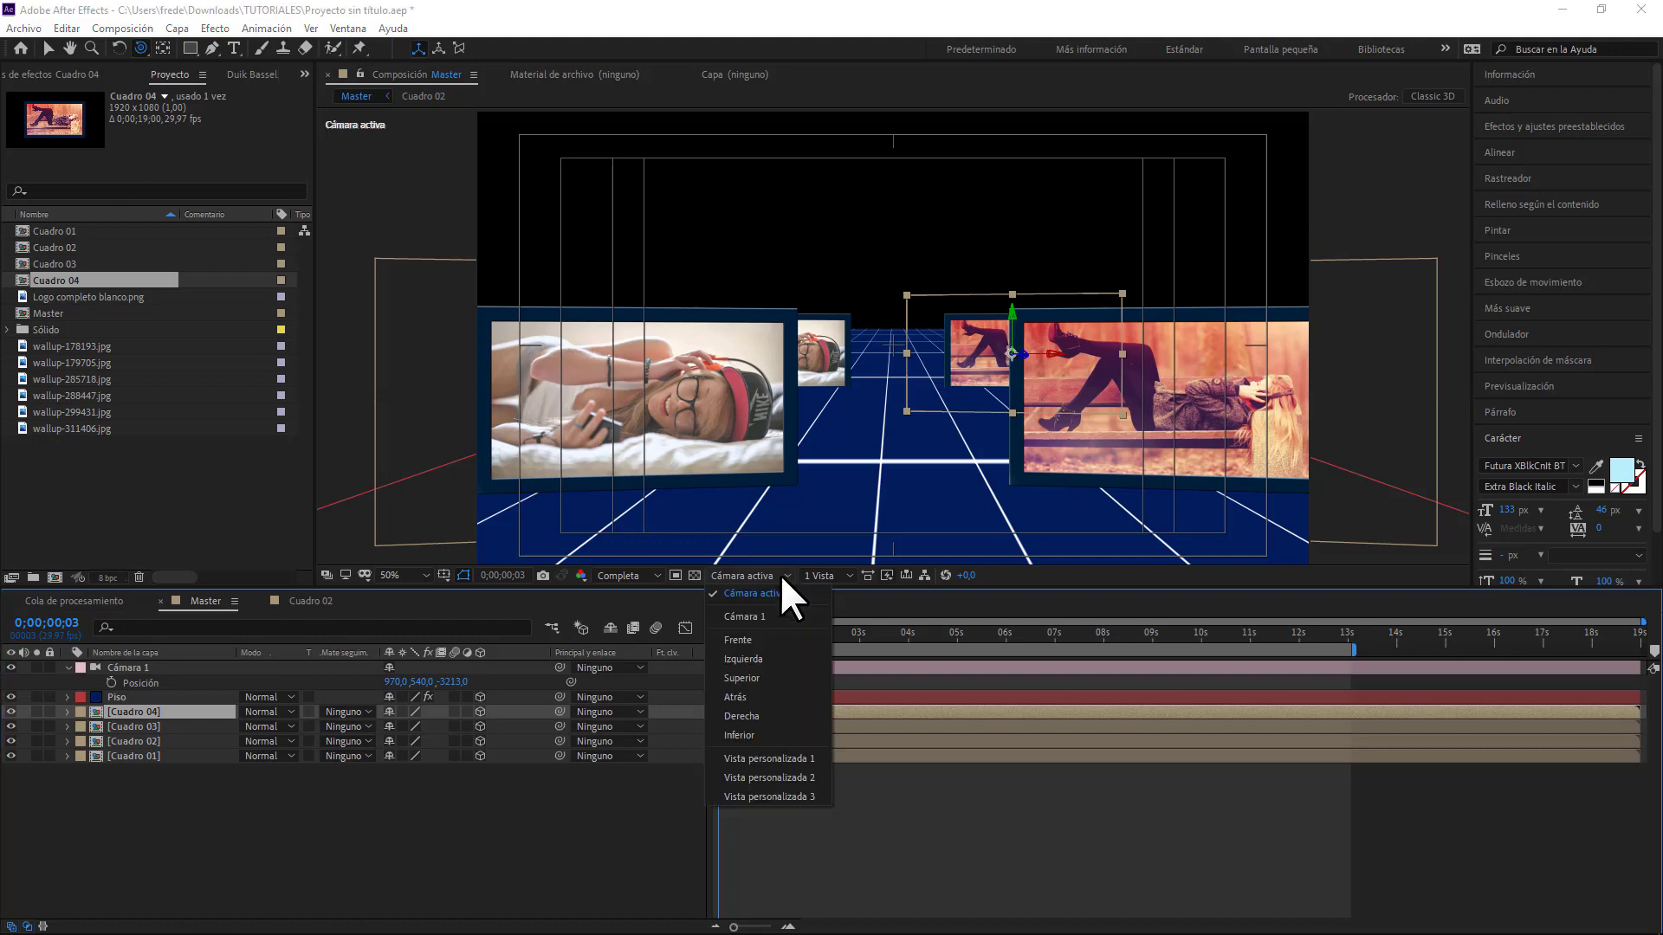
pyautogui.click(806, 757)
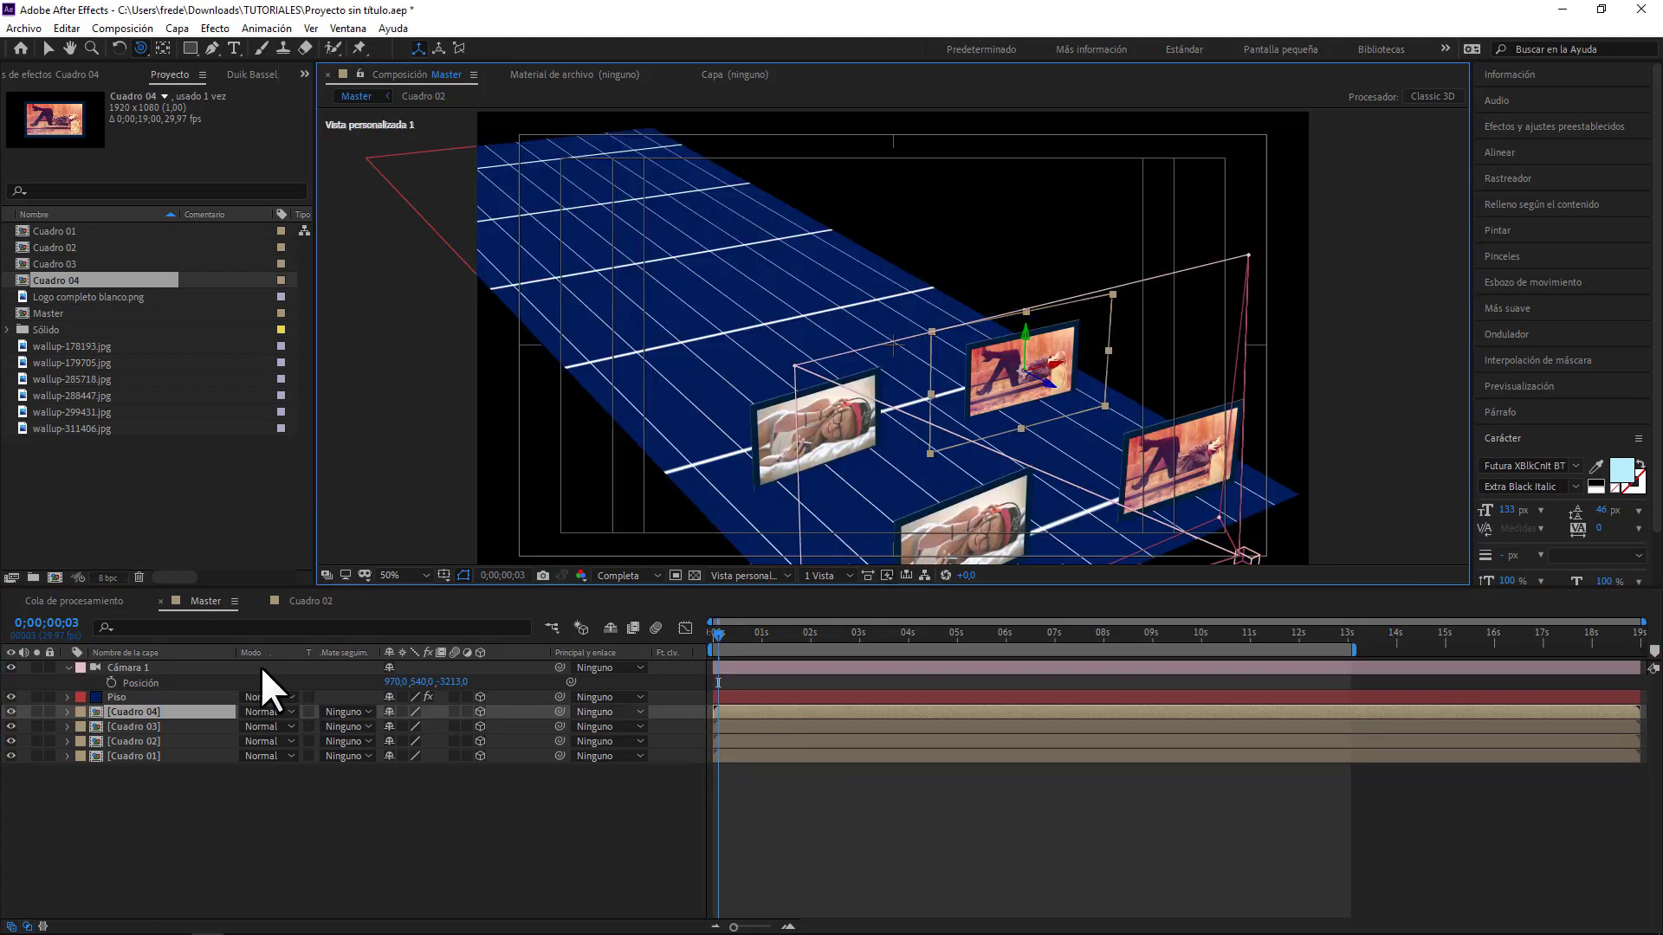
# - Duplicate the Cuadro 03 composition as Cuadro 05 and add it to the Master timeline directly above Cuadro 04
pyautogui.click(139, 722)
pyautogui.click(59, 264)
pyautogui.hotkey('ctrl', 'd')
pyautogui.moveTo(60, 296); pyautogui.dragTo(165, 704)
# - Make the Cuadro 05 layer 3D and copy Cuadro 03's Transform properties onto it
pyautogui.click(90, 725)
pyautogui.click(91, 741)
pyautogui.click(68, 741)
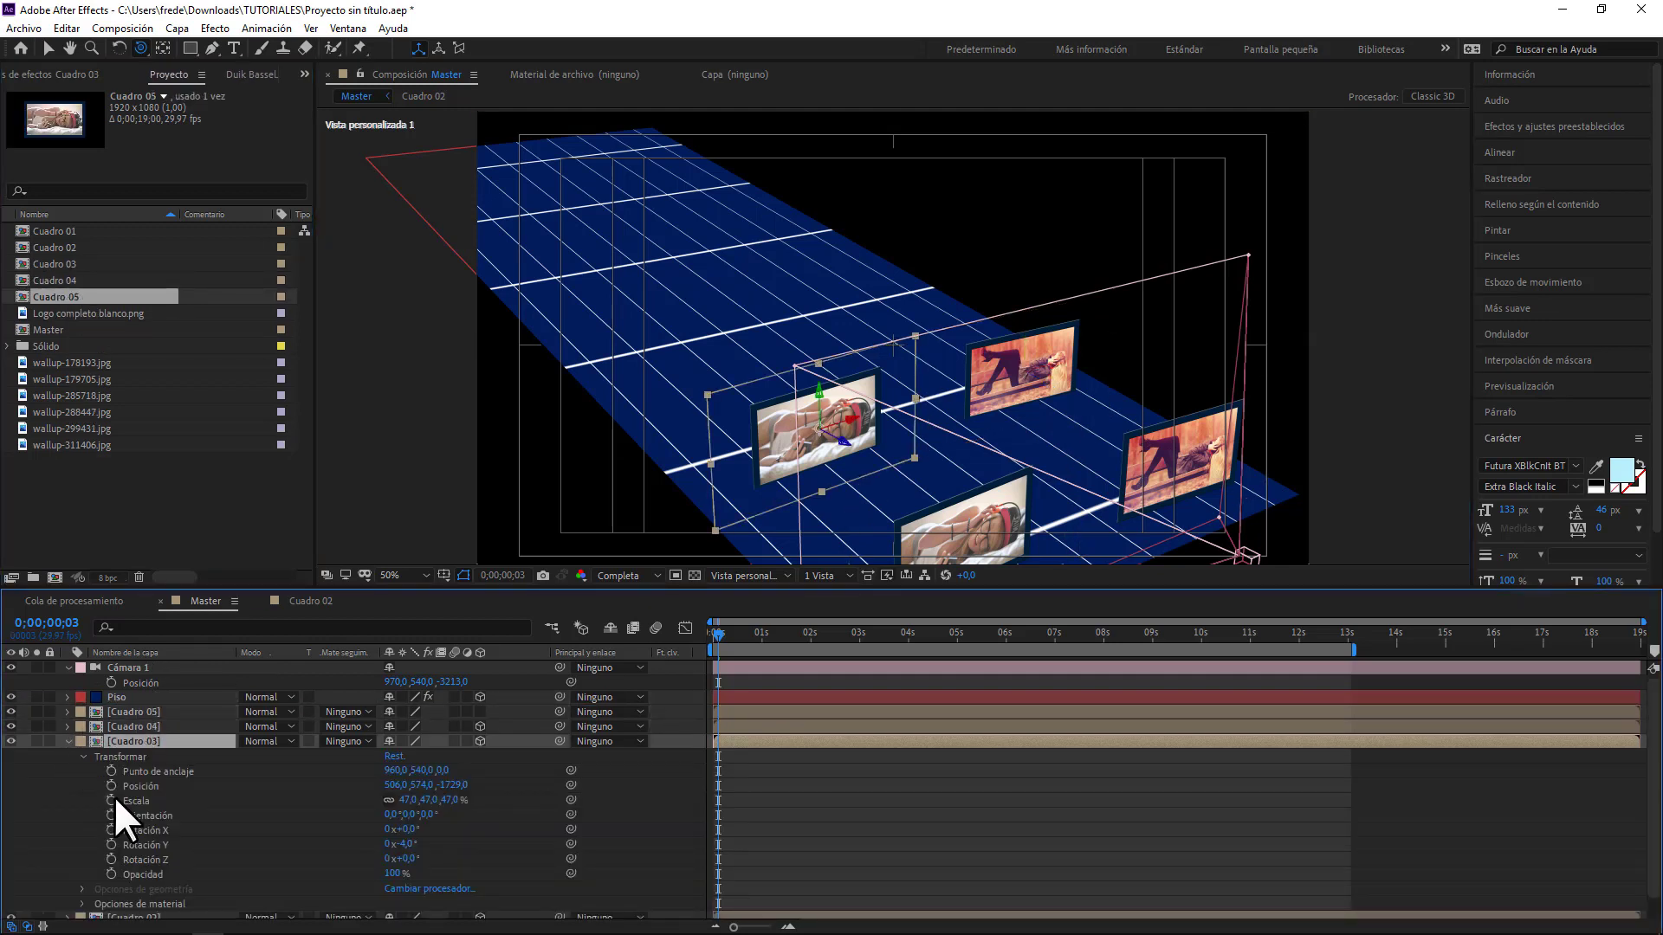
pyautogui.click(121, 711)
pyautogui.click(479, 711)
pyautogui.click(68, 711)
pyautogui.hotkey('ctrl', 'v')
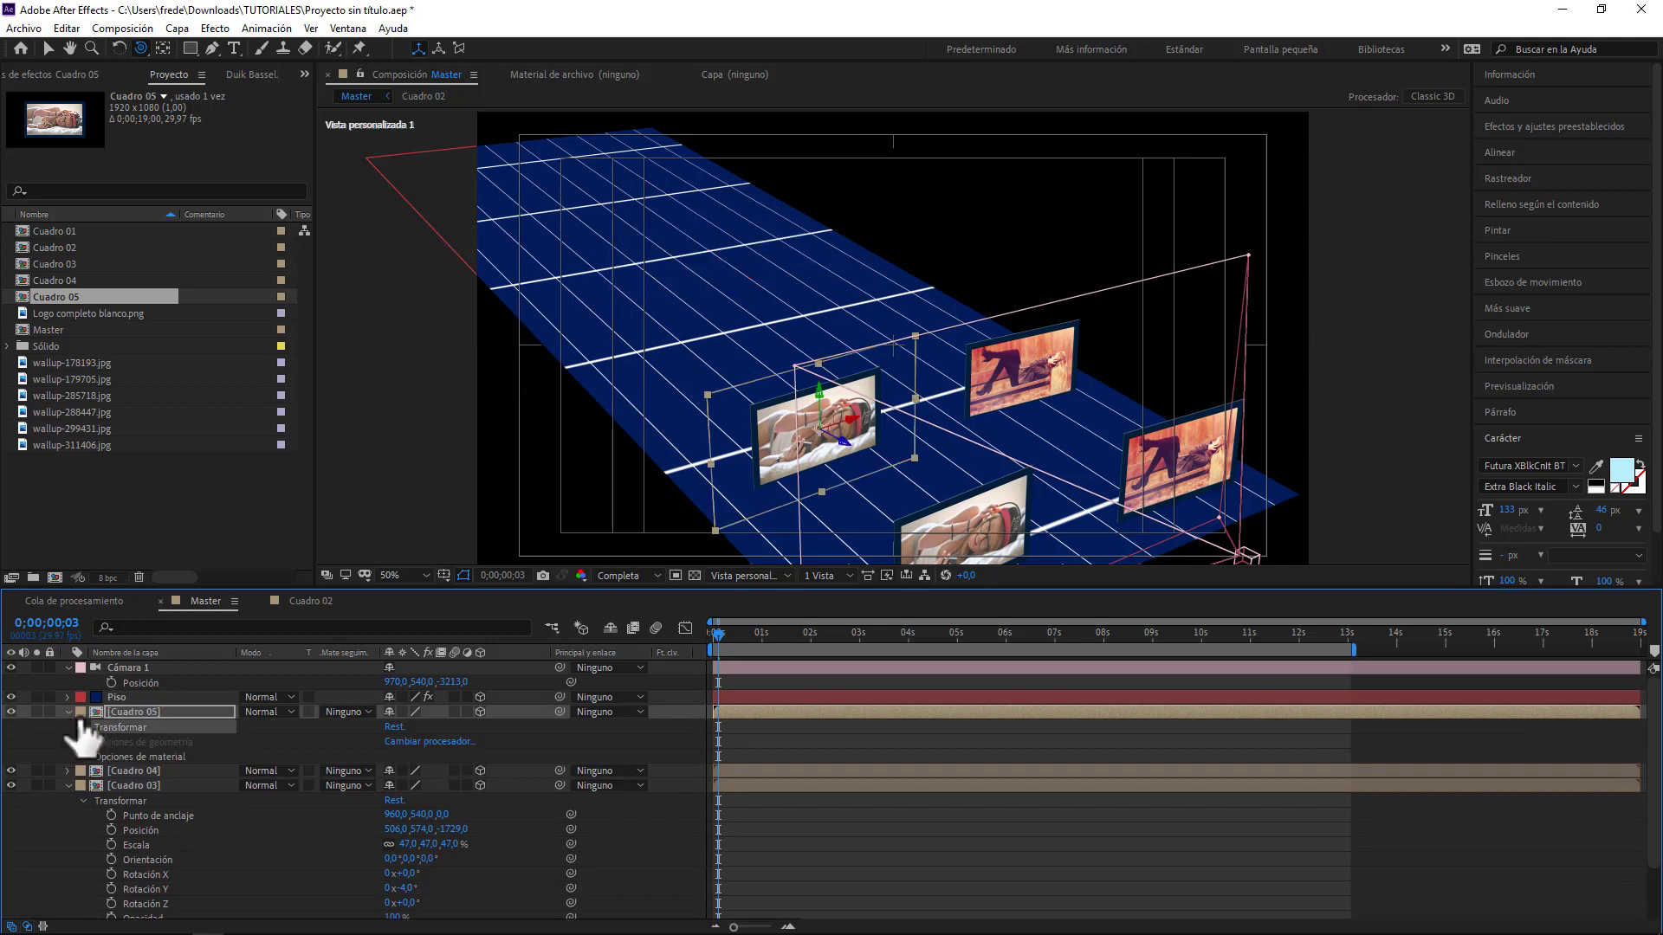
# - Move the Cuadro 05 layer back to position 506, 466, -879 and collapse the layer properties
pyautogui.press('p')
pyautogui.moveTo(451, 725); pyautogui.dragTo(337, 719)
pyautogui.click(67, 711)
pyautogui.click(67, 742)
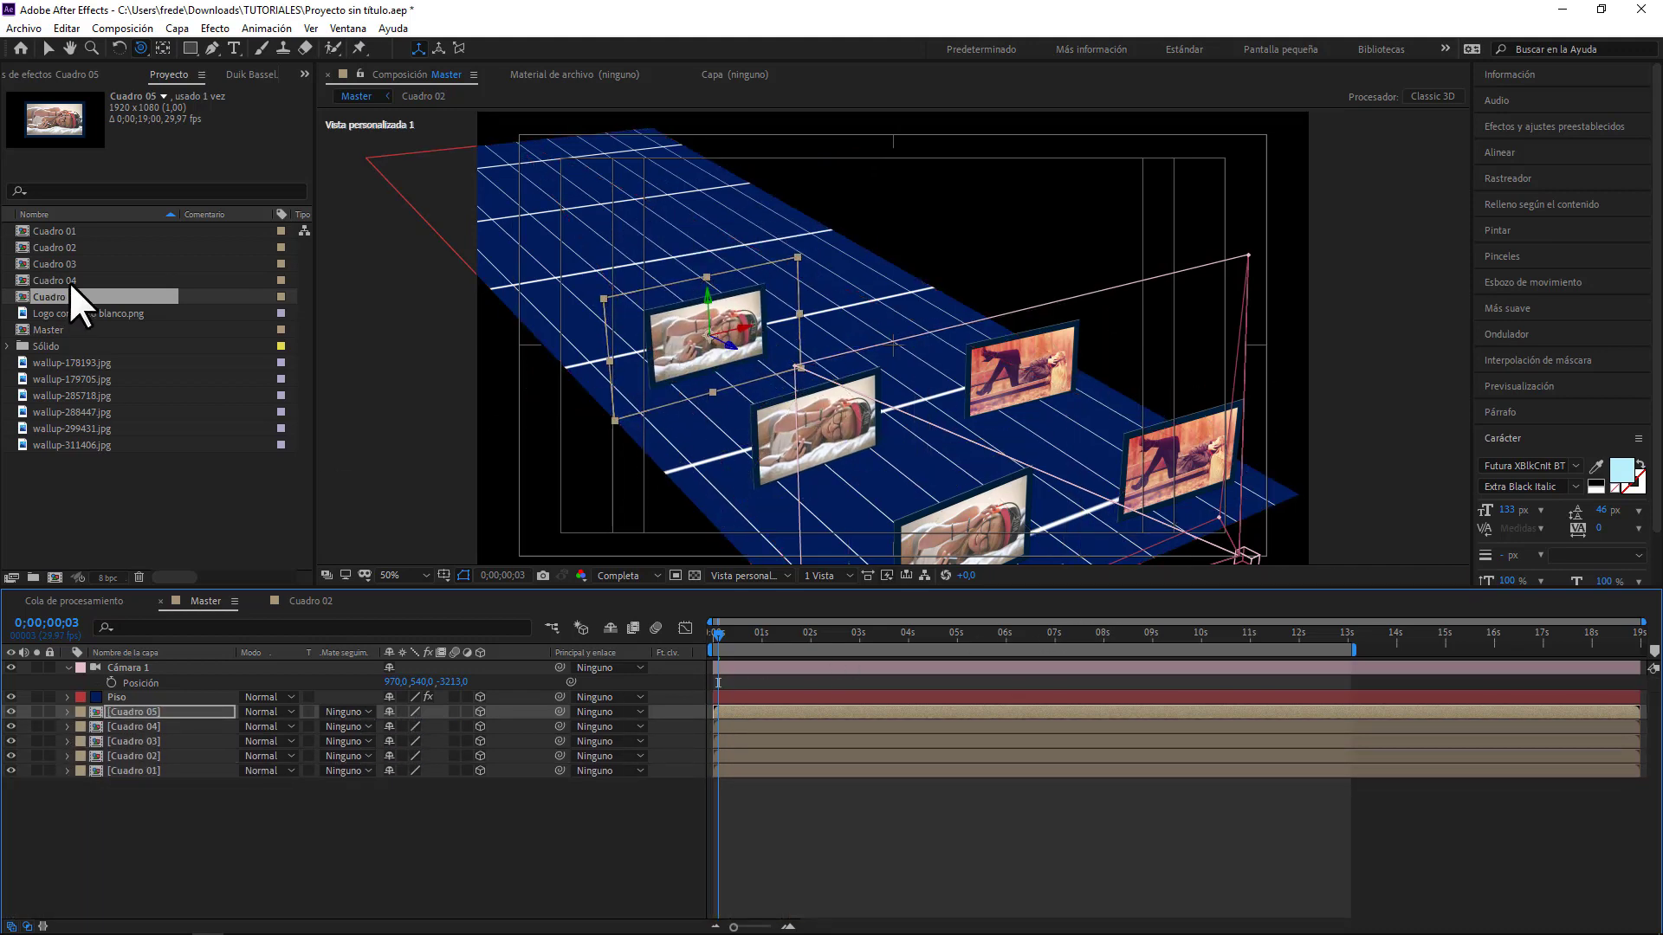
# - Duplicate Cuadro 04 as Cuadro 06, add it above Cuadro 05 in Master, and give it Cuadro 04's Transform values as a 3D layer
pyautogui.hotkey('ctrl', 'd')
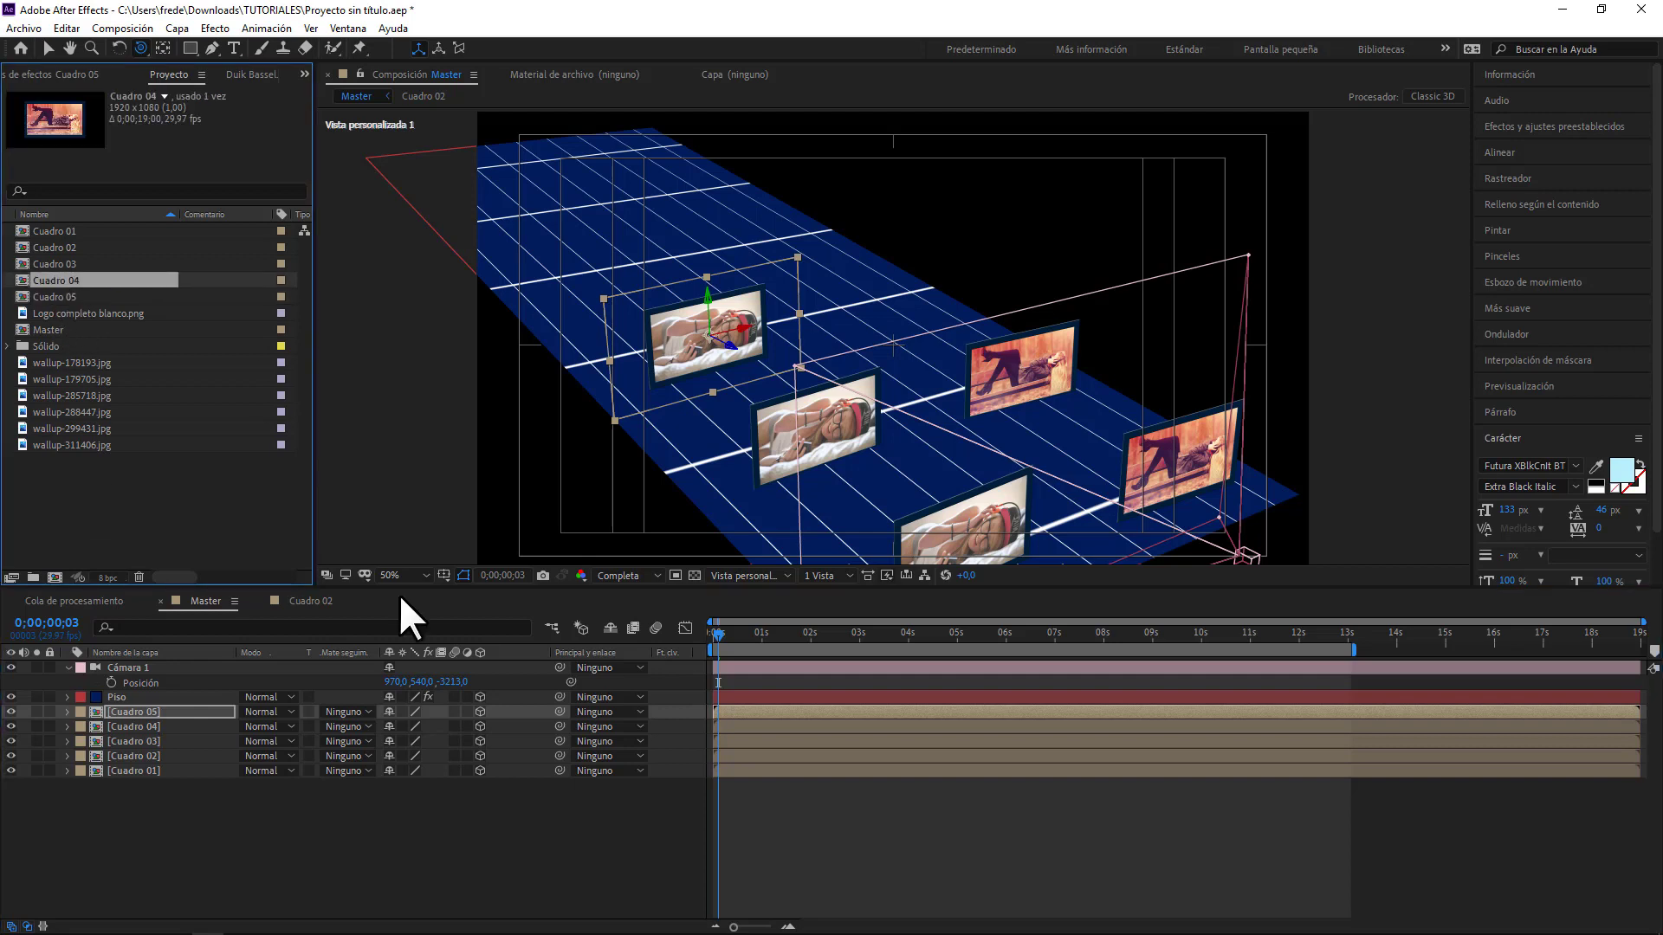
pyautogui.moveTo(42, 314); pyautogui.dragTo(121, 712)
pyautogui.click(123, 742)
pyautogui.click(67, 742)
pyautogui.click(119, 756)
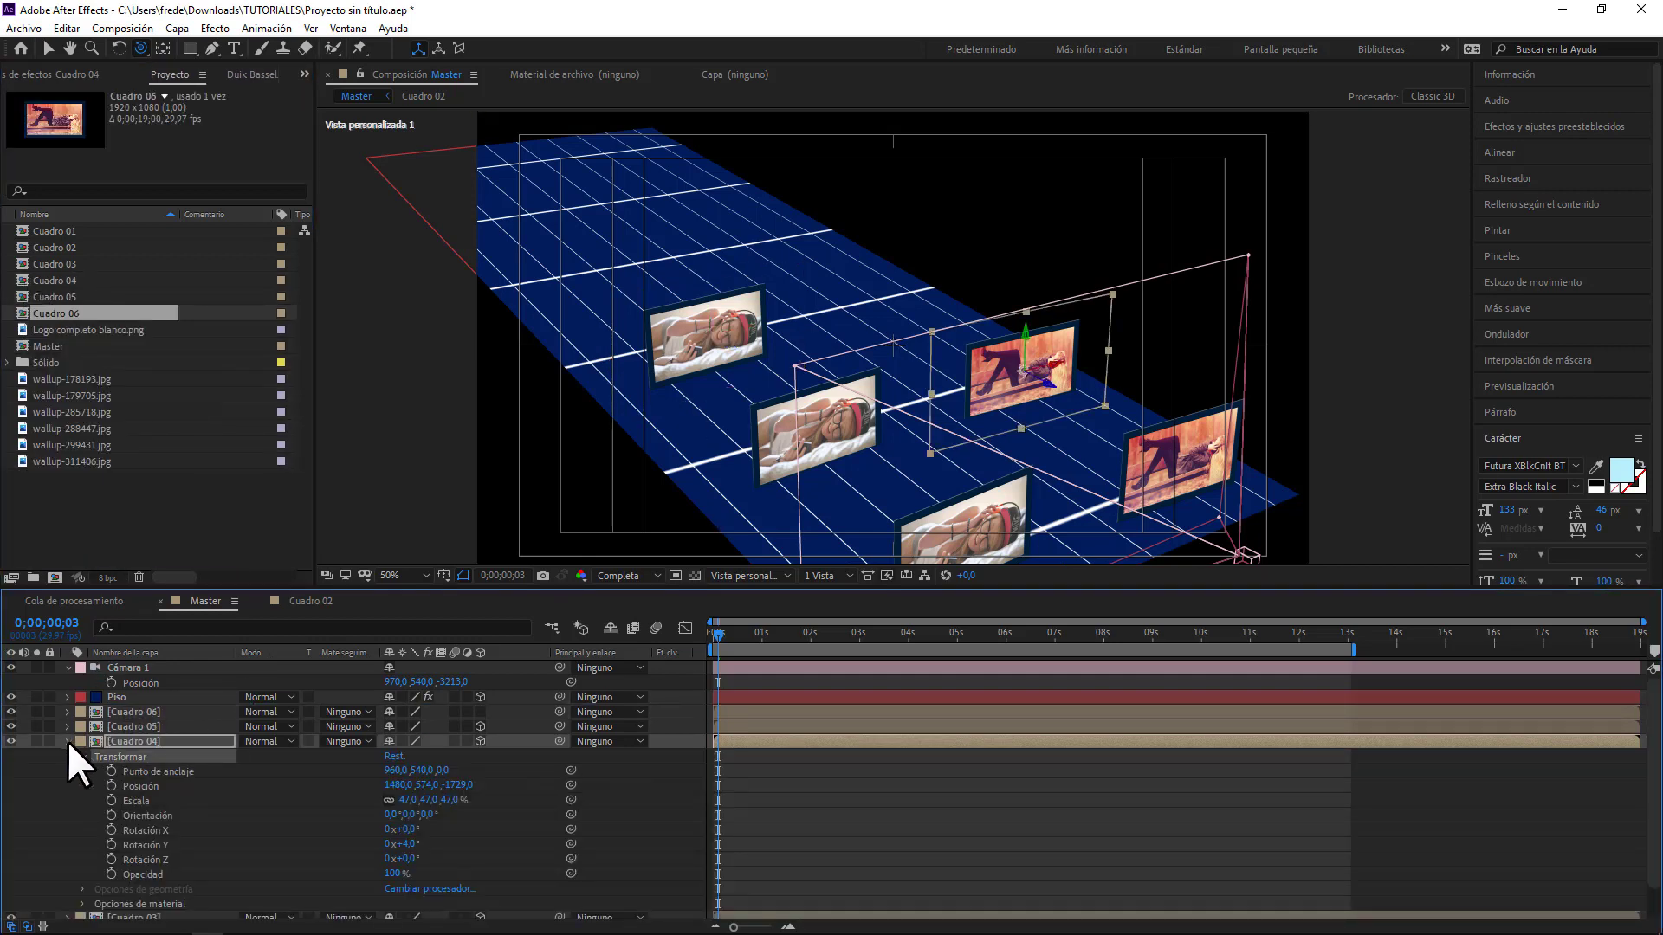
pyautogui.click(67, 742)
pyautogui.click(68, 711)
pyautogui.click(119, 727)
pyautogui.click(480, 711)
# - Reveal the positions of Cuadro 05 and Cuadro 06 and copy Cuadro 05's Z value of -879 to Cuadro 06
pyautogui.click(123, 767)
pyautogui.press('p')
pyautogui.click(175, 709)
pyautogui.press('p')
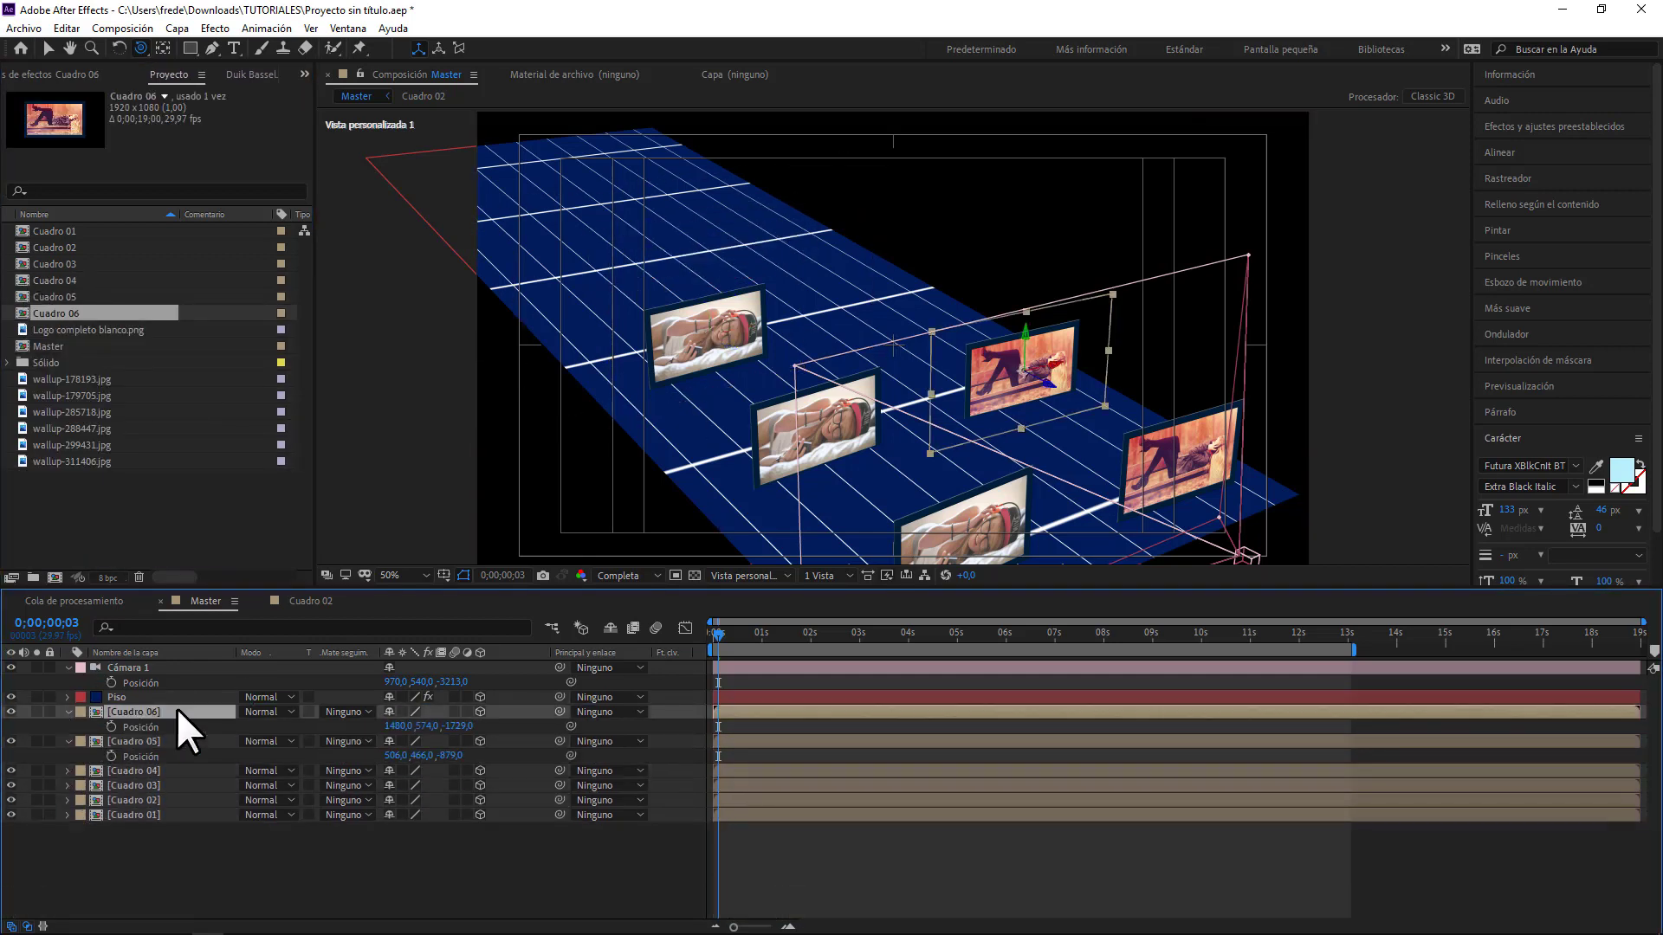
pyautogui.click(448, 755)
pyautogui.hotkey('ctrl', 'c')
pyautogui.click(452, 727)
pyautogui.hotkey('ctrl', 'v')
# - Copy Cuadro 05's Y position of 466 to Cuadro 06 and collapse both layers
pyautogui.click(416, 756)
pyautogui.hotkey('ctrl', 'c')
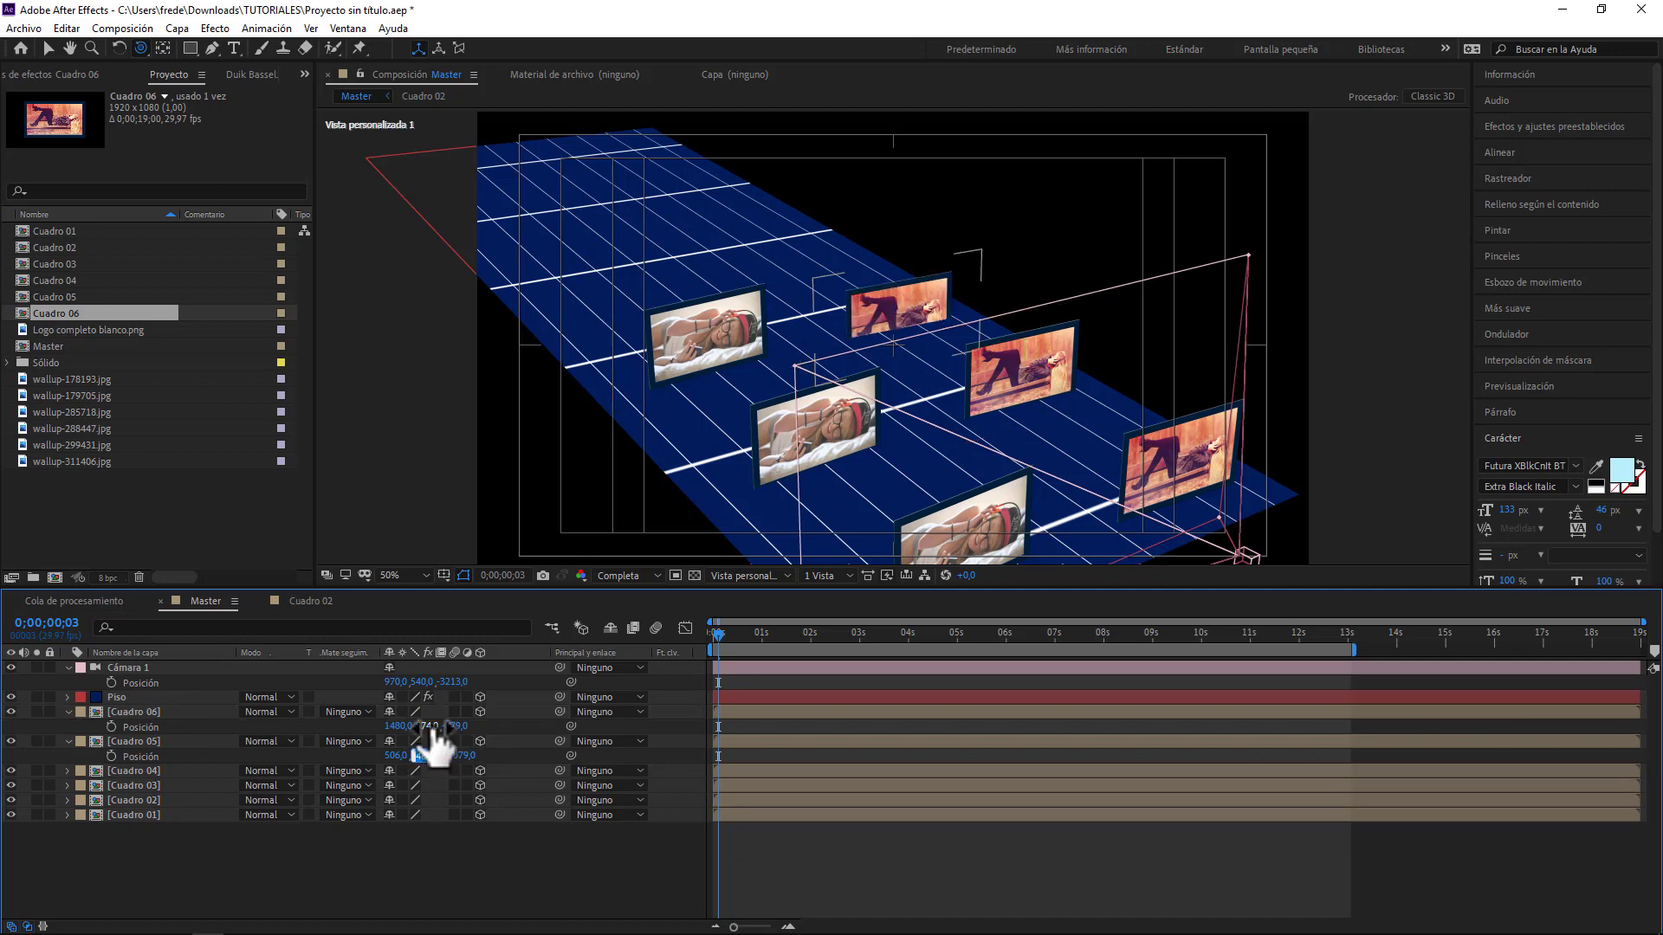
pyautogui.click(428, 726)
pyautogui.hotkey('ctrl', 'v')
pyautogui.click(67, 742)
pyautogui.click(68, 712)
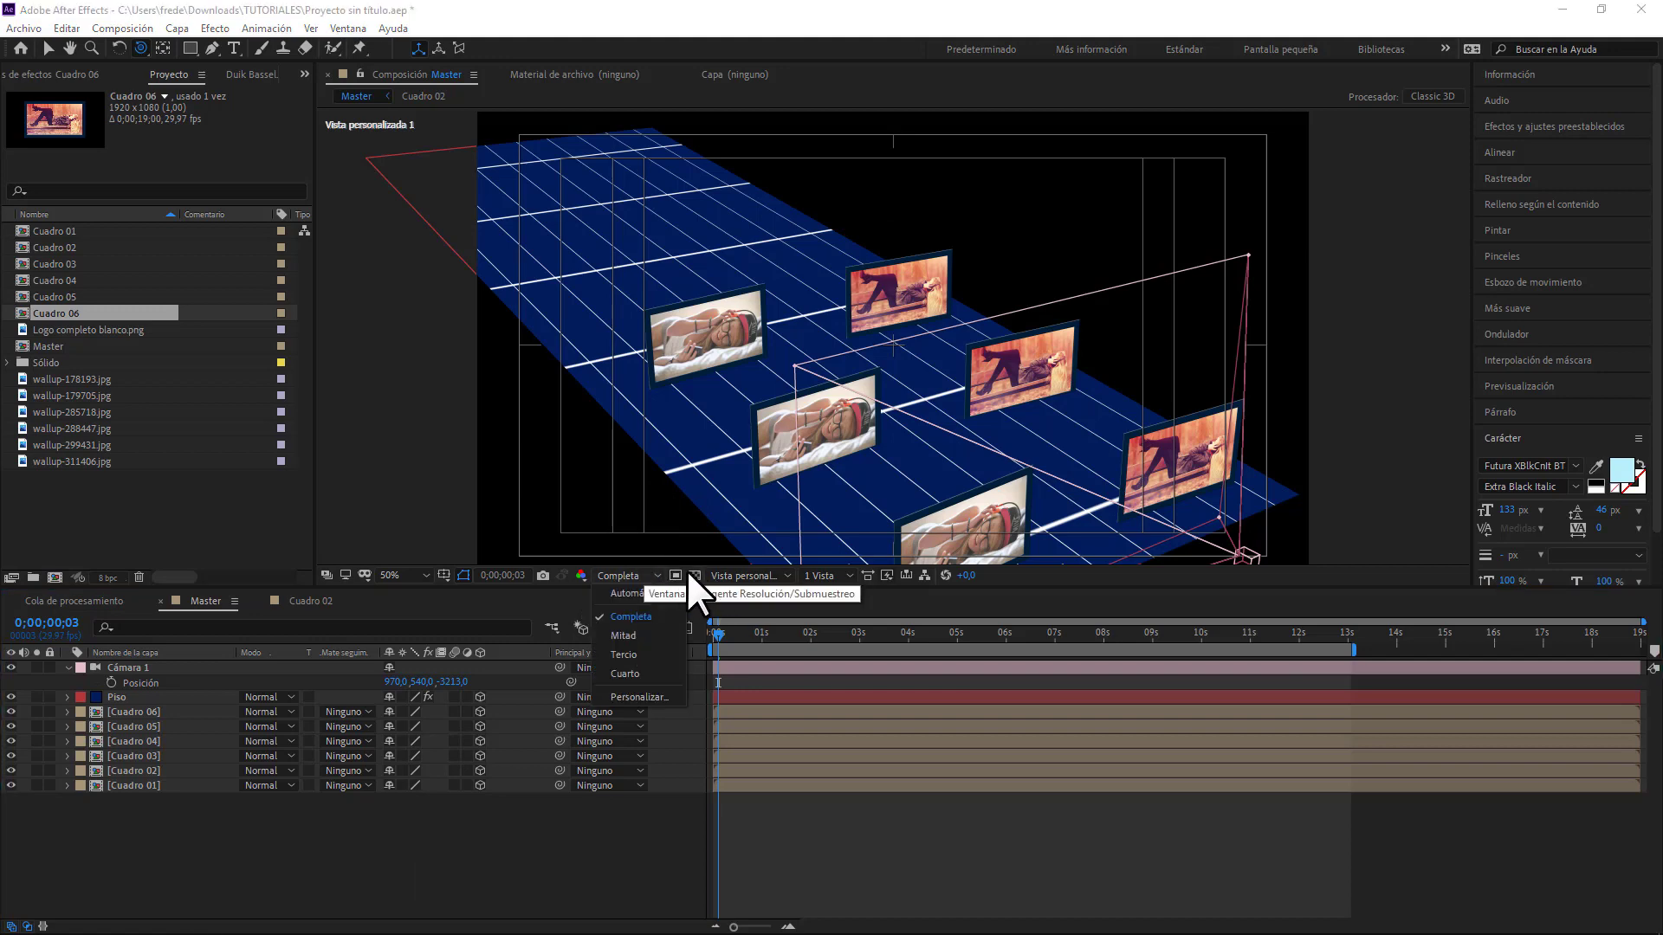
# - Check the frame layout through Cámara activa and return to Vista personalizada 1
pyautogui.click(733, 574)
pyautogui.click(754, 596)
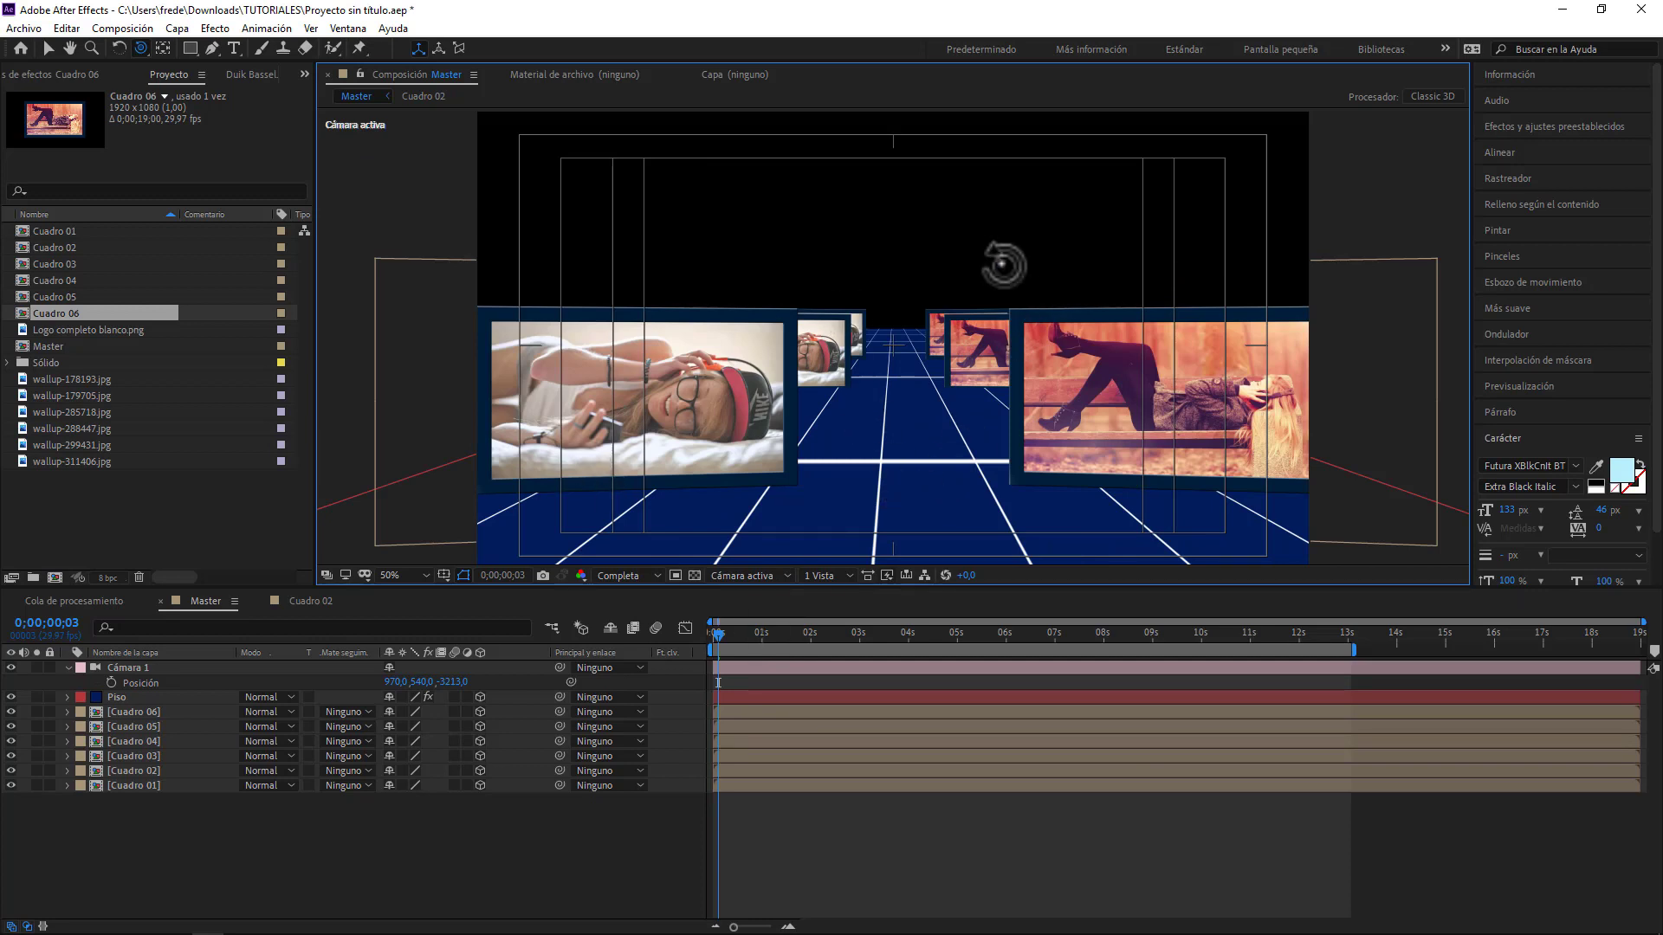
pyautogui.click(768, 576)
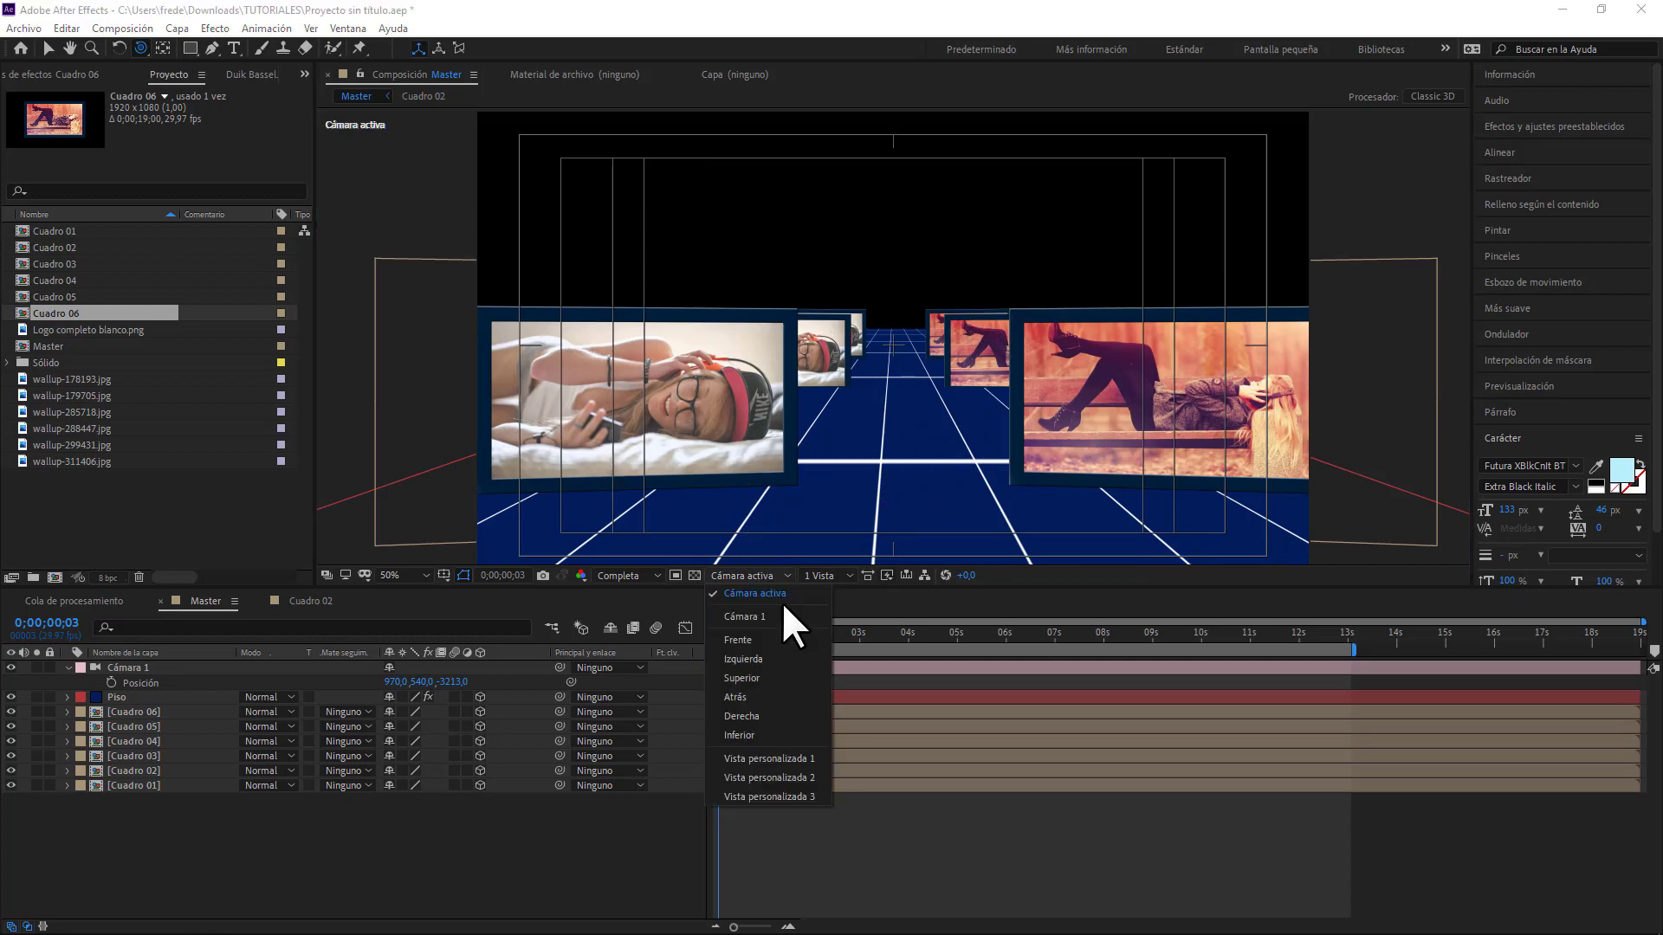
pyautogui.click(802, 758)
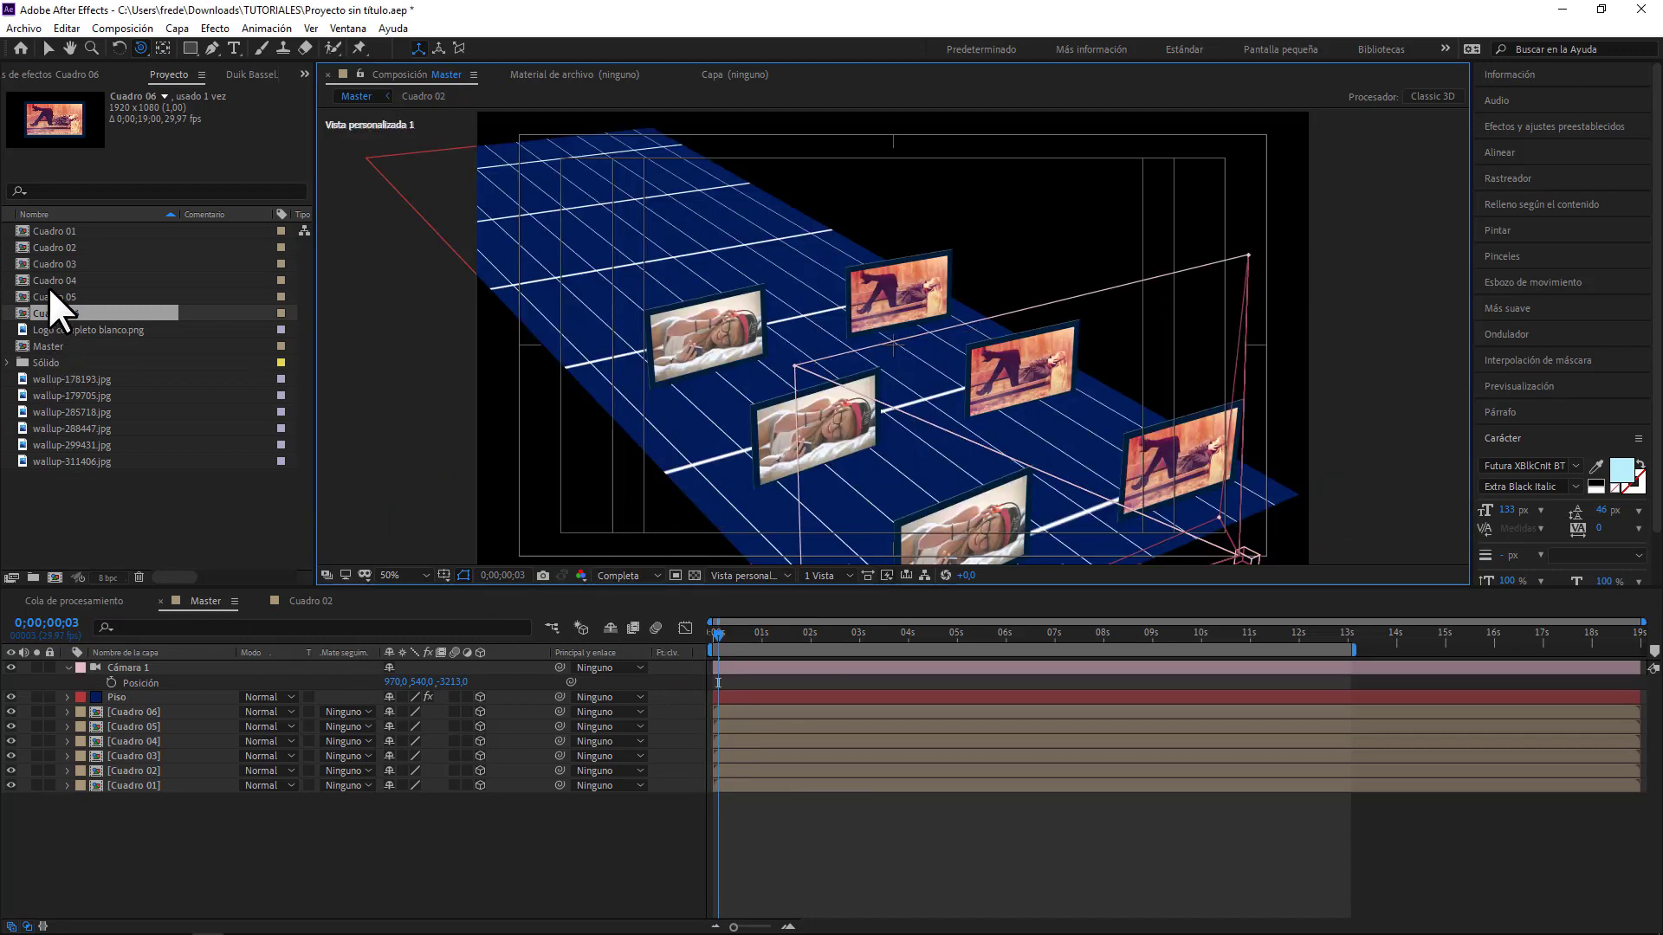
# - Replace the image layer inside Cuadro 03 with wallup-285718.jpg and return to the Master composition
pyautogui.doubleClick(52, 264)
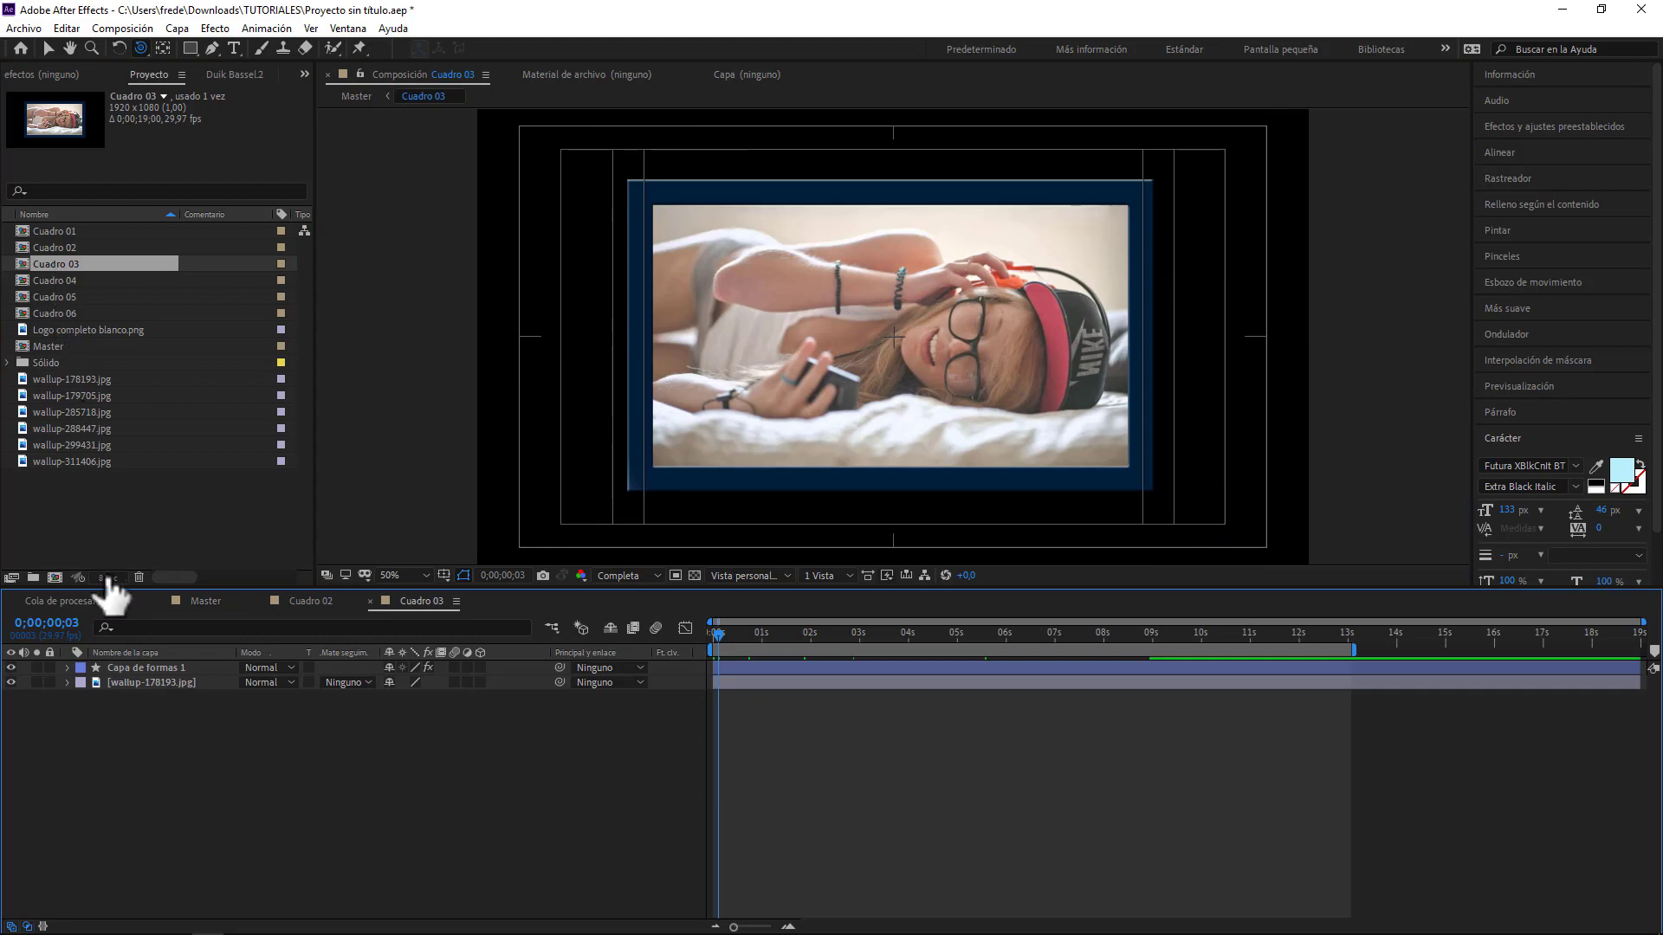
pyautogui.click(160, 683)
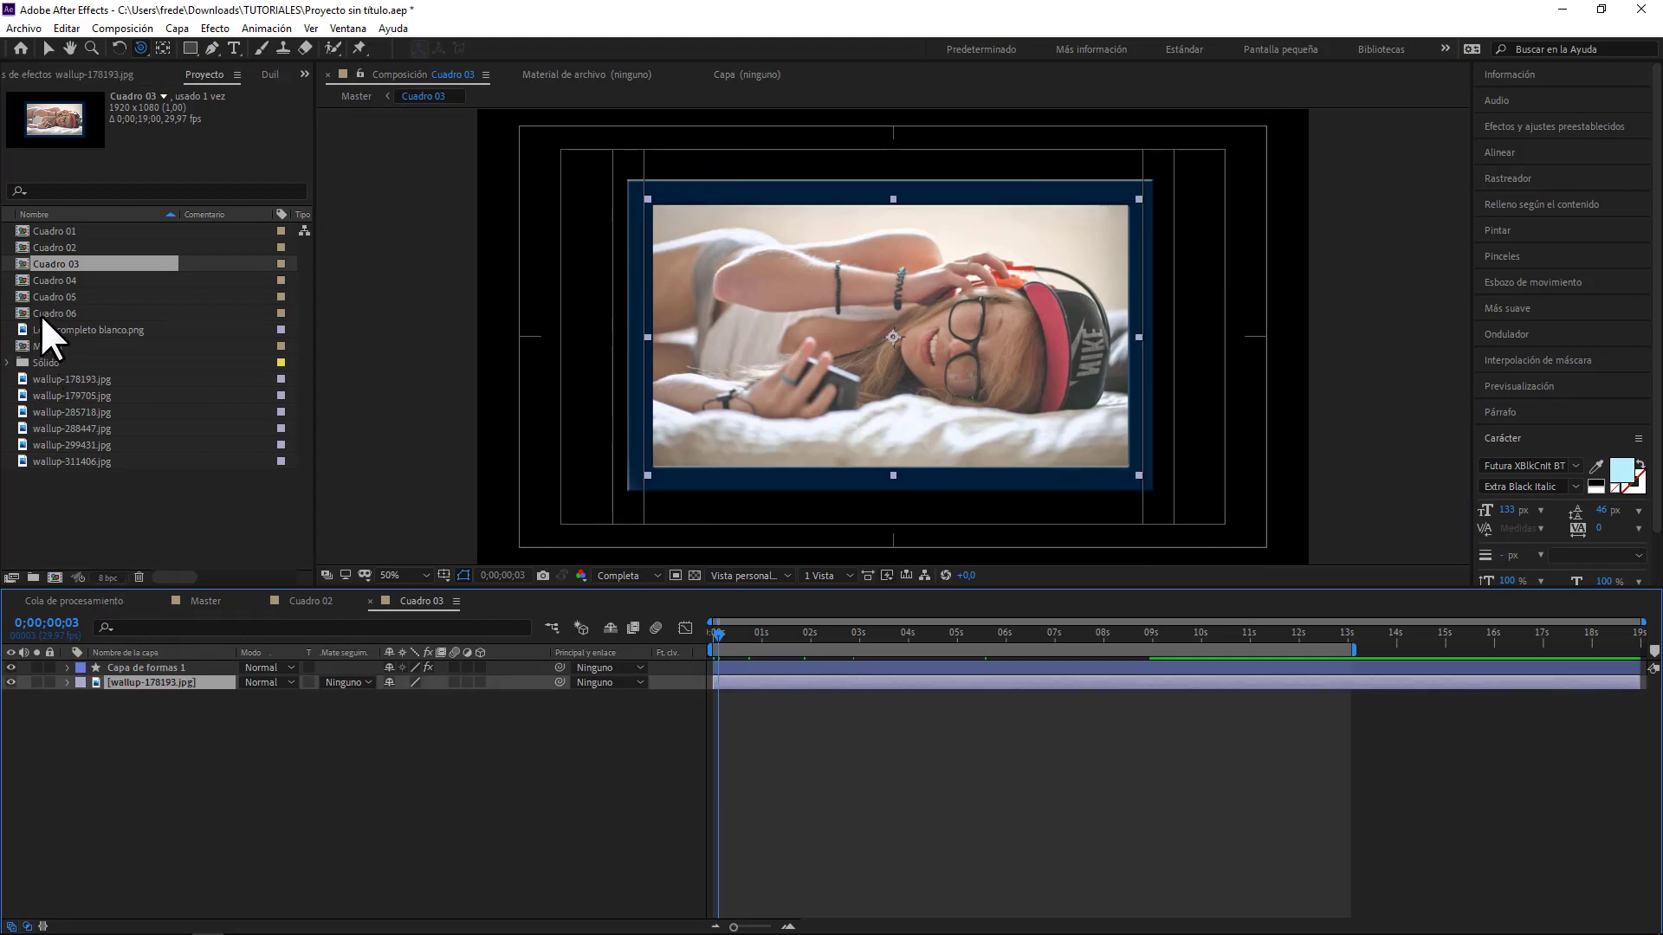
pyautogui.moveTo(68, 408); pyautogui.dragTo(145, 674)
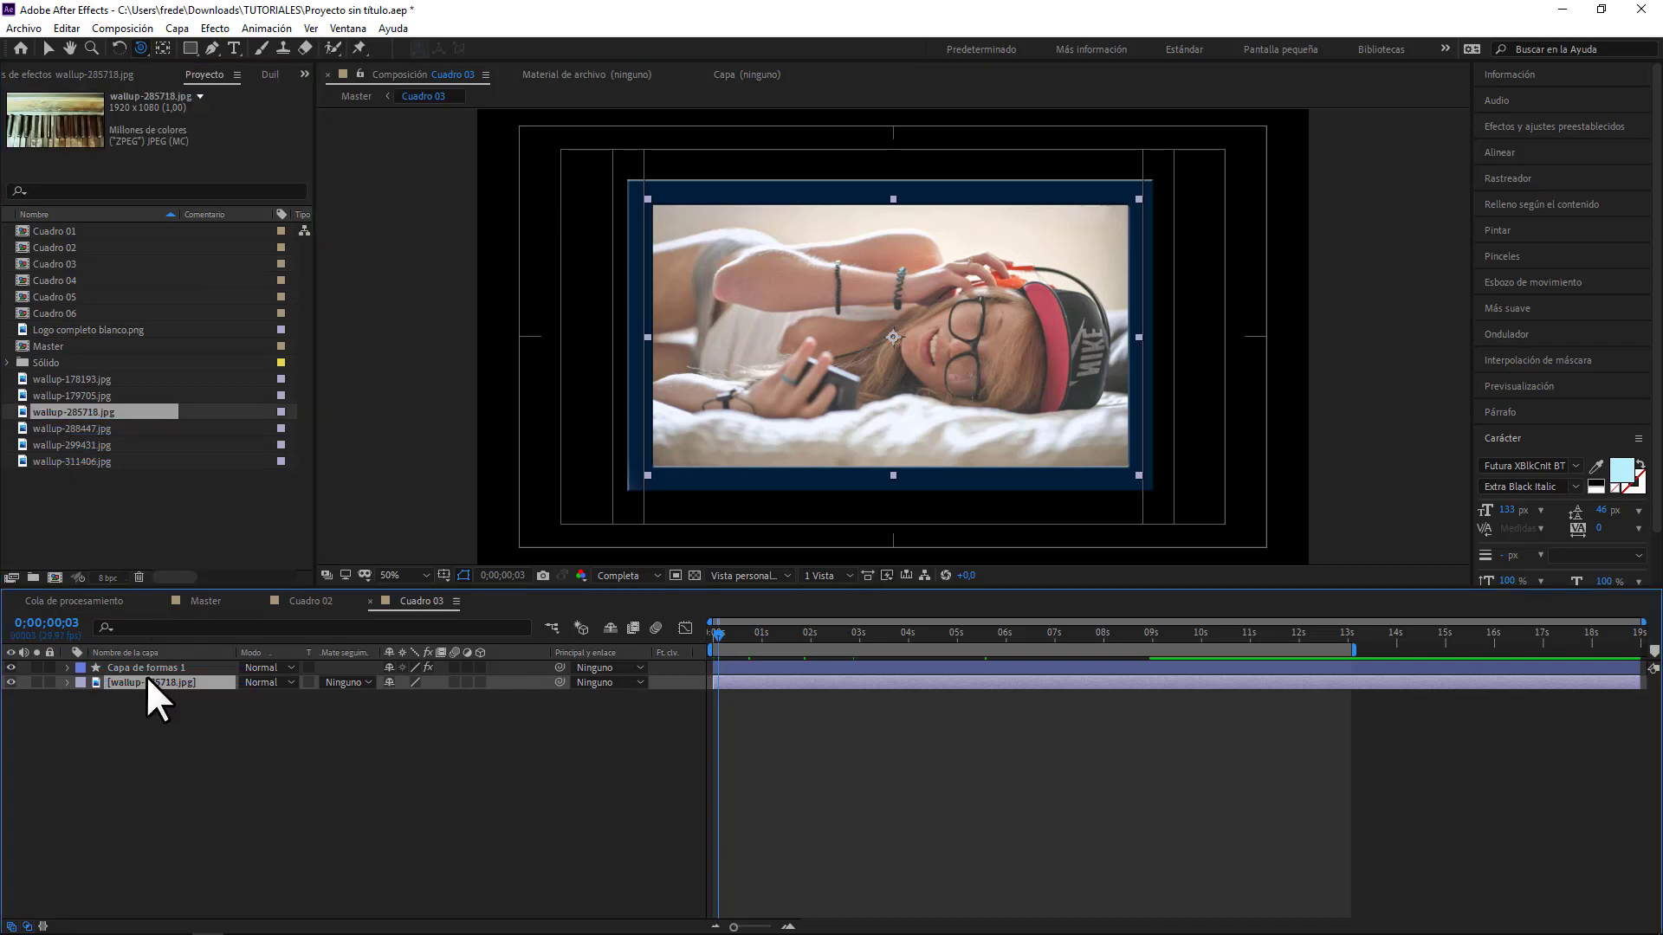
pyautogui.click(168, 729)
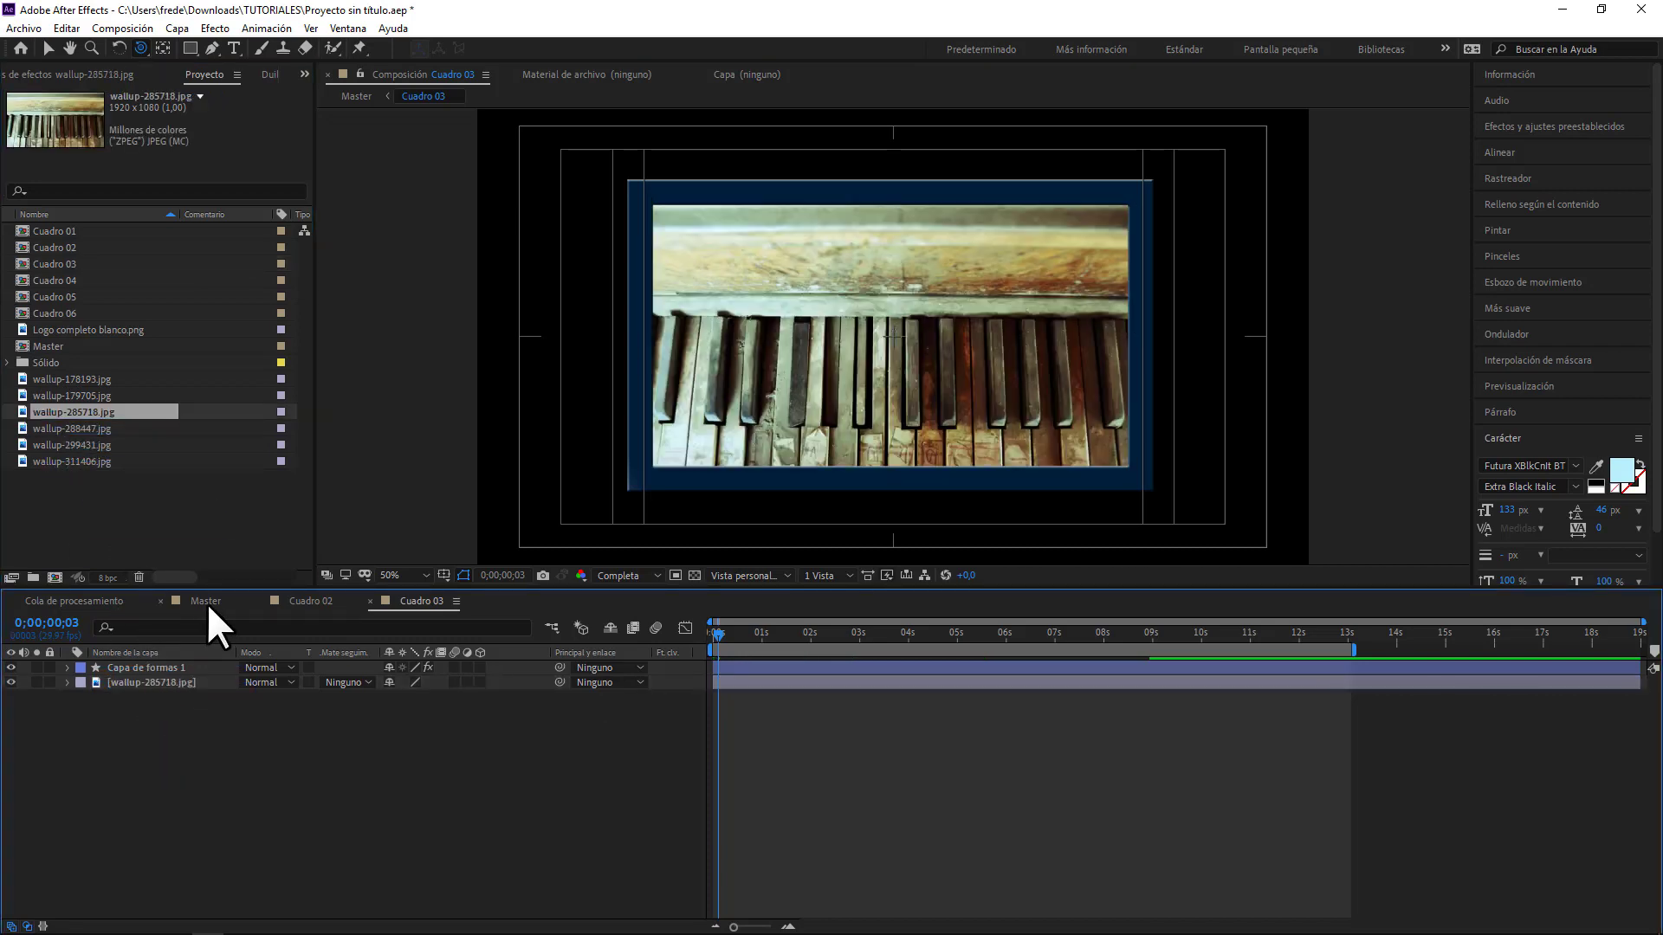
pyautogui.click(206, 600)
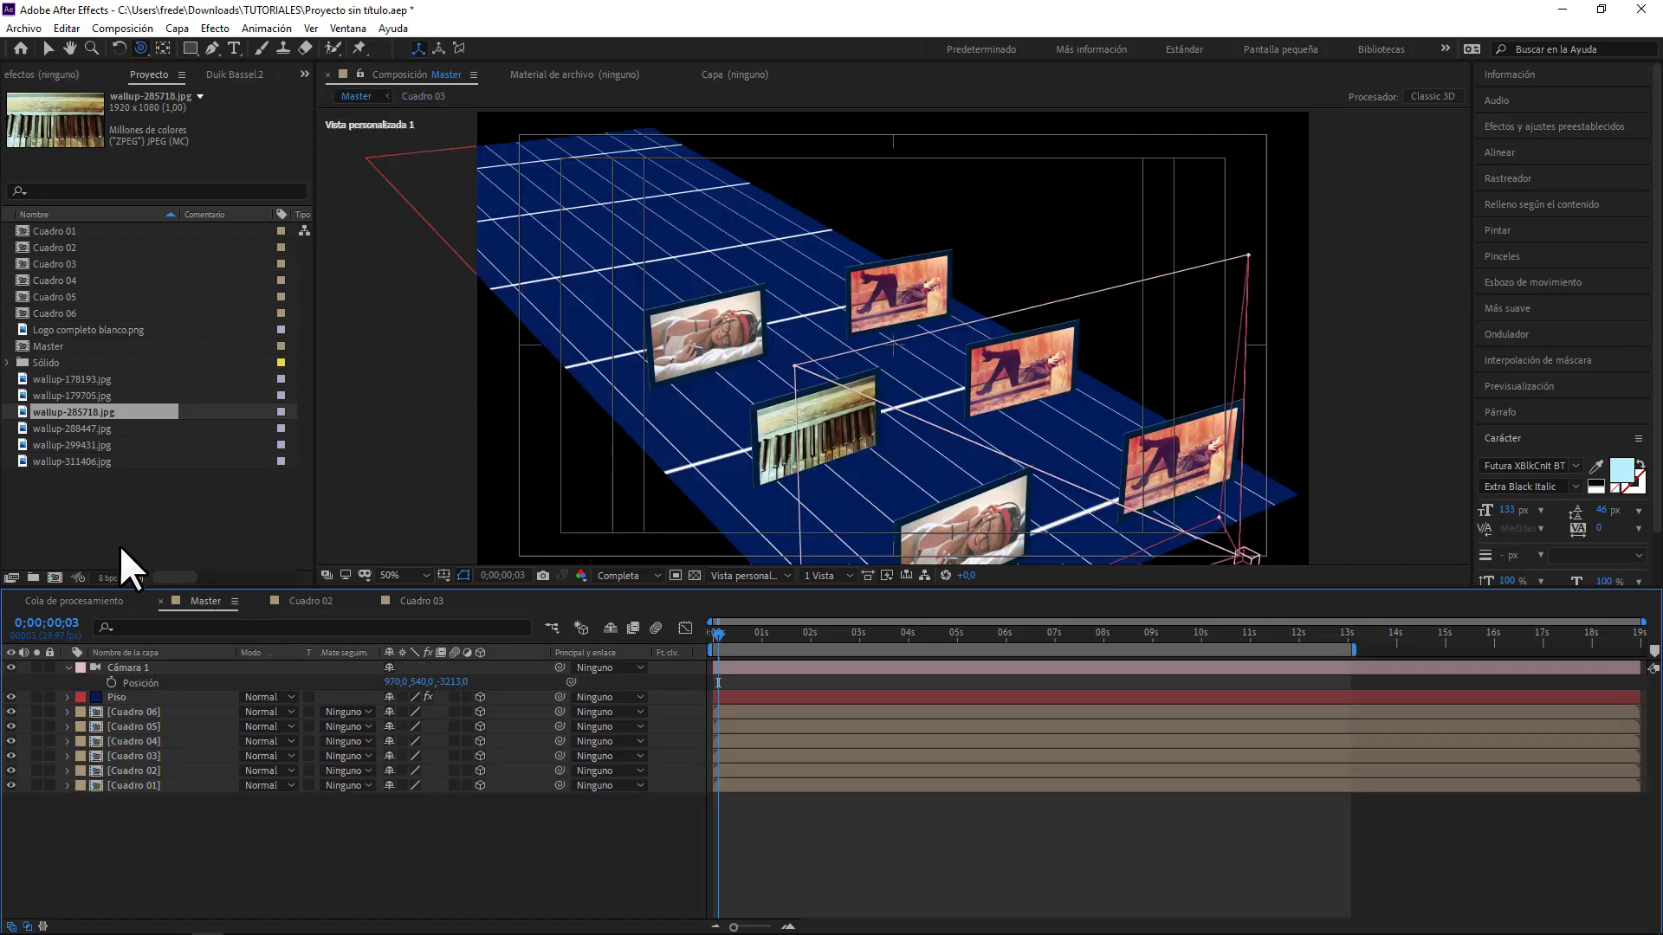
# - Open Cuadro 04, Cuadro 05 and Cuadro 06, and replace the image in Cuadro 04 with wallup-288447.jpg
pyautogui.doubleClick(54, 281)
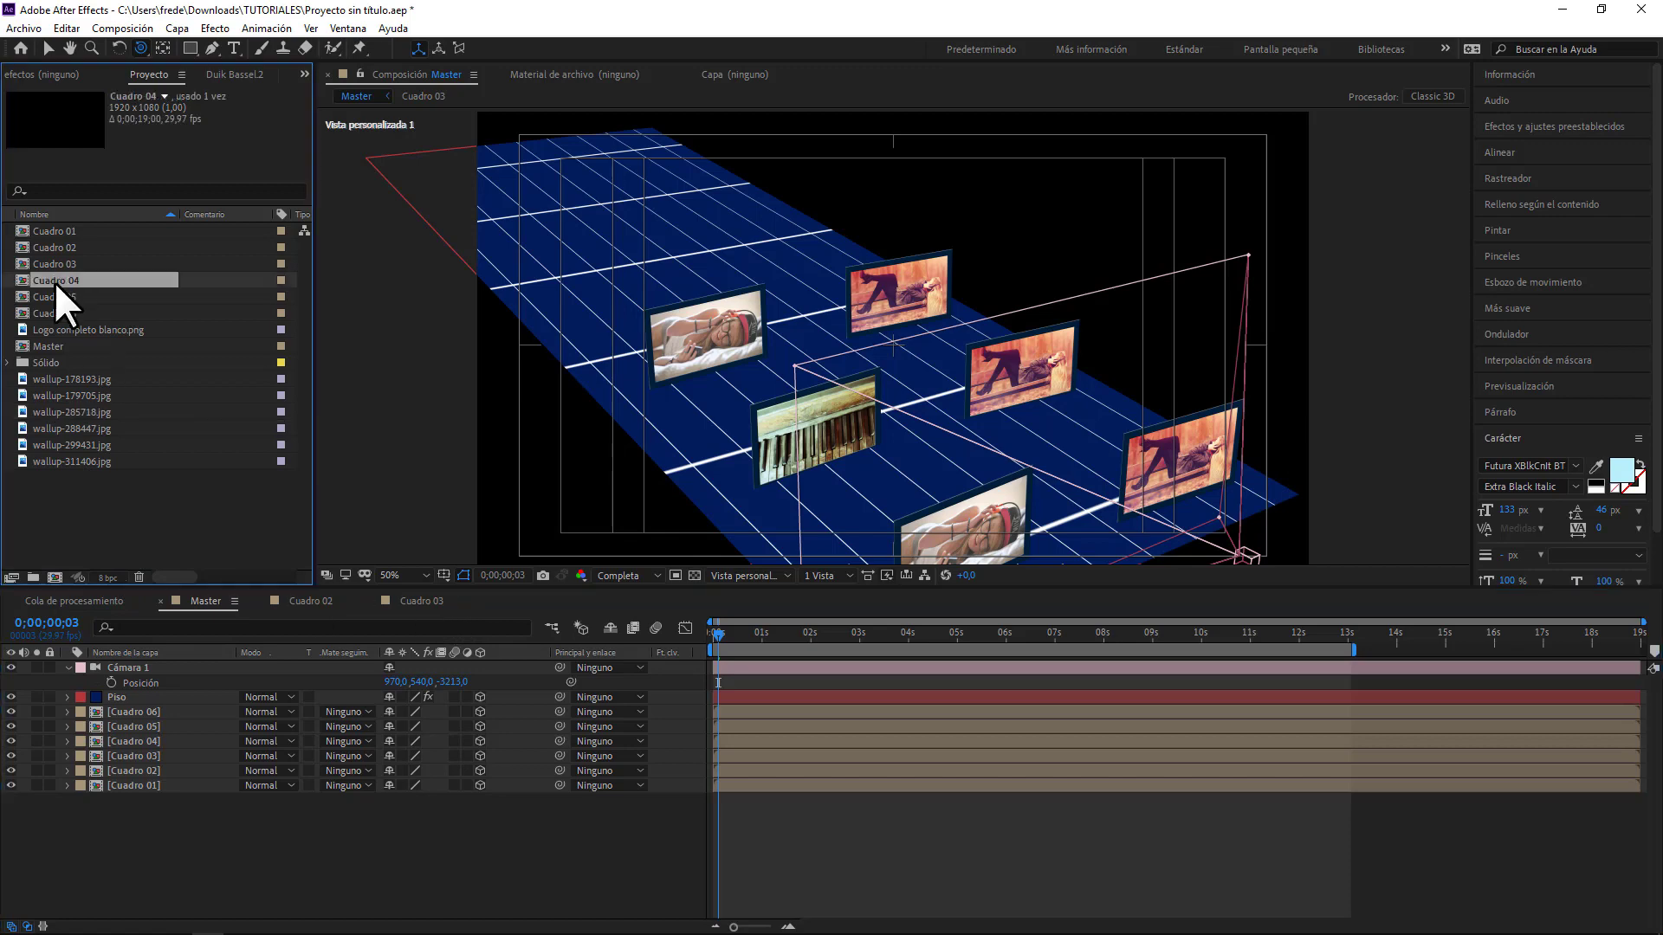
pyautogui.doubleClick(39, 297)
pyautogui.doubleClick(24, 313)
pyautogui.click(533, 601)
pyautogui.click(74, 427)
pyautogui.click(136, 683)
pyautogui.moveTo(86, 429); pyautogui.dragTo(151, 682)
# - Replace the image layer inside Cuadro 05 with wallup-299431.jpg
pyautogui.click(644, 601)
pyautogui.click(152, 683)
pyautogui.moveTo(74, 445); pyautogui.dragTo(175, 682)
# - Replace the image layer inside Cuadro 06 with wallup-311406.jpg and return to the Master composition
pyautogui.click(754, 601)
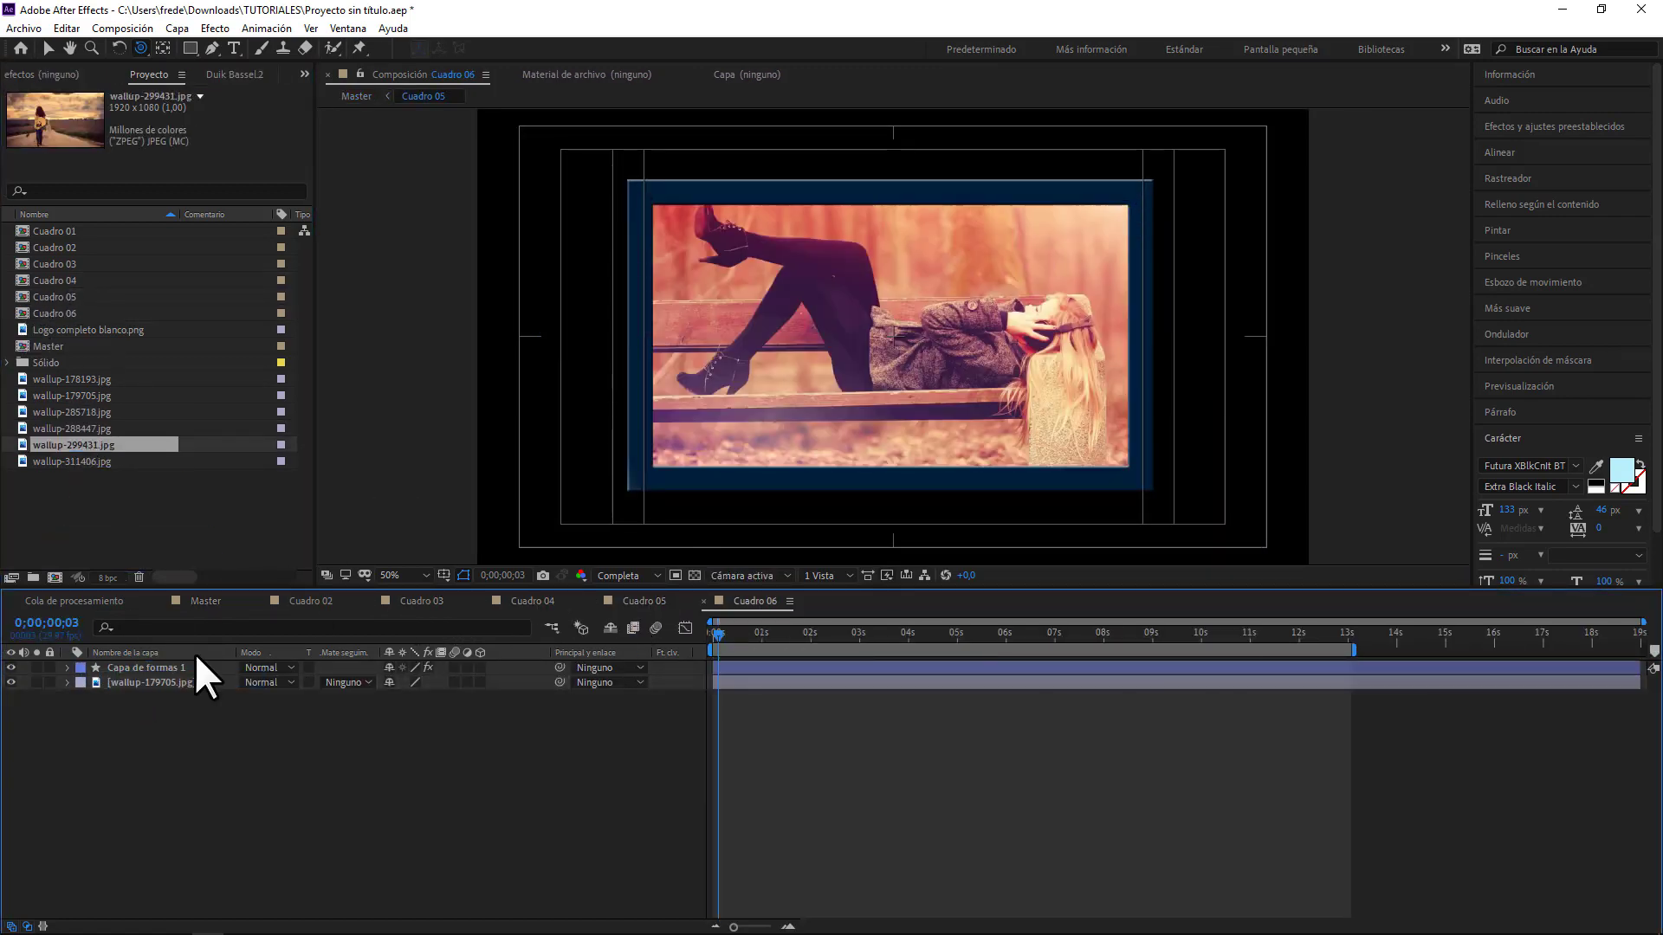
pyautogui.click(164, 683)
pyautogui.click(94, 461)
pyautogui.moveTo(86, 459); pyautogui.dragTo(149, 684)
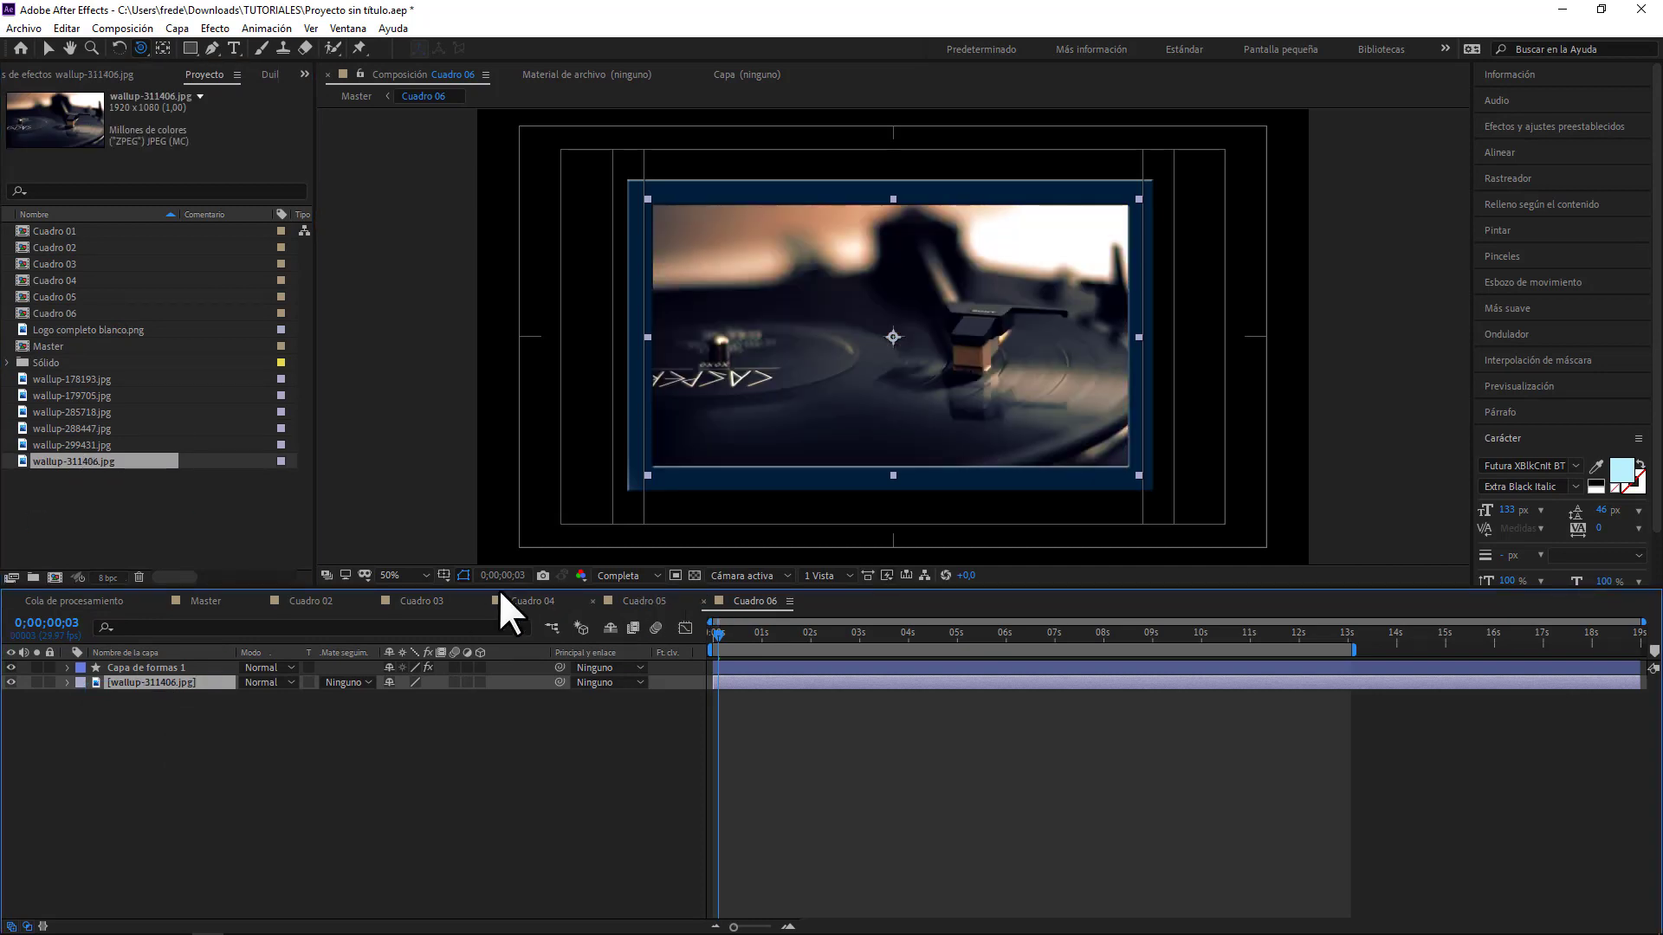
pyautogui.click(211, 597)
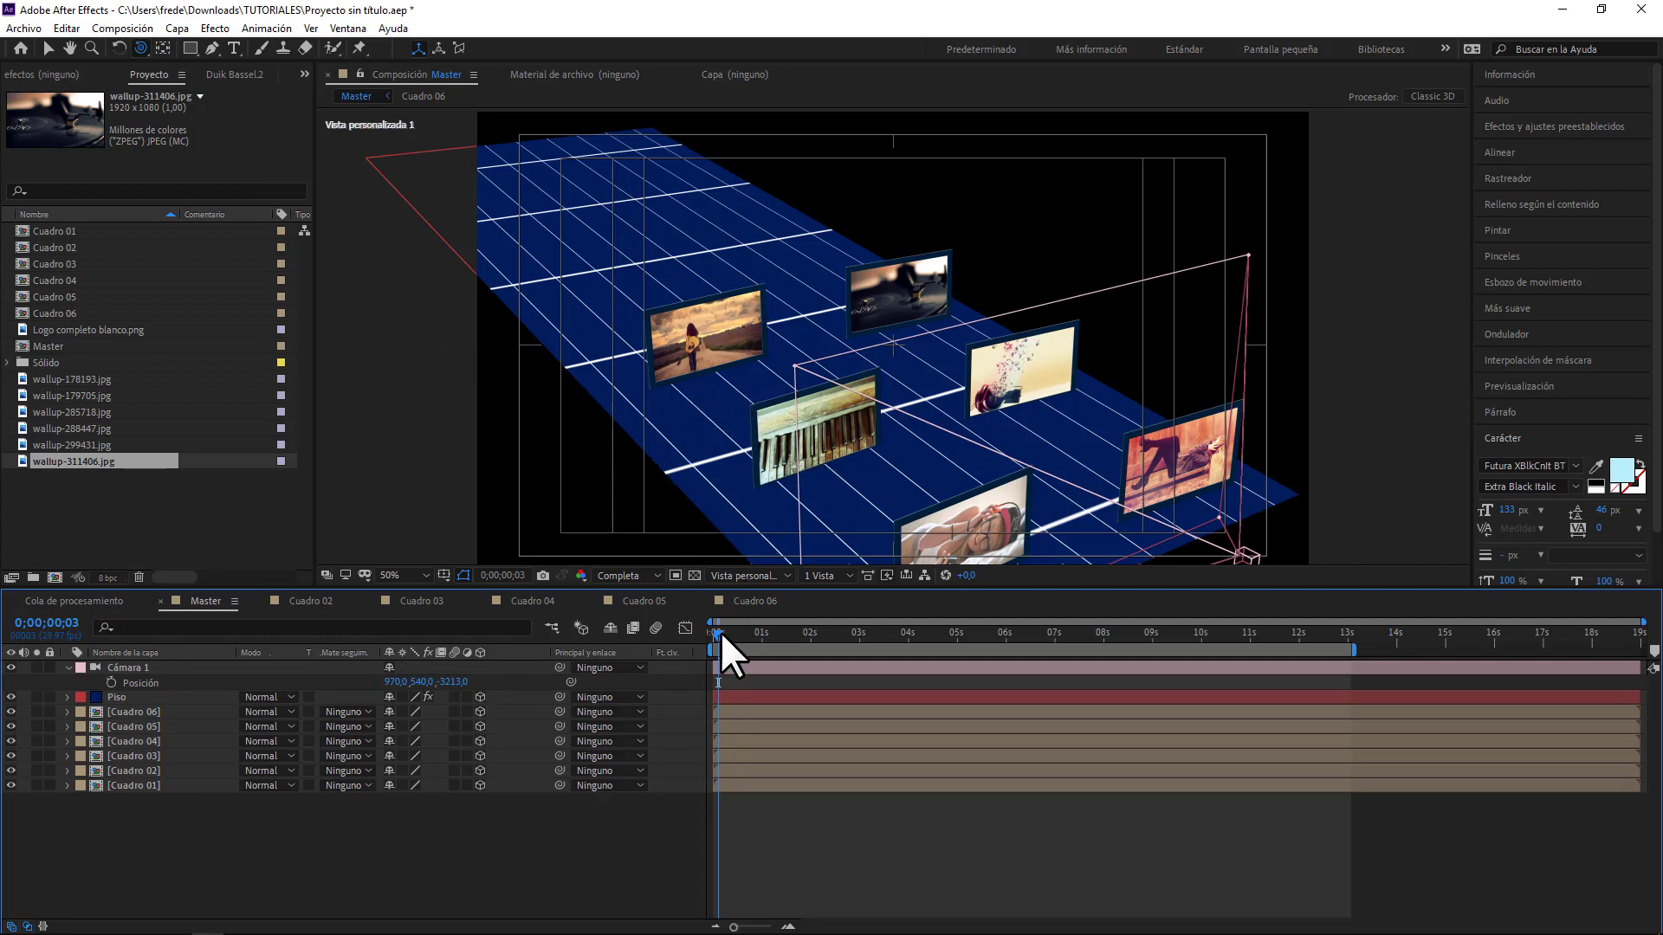
# - Set the current time to 0;00;01;00 and add Logo completo blanco.png below the Piso layer as a 3D layer
pyautogui.click(759, 637)
pyautogui.click(765, 637)
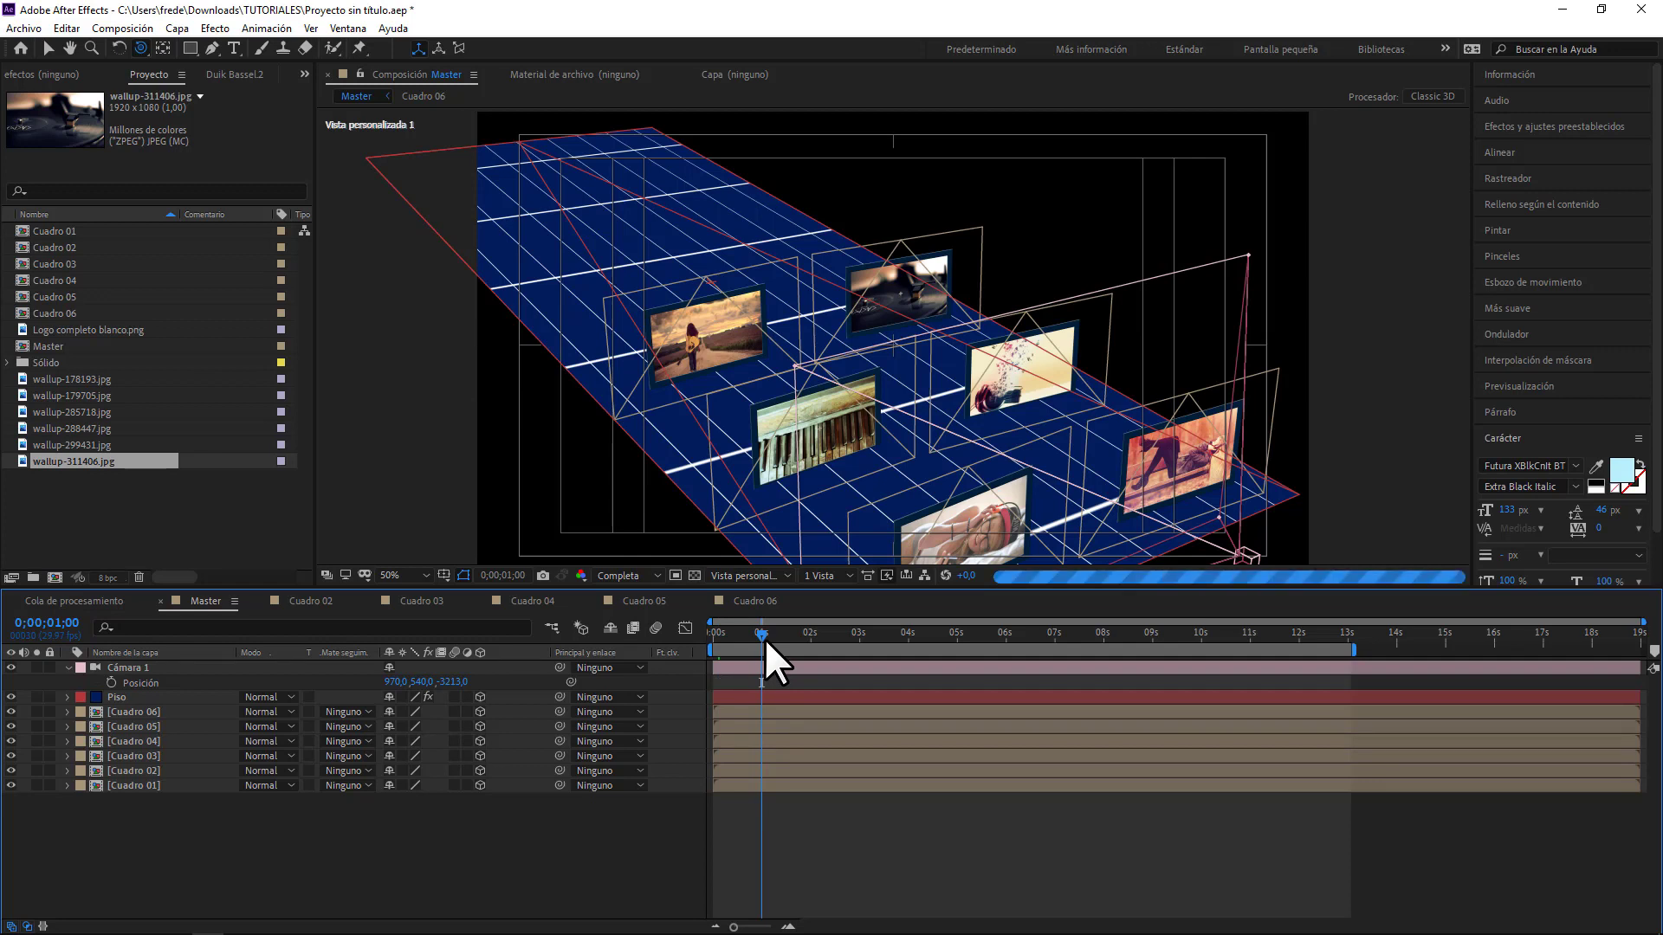
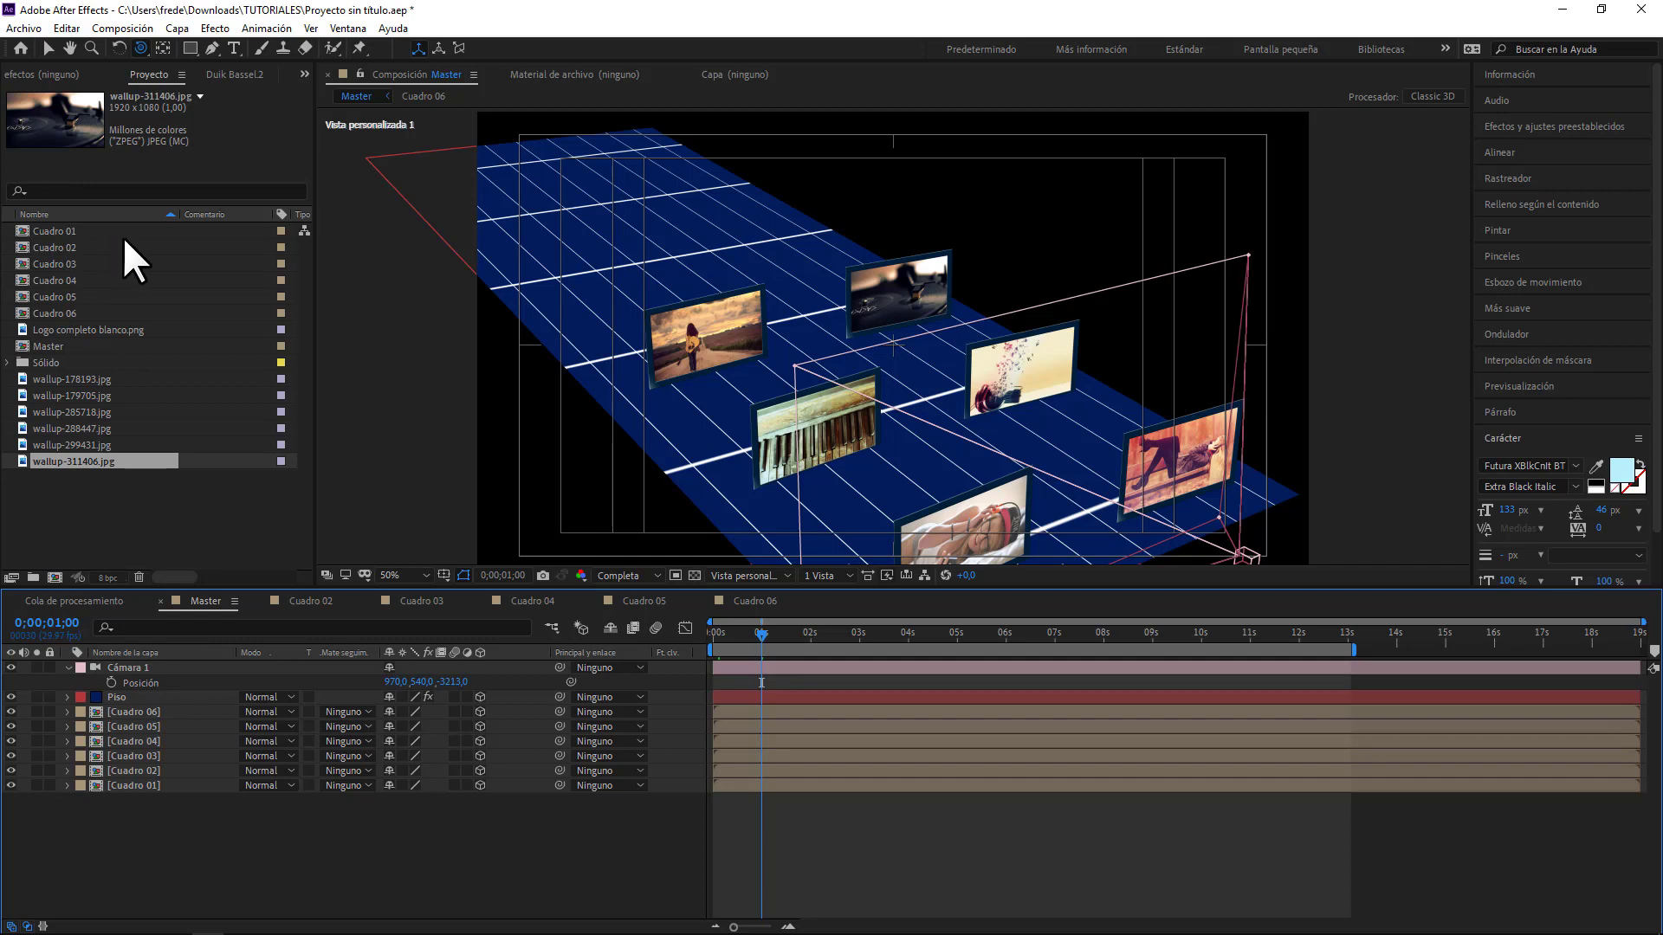
pyautogui.moveTo(97, 329); pyautogui.dragTo(148, 708)
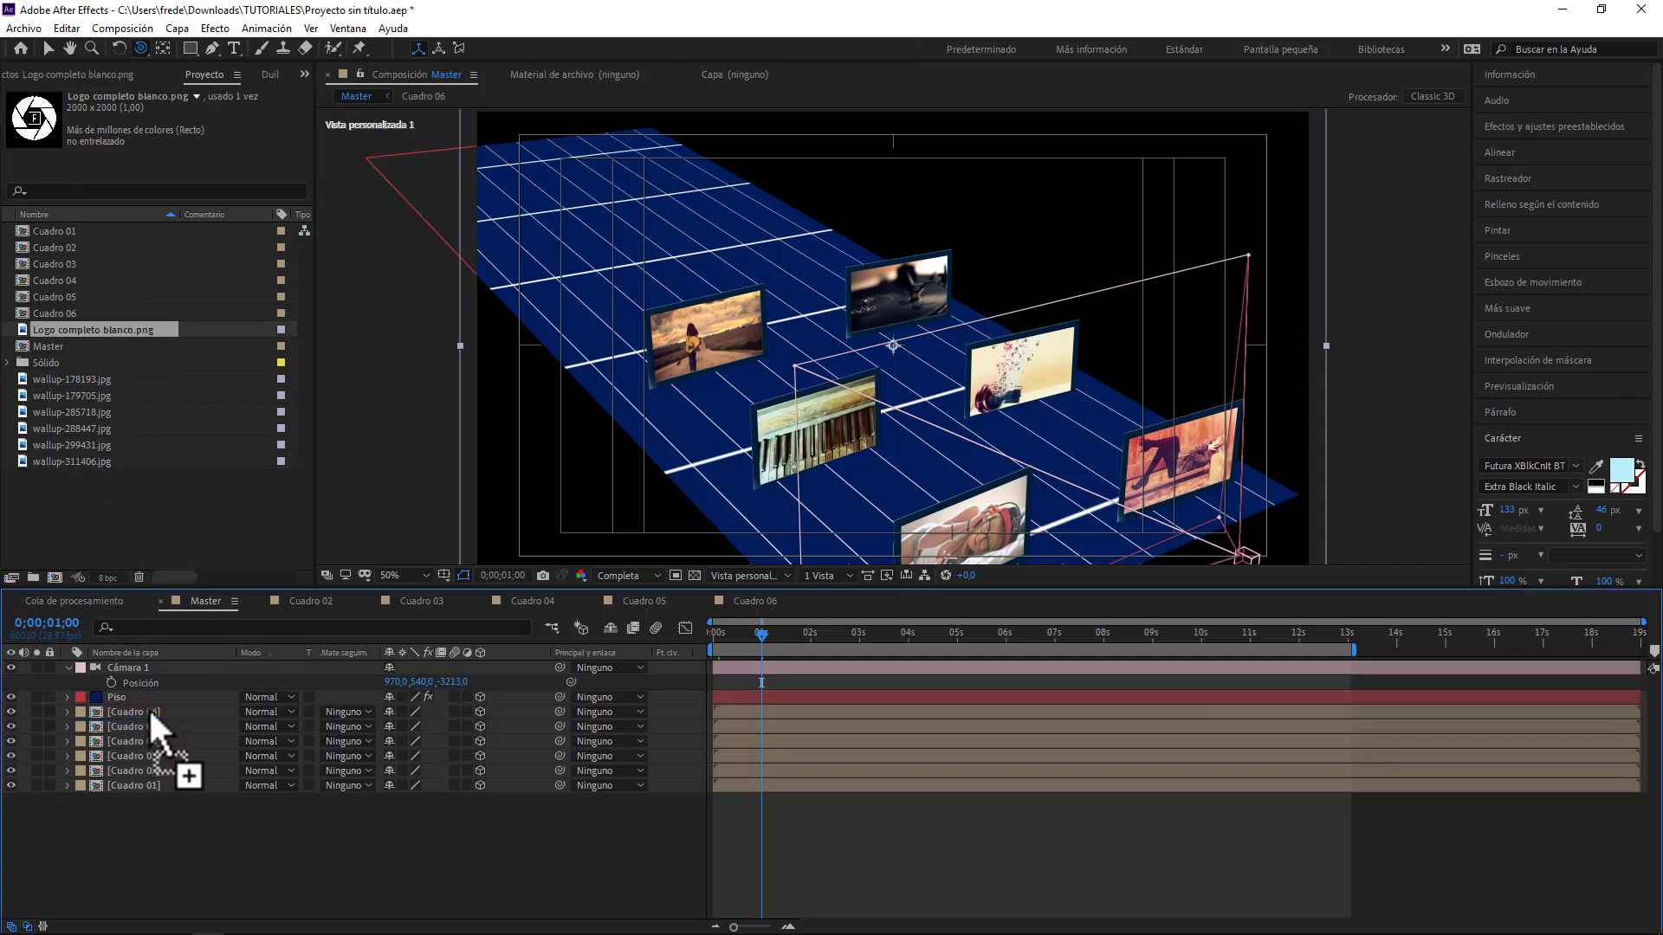
pyautogui.click(480, 712)
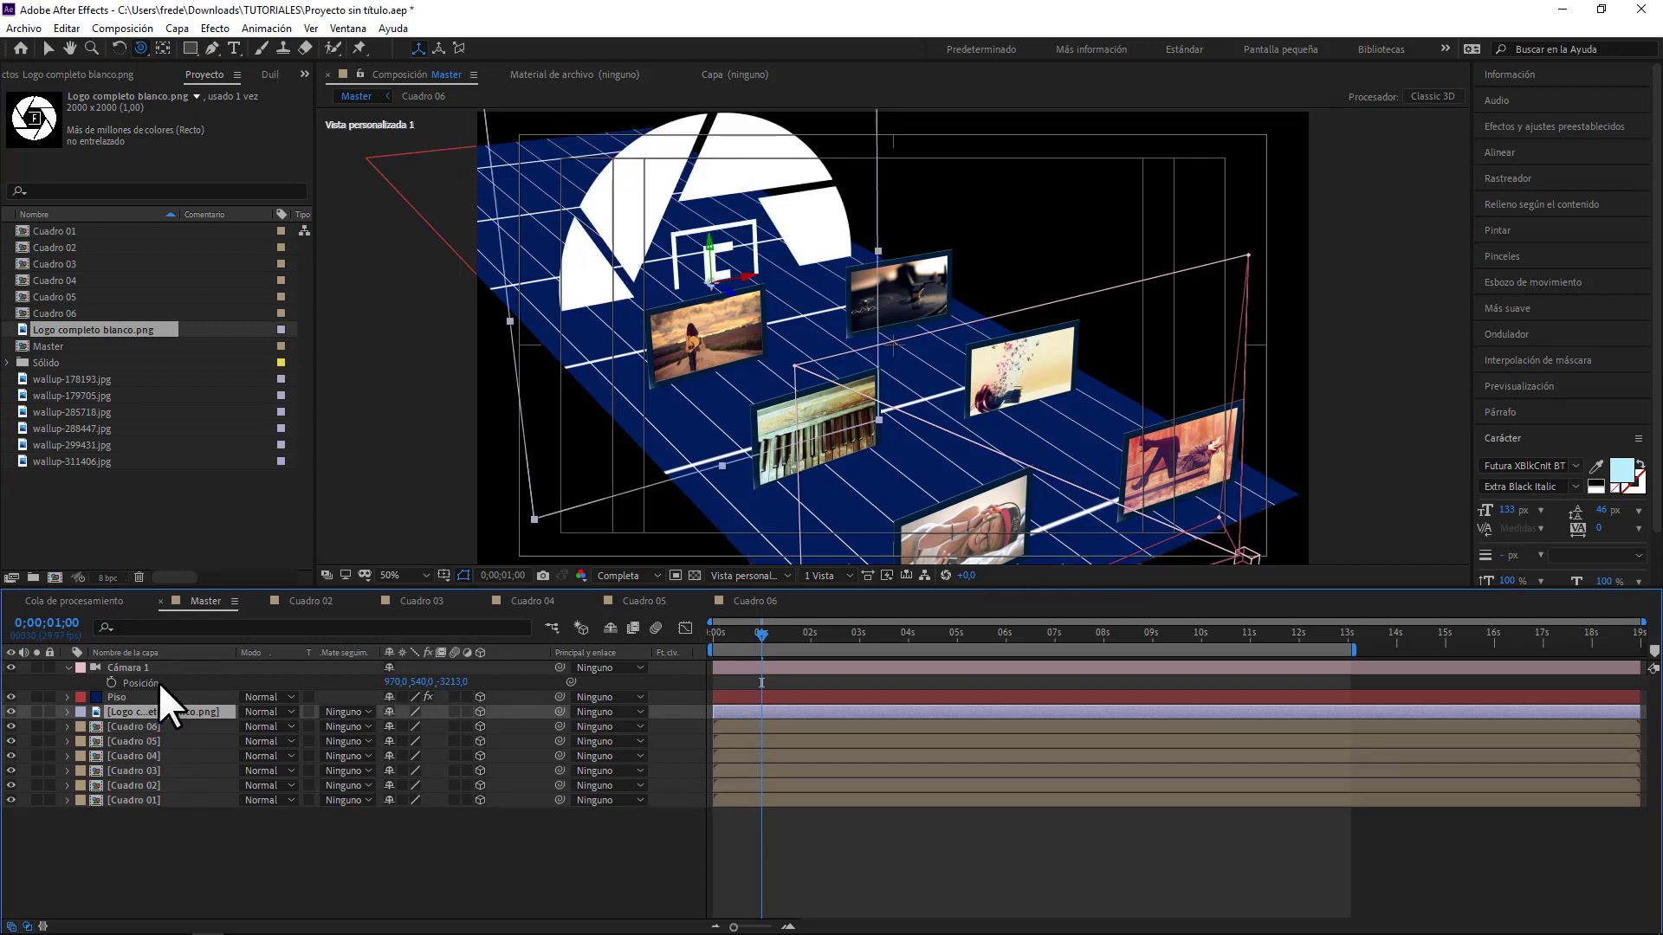
# - Scale the logo layer down to 21% and move it to position 960, 350, 234
pyautogui.press('s')
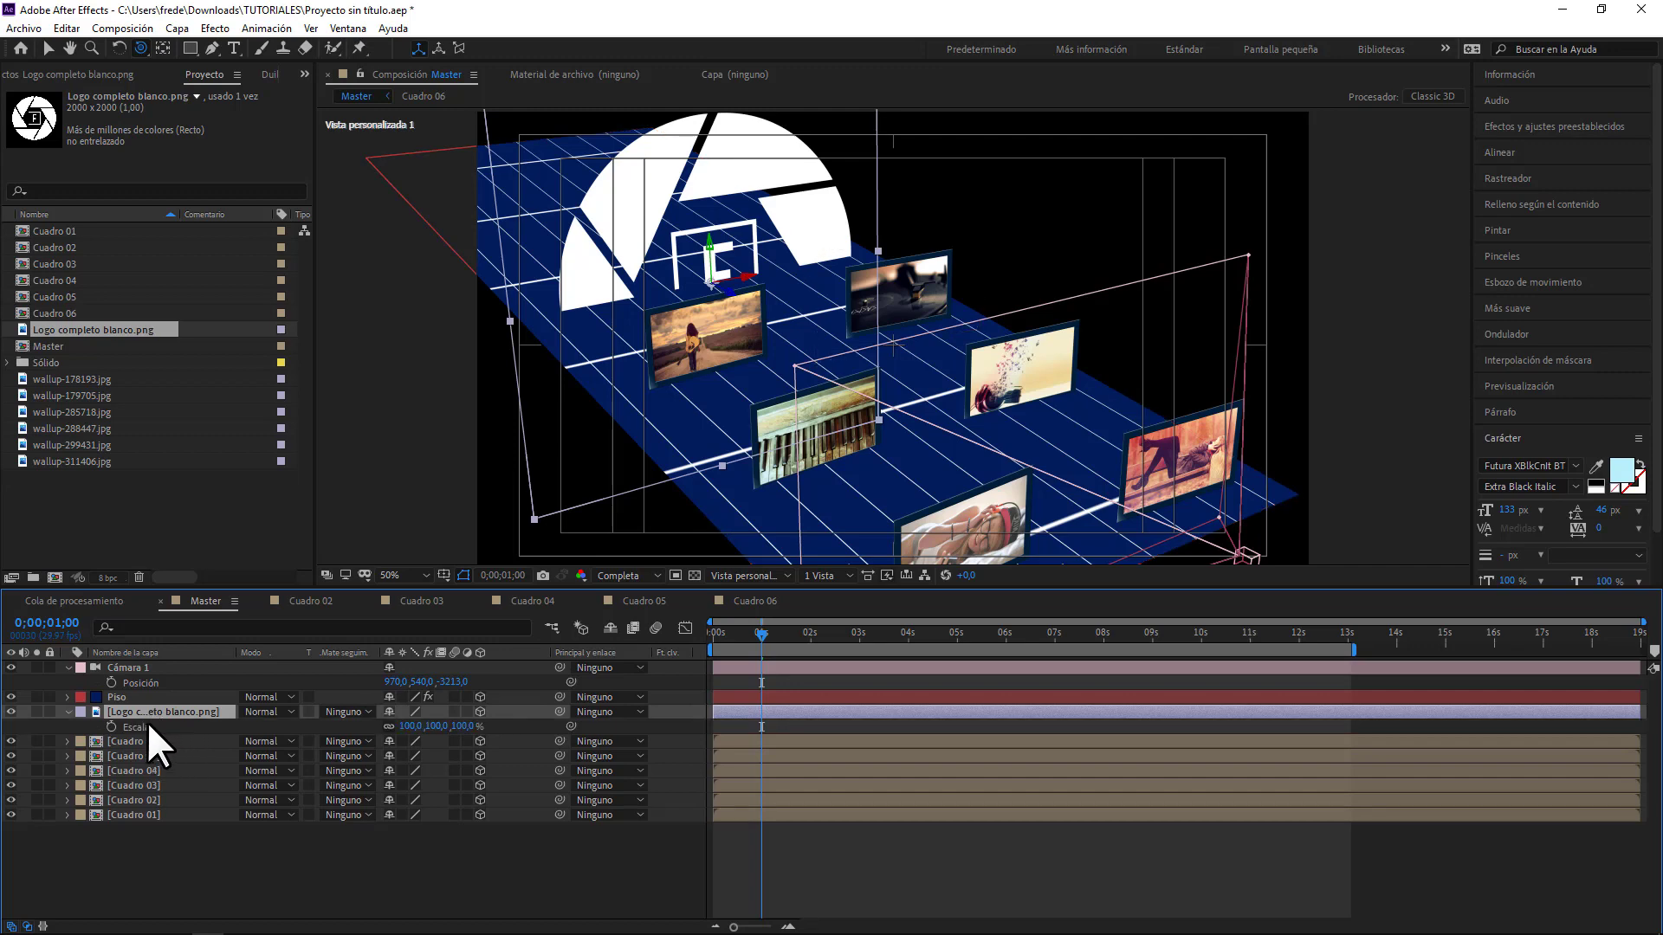
pyautogui.moveTo(440, 726); pyautogui.dragTo(372, 732)
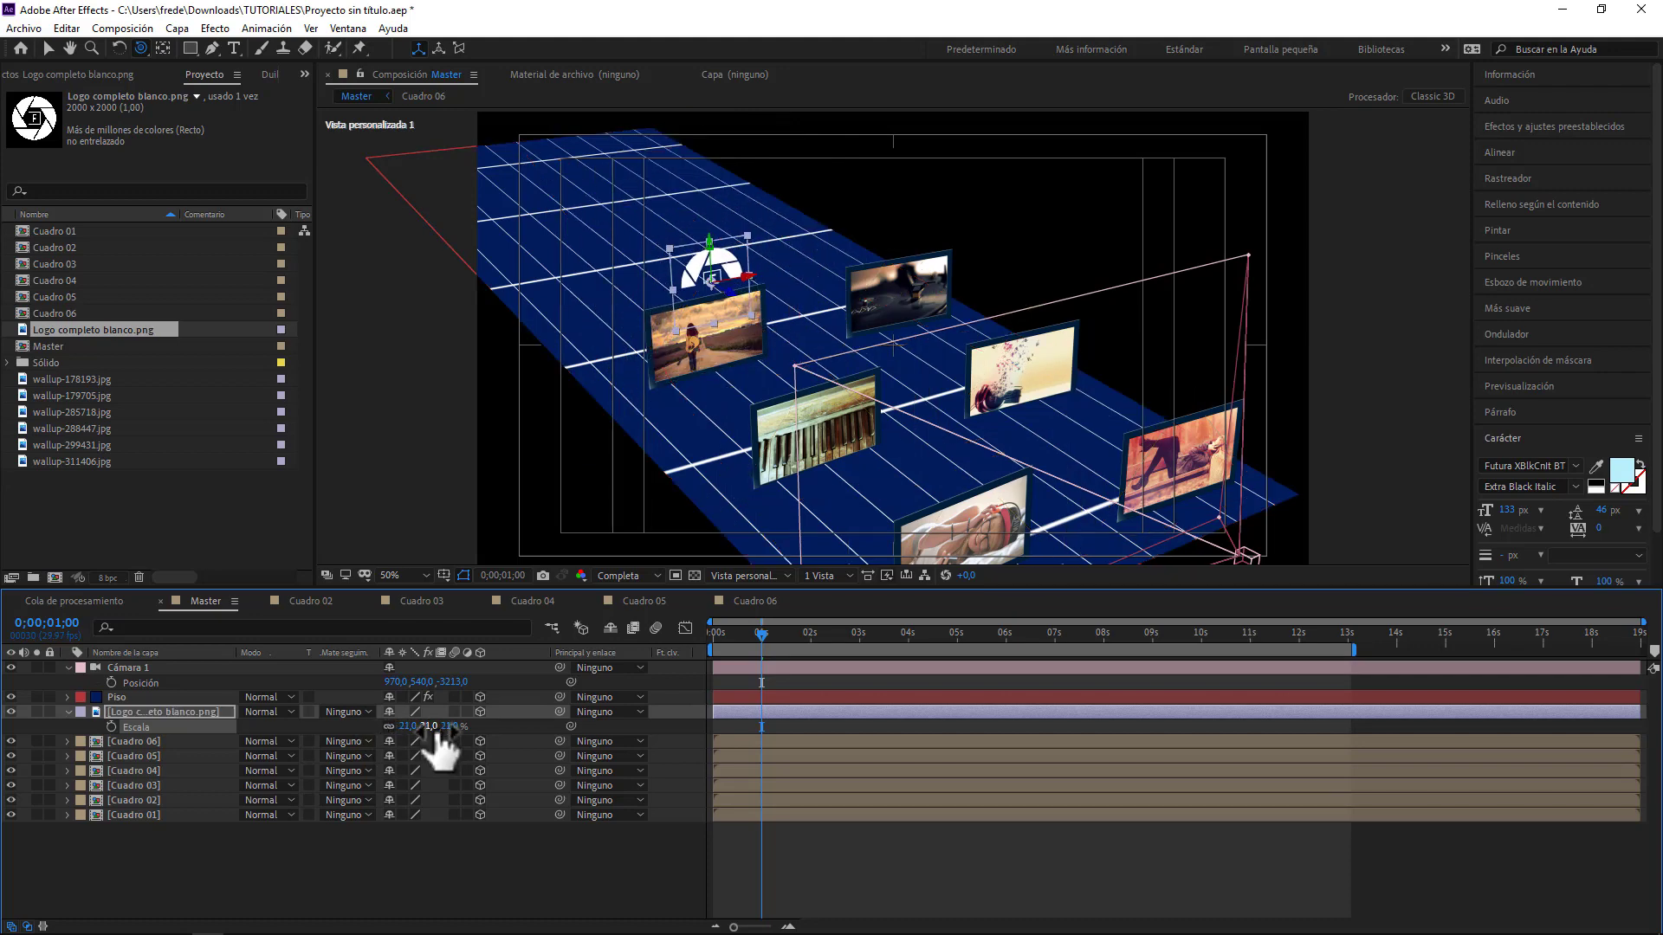
pyautogui.press('p')
pyautogui.moveTo(402, 726); pyautogui.dragTo(290, 728)
pyautogui.moveTo(419, 726); pyautogui.dragTo(397, 728)
pyautogui.click(442, 726)
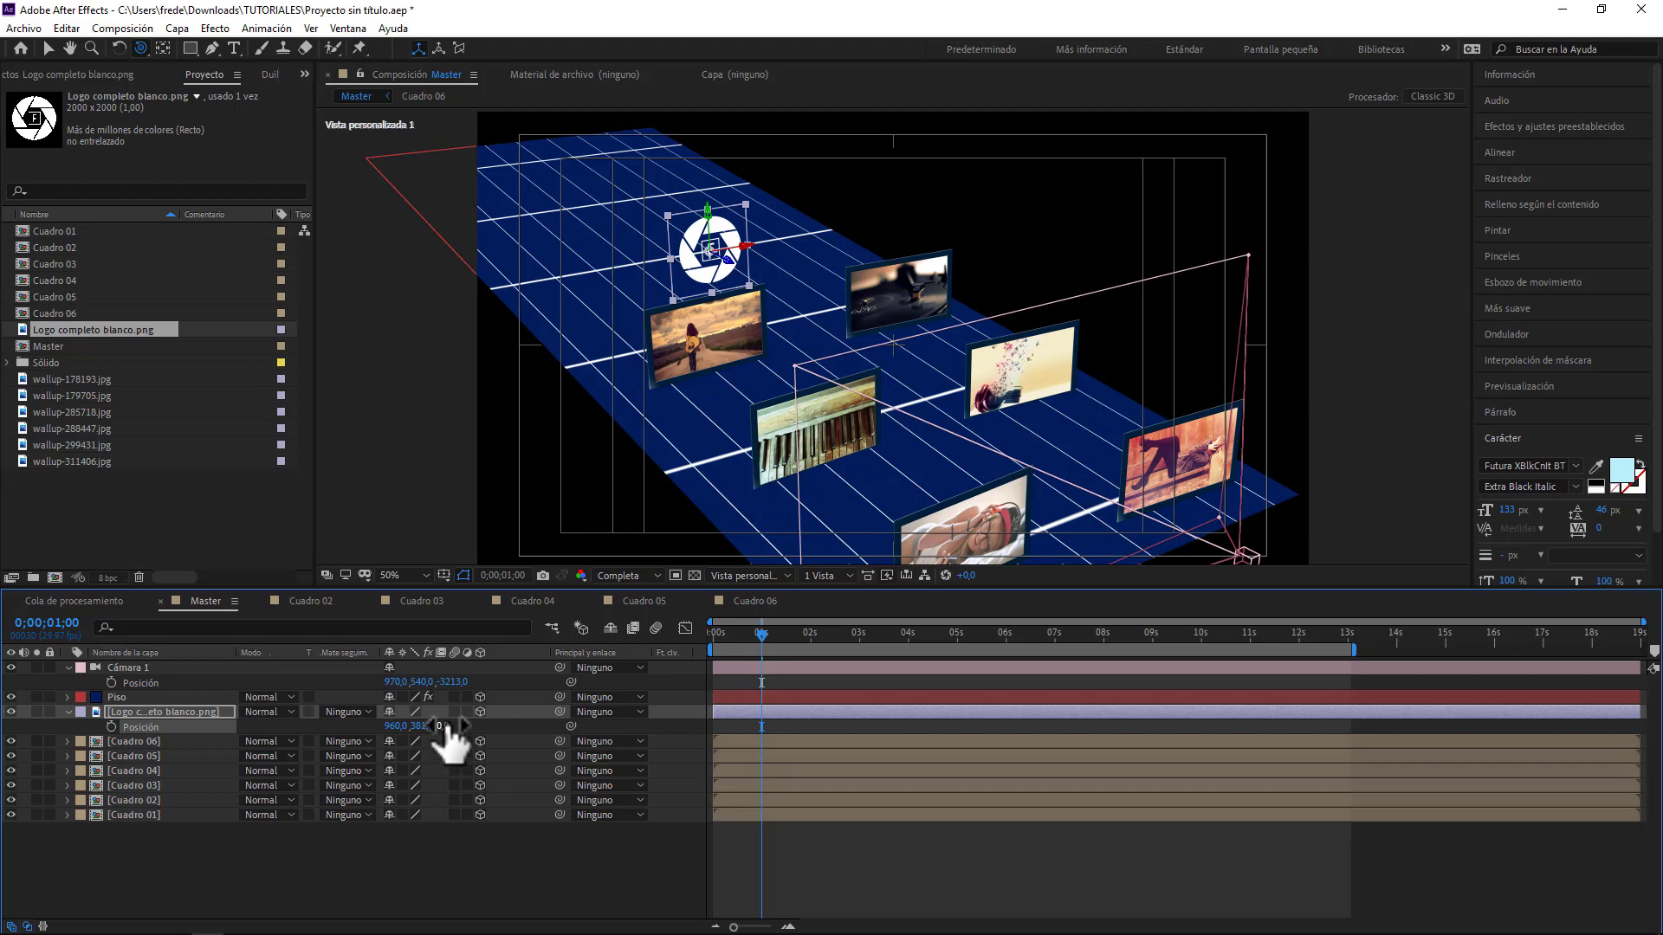
pyautogui.moveTo(448, 727); pyautogui.dragTo(641, 700)
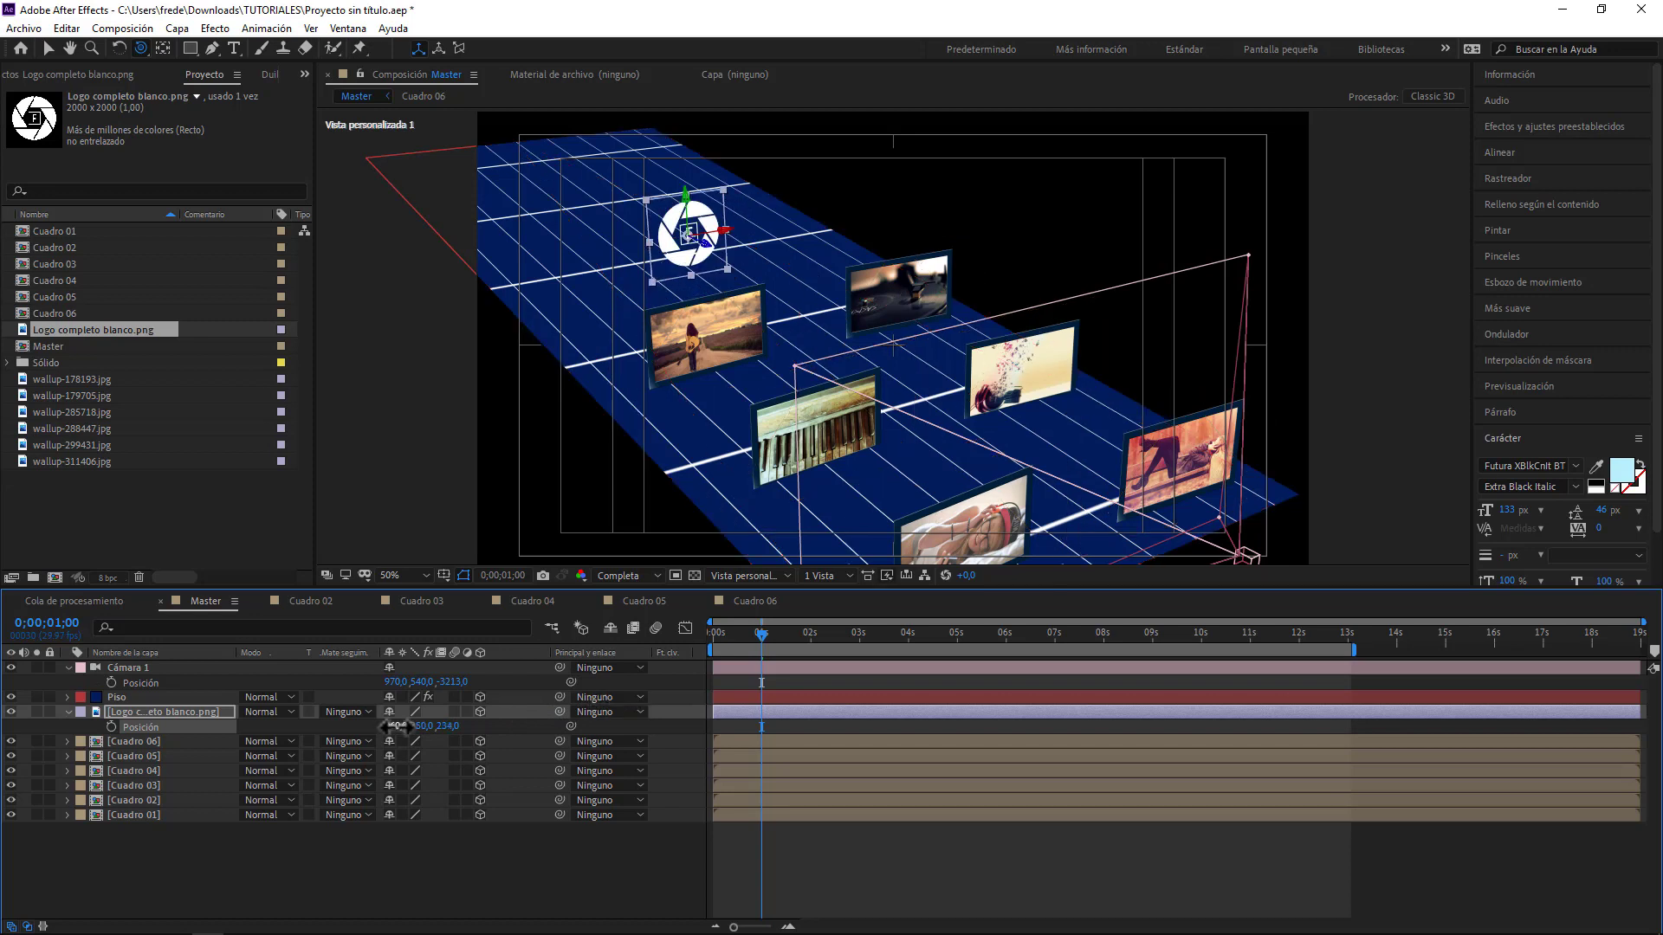
pyautogui.click(352, 880)
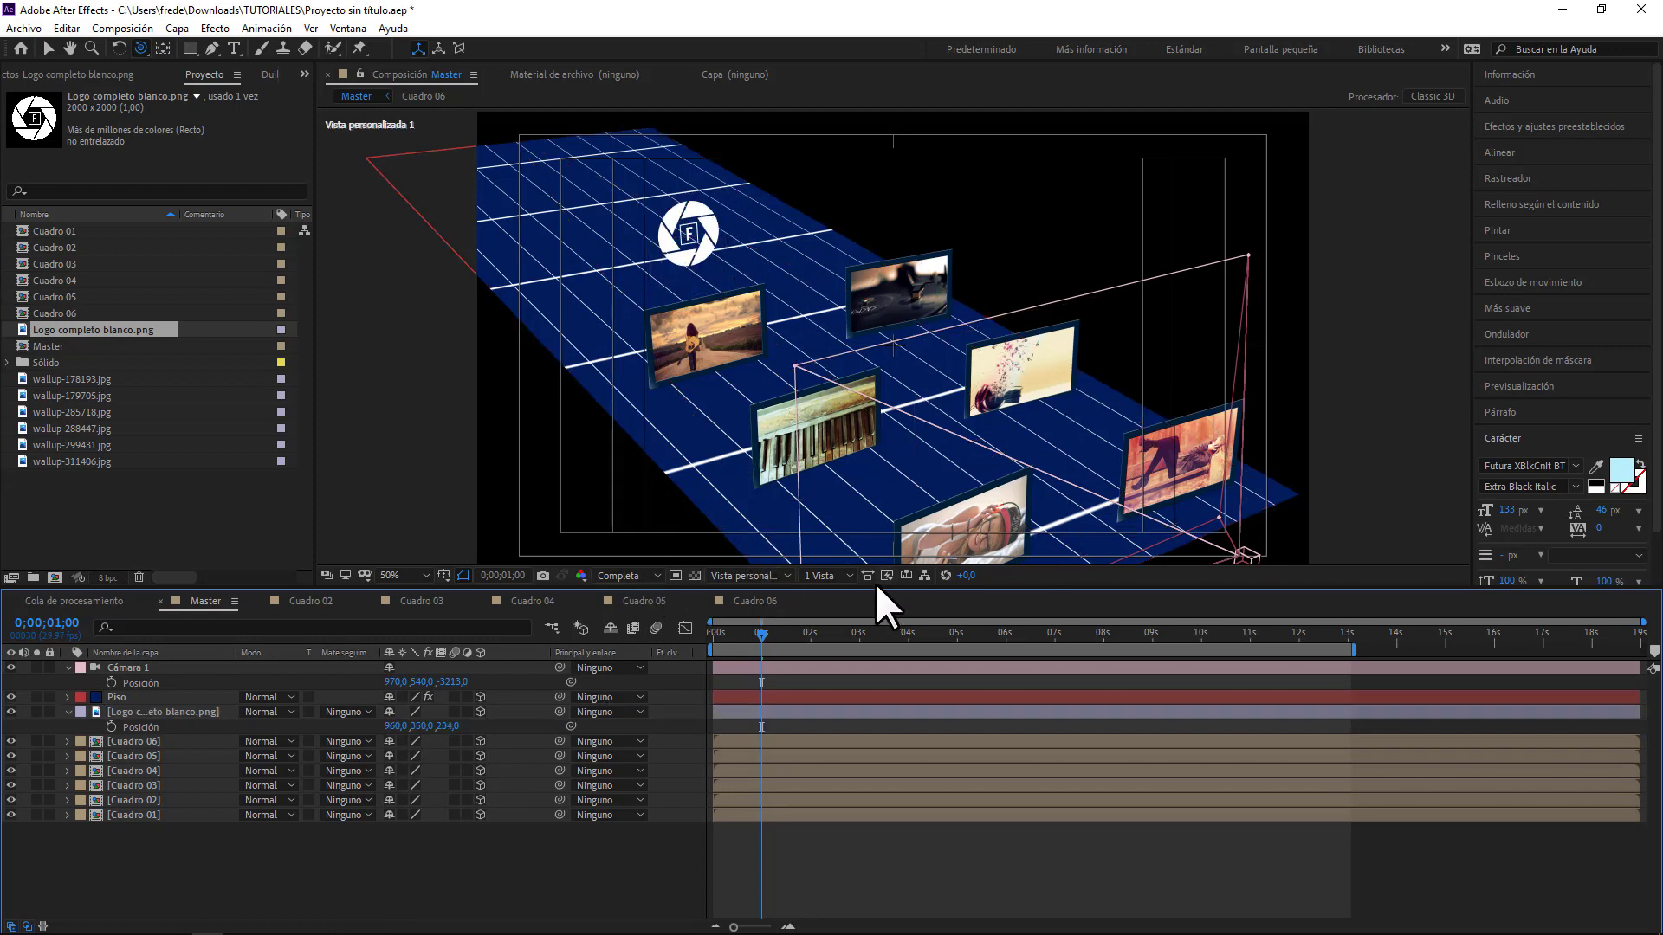
# - Switch to the Cámara activa view and move Cámara 1 forward along its Z position past all the frames toward the logo
pyautogui.click(742, 573)
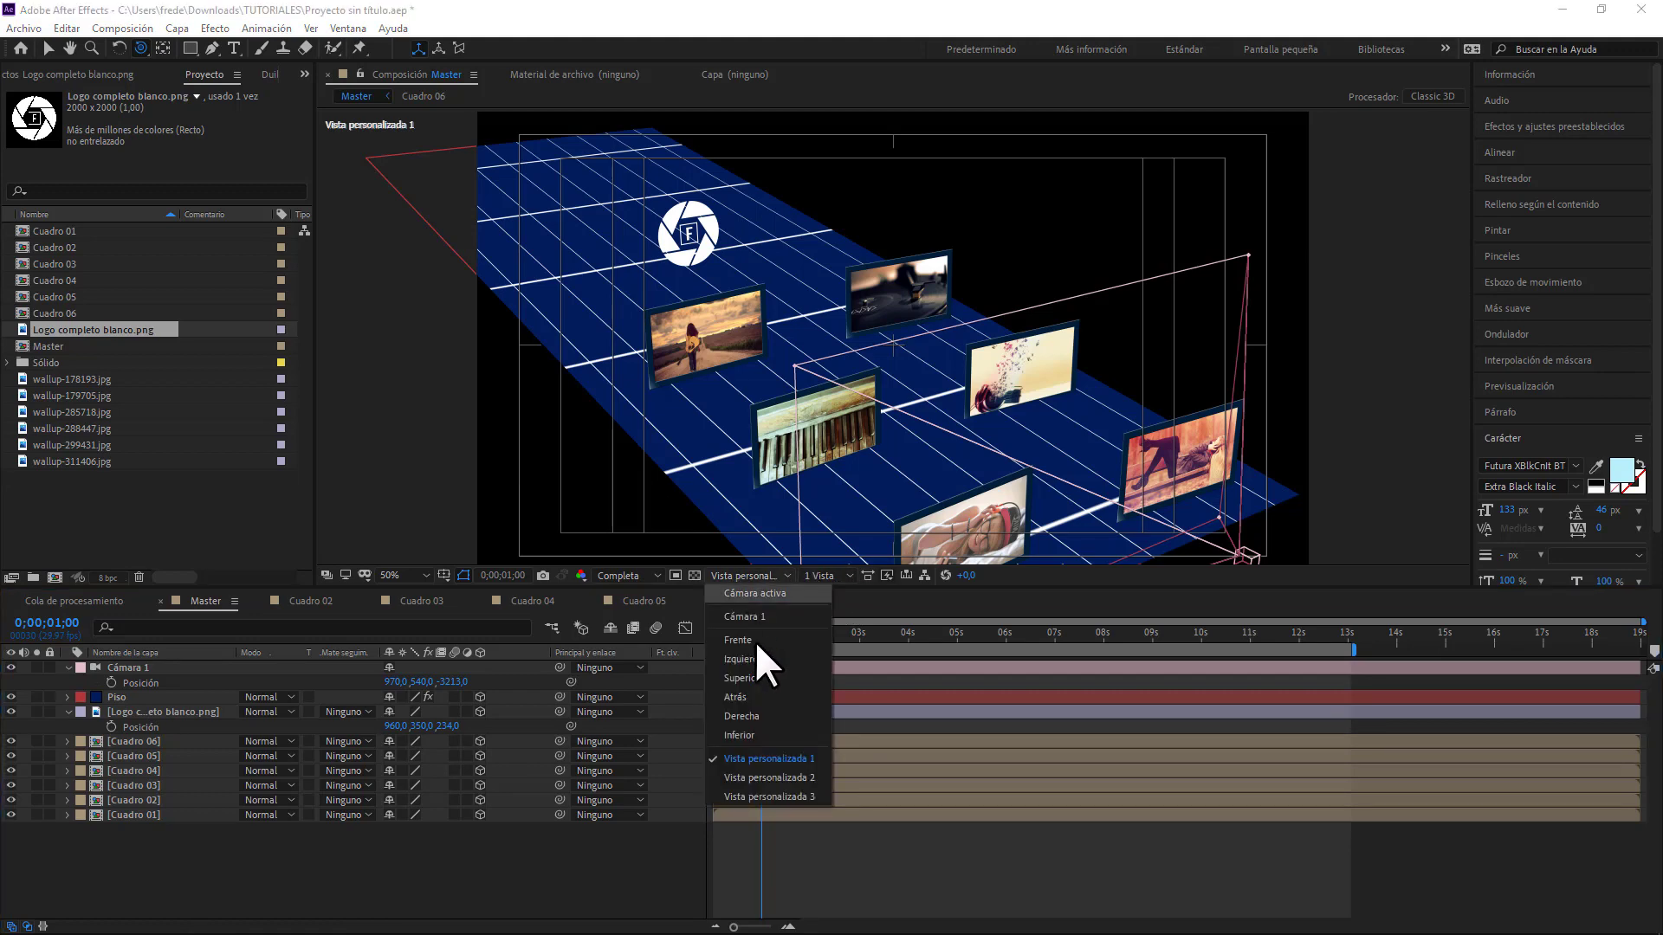
pyautogui.click(756, 595)
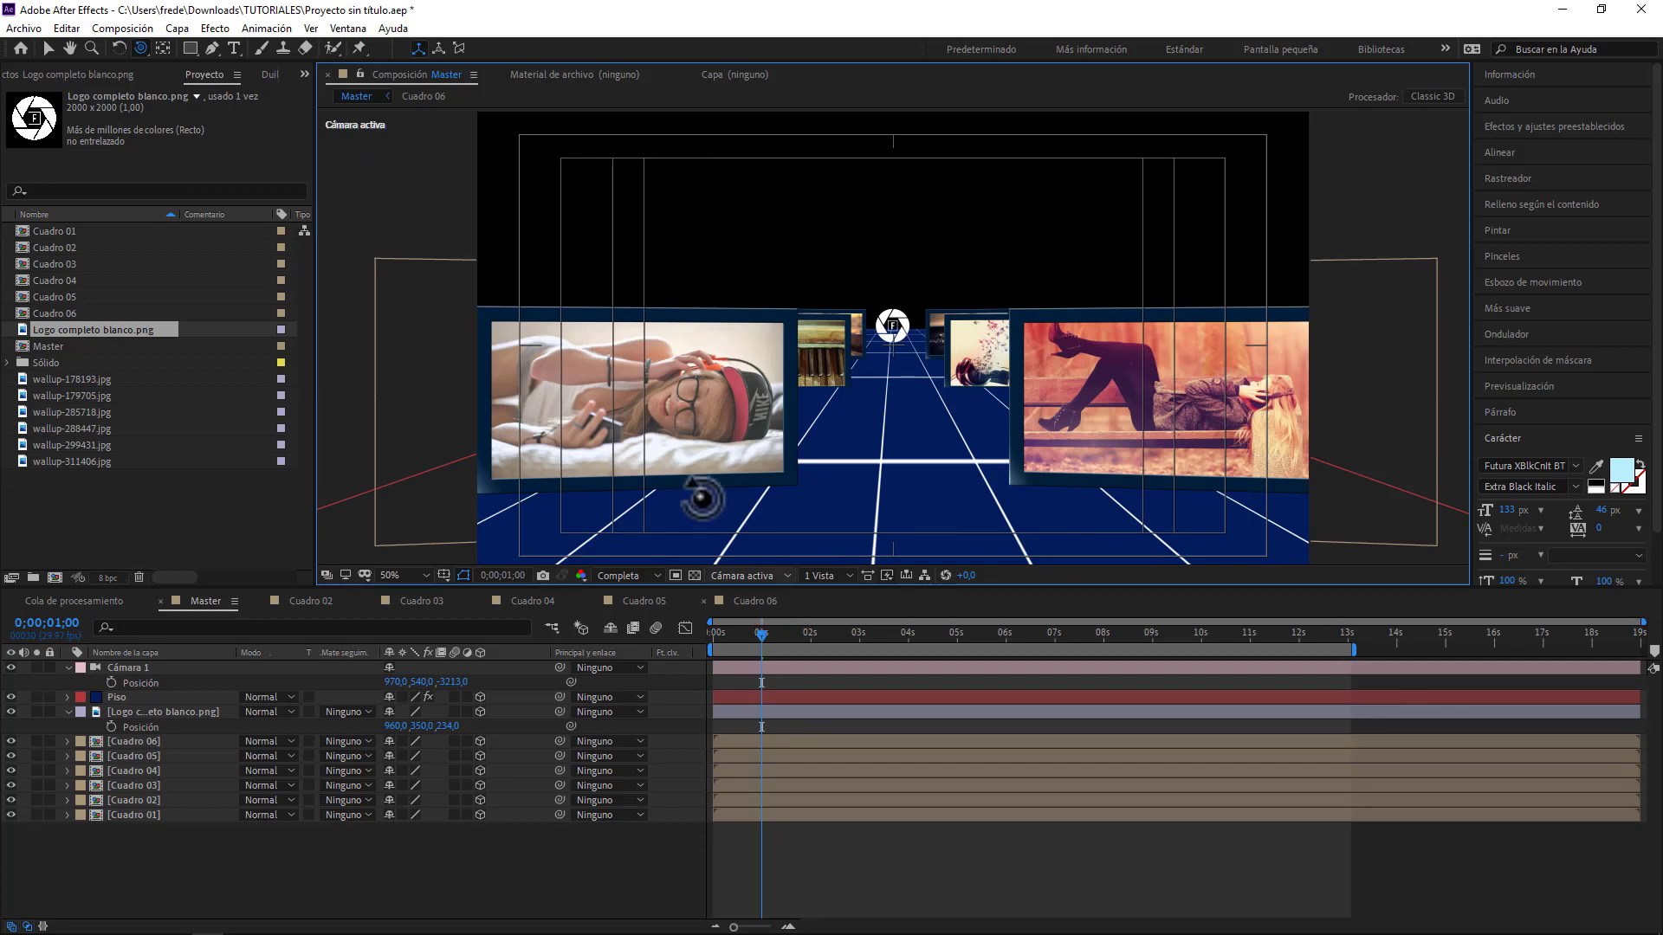
pyautogui.click(130, 669)
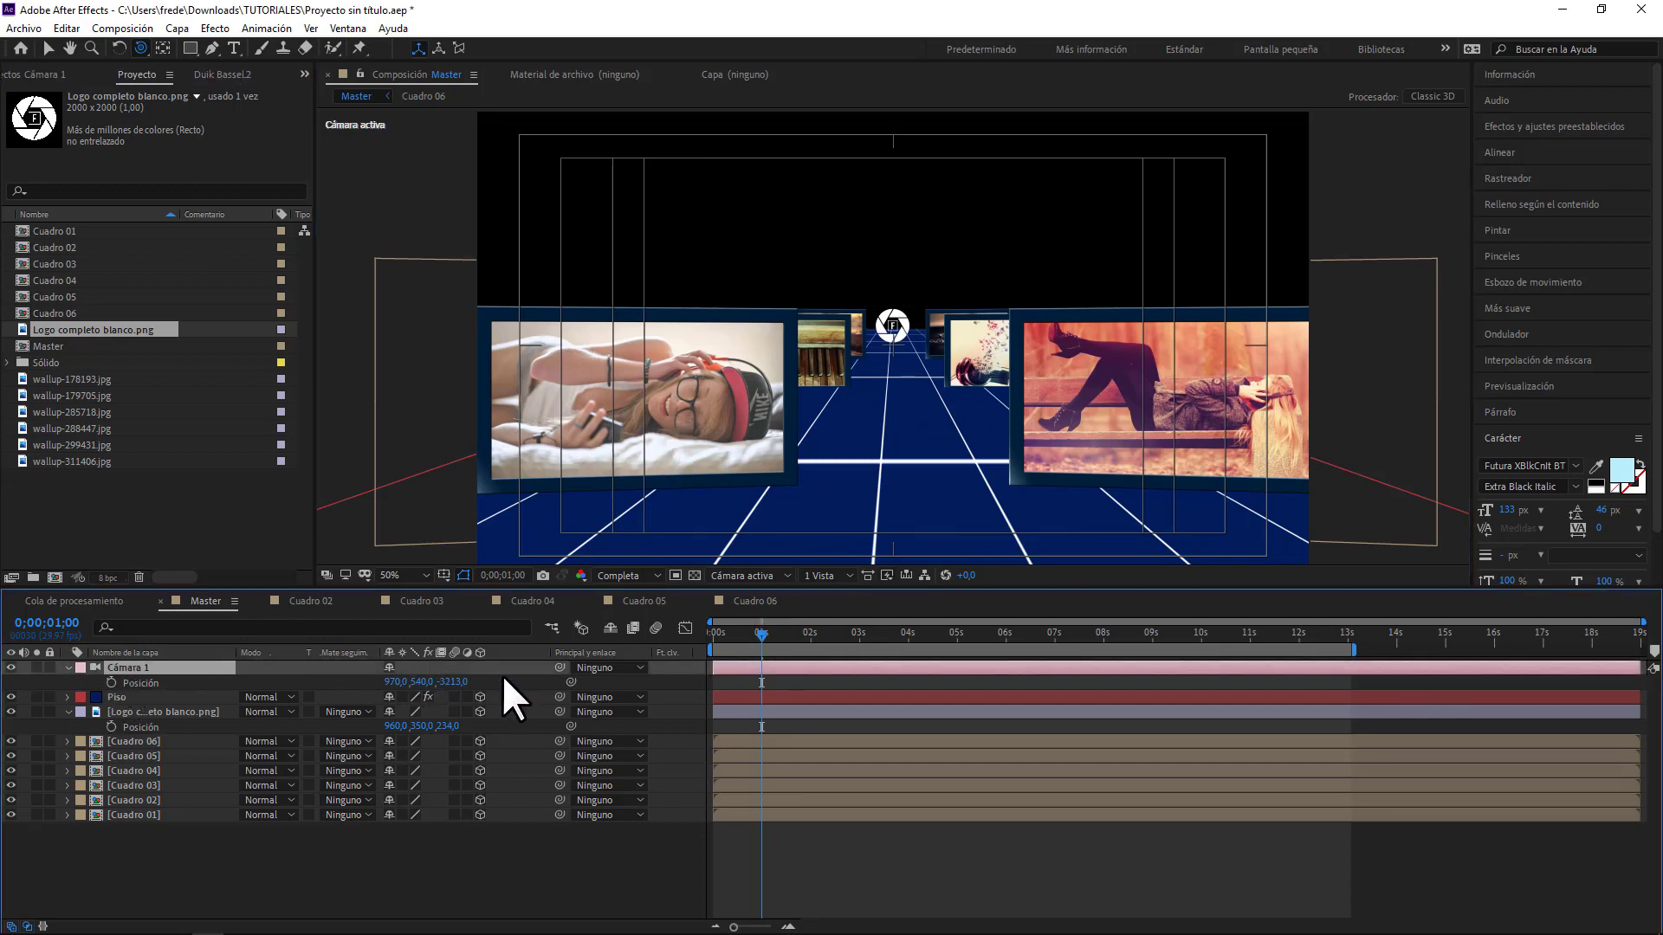
pyautogui.moveTo(452, 681); pyautogui.dragTo(760, 670)
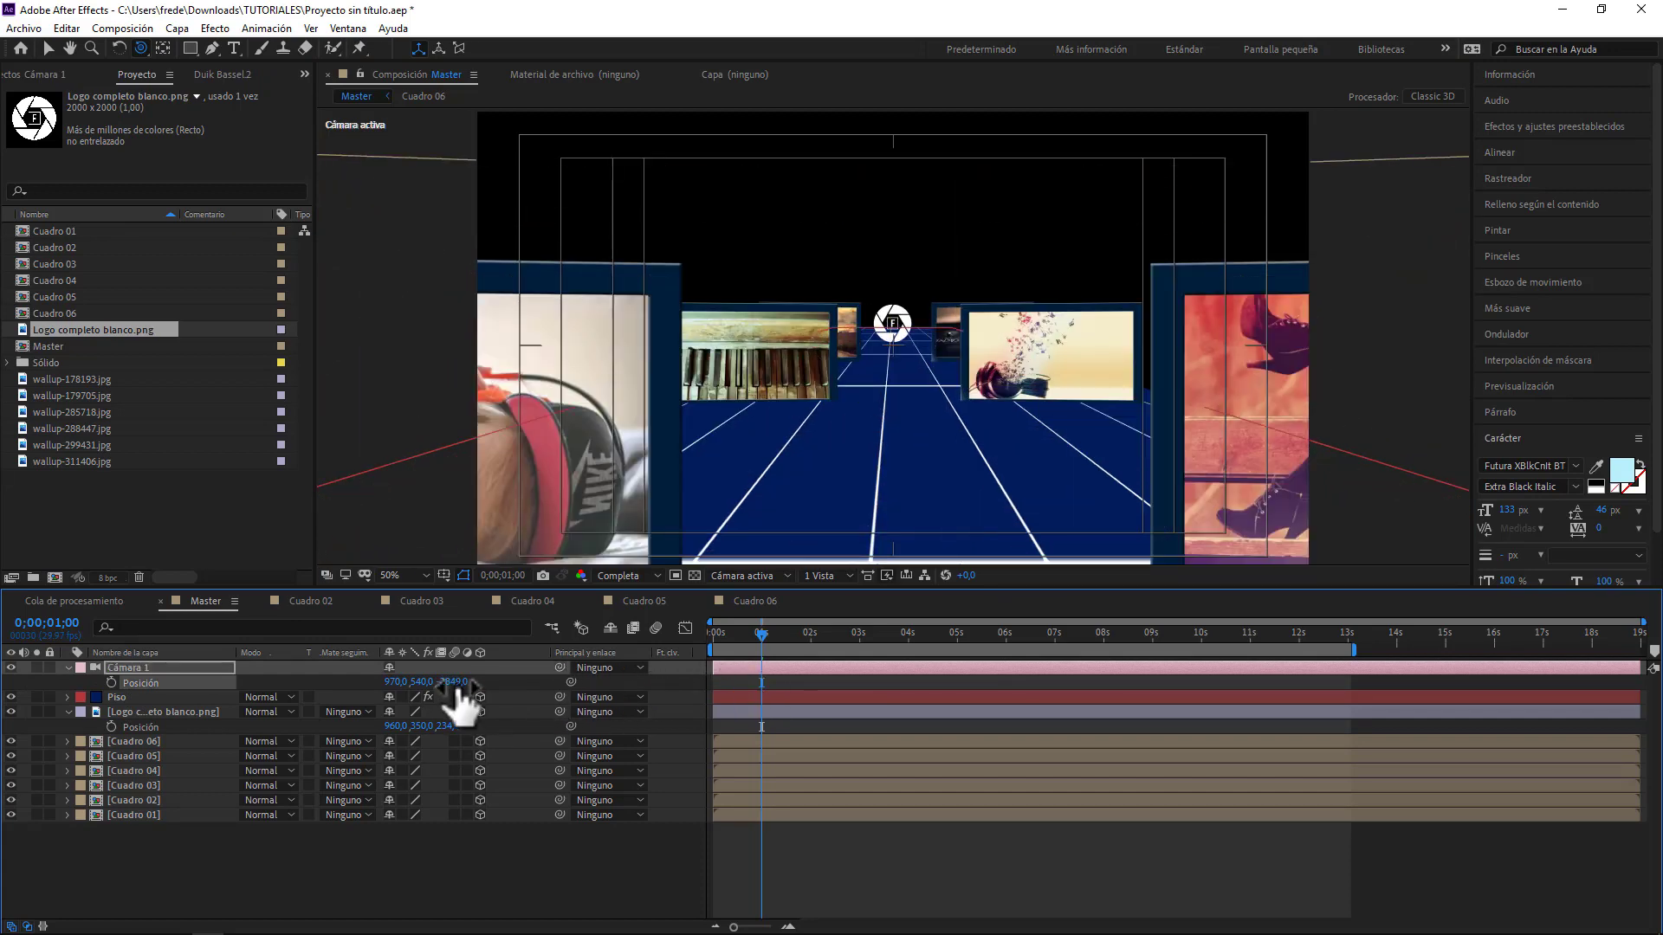
pyautogui.moveTo(459, 682); pyautogui.dragTo(766, 670)
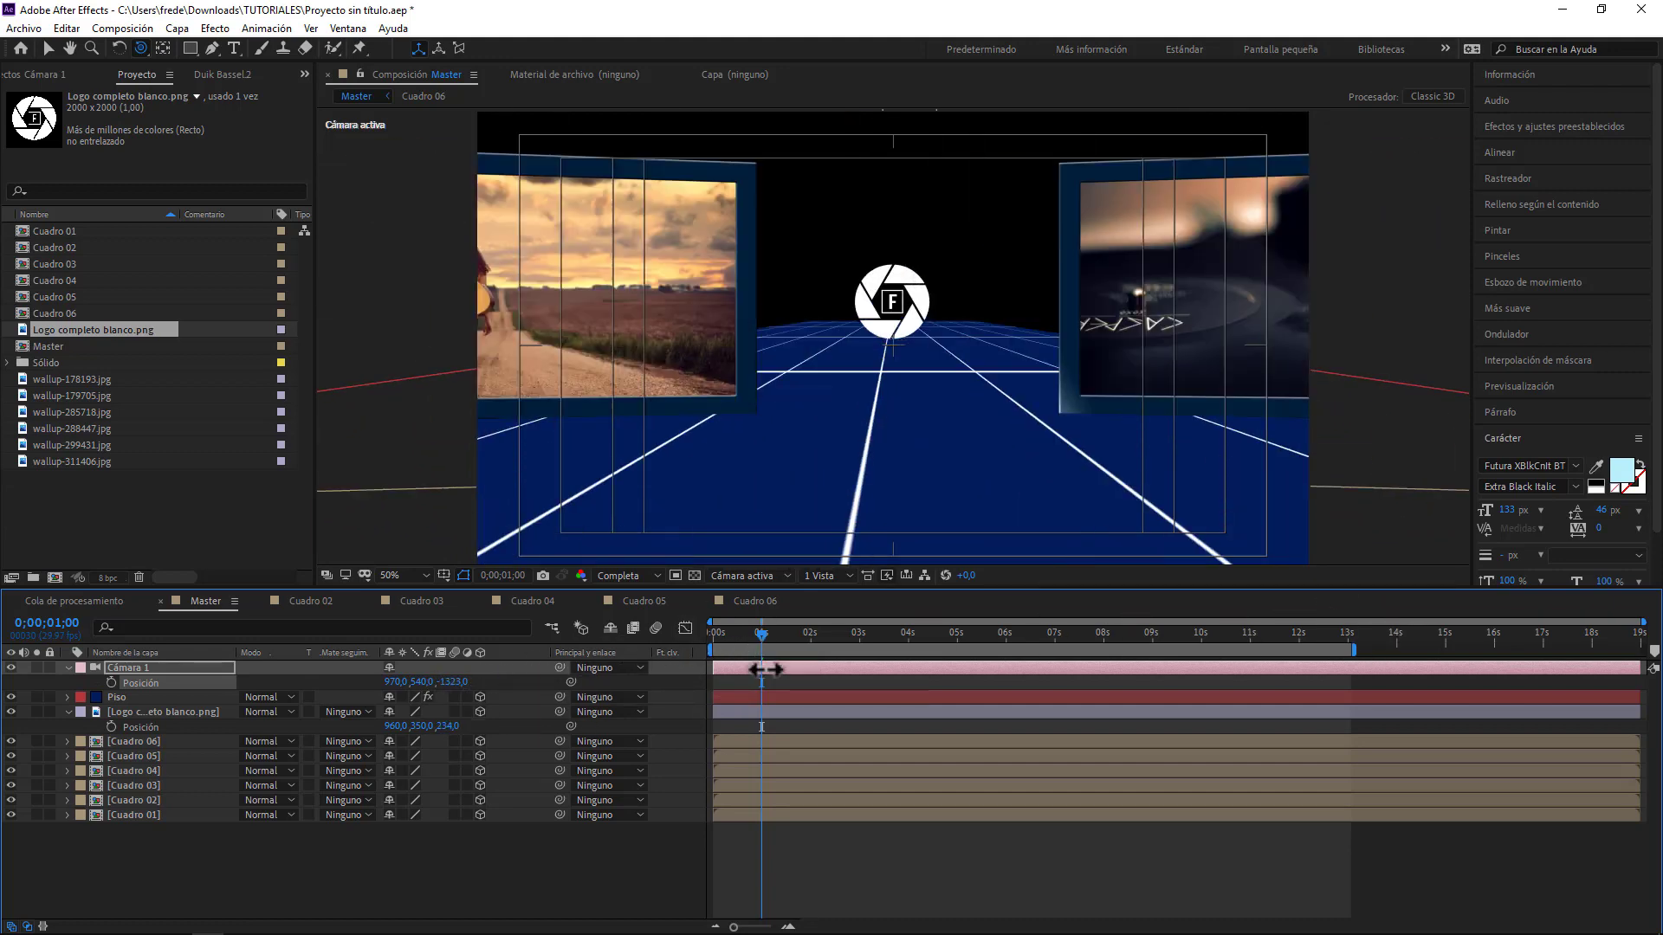
pyautogui.moveTo(452, 682); pyautogui.dragTo(797, 680)
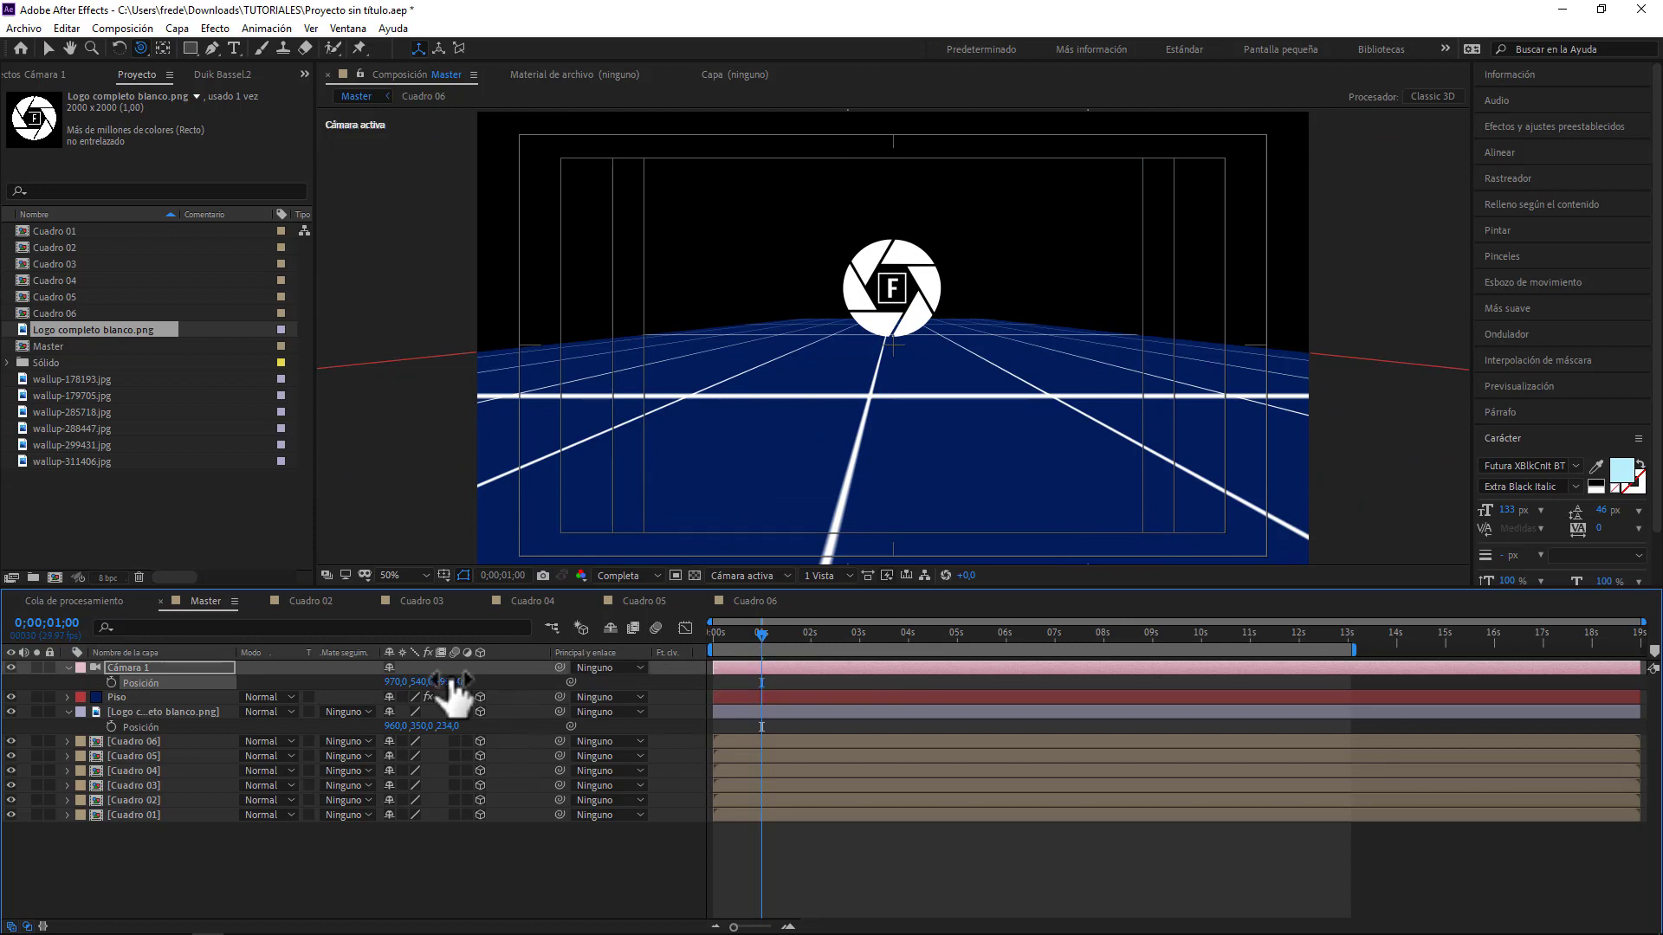
# - Try bringing Cámara 1 still closer to the logo along its Z position
pyautogui.moveTo(448, 682); pyautogui.dragTo(654, 665)
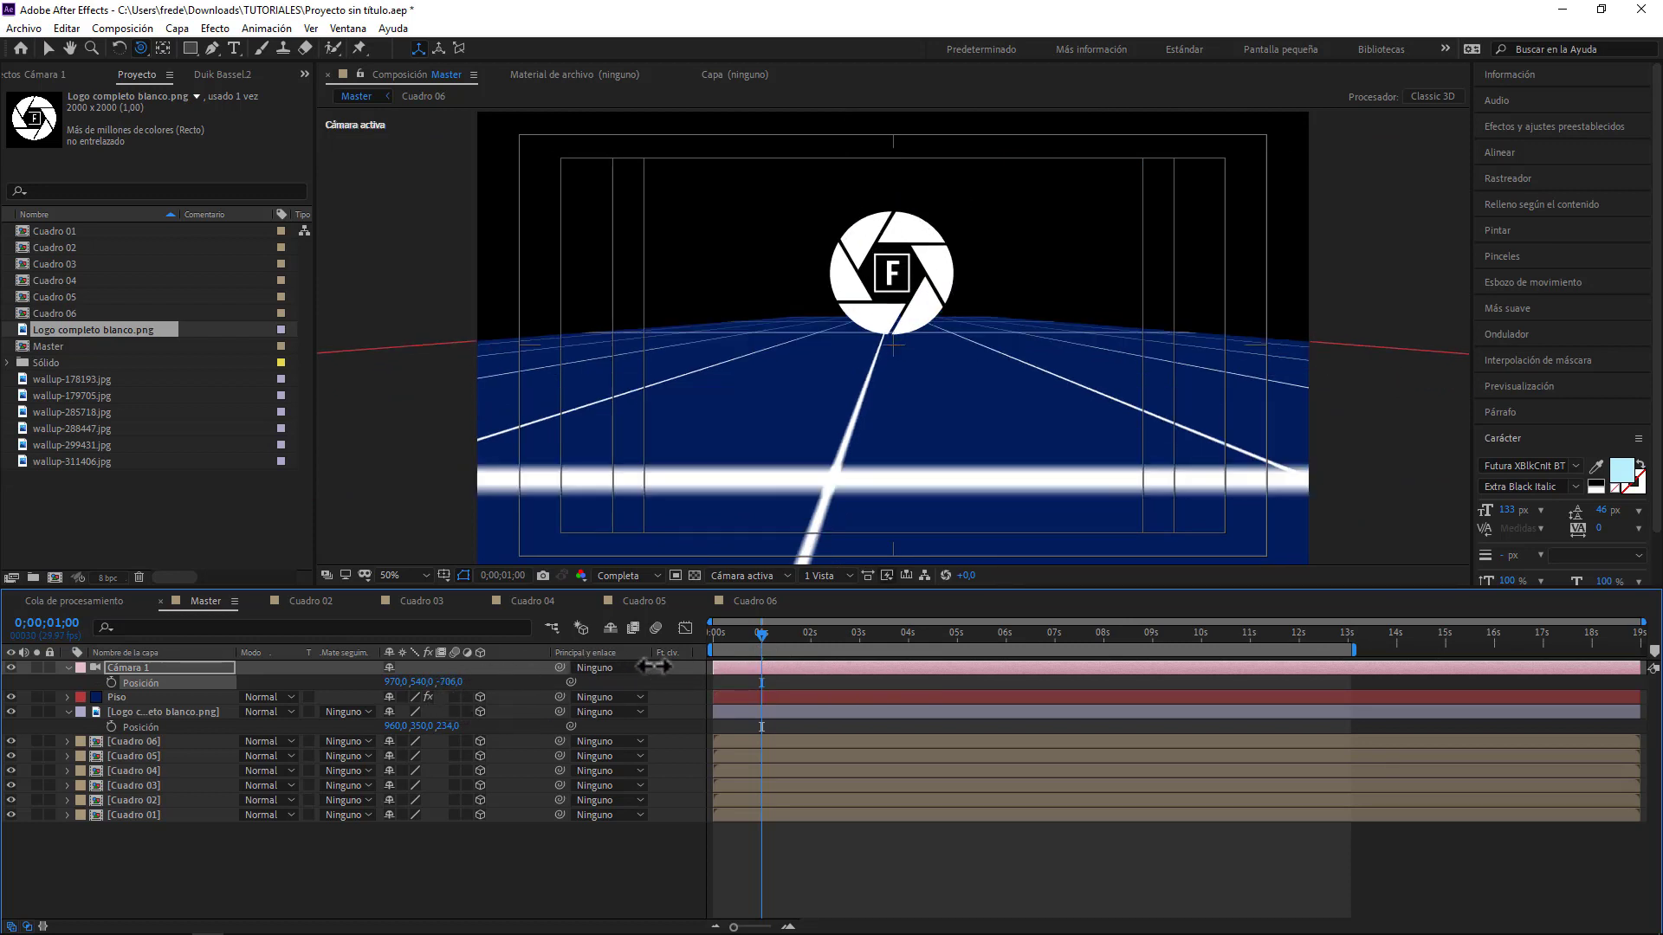
pyautogui.moveTo(449, 681); pyautogui.dragTo(525, 672)
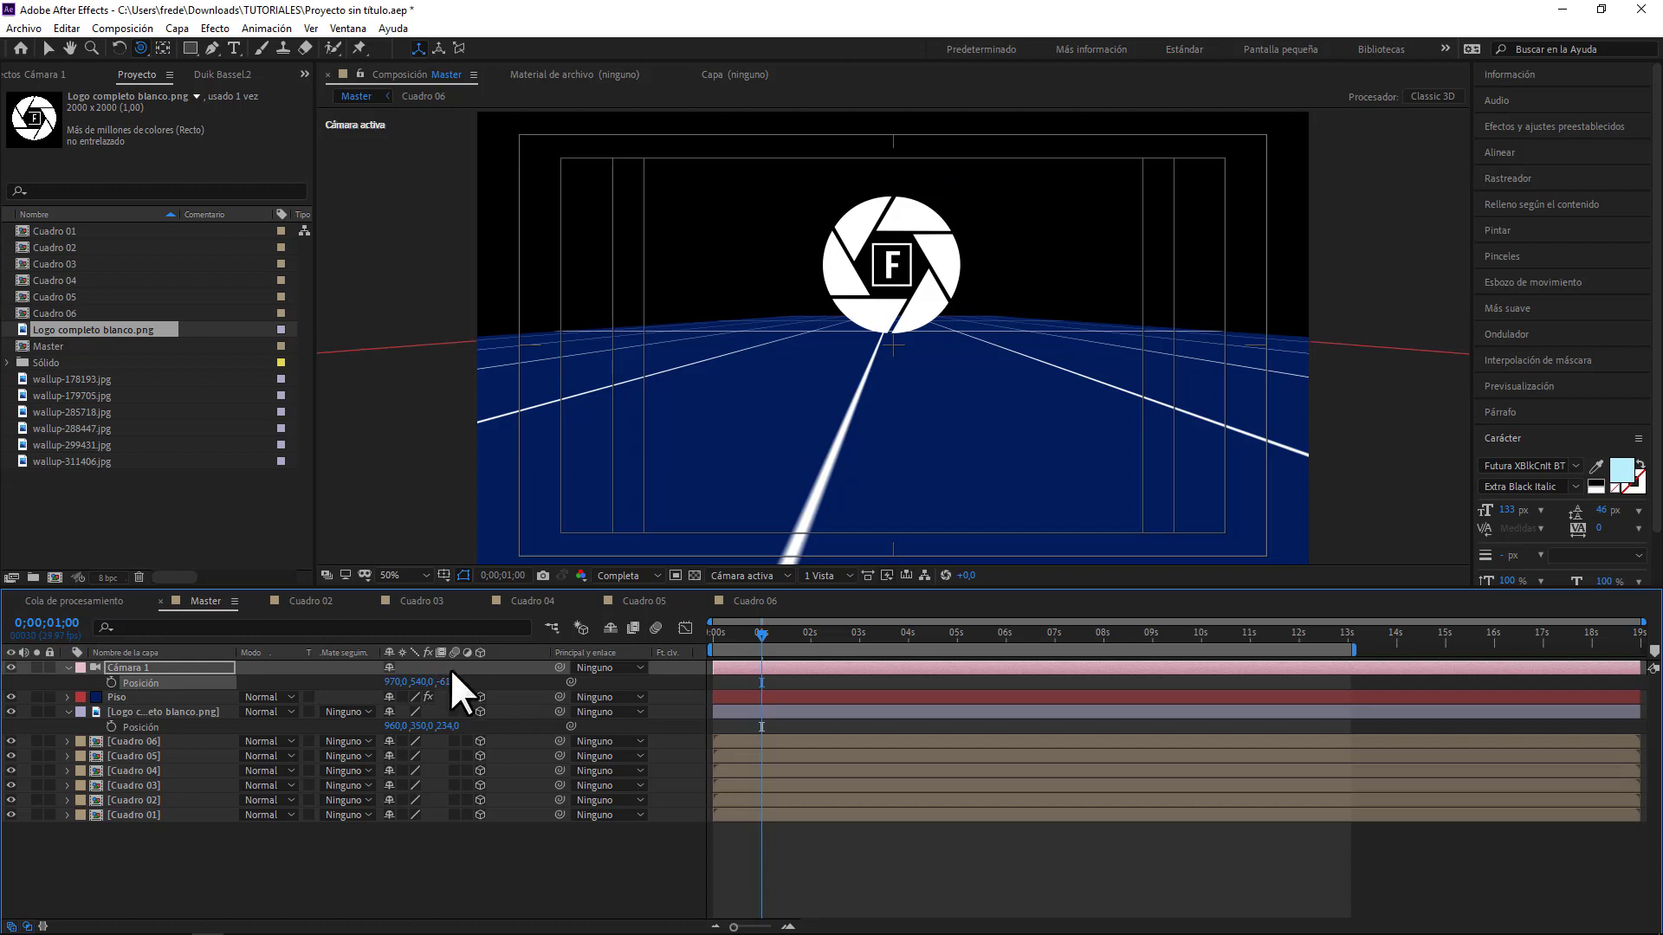
pyautogui.moveTo(450, 667); pyautogui.dragTo(449, 668)
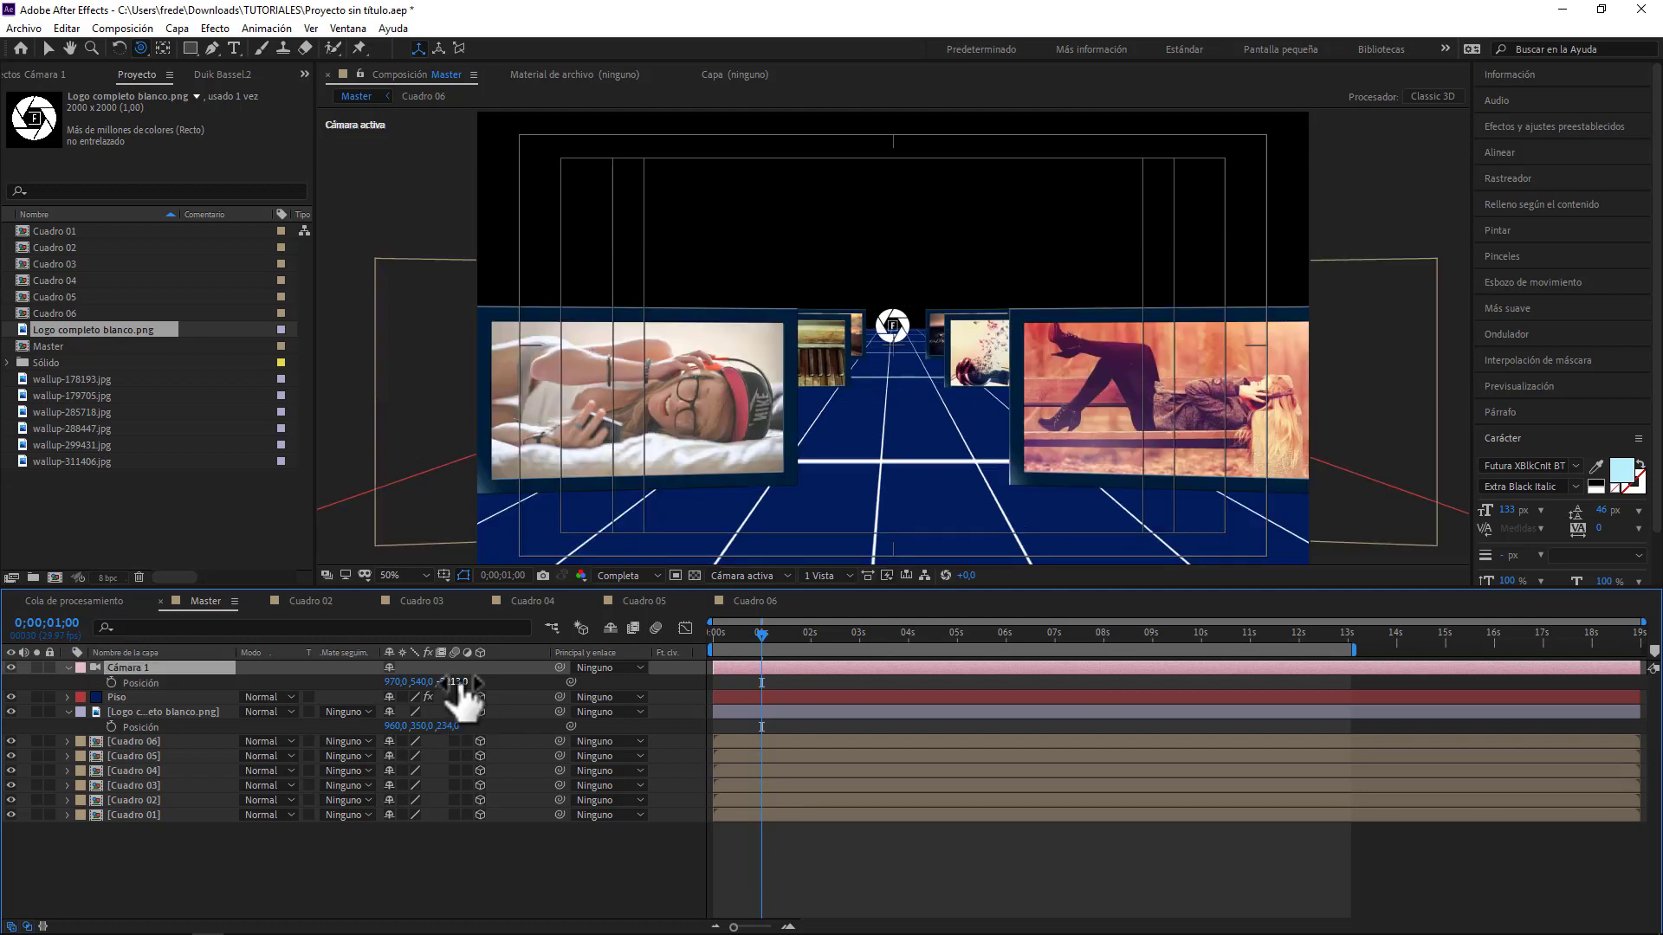
# - Place Cámara 1 at position 991, 540, -3212 in front of the first frames and keyframe its position at 0;00;00;00
pyautogui.moveTo(450, 682); pyautogui.dragTo(402, 683)
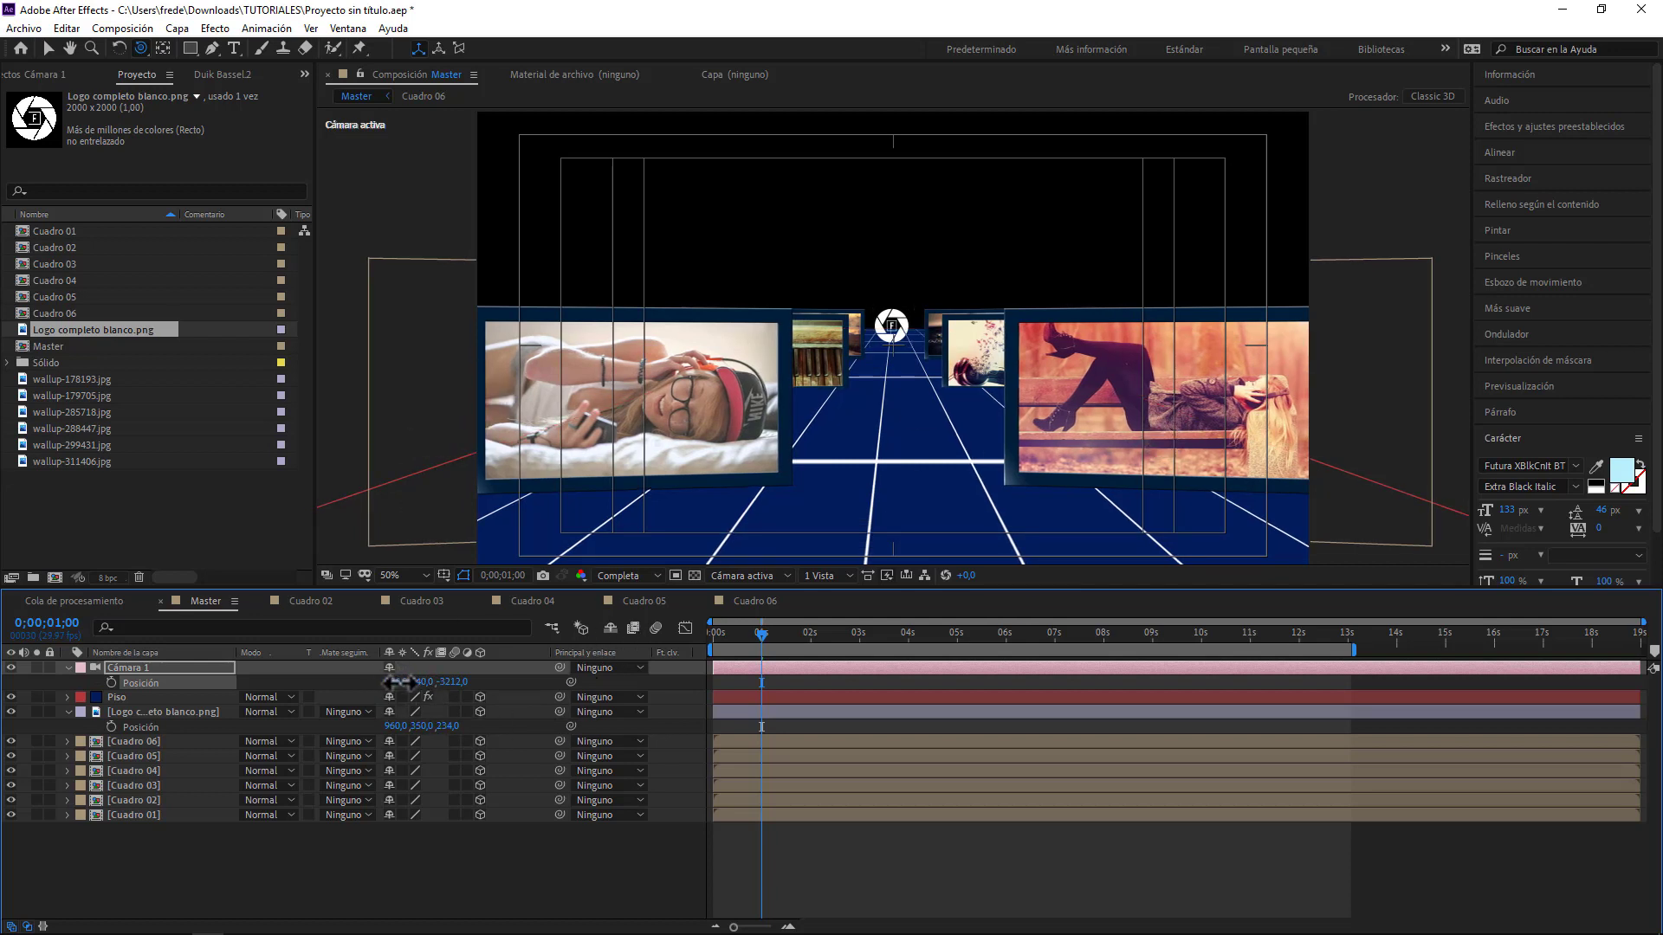
pyautogui.moveTo(399, 682); pyautogui.dragTo(405, 688)
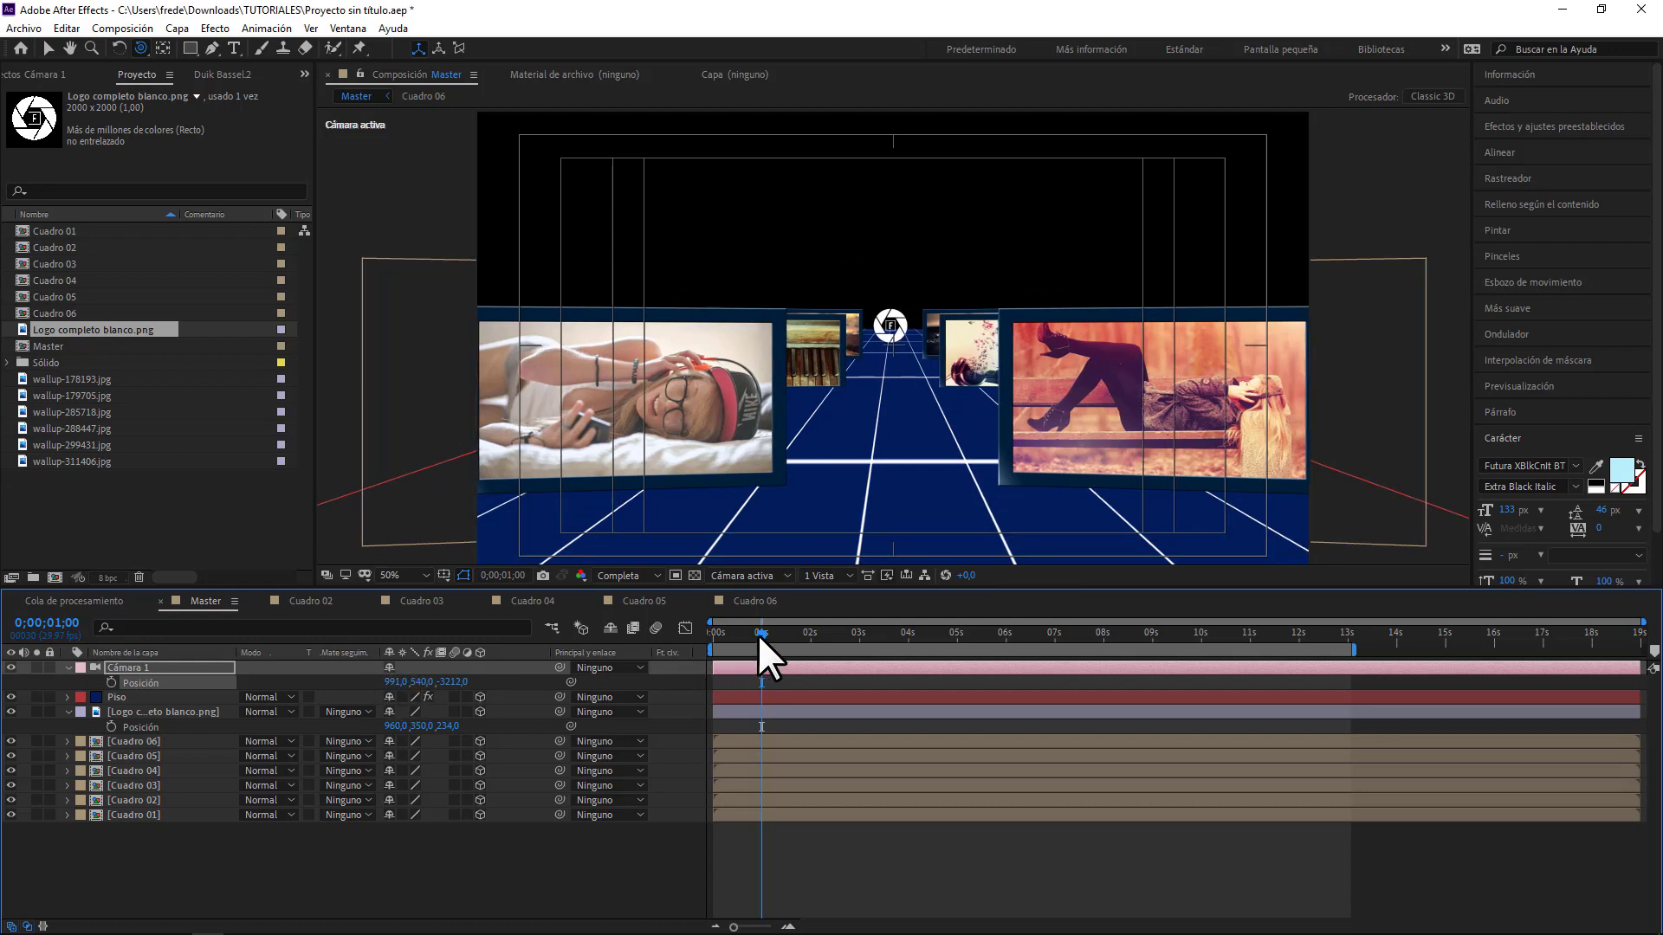
pyautogui.moveTo(757, 634); pyautogui.dragTo(698, 631)
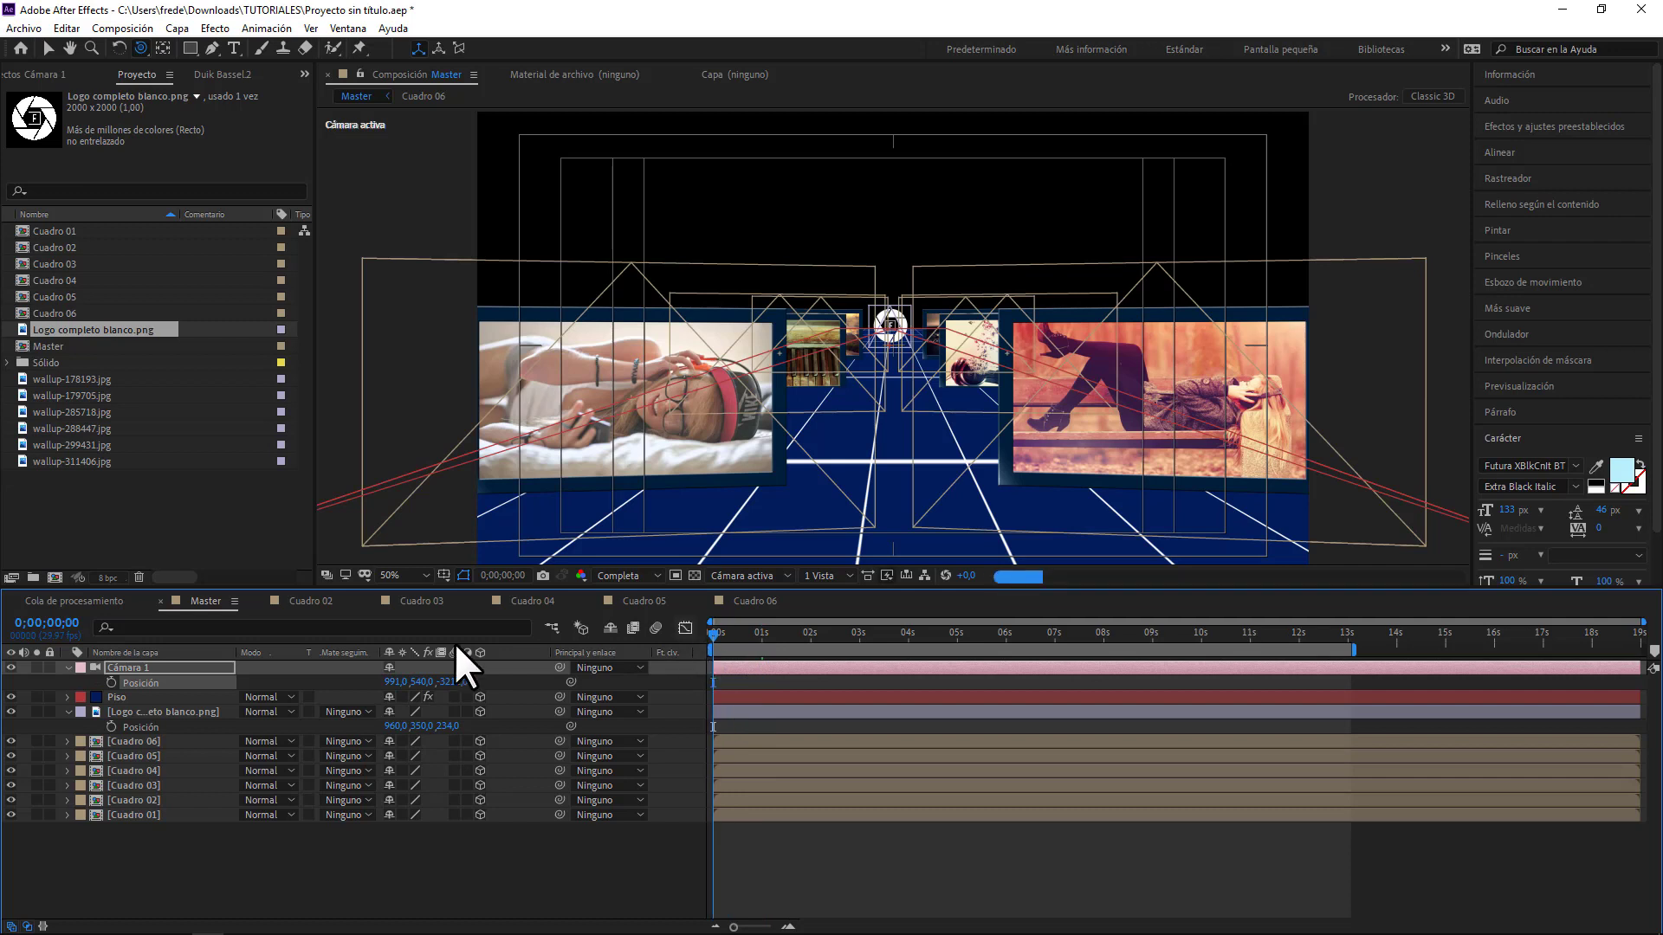
pyautogui.click(112, 683)
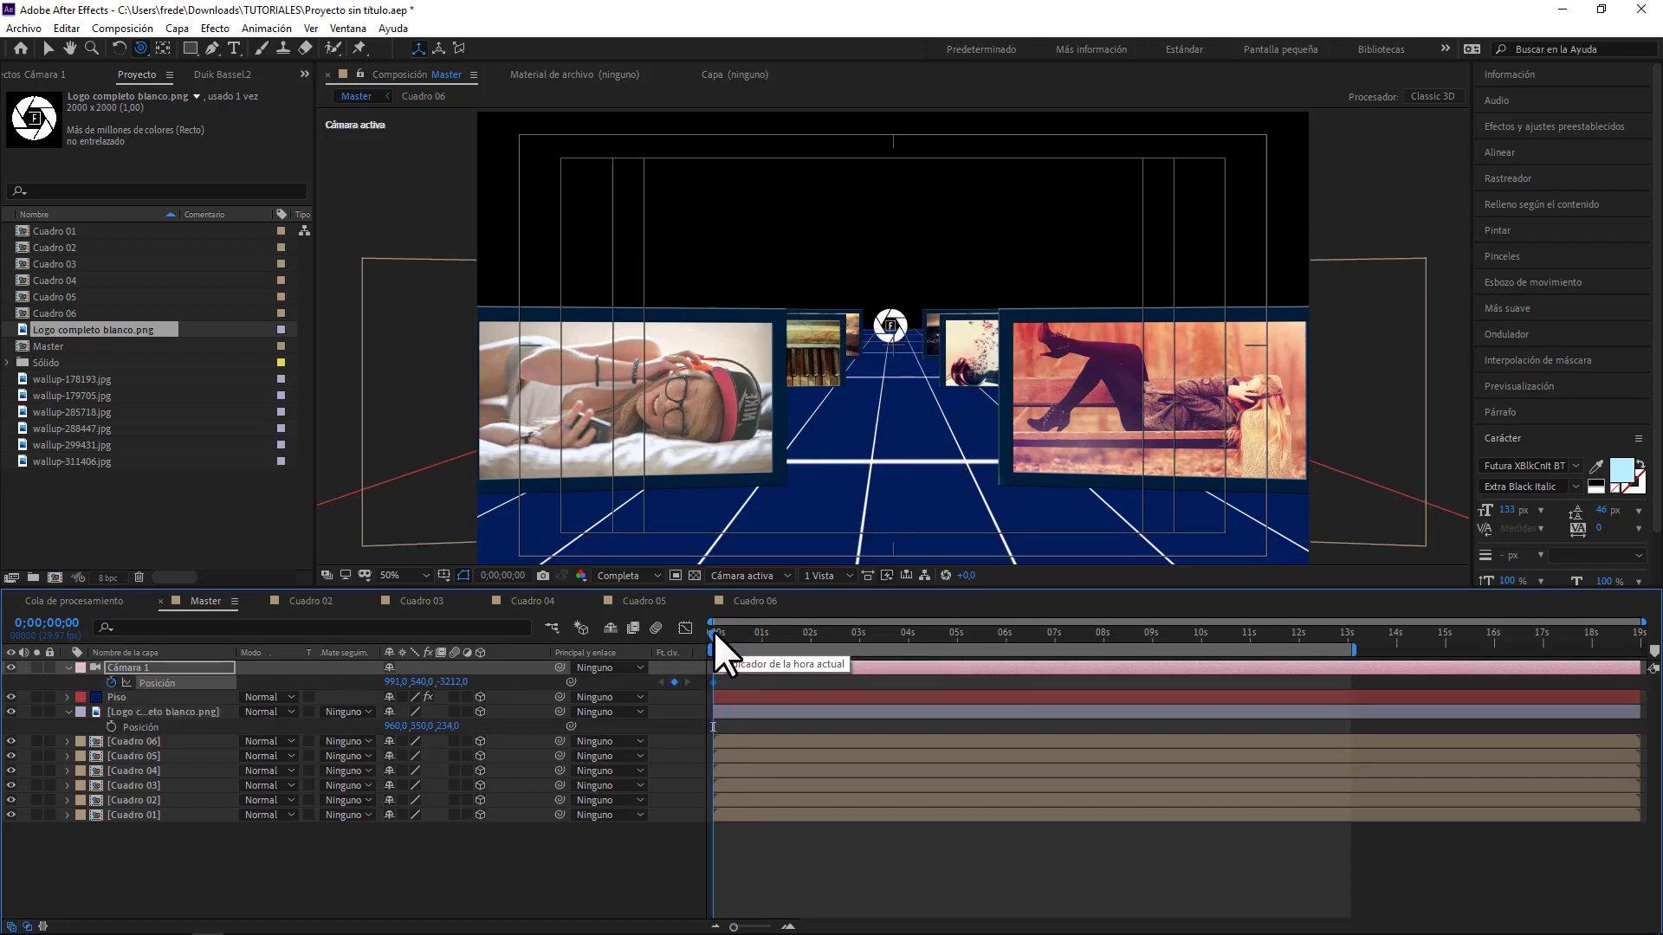
# - At 0;00;08;29, keyframe Cámara 1 at position 965, 348, -250 so the logo sits centred in the view
pyautogui.moveTo(714, 631); pyautogui.dragTo(1152, 632)
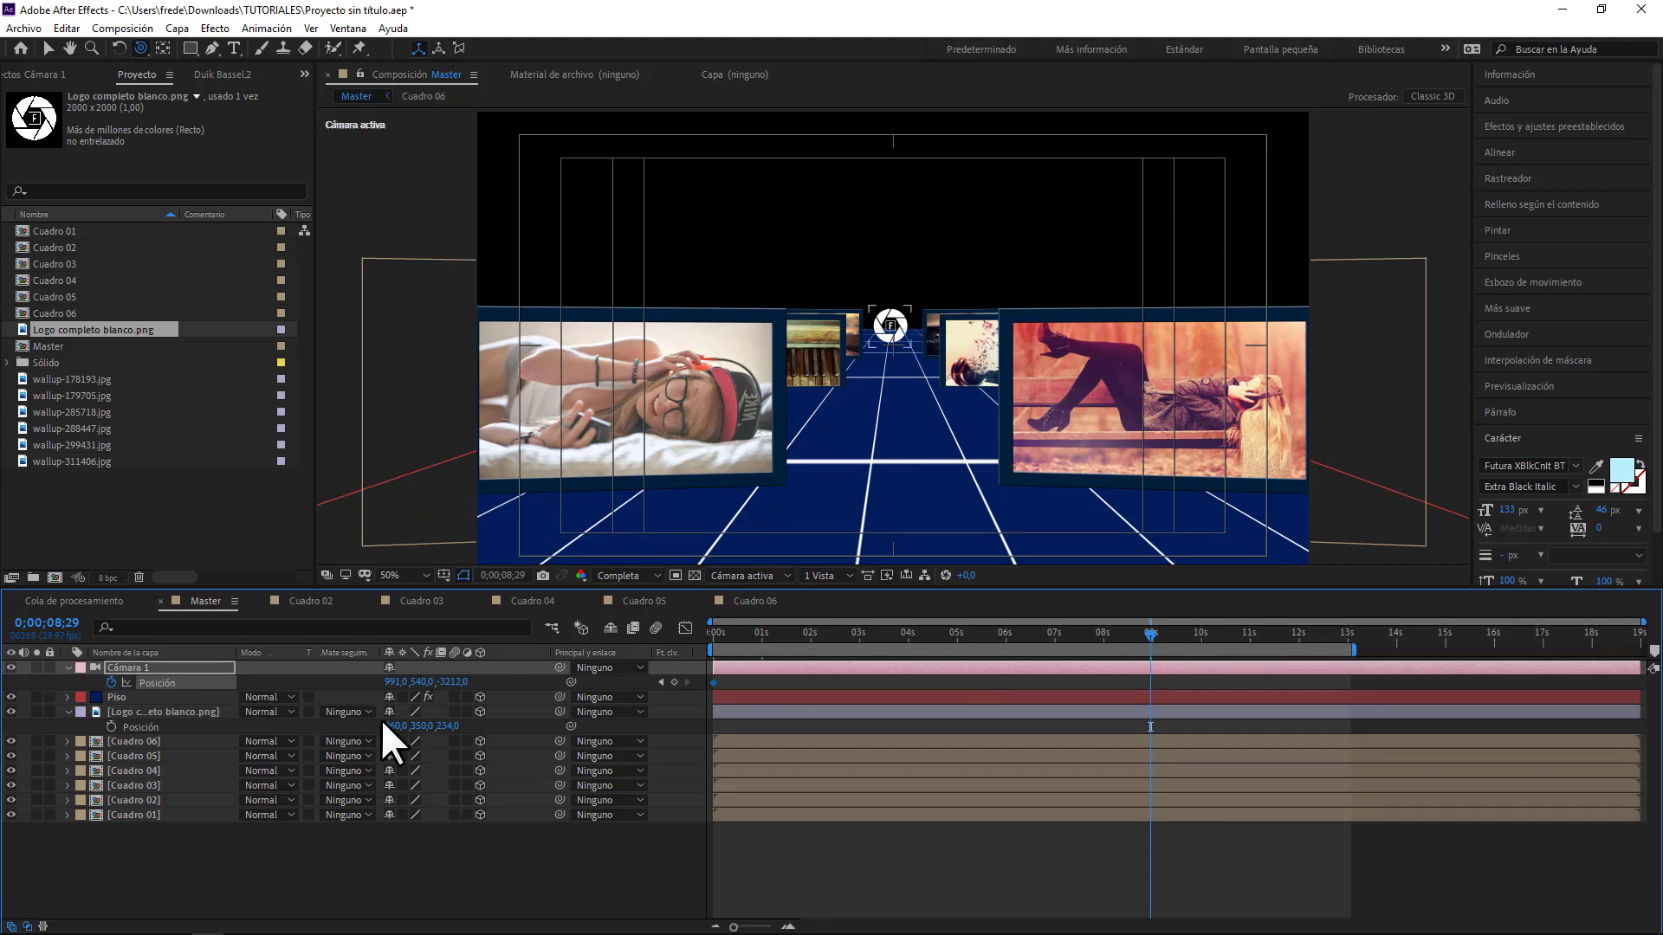
pyautogui.moveTo(457, 682); pyautogui.dragTo(1662, 668)
pyautogui.moveTo(451, 682); pyautogui.dragTo(1589, 526)
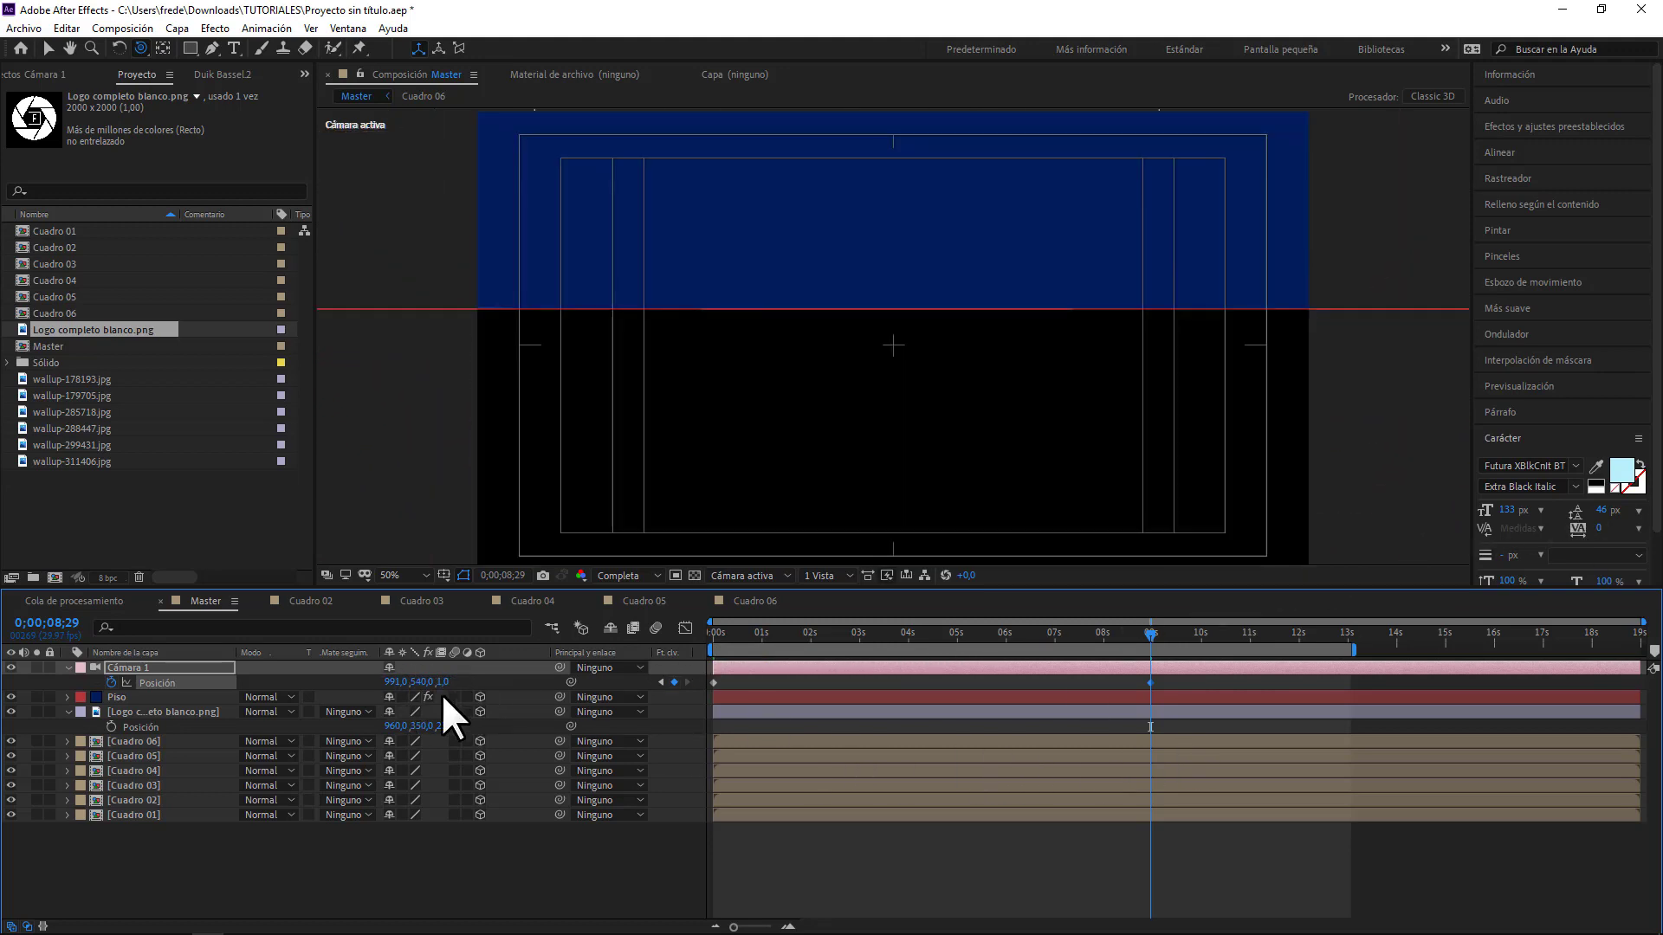
pyautogui.moveTo(440, 682); pyautogui.dragTo(368, 682)
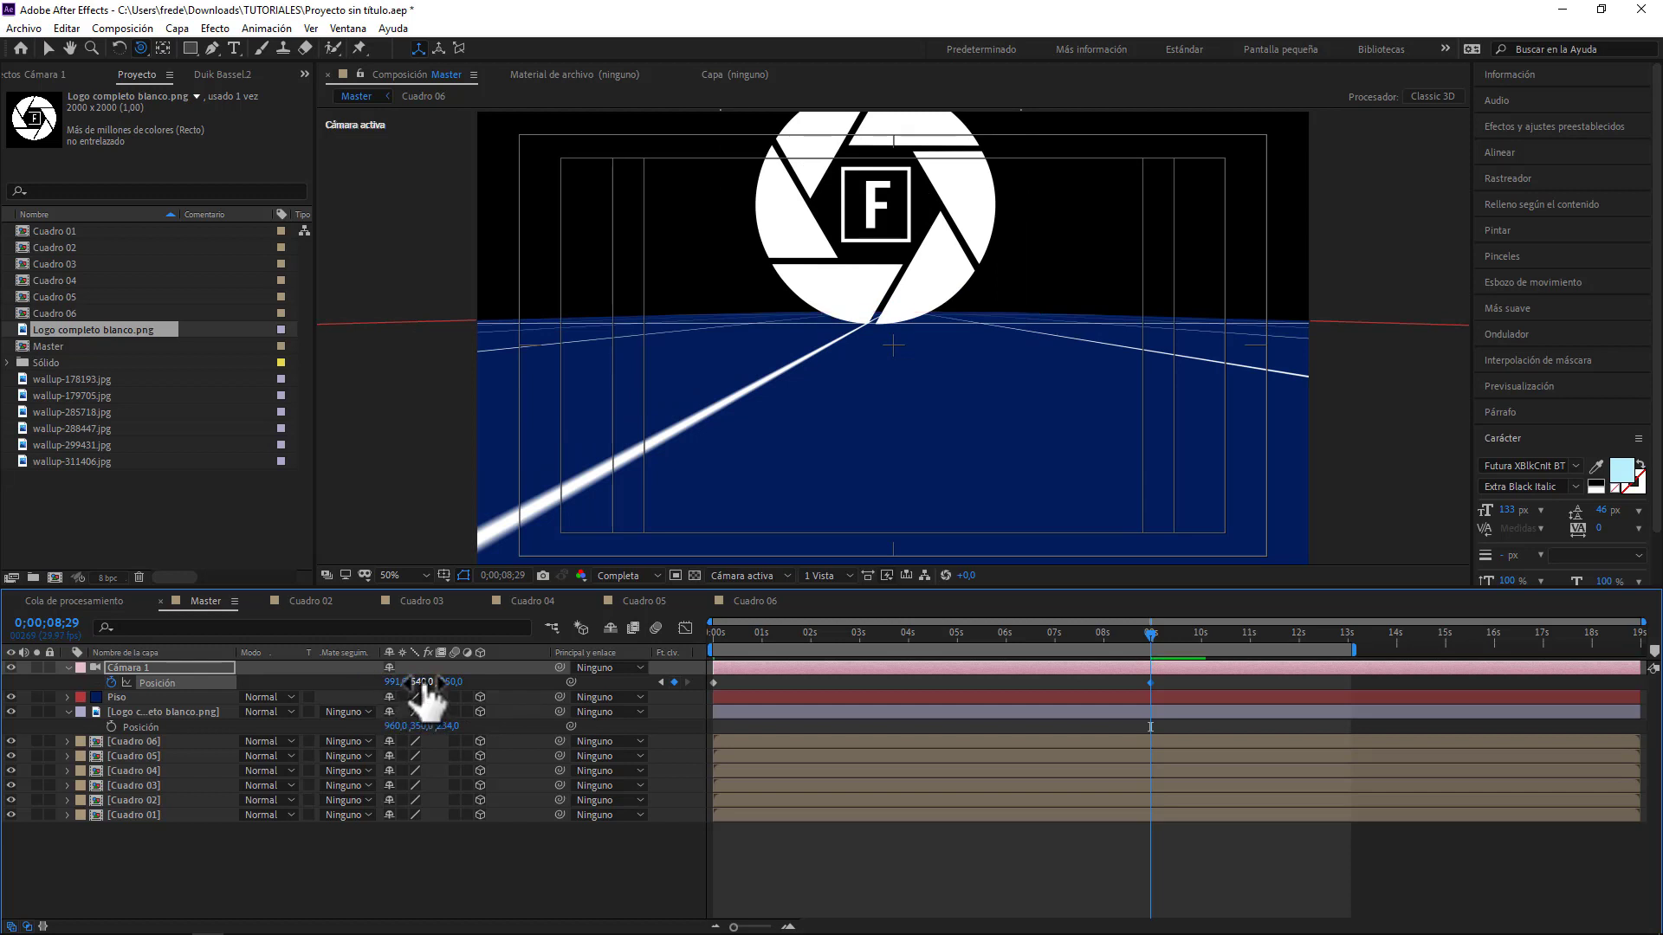
pyautogui.moveTo(423, 682); pyautogui.dragTo(234, 697)
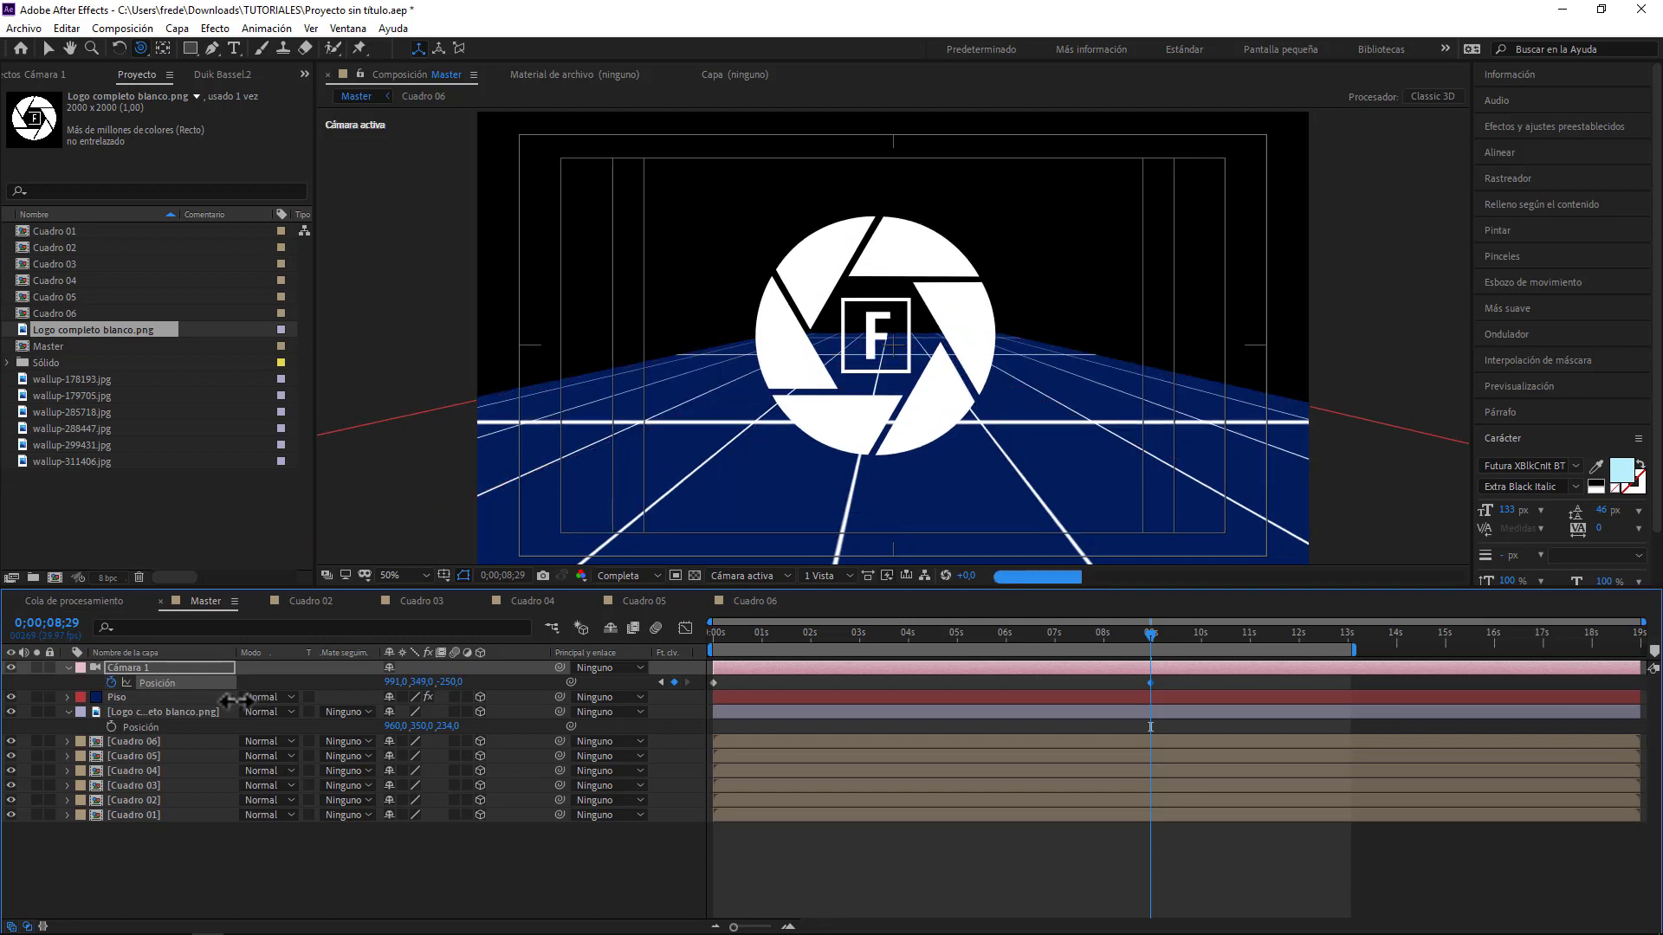
pyautogui.click(443, 576)
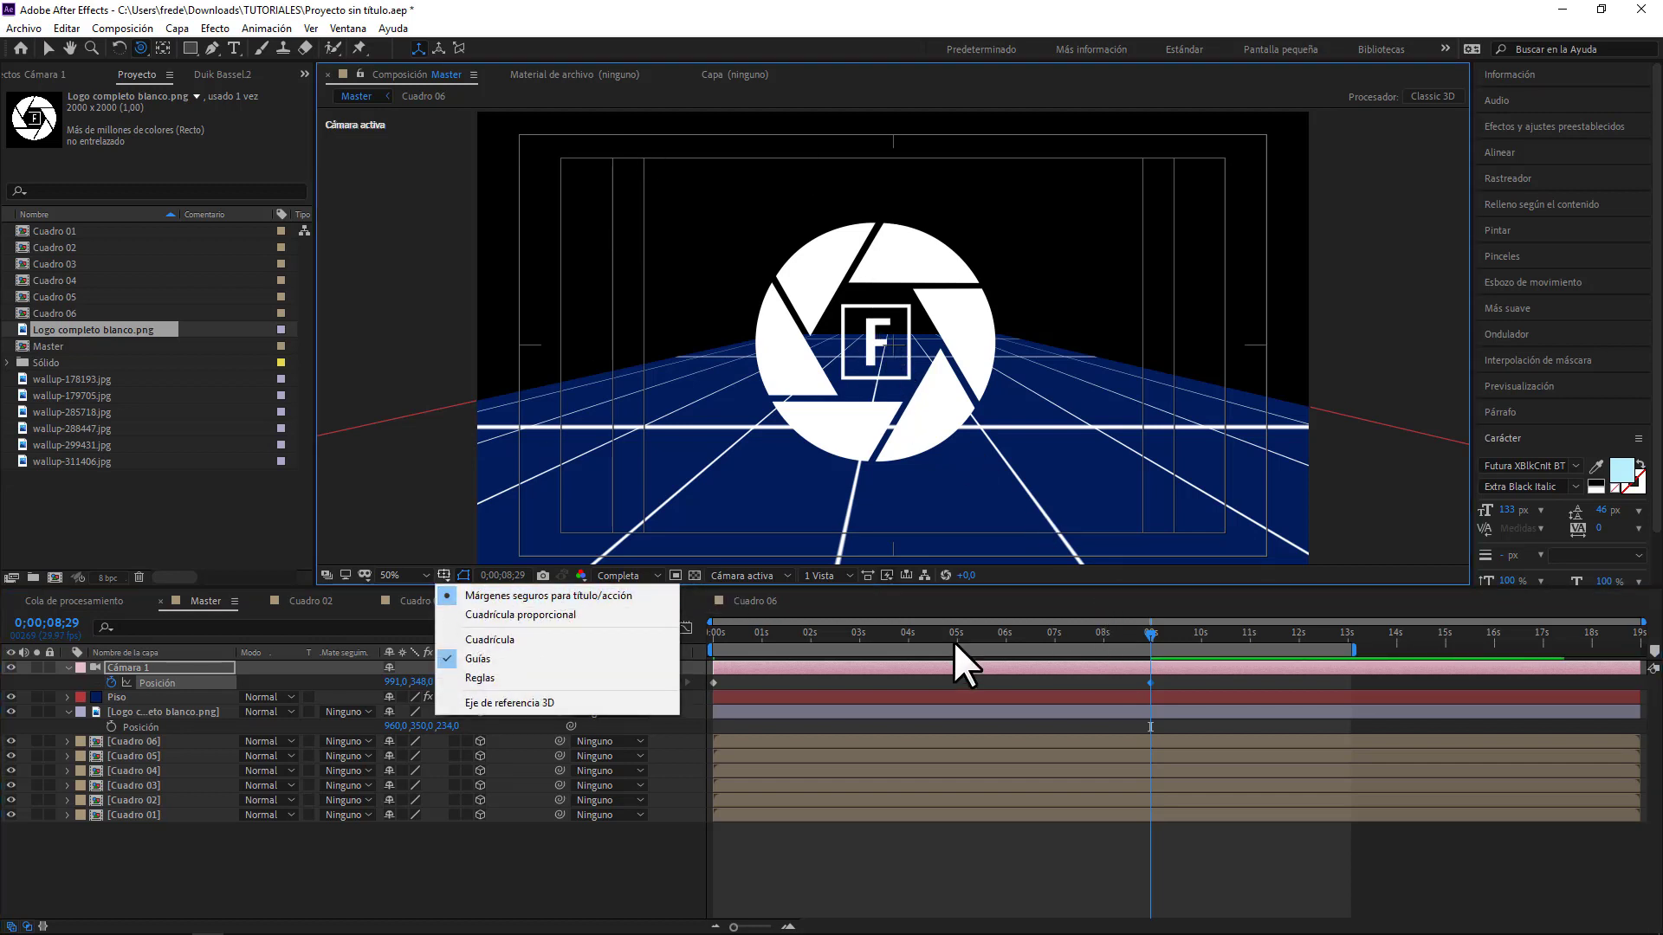
pyautogui.click(273, 863)
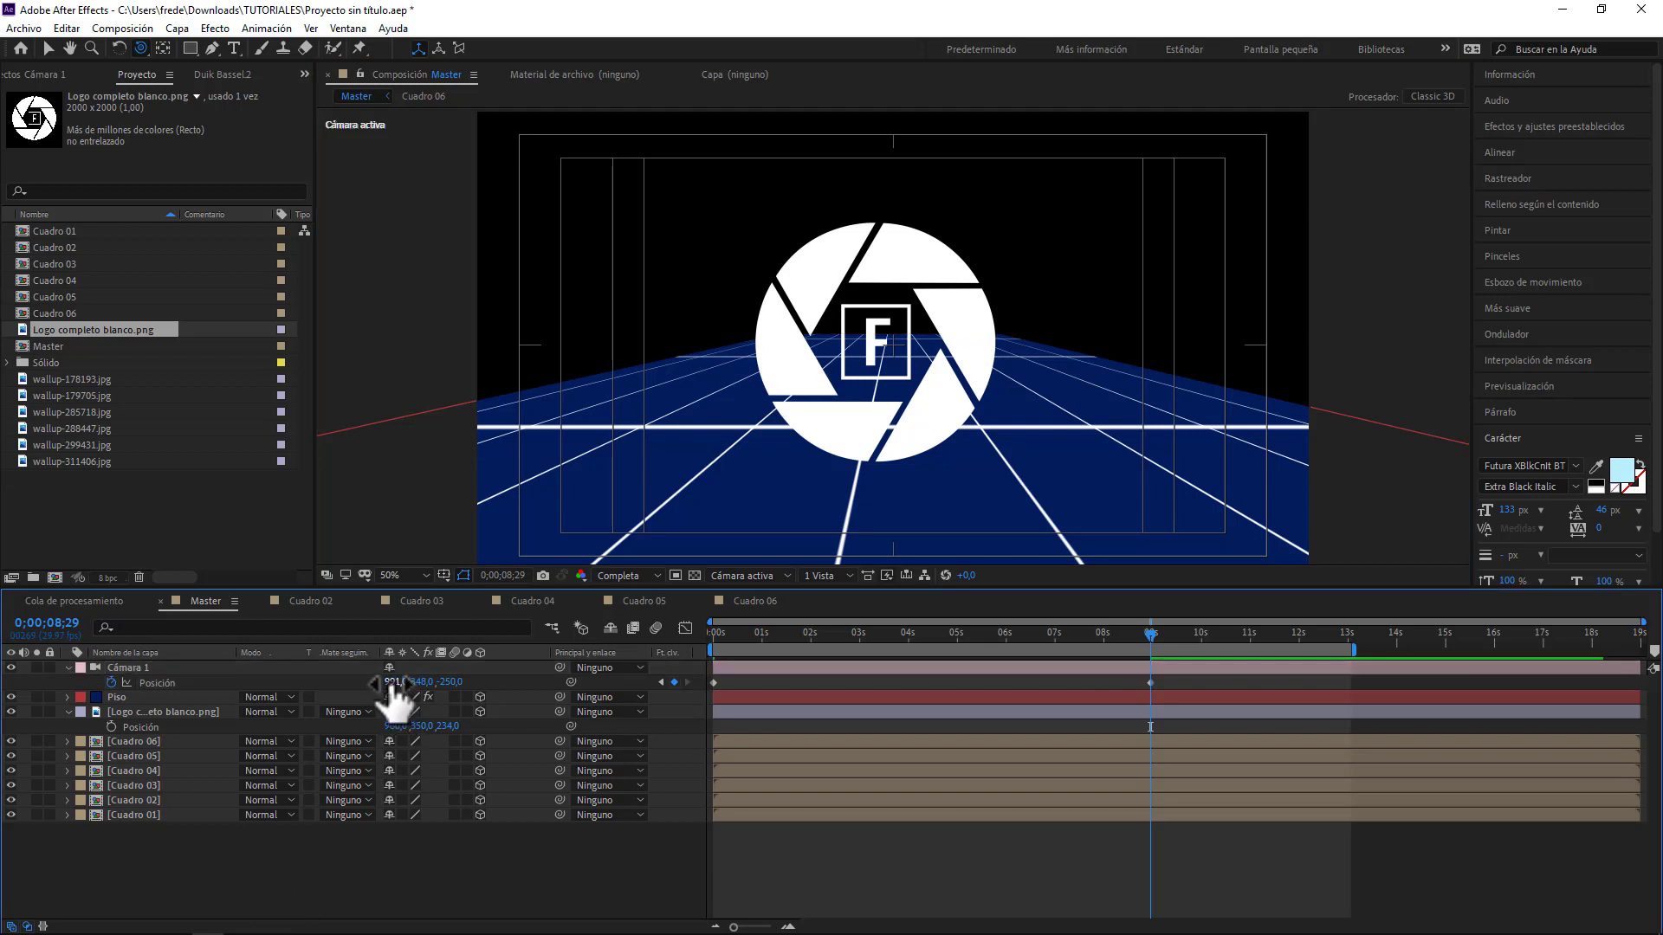
pyautogui.moveTo(392, 684); pyautogui.dragTo(360, 681)
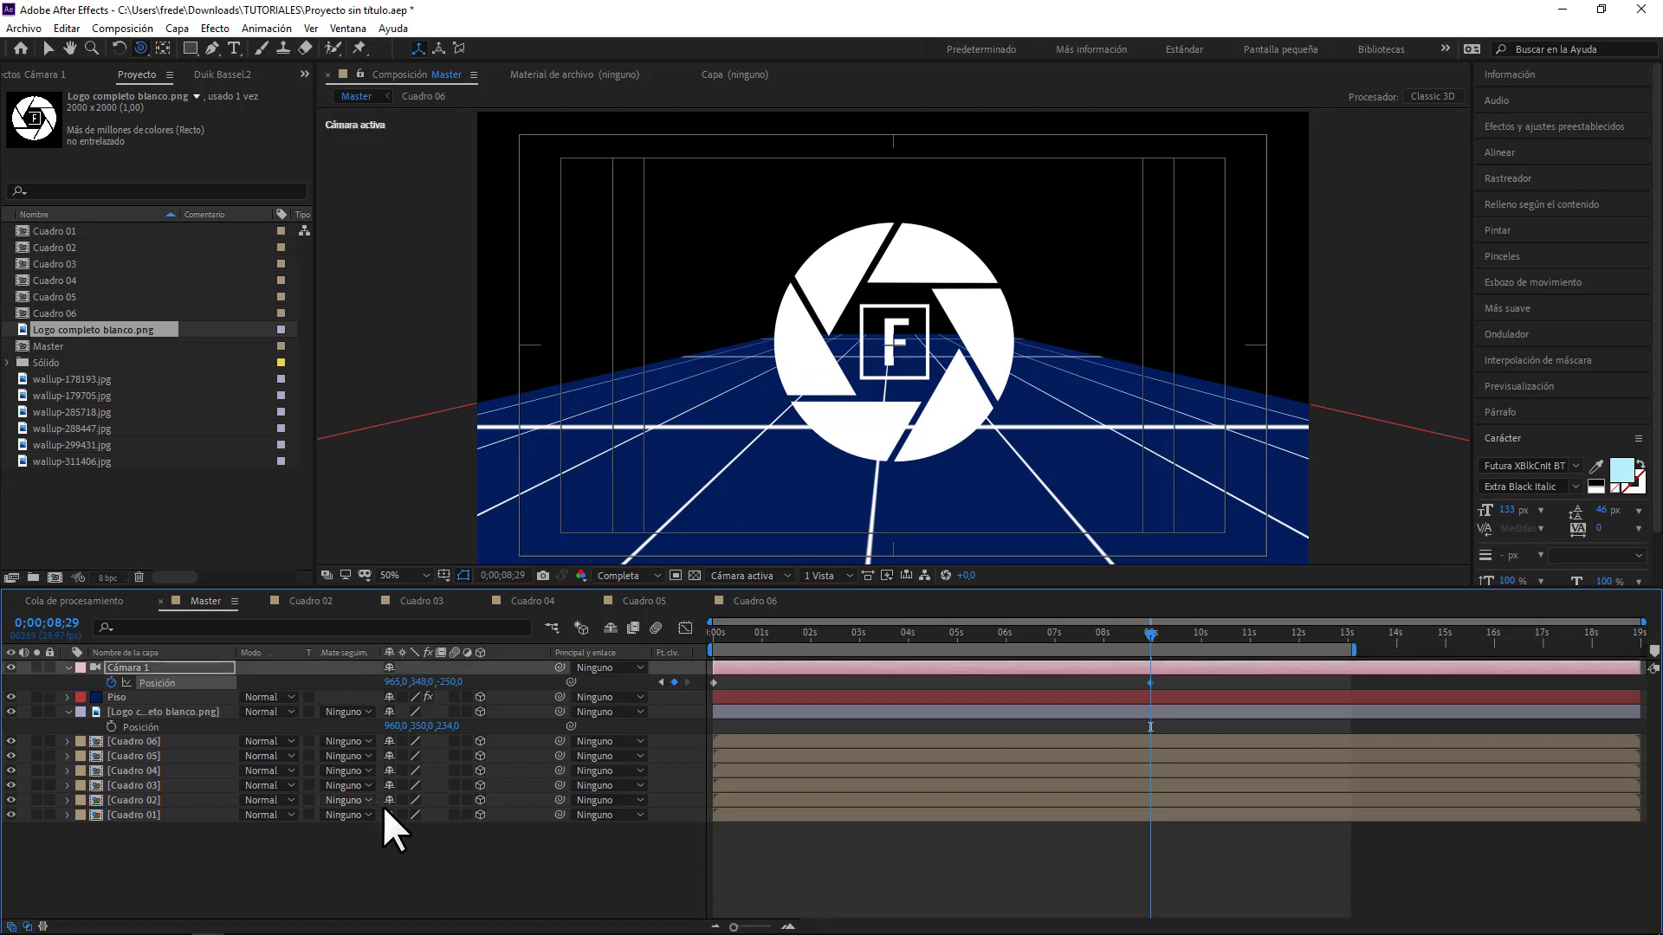
pyautogui.click(511, 866)
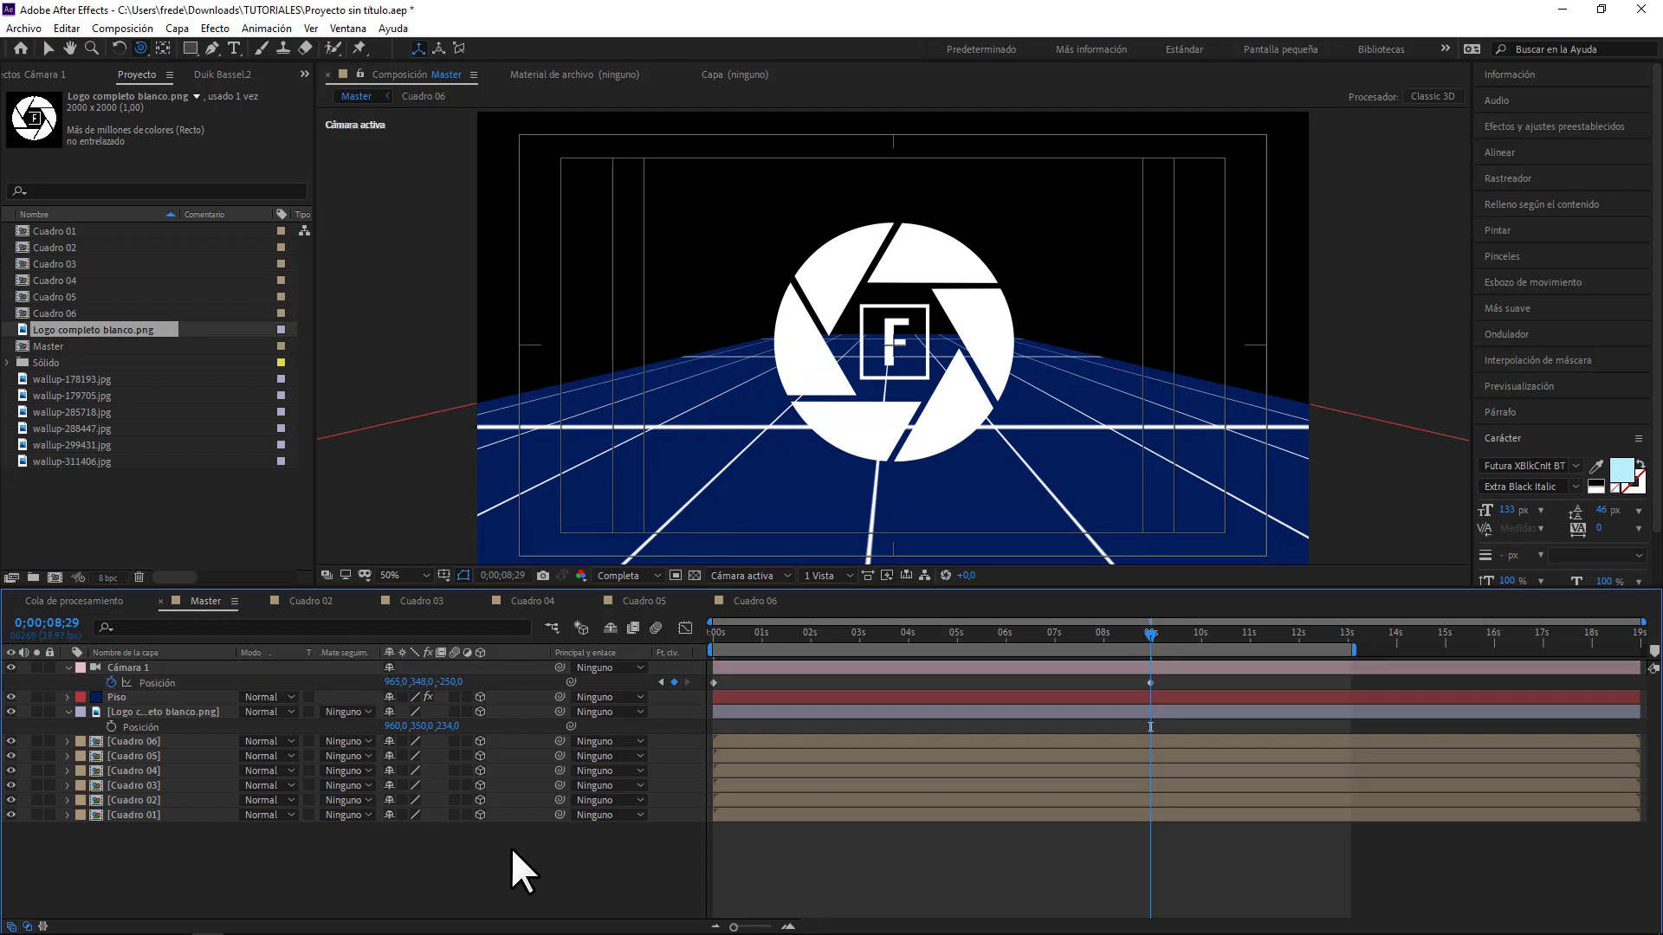
# - Check the camera's travel in Vista personalizada 1, and return to the Cámara activa view at 0;00;00;00
pyautogui.moveTo(1147, 639); pyautogui.dragTo(762, 641)
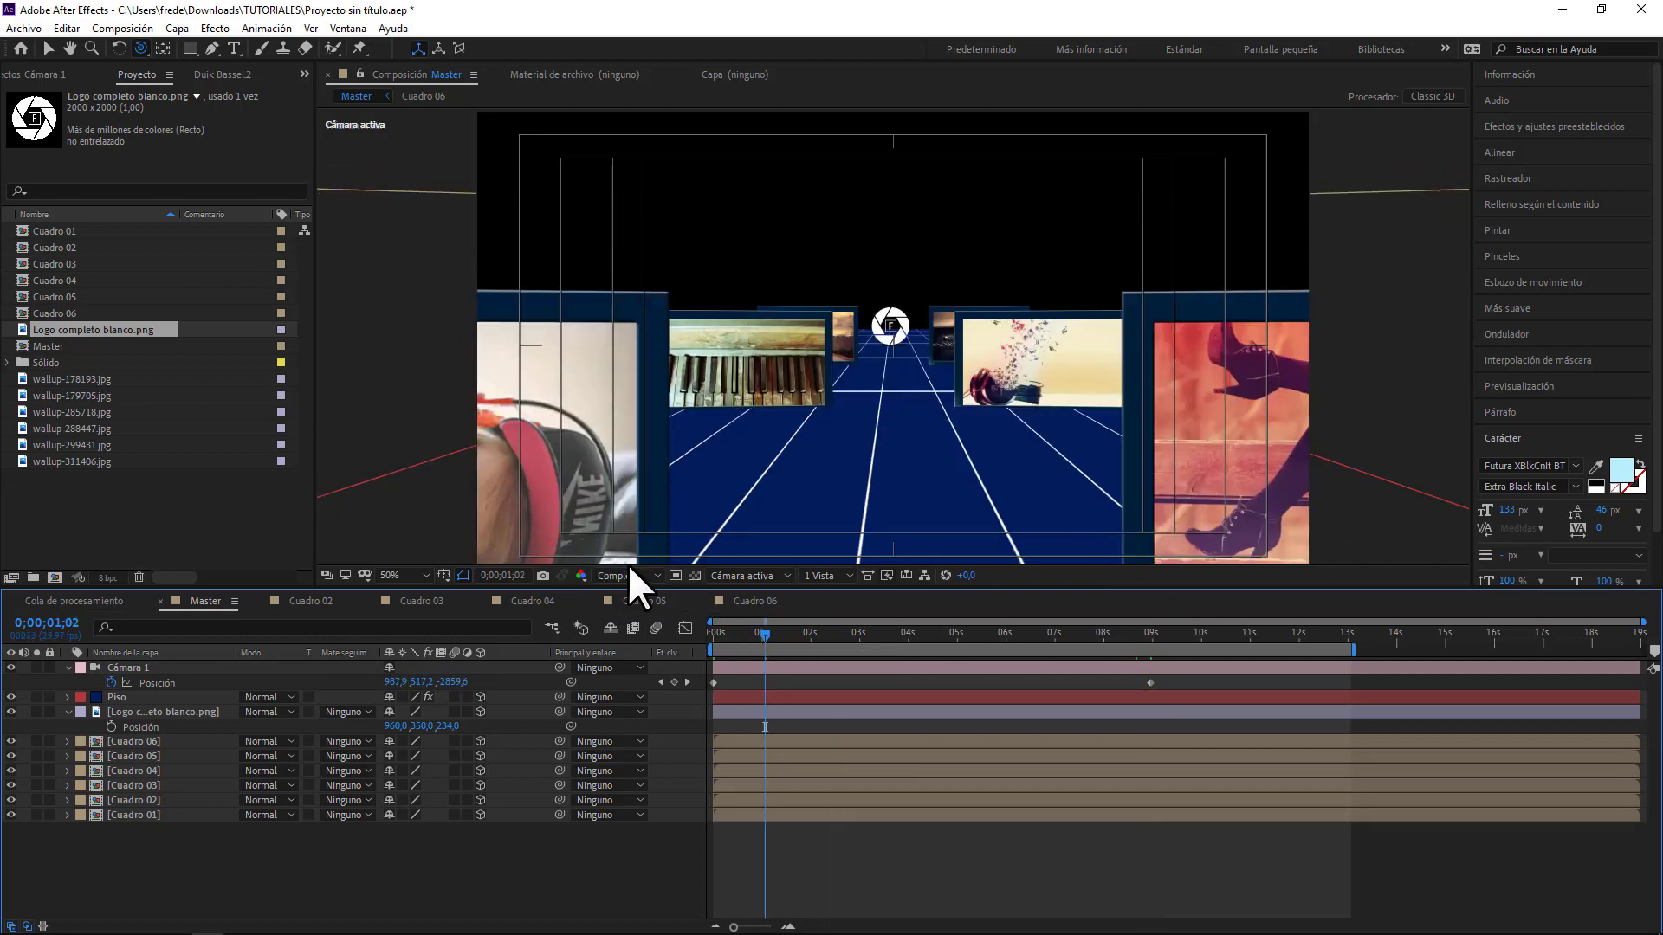
pyautogui.click(772, 575)
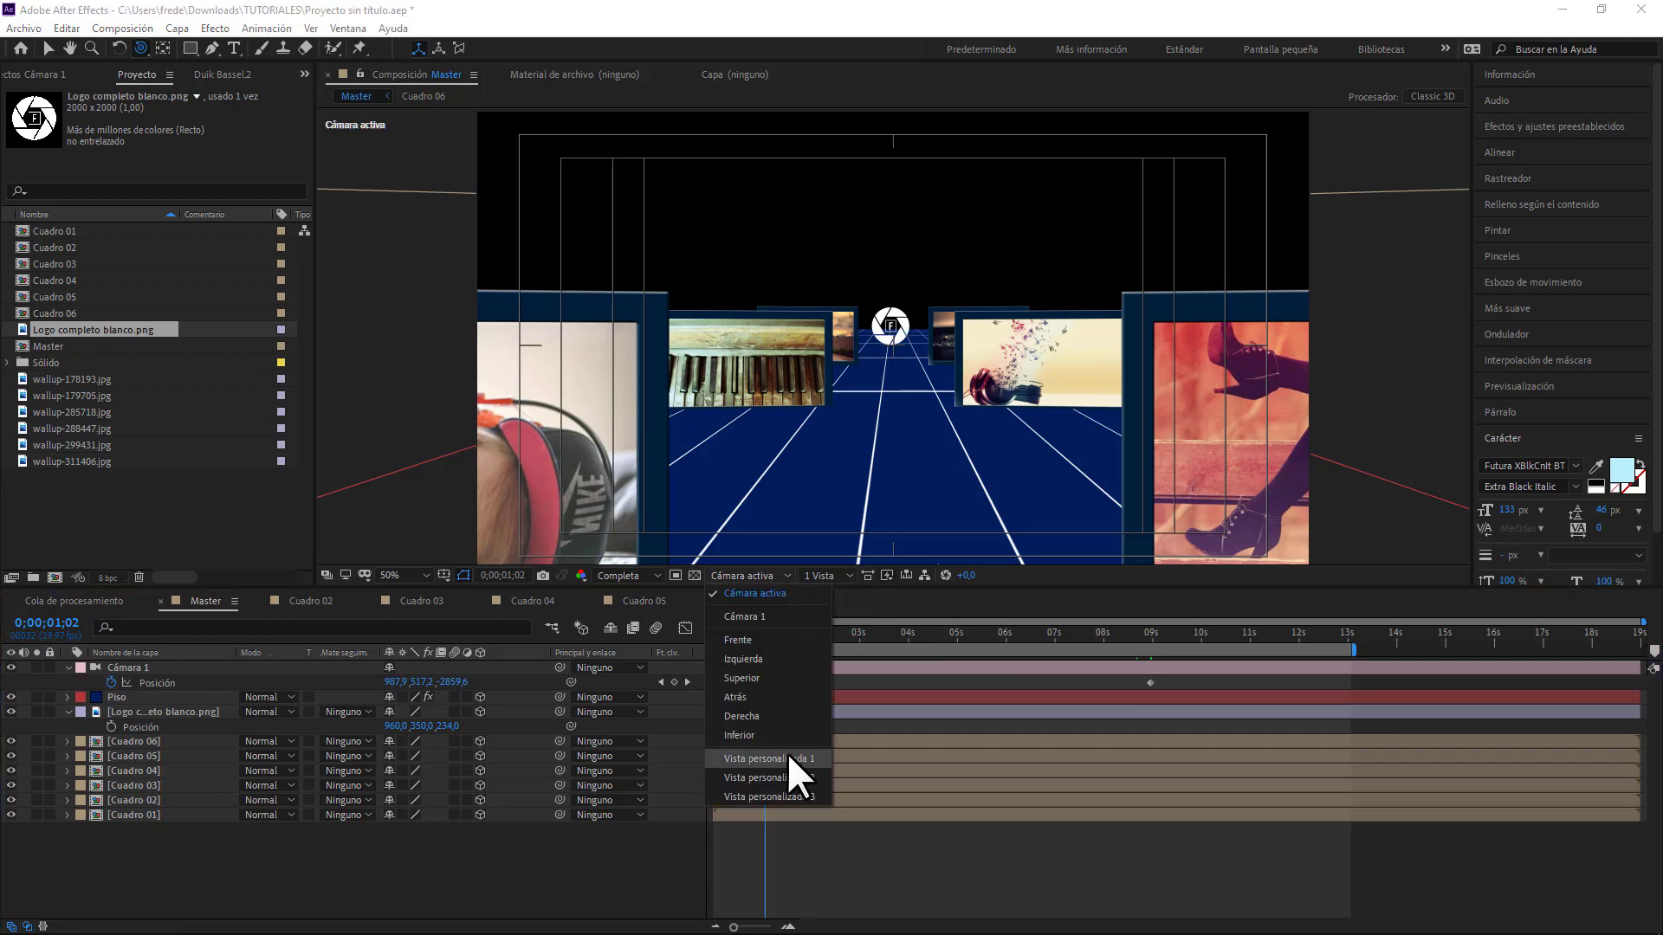
pyautogui.click(787, 754)
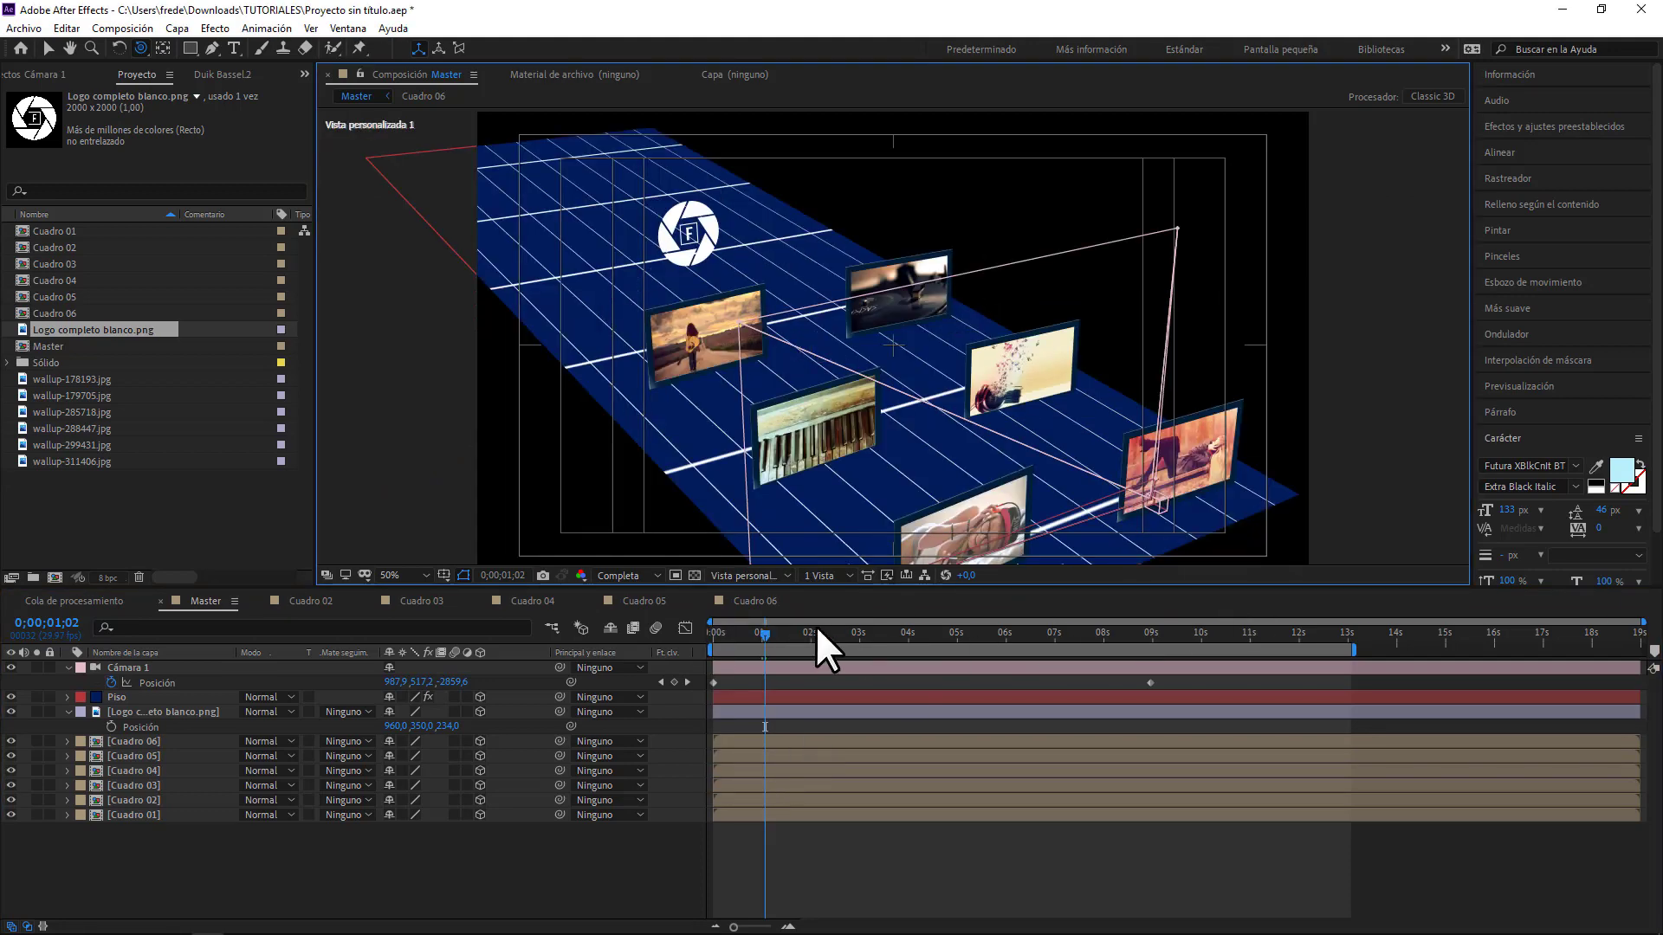
pyautogui.moveTo(763, 631); pyautogui.dragTo(706, 639)
pyautogui.press('F12')
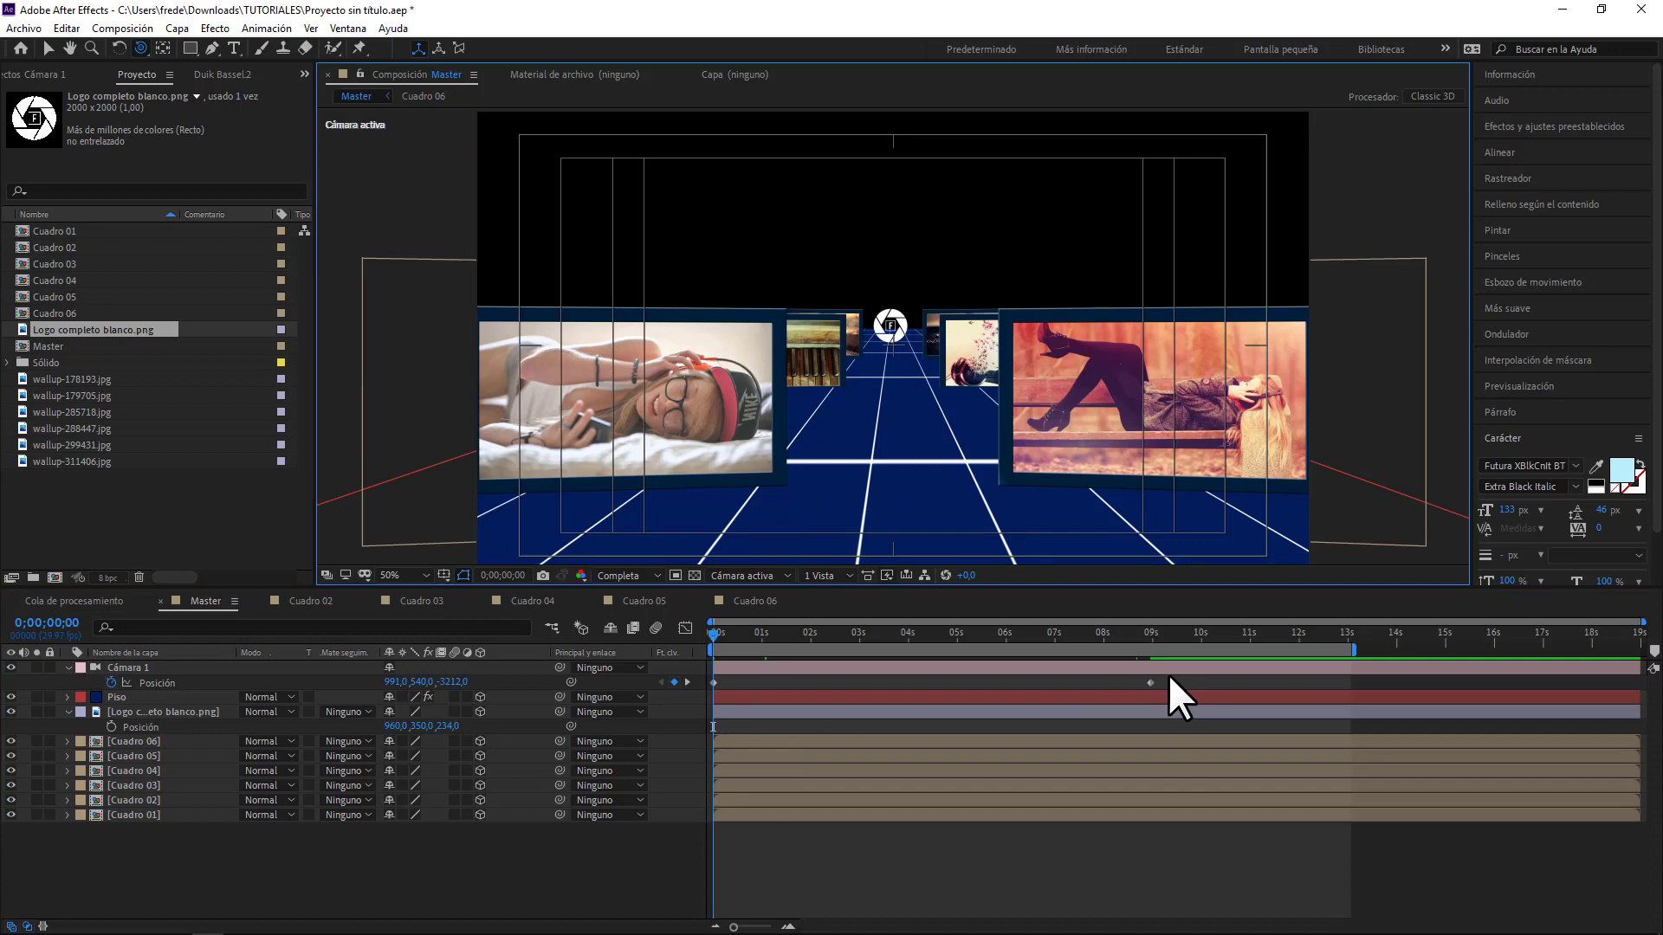
# - Apply Easy Ease to both Cámara 1 position keyframes and extend the final keyframe's incoming handle in the speed graph to about 5.5 seconds
pyautogui.moveTo(1169, 675); pyautogui.dragTo(695, 689)
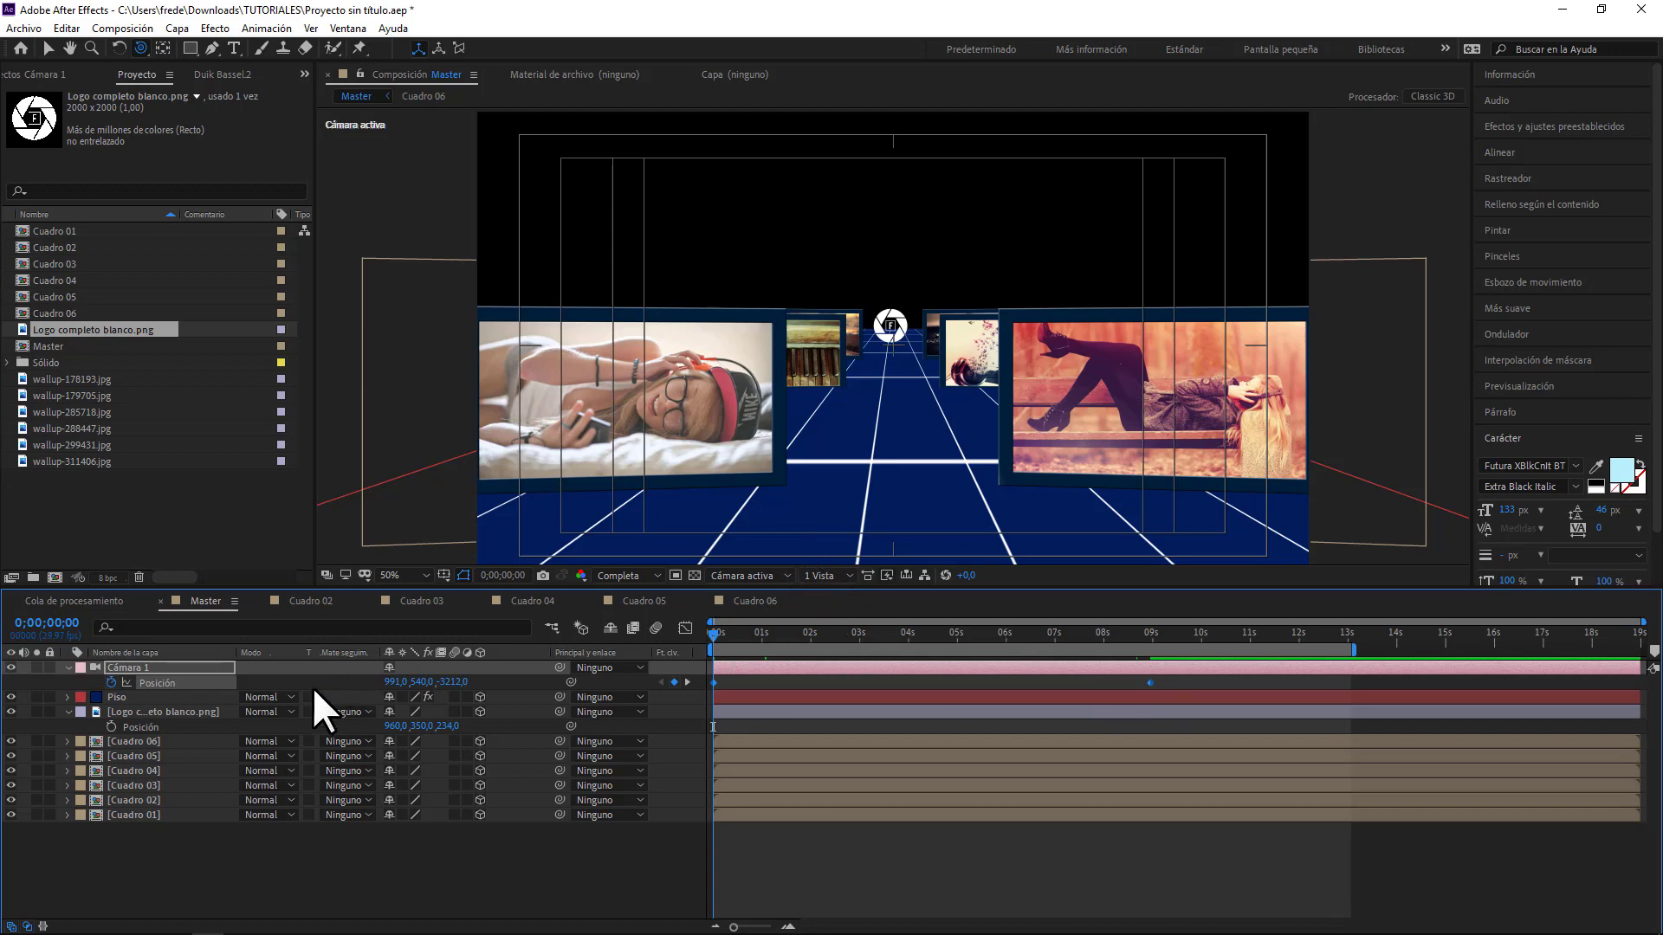
pyautogui.click(815, 866)
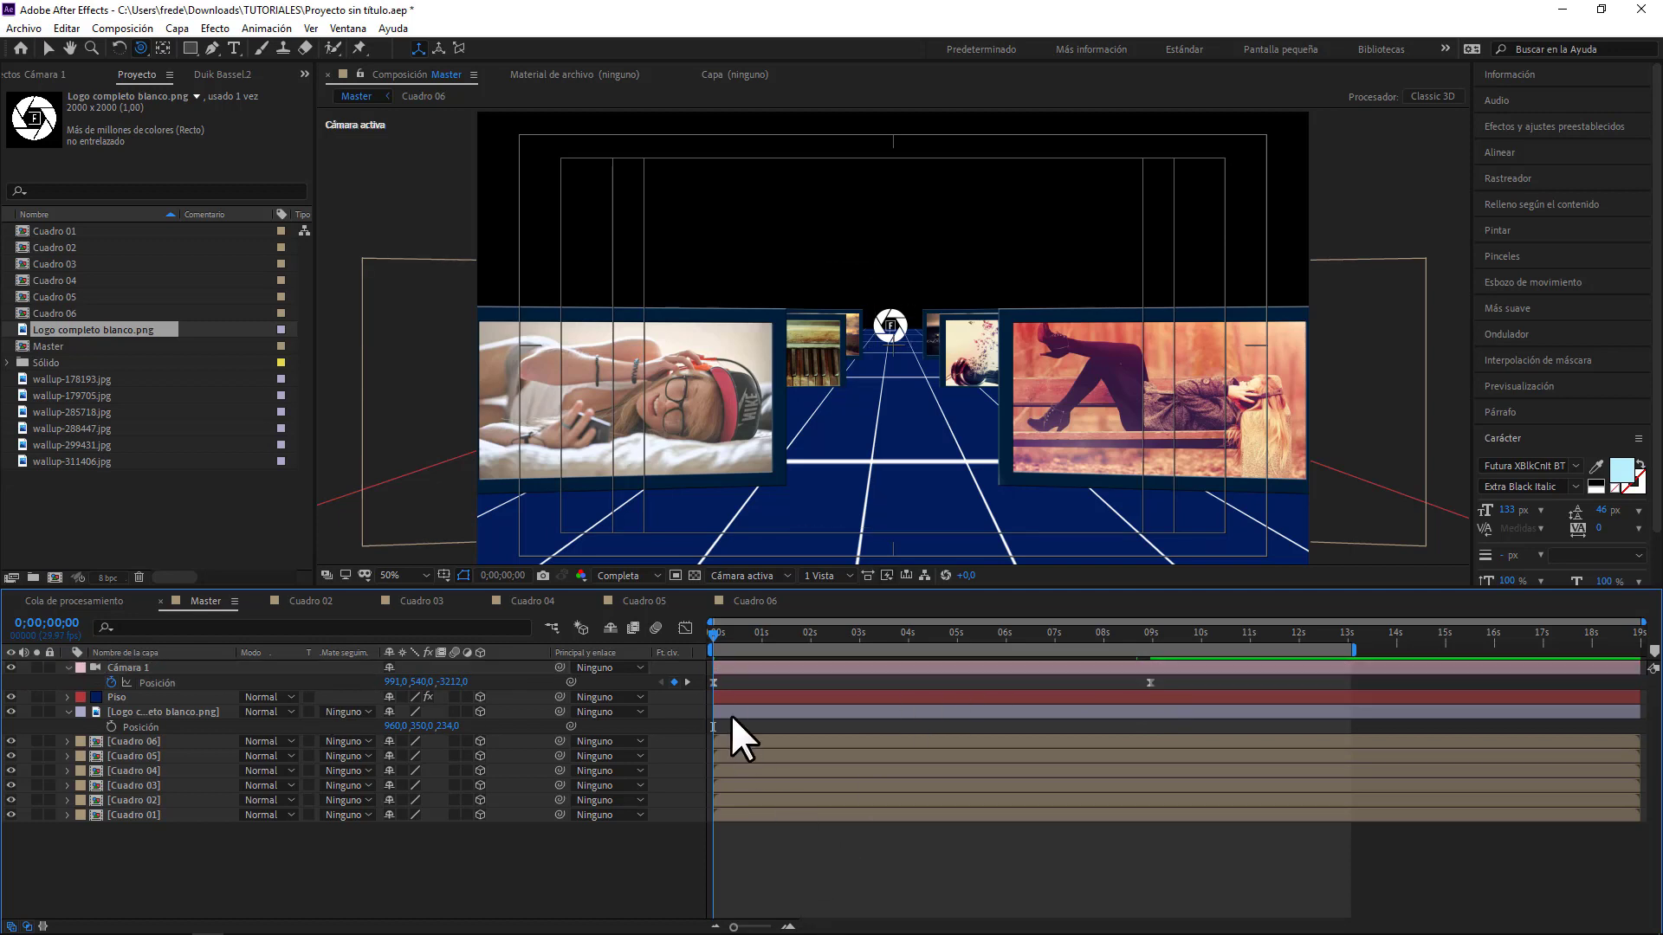
pyautogui.click(1150, 682)
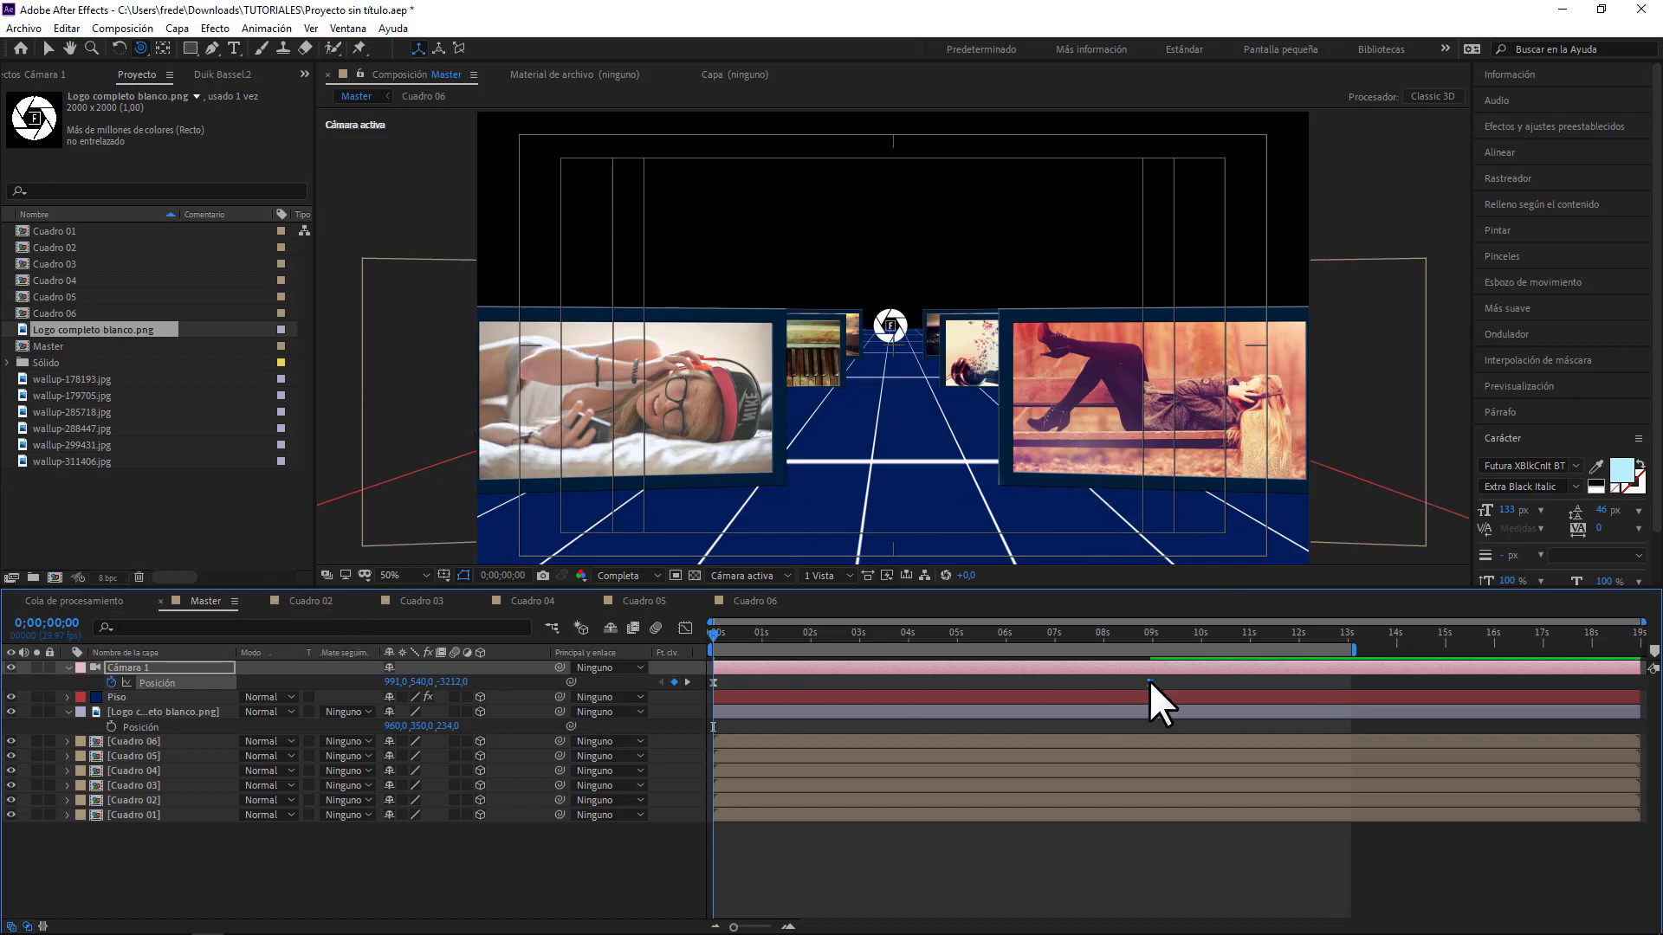
pyautogui.click(684, 628)
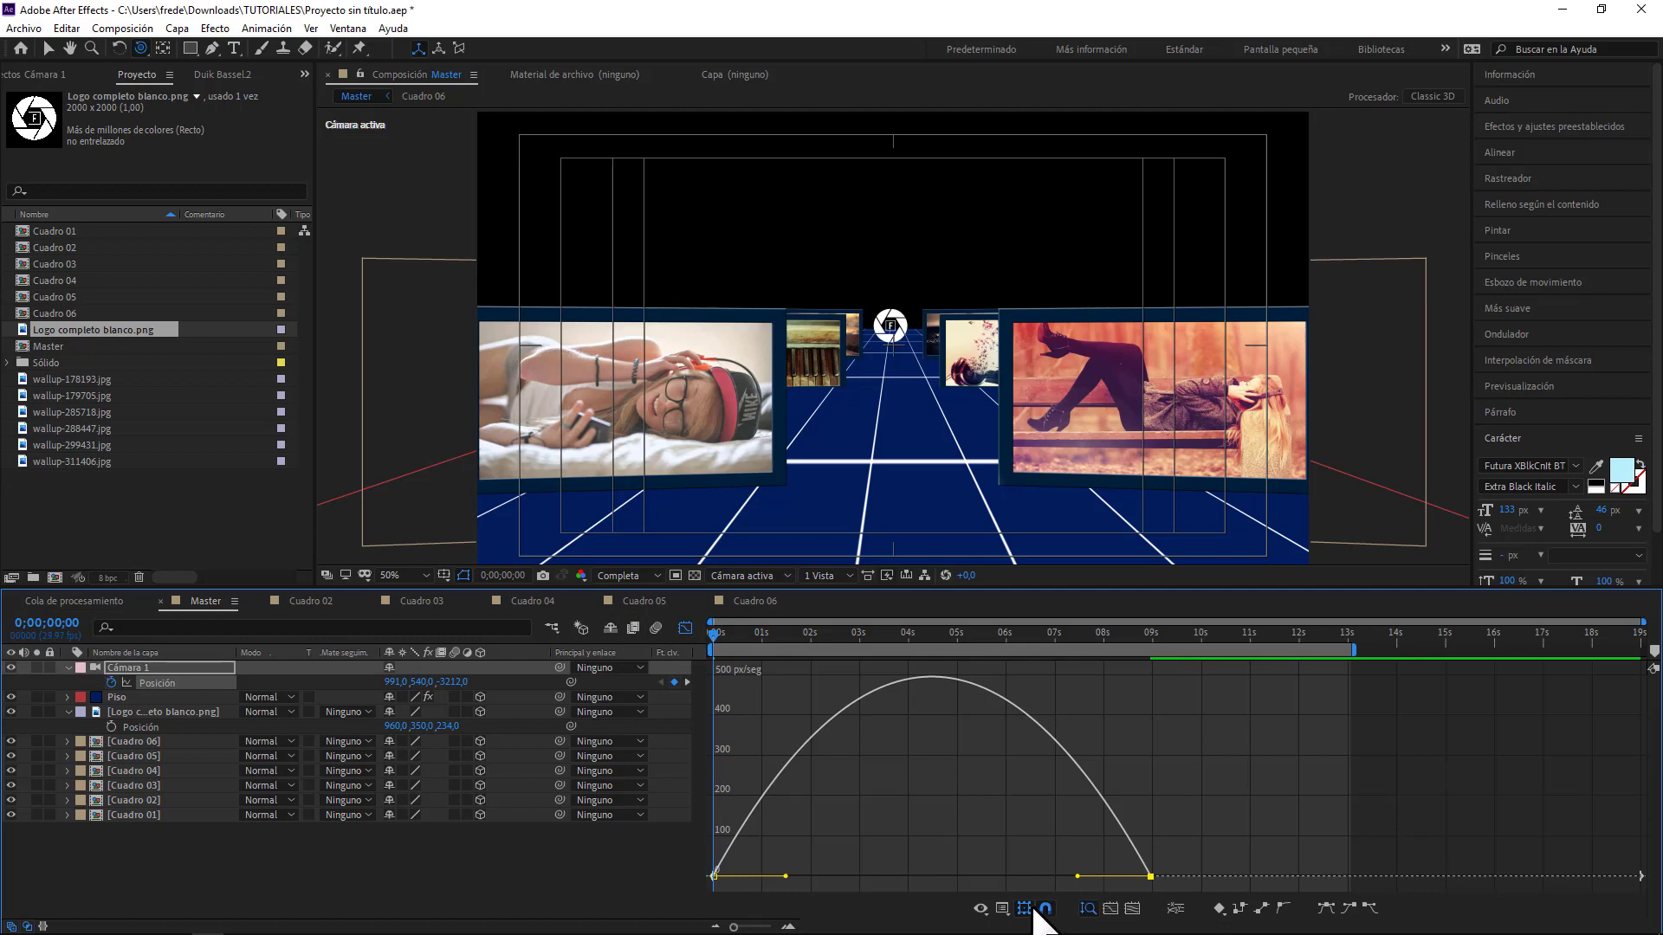
pyautogui.click(1003, 909)
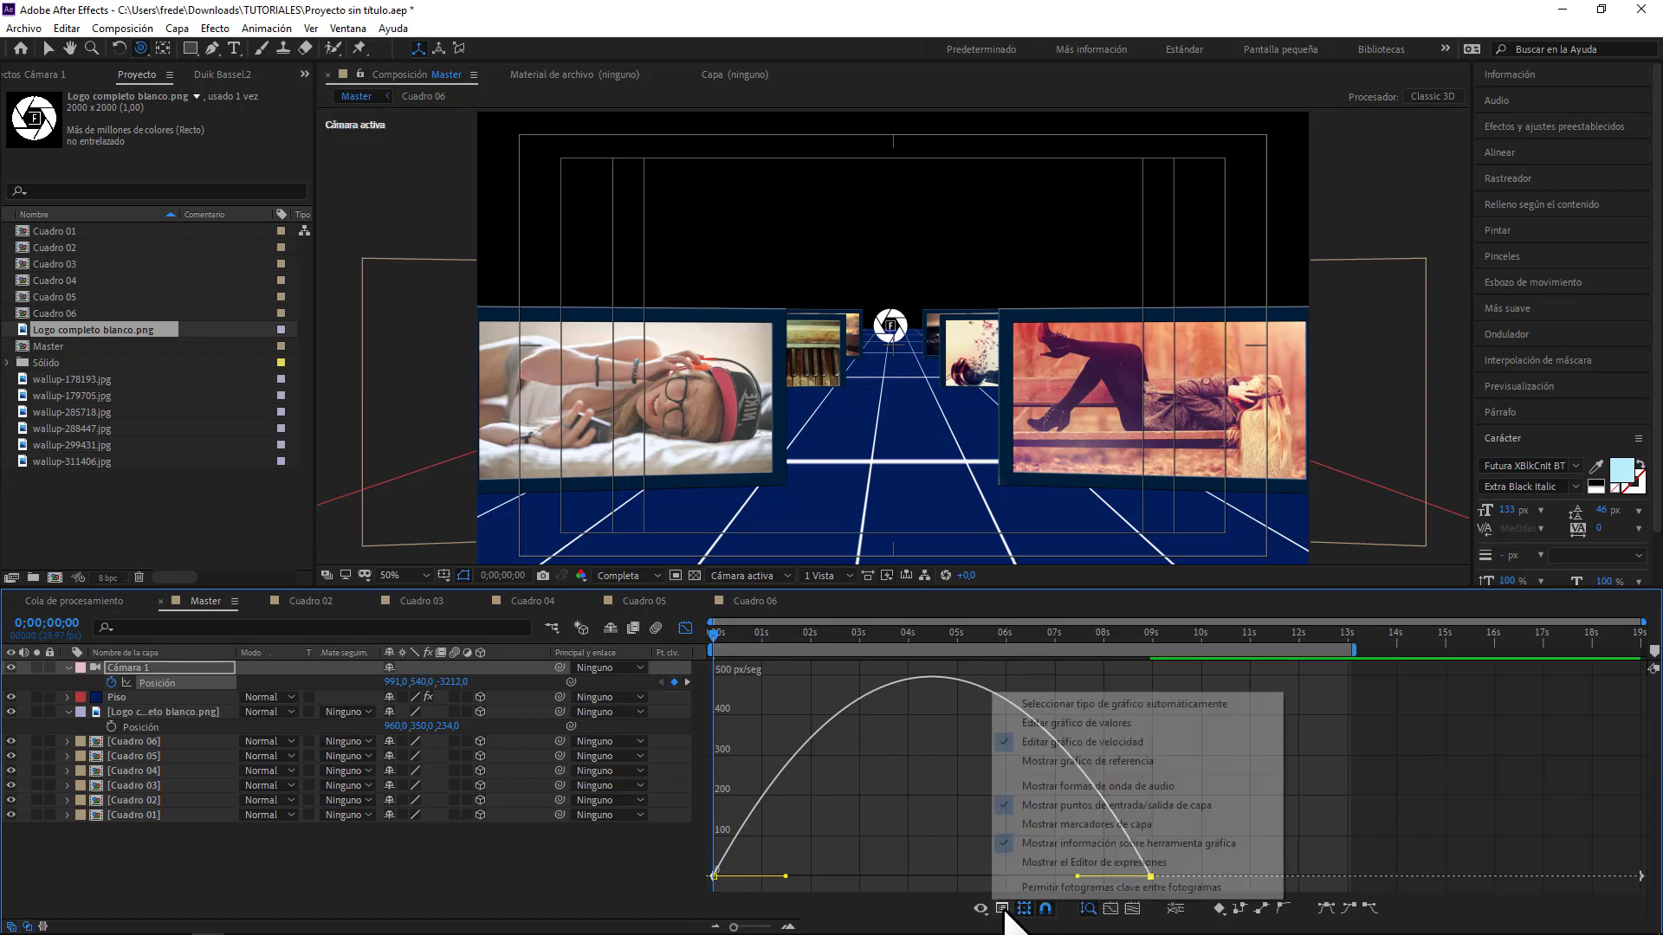
pyautogui.click(1056, 742)
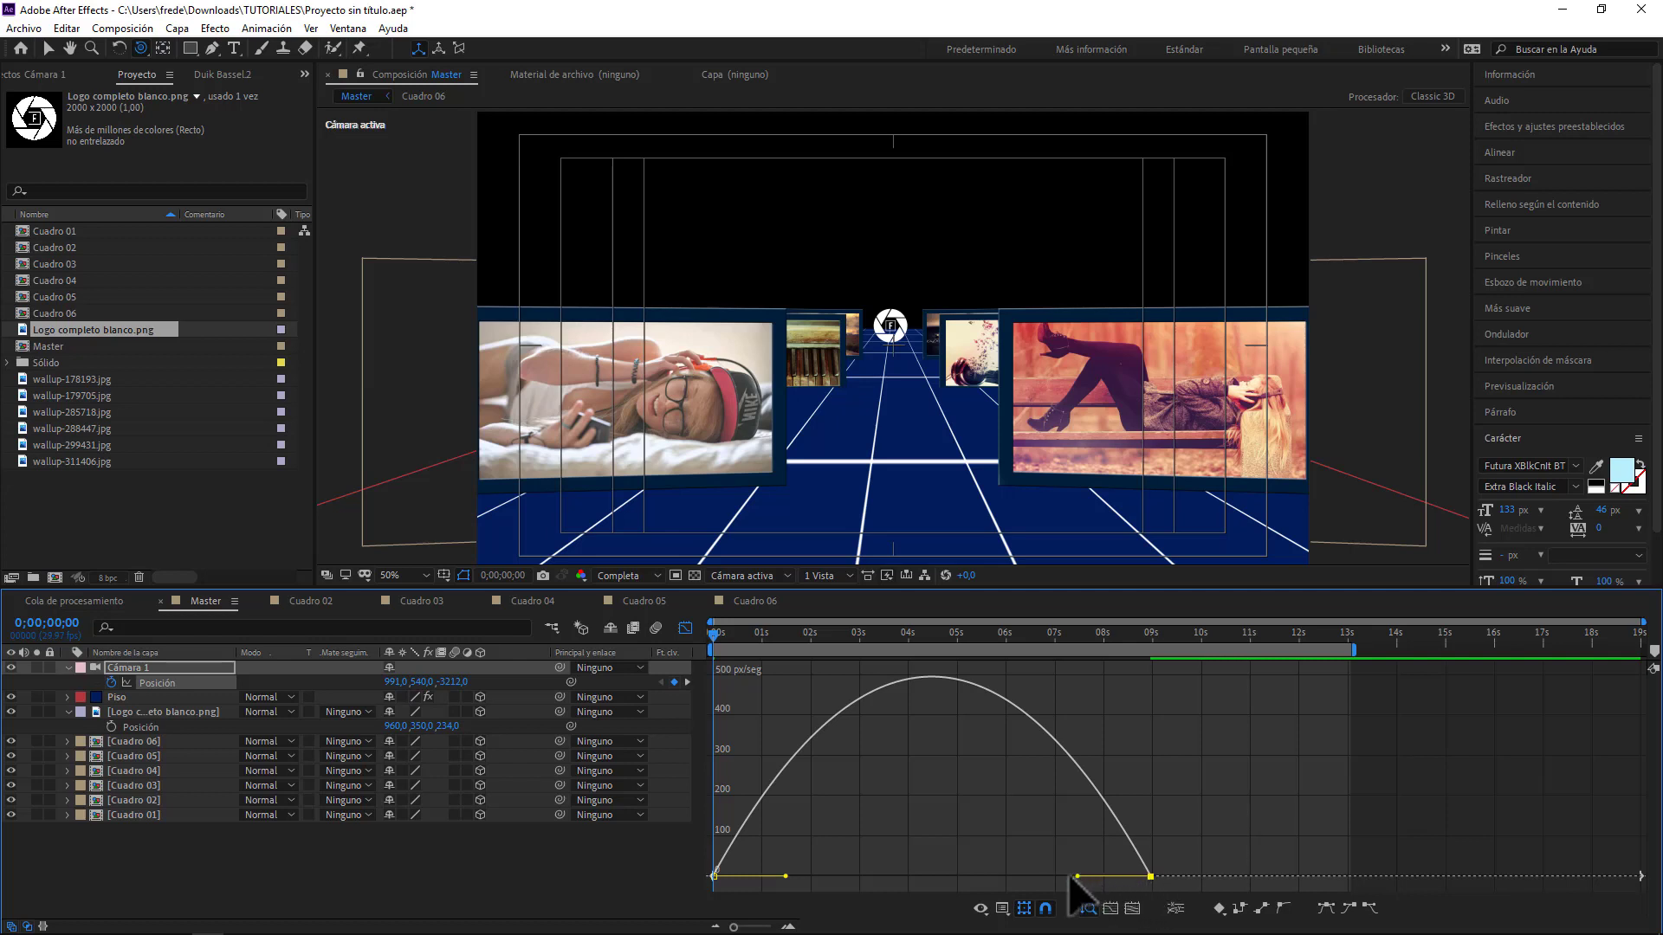
pyautogui.moveTo(1076, 877); pyautogui.dragTo(984, 877)
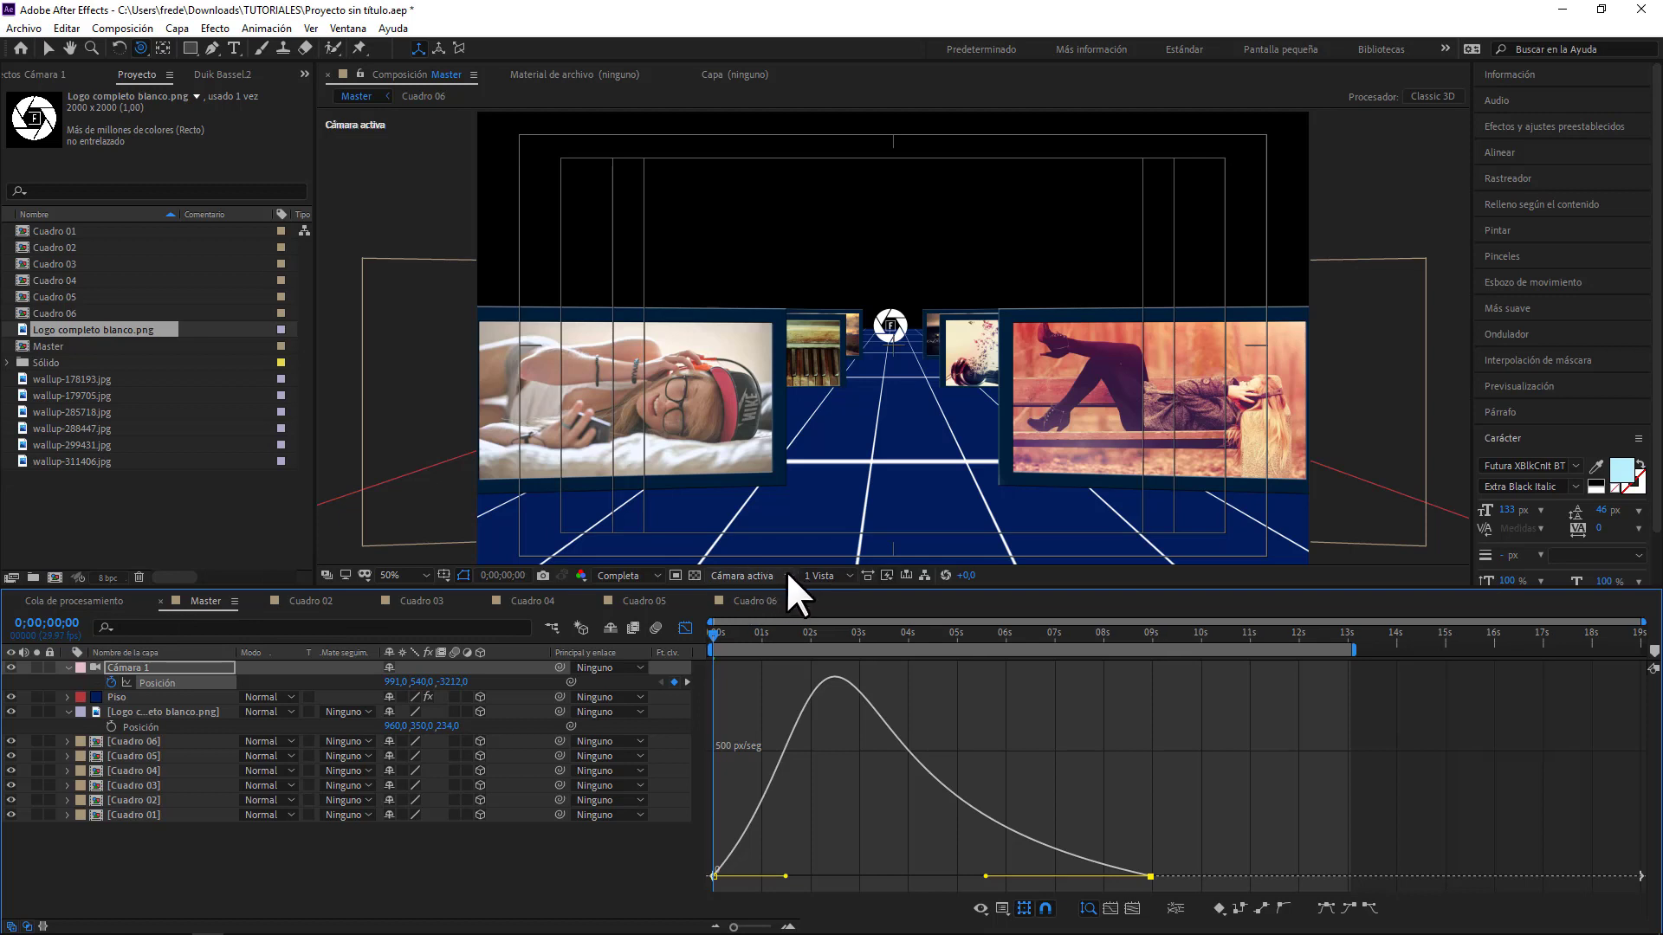
# - Lower the preview resolution to Cuarto and play back the camera fly-through
pyautogui.click(622, 578)
pyautogui.click(626, 666)
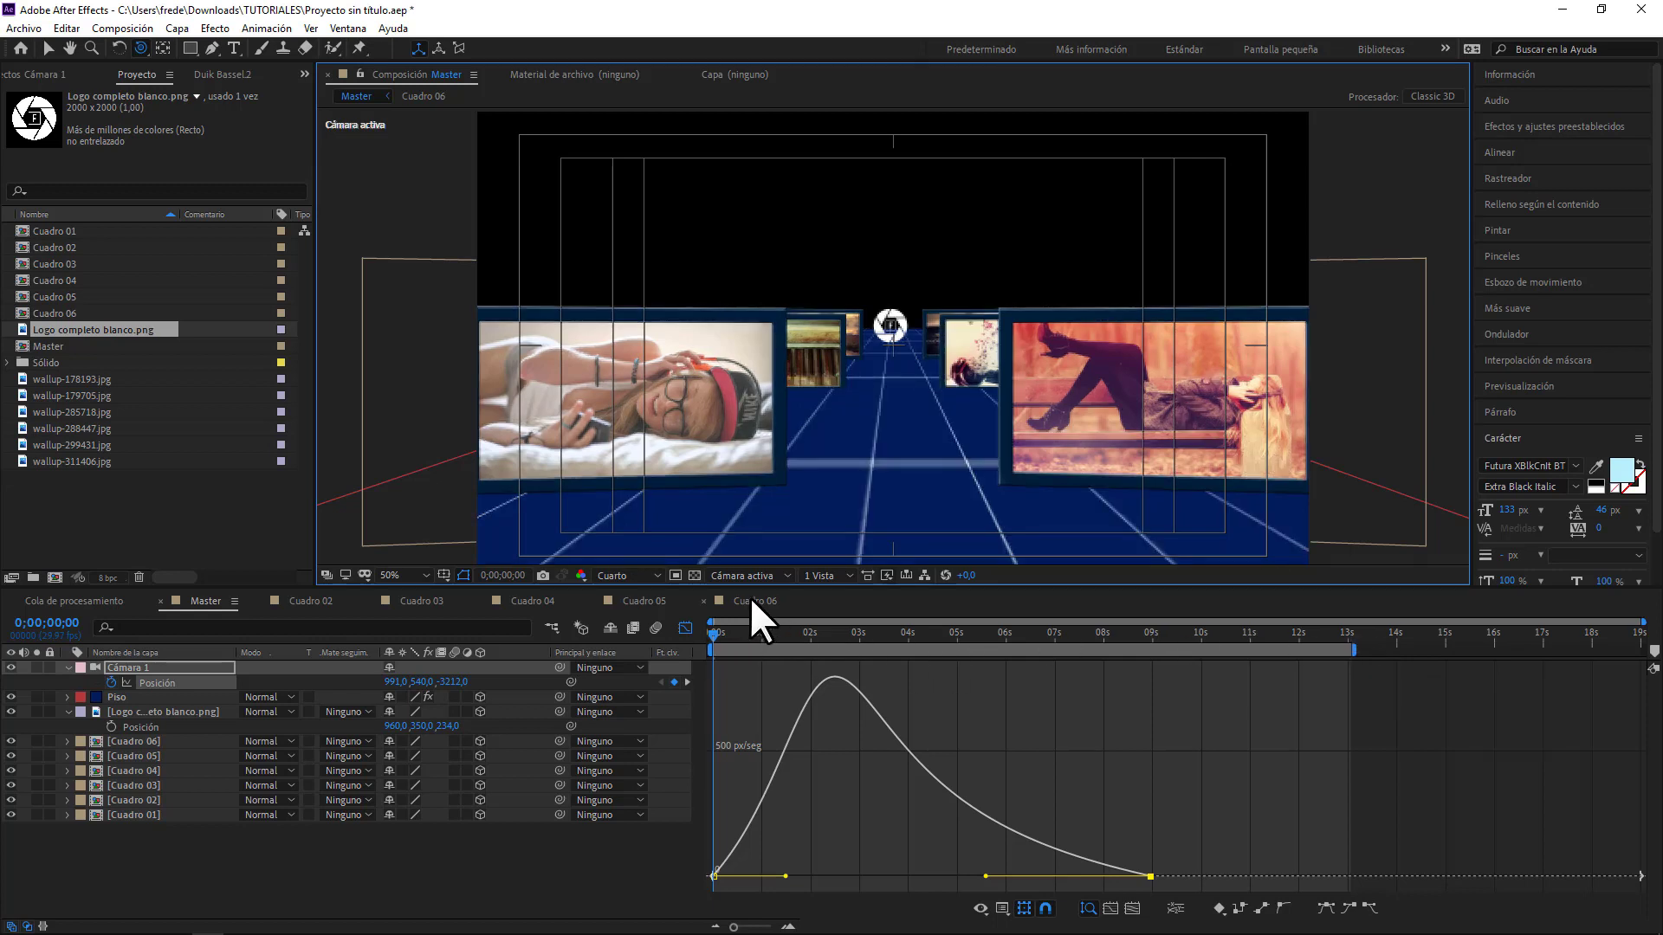
pyautogui.press('space')
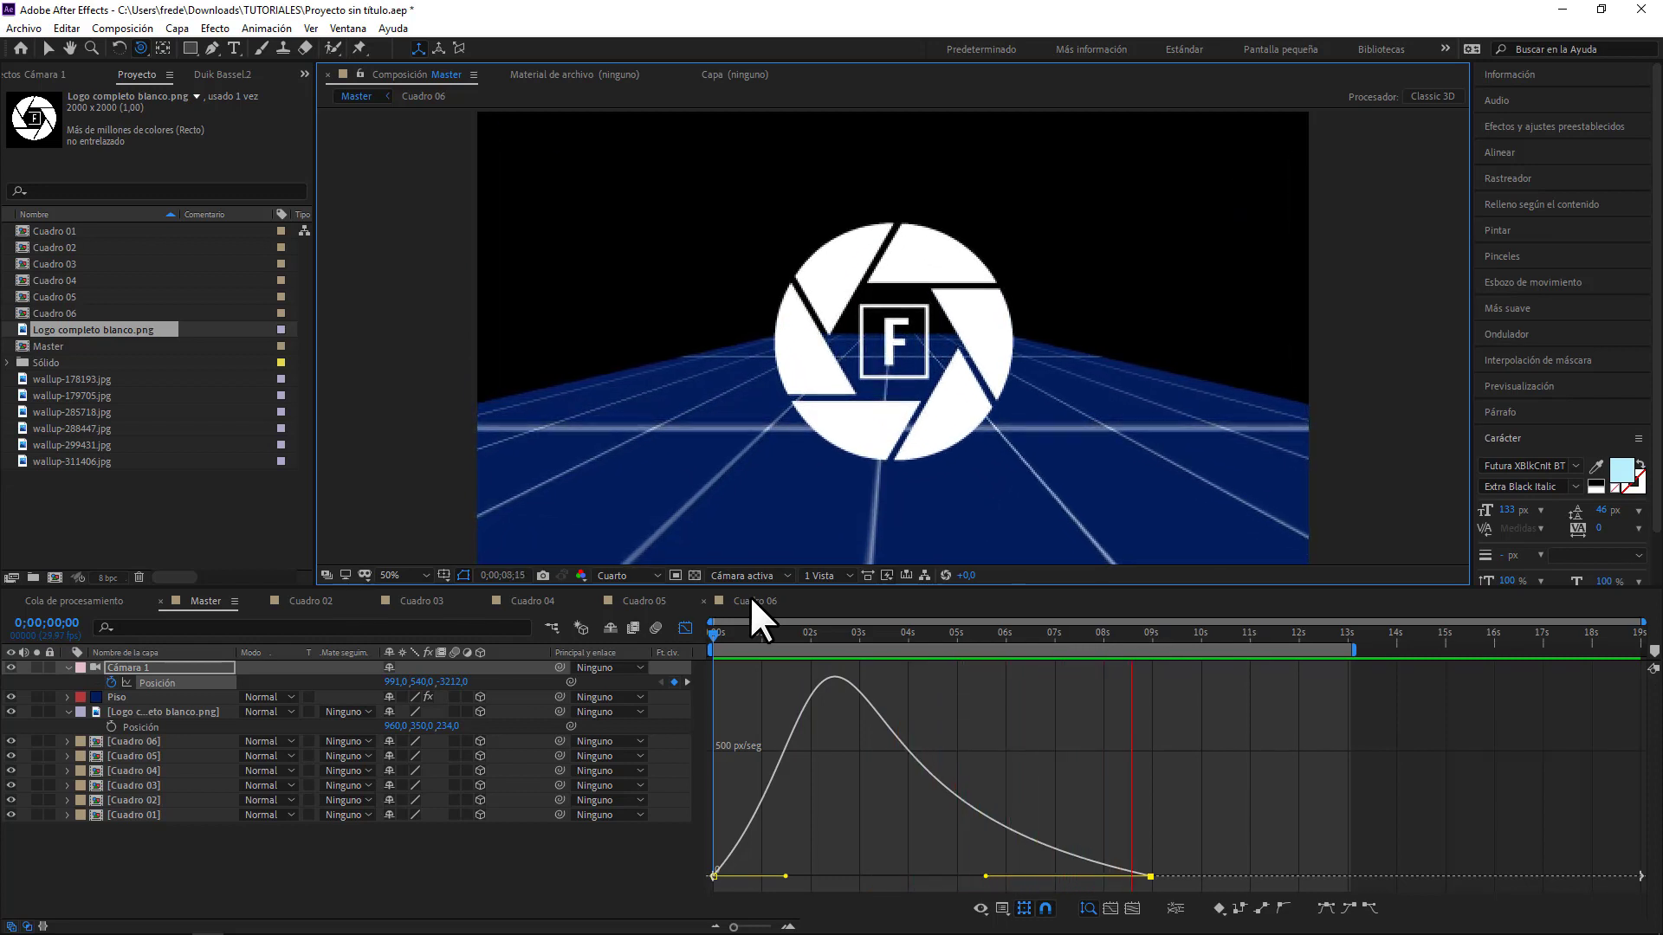
pyautogui.press('space')
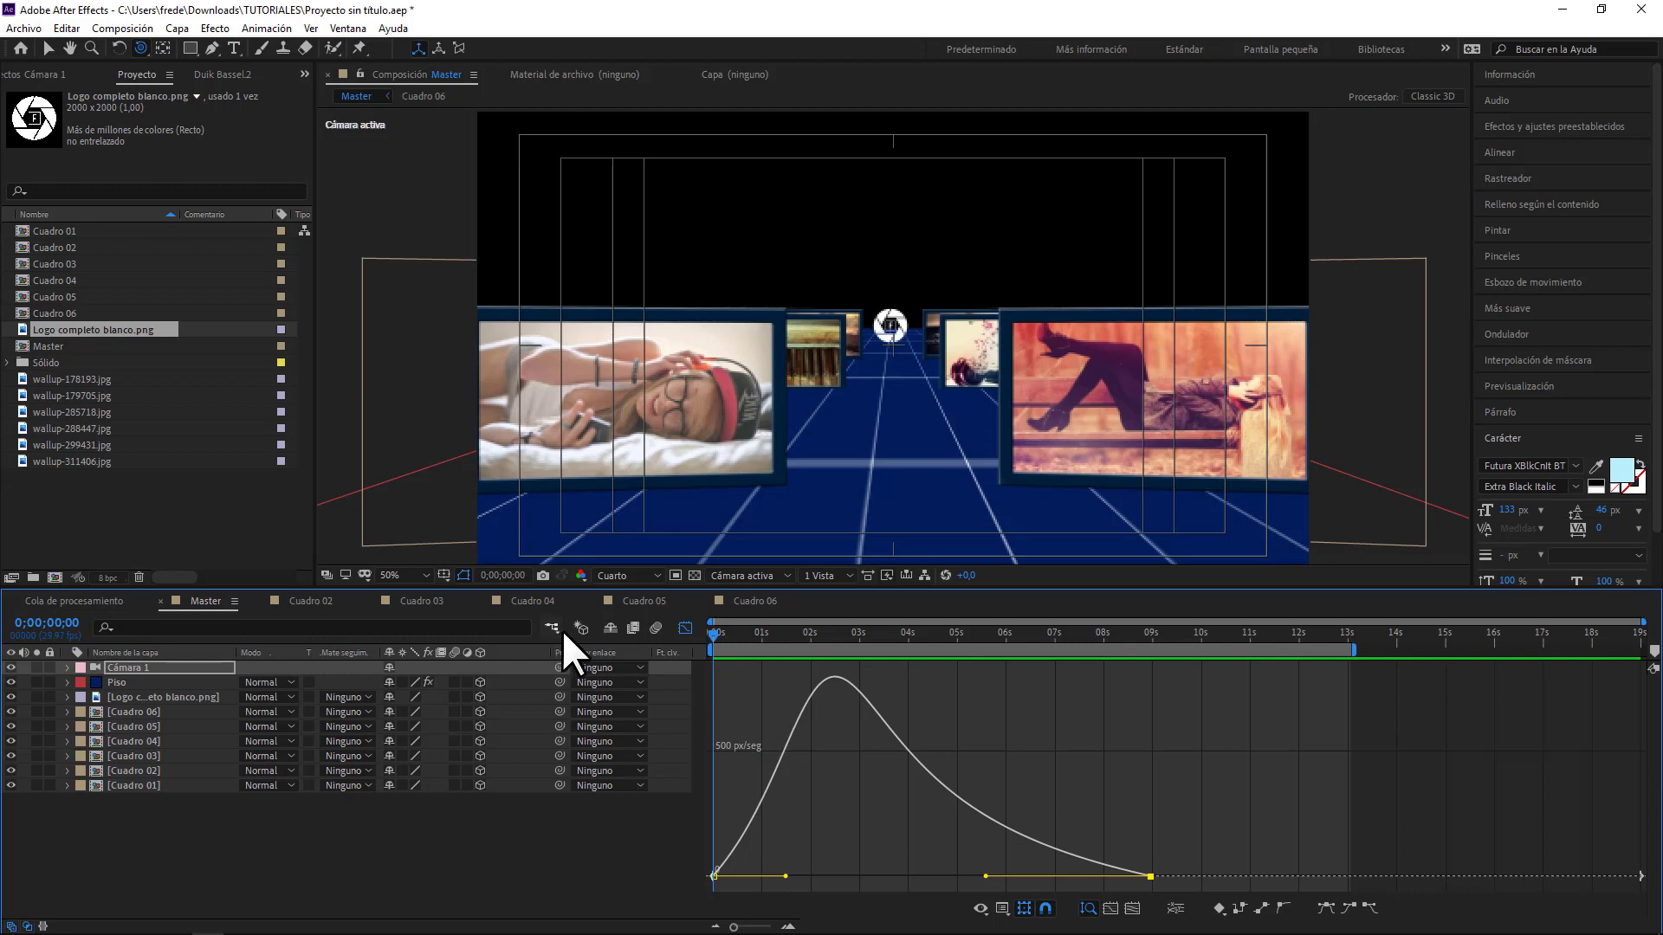
# - Close the speed graph and add a white spot light (Luz concentrada) named Luz 1 to the Master composition
pyautogui.click(684, 630)
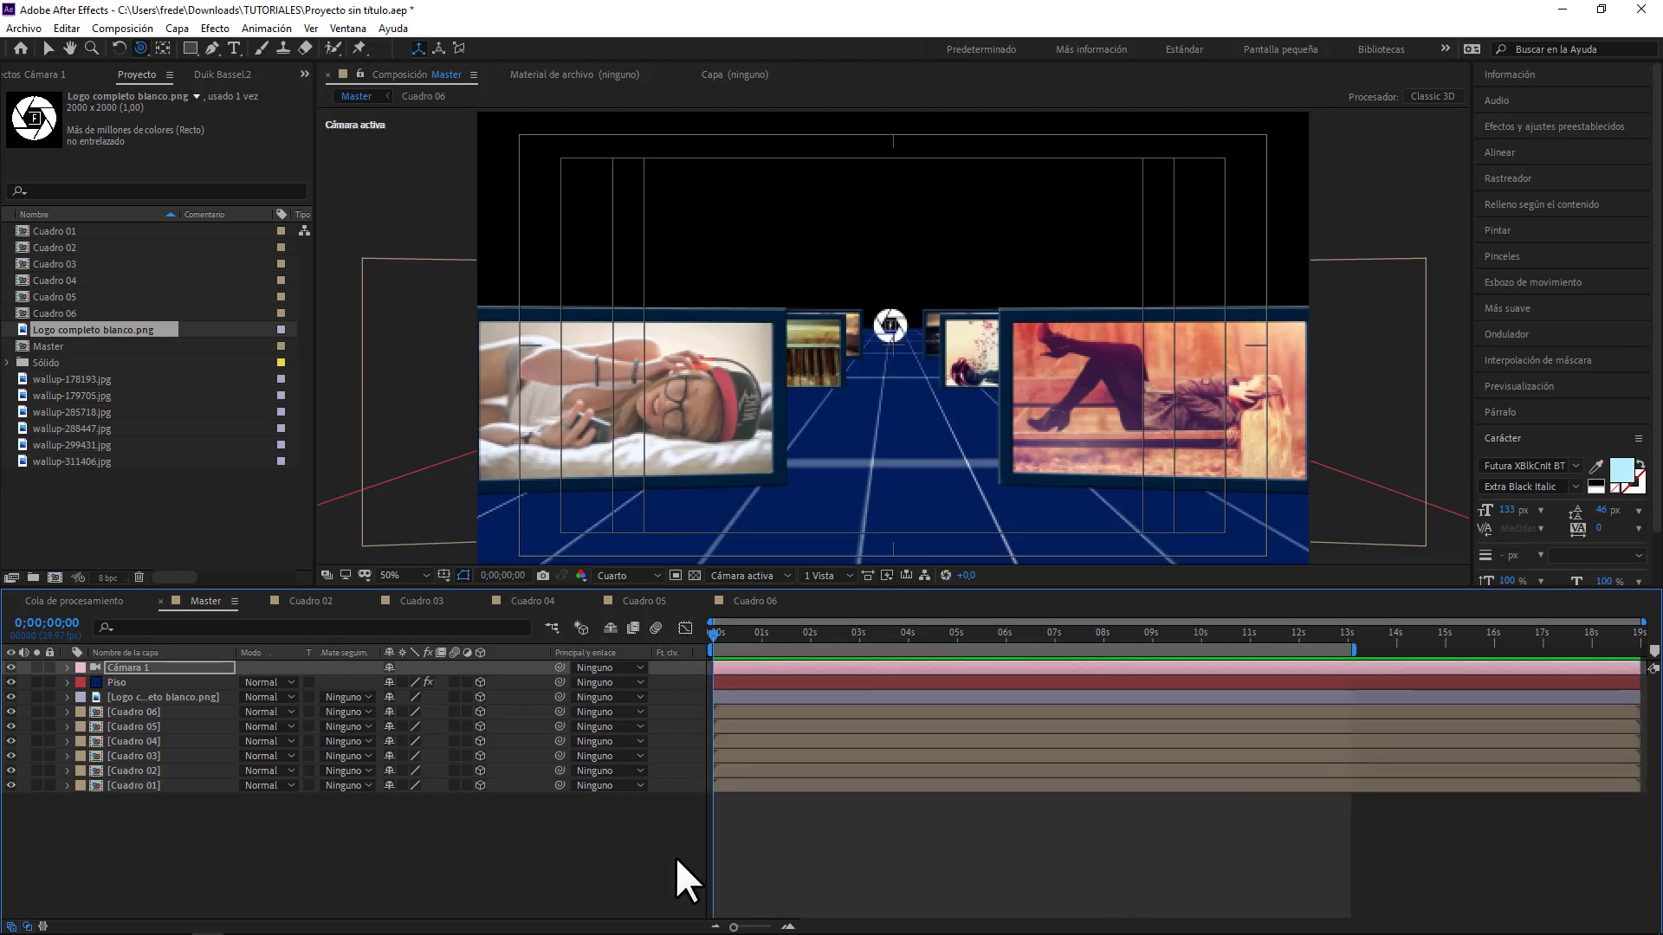
pyautogui.click(321, 827)
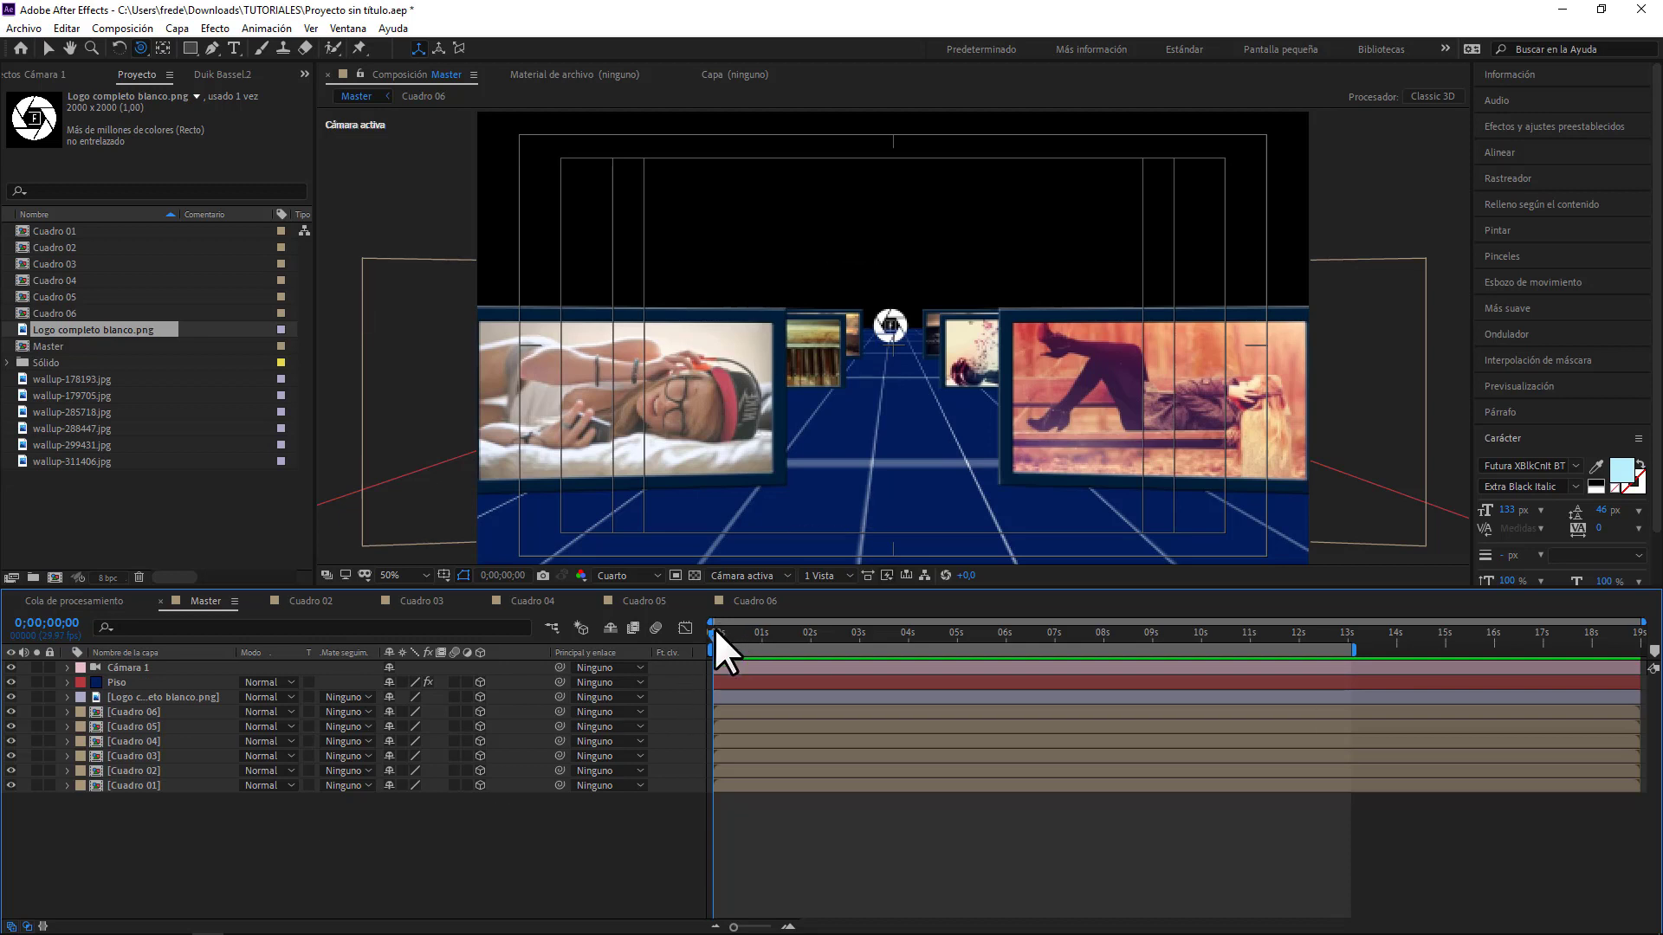
pyautogui.rightClick(206, 836)
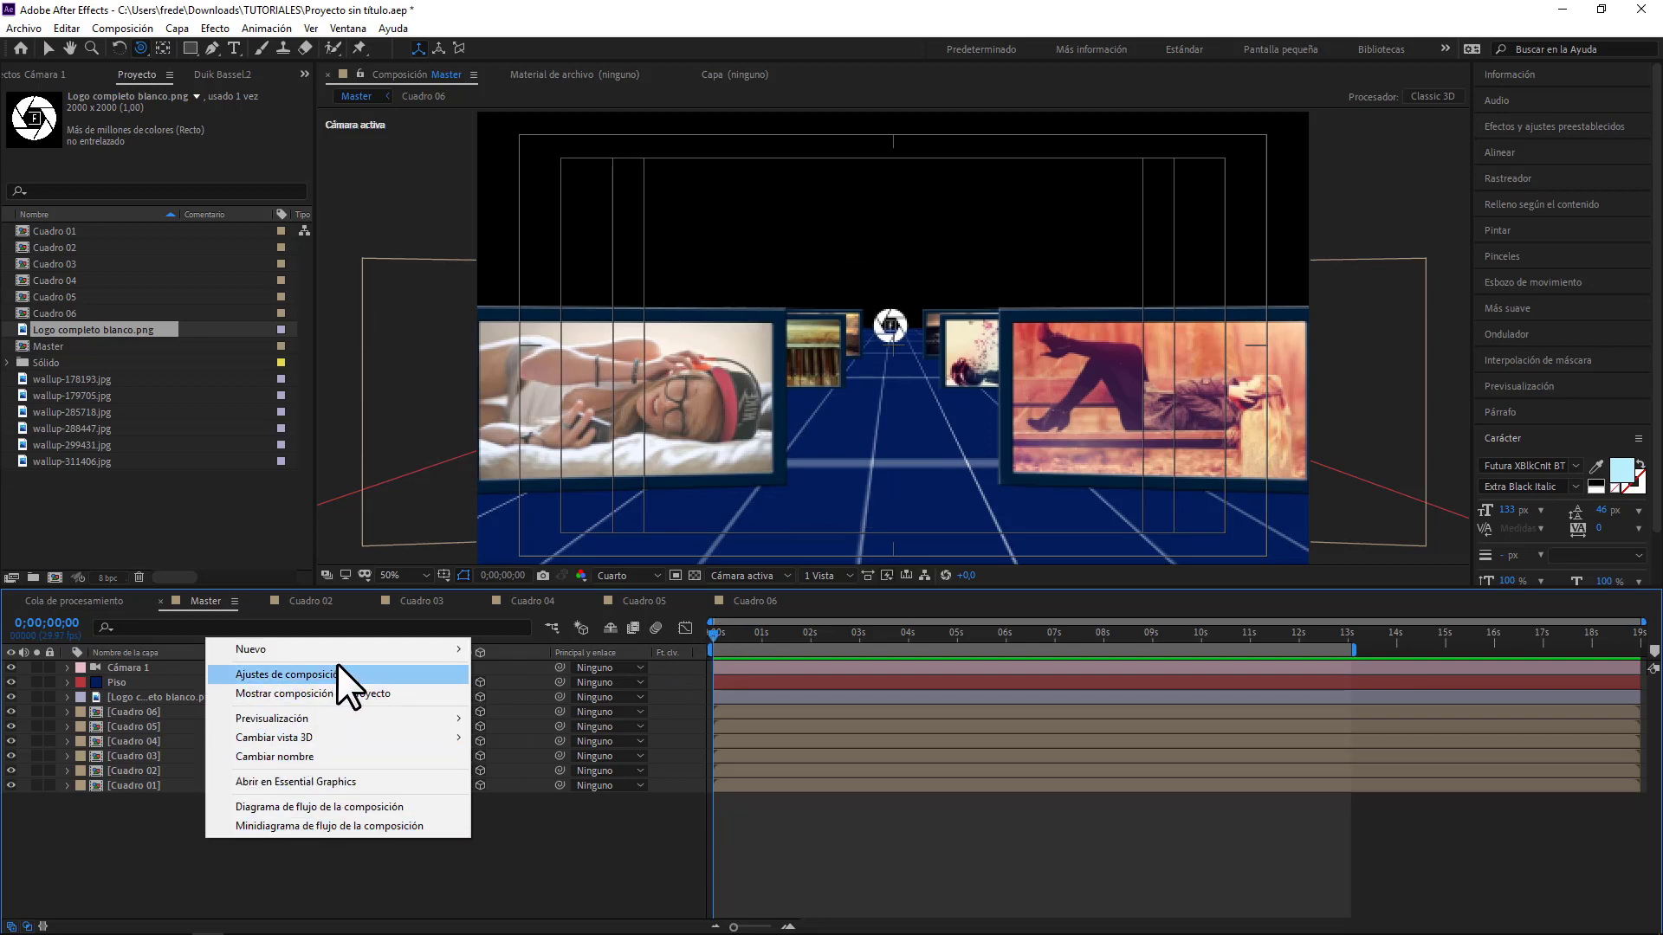
pyautogui.moveTo(341, 649)
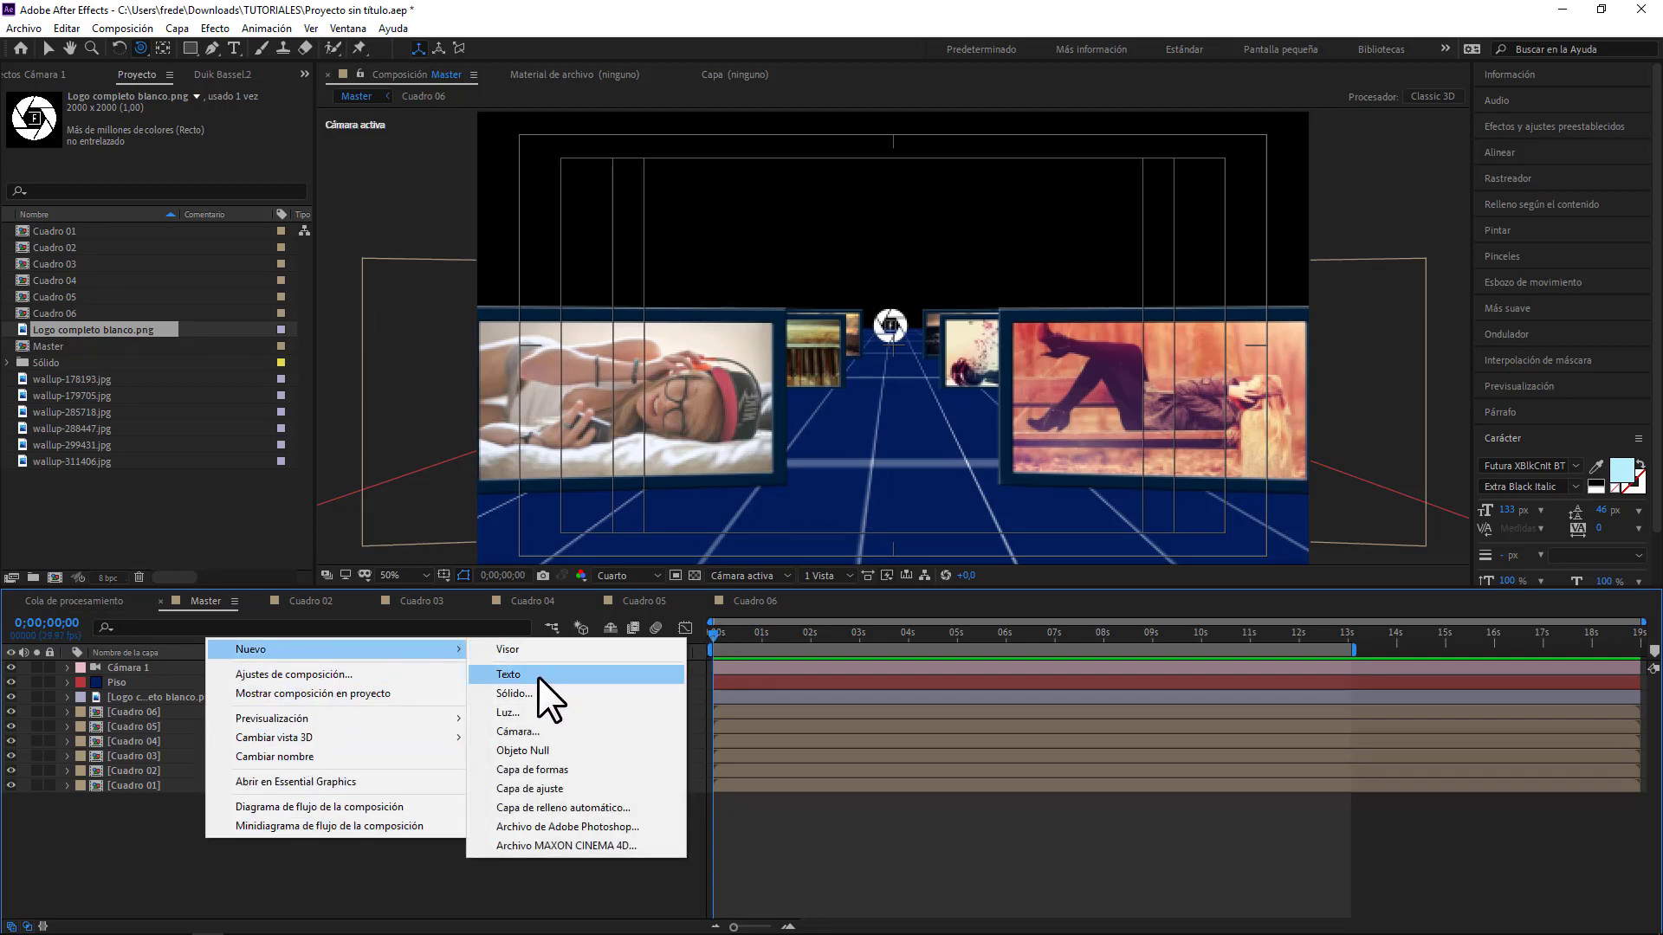
pyautogui.click(252, 826)
pyautogui.rightClick(381, 812)
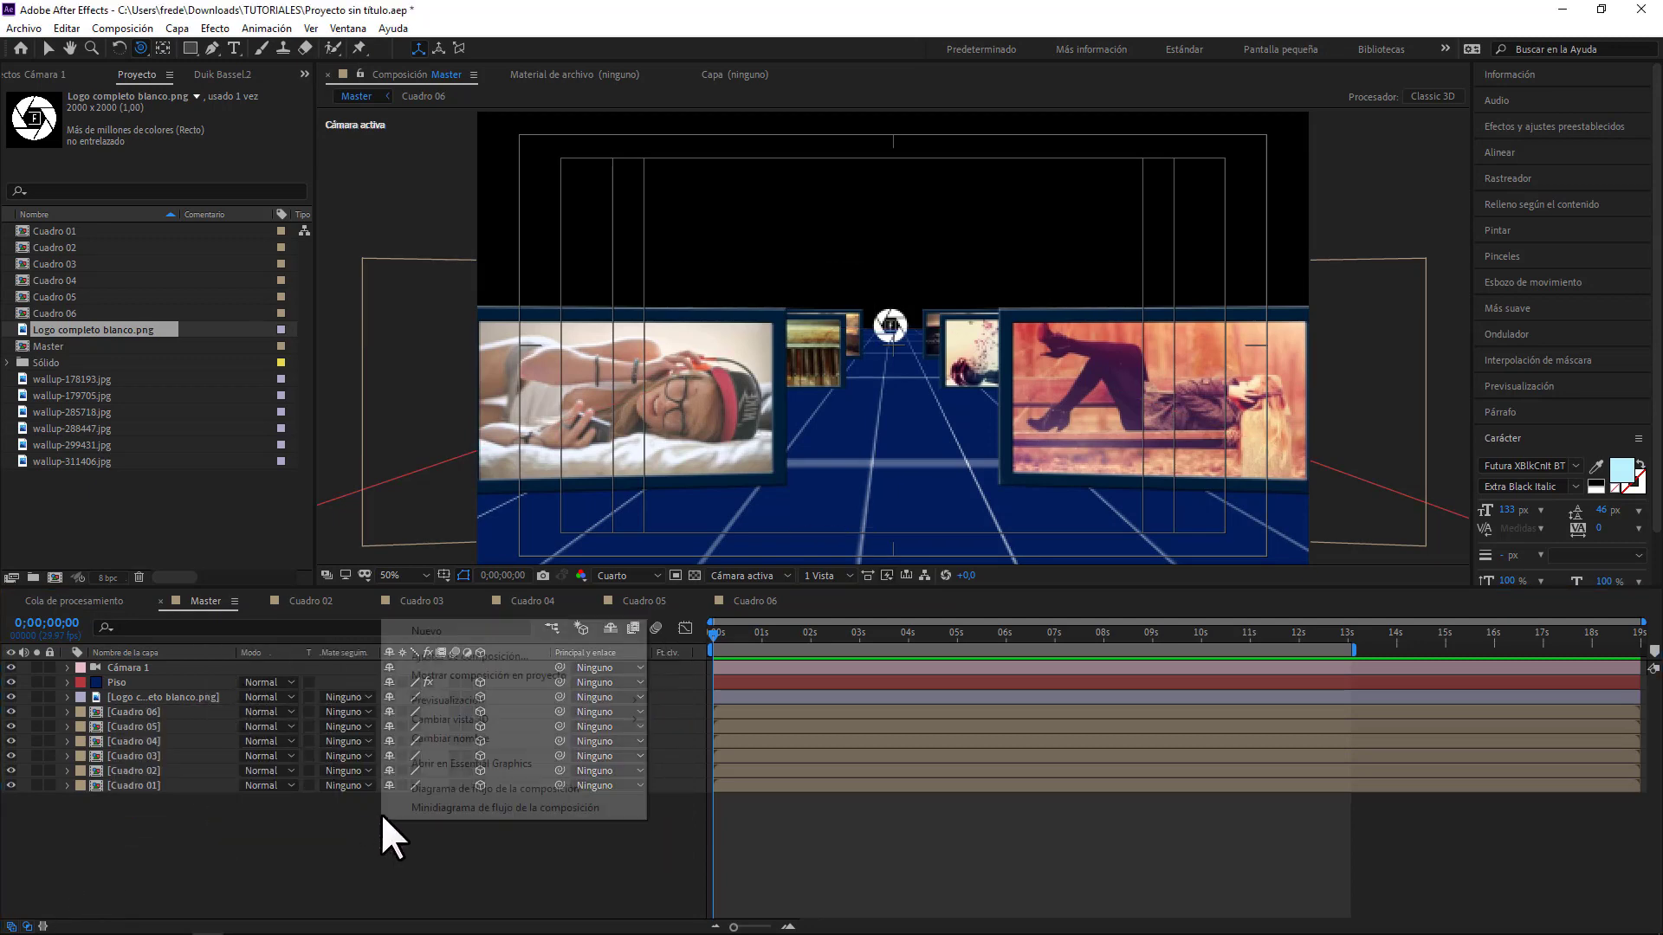
pyautogui.moveTo(466, 636)
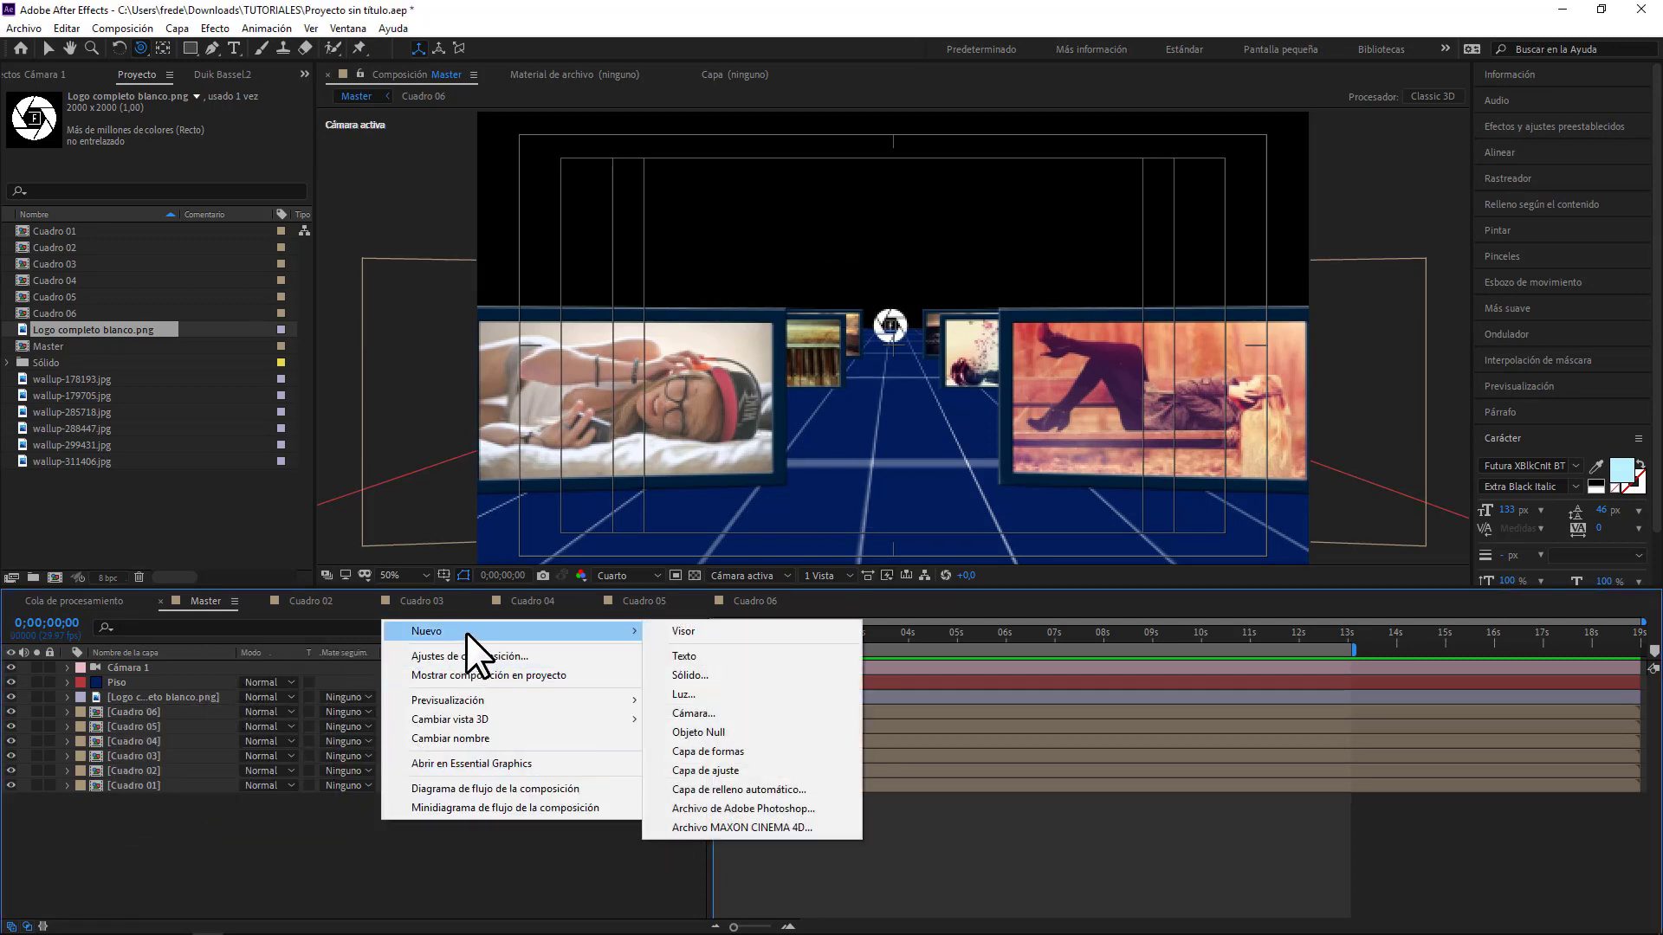
pyautogui.click(698, 693)
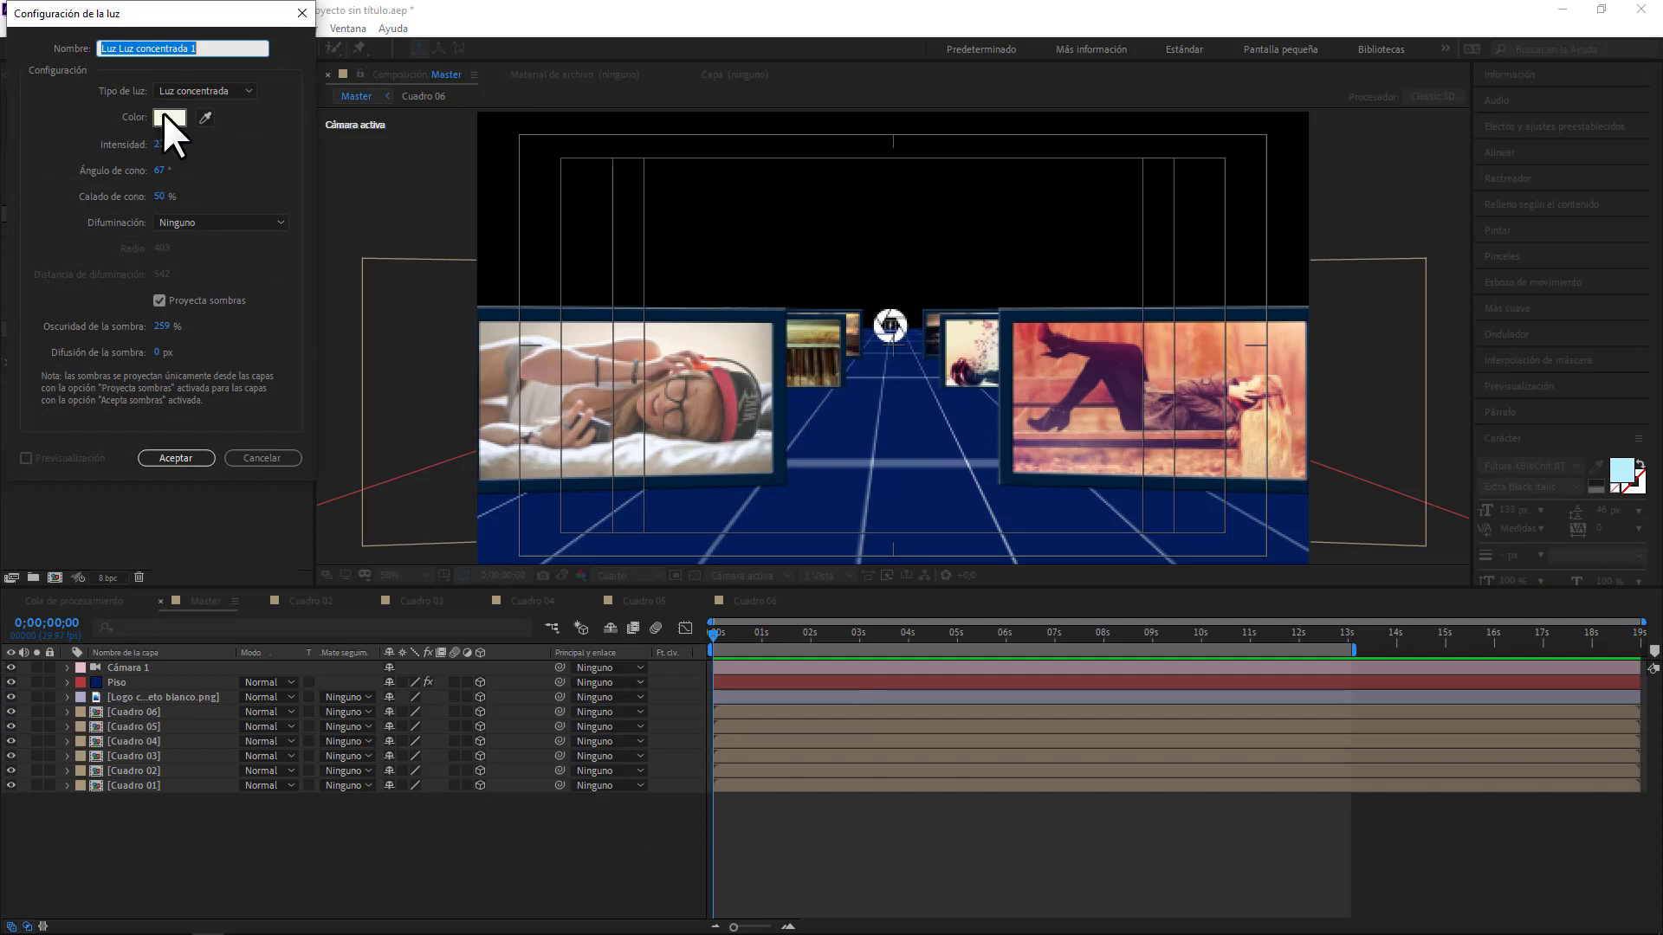
pyautogui.click(172, 120)
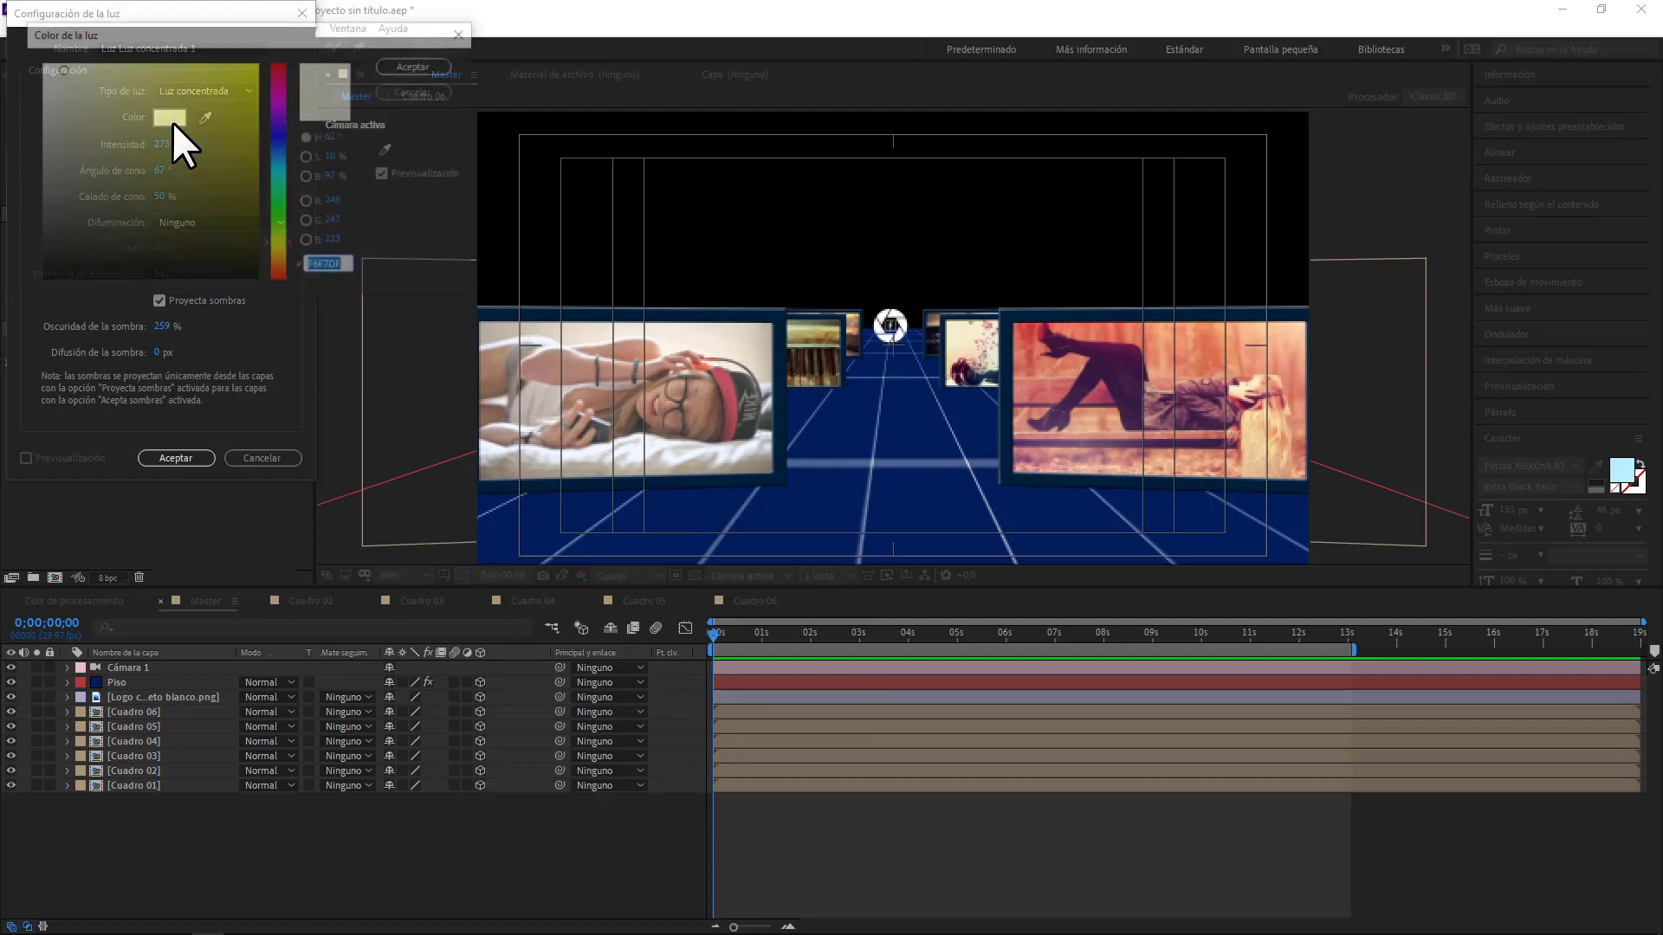
pyautogui.click(429, 67)
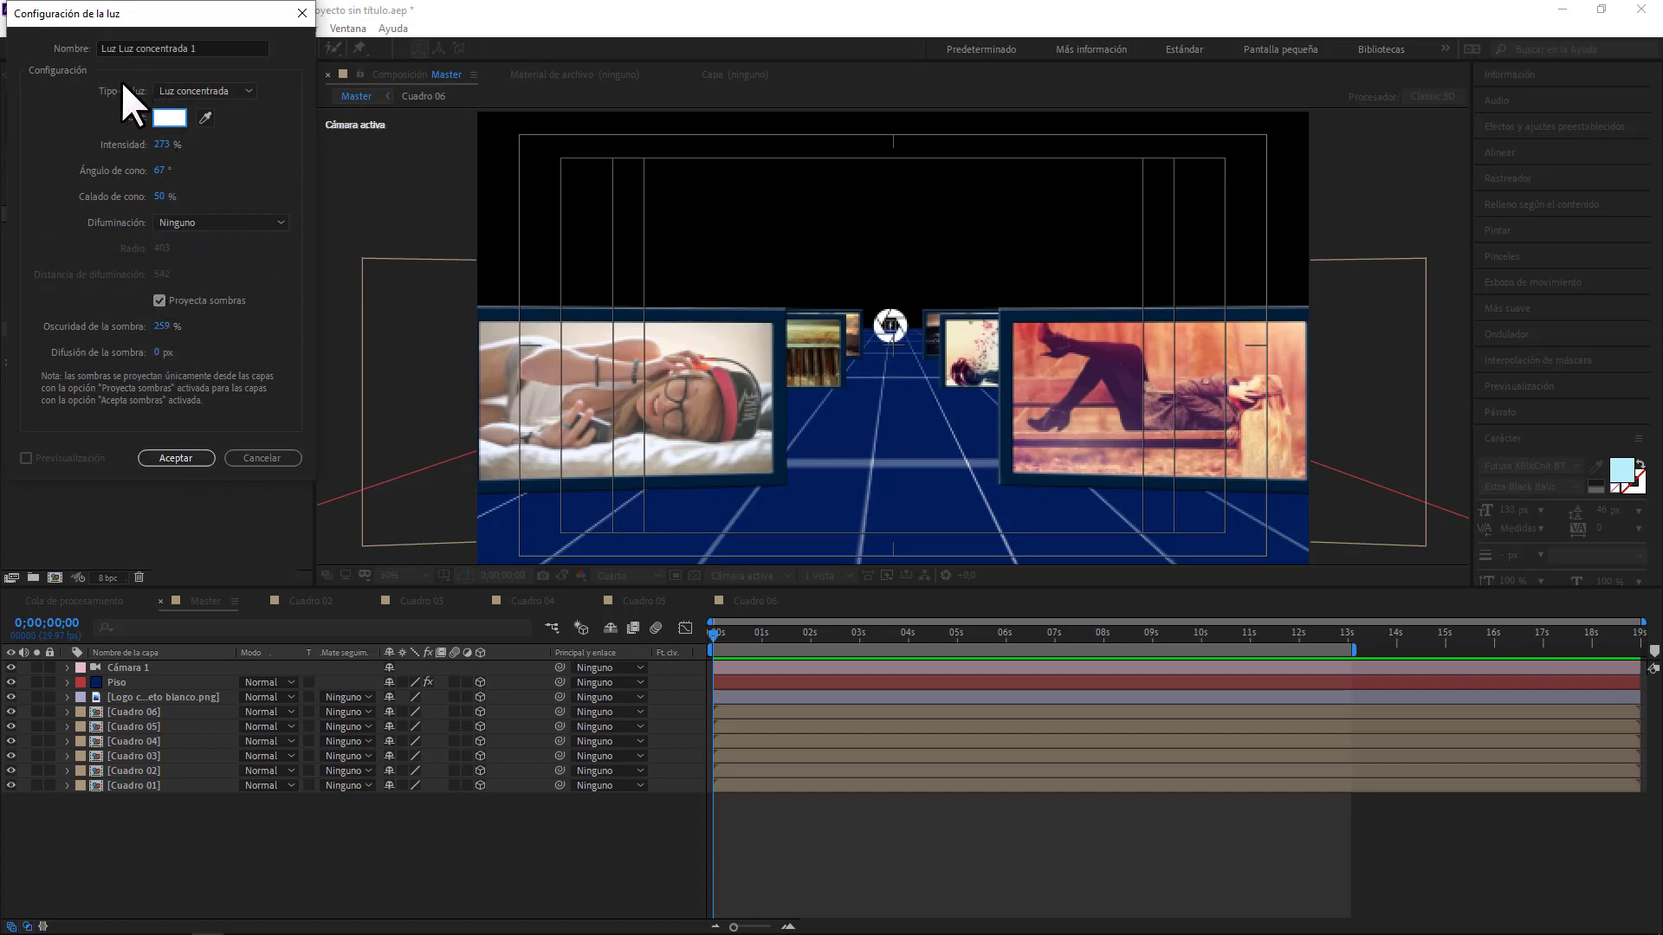
pyautogui.moveTo(215, 48); pyautogui.dragTo(119, 17)
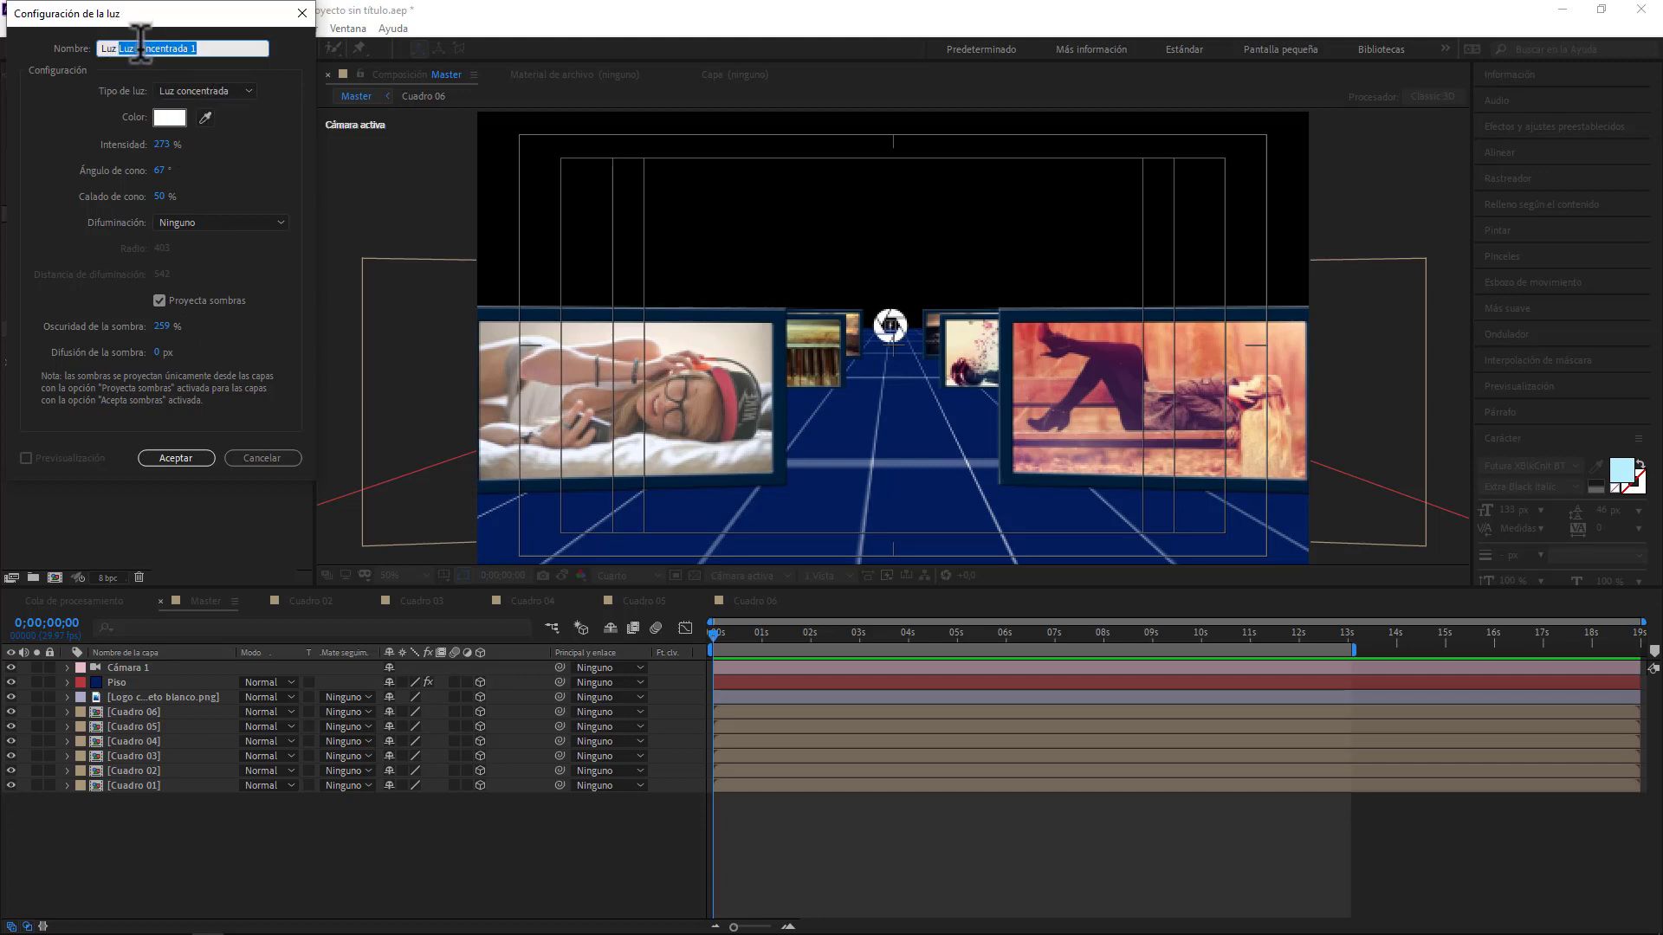
pyautogui.click(176, 458)
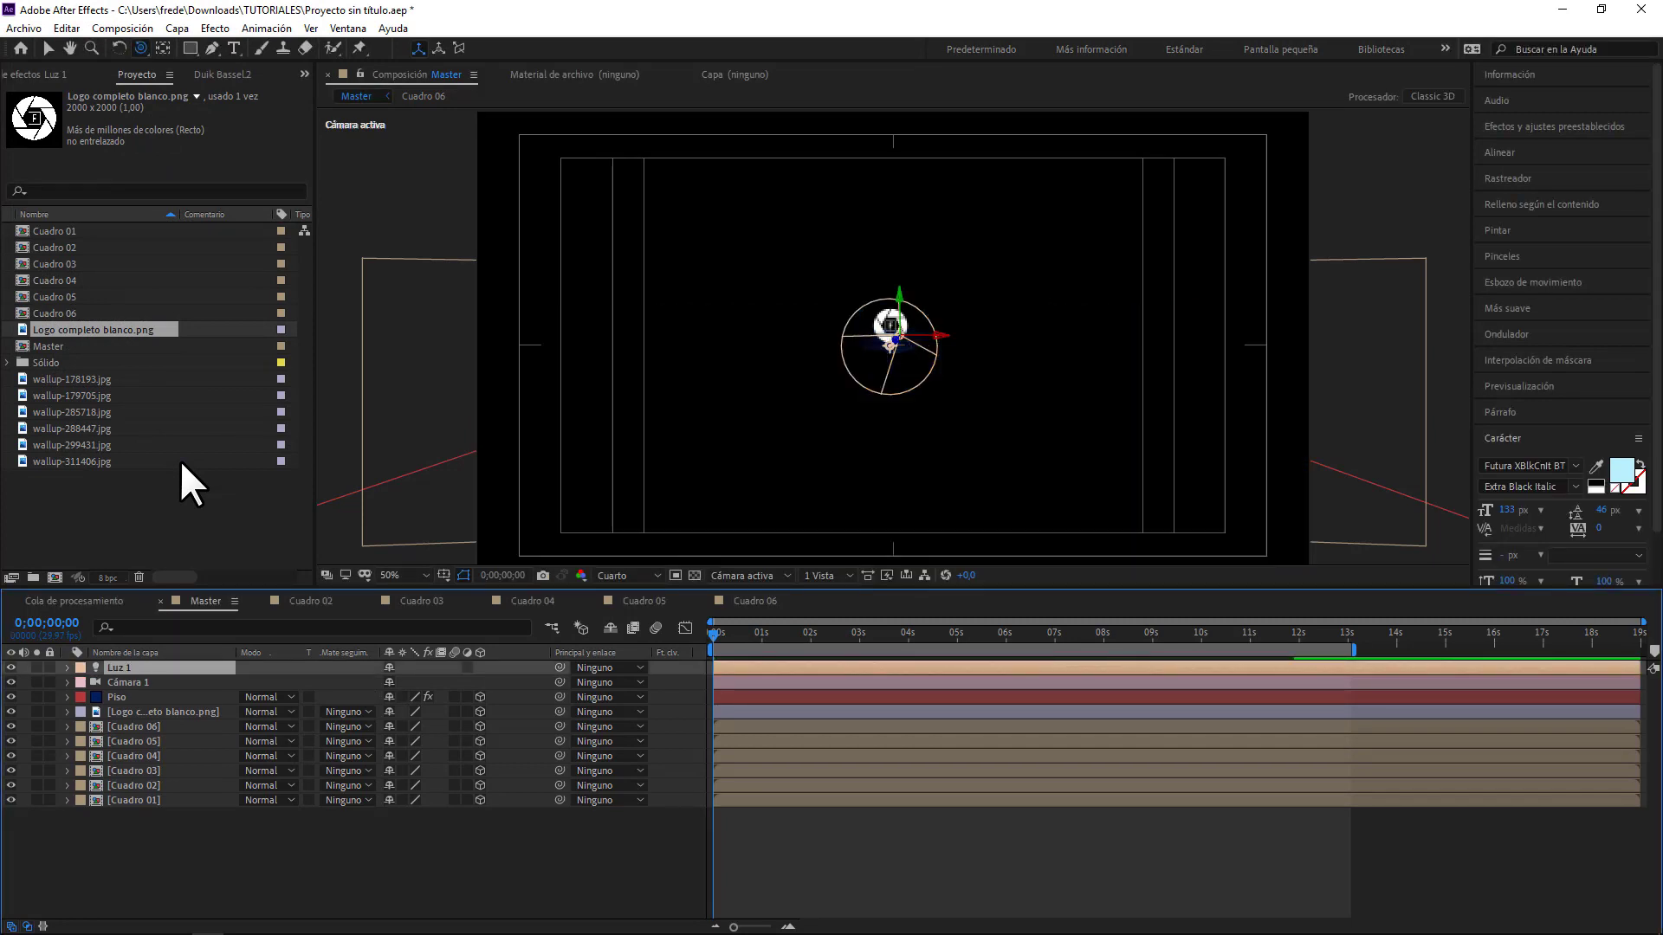
# - Move the Piso layer below Cuadro 01 in the layer stack
pyautogui.click(129, 697)
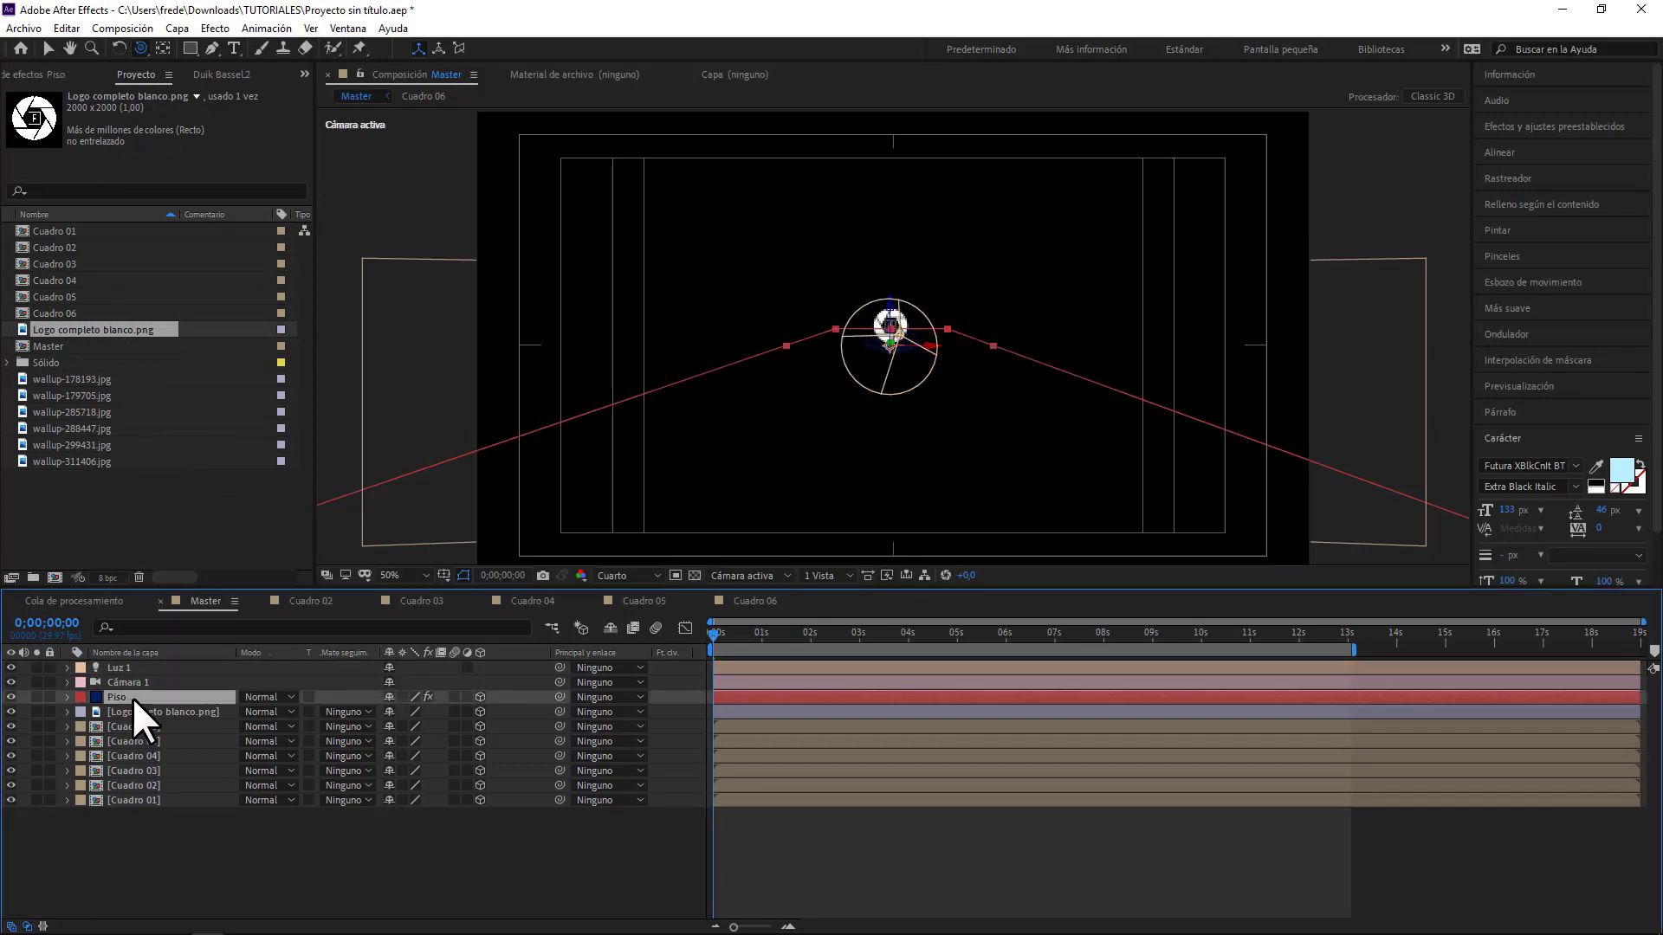
pyautogui.moveTo(132, 696); pyautogui.dragTo(133, 817)
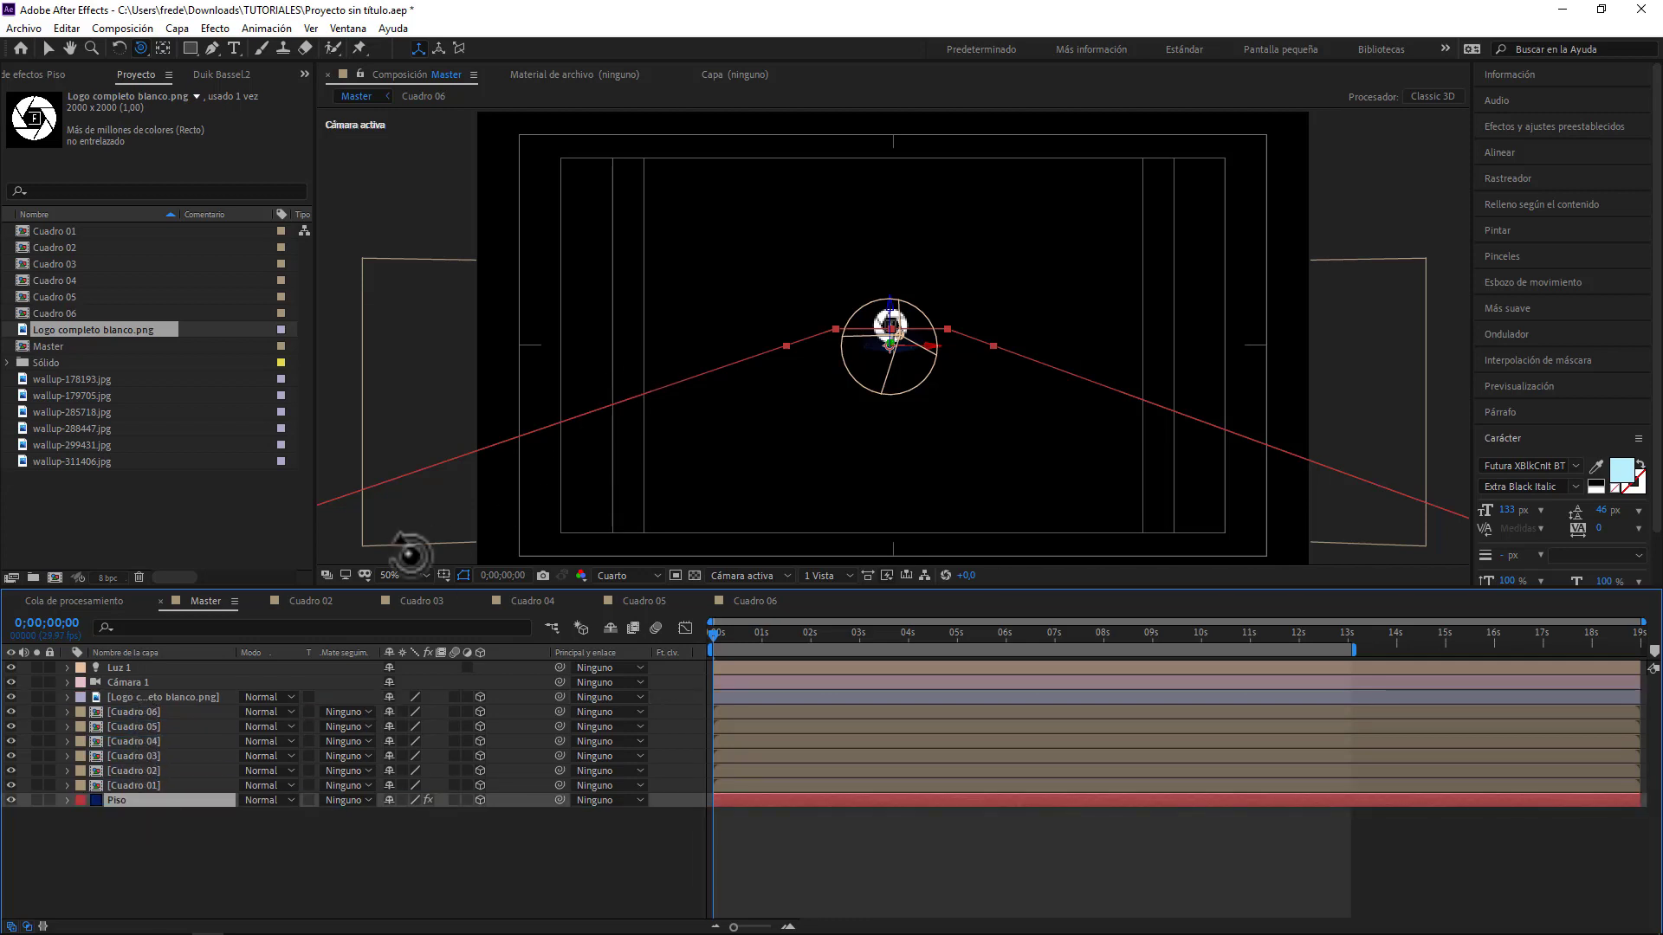
# - In Vista personalizada 1, move Luz 1 in front of the frames to position about 1336.3, 144.7, -3135.7
pyautogui.click(123, 665)
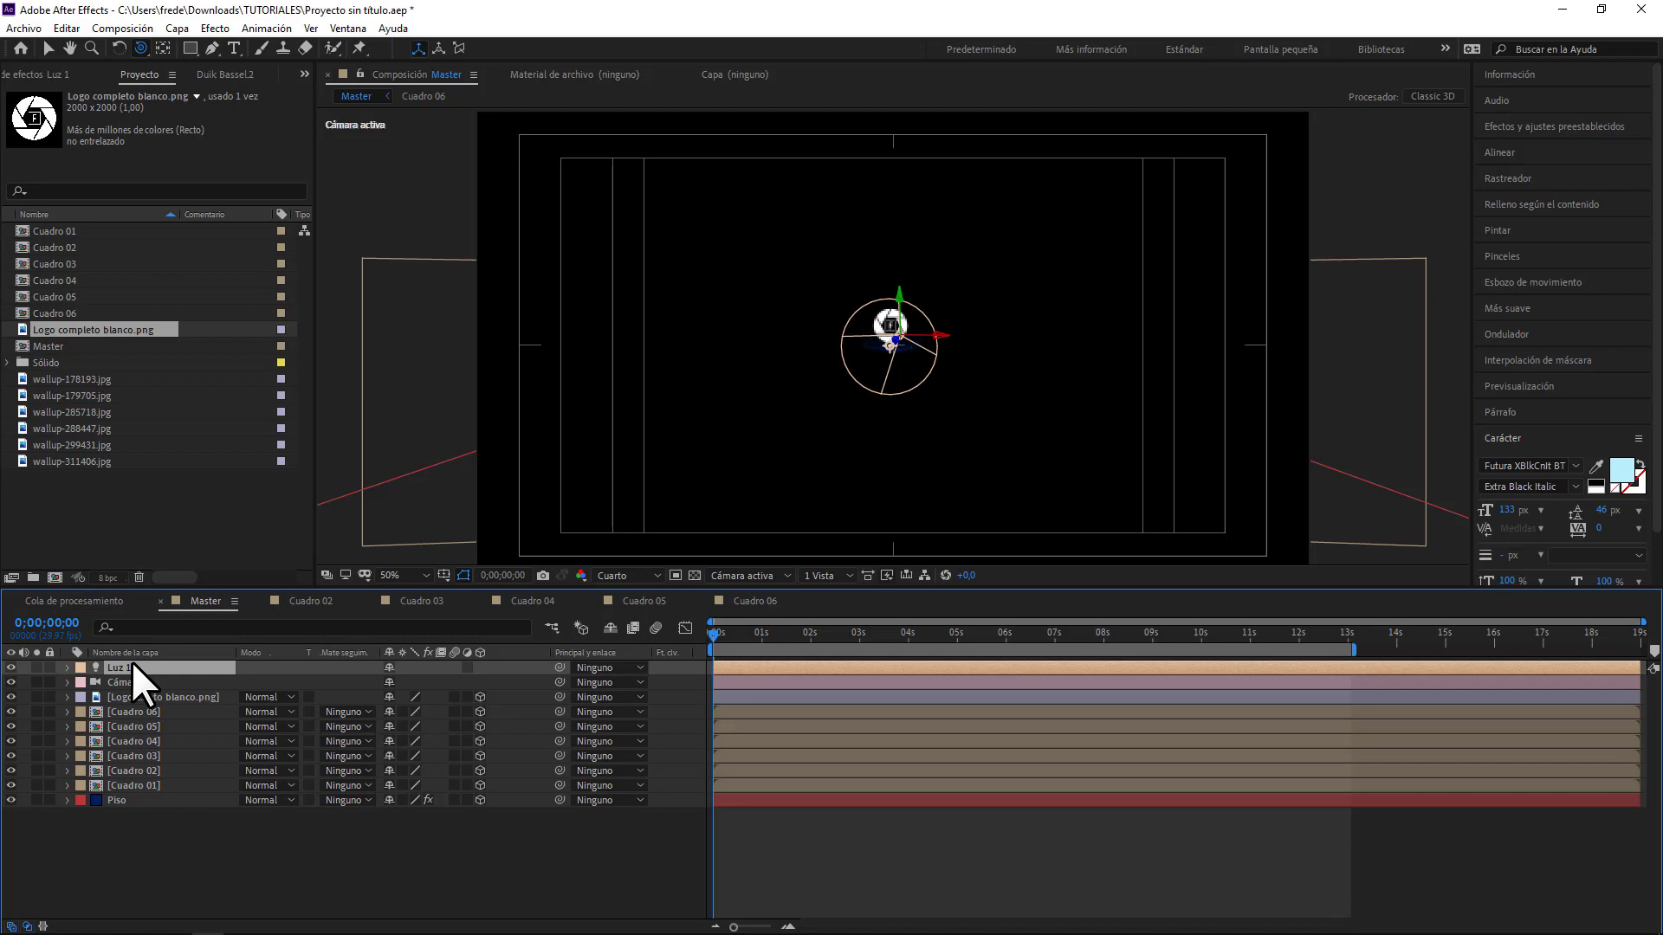
pyautogui.press('p')
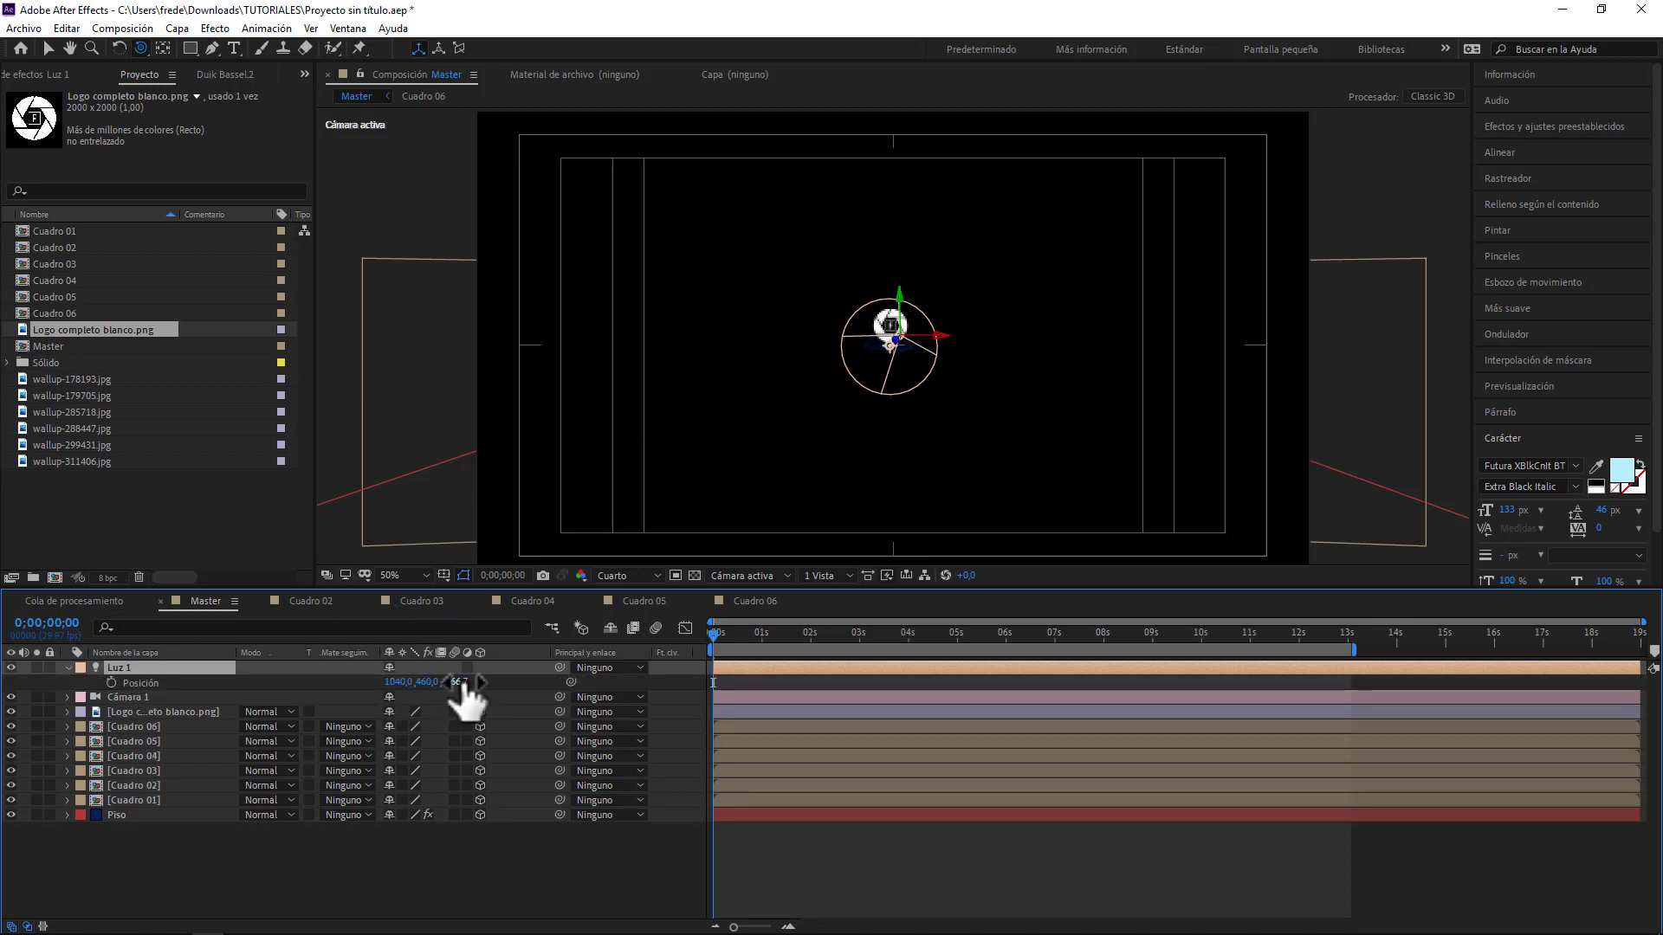
pyautogui.click(776, 574)
pyautogui.click(789, 761)
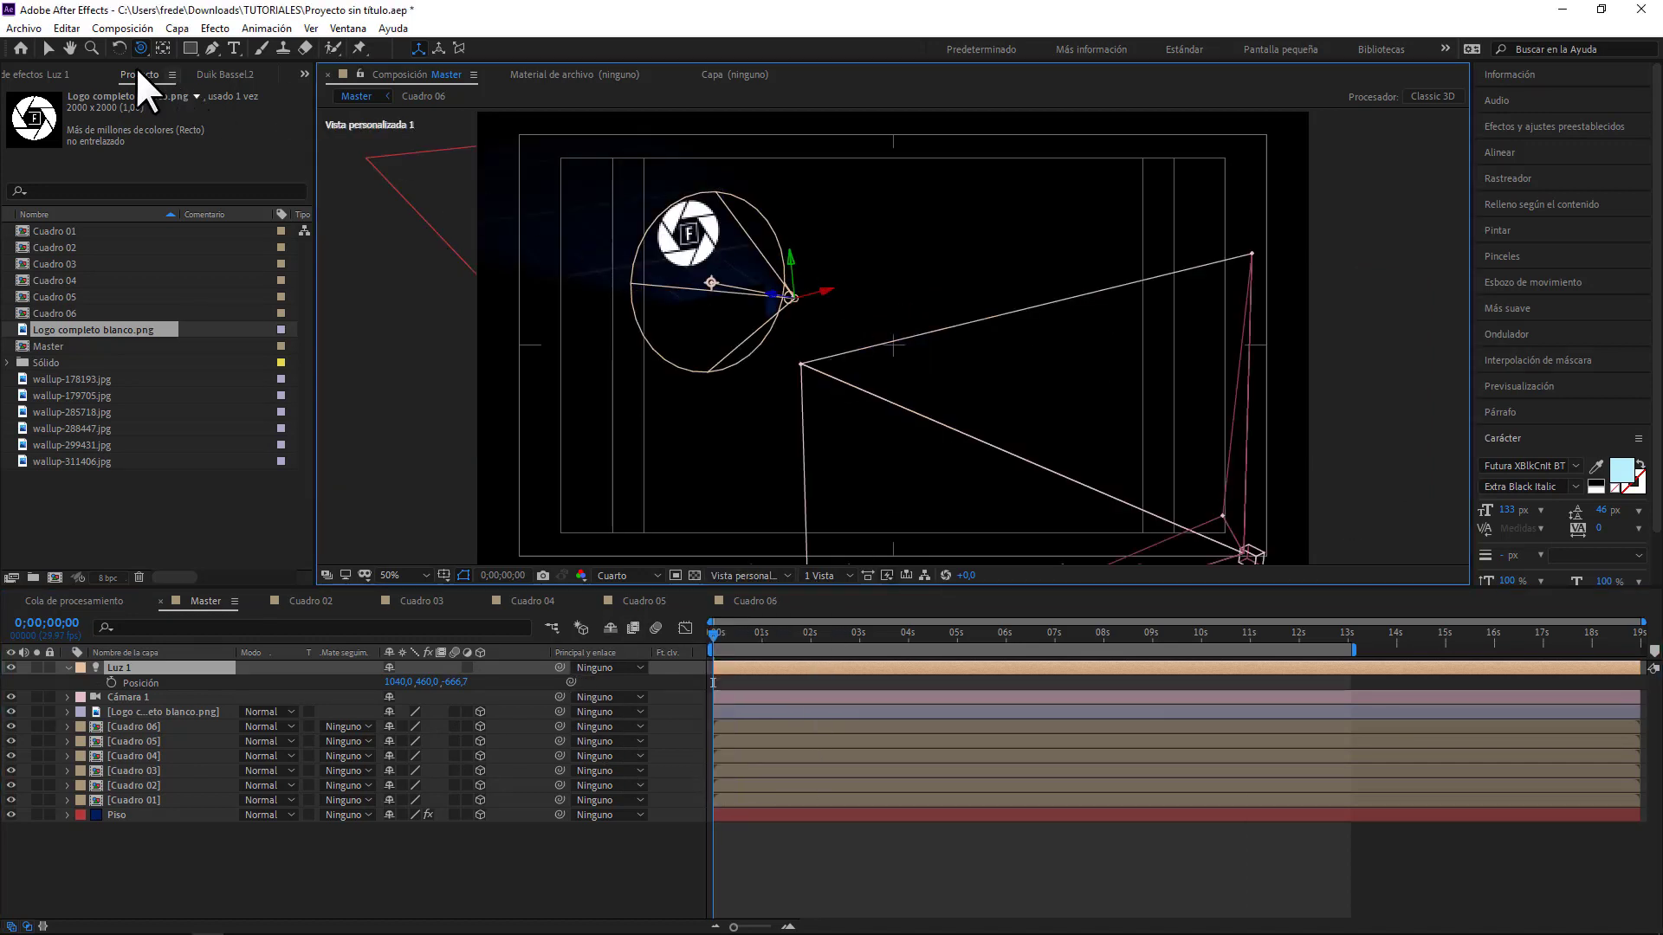
pyautogui.click(49, 48)
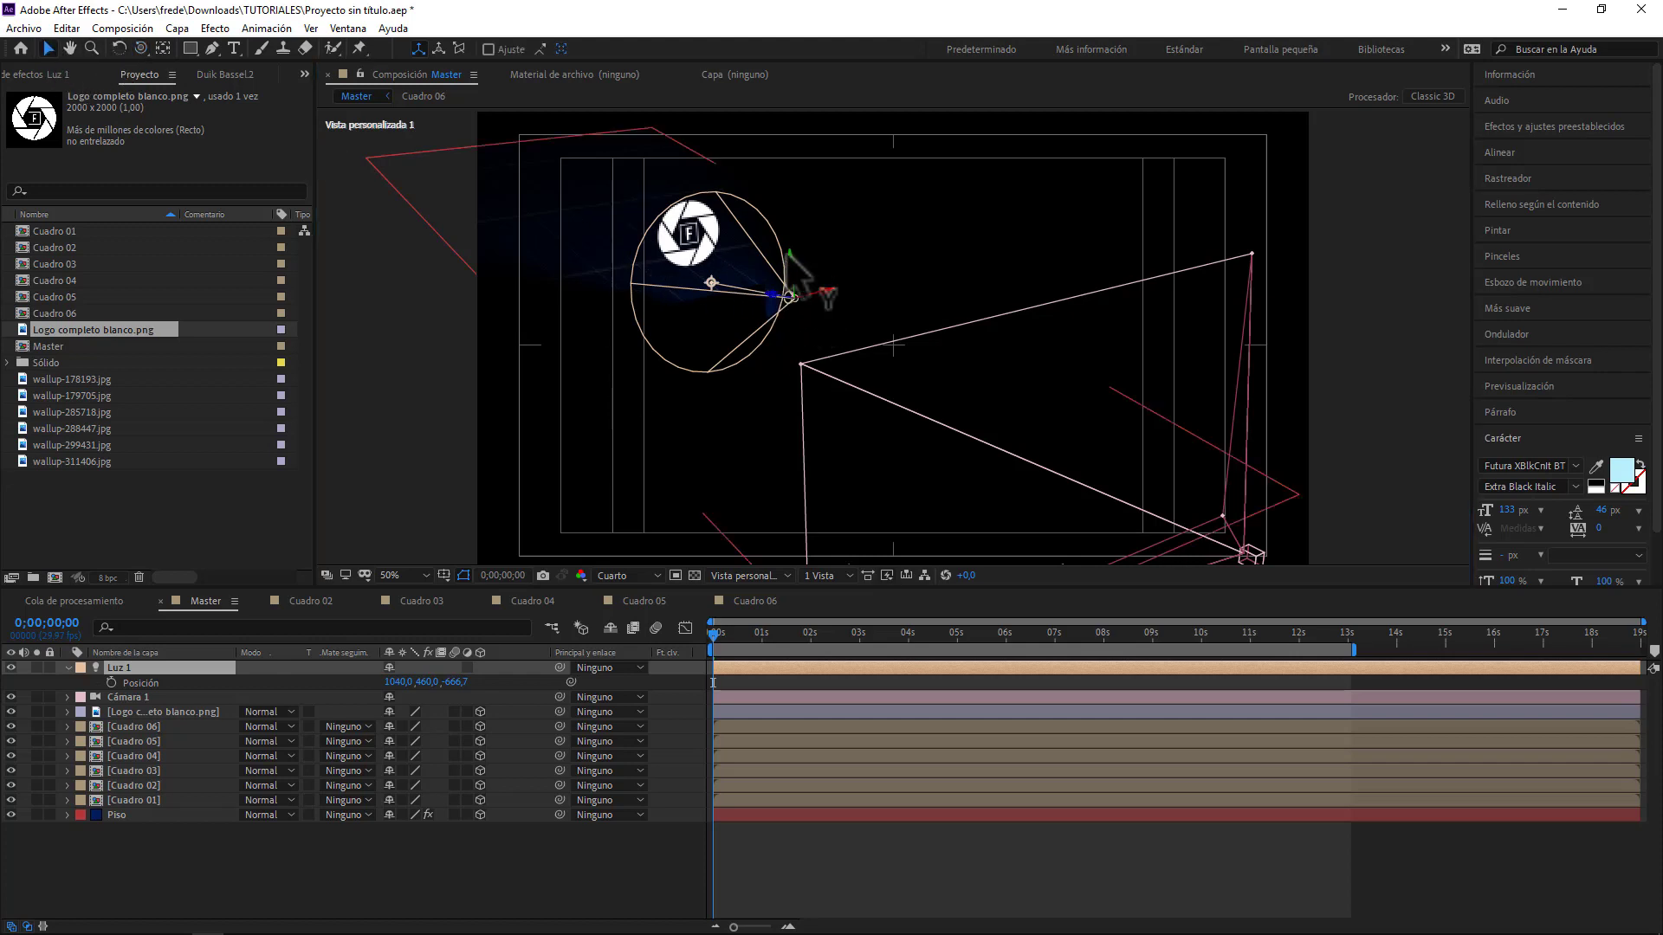
pyautogui.moveTo(800, 267); pyautogui.dragTo(1662, 693)
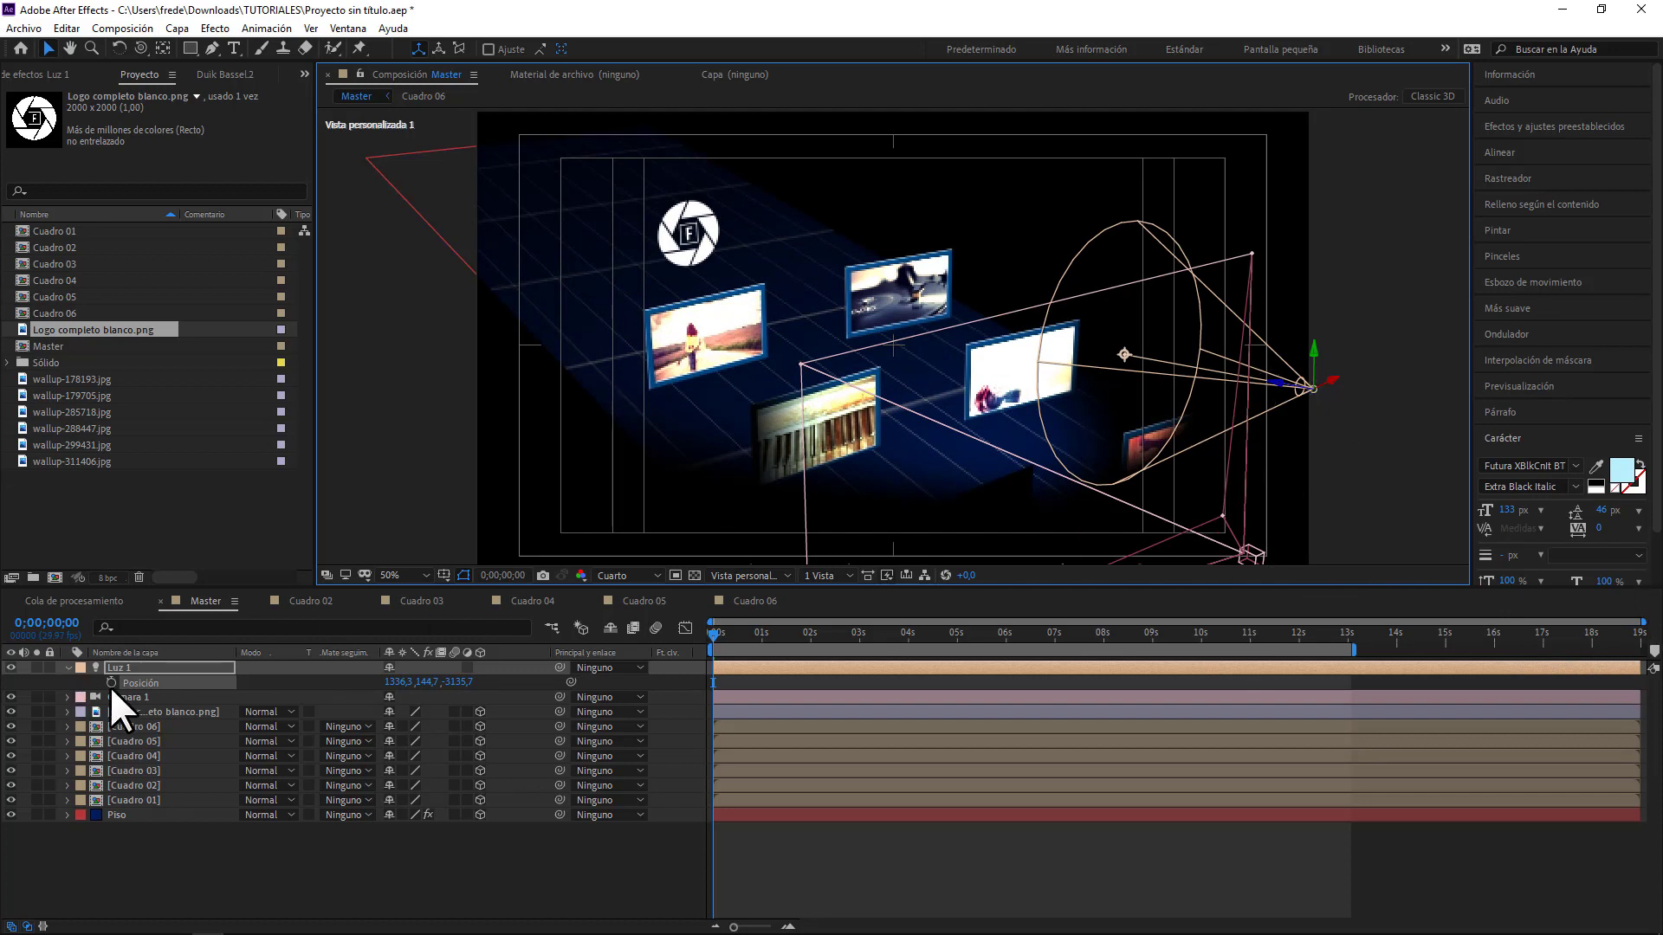
# - Set Luz 1's X rotation to -49° and move the light up to position about 1339.6, -32.3, -3163.4
pyautogui.press('r')
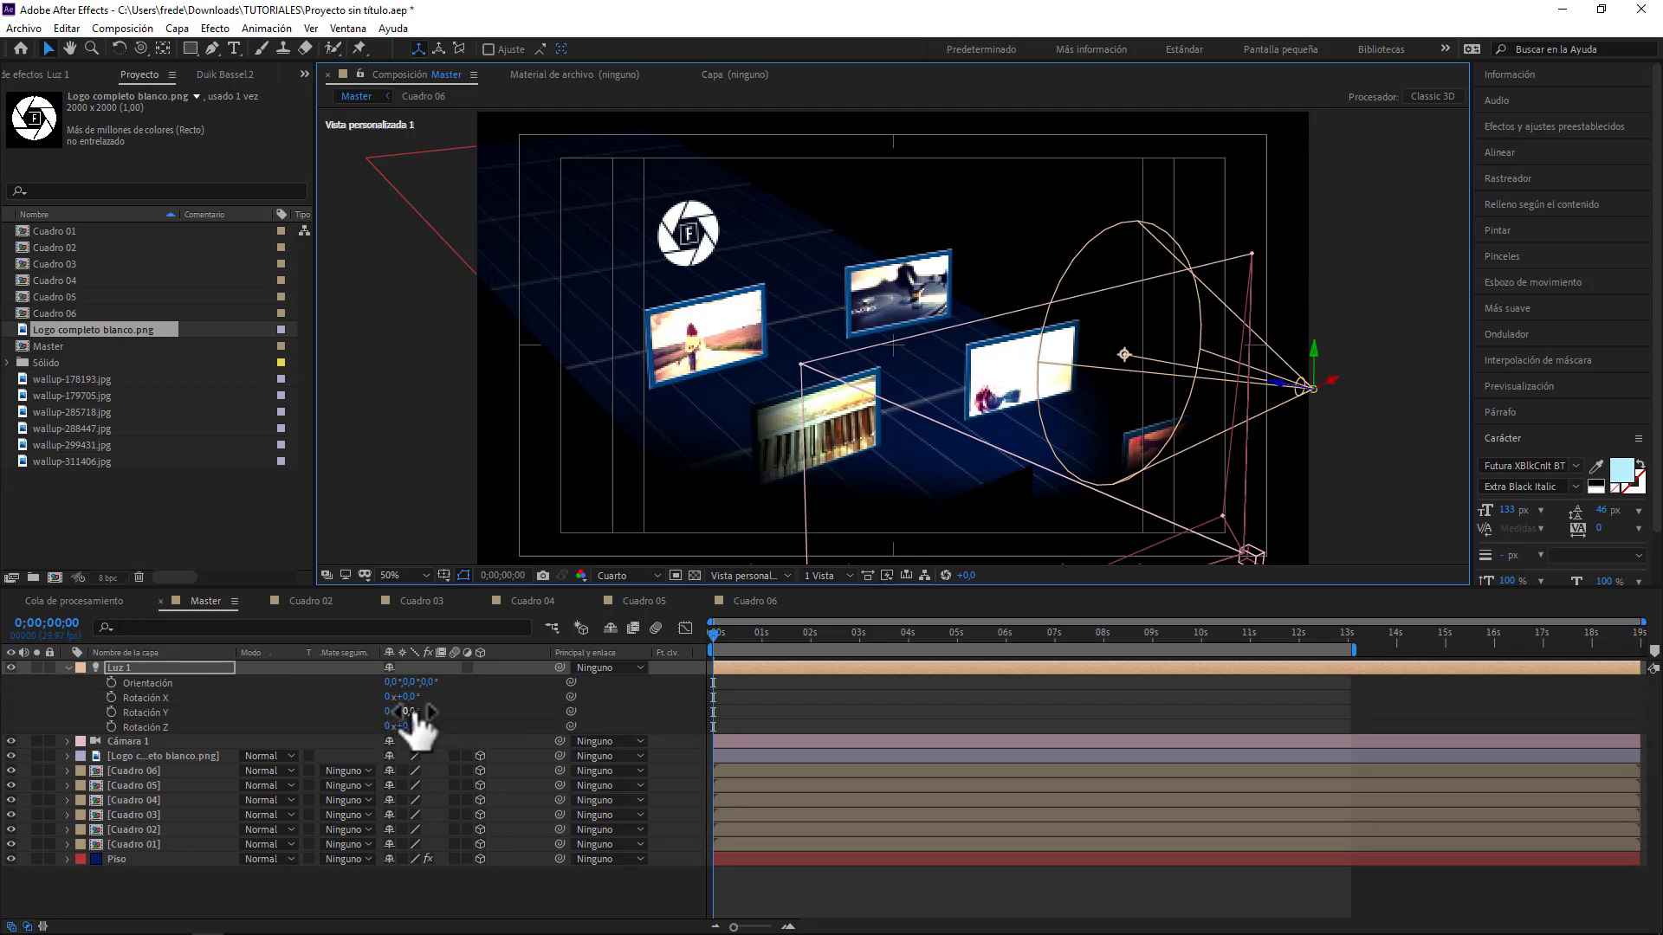
pyautogui.moveTo(419, 712); pyautogui.dragTo(376, 701)
pyautogui.hotkey('ctrl', 'z')
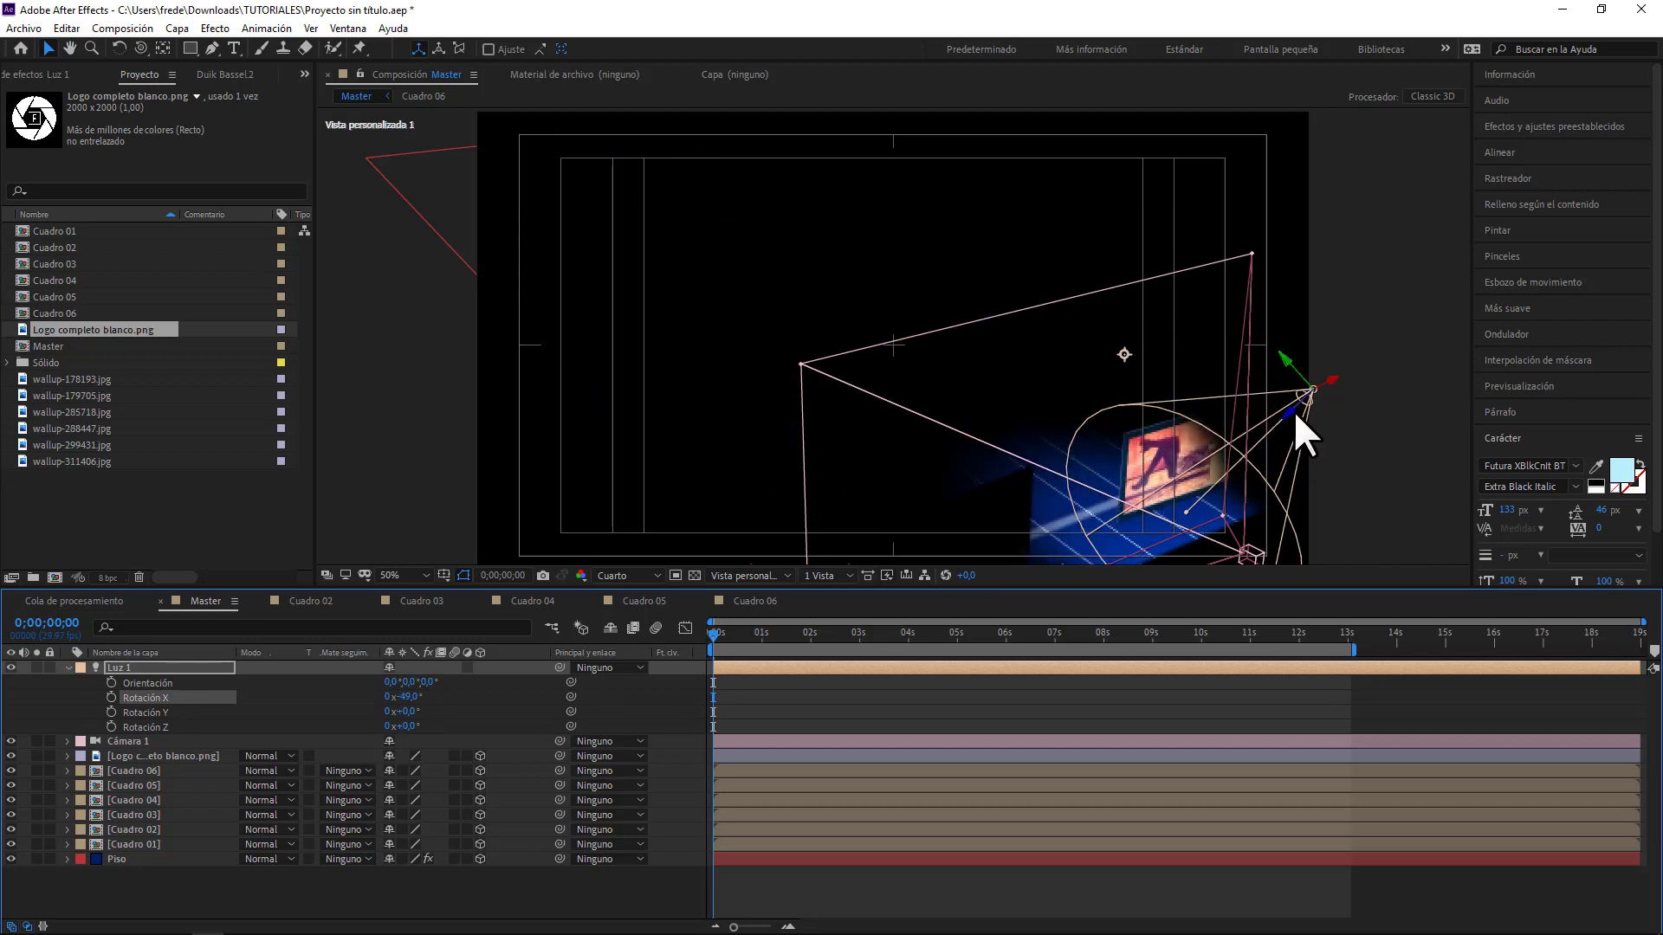
pyautogui.moveTo(1290, 414)
pyautogui.mouseDown()
pyautogui.moveTo(1319, 356)
pyautogui.moveTo(1296, 296)
pyautogui.mouseUp()
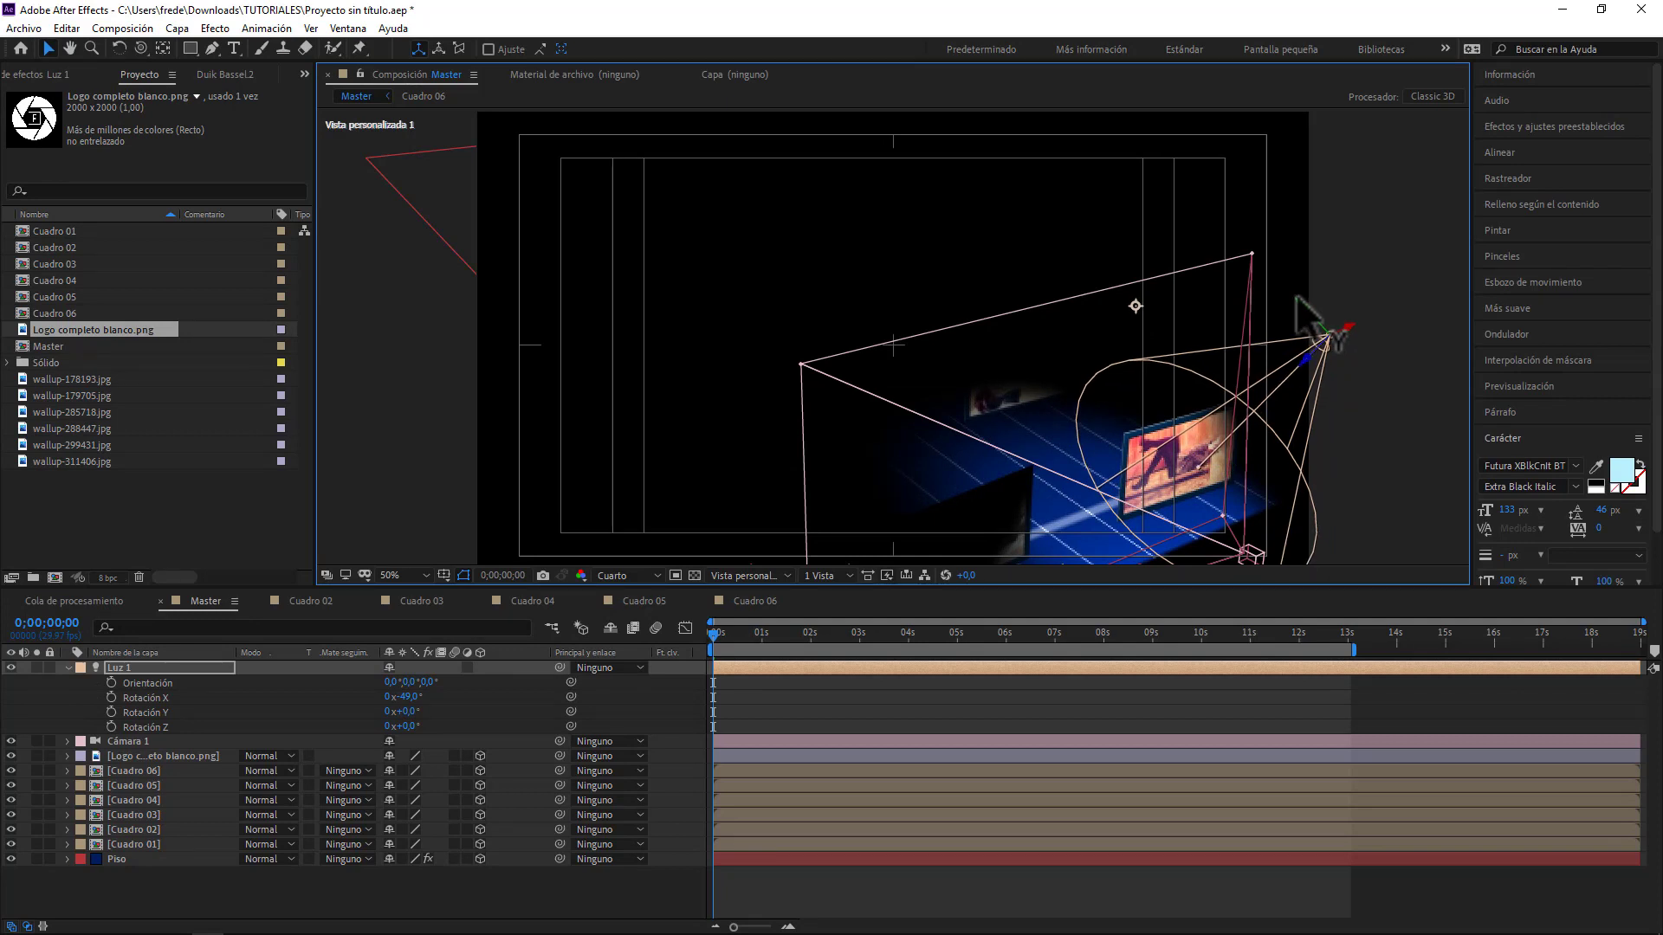
# - Set Luz 1's cone angle to 58° in its light options
pyautogui.click(67, 667)
pyautogui.click(67, 665)
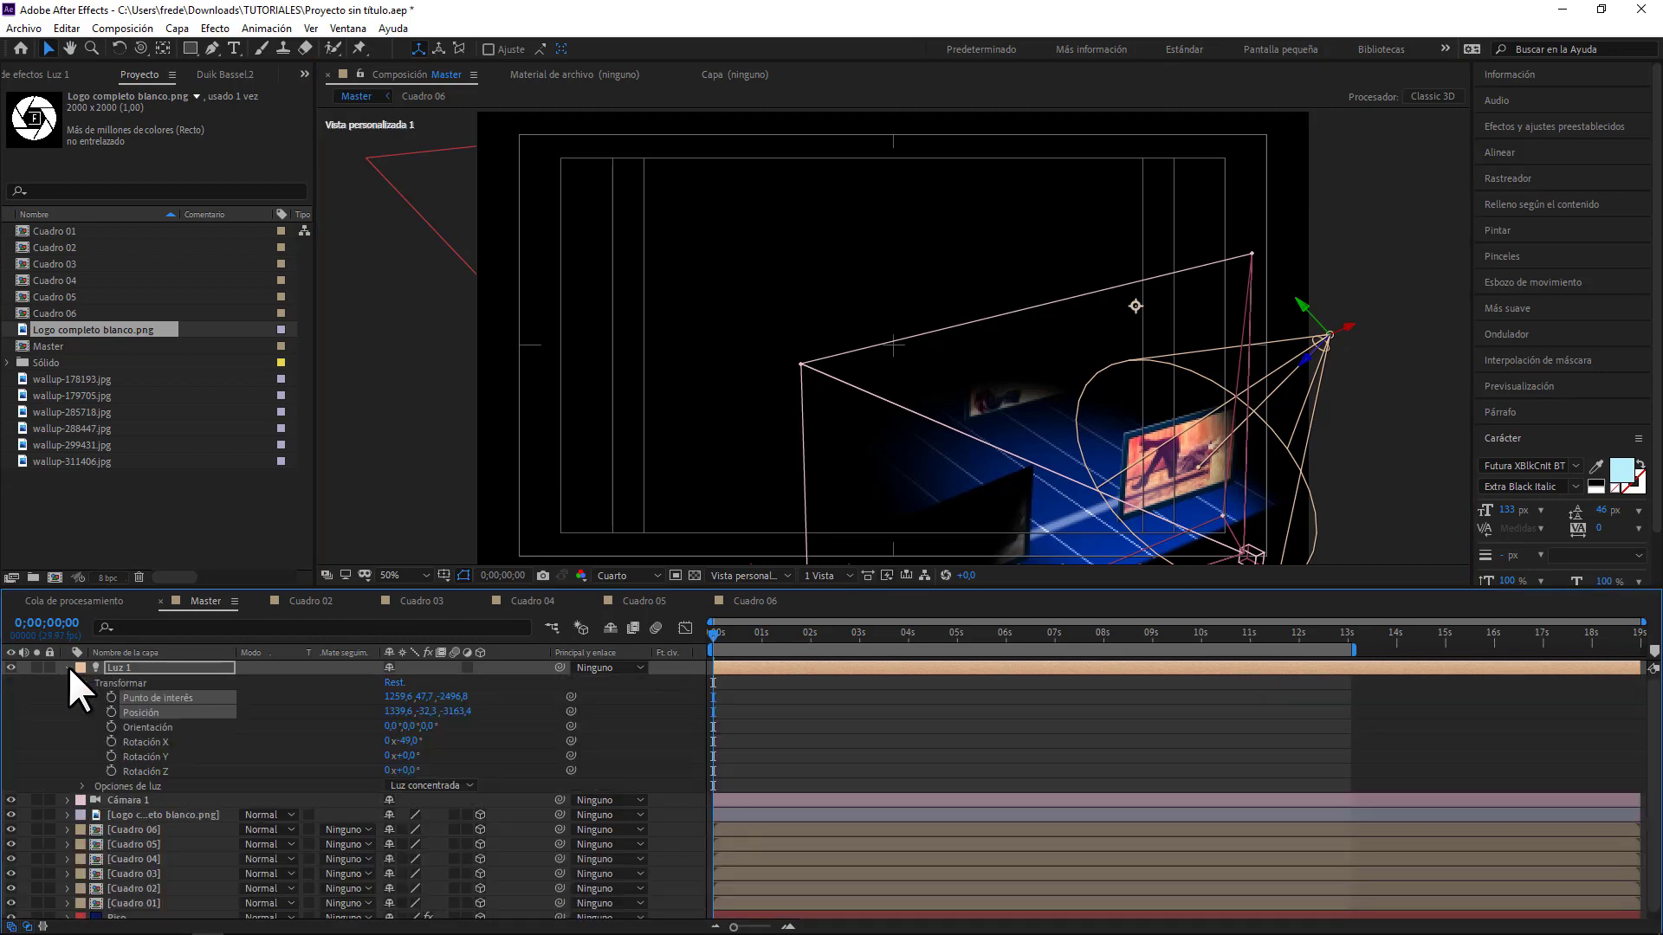
pyautogui.click(83, 683)
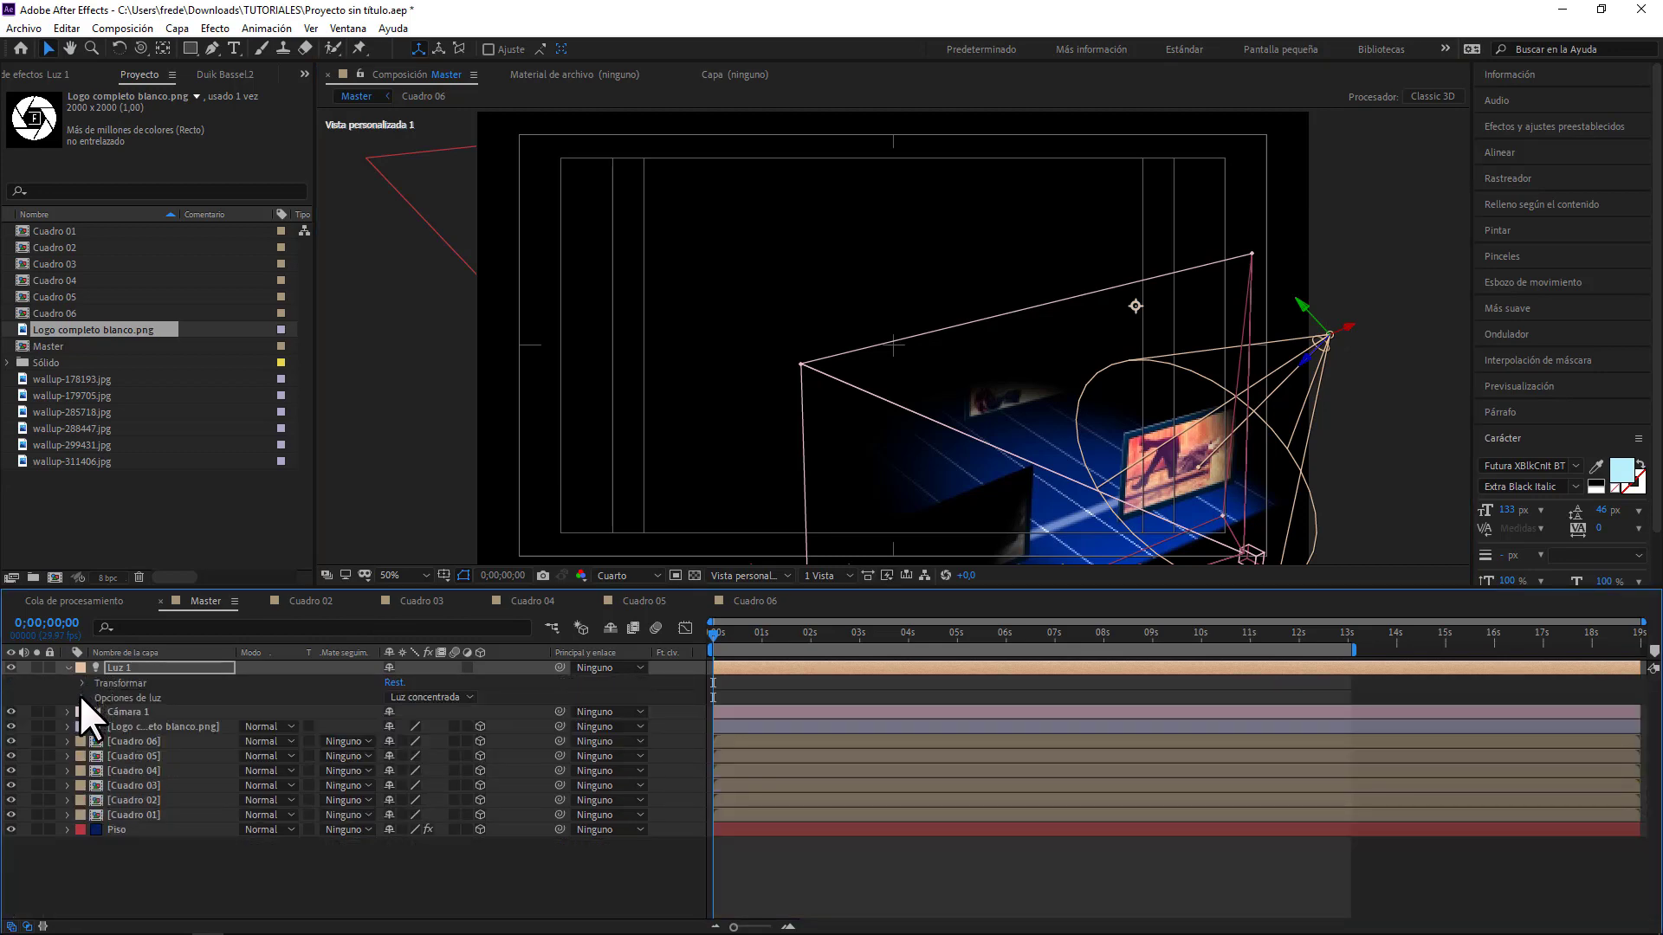
pyautogui.click(81, 696)
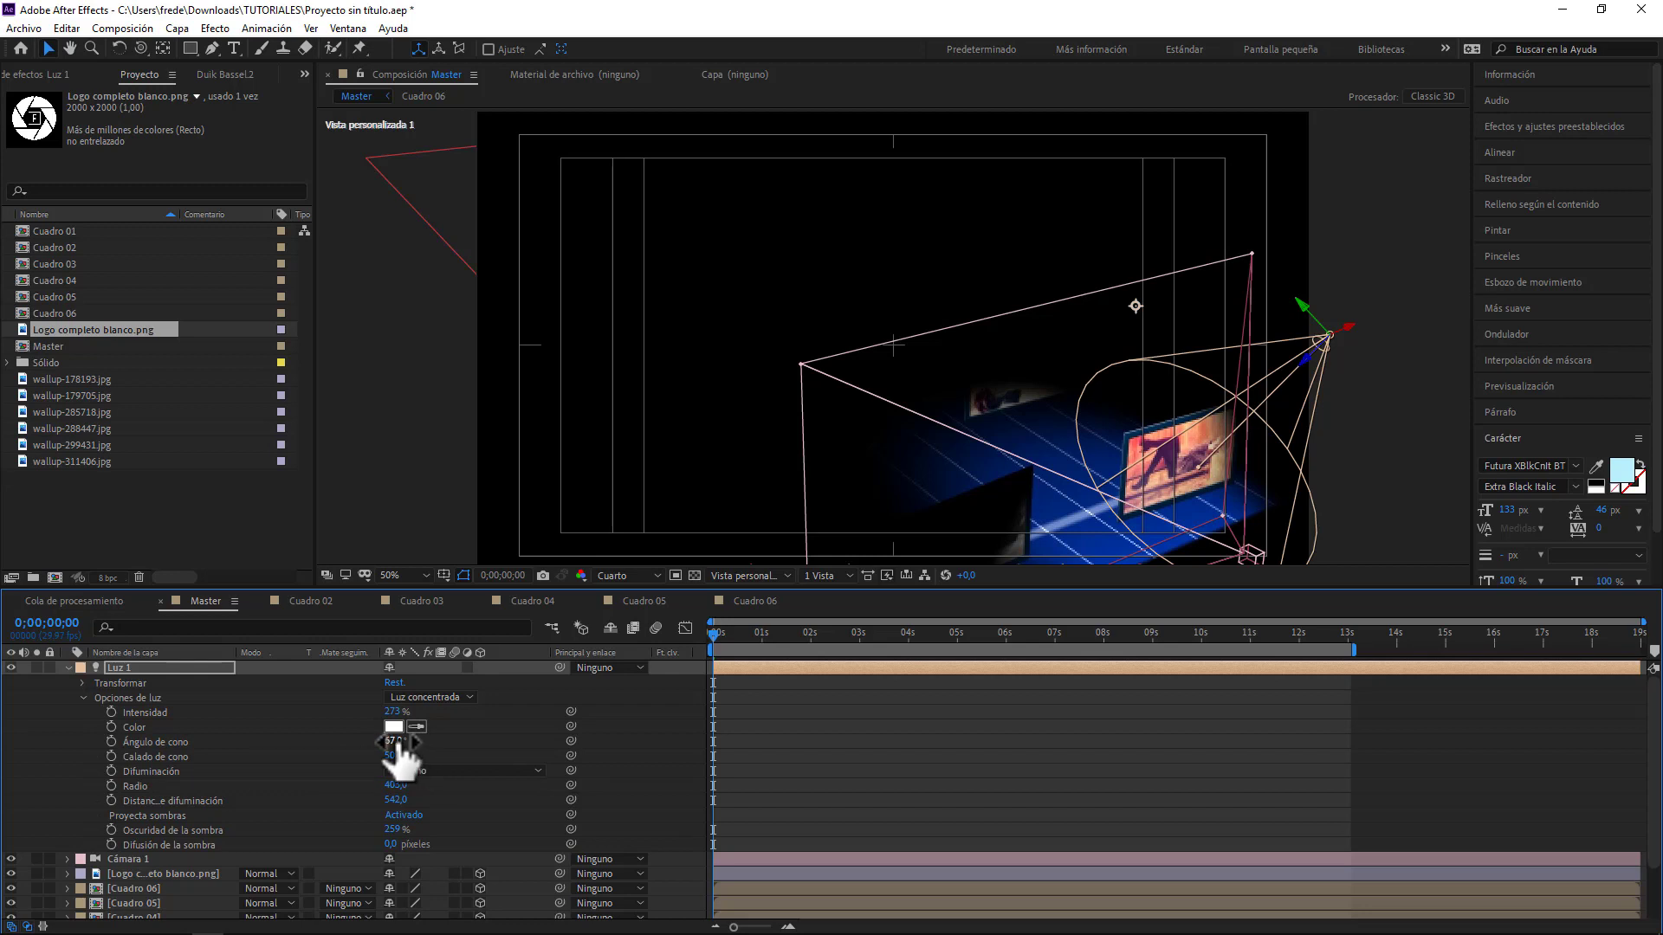
pyautogui.moveTo(394, 742); pyautogui.dragTo(391, 742)
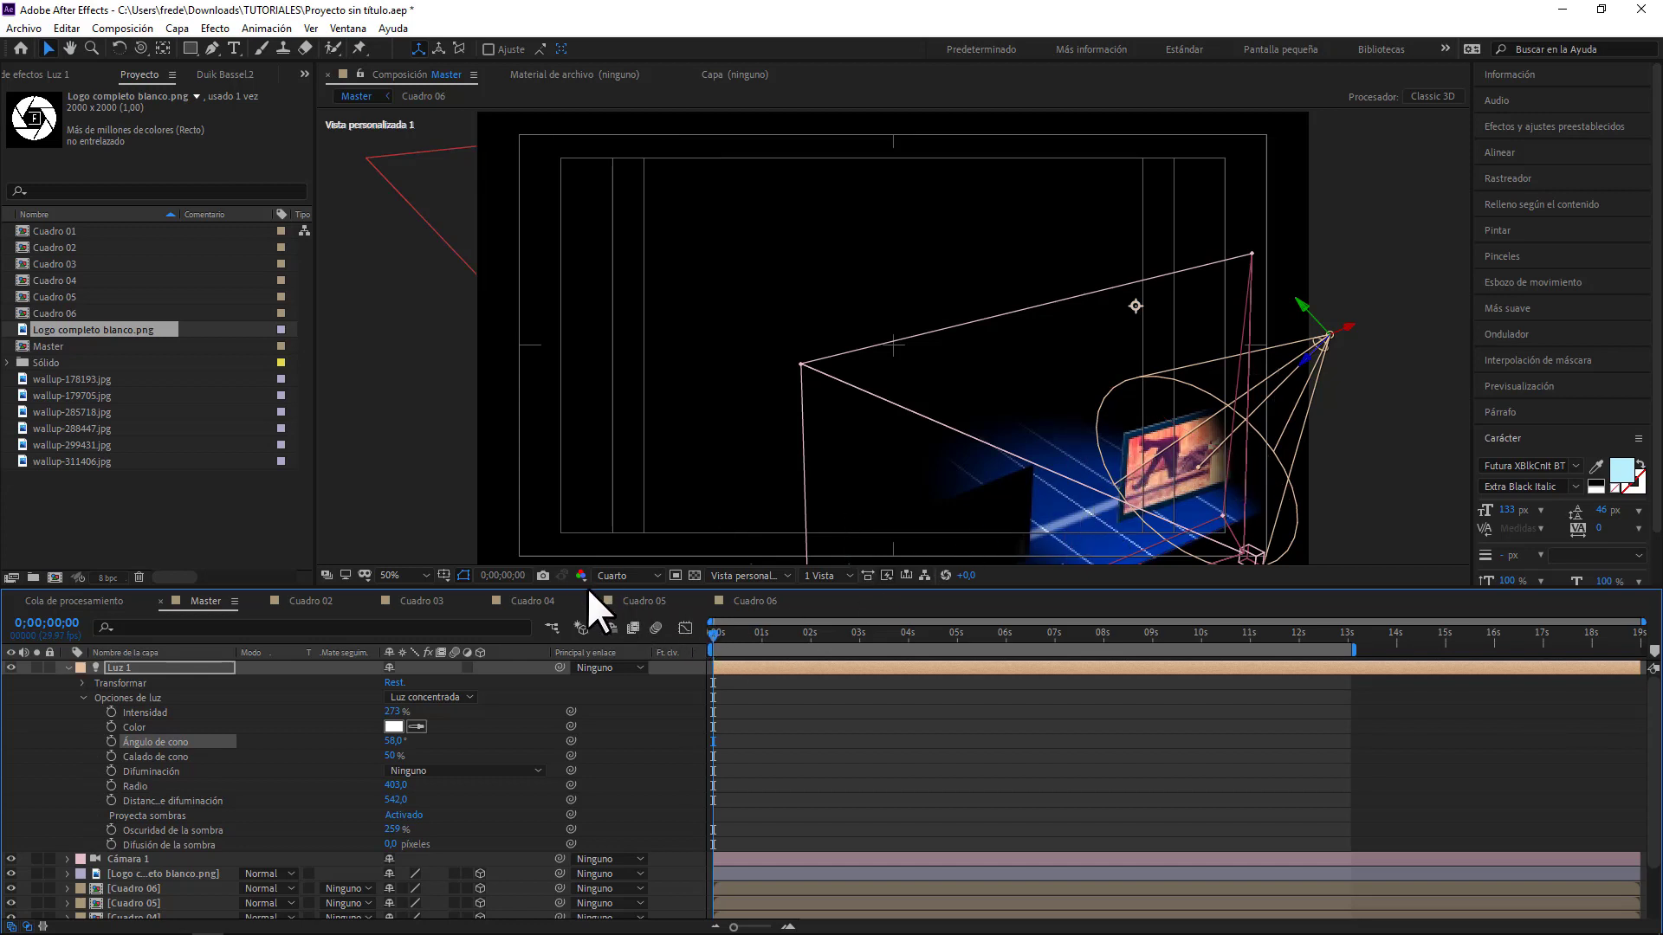
# - In the Cámara activa view, try shifting Luz 1 slightly along the X axis, and return to Vista personalizada 1
pyautogui.click(724, 577)
pyautogui.click(741, 597)
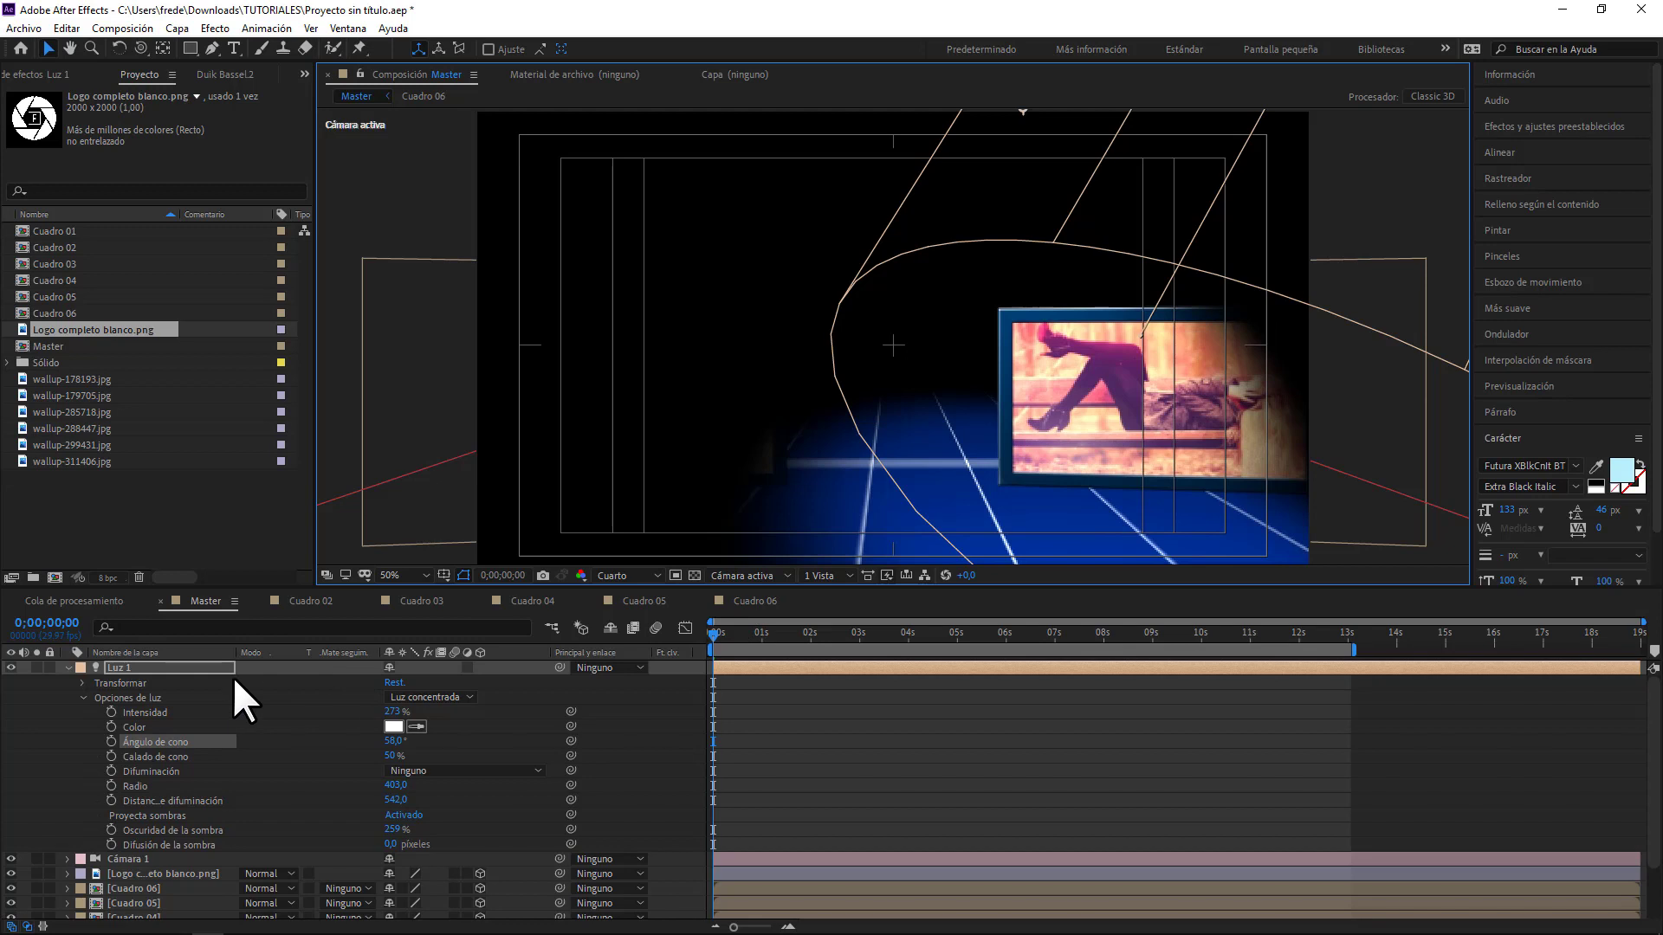
pyautogui.press('p')
pyautogui.moveTo(403, 682); pyautogui.dragTo(424, 683)
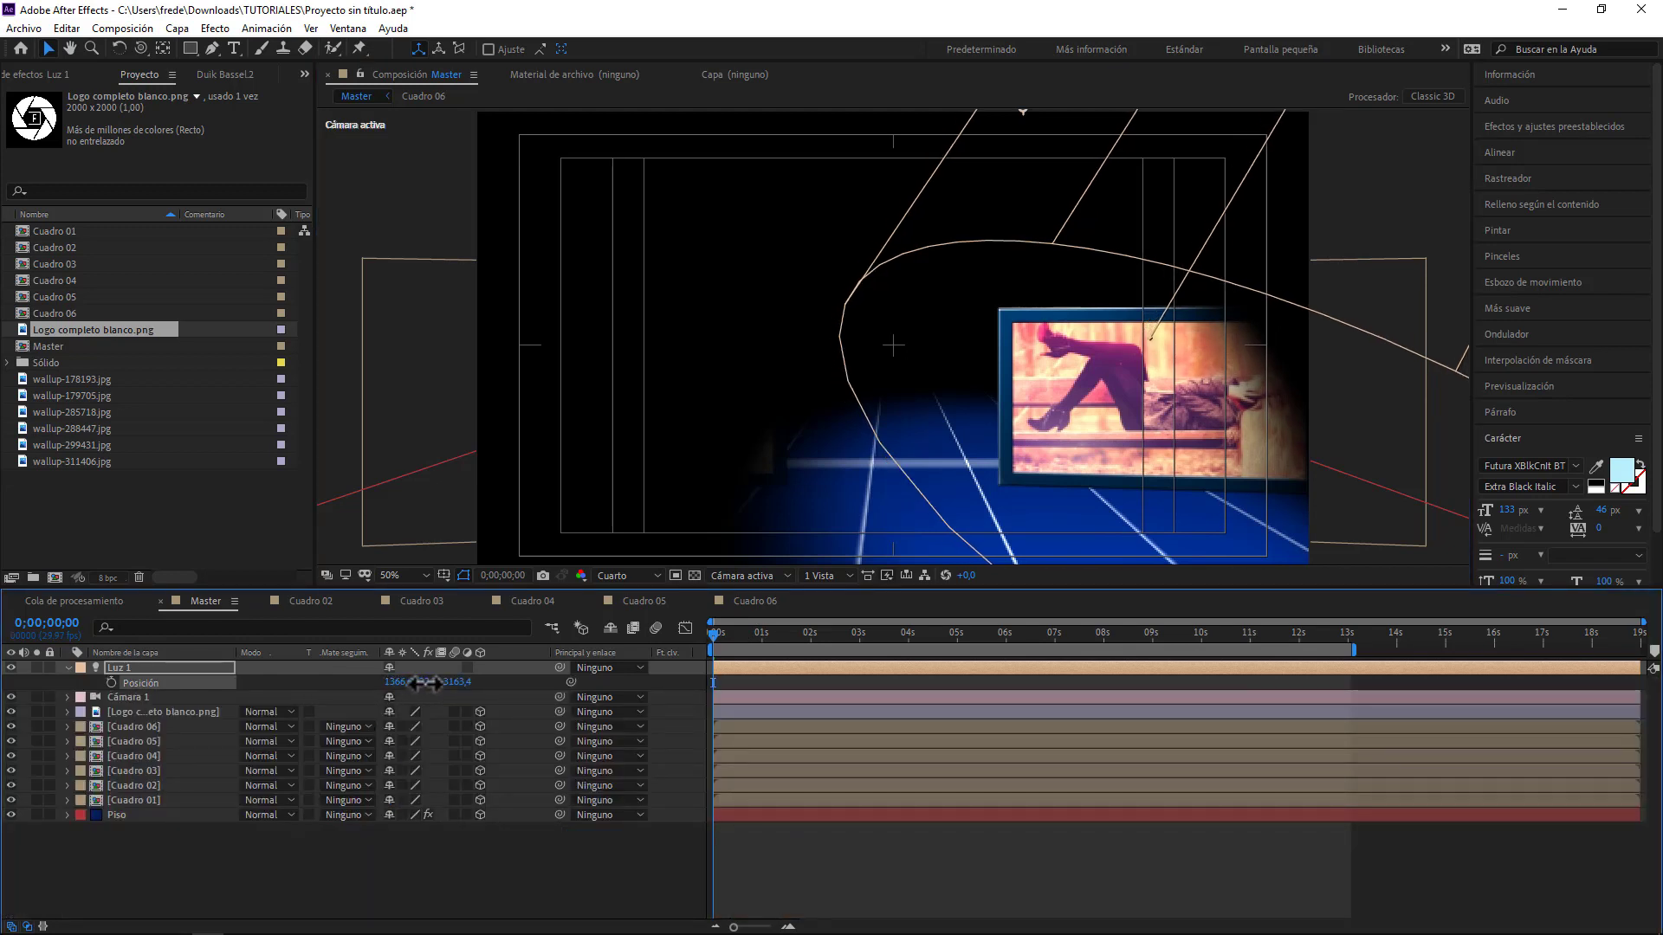
pyautogui.hotkey('ctrl', 'z')
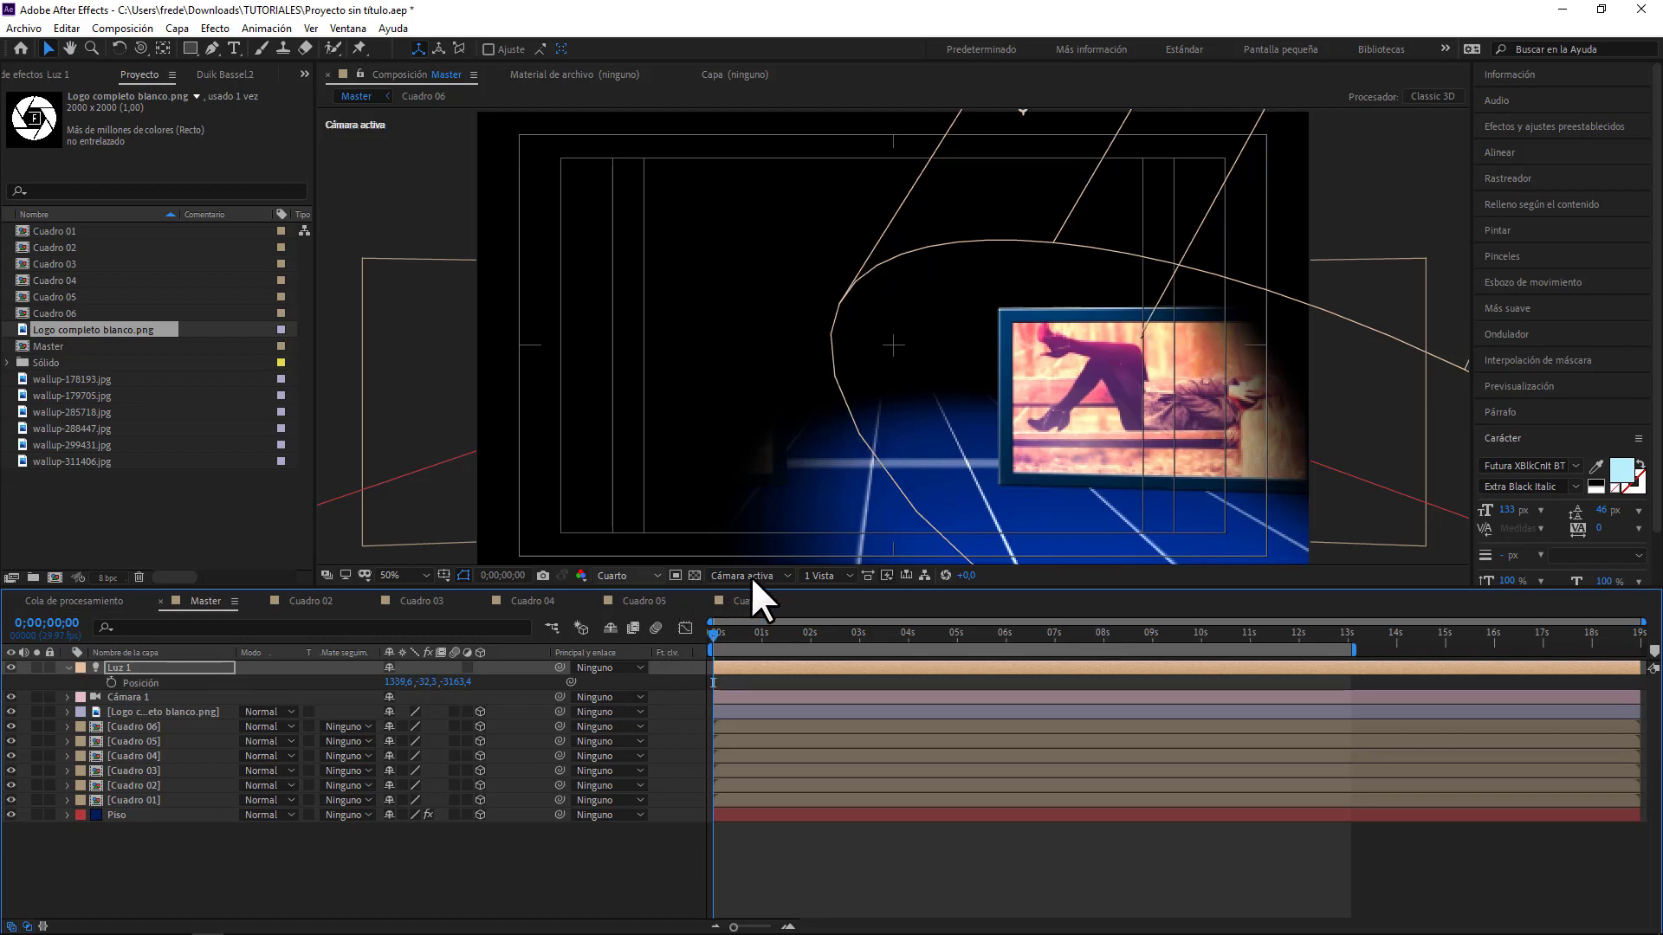
pyautogui.click(757, 573)
pyautogui.click(778, 755)
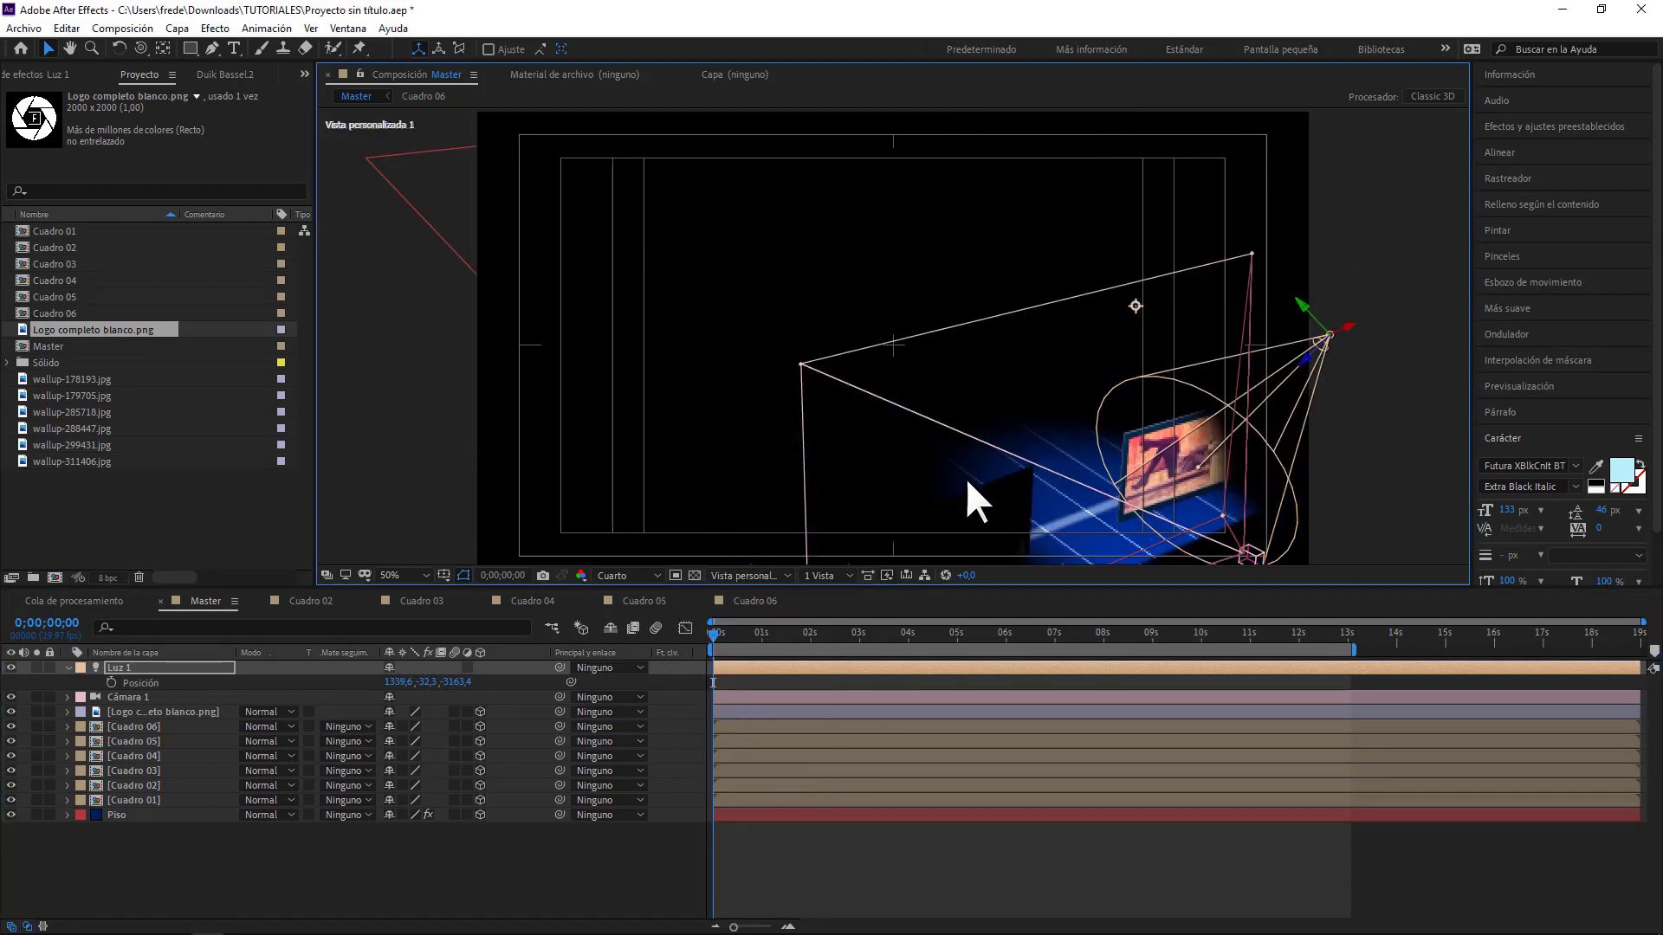
# - Pull Luz 1 back from the front frame to position about 1347.5, -129.4, -3229 and set its cone angle to 47°
pyautogui.moveTo(1314, 349); pyautogui.dragTo(1344, 319)
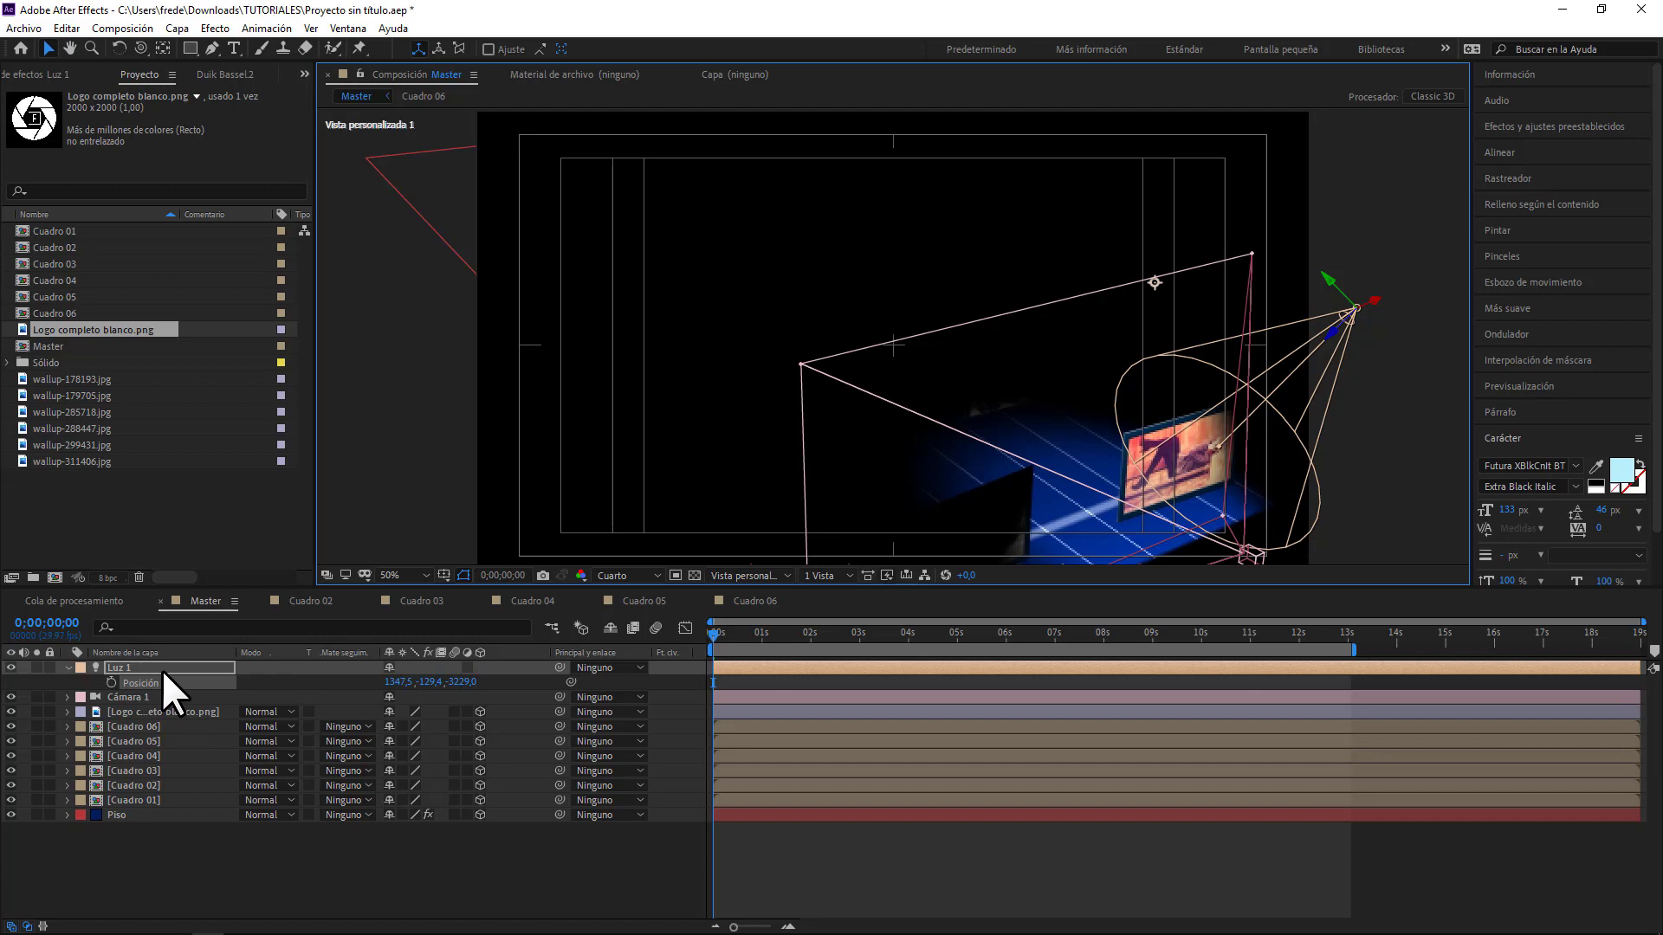
pyautogui.click(68, 667)
pyautogui.click(69, 668)
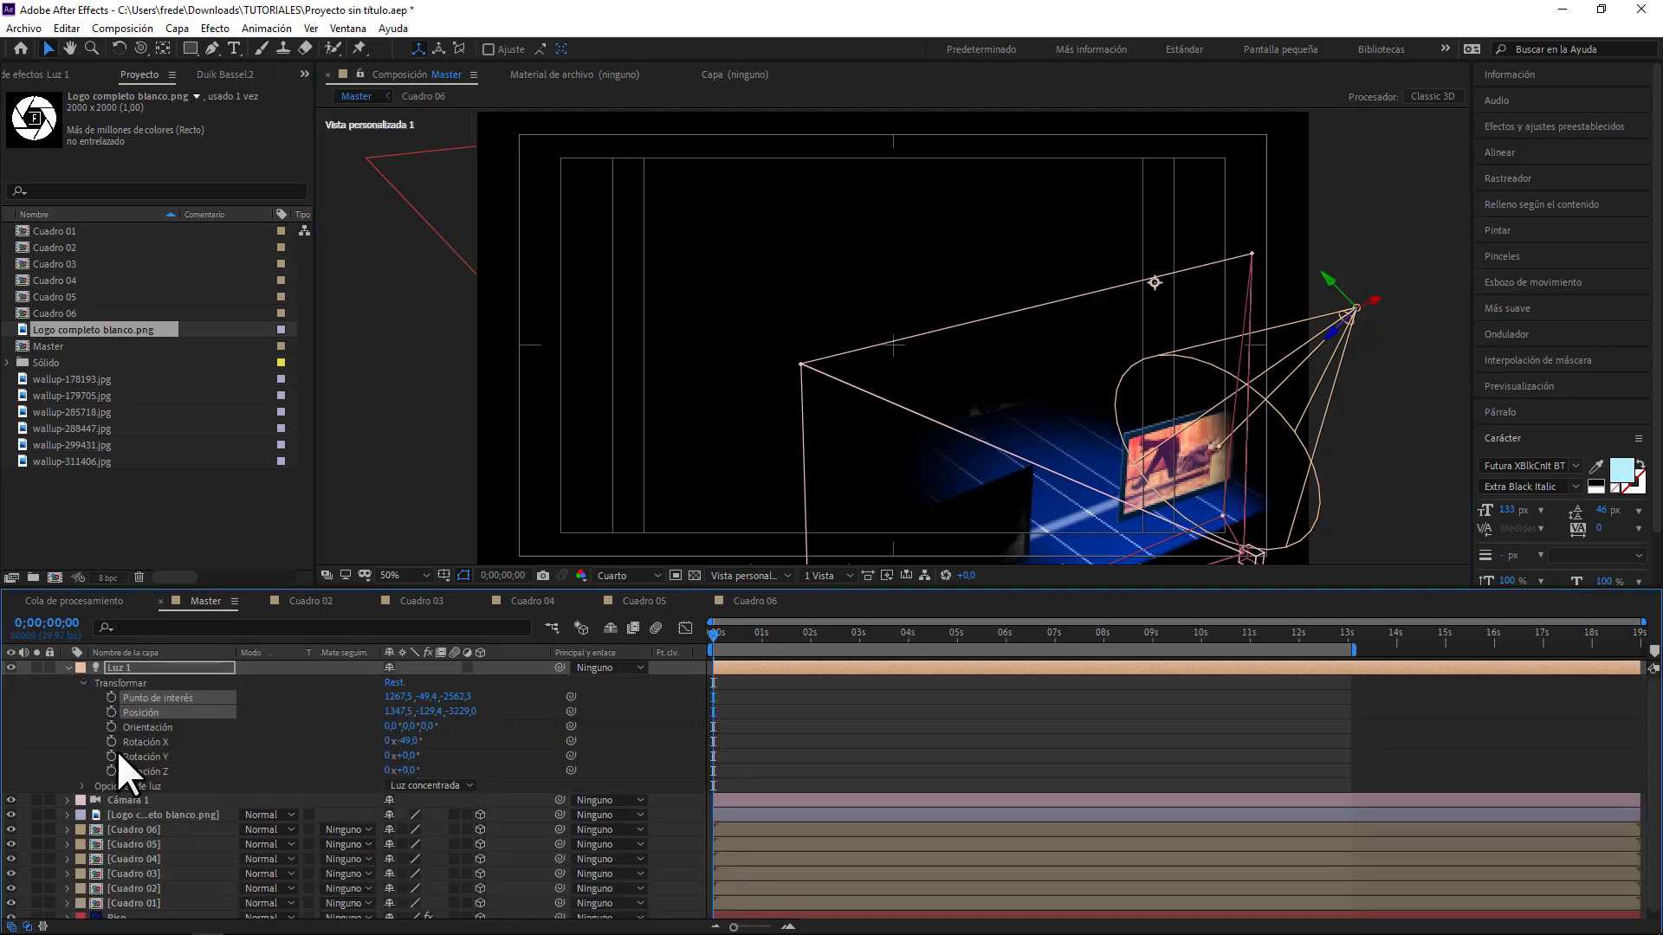
pyautogui.click(83, 785)
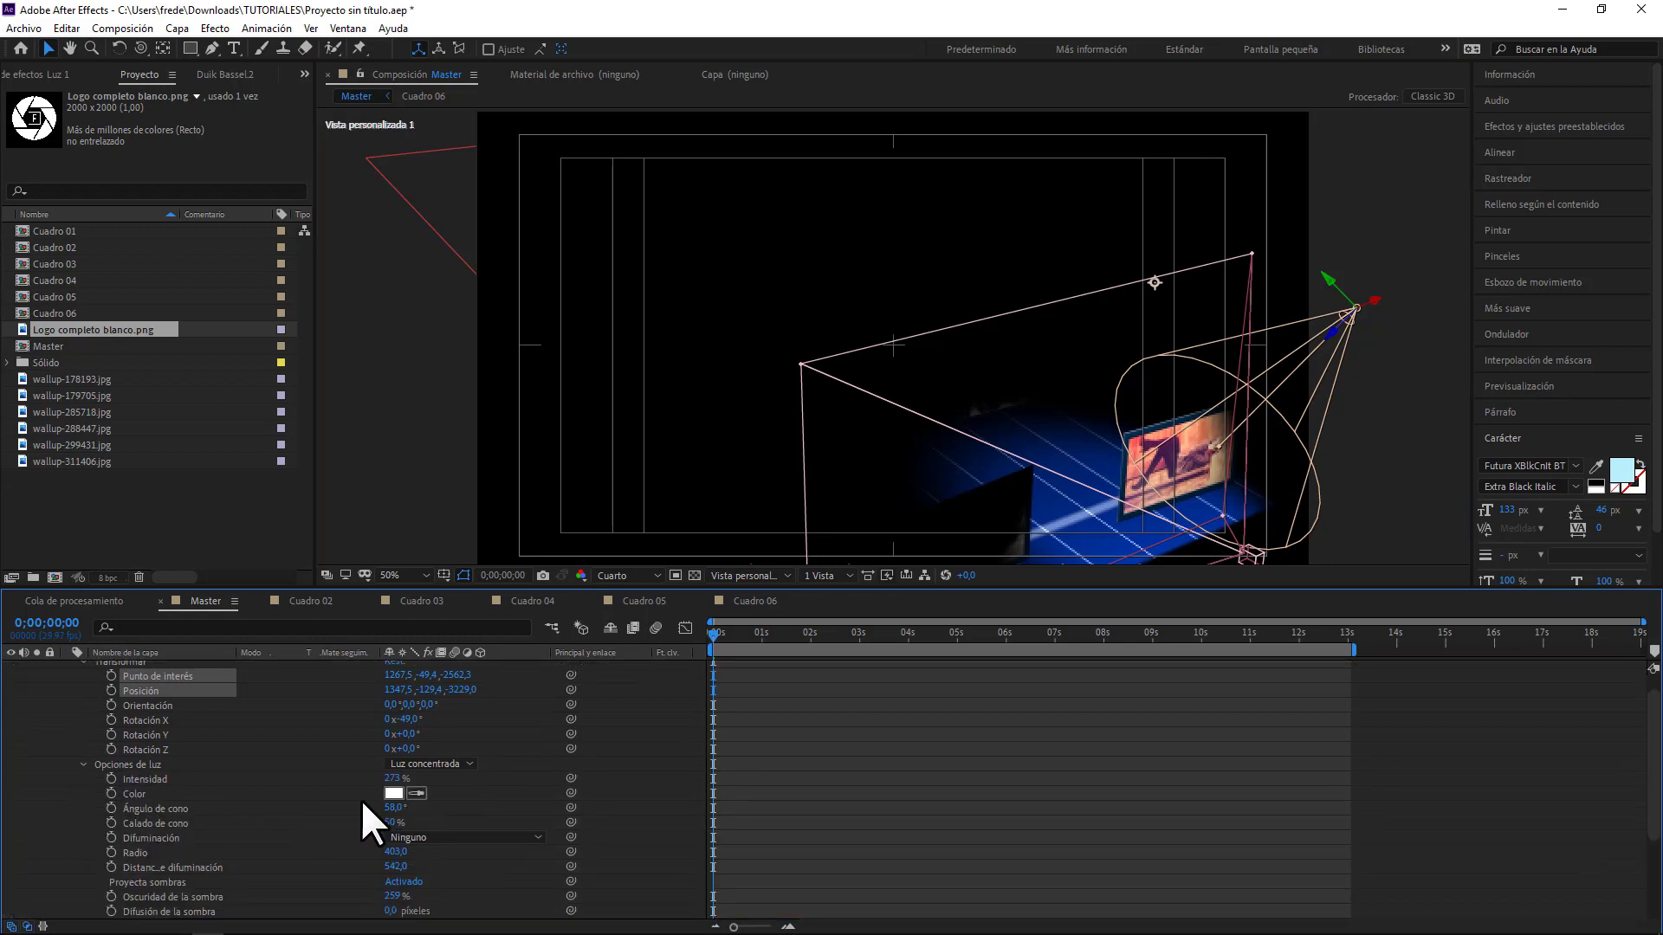
pyautogui.moveTo(395, 807); pyautogui.dragTo(388, 811)
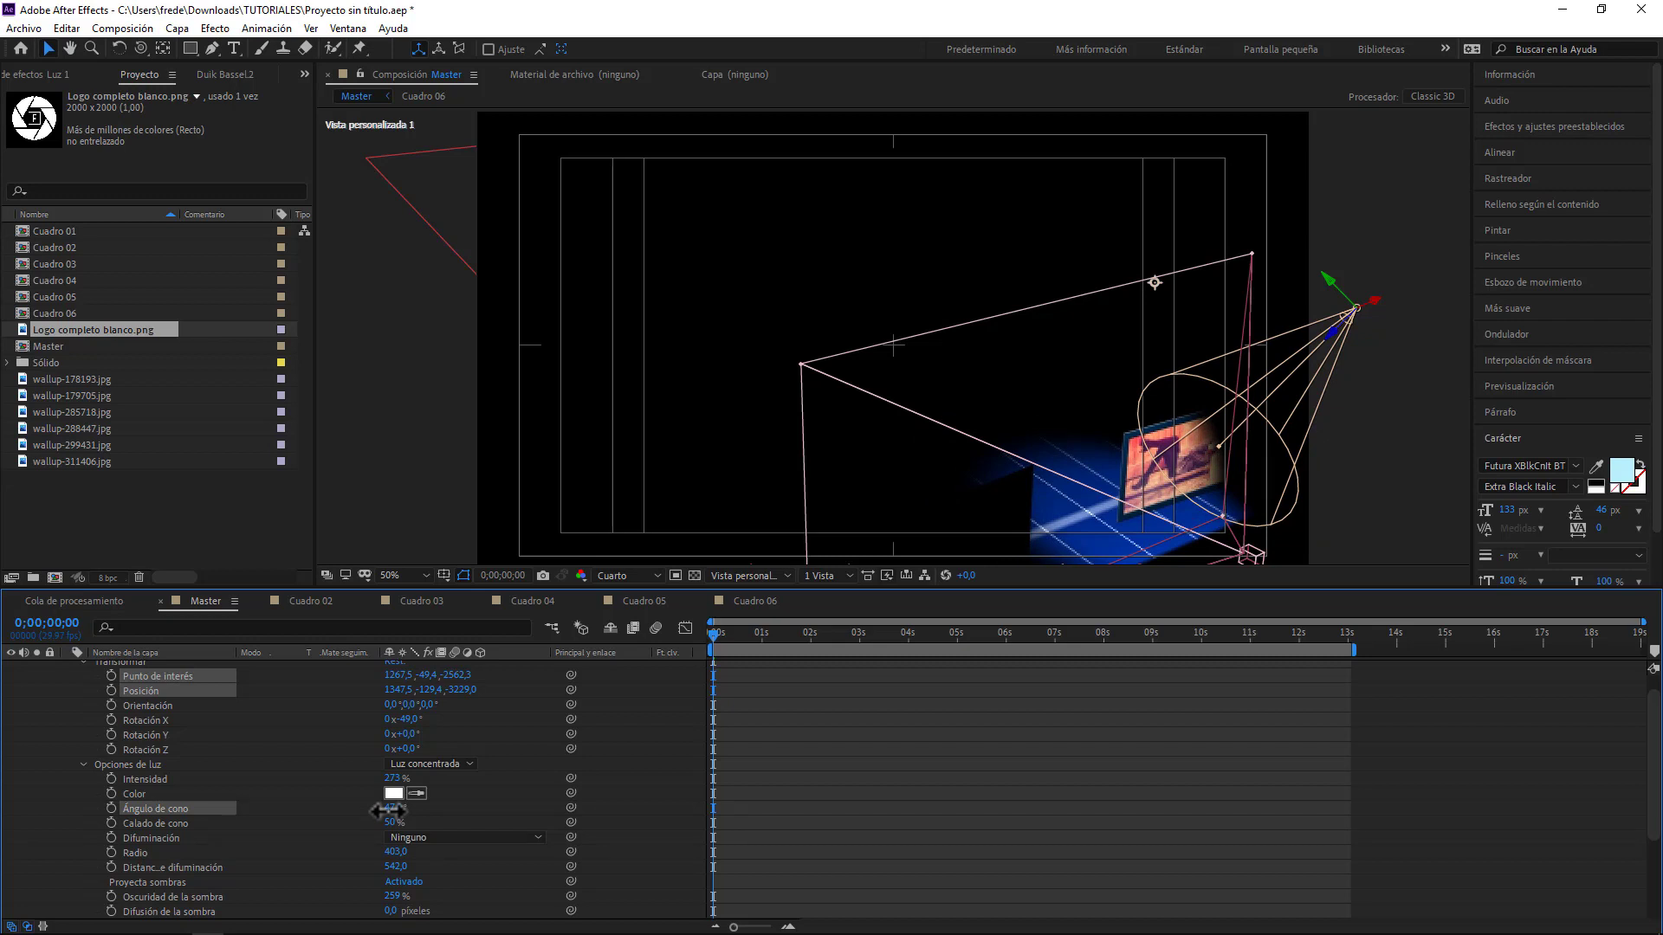
pyautogui.moveTo(390, 810); pyautogui.dragTo(389, 810)
pyautogui.scroll(1, 47, 797)
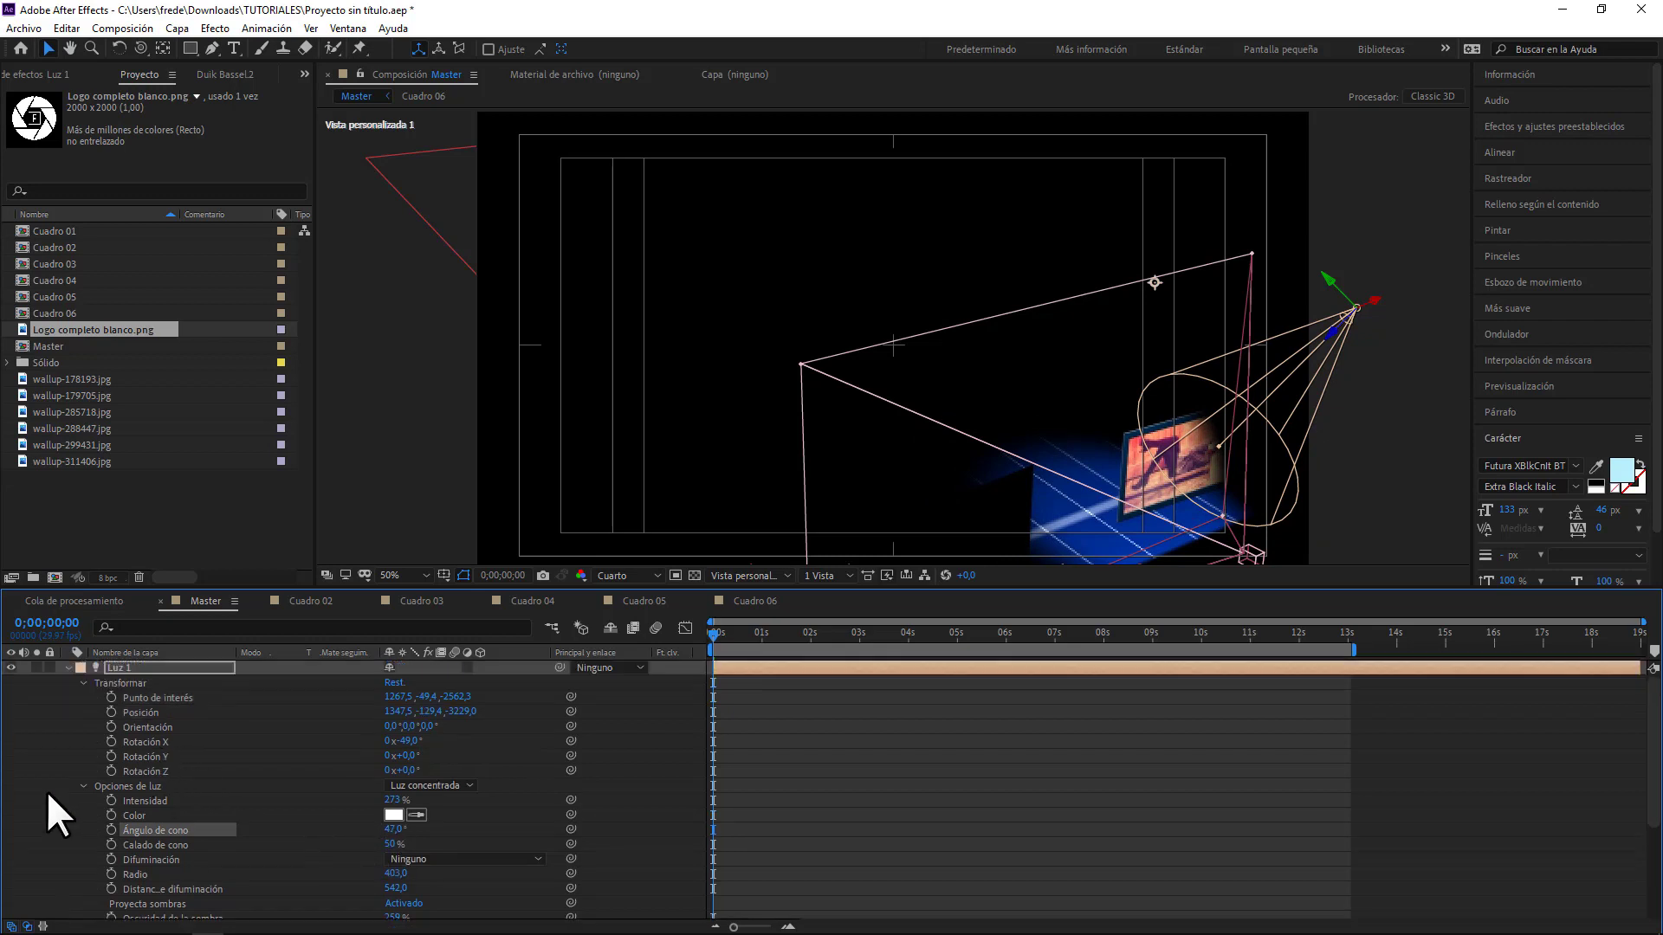
pyautogui.click(66, 668)
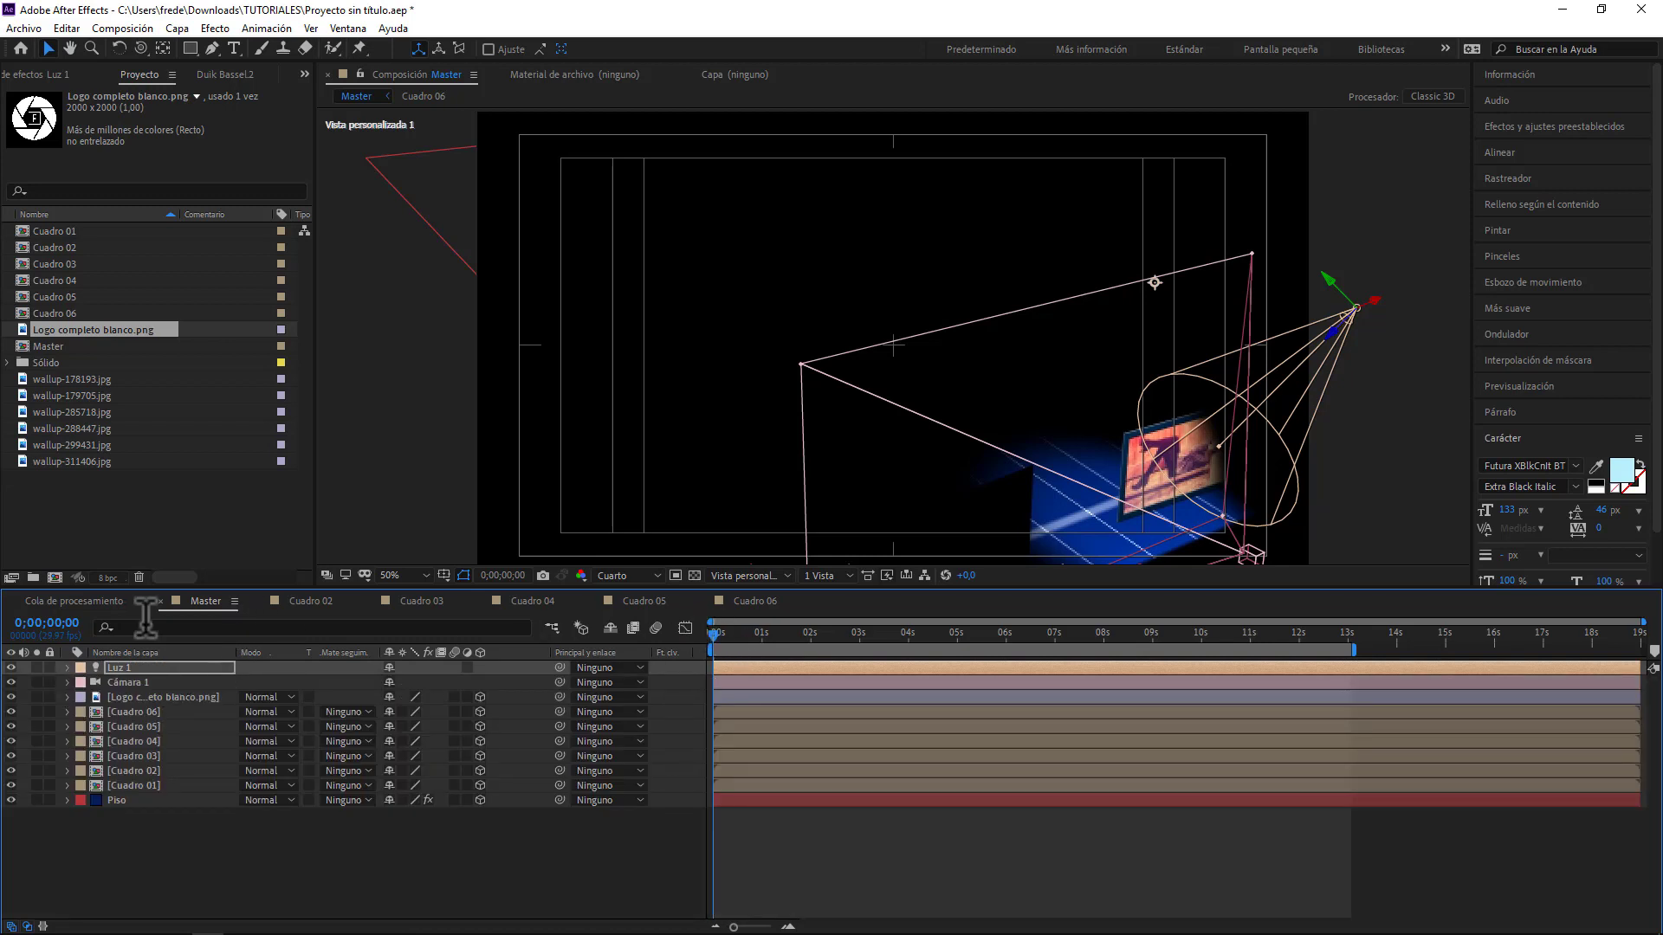
# - Duplicate Luz 1 and move the copy, Luz 2, along the X axis to light the front left frame with the girl in a cap
pyautogui.click(178, 889)
pyautogui.click(112, 664)
pyautogui.hotkey('ctrl', 'd')
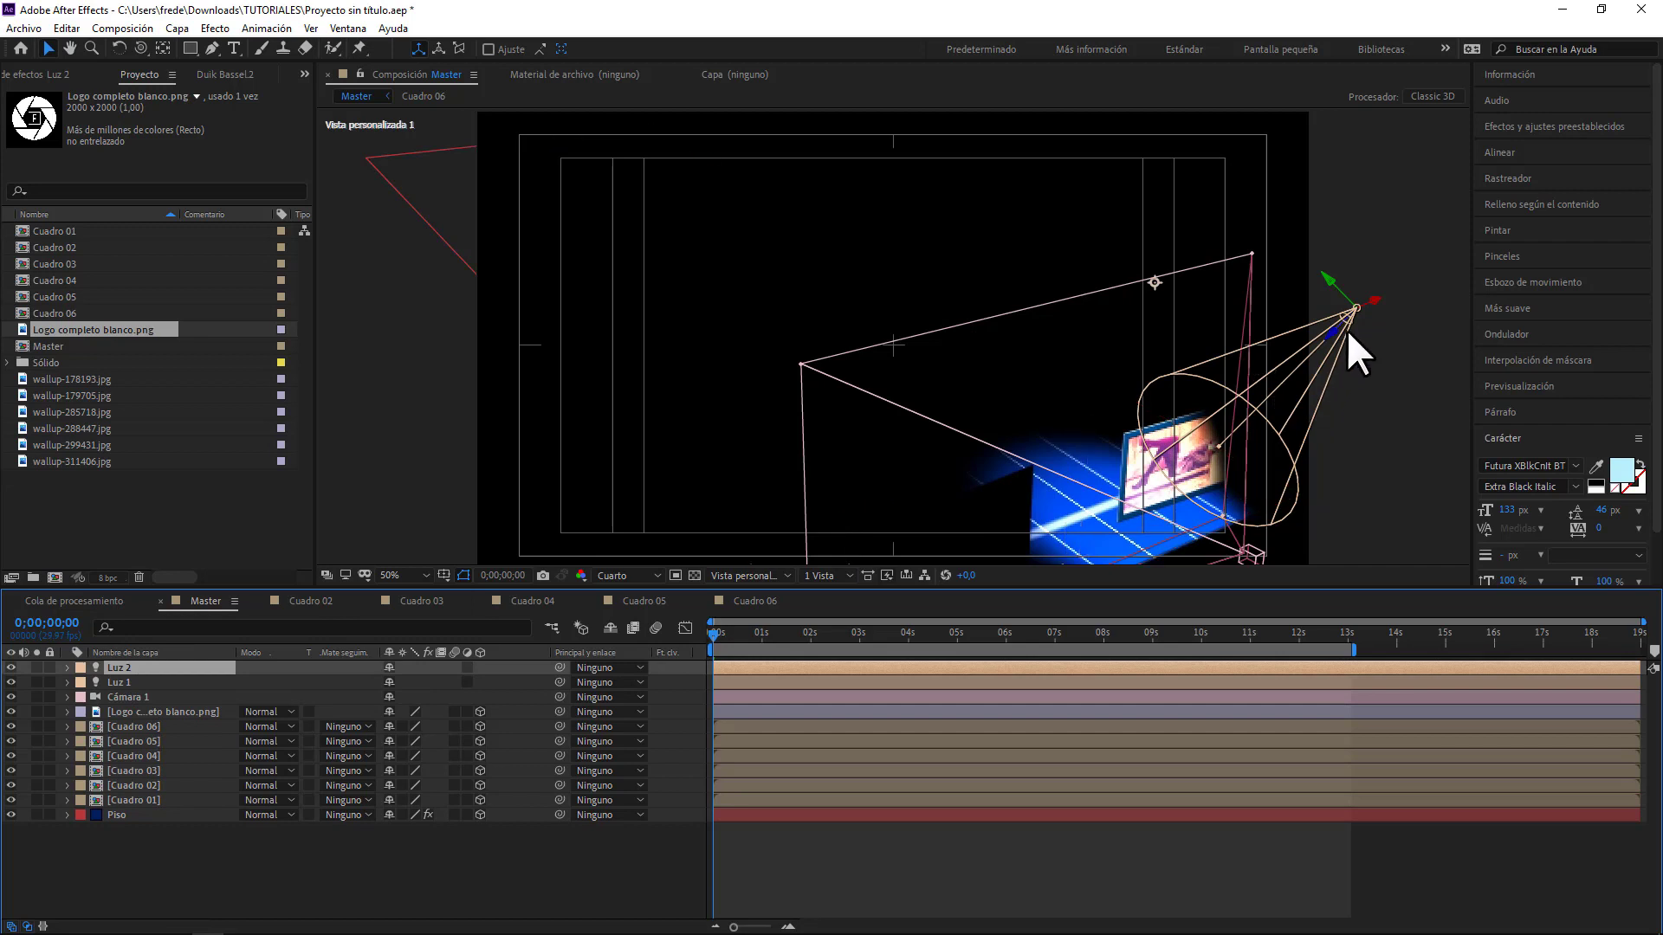
pyautogui.moveTo(1369, 300); pyautogui.dragTo(992, 422)
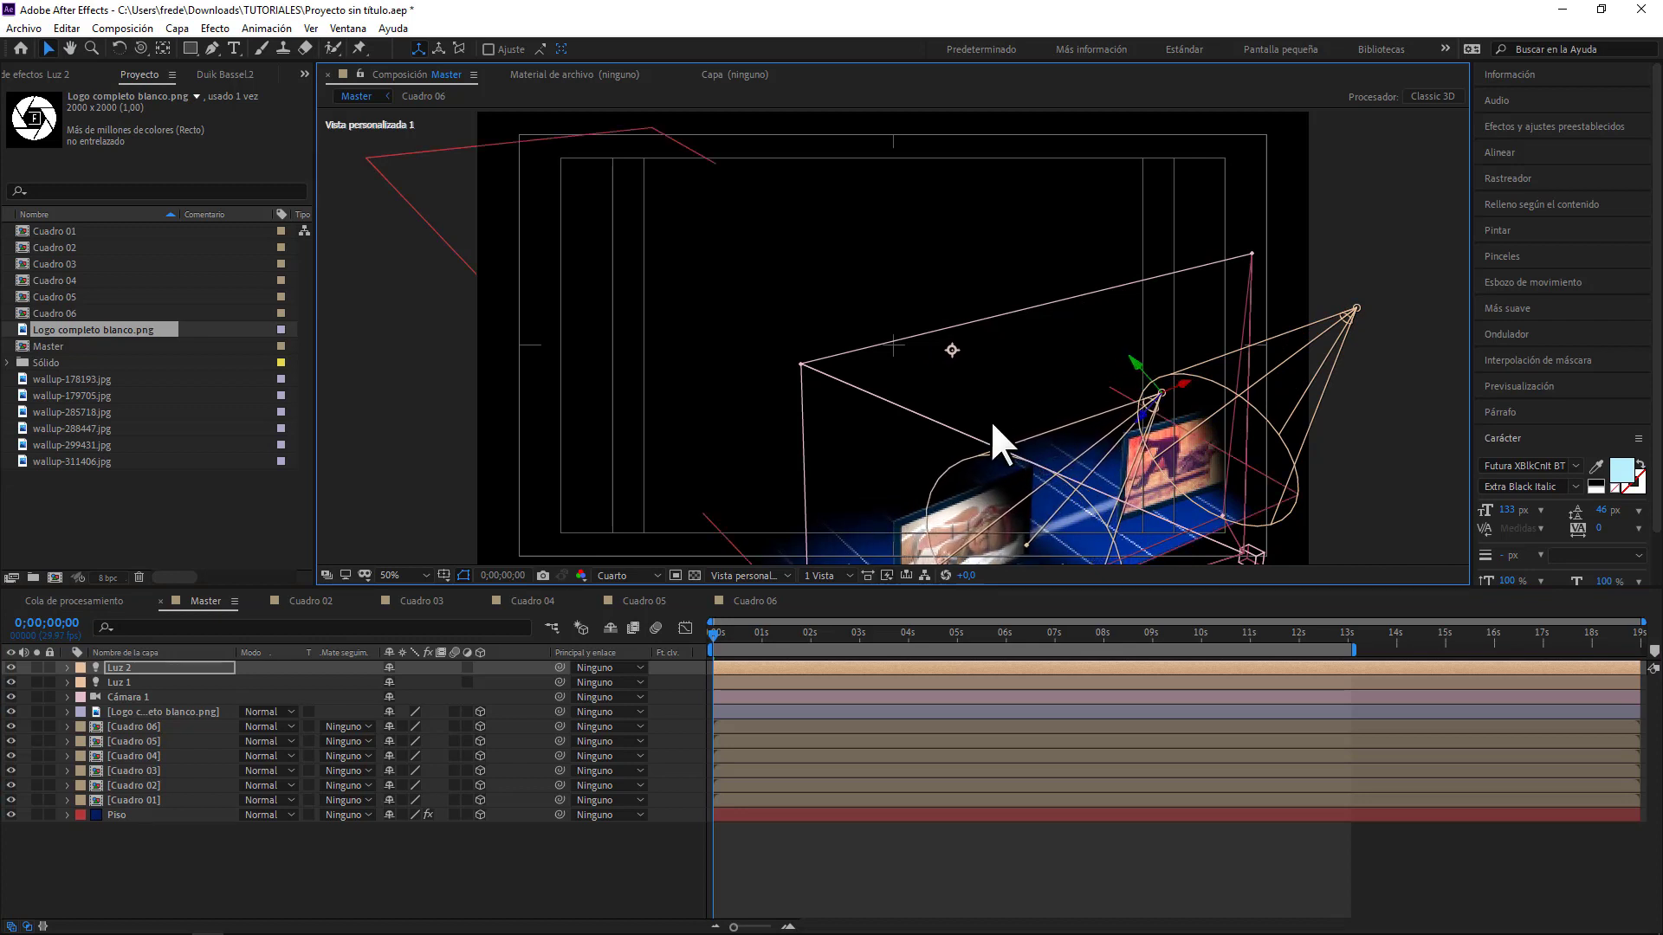
# - Set Luz 2's Y rotation to 12° to aim it at the front left frame
pyautogui.press('r')
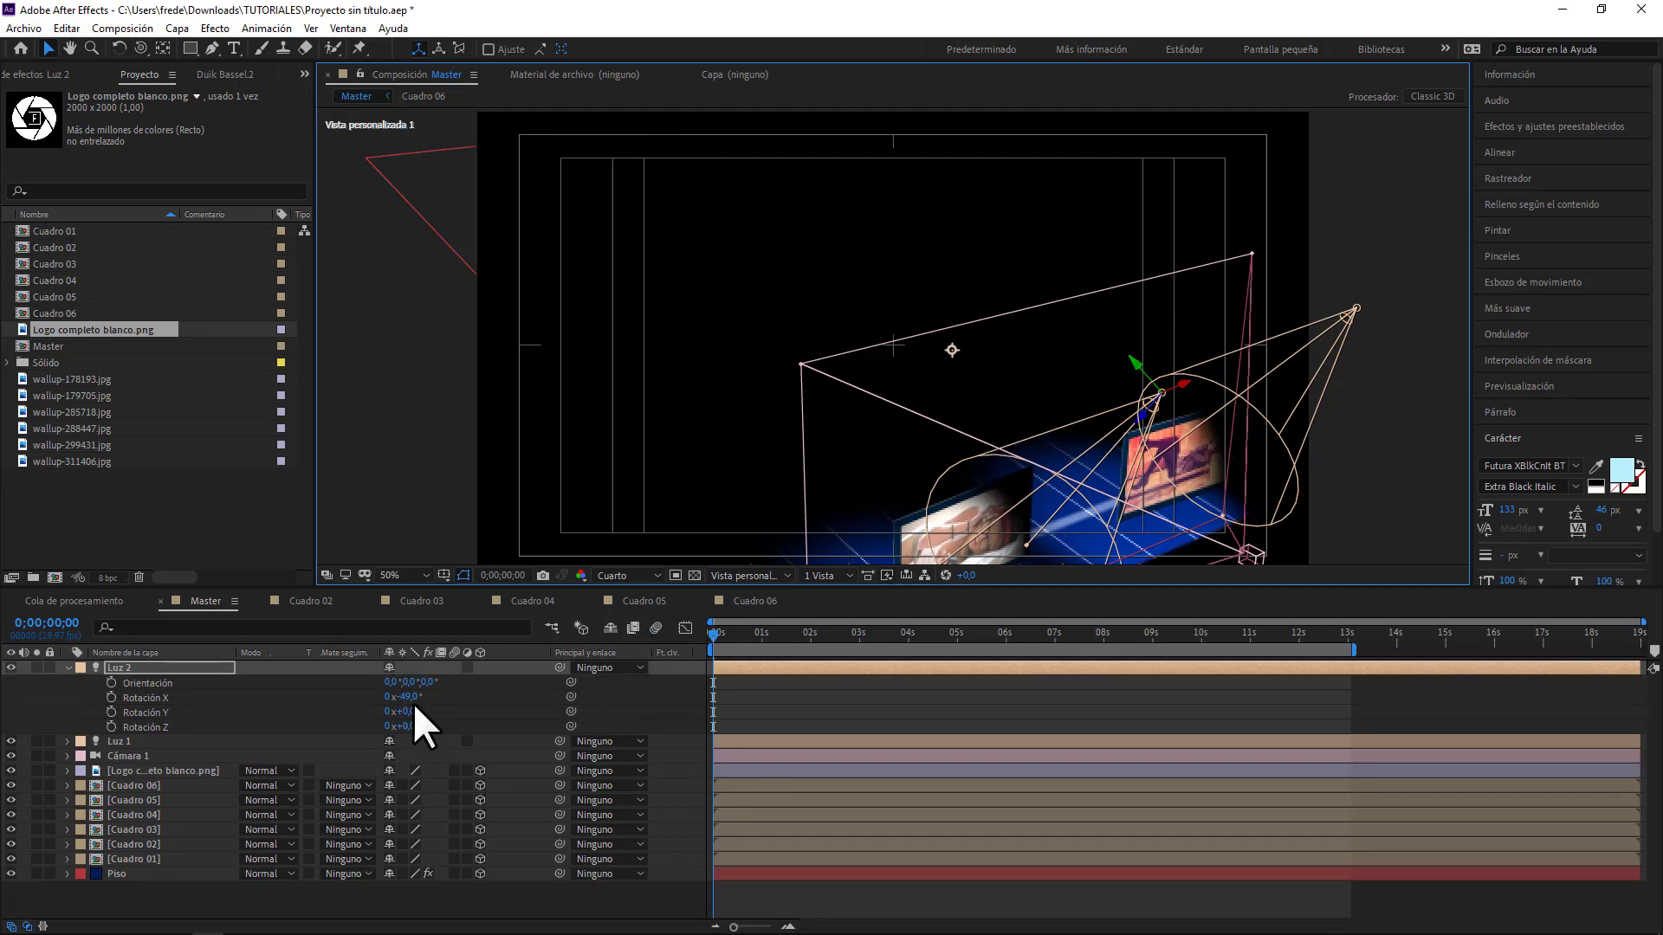
pyautogui.moveTo(405, 697); pyautogui.dragTo(424, 701)
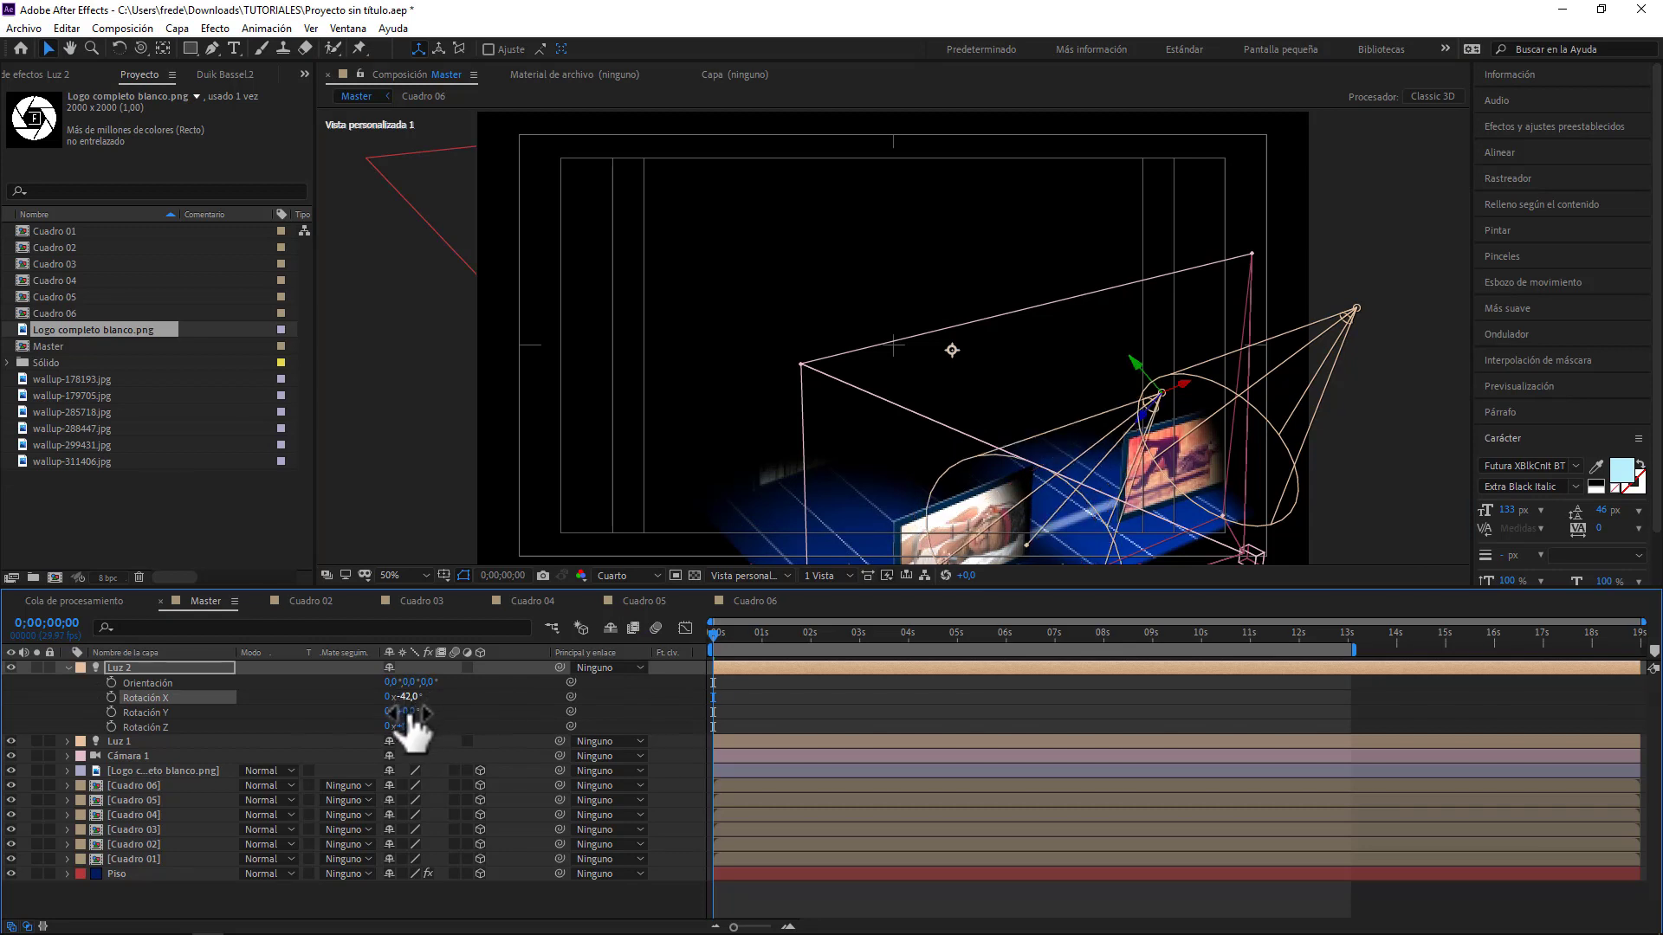
pyautogui.hotkey('ctrl', 'z')
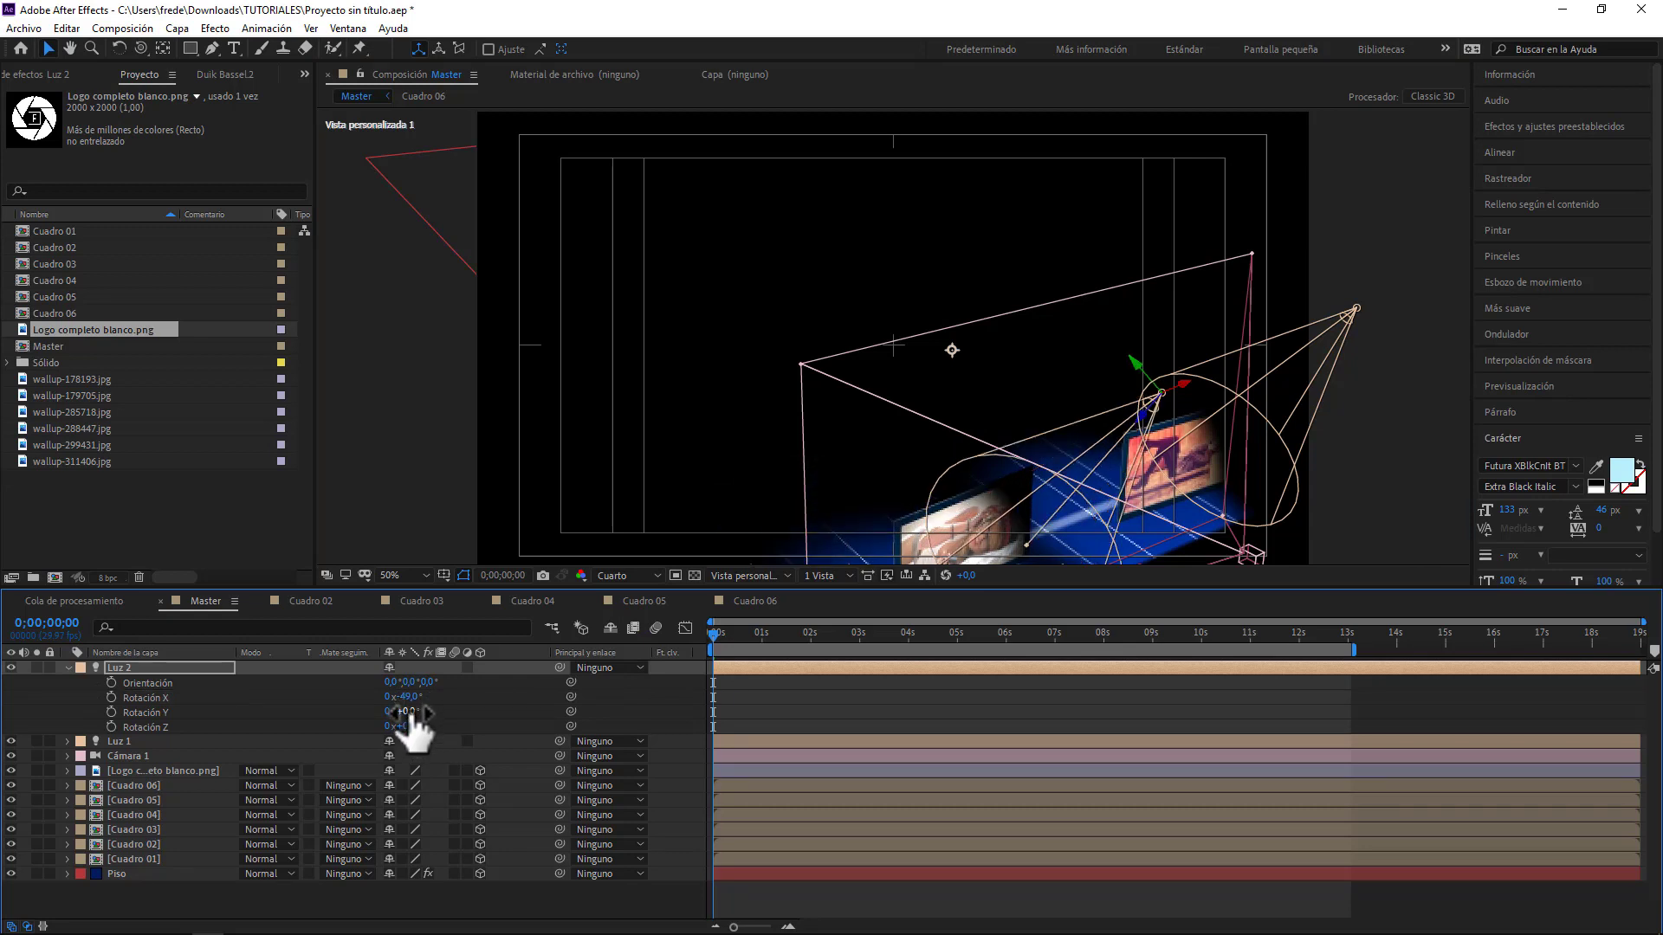
pyautogui.moveTo(407, 714); pyautogui.dragTo(419, 712)
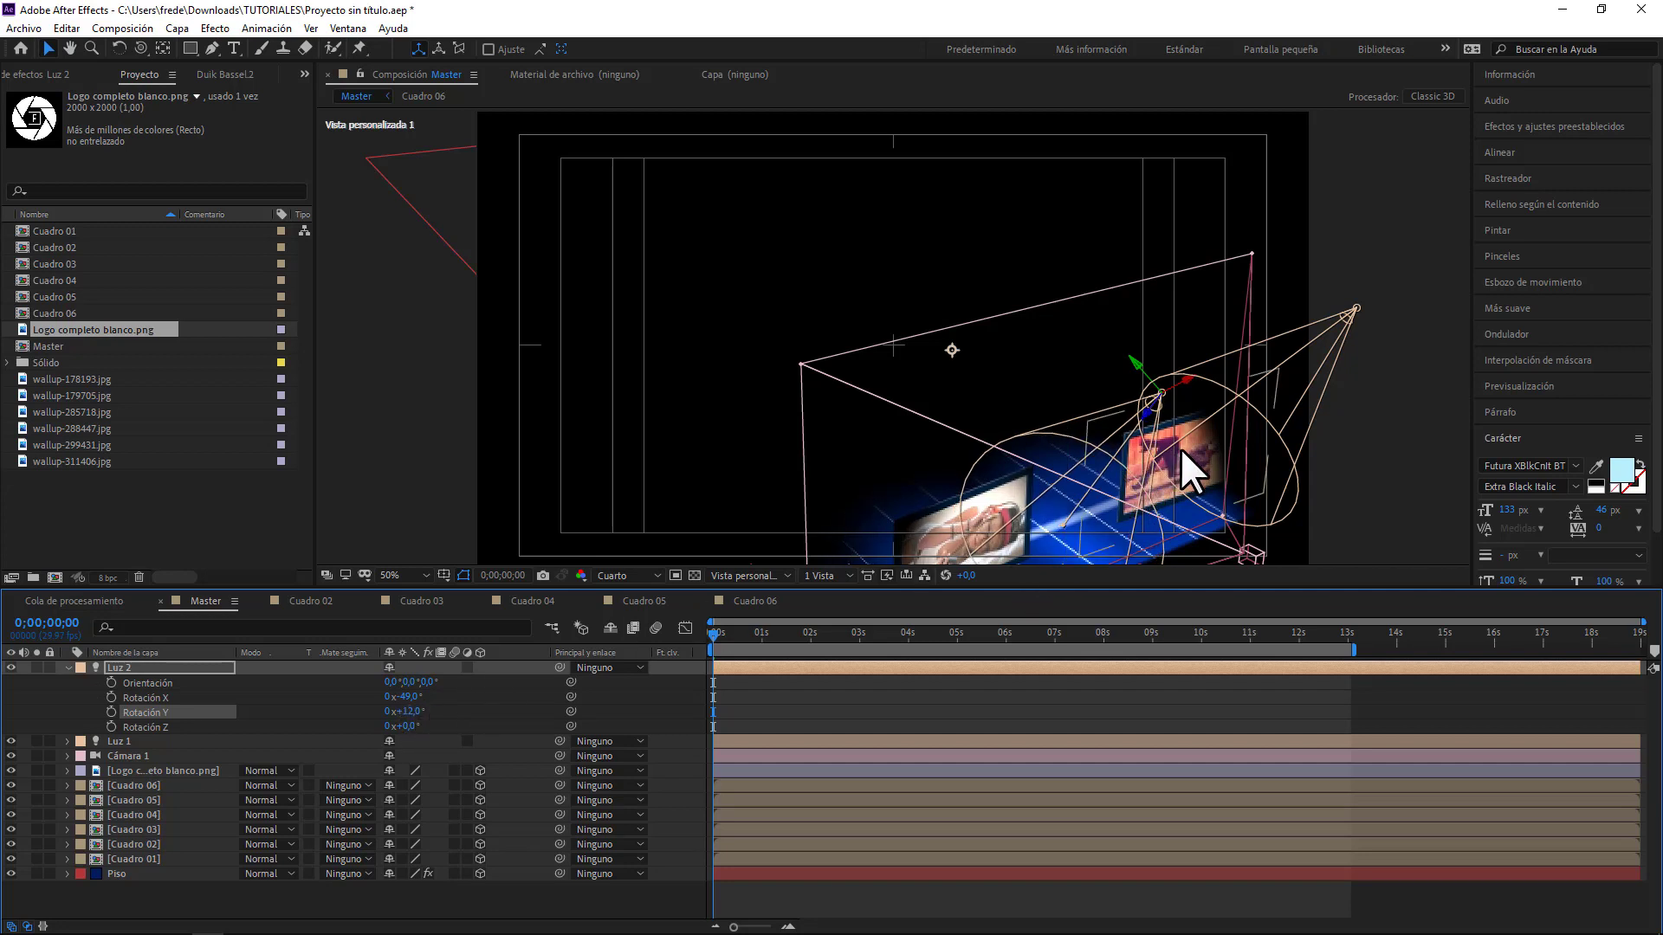
pyautogui.click(68, 667)
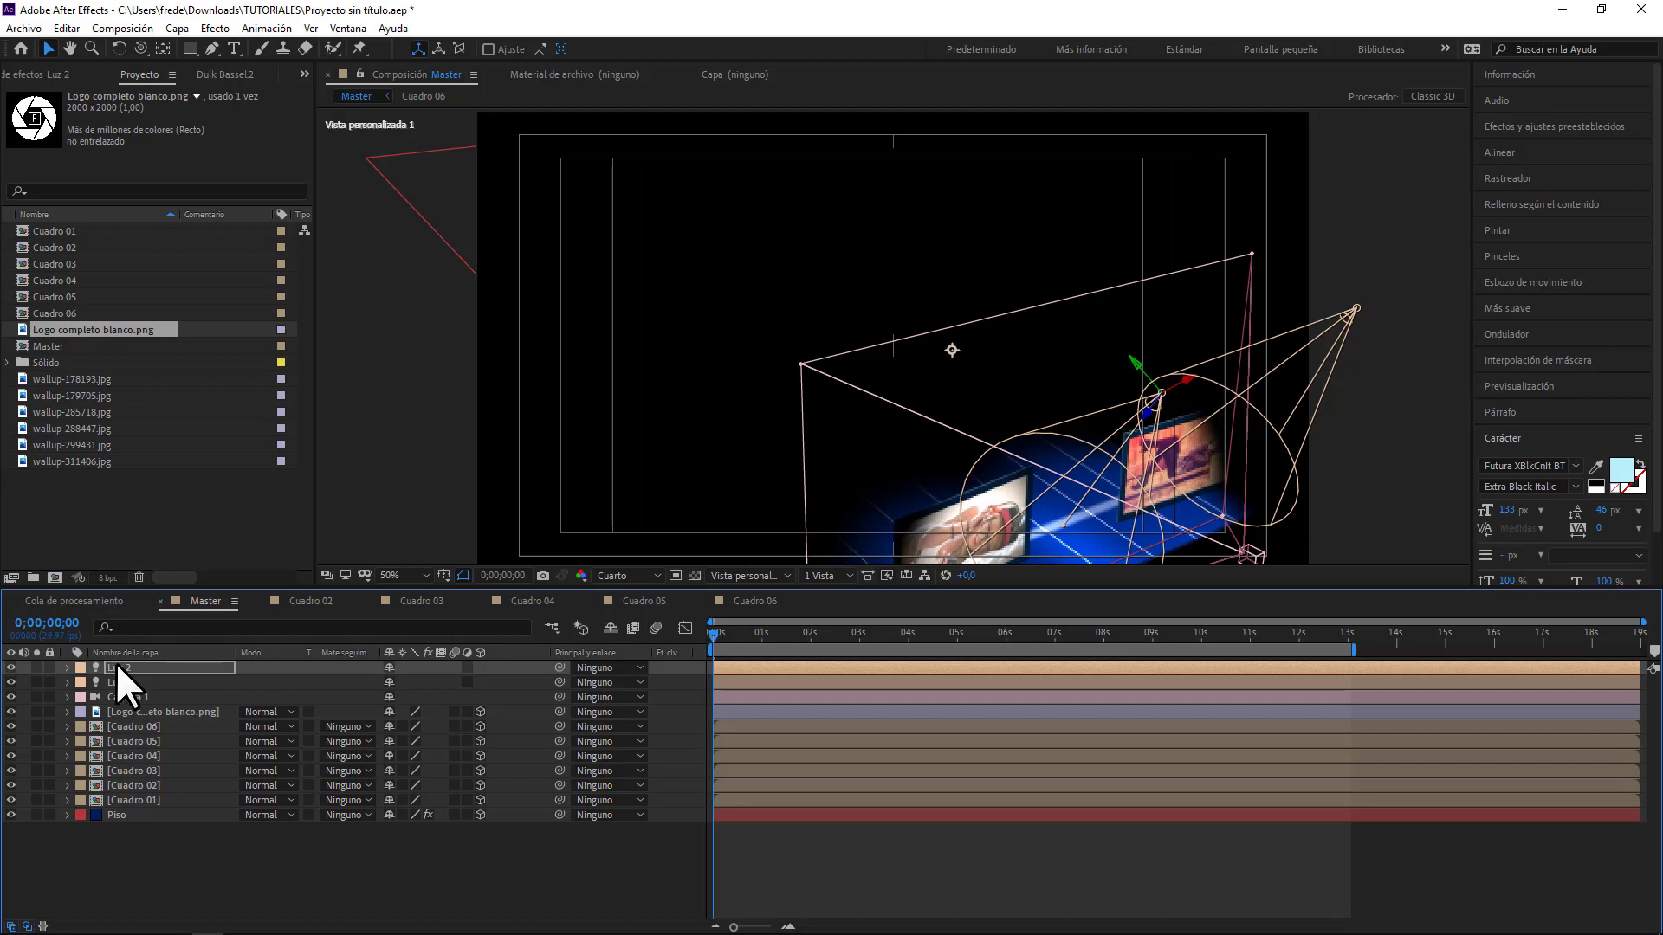
# - Duplicate Luz 2 and move the copy, Luz 3, back over the middle left frame with the piano keys
pyautogui.hotkey('ctrl', 'alt', 'shift', 'l')
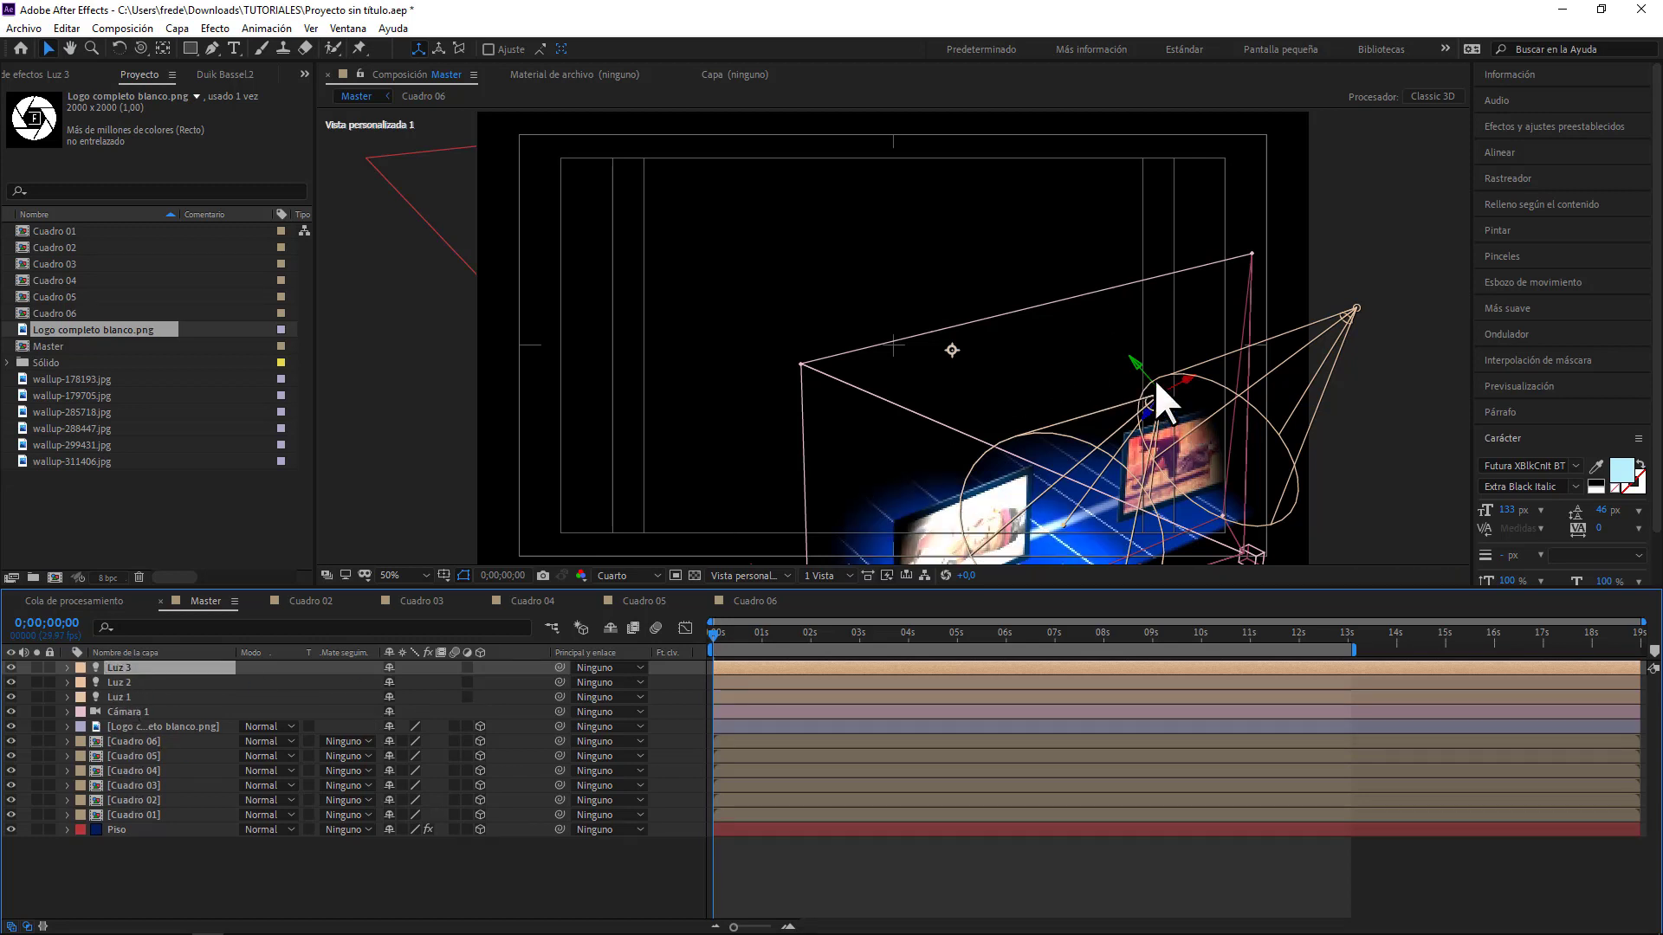
pyautogui.moveTo(1129, 363); pyautogui.dragTo(905, 220)
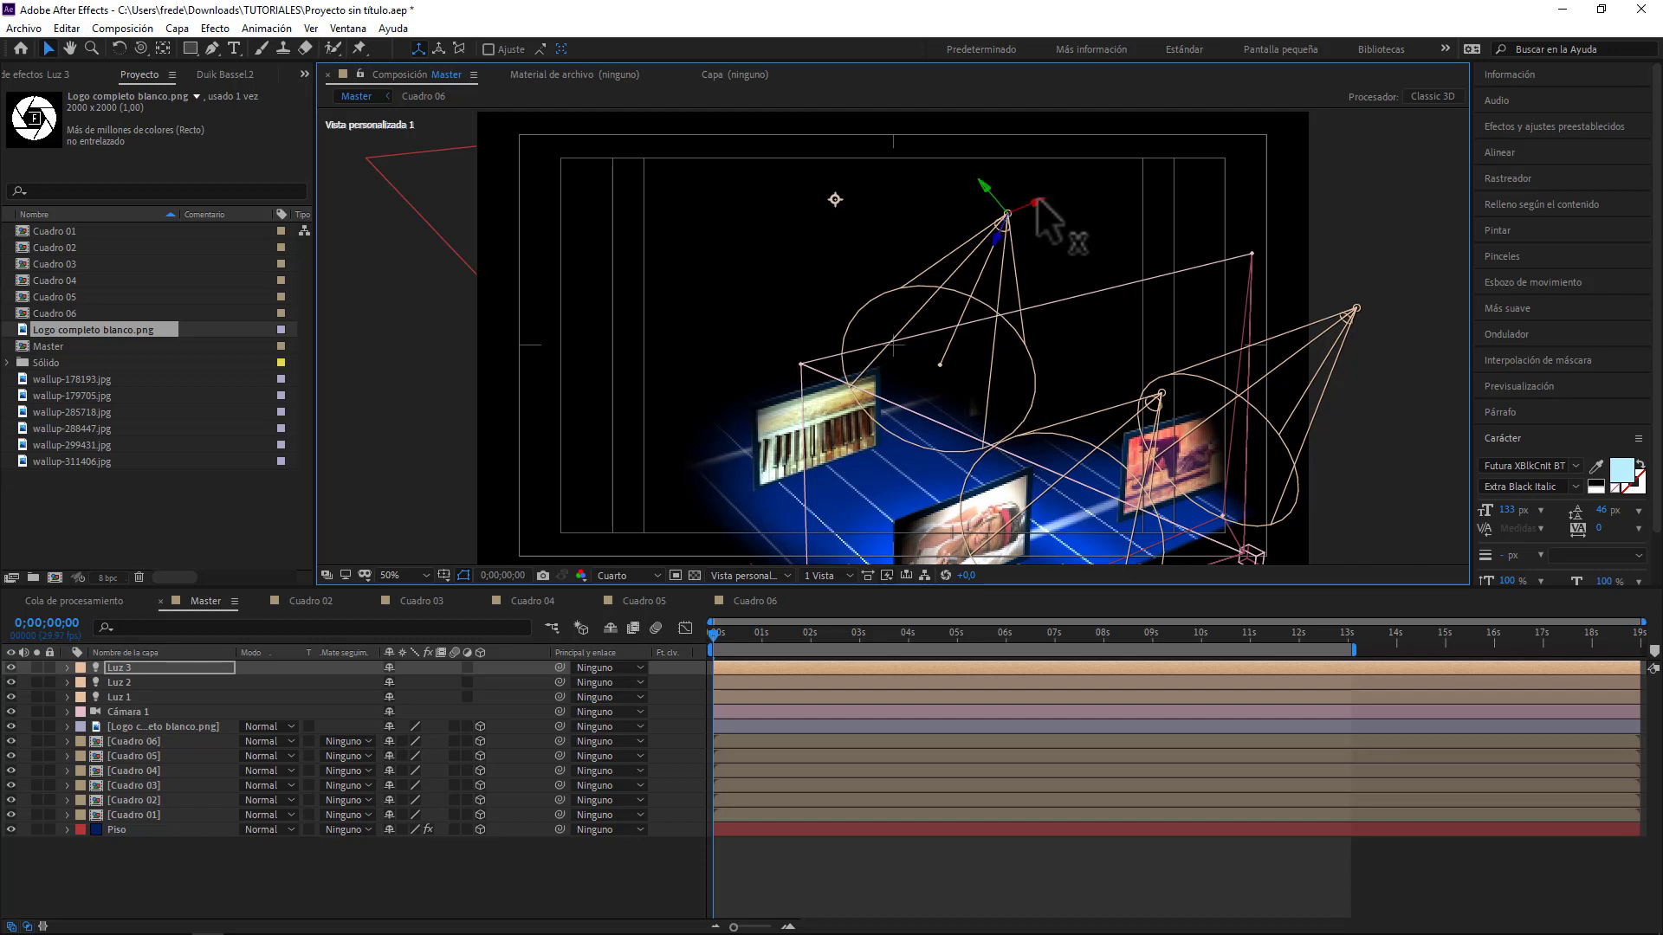
pyautogui.moveTo(1036, 200); pyautogui.dragTo(991, 208)
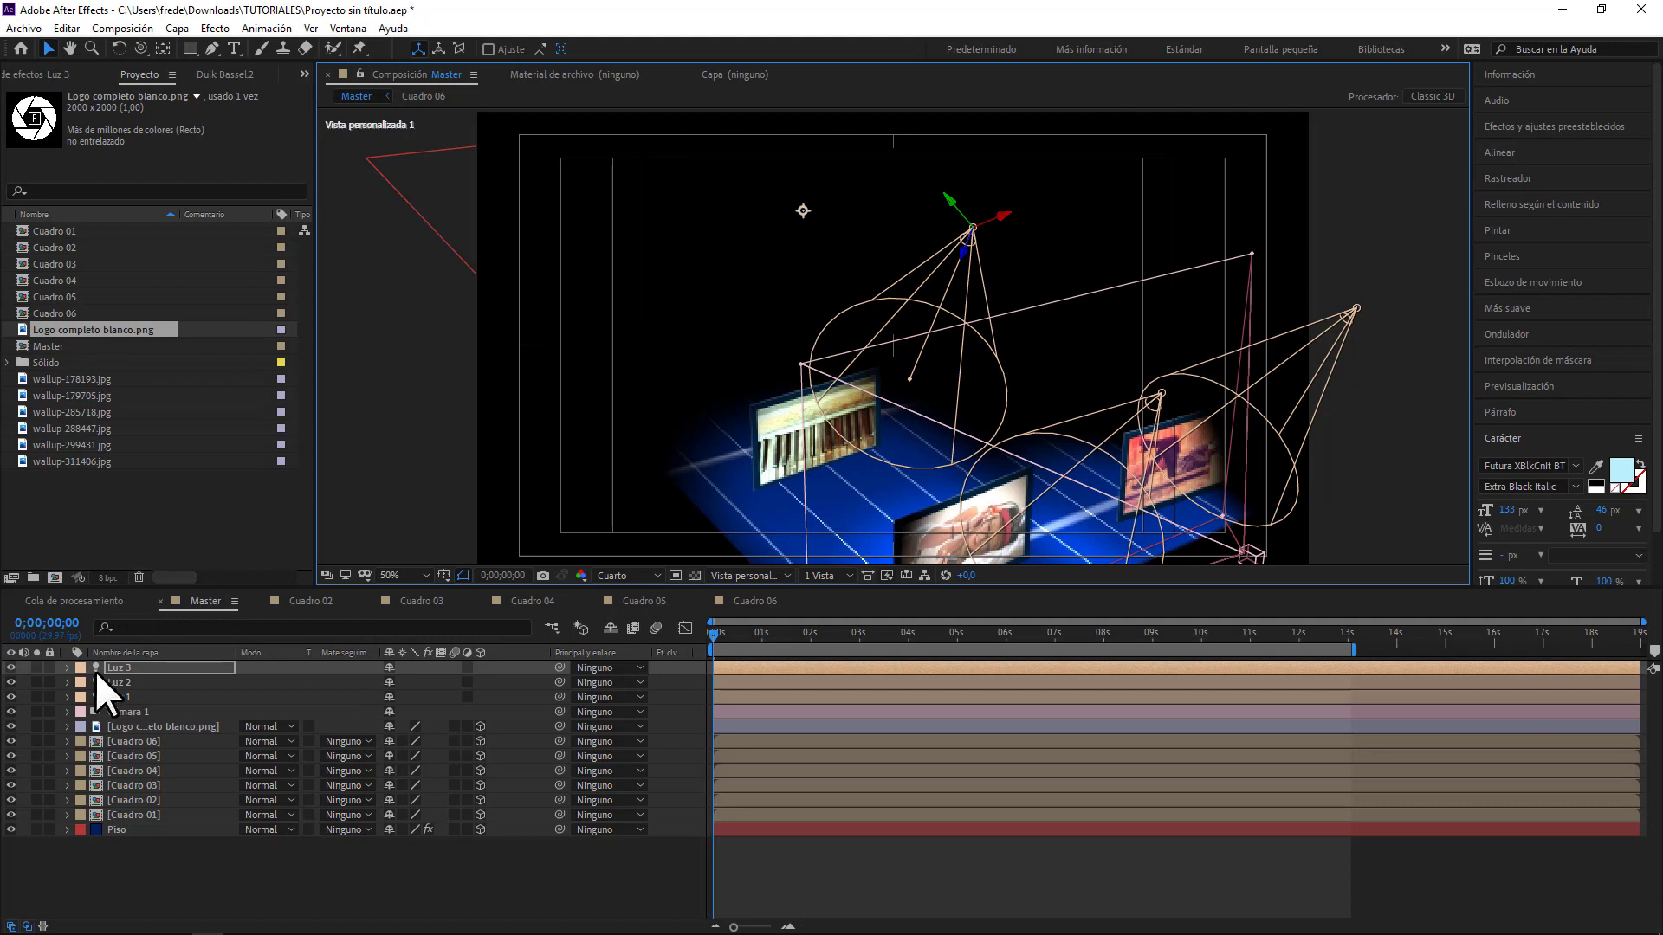
# - Set Luz 3's cone angle to 31° and raise the light so its beam covers the piano keys frame
pyautogui.click(66, 668)
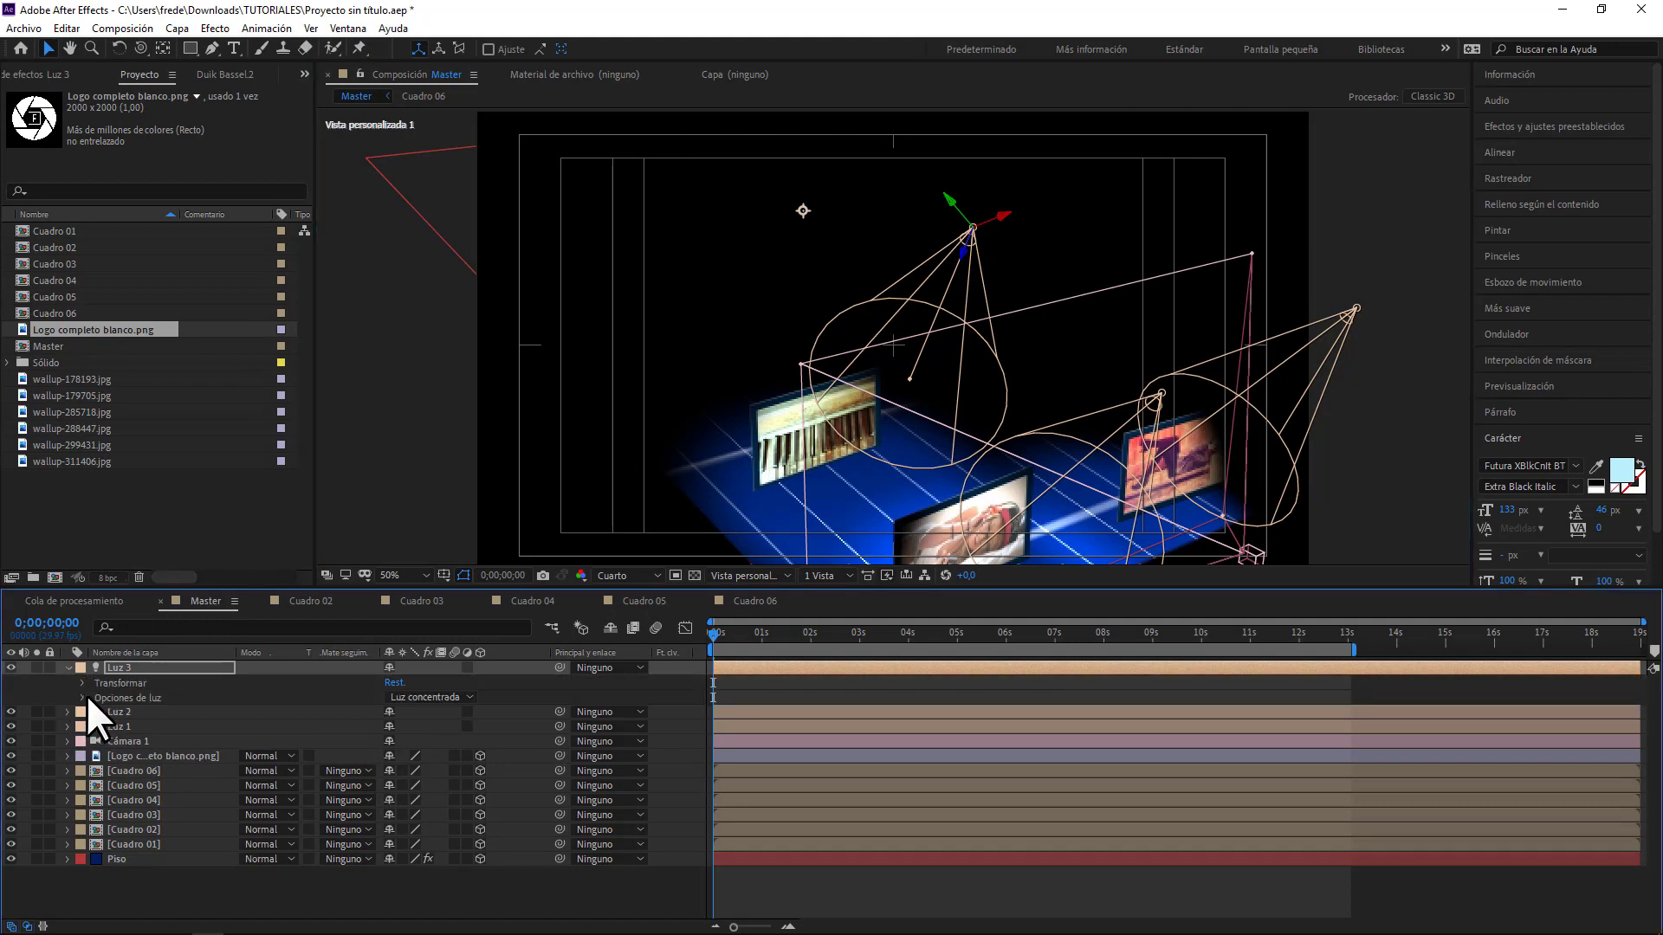
pyautogui.click(82, 697)
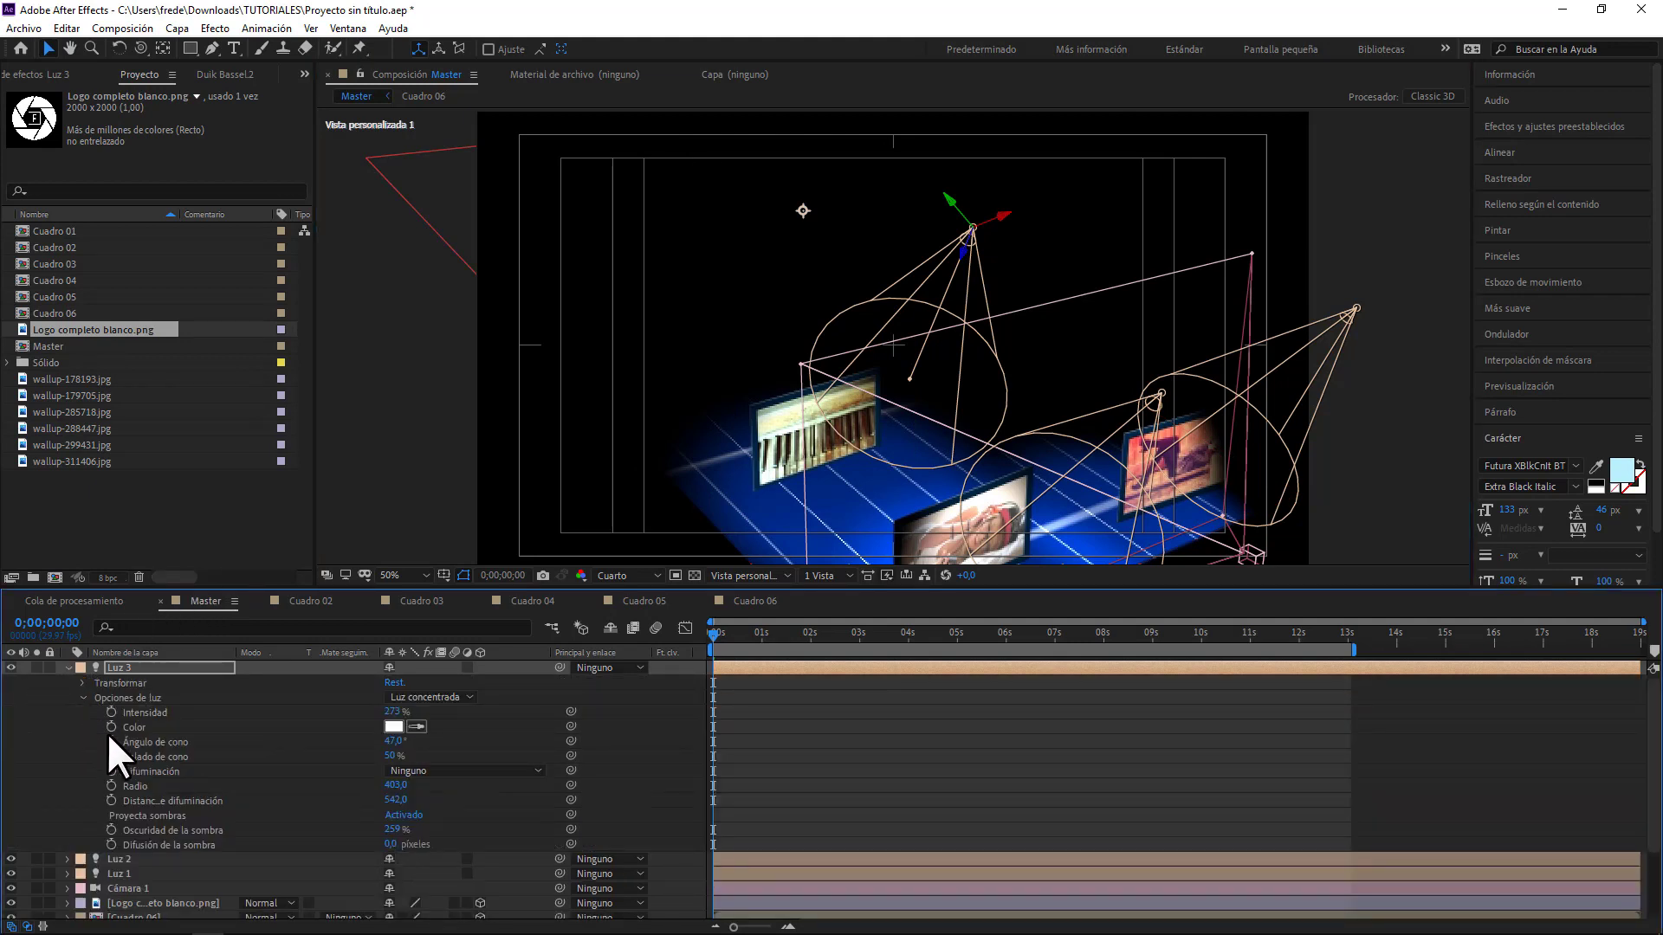
pyautogui.moveTo(392, 742); pyautogui.dragTo(375, 743)
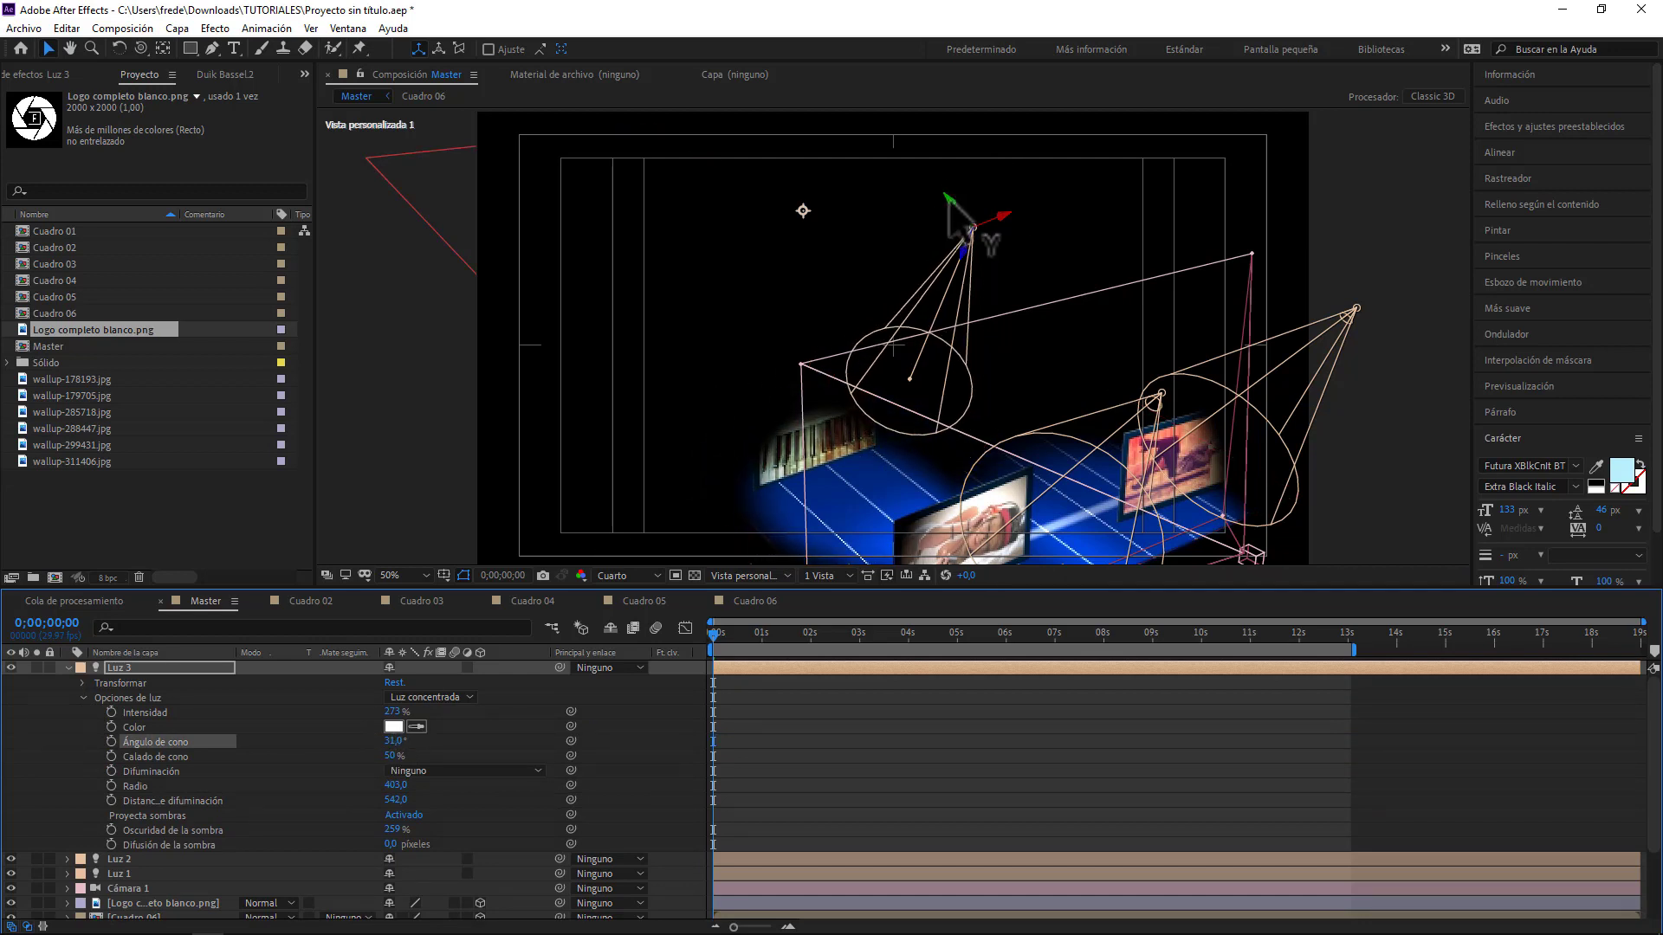
pyautogui.moveTo(942, 194); pyautogui.dragTo(1006, 140)
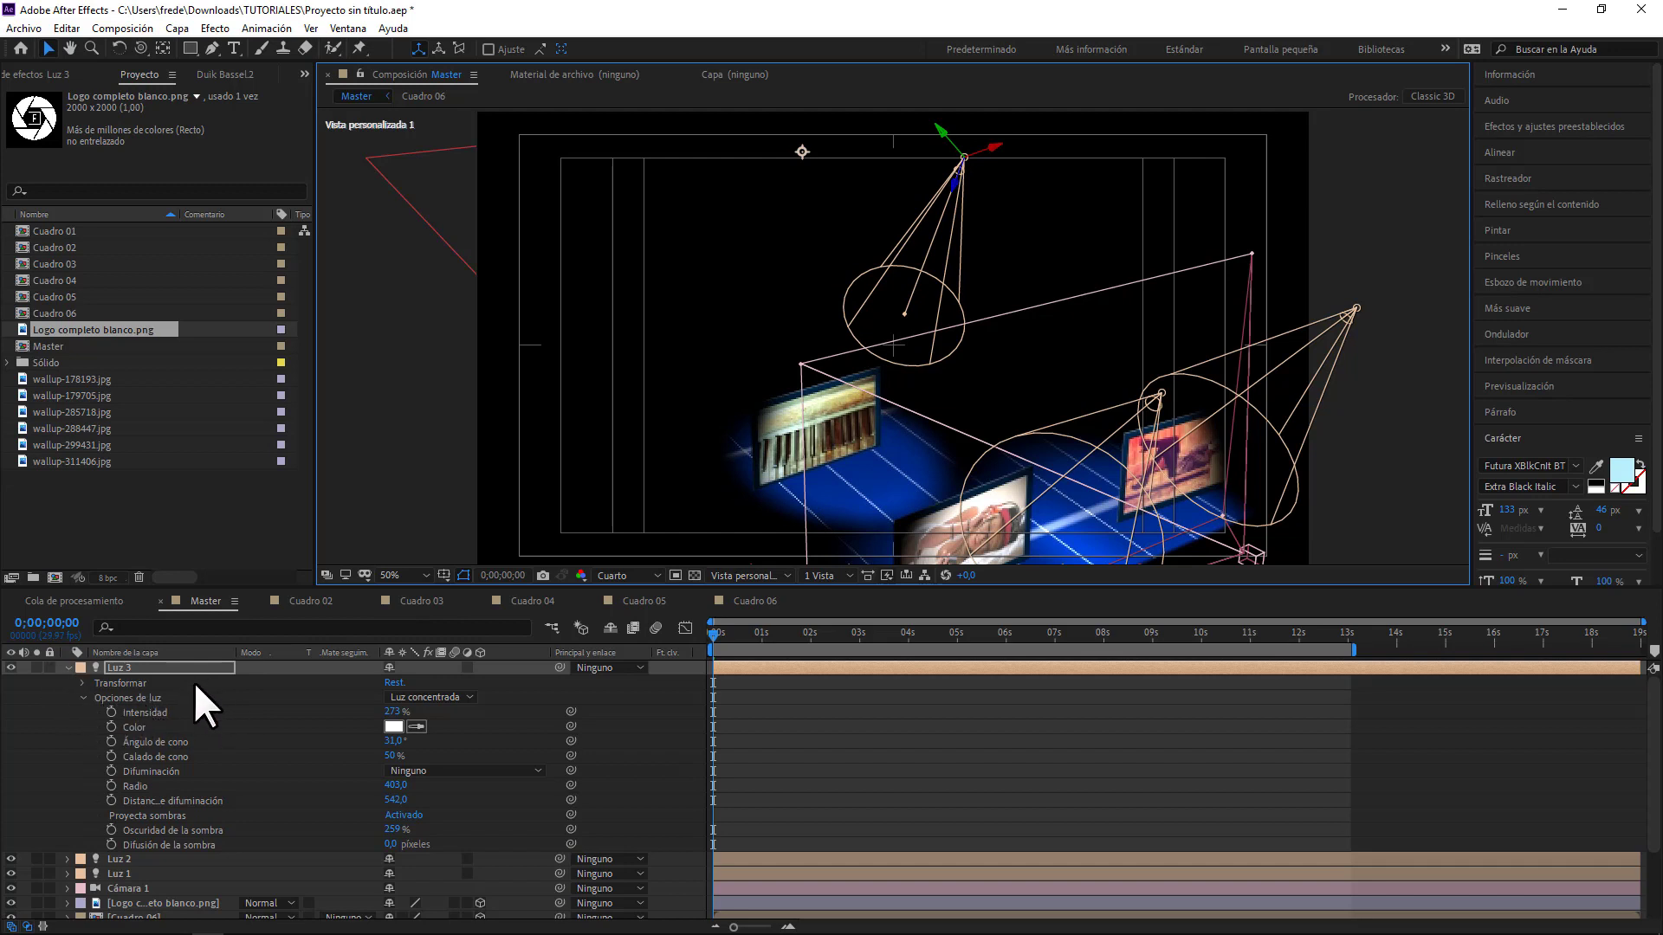
# - Duplicate Luz 3 and move the copy, Luz 4, along the X axis to light the middle right frame
pyautogui.hotkey('ctrl', 'd')
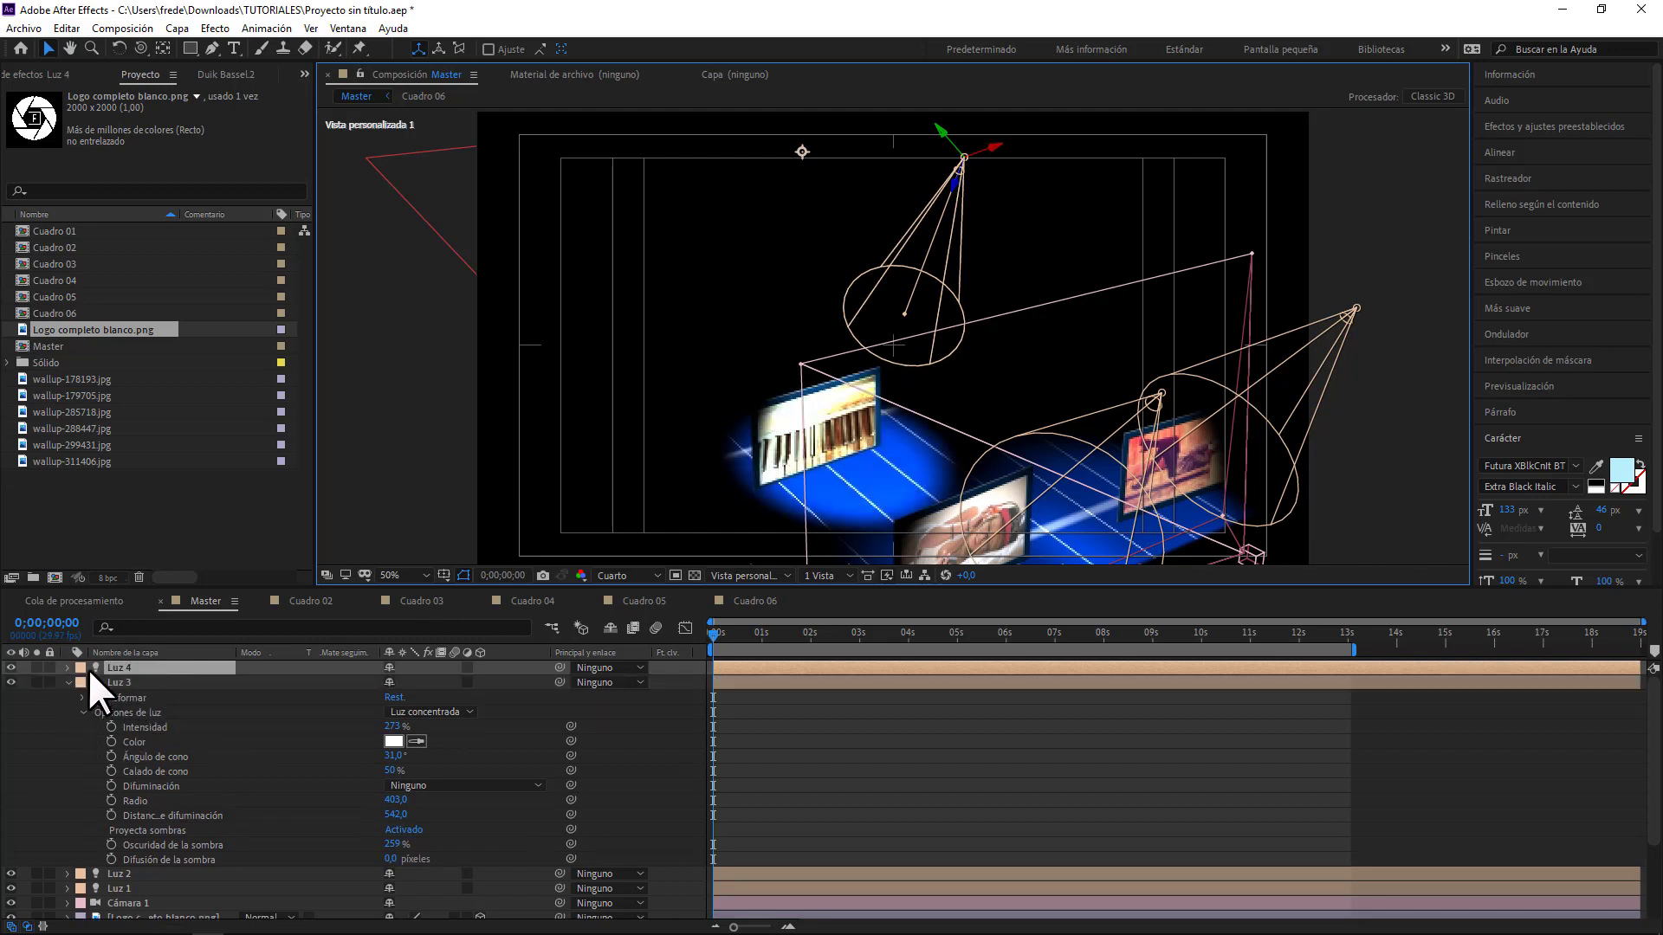
pyautogui.click(67, 683)
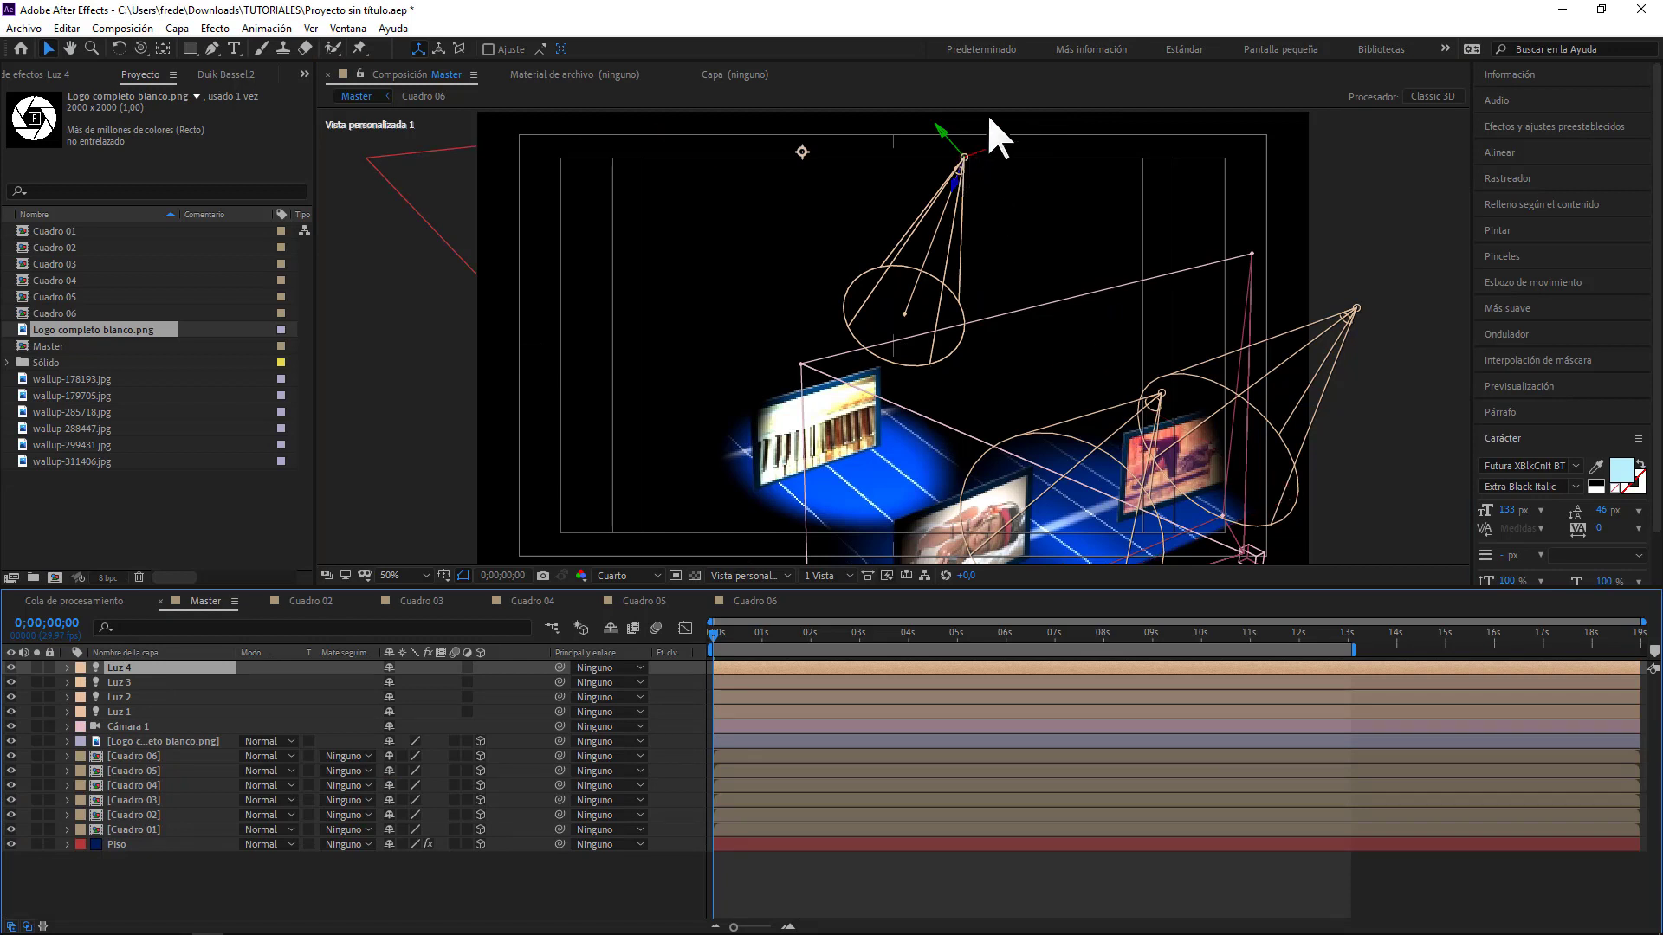
pyautogui.moveTo(995, 147); pyautogui.dragTo(1376, 11)
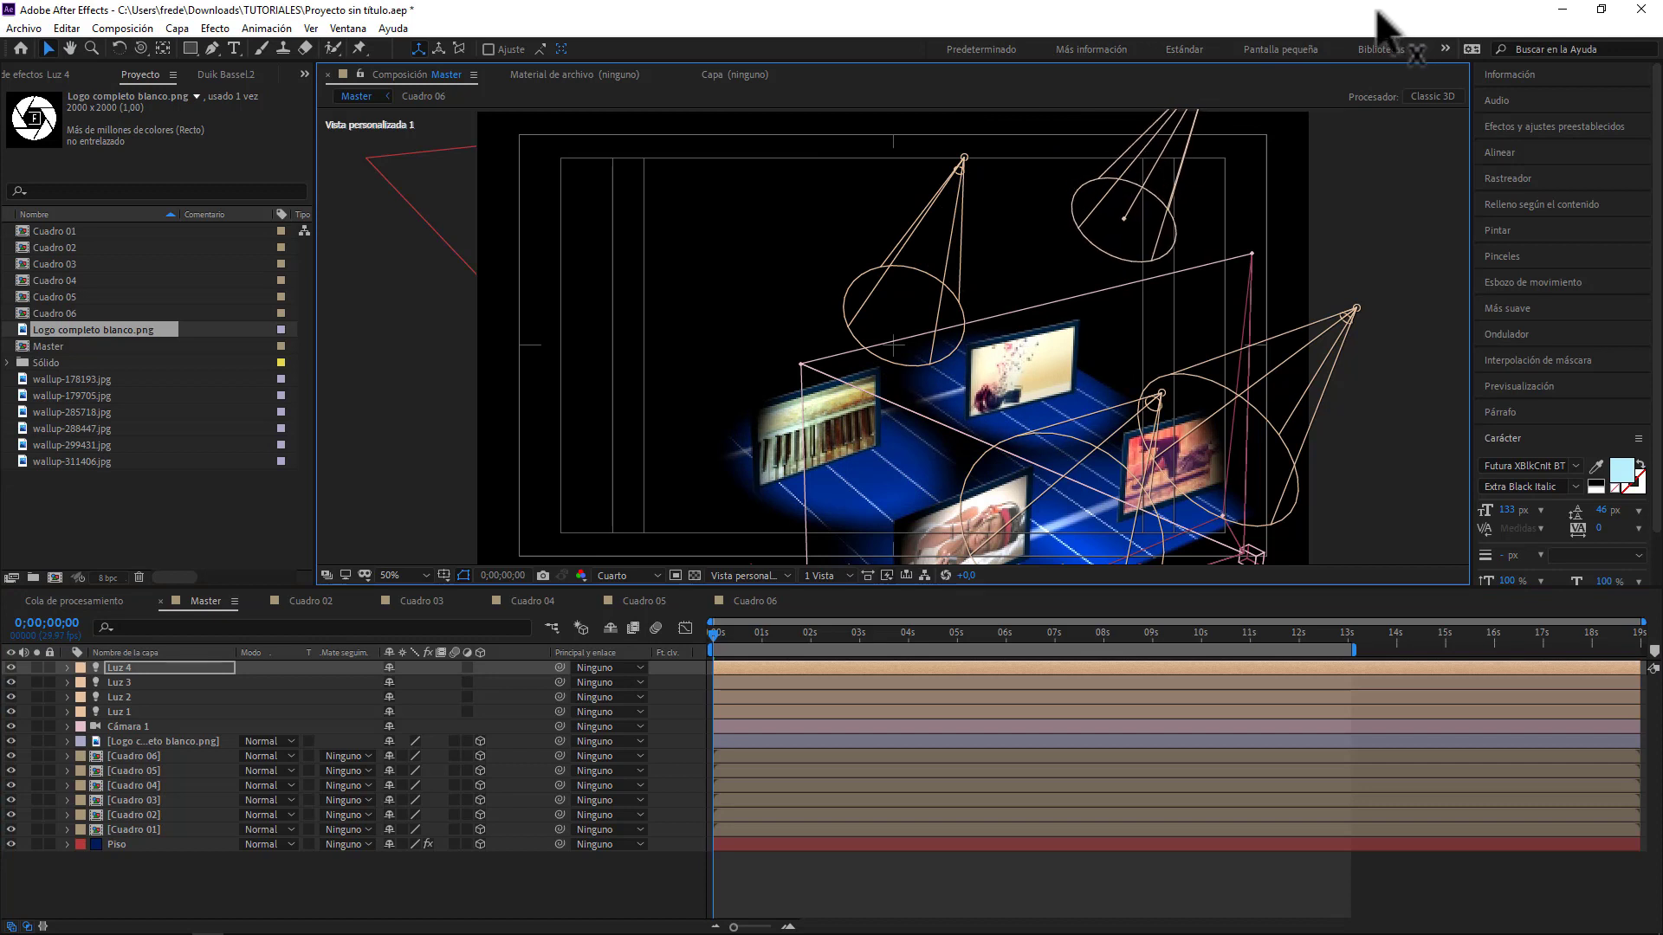
# - Reduce Luz 4's cone angle slightly in its light options
pyautogui.click(65, 668)
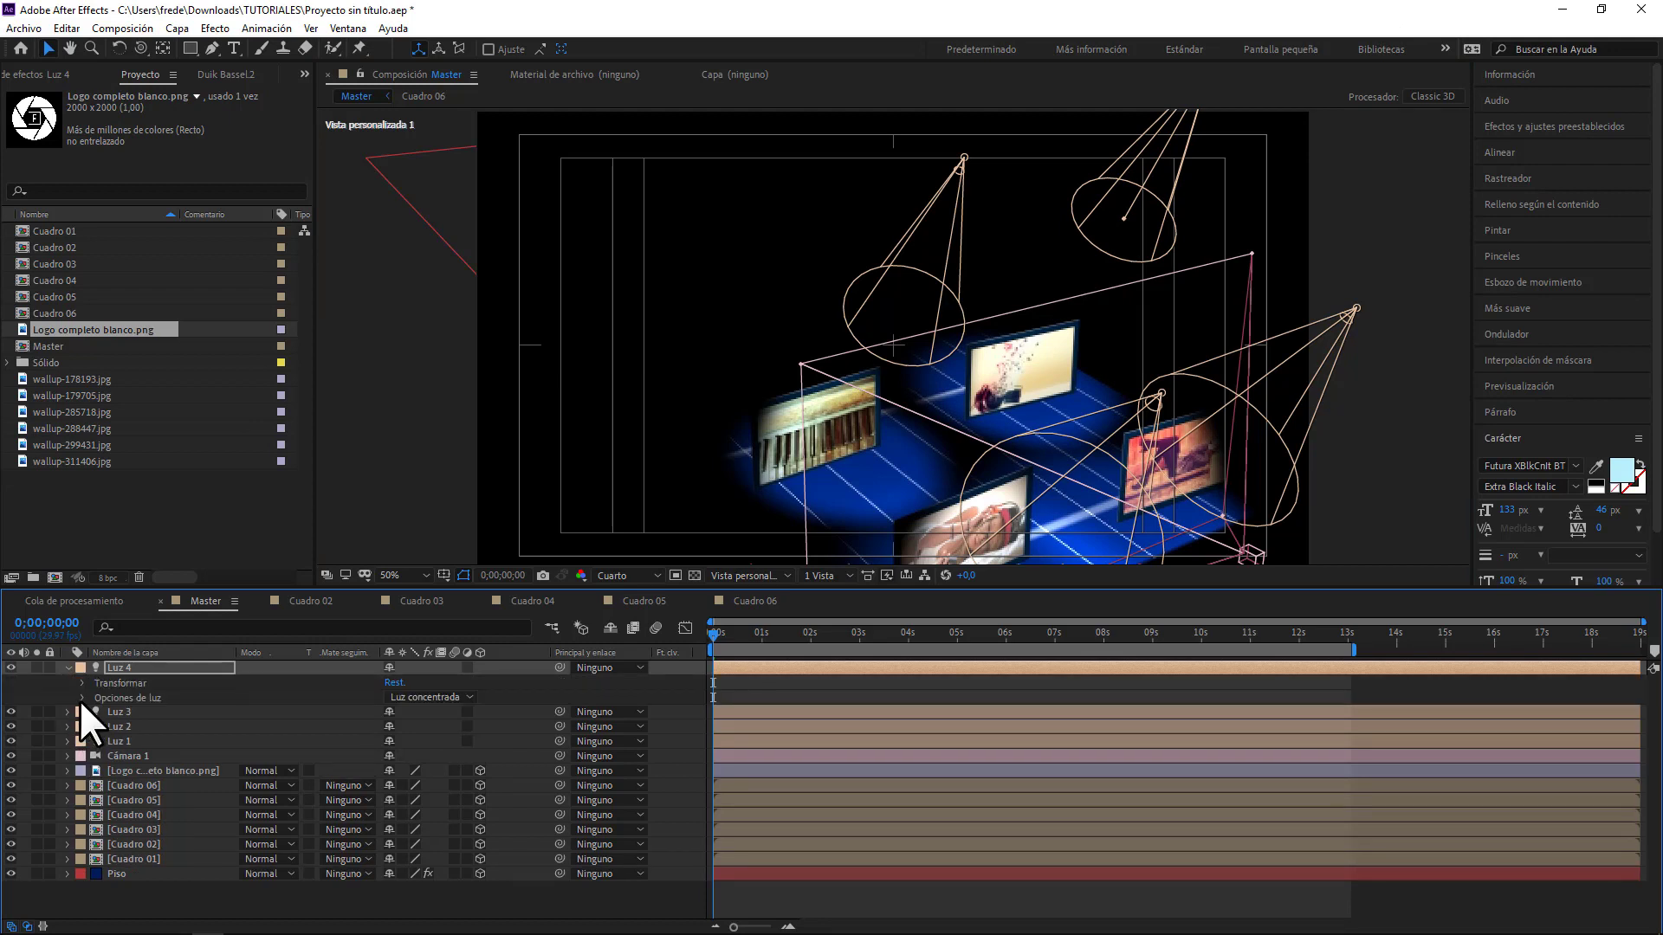
pyautogui.click(81, 698)
pyautogui.moveTo(395, 741); pyautogui.dragTo(390, 742)
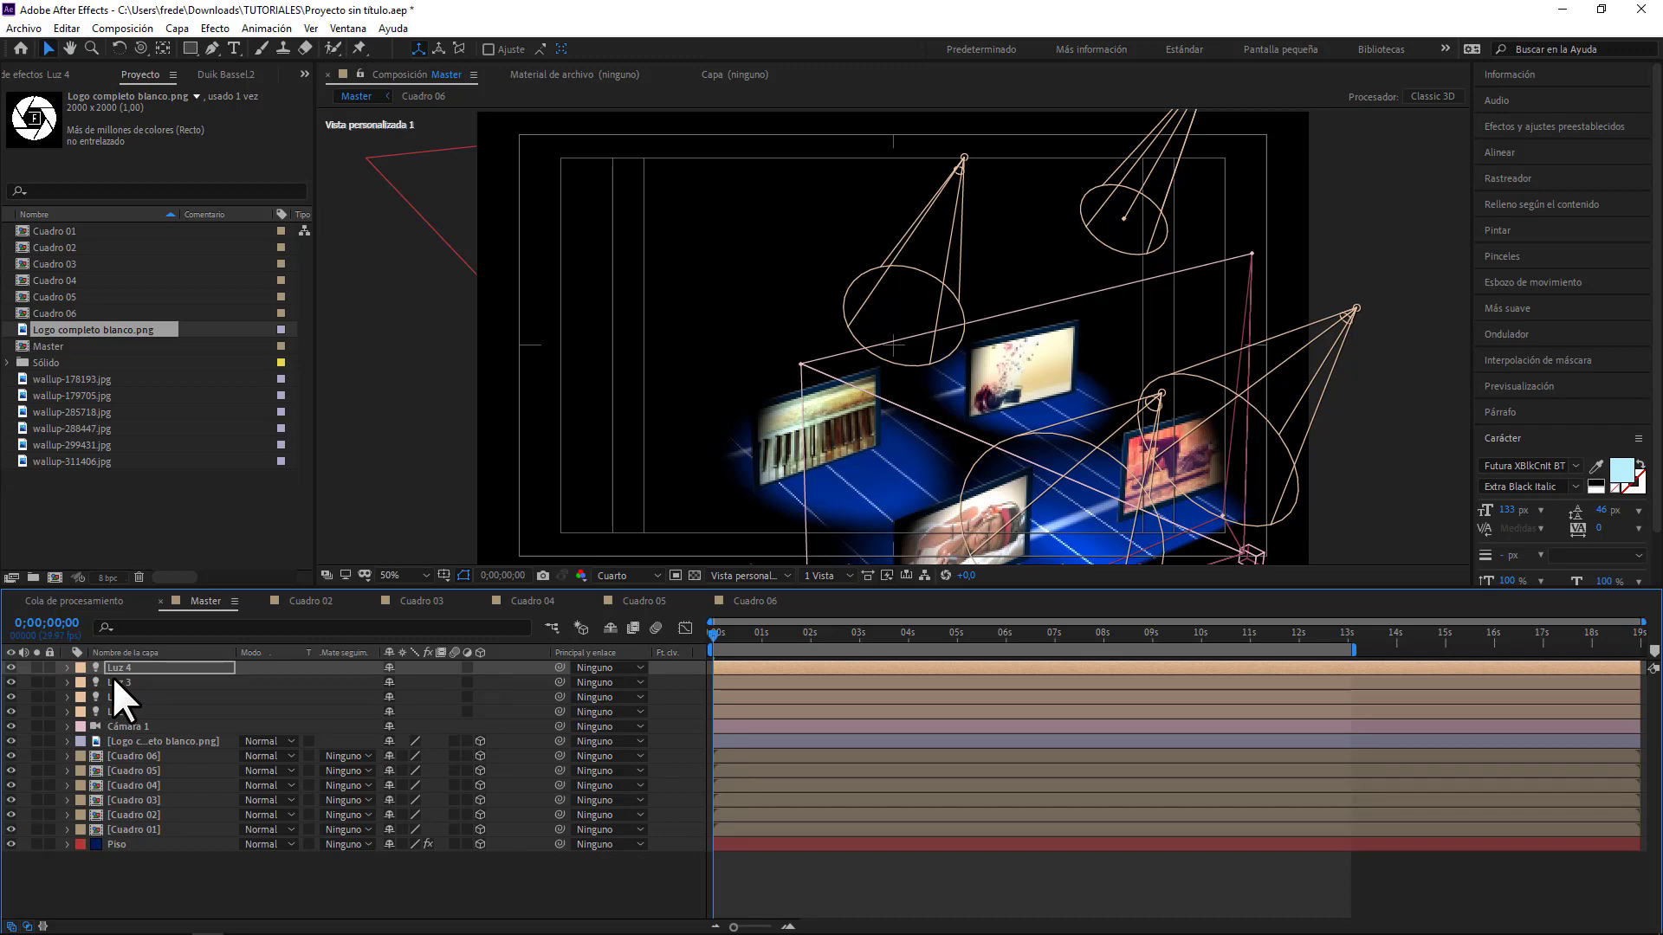
# - Duplicate Luz 4 and move the copy, Luz 5, back toward the rear right frame
pyautogui.hotkey('ctrl', 'd')
pyautogui.press('c')
pyautogui.press('c')
pyautogui.moveTo(1039, 117); pyautogui.dragTo(1043, 170)
pyautogui.press('v')
pyautogui.moveTo(1206, 167); pyautogui.dragTo(935, 44)
# - Adjust Luz 5 above the rear right frame to position about 1288.5, -691.1, -1613.5
pyautogui.press('p')
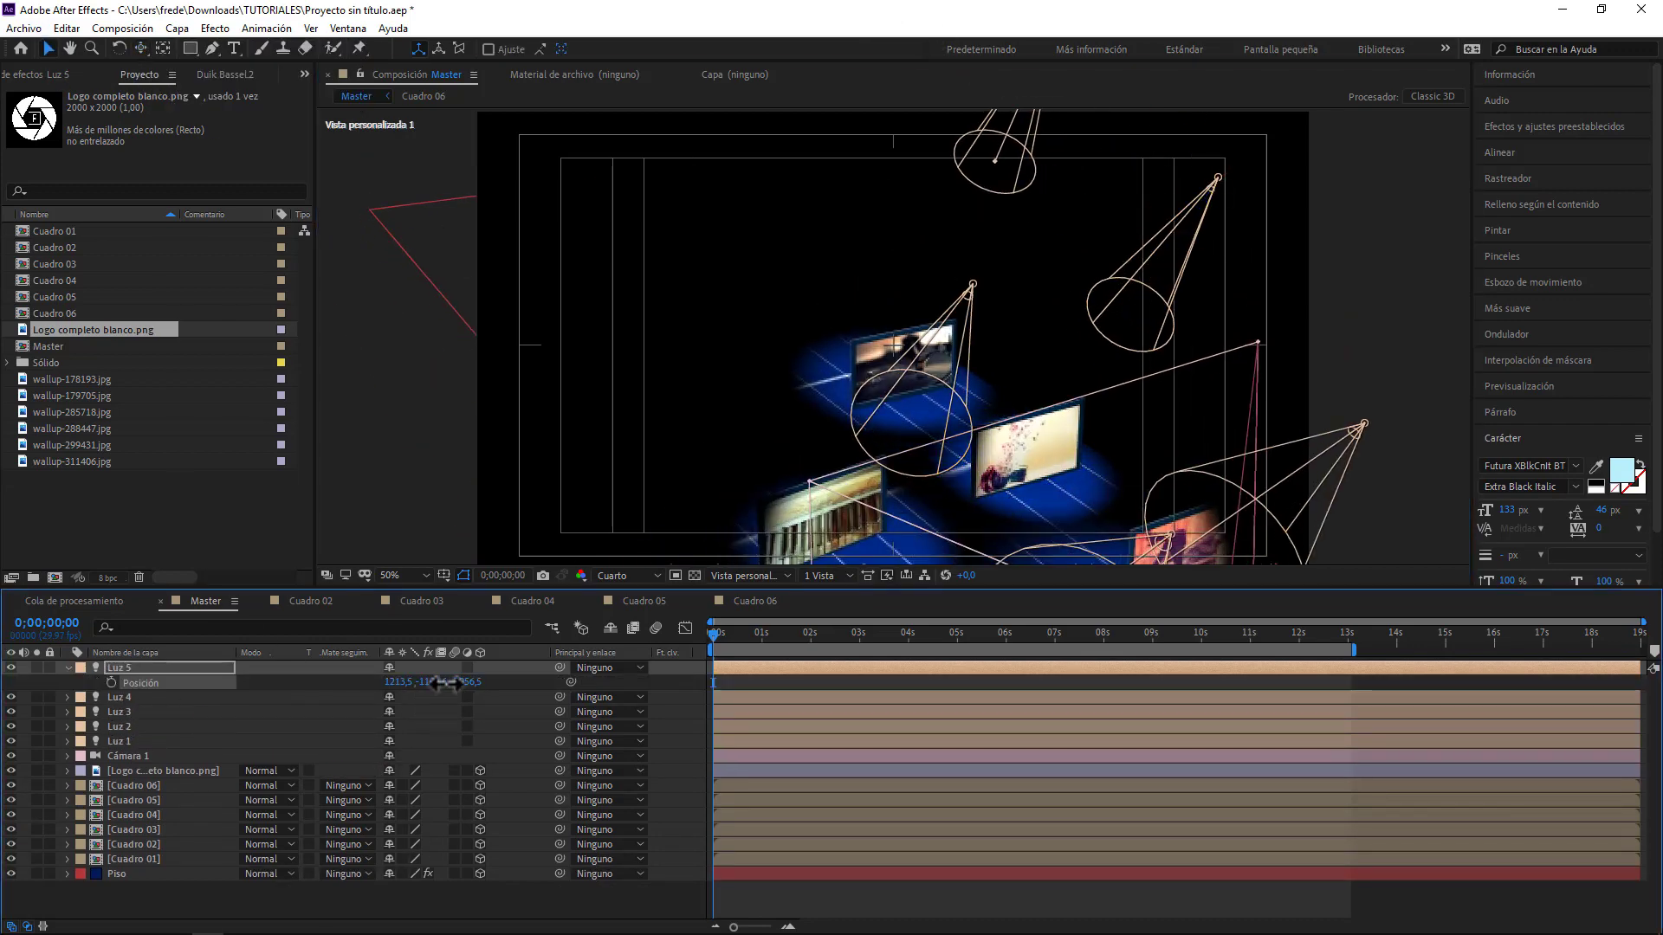
pyautogui.moveTo(447, 683); pyautogui.dragTo(563, 653)
pyautogui.click(141, 49)
pyautogui.press('c')
pyautogui.press('c')
pyautogui.moveTo(643, 269); pyautogui.dragTo(642, 373)
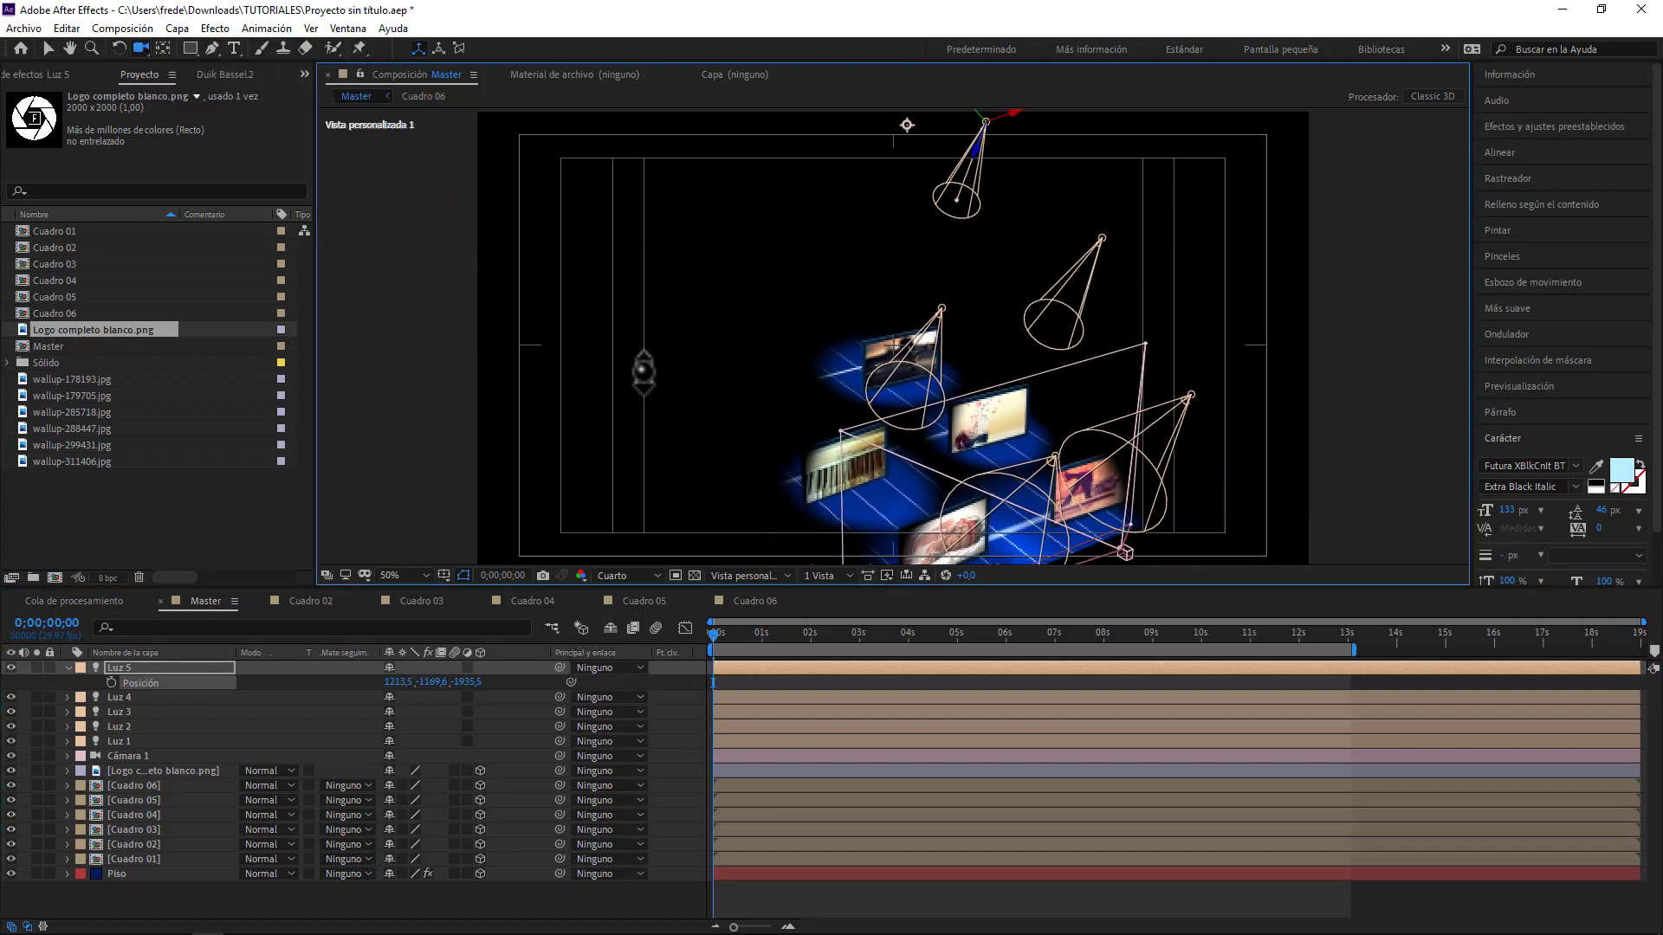
pyautogui.press('v')
pyautogui.moveTo(961, 123); pyautogui.dragTo(984, 326)
pyautogui.rightClick(835, 321)
pyautogui.press('Escape')
pyautogui.press('c')
pyautogui.moveTo(727, 364); pyautogui.dragTo(727, 273)
# - Duplicate Luz 5 and move the copy, Luz 6, across to light the rear left frame, raising it slightly
pyautogui.hotkey('ctrl', 'd')
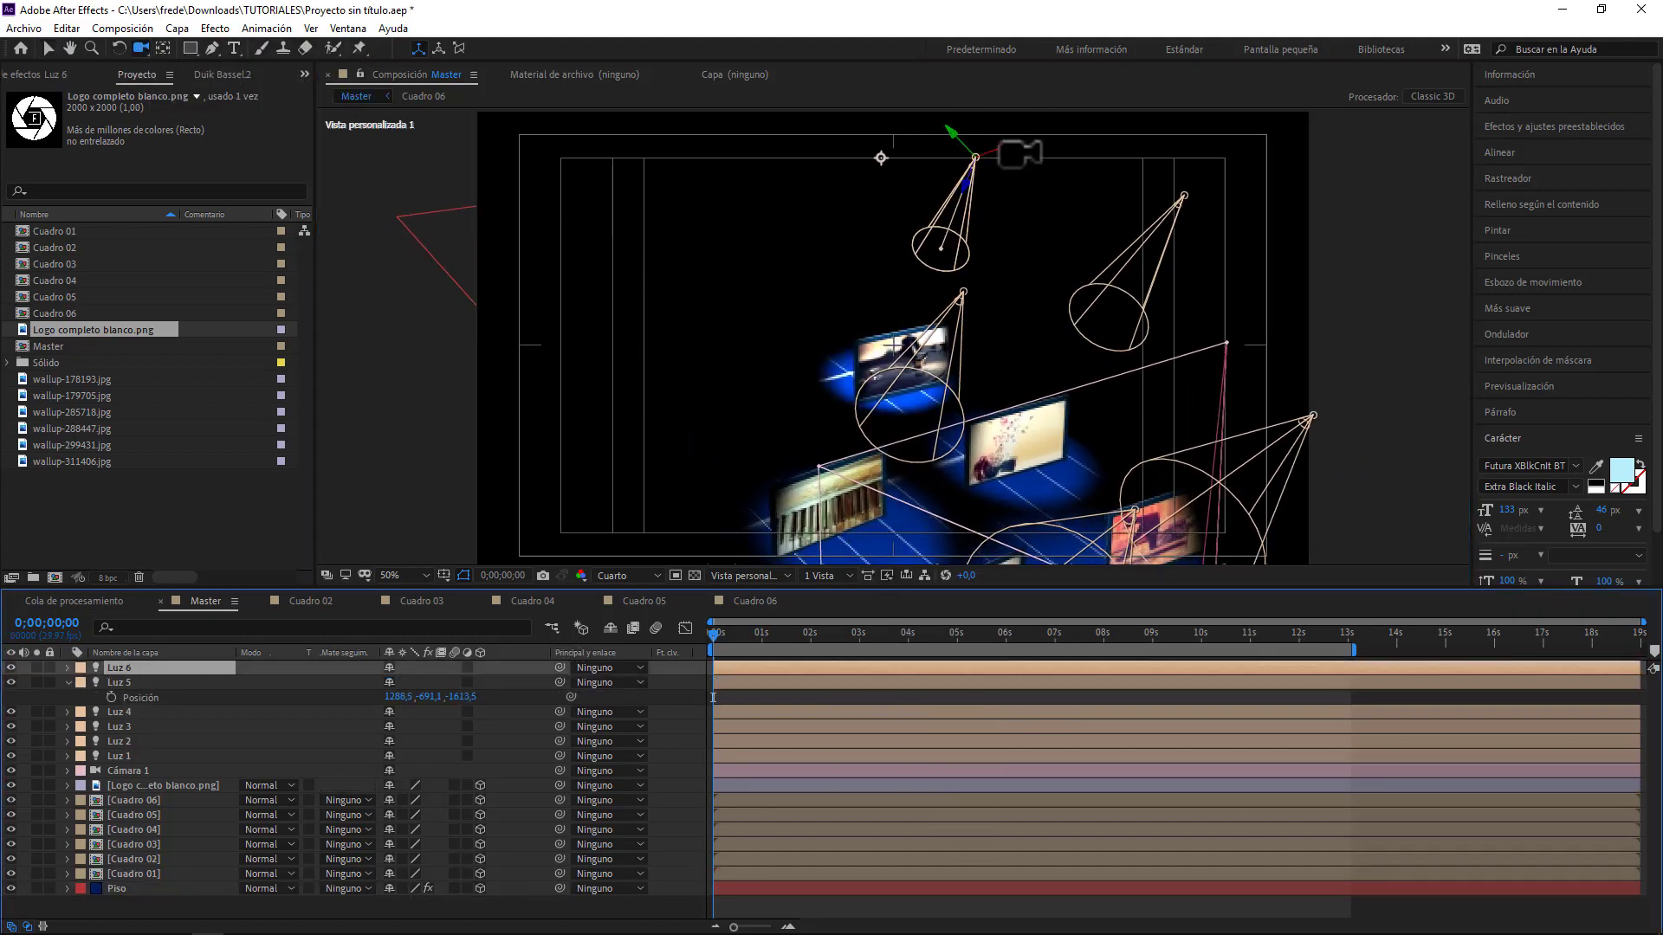
pyautogui.press('v')
pyautogui.moveTo(1005, 147); pyautogui.dragTo(606, 316)
pyautogui.moveTo(772, 255); pyautogui.dragTo(795, 119)
pyautogui.click(68, 682)
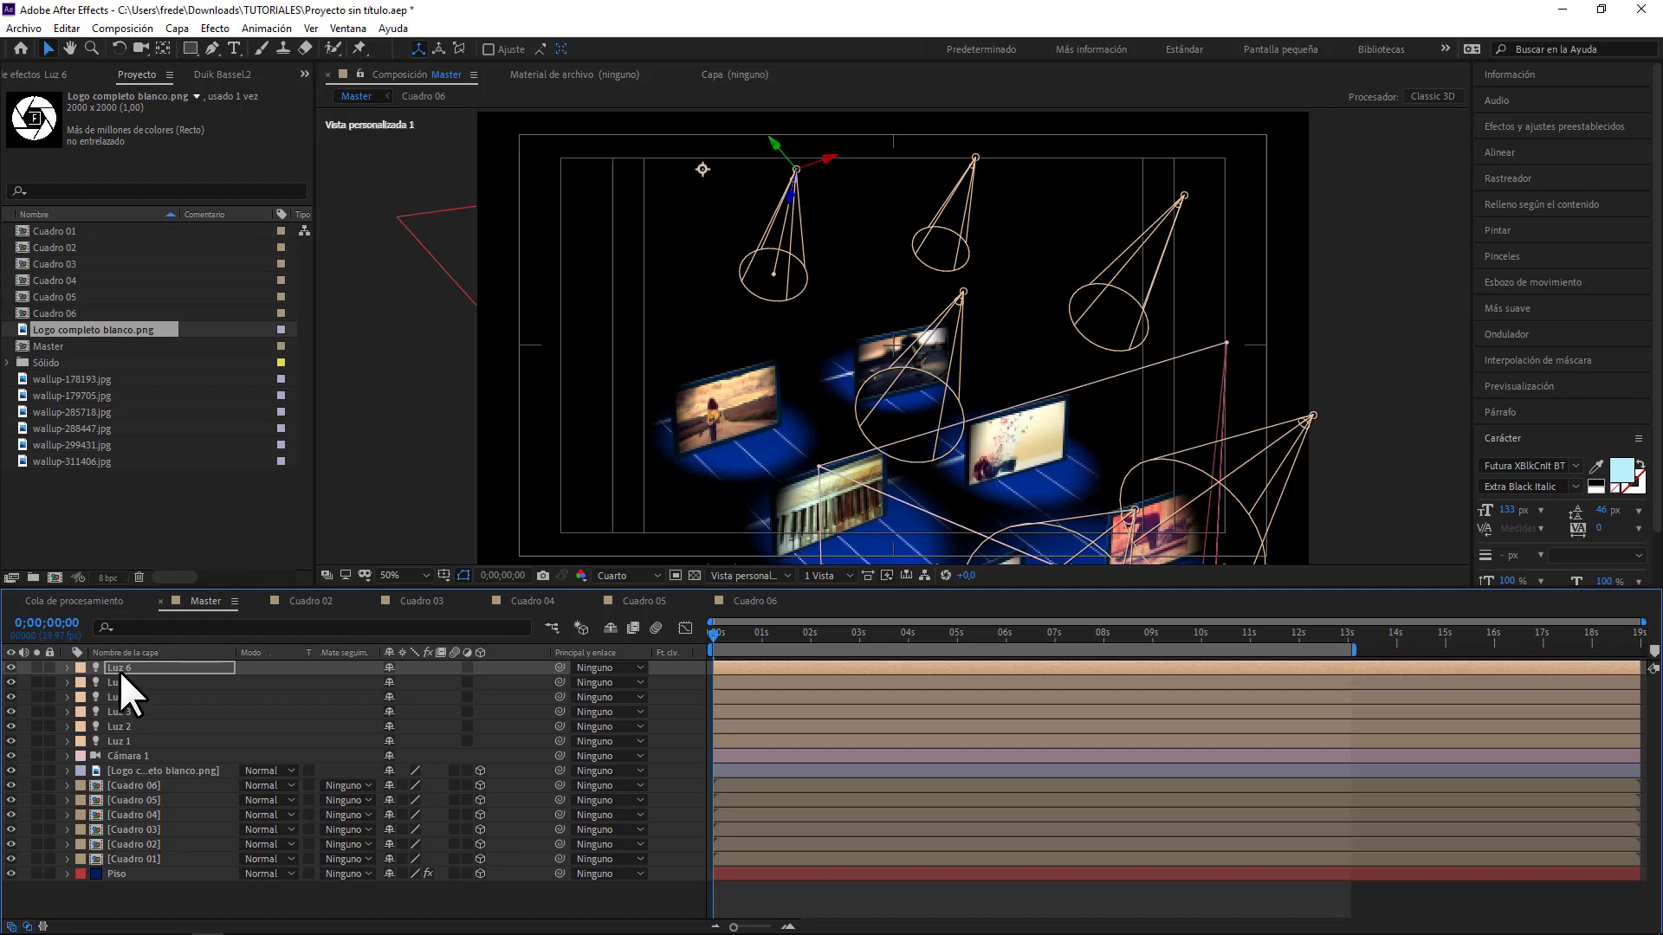
# - Duplicate Luz 6 and move the copy, Luz 7, back and sideways so its beam lights the logo behind the frames
pyautogui.hotkey('ctrl', 'd')
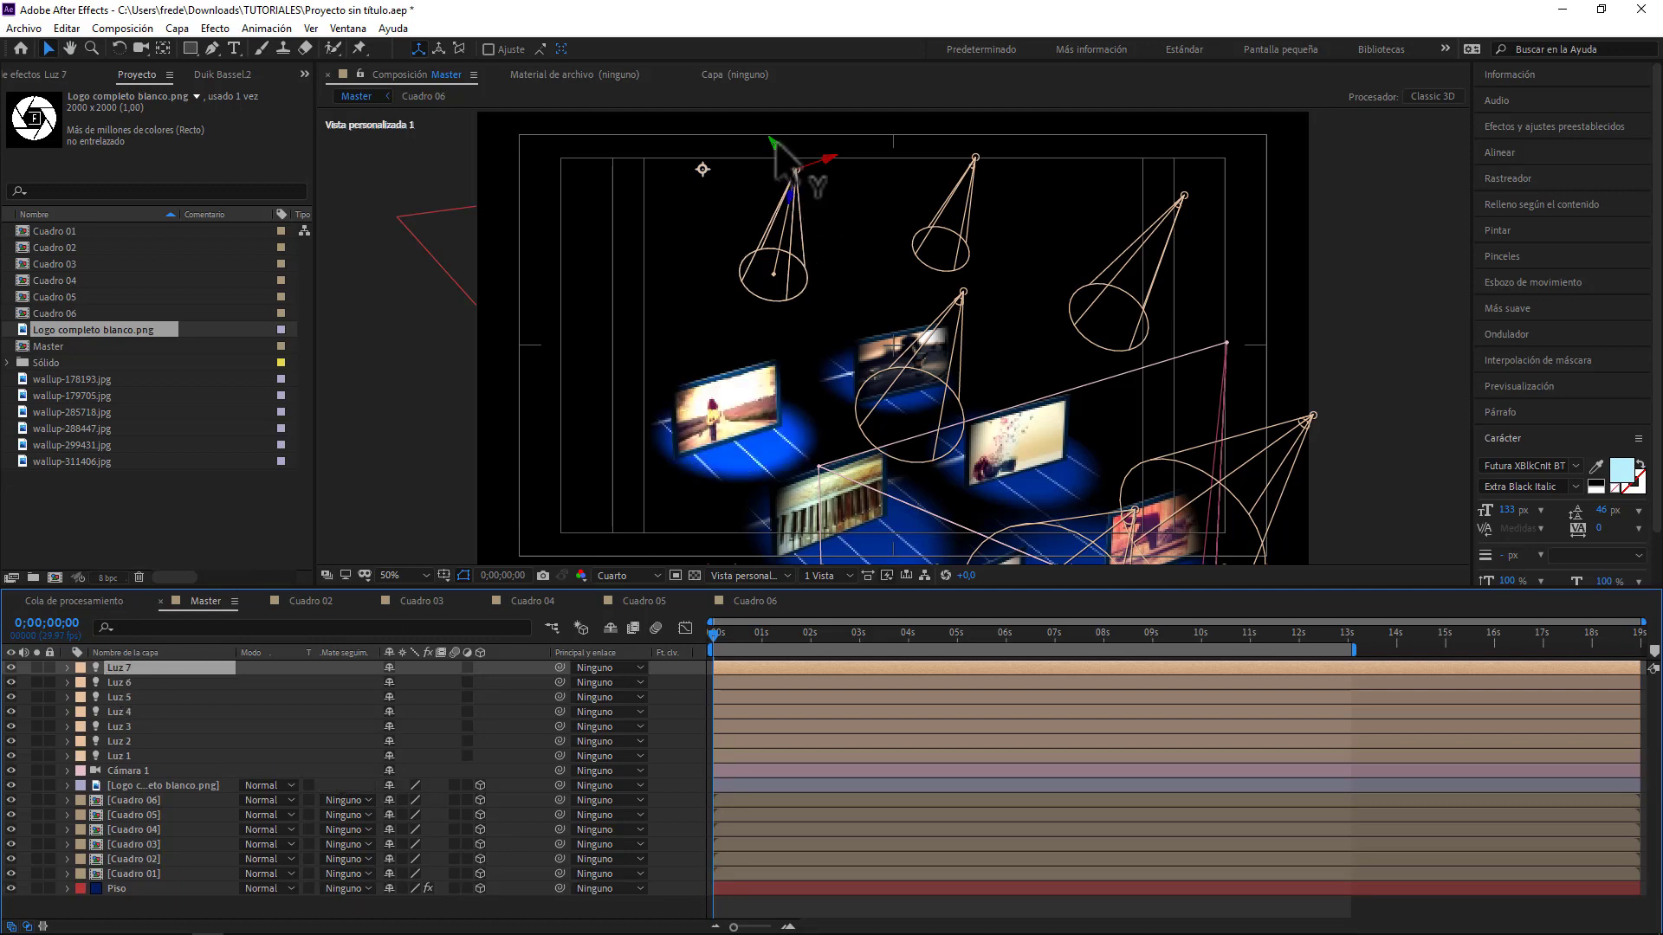
pyautogui.moveTo(781, 144); pyautogui.dragTo(628, 39)
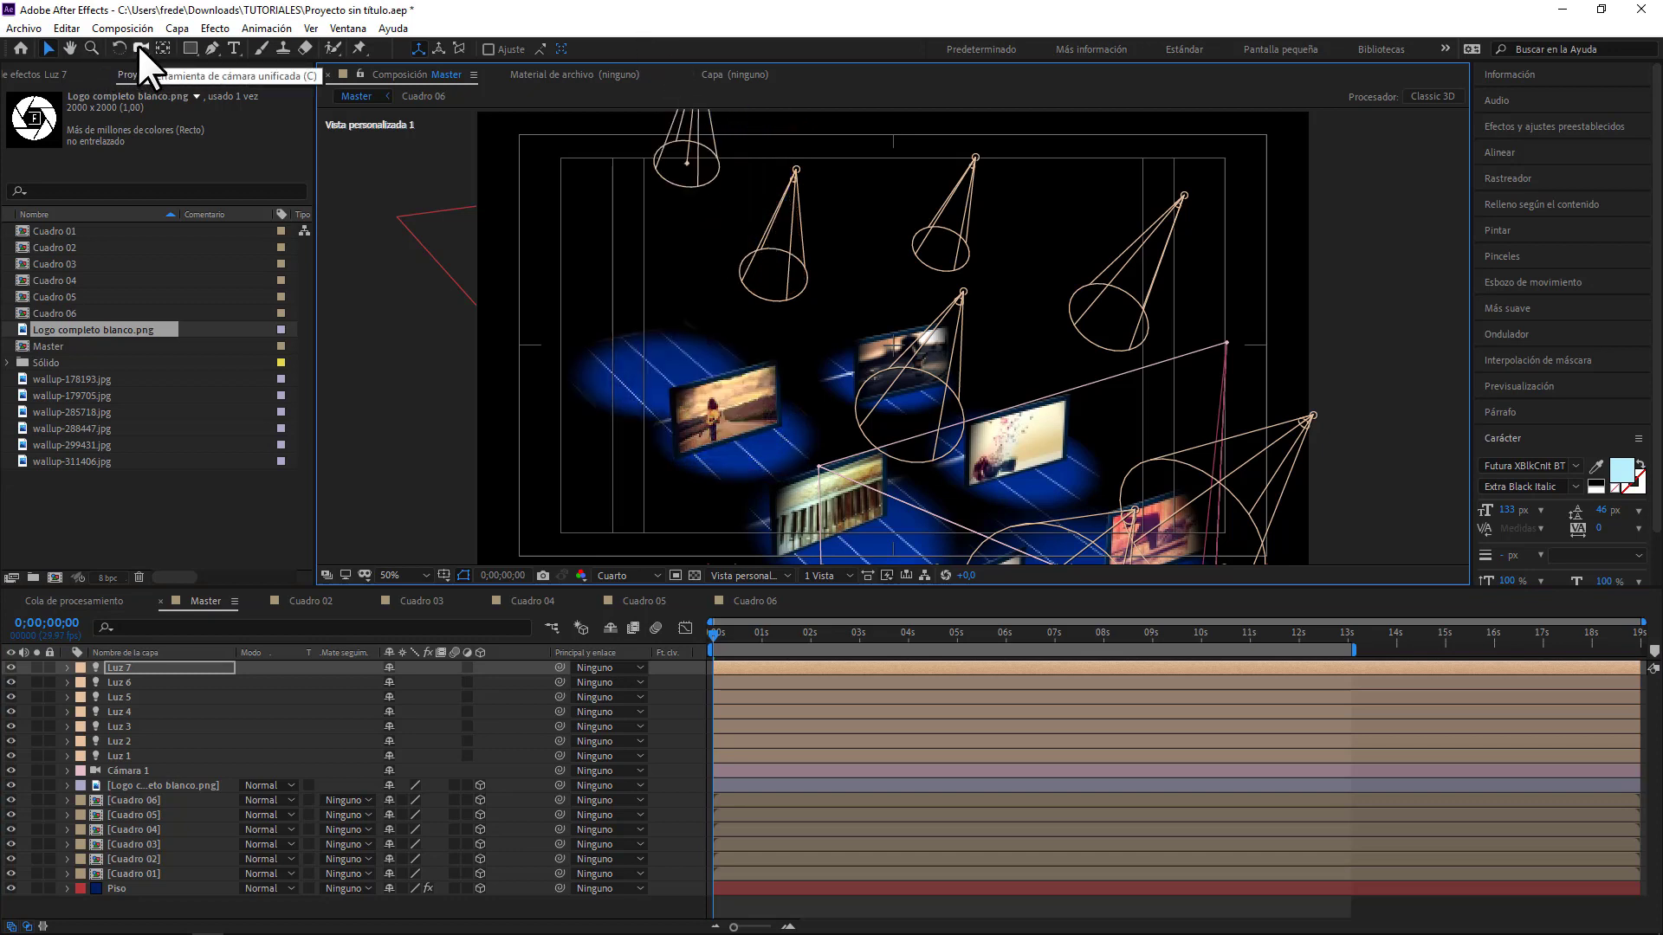
pyautogui.moveTo(137, 44); pyautogui.dragTo(194, 86)
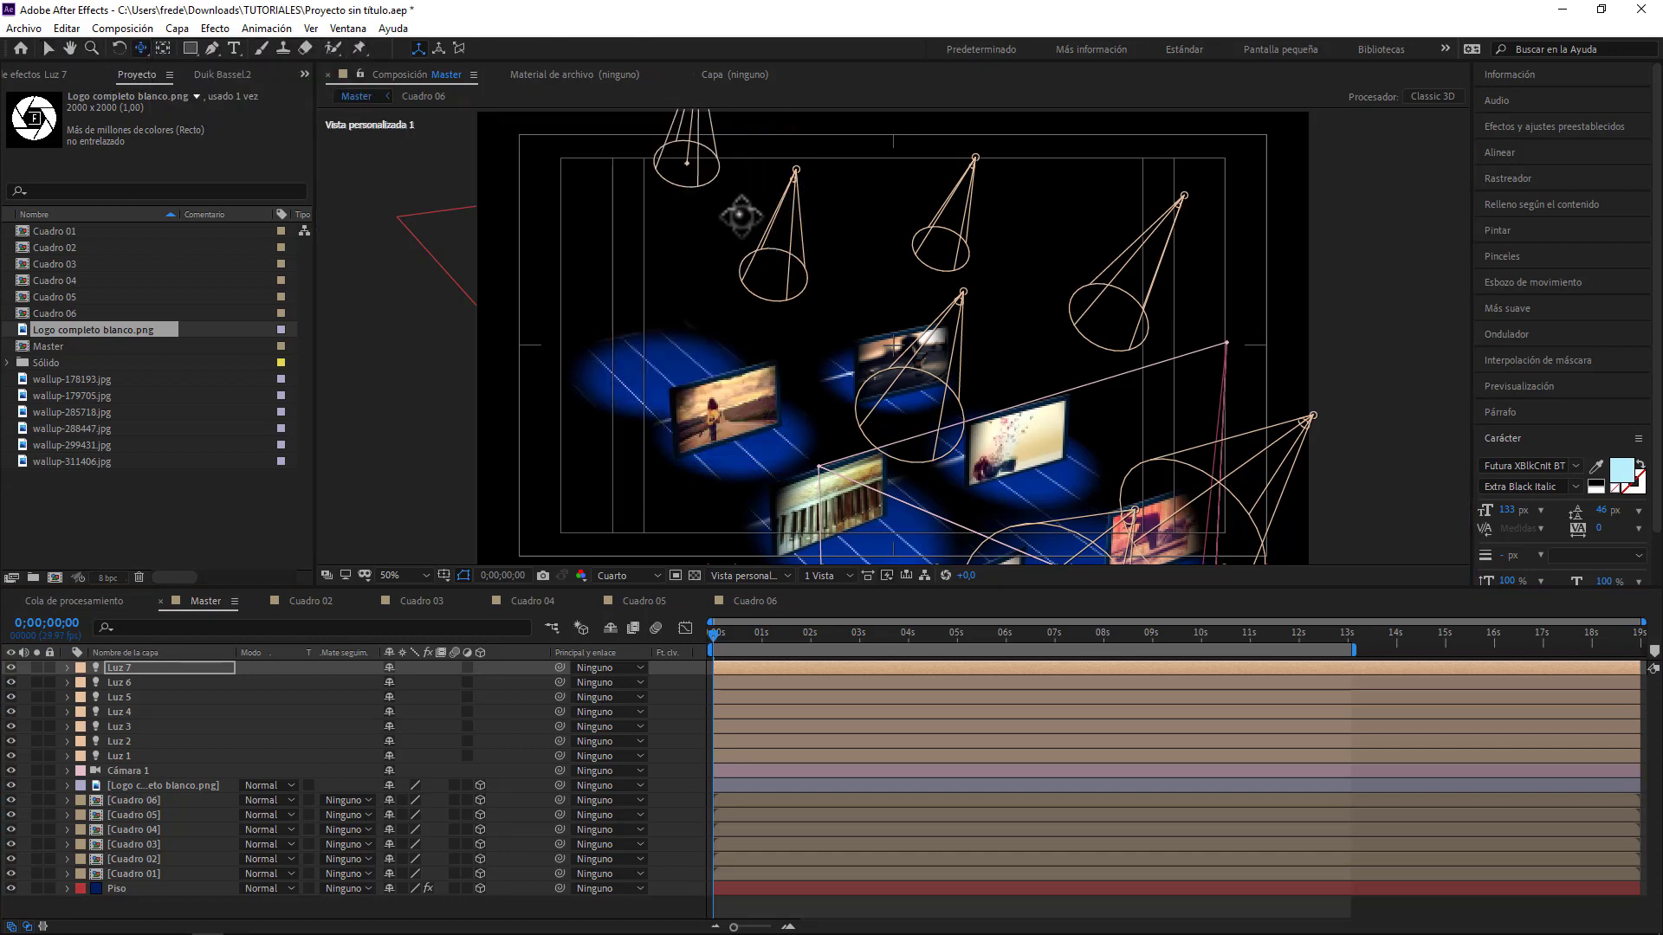
pyautogui.moveTo(748, 315); pyautogui.dragTo(792, 370)
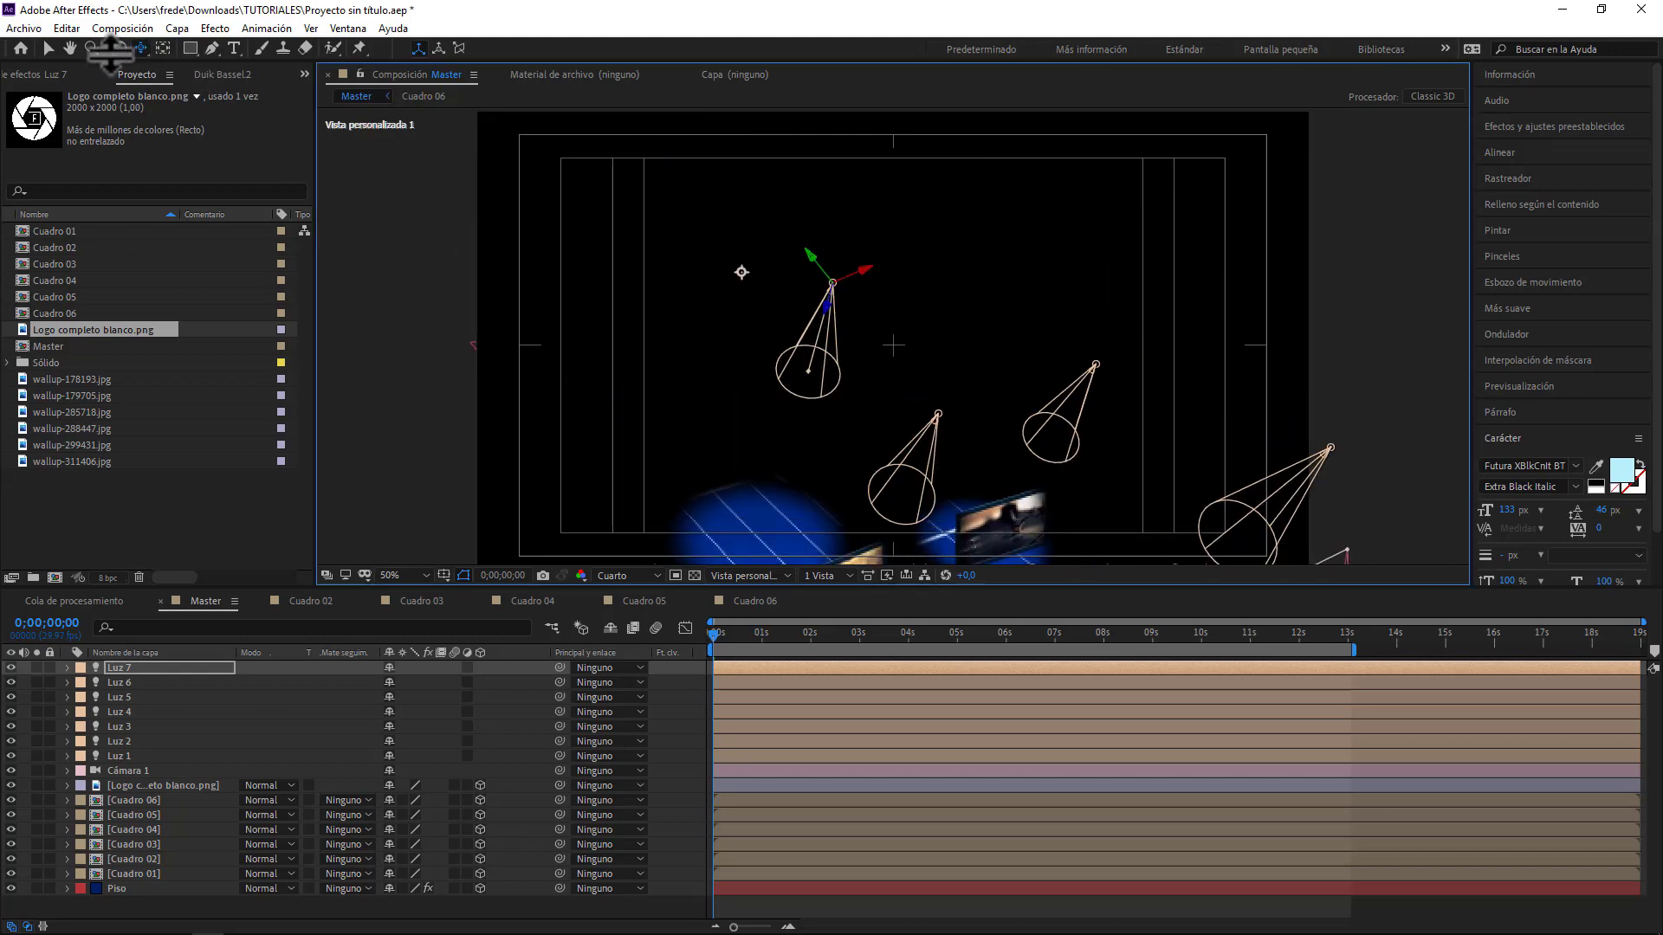
pyautogui.click(49, 48)
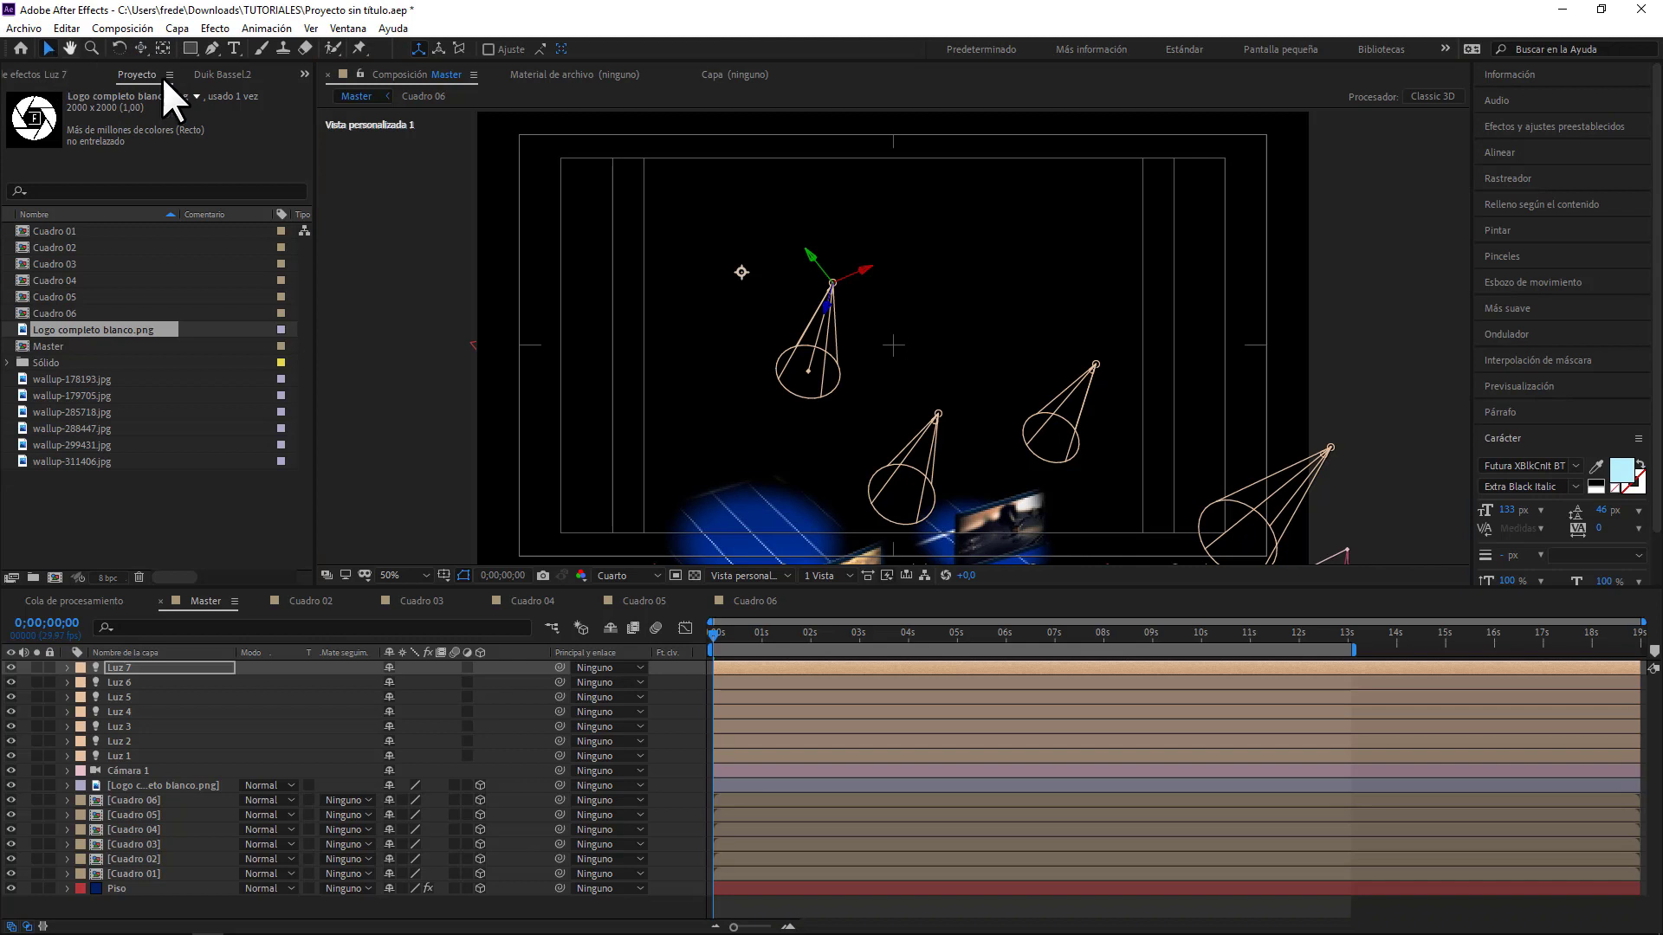
pyautogui.moveTo(862, 275); pyautogui.dragTo(1000, 110)
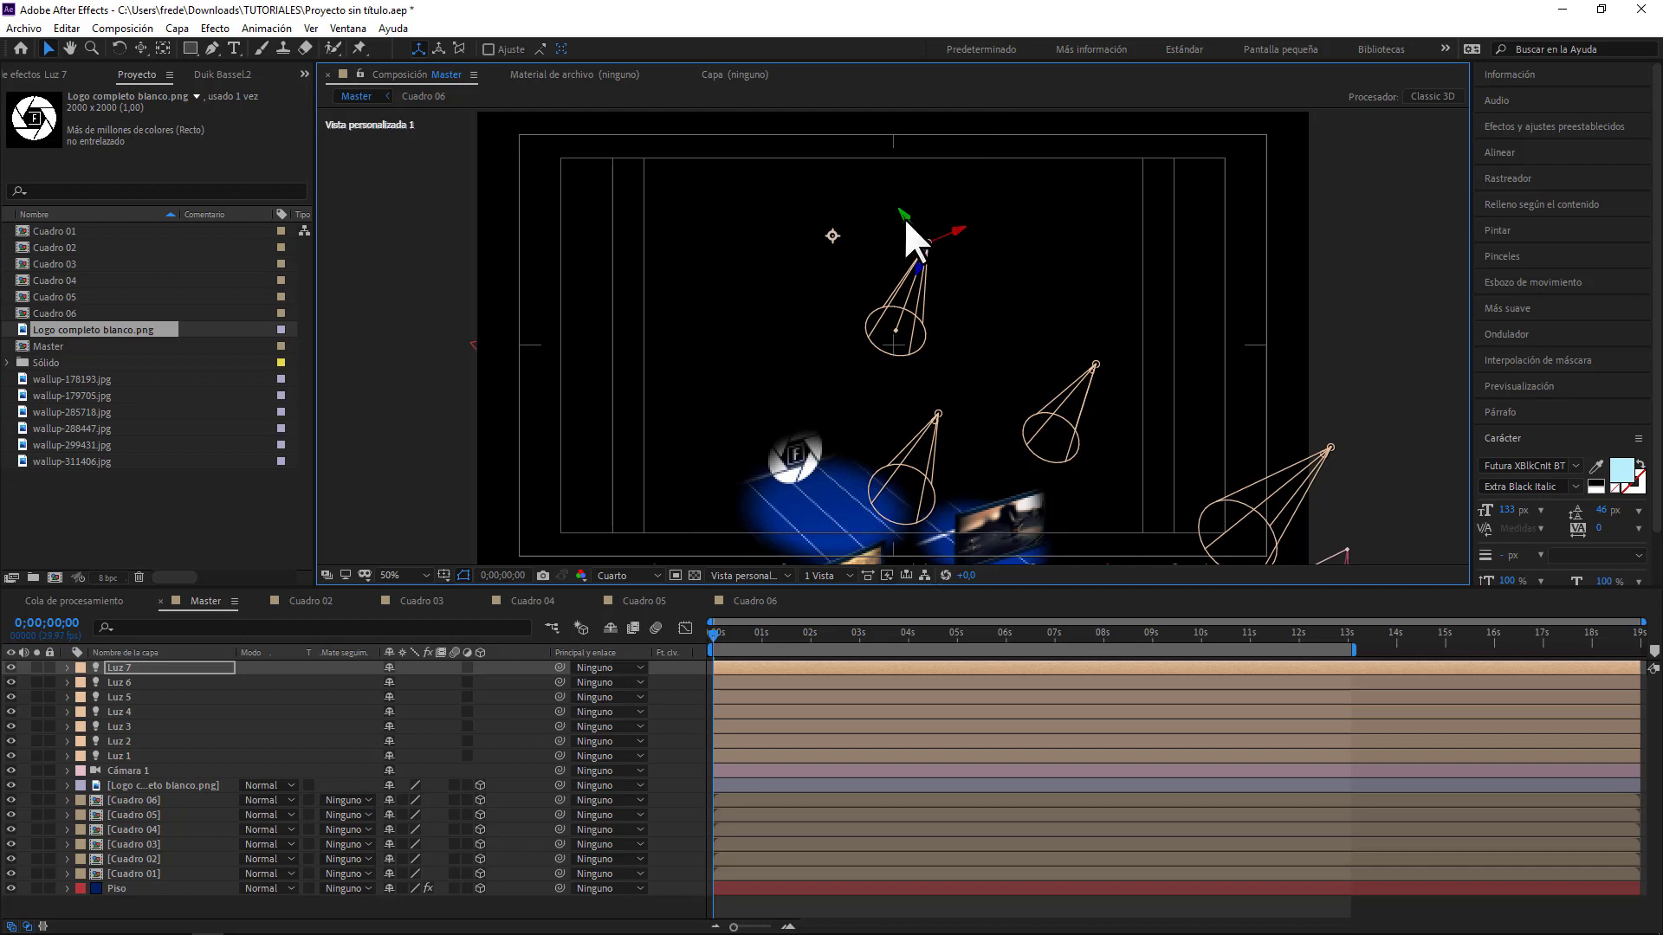
pyautogui.moveTo(902, 216)
pyautogui.mouseDown()
pyautogui.moveTo(838, 91)
pyautogui.moveTo(888, 160)
pyautogui.moveTo(847, 356)
pyautogui.moveTo(830, 360)
pyautogui.mouseUp()
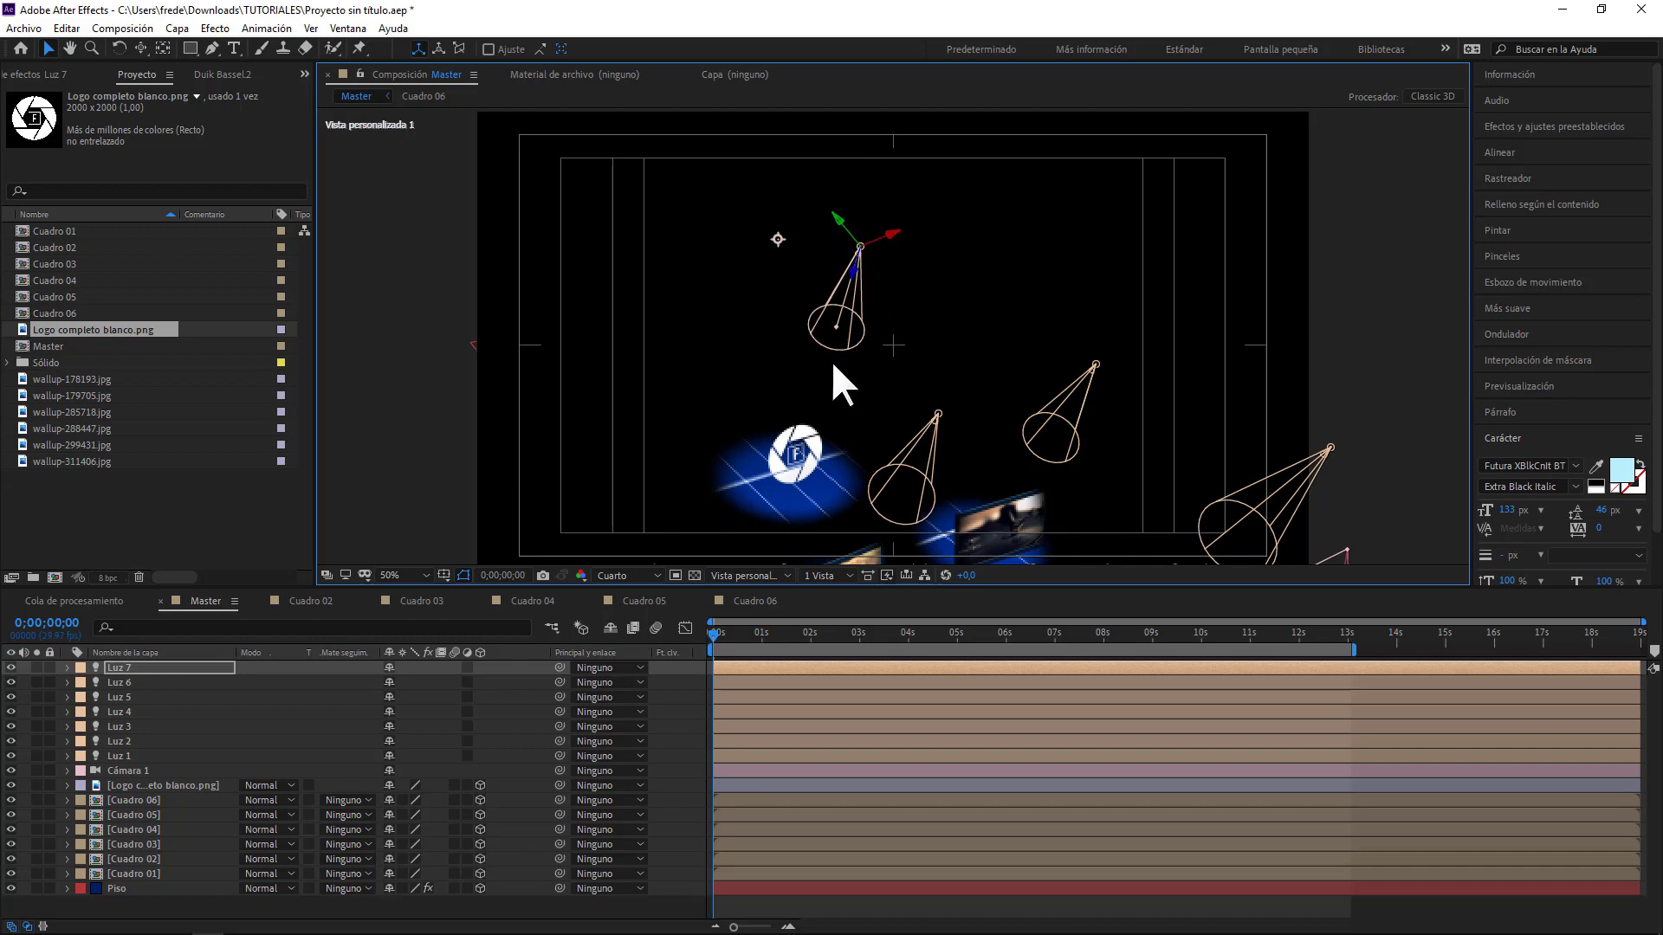
# - Switch to the Cámara activa view and check the lighting along the fly-through around 4 and 7 seconds, returning to the start
pyautogui.click(768, 579)
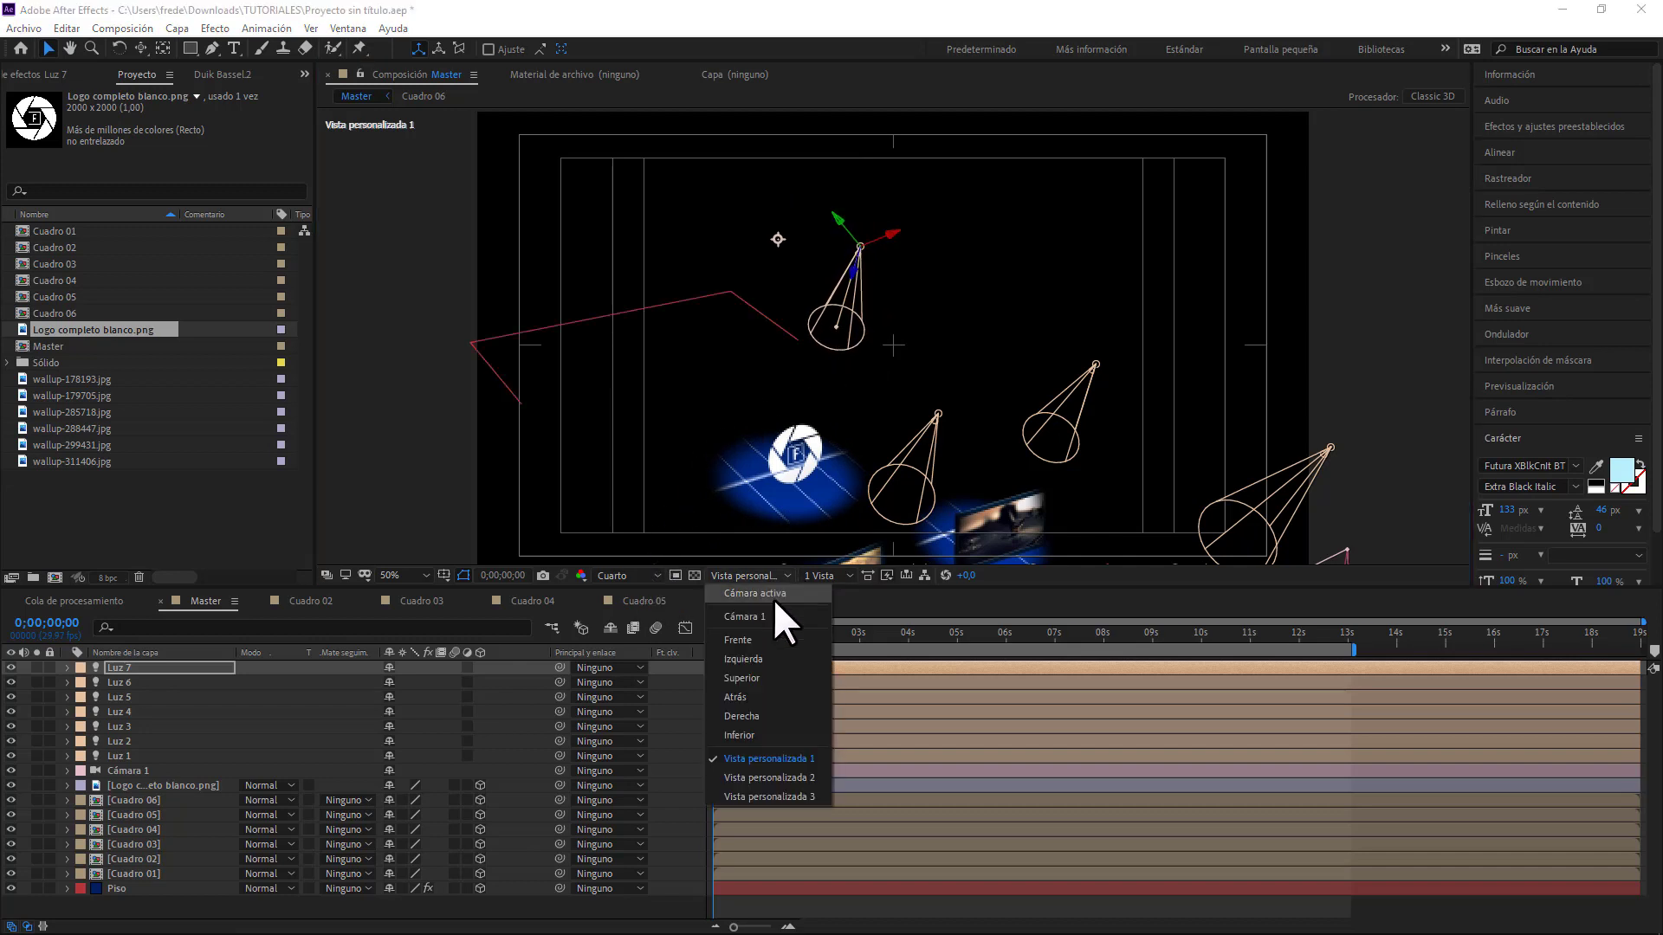
pyautogui.click(774, 604)
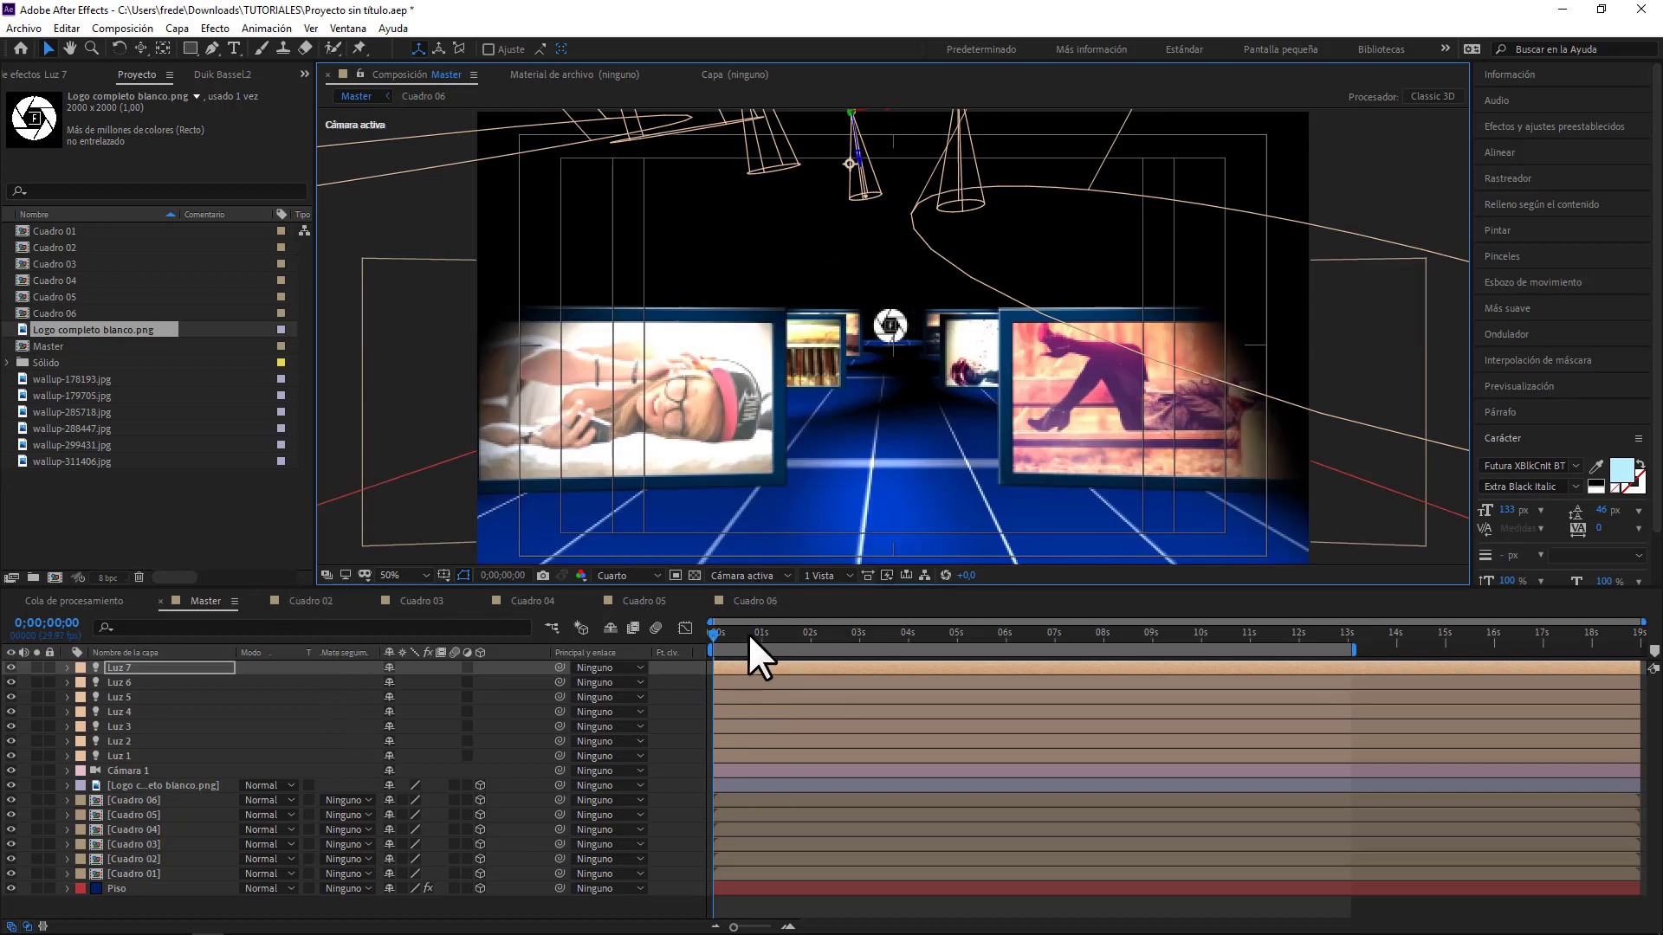
pyautogui.click(920, 634)
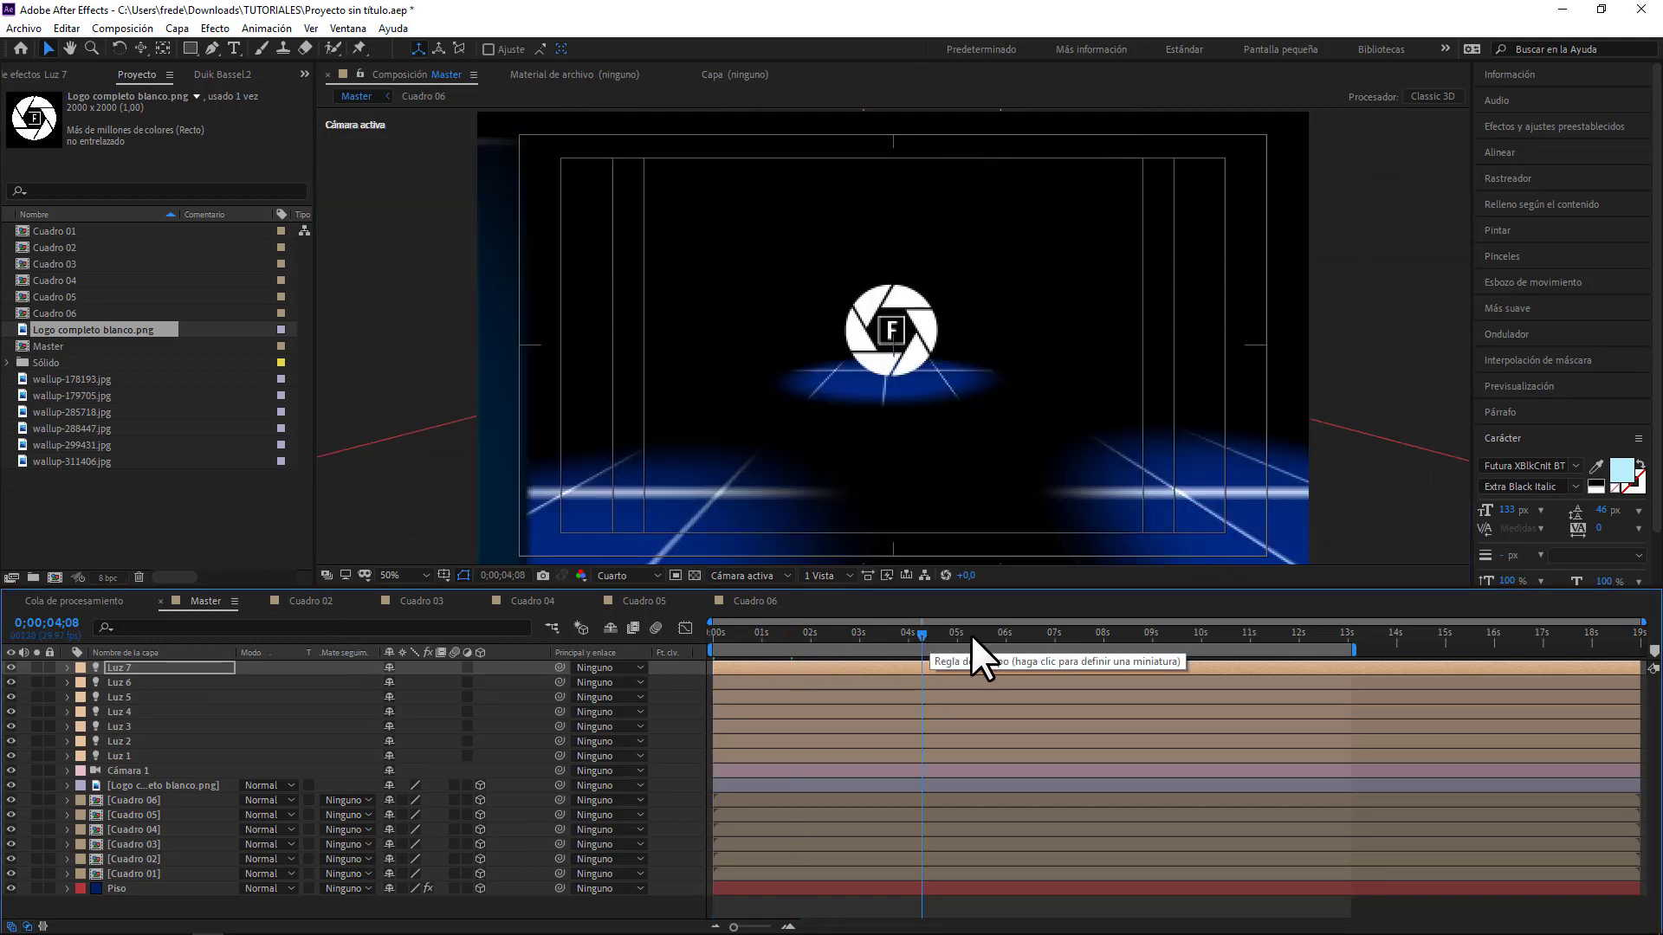
pyautogui.moveTo(1031, 628); pyautogui.dragTo(1083, 634)
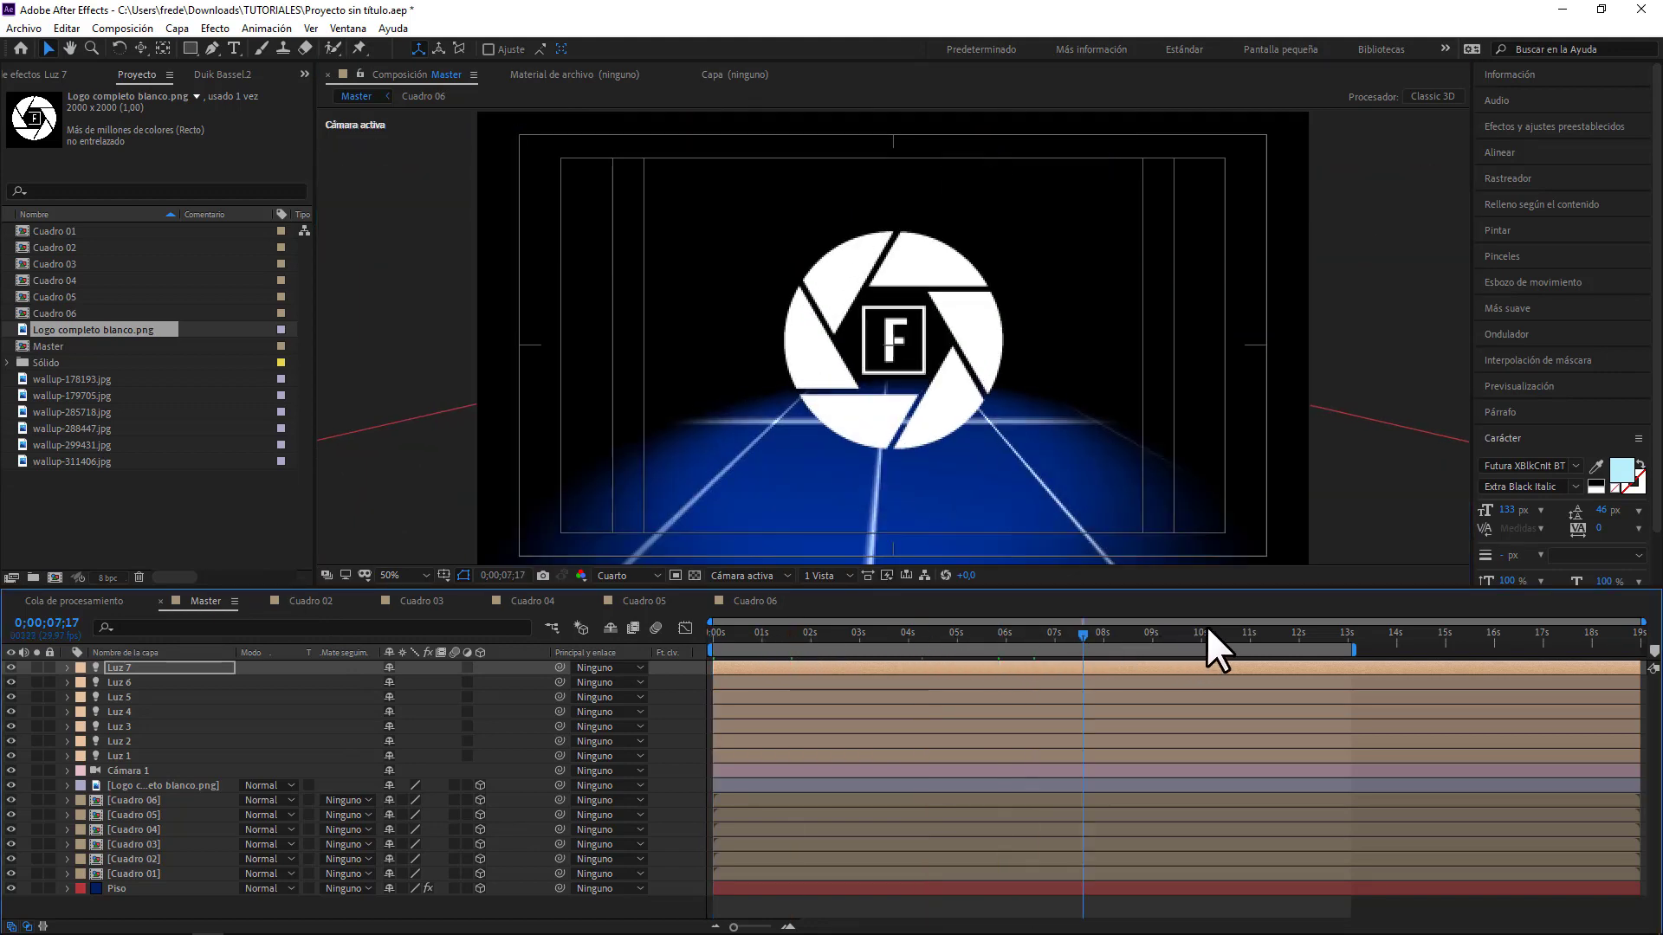
pyautogui.click(712, 634)
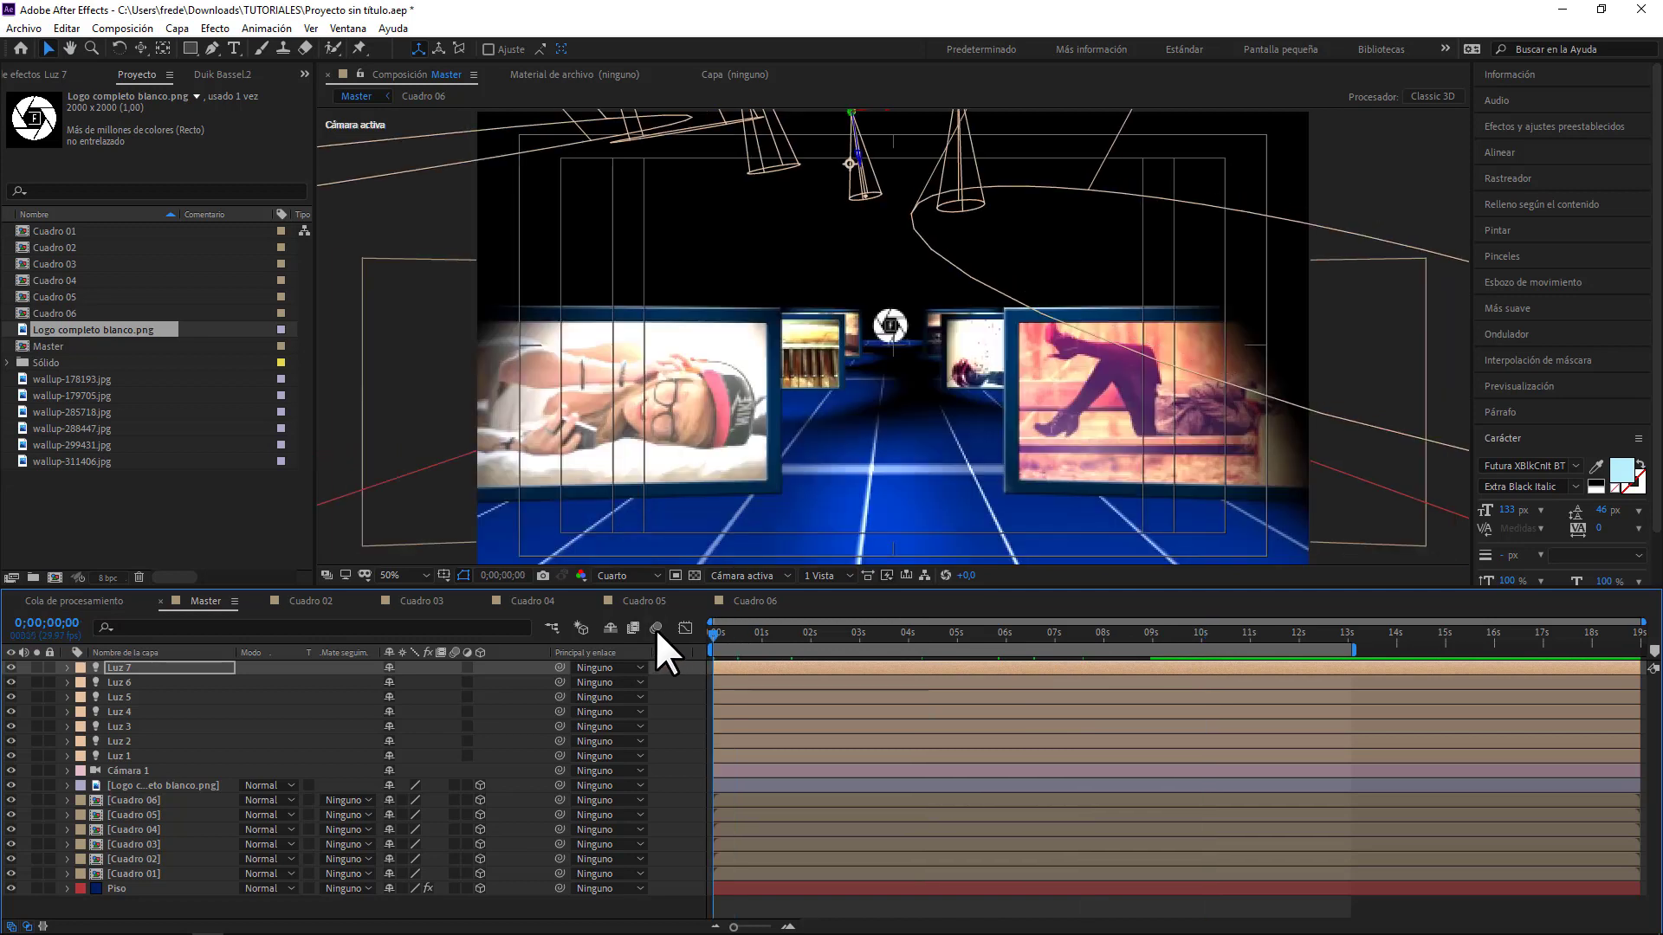
# - Set Luz 2's cone angle to 41° and its intensity to 186% to soften the light on the front left frame
pyautogui.click(655, 627)
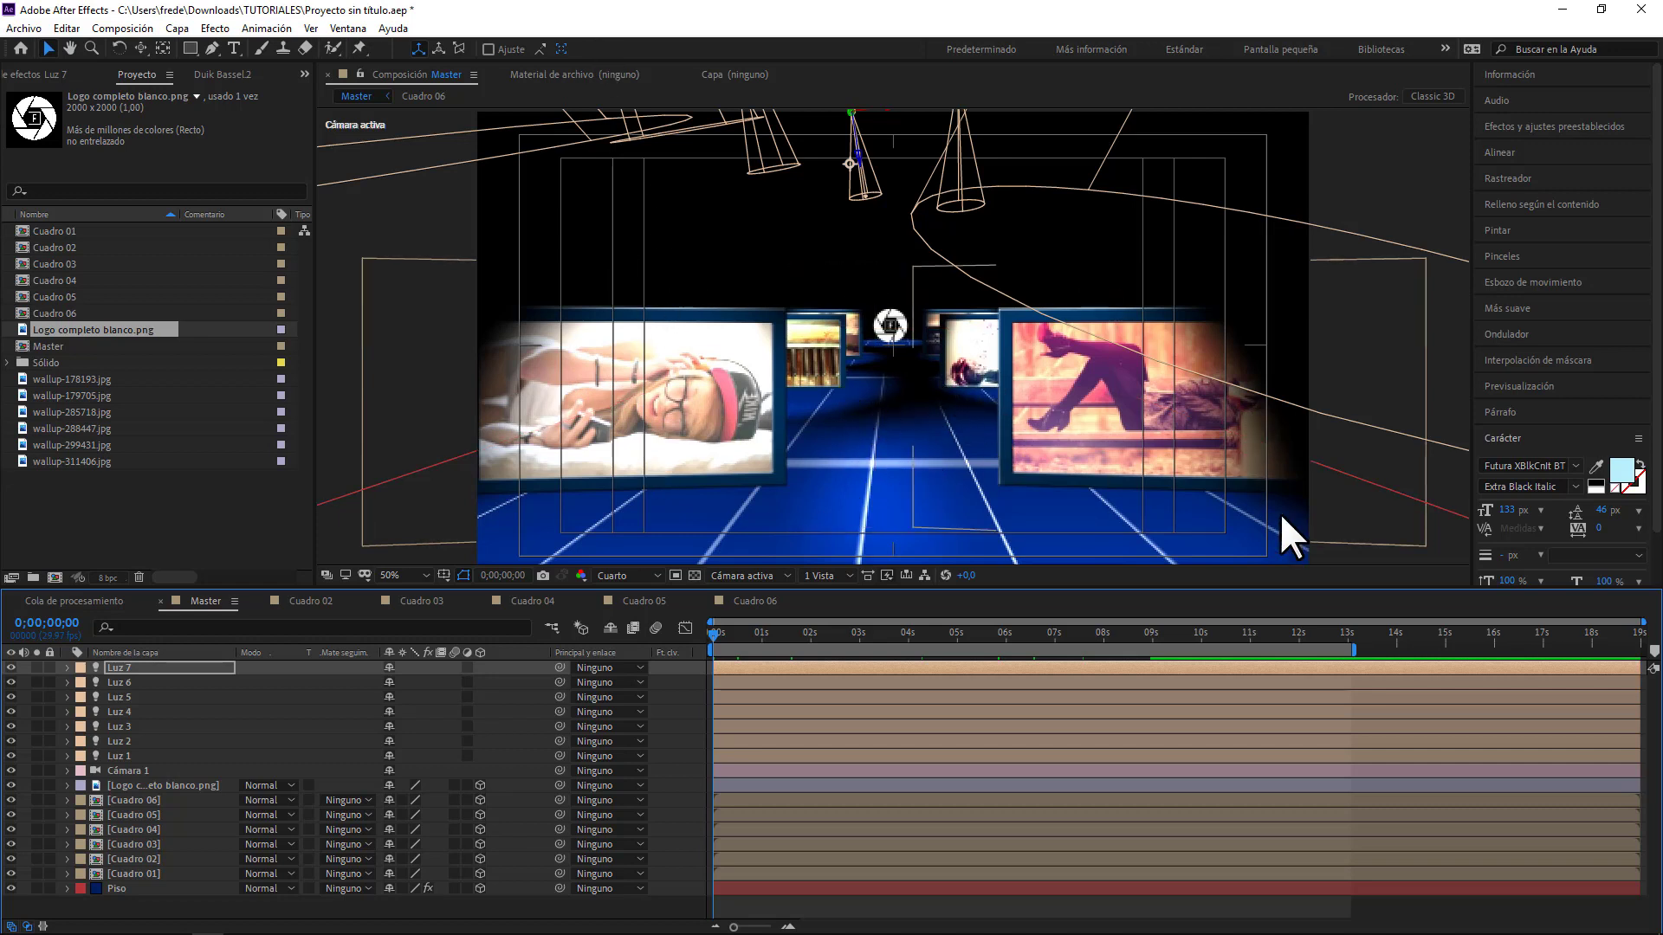
pyautogui.click(66, 667)
pyautogui.click(66, 669)
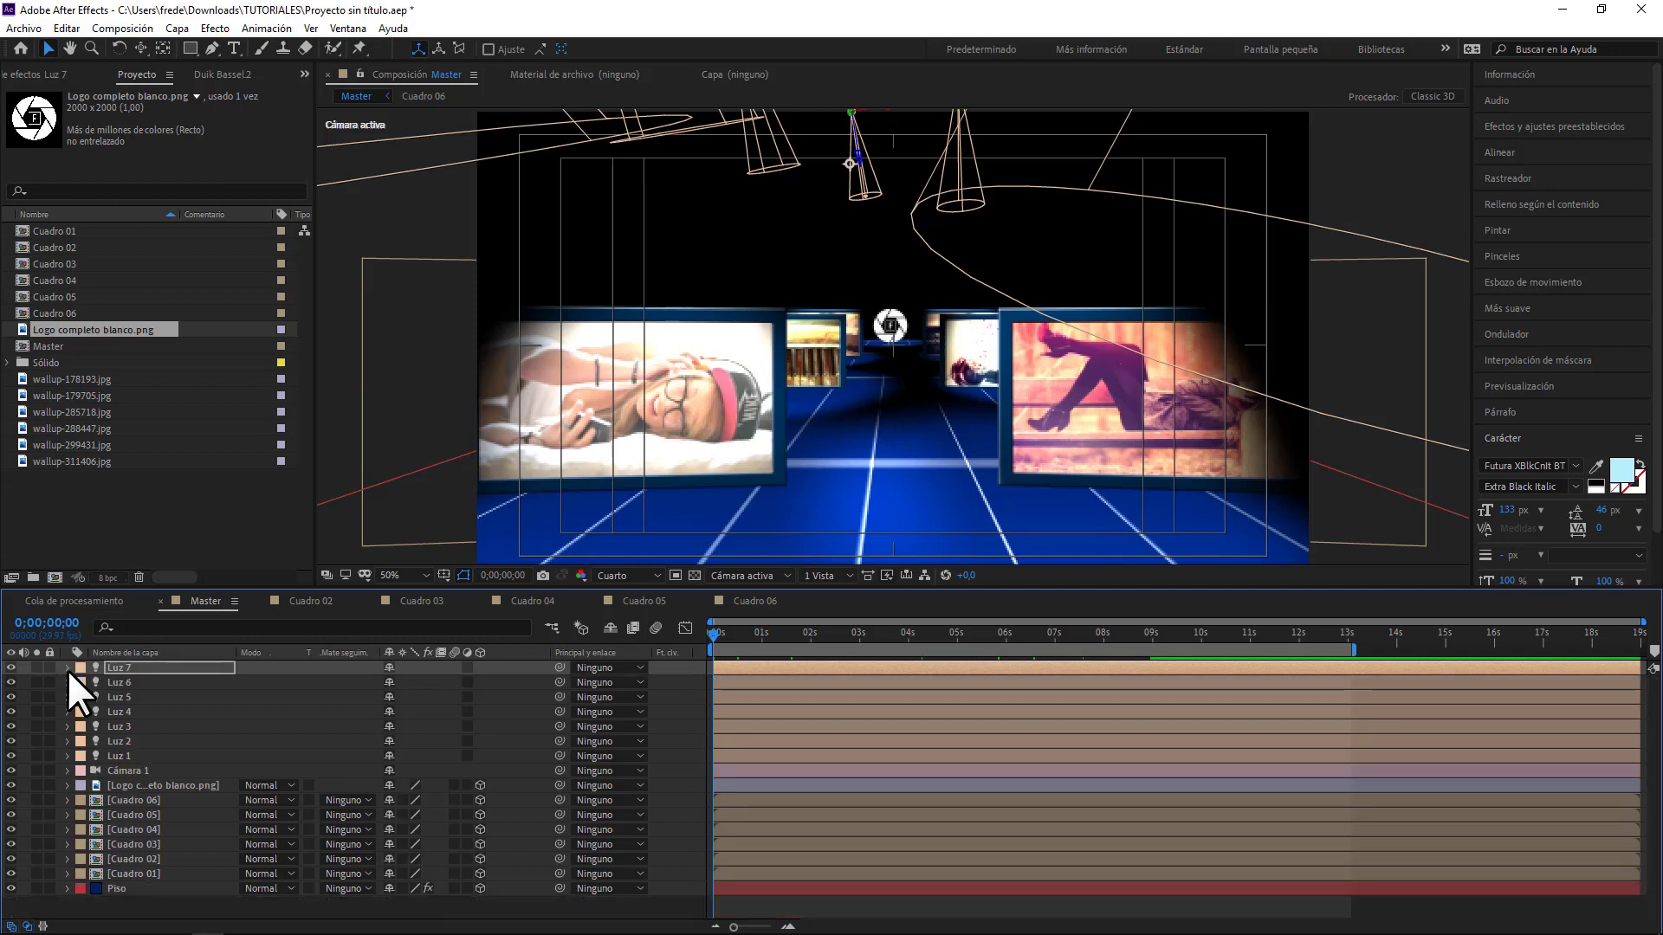
pyautogui.click(109, 755)
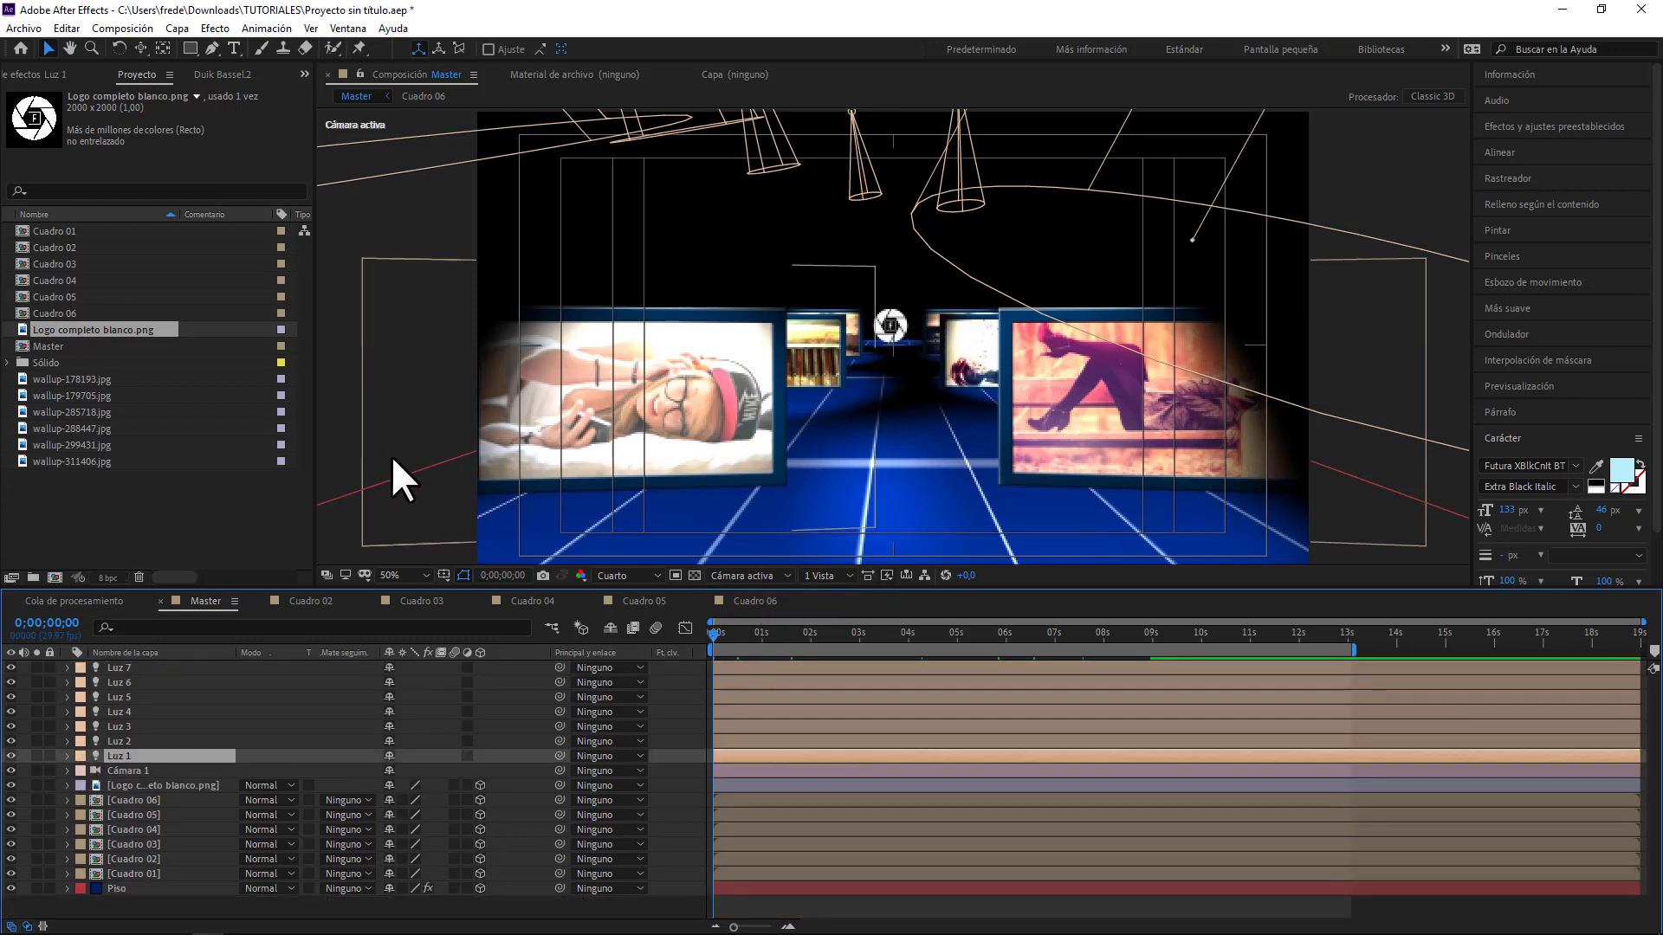
pyautogui.click(126, 741)
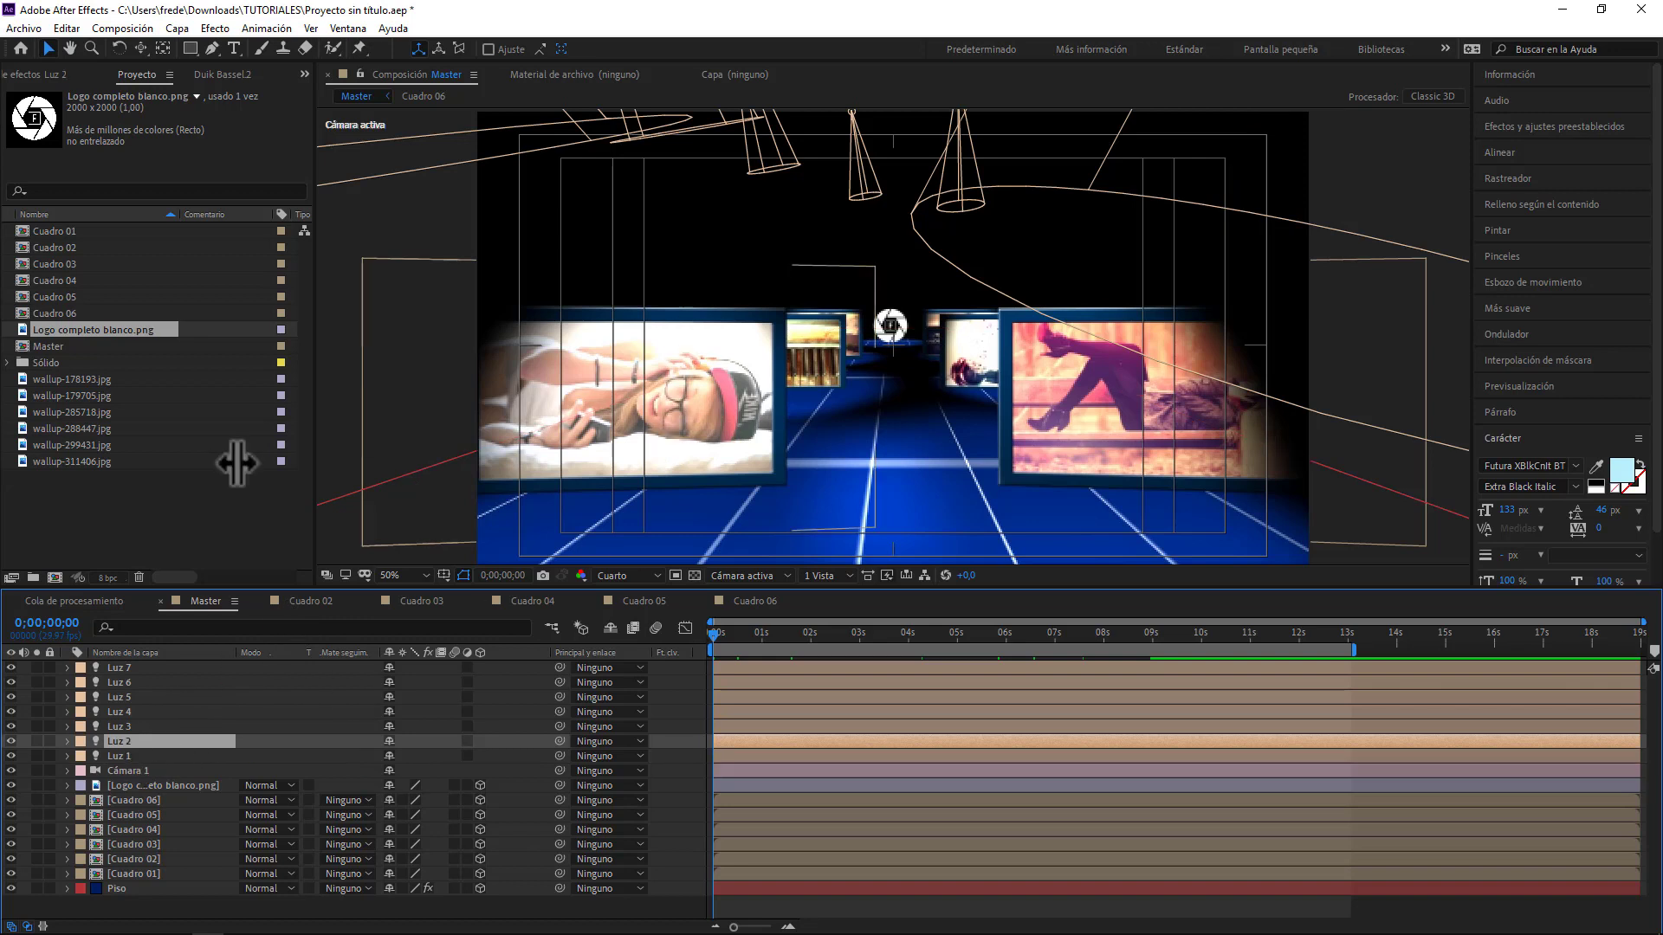
pyautogui.click(67, 741)
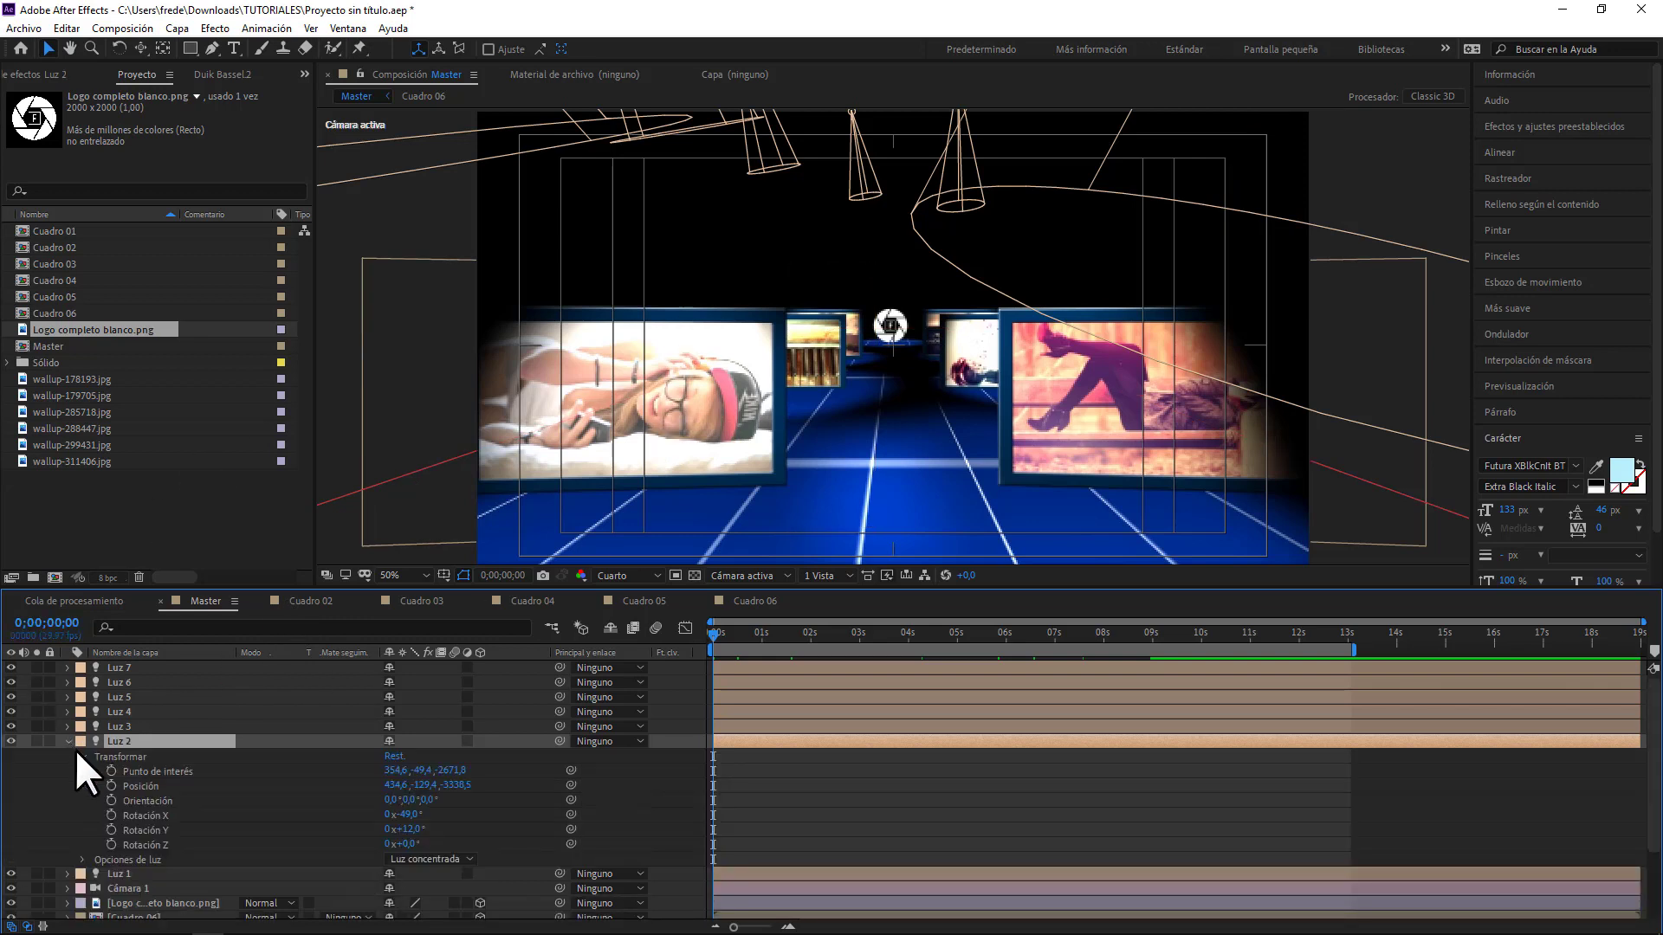
pyautogui.click(82, 859)
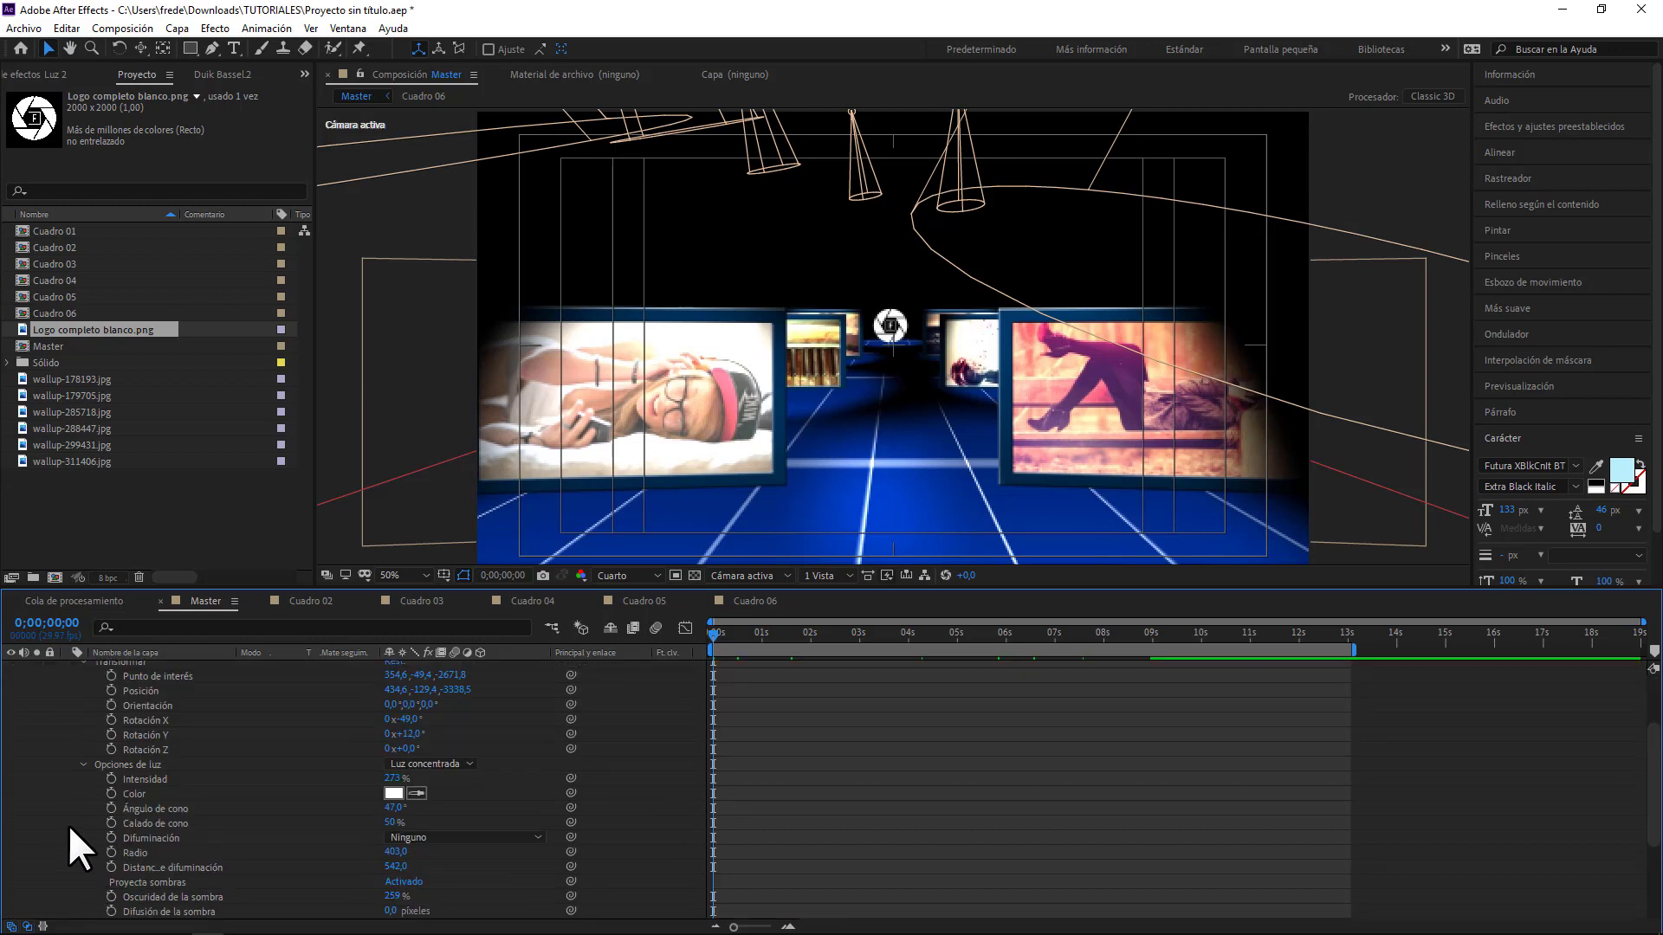
pyautogui.moveTo(394, 807); pyautogui.dragTo(385, 809)
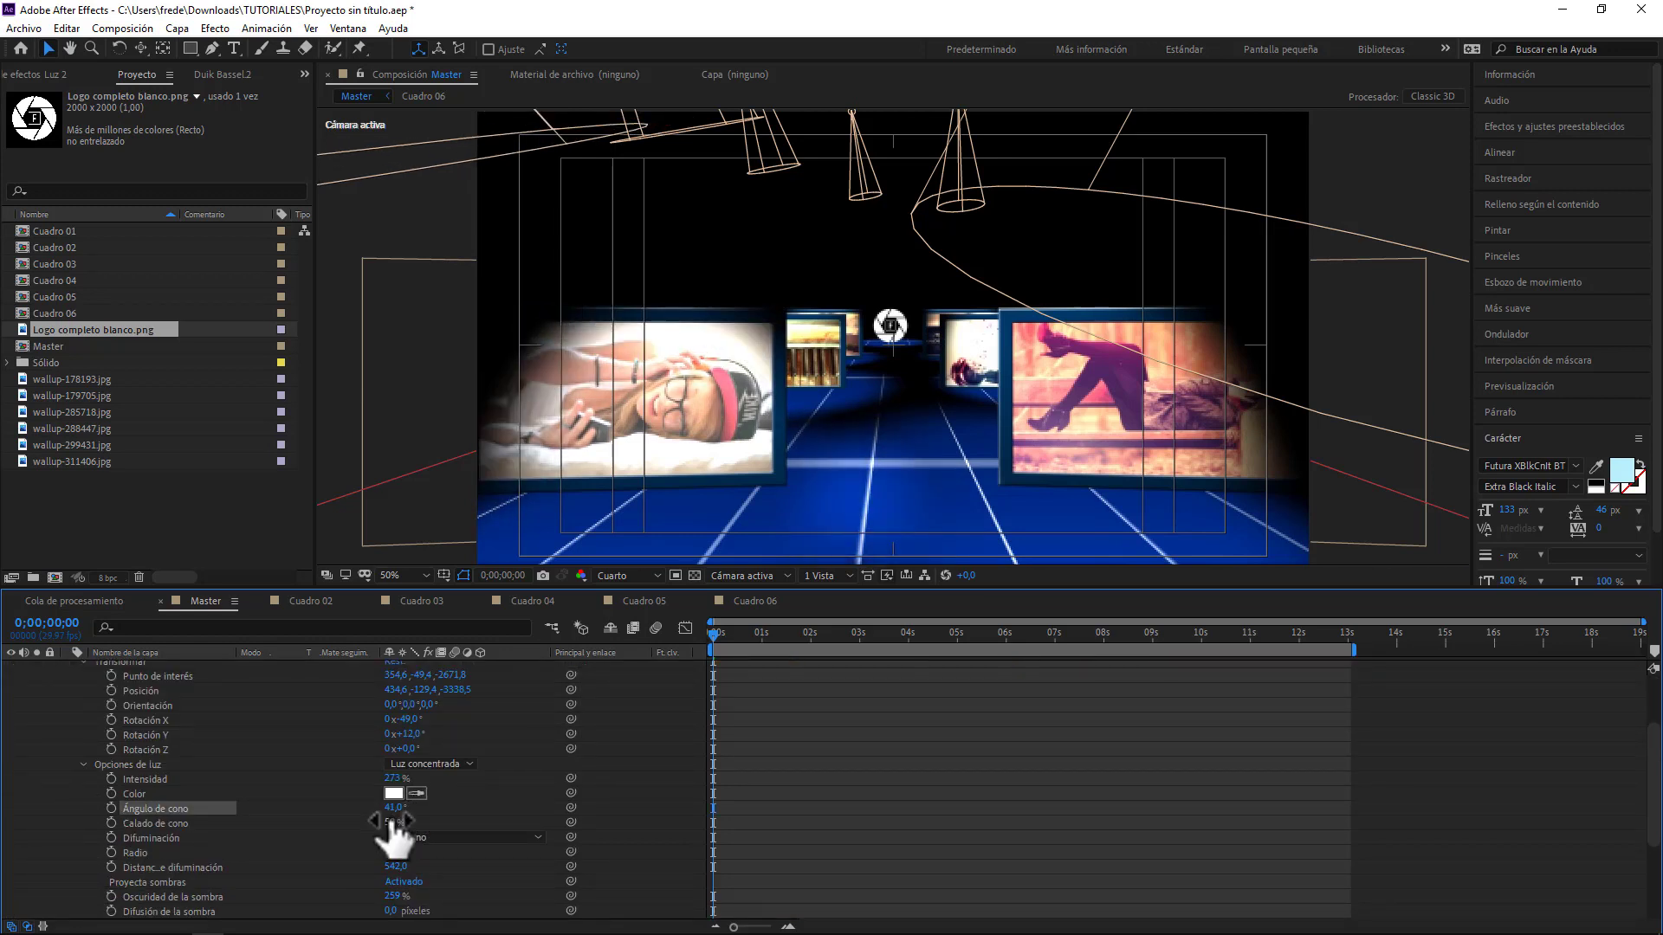
pyautogui.moveTo(389, 779); pyautogui.dragTo(324, 787)
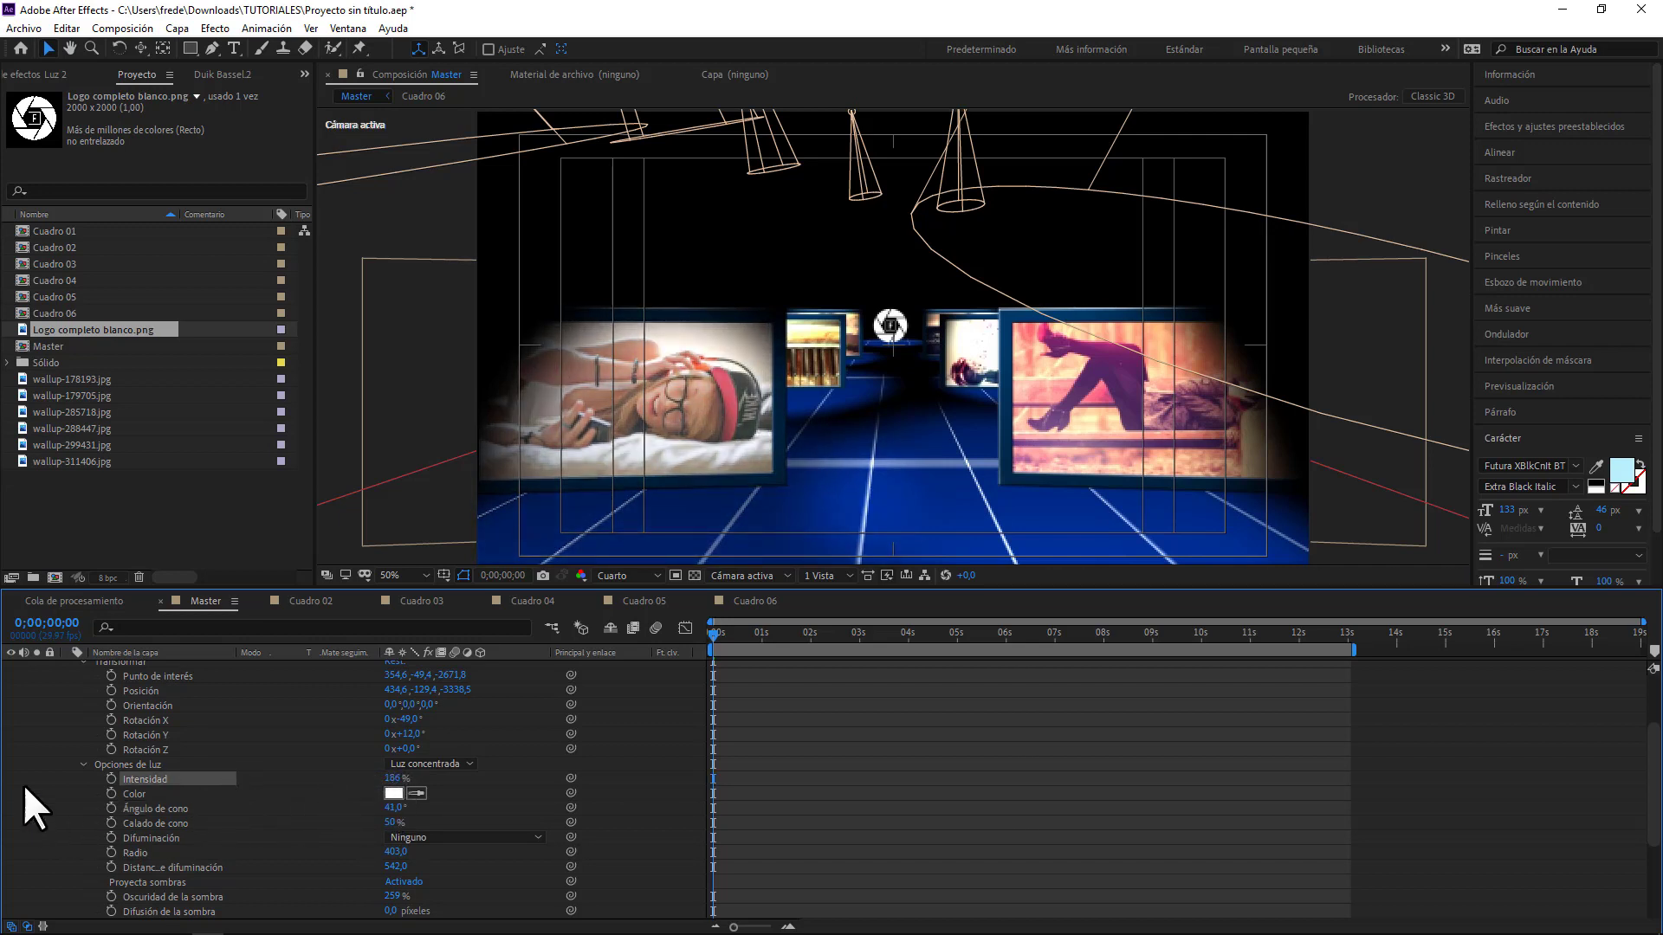
pyautogui.scroll(1, 32, 741)
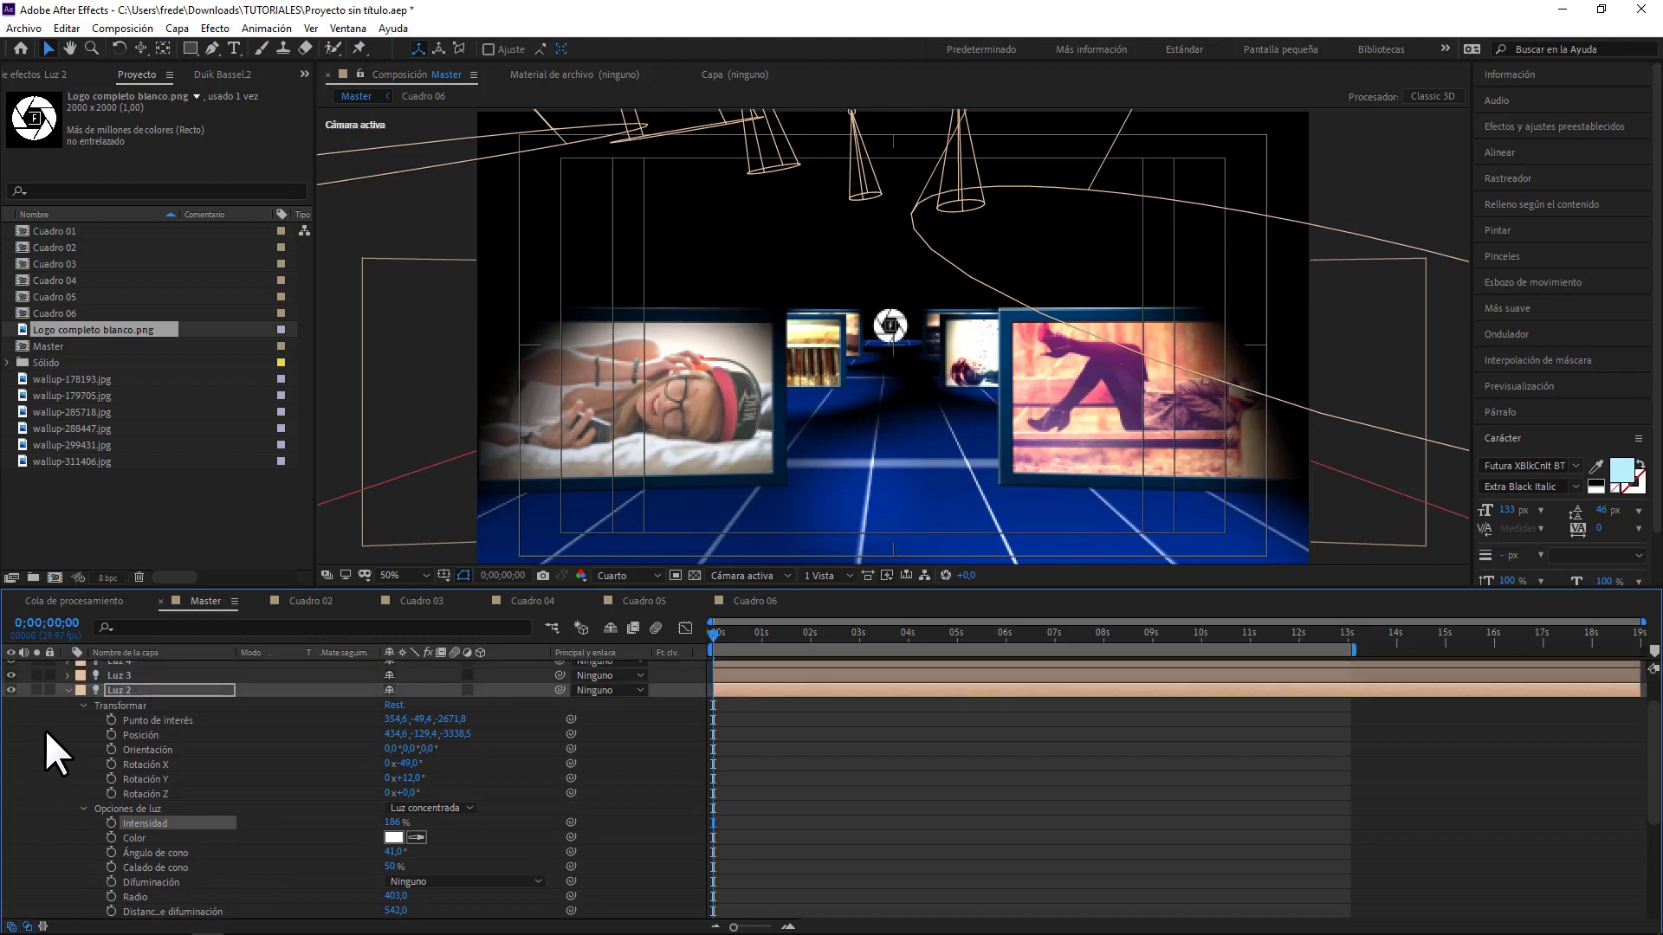
pyautogui.click(68, 690)
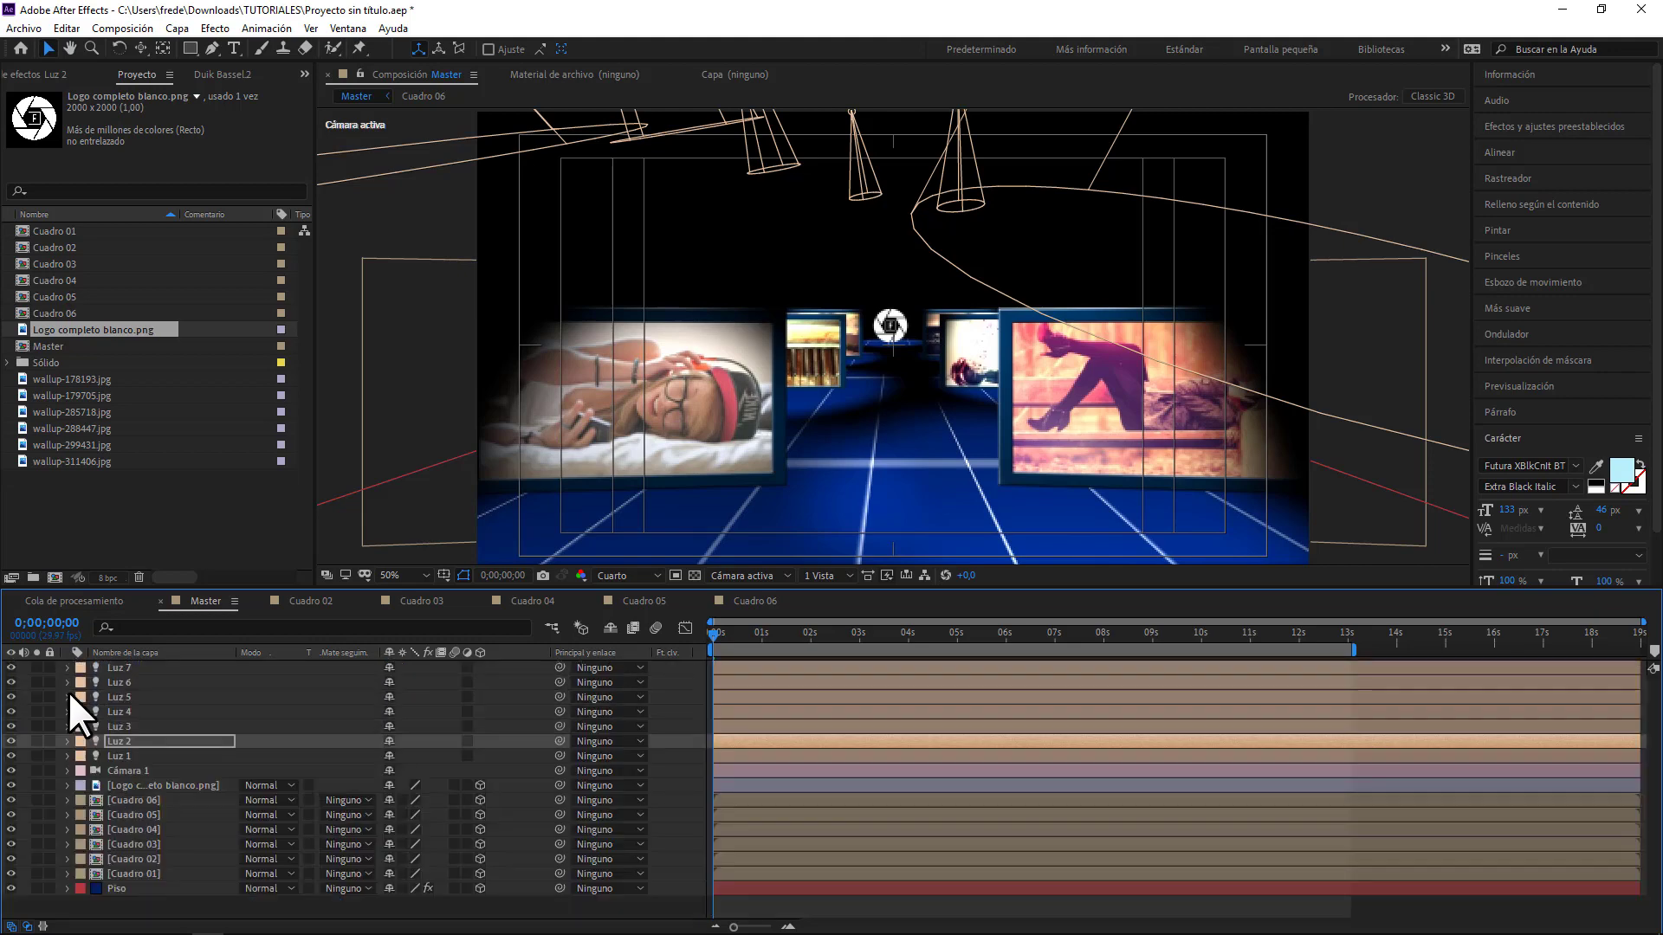
# - At about 0;00;04;27, set Luz 7's intensity to 304% and its cone angle to 46° to light the floor around the logo
pyautogui.click(953, 633)
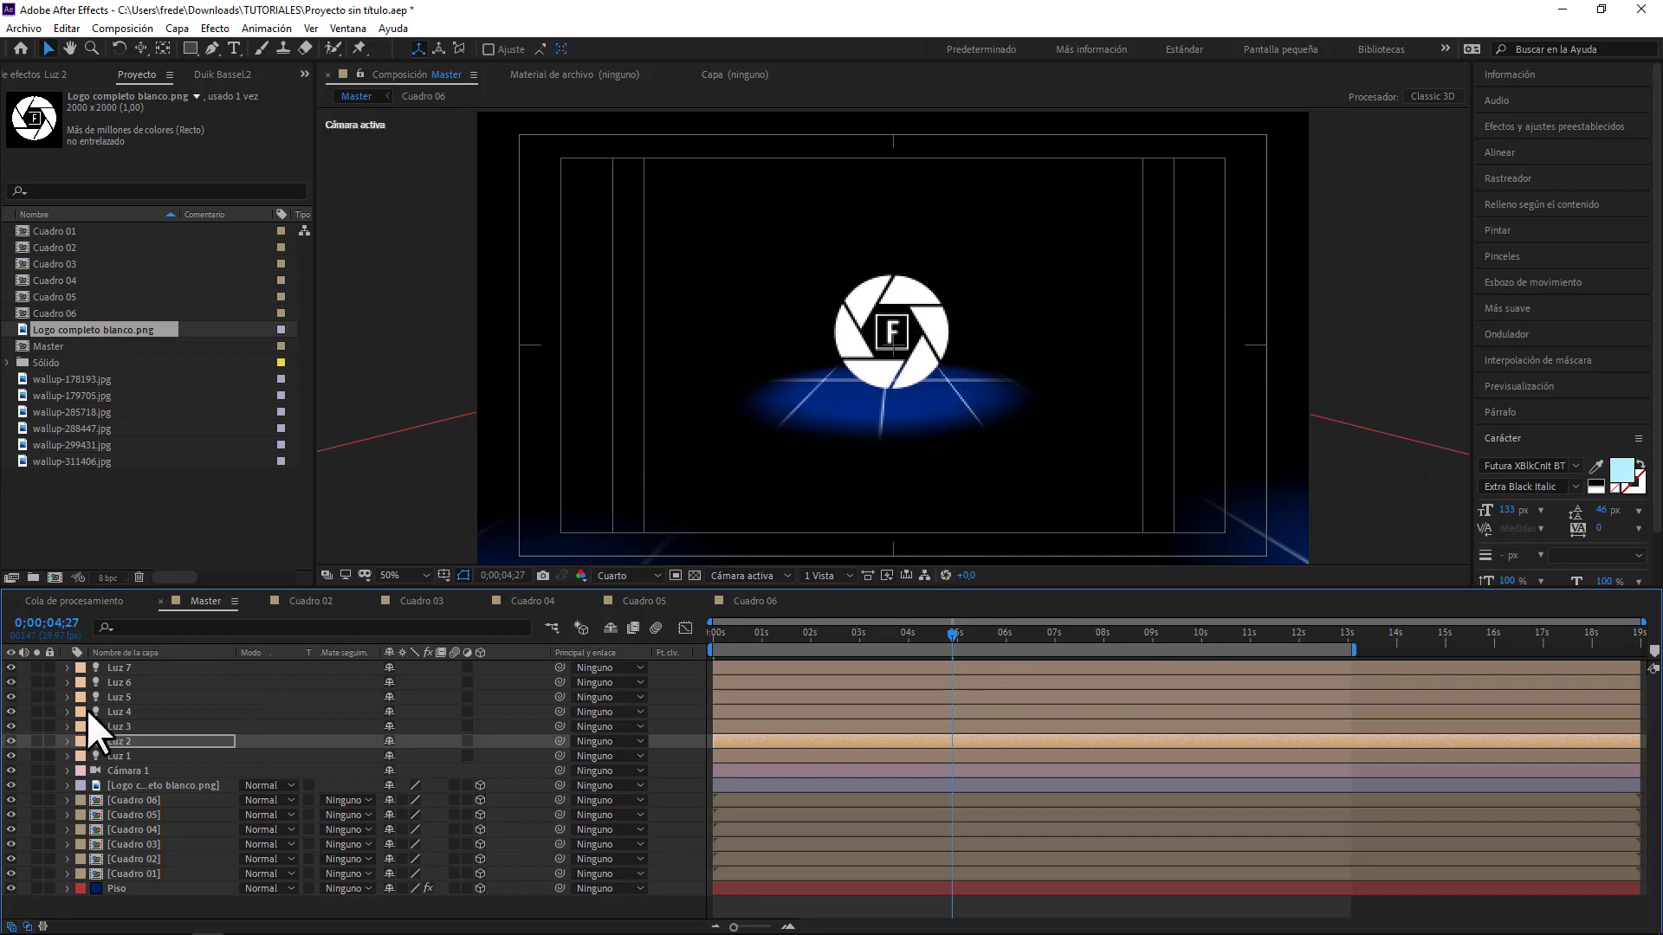
pyautogui.click(114, 667)
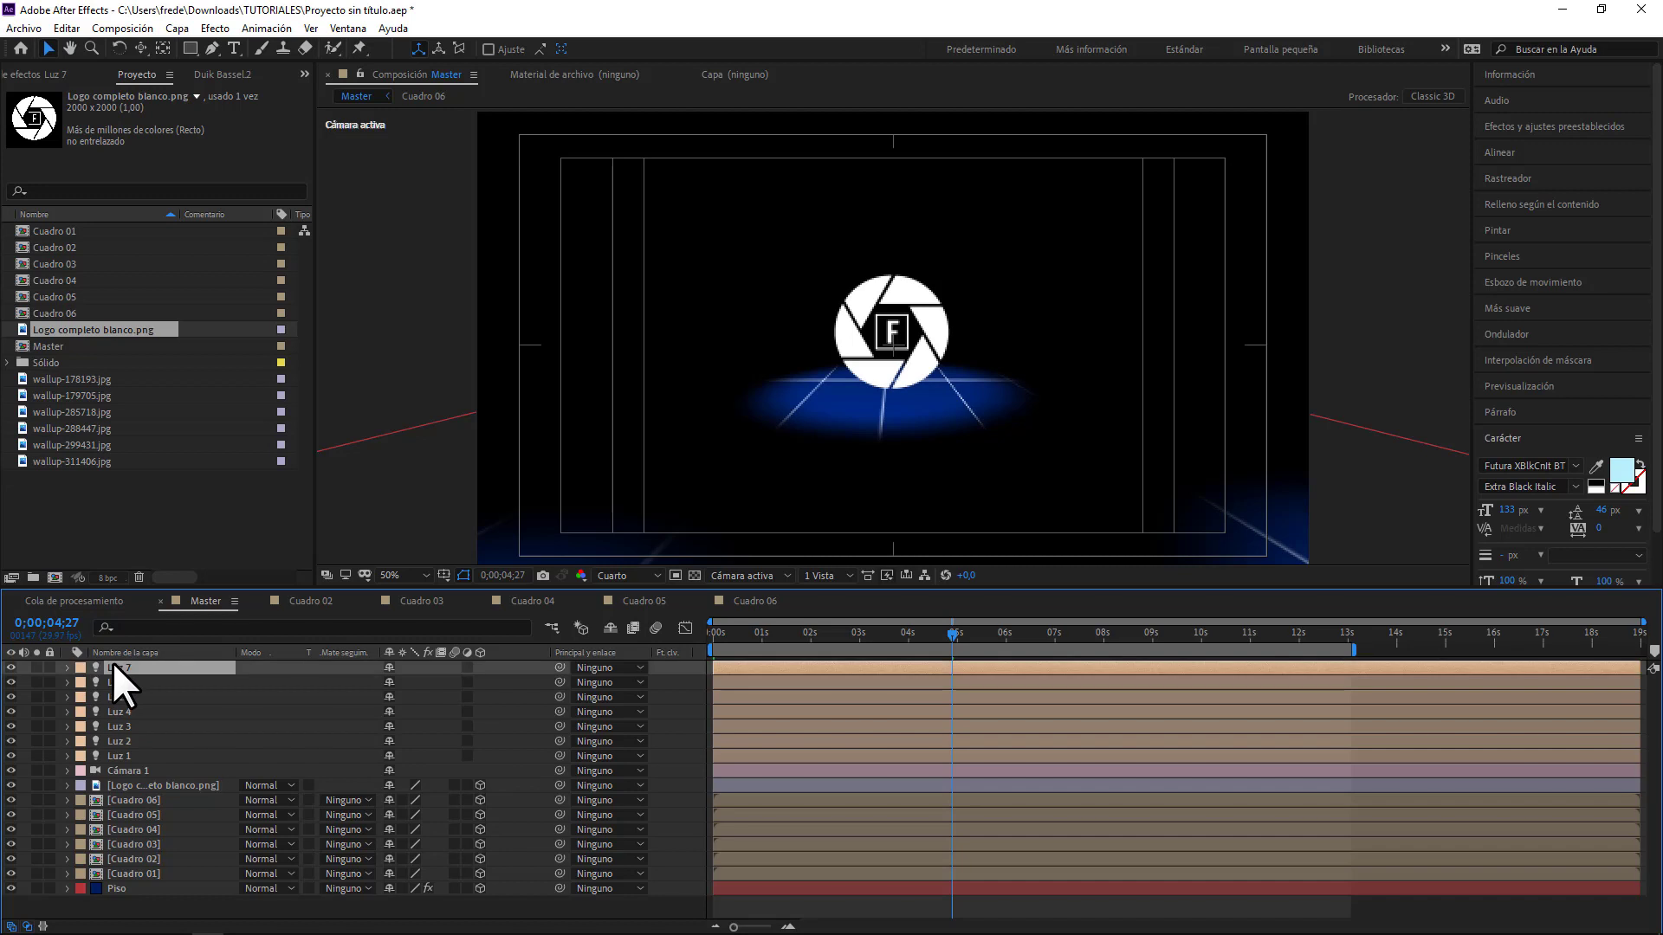
pyautogui.click(68, 667)
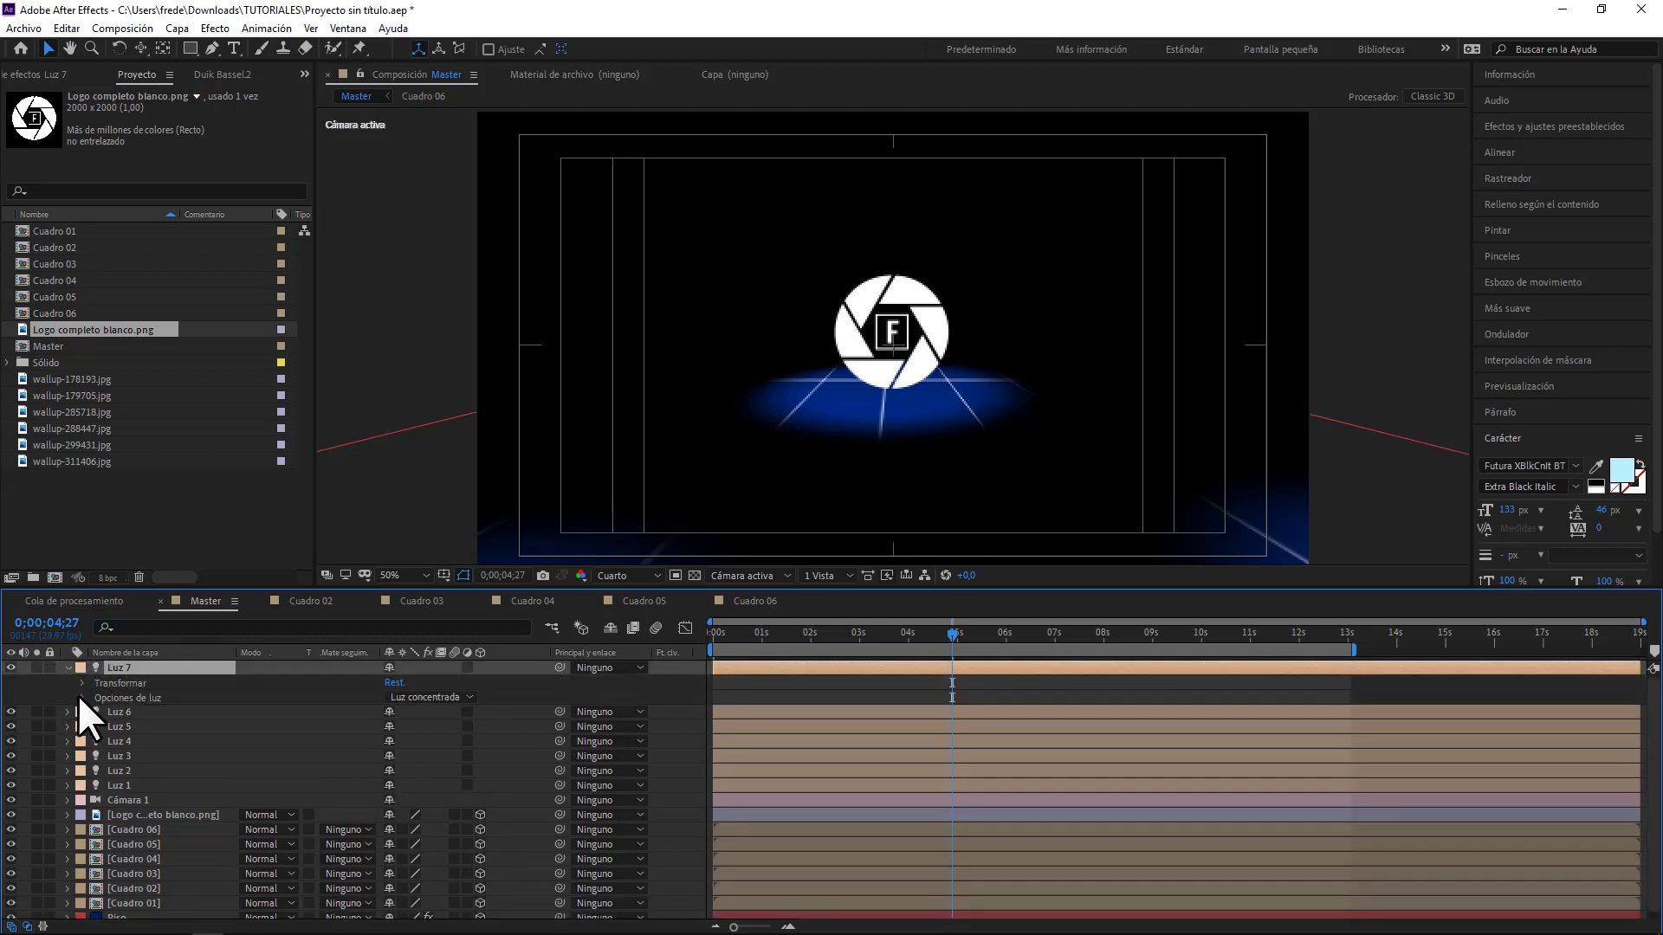
pyautogui.click(82, 697)
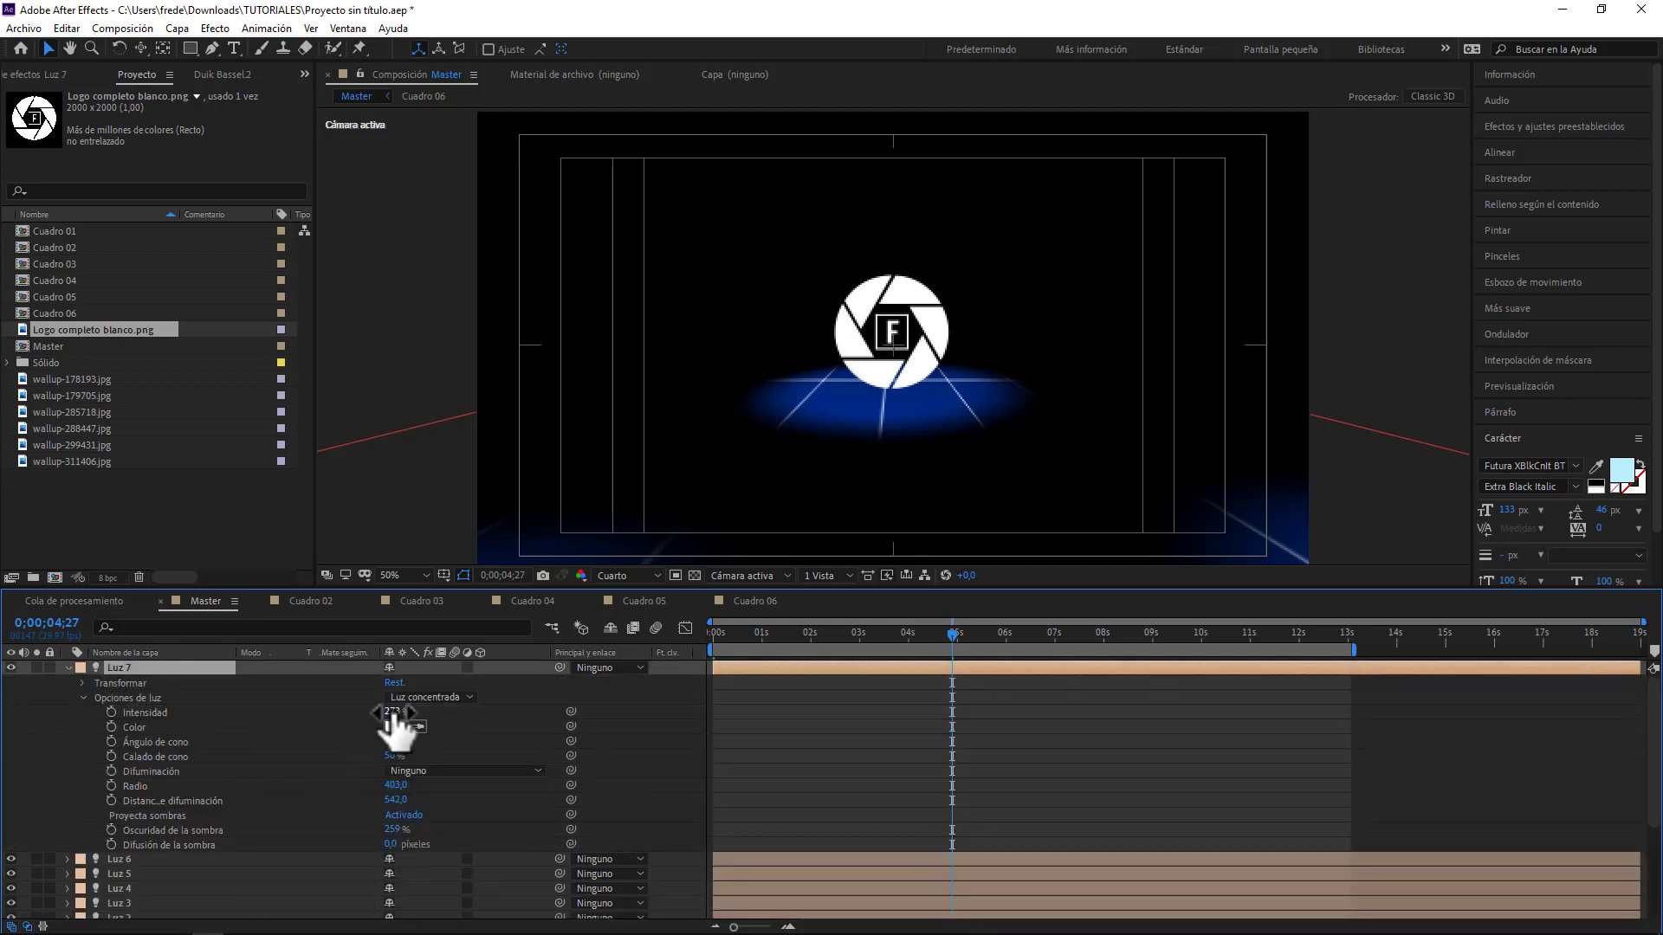
pyautogui.moveTo(394, 713); pyautogui.dragTo(425, 712)
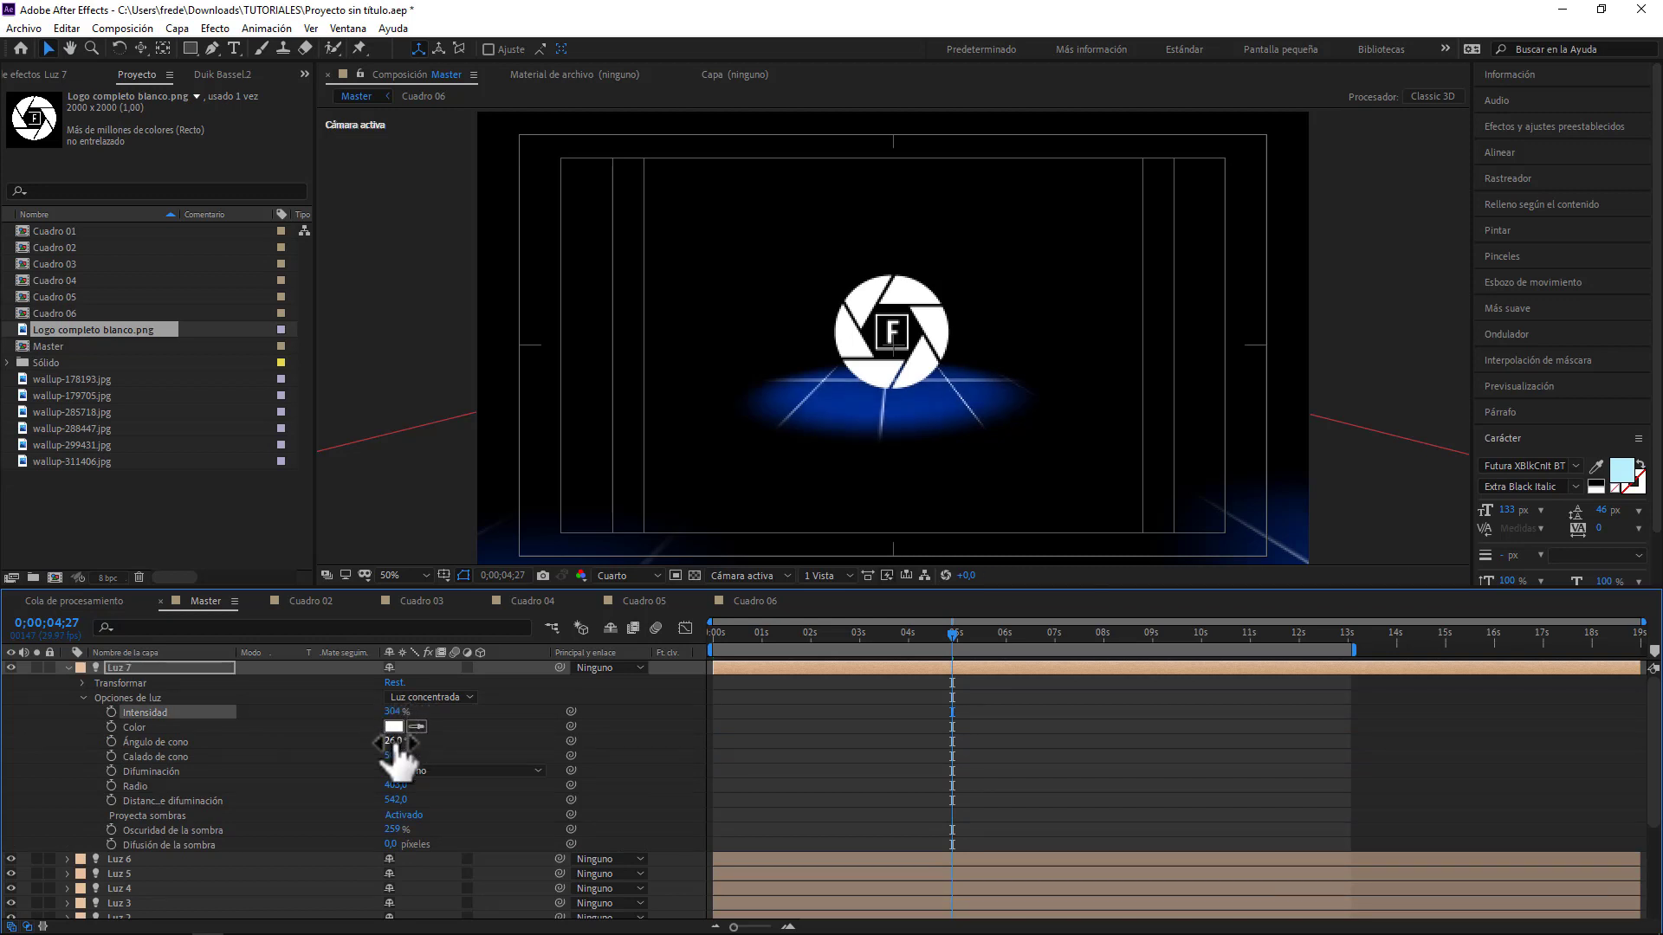
pyautogui.moveTo(394, 742); pyautogui.dragTo(441, 737)
pyautogui.moveTo(441, 735); pyautogui.dragTo(410, 736)
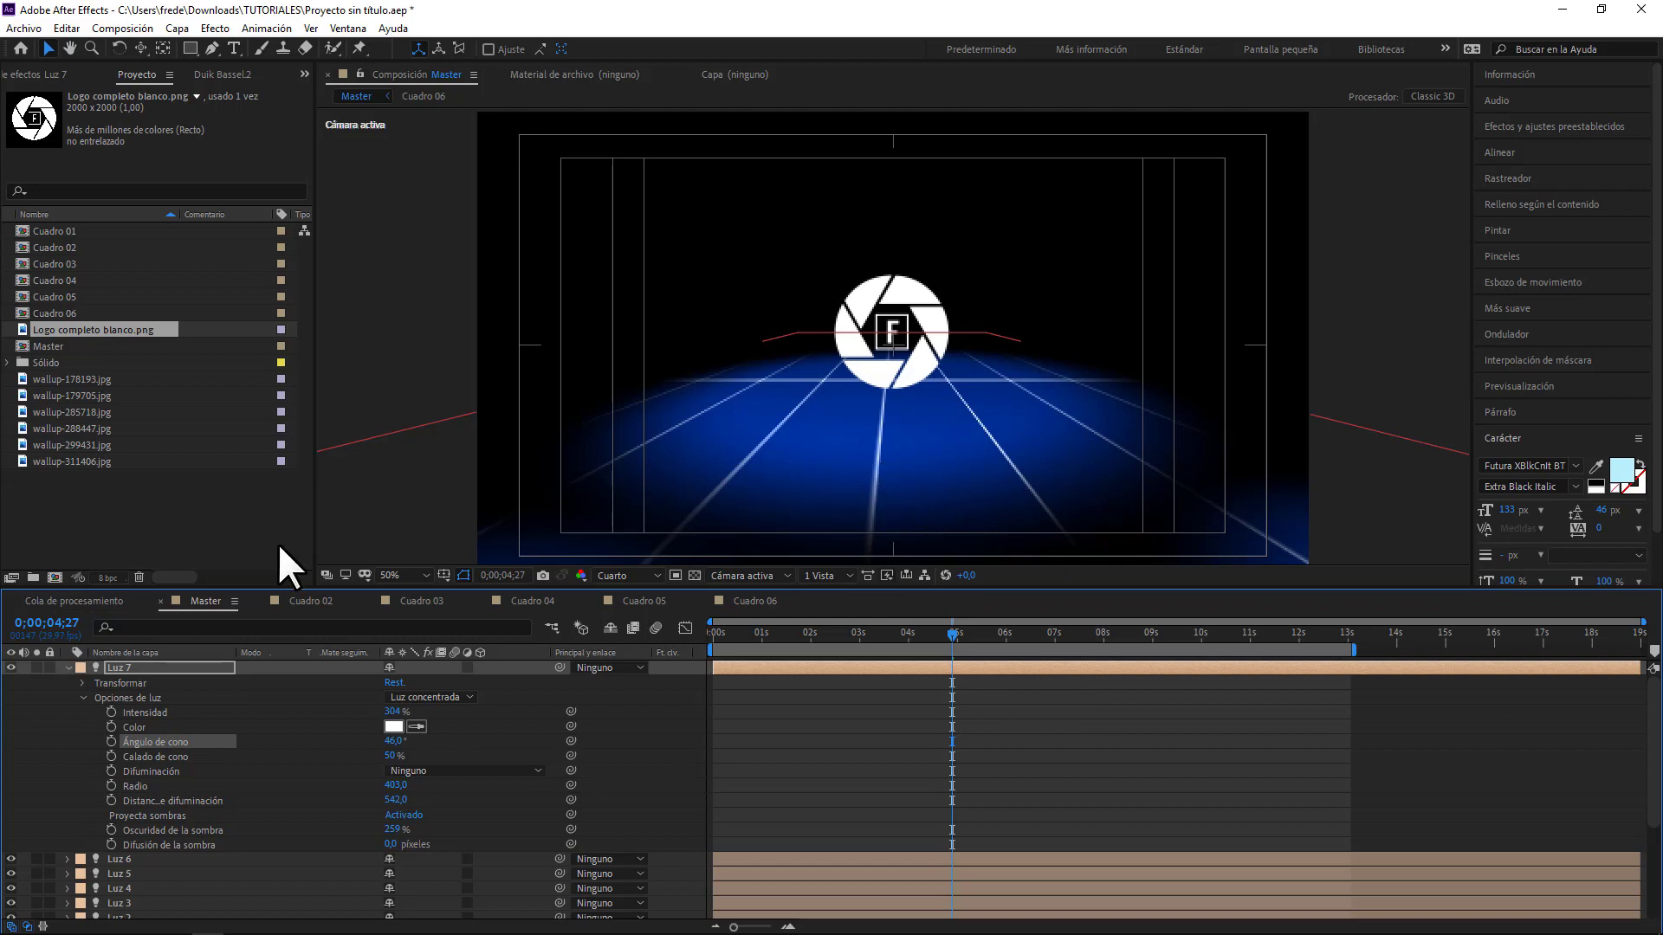
# - Change Luz 7's color to the slightly greyish off-white DDDED6
pyautogui.click(393, 728)
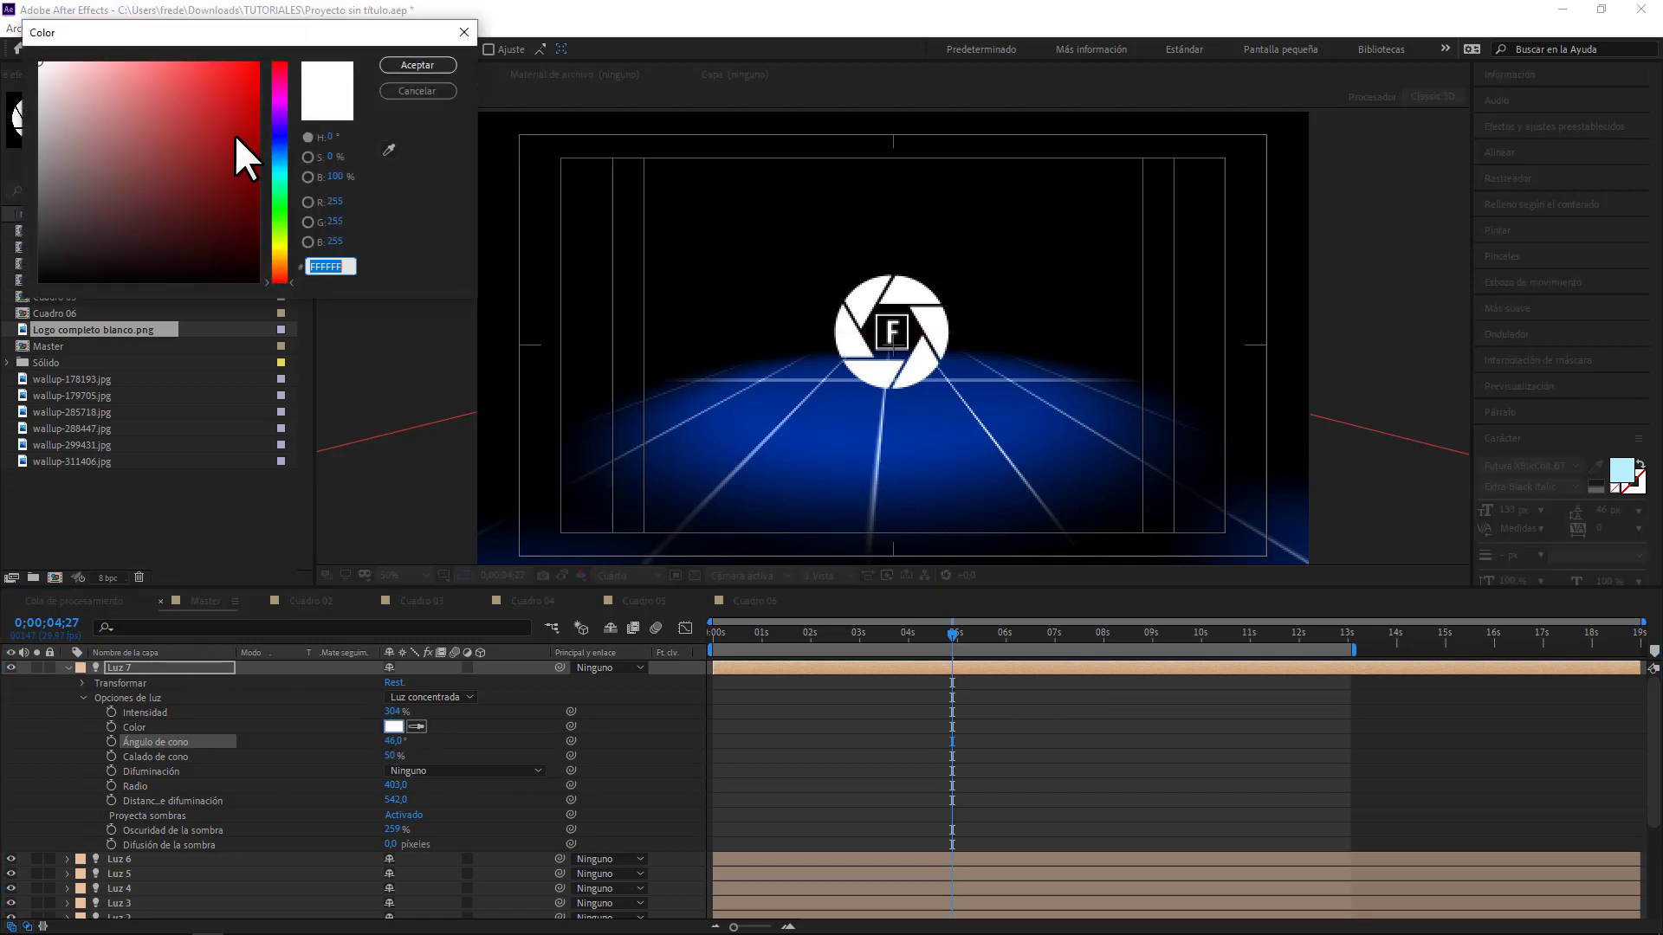
pyautogui.click(284, 241)
pyautogui.moveTo(197, 105); pyautogui.dragTo(46, 89)
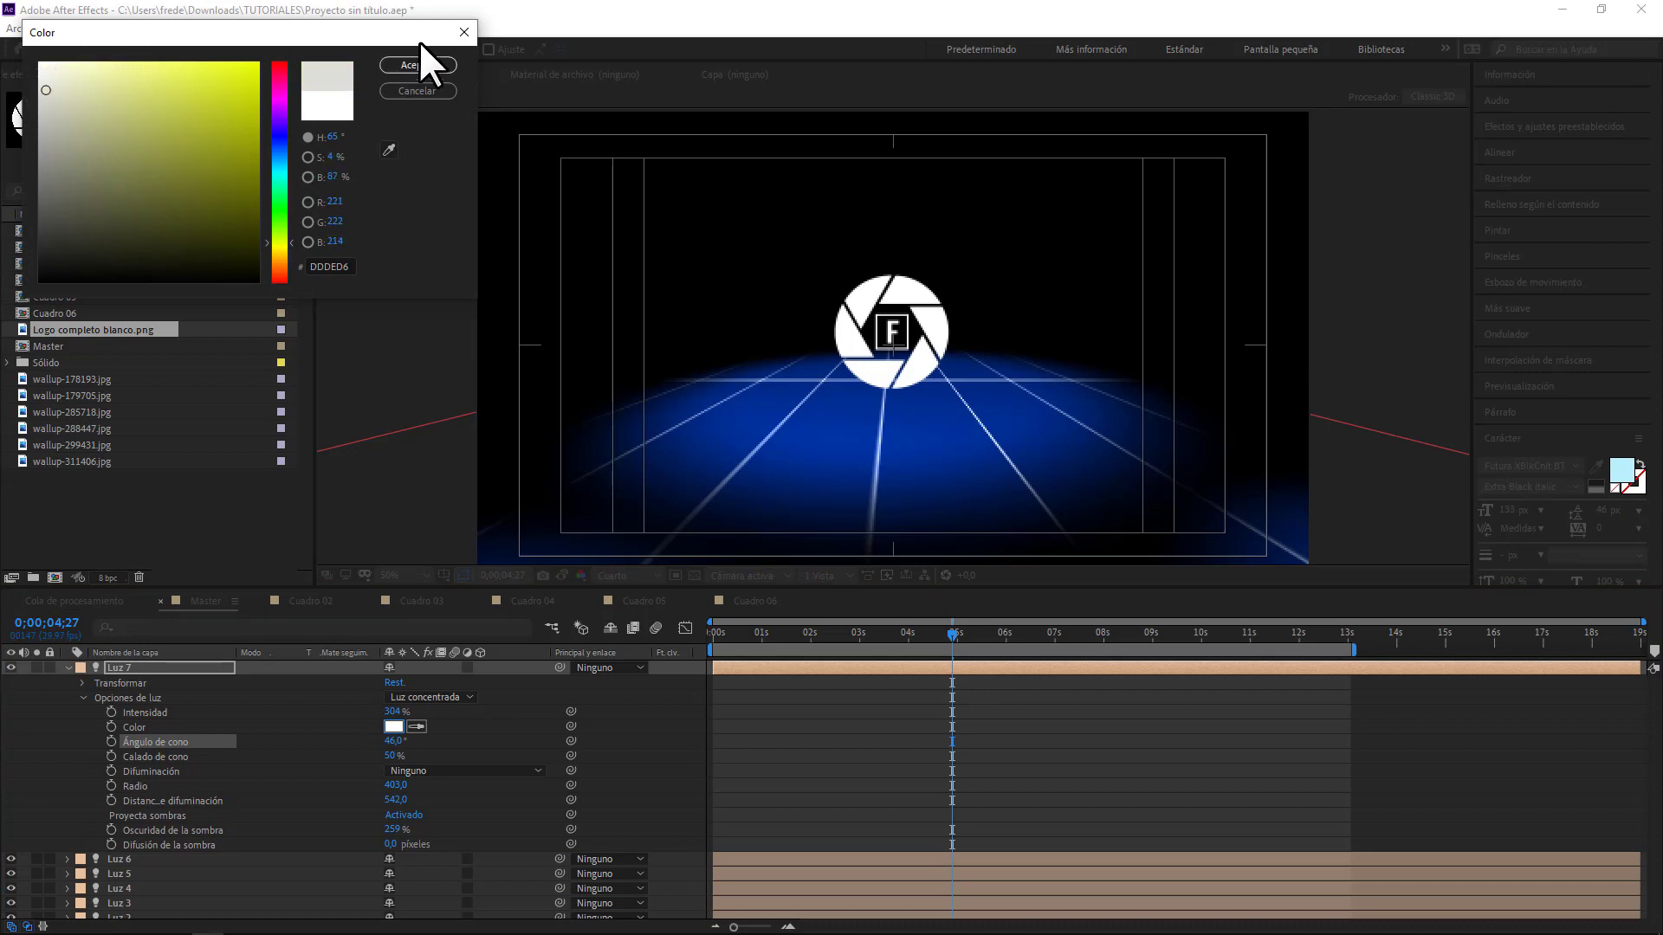
pyautogui.click(409, 64)
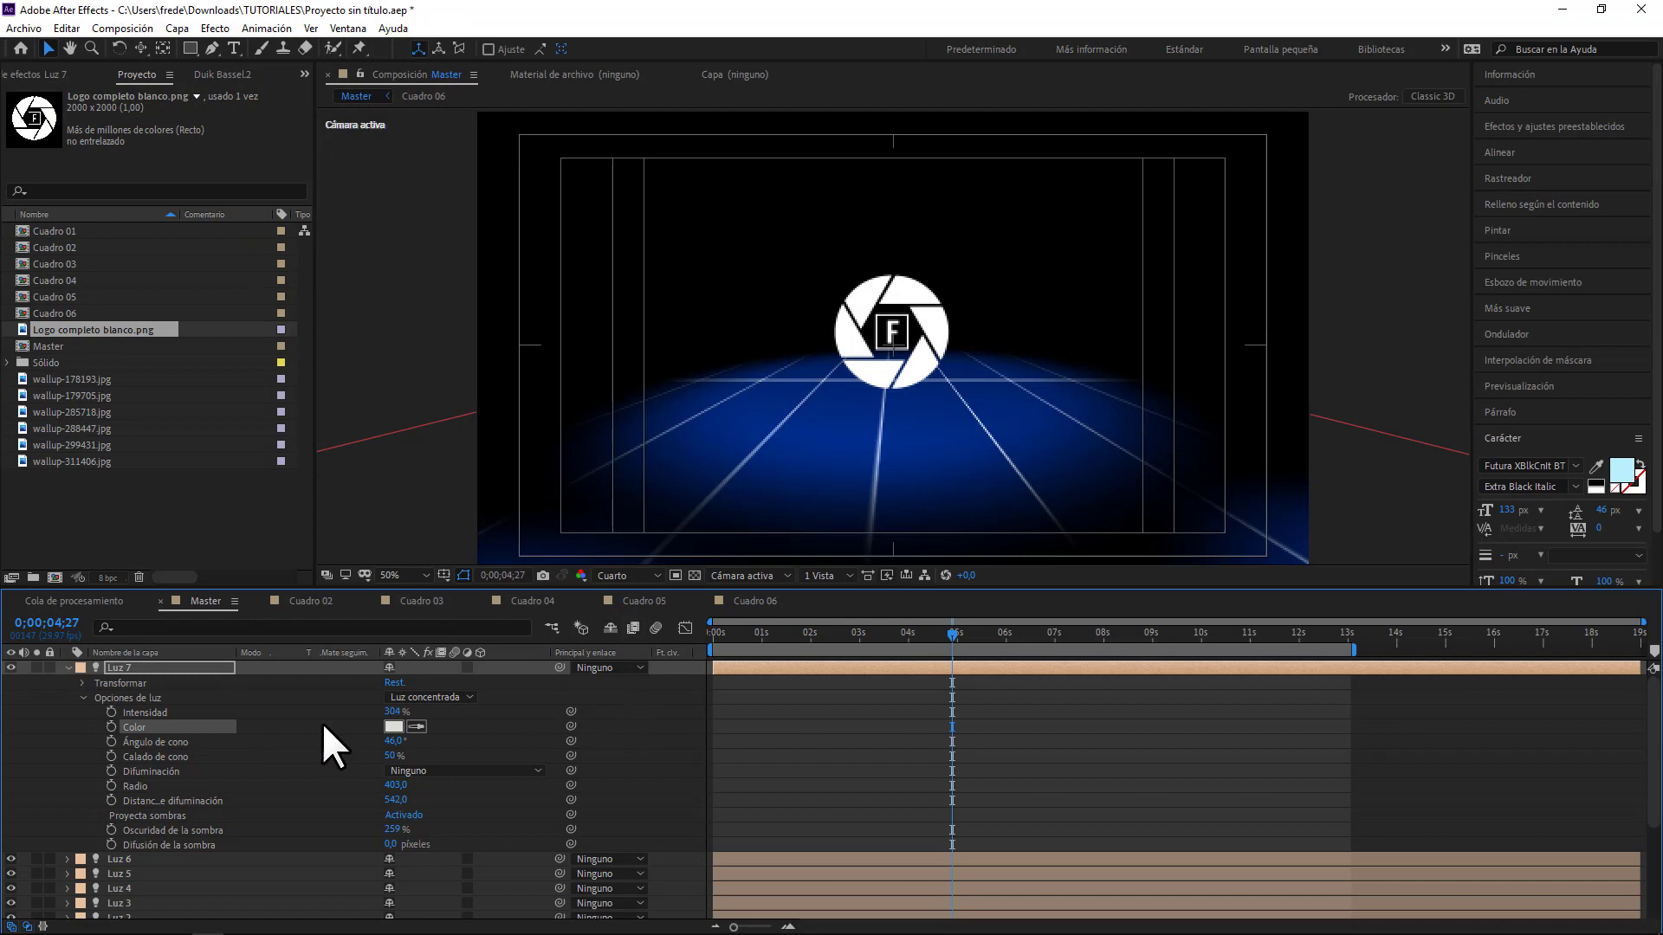
pyautogui.click(69, 666)
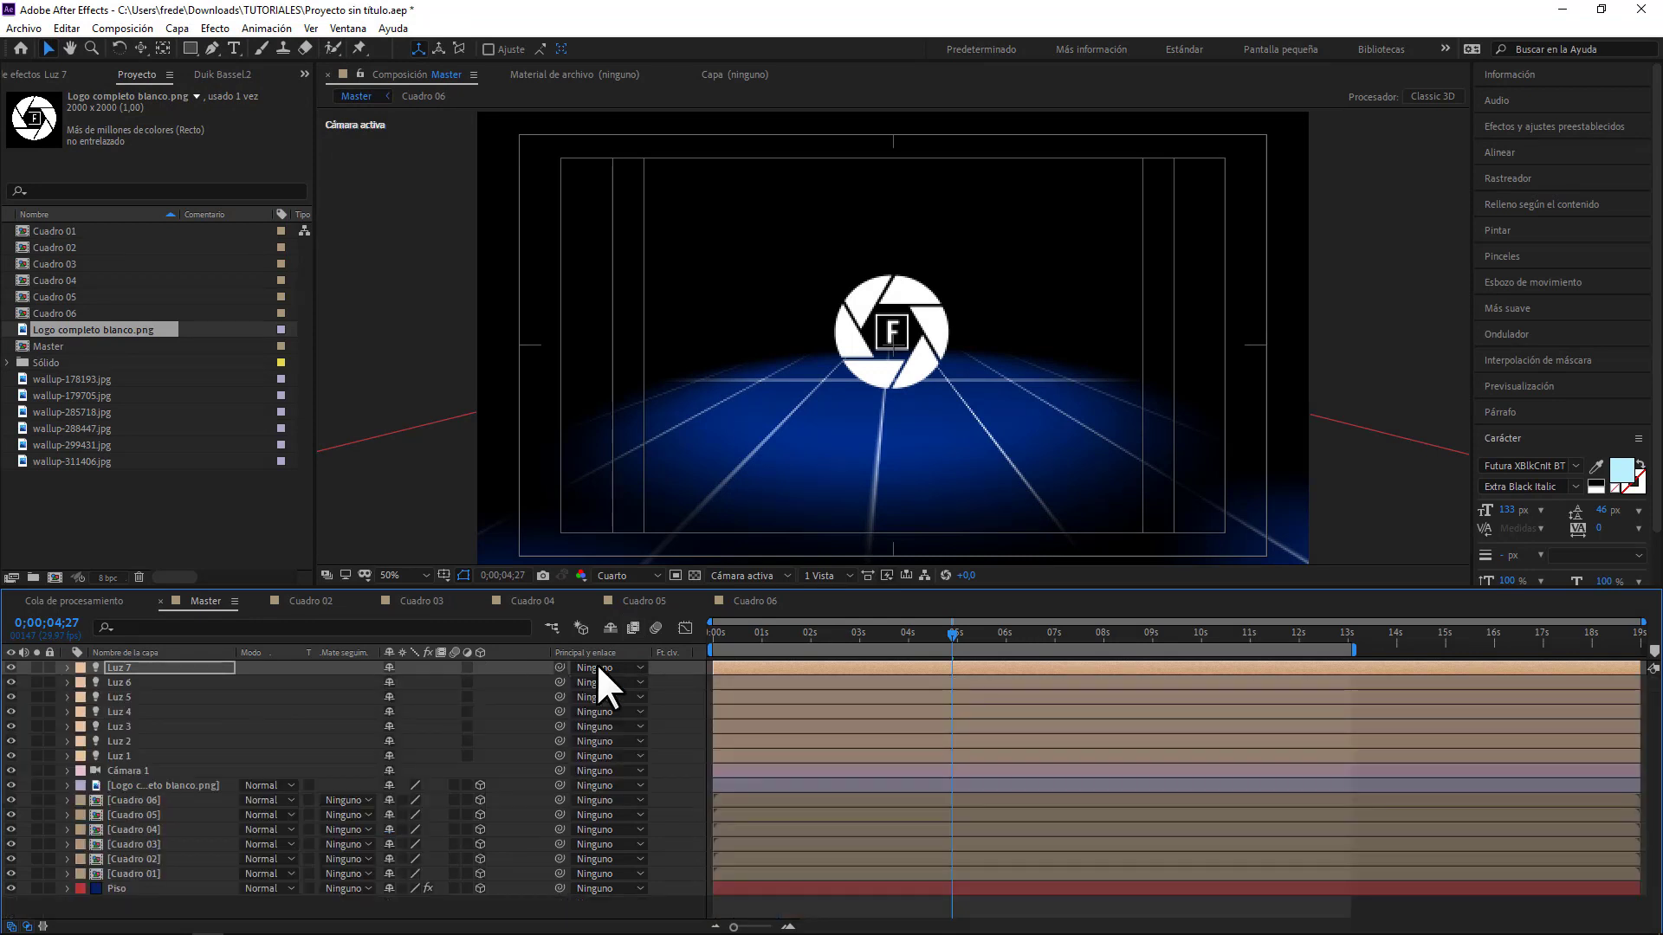
# - Near the start of the timeline, create a 1920 × 1080 very dark navy solid named Fondo and place it below the Piso layer
pyautogui.moveTo(735, 630); pyautogui.dragTo(721, 634)
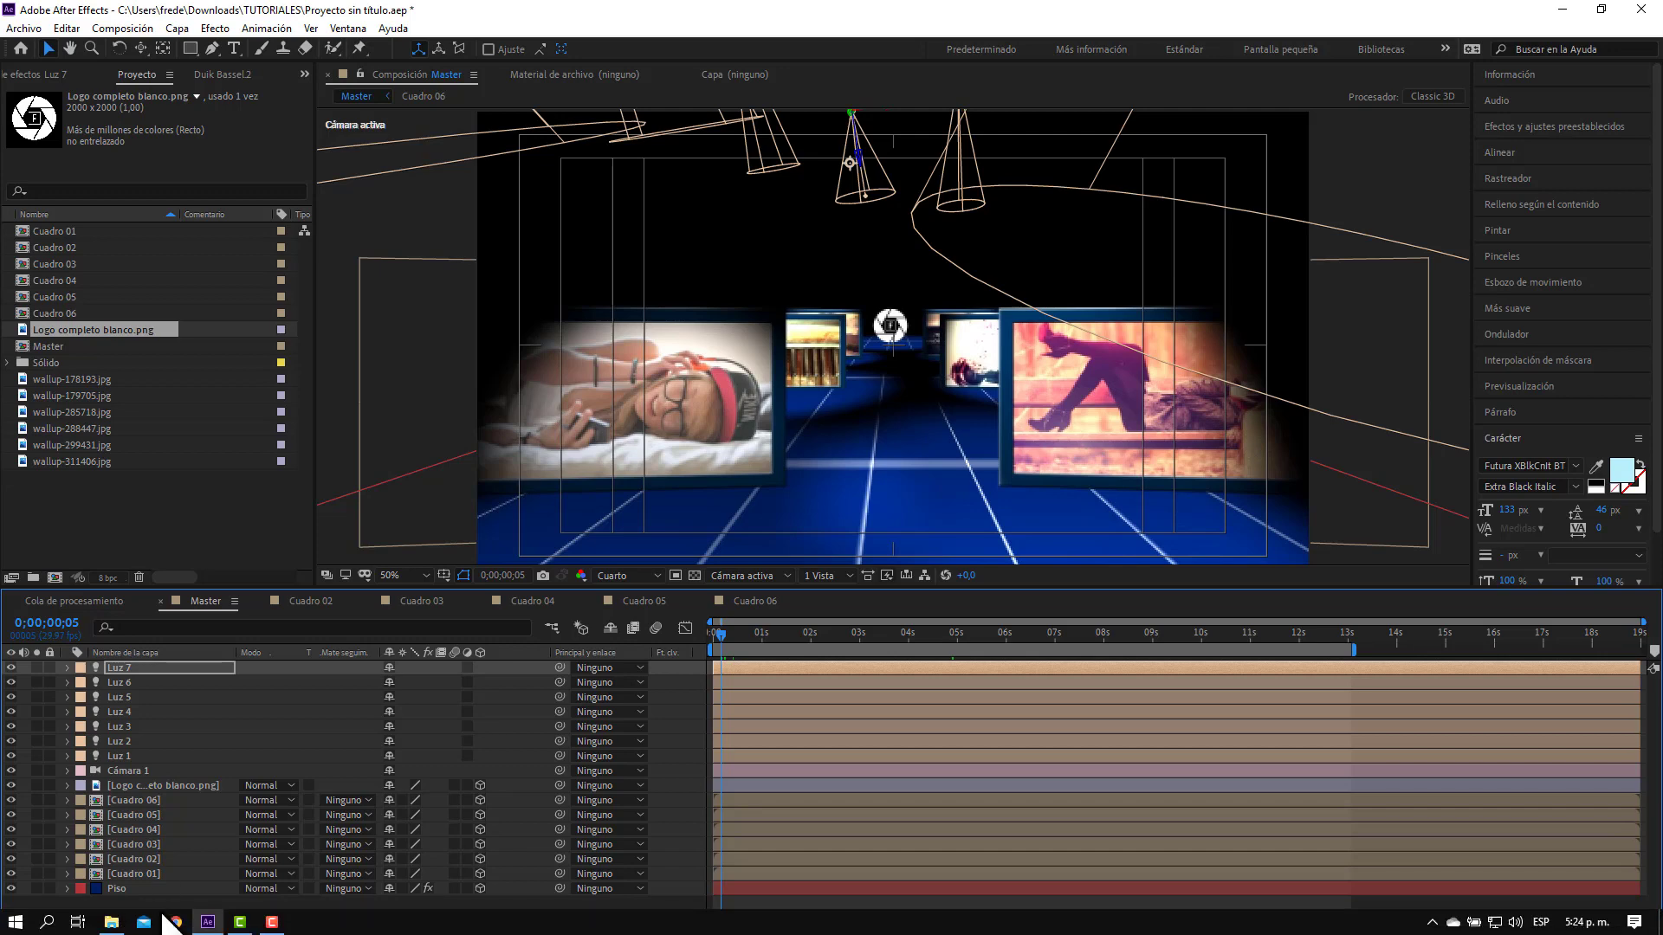
pyautogui.rightClick(102, 910)
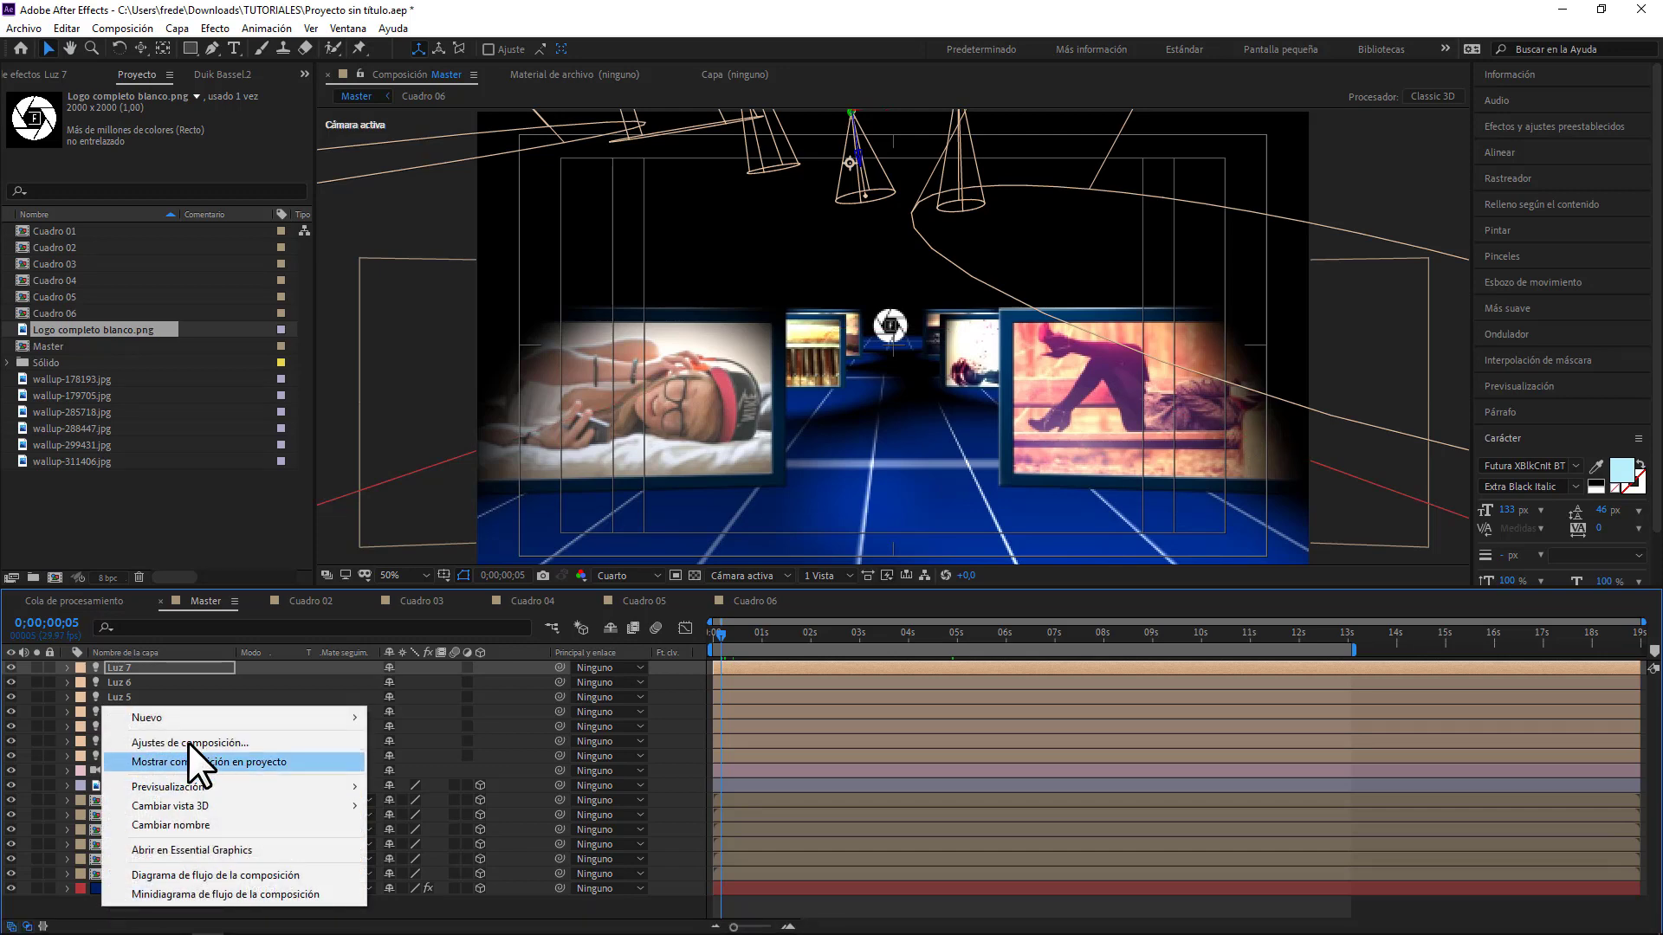
pyautogui.moveTo(195, 724)
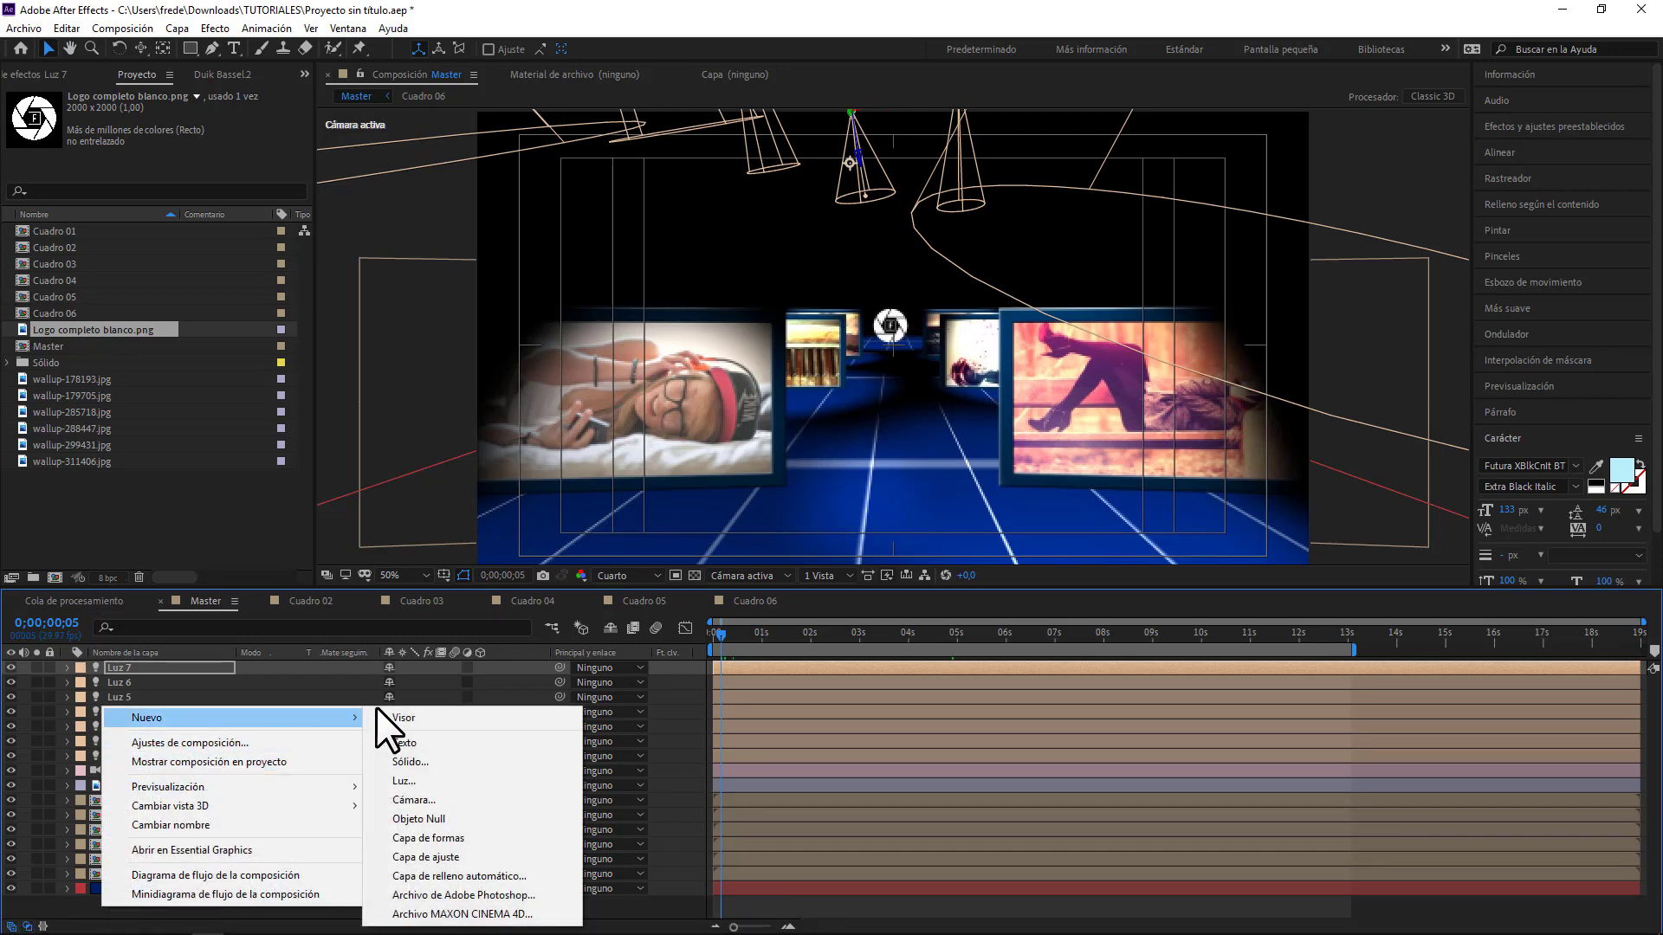
pyautogui.click(421, 758)
pyautogui.click(703, 436)
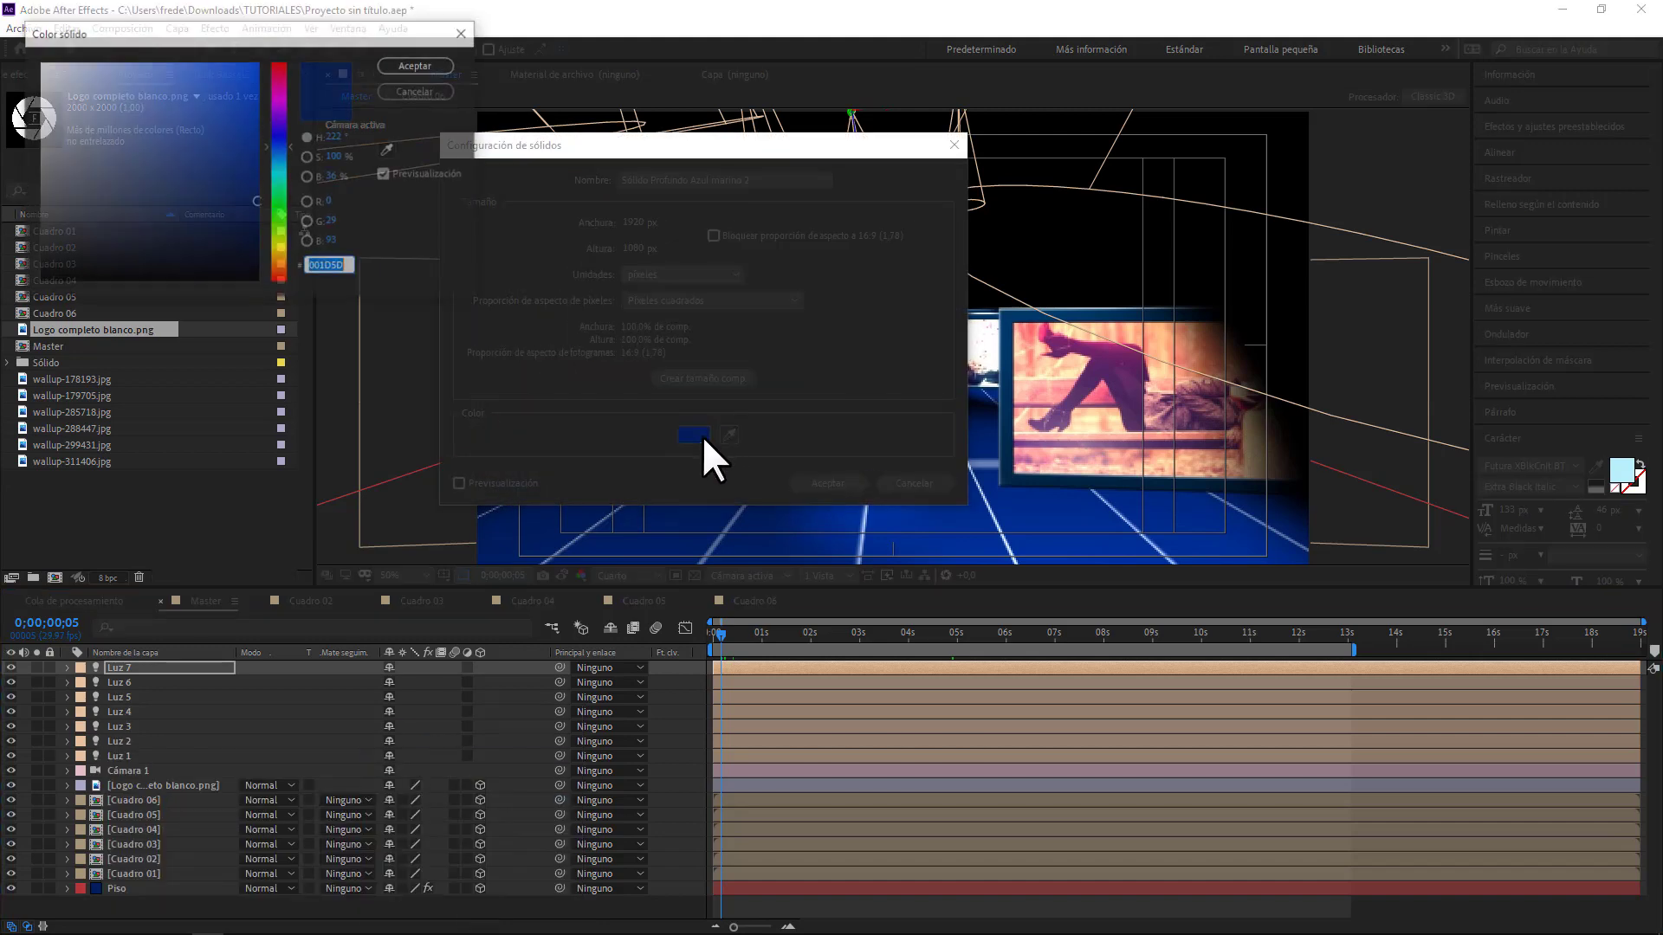
pyautogui.moveTo(196, 132); pyautogui.dragTo(255, 261)
pyautogui.click(417, 65)
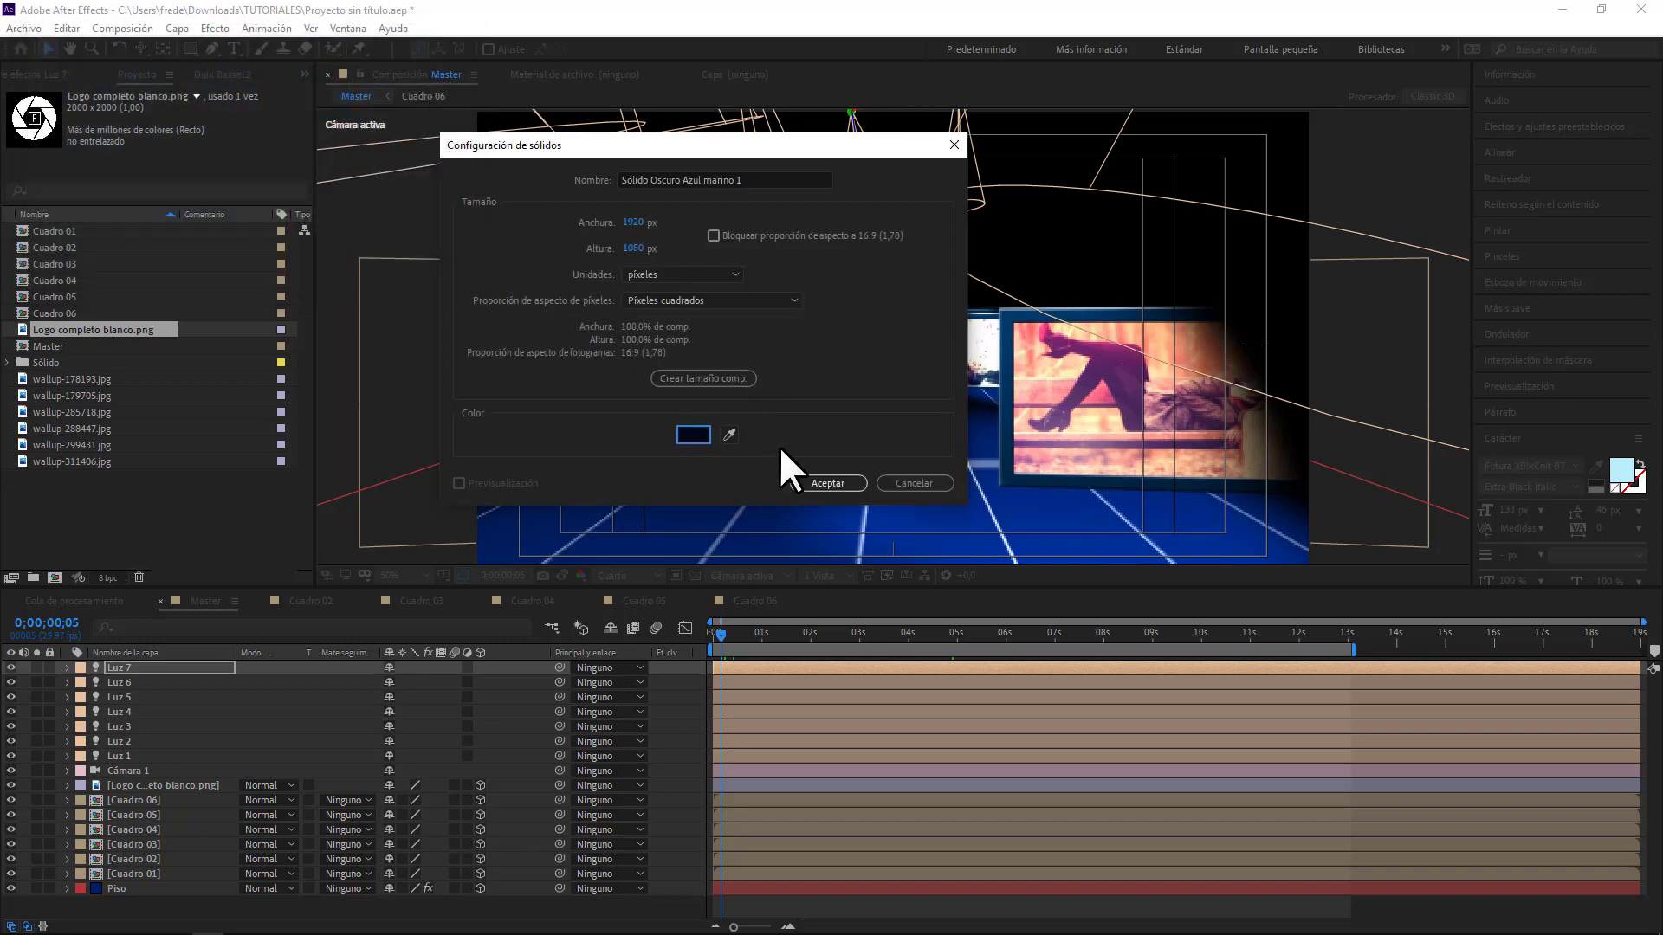
pyautogui.moveTo(770, 180); pyautogui.dragTo(314, 176)
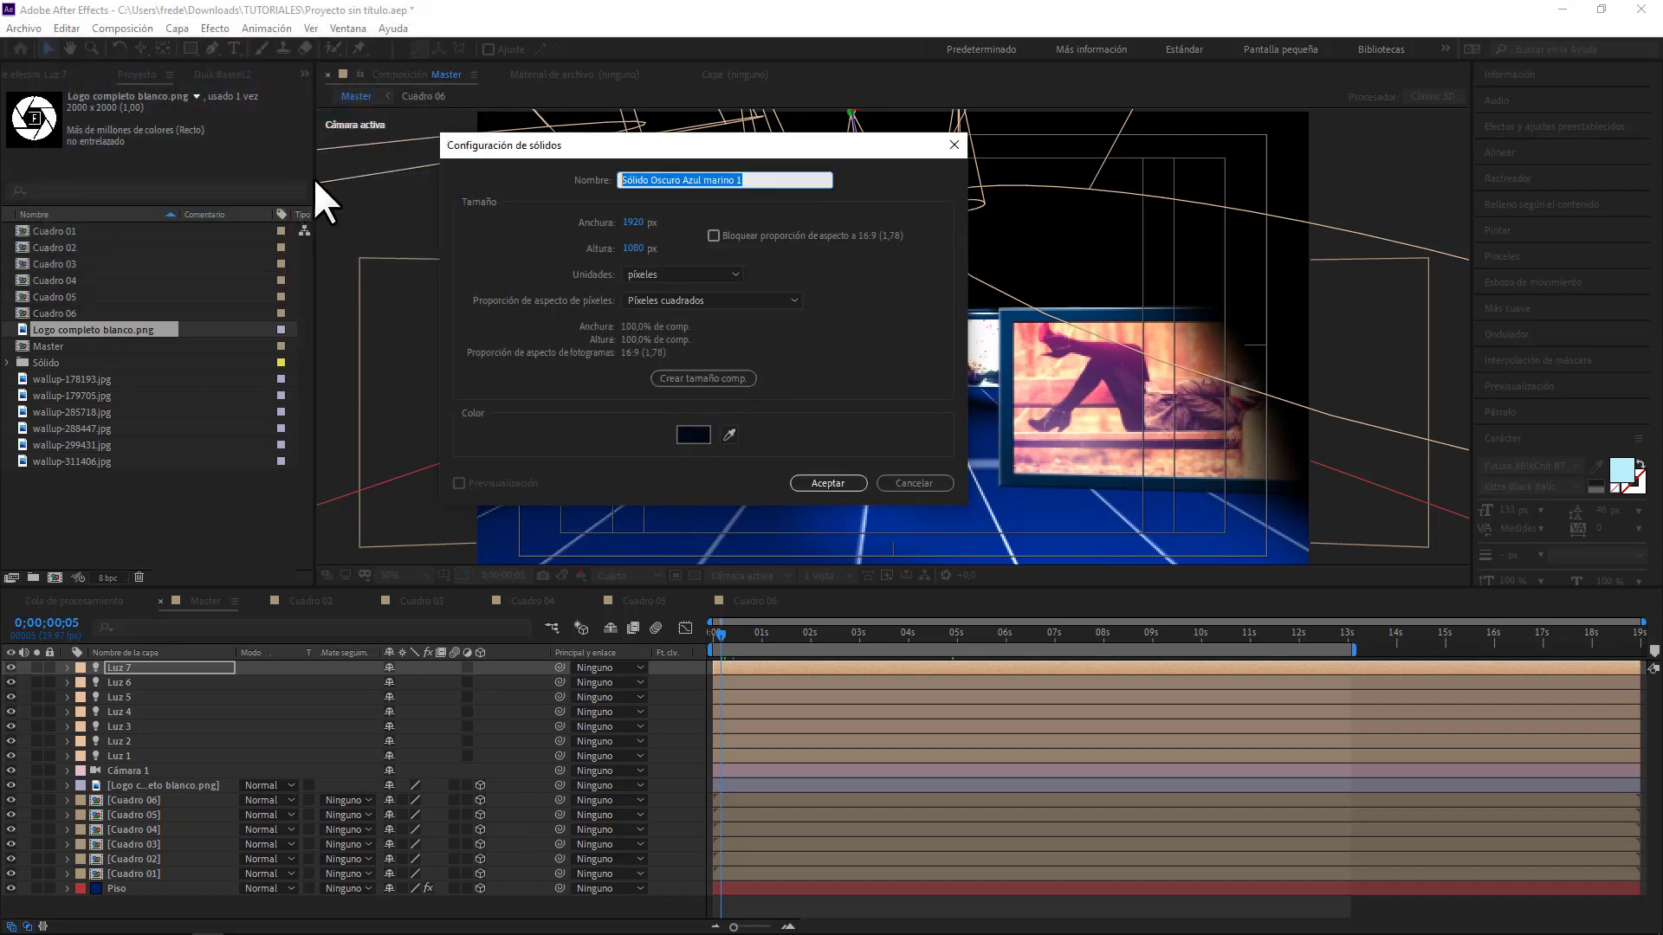
pyautogui.write('Fondo')
pyautogui.press('Return')
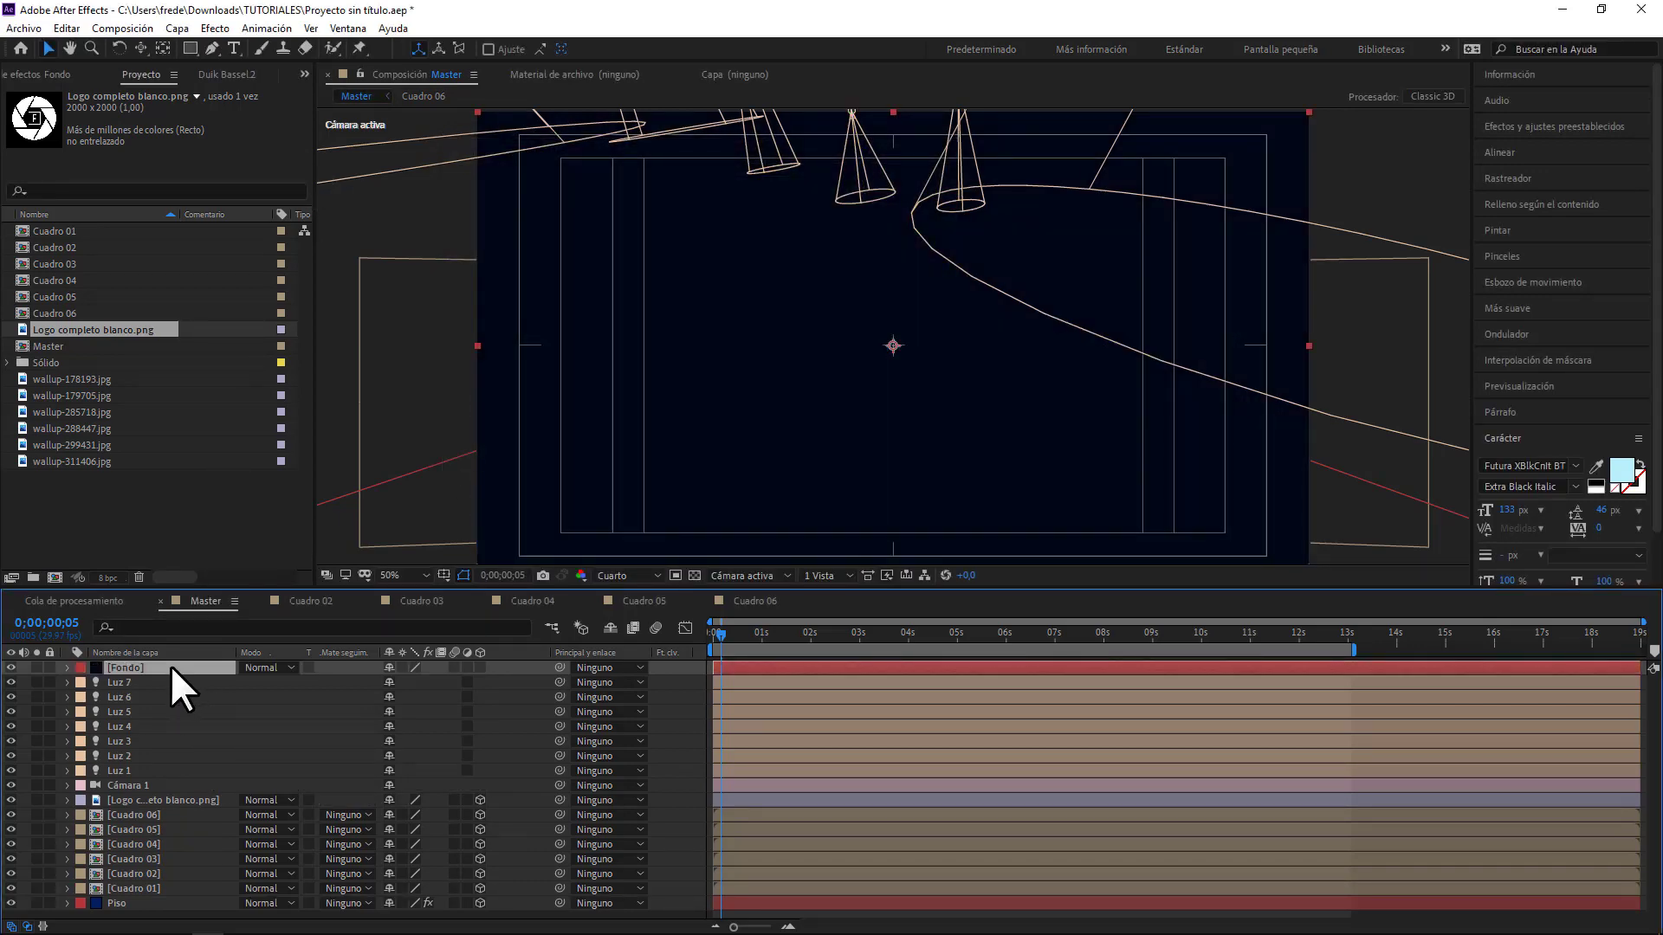
pyautogui.moveTo(170, 666); pyautogui.dragTo(165, 906)
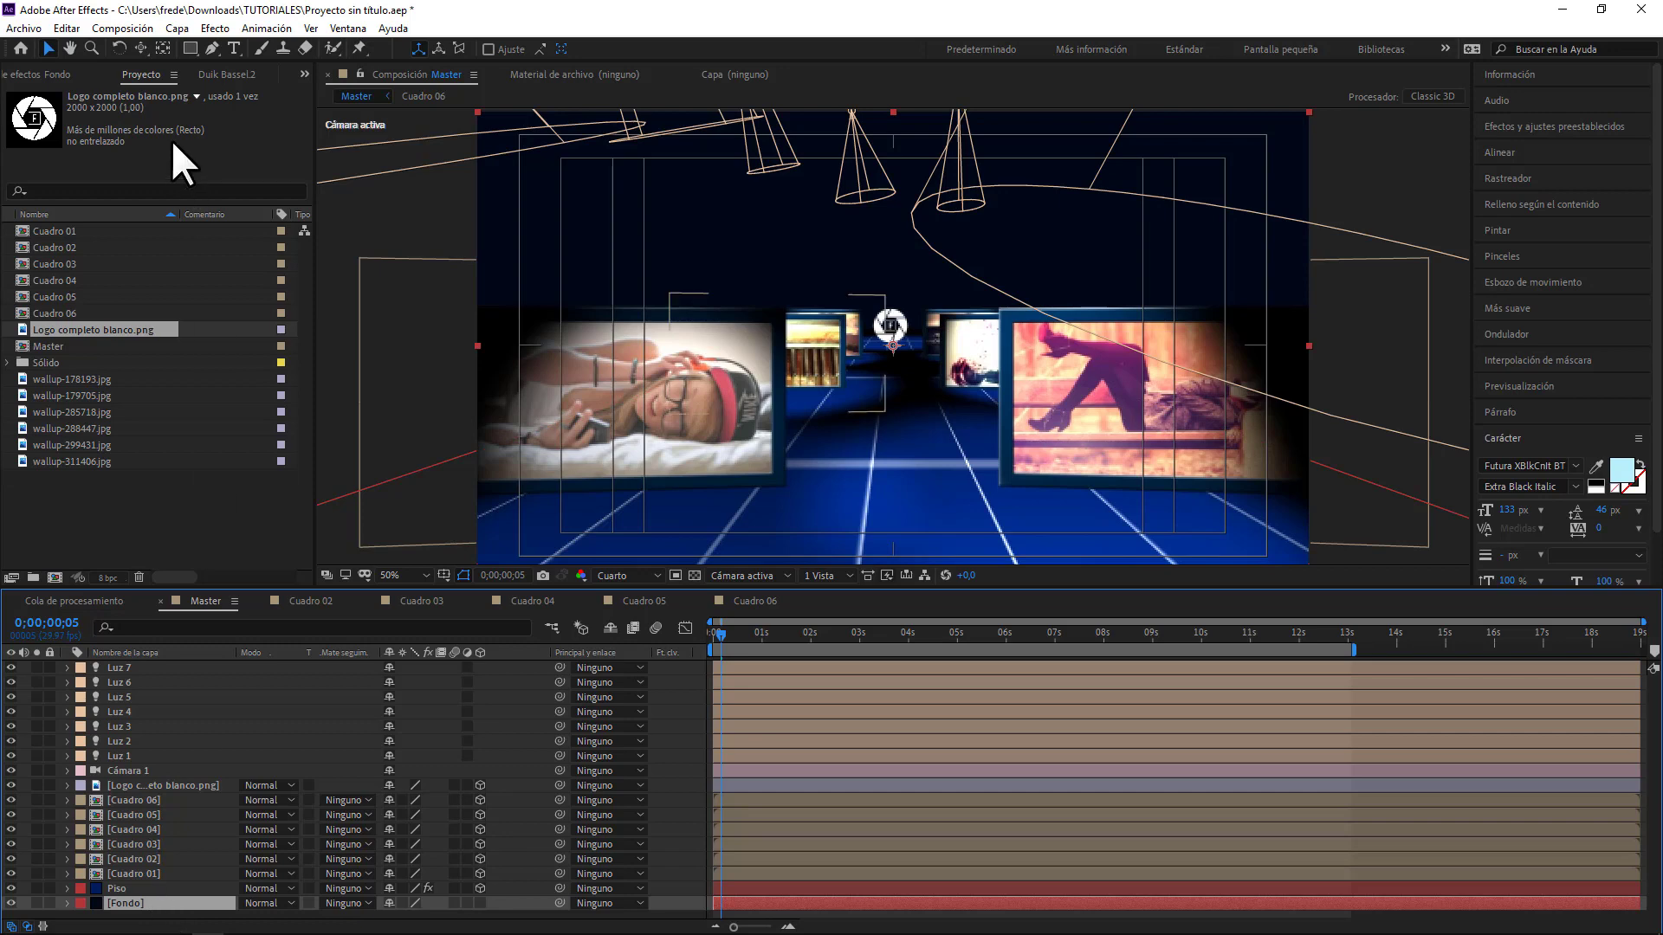
# - Apply Destello de lente to Fondo with 54% brightness and its centre at about 1948, 0, just outside the frame's upper right corner
pyautogui.click(214, 28)
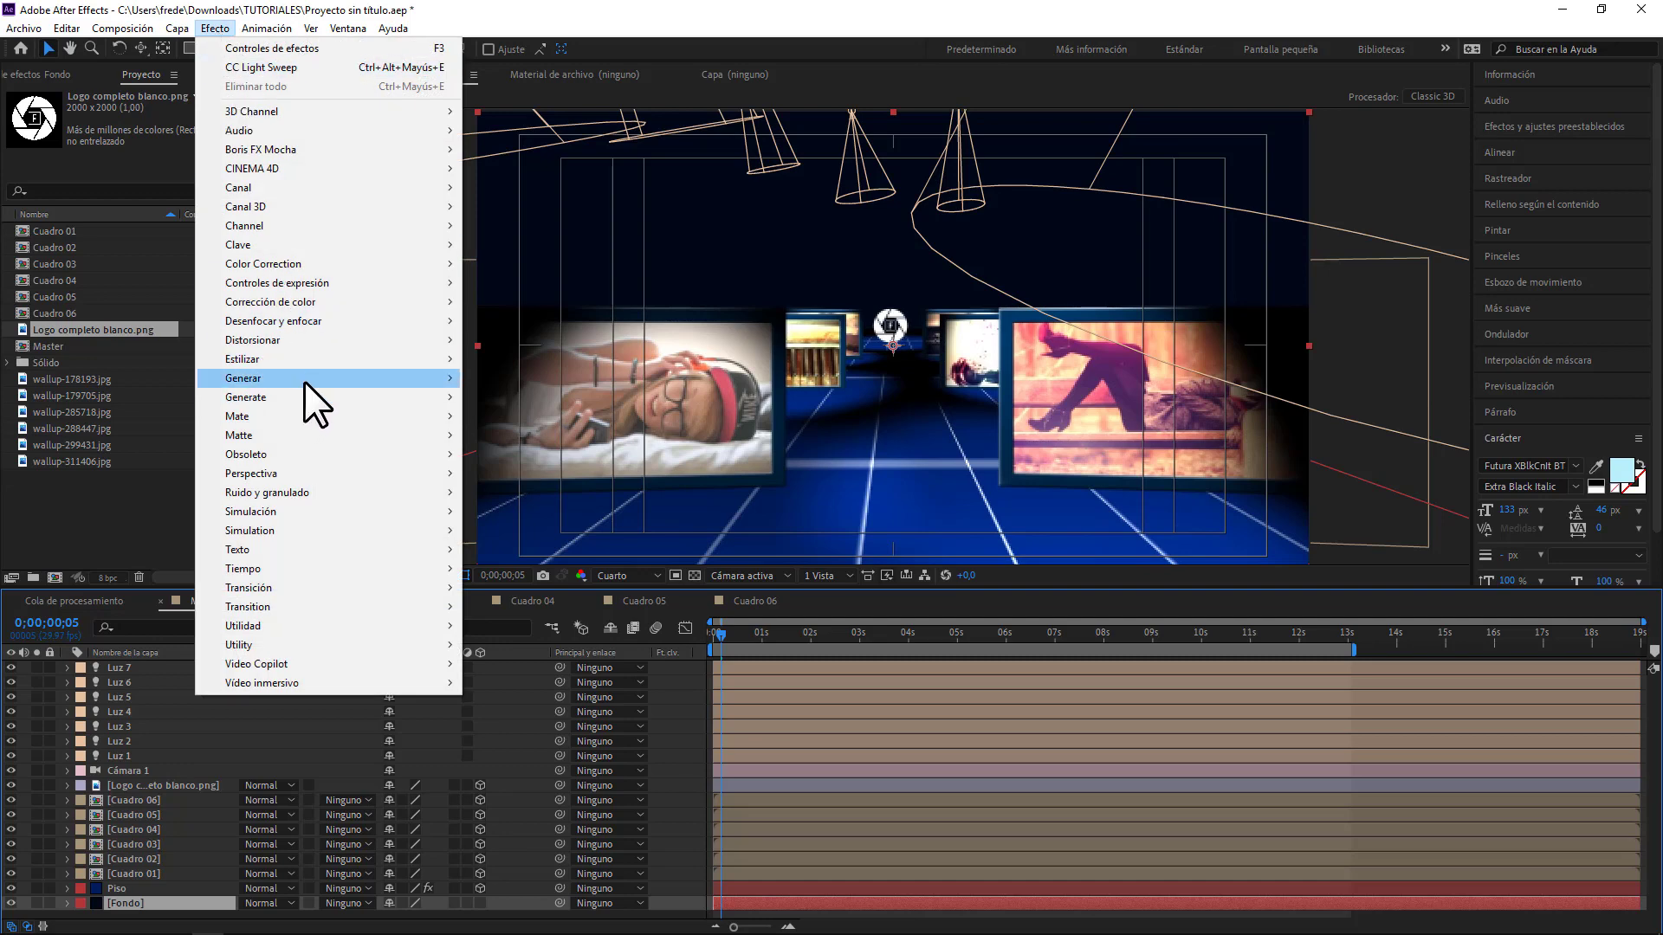
pyautogui.moveTo(304, 381)
pyautogui.click(577, 452)
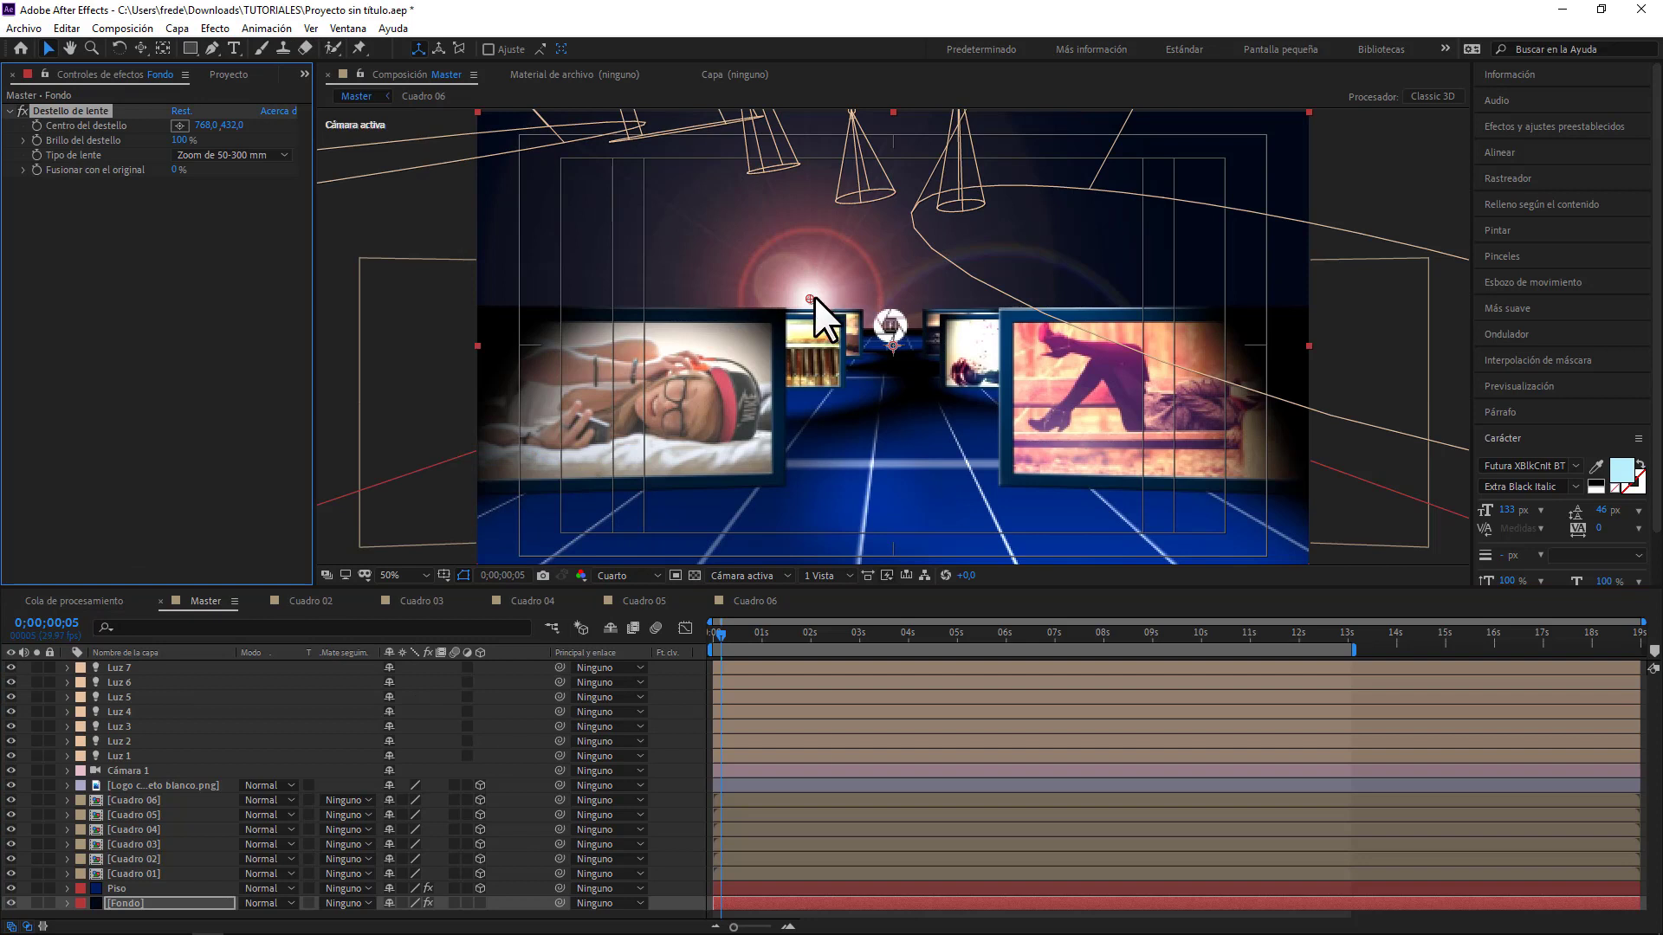
pyautogui.moveTo(811, 298); pyautogui.dragTo(1213, 159)
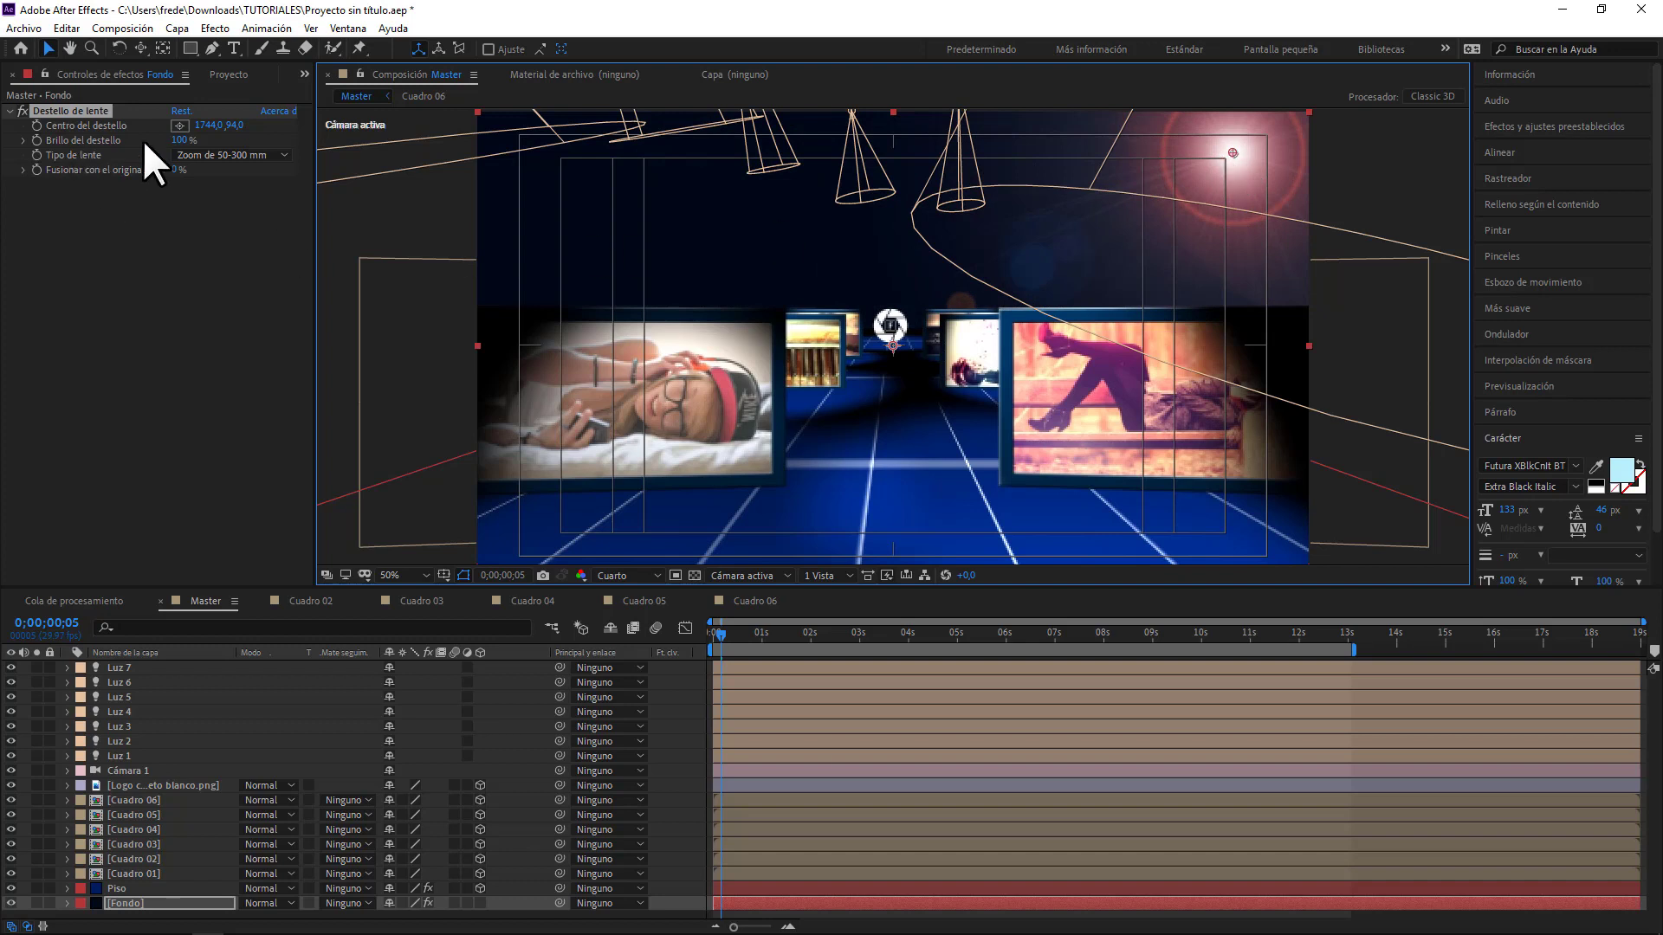
pyautogui.moveTo(178, 140); pyautogui.dragTo(139, 142)
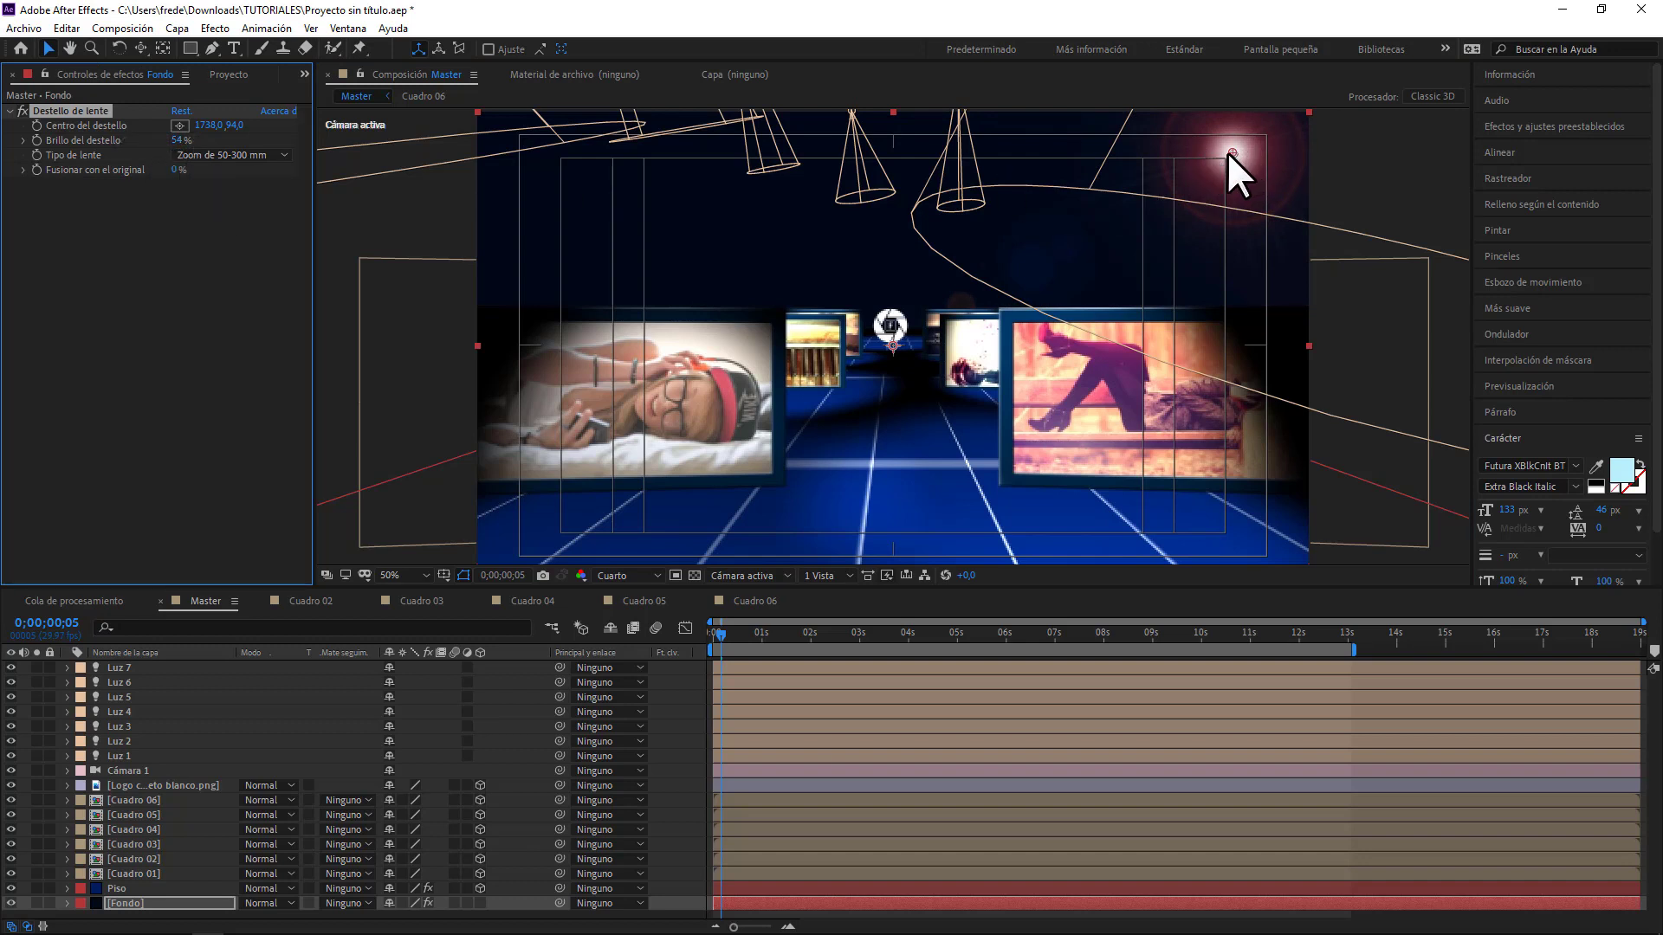
pyautogui.moveTo(1228, 153); pyautogui.dragTo(1223, 158)
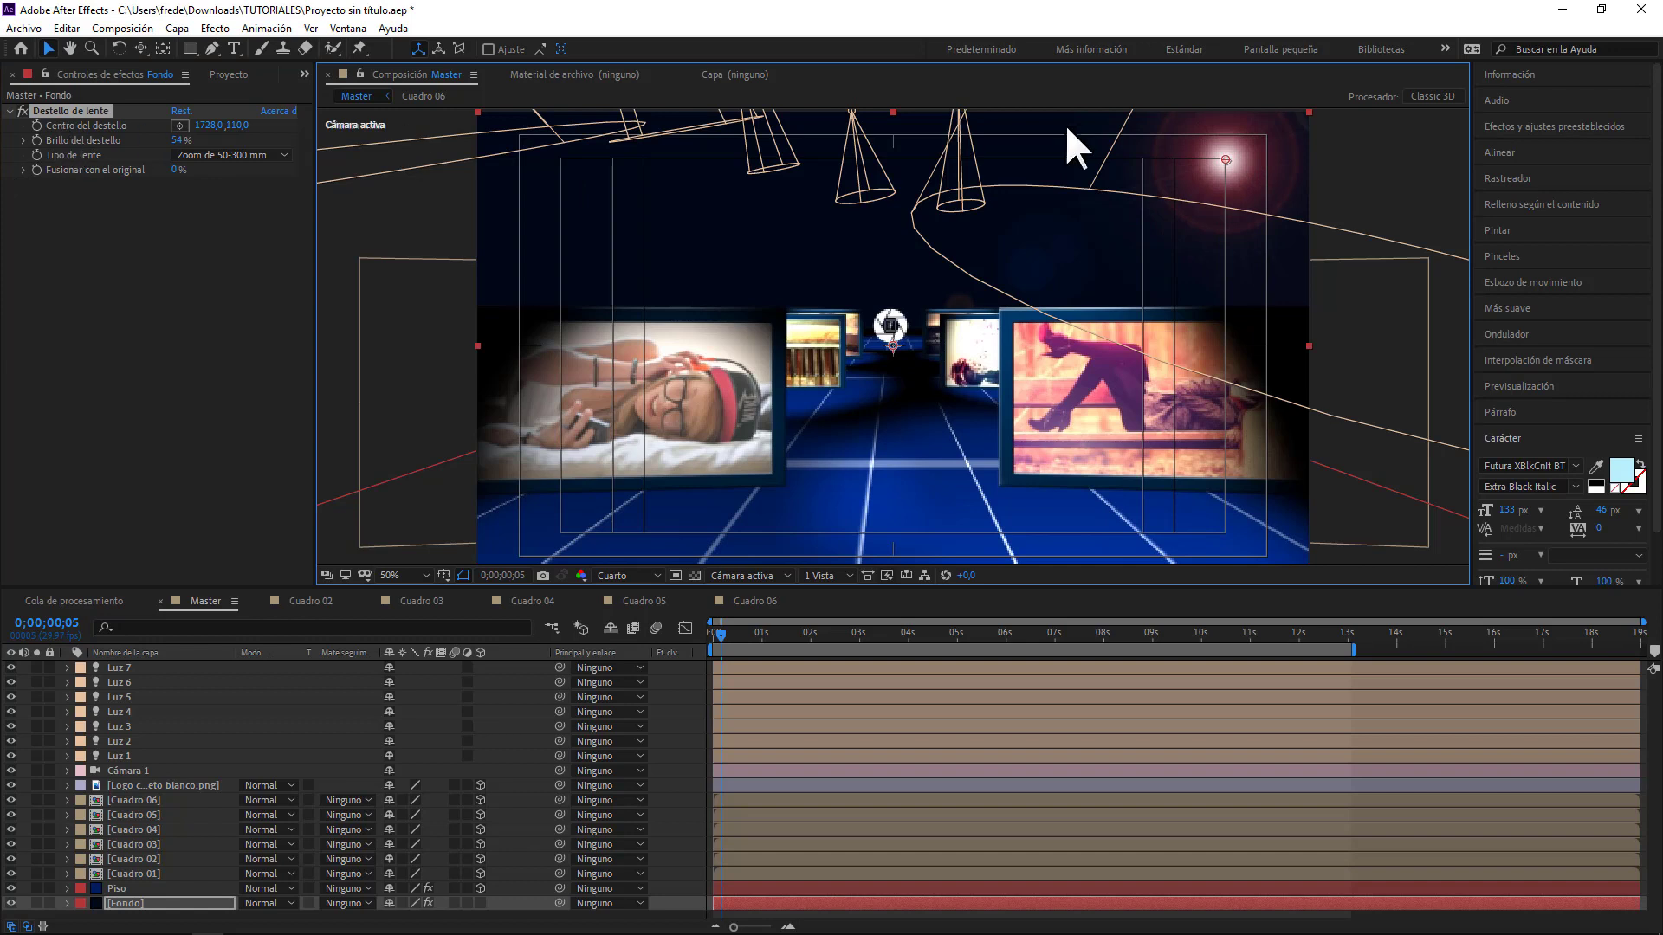
pyautogui.moveTo(1249, 158); pyautogui.dragTo(1318, 111)
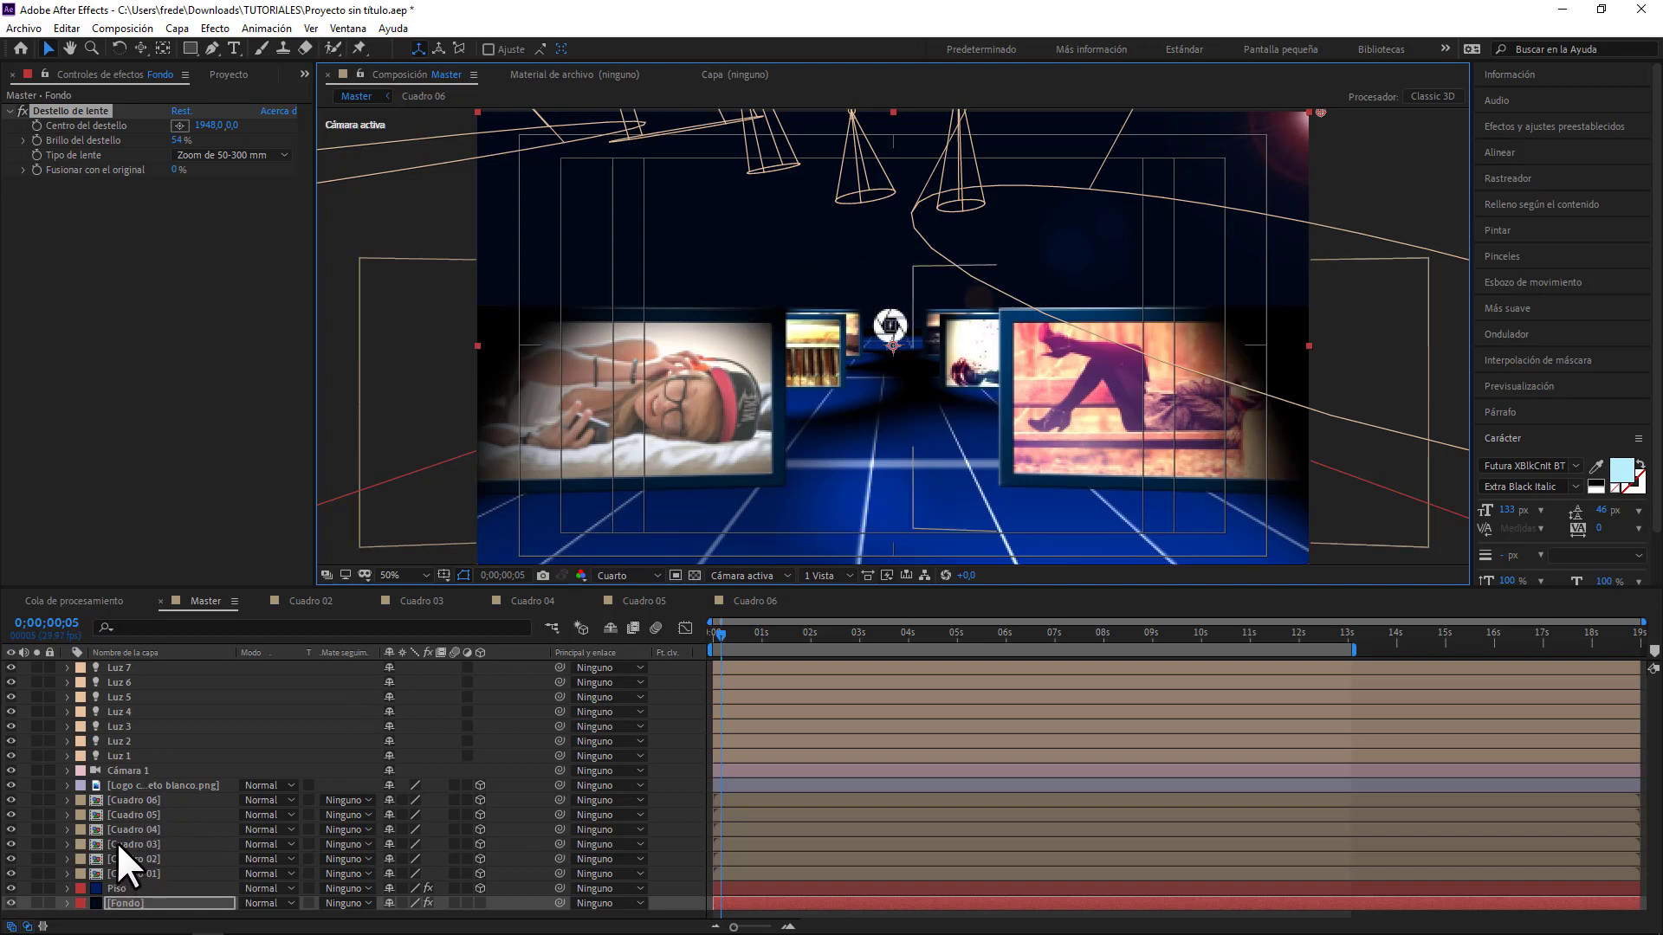
# - Keyframe Fondo's Centro del destello at 0;00;00;00, with the flare centre moved farther out beyond the frame's right edge to about 2102, -2
pyautogui.click(129, 771)
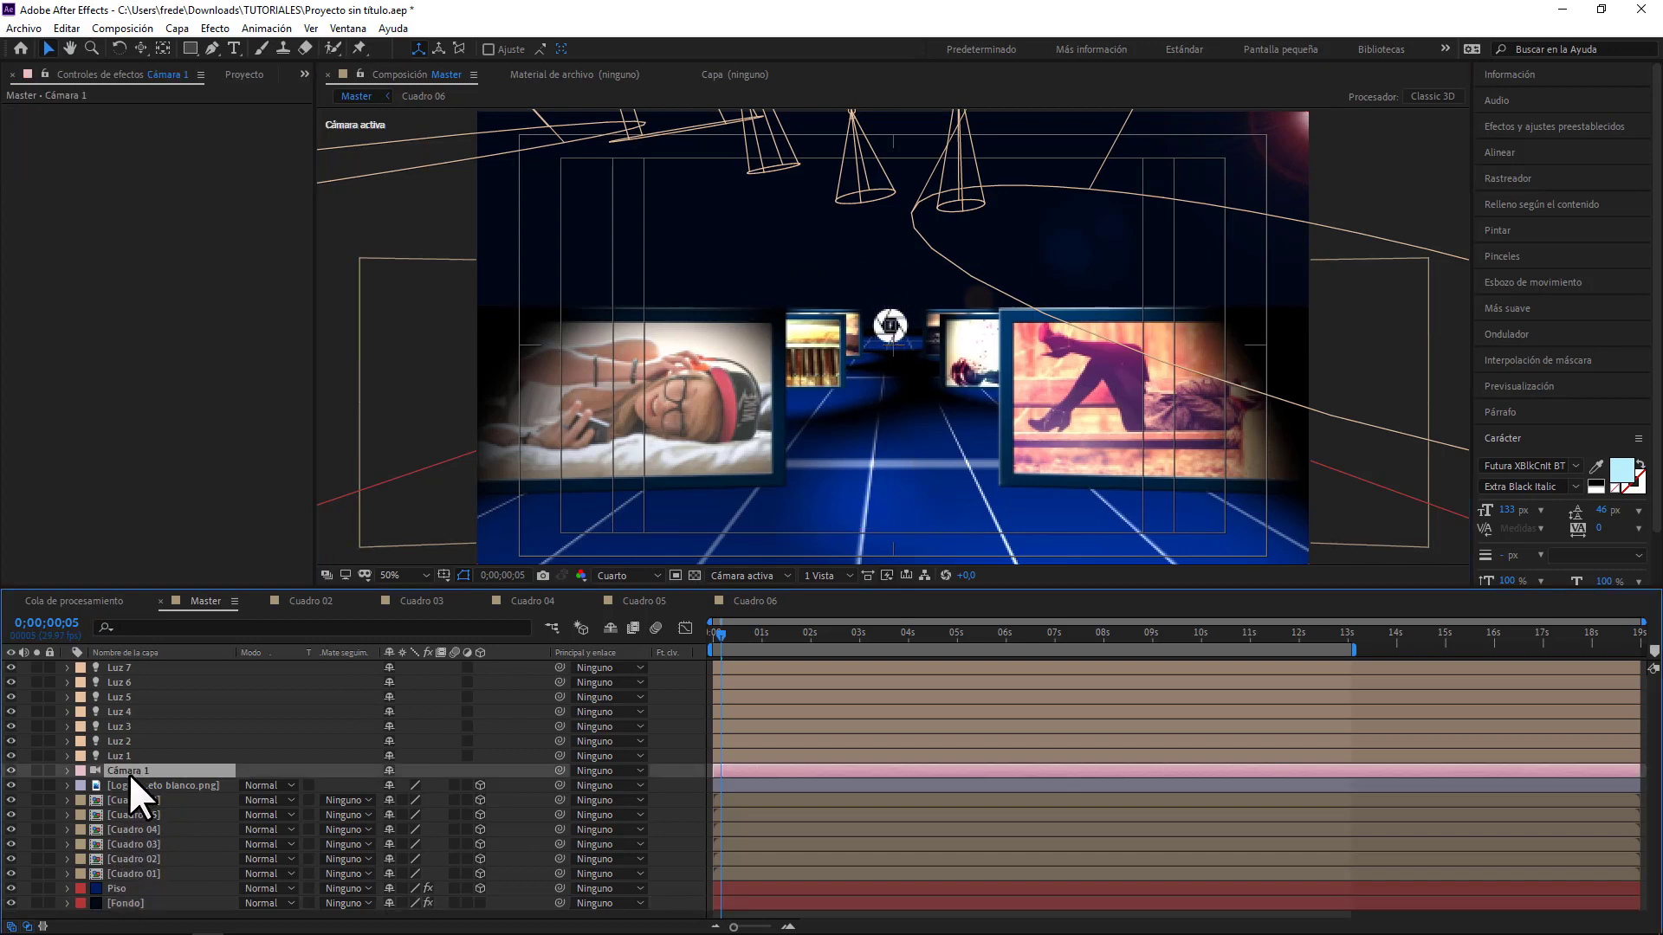
pyautogui.press('p')
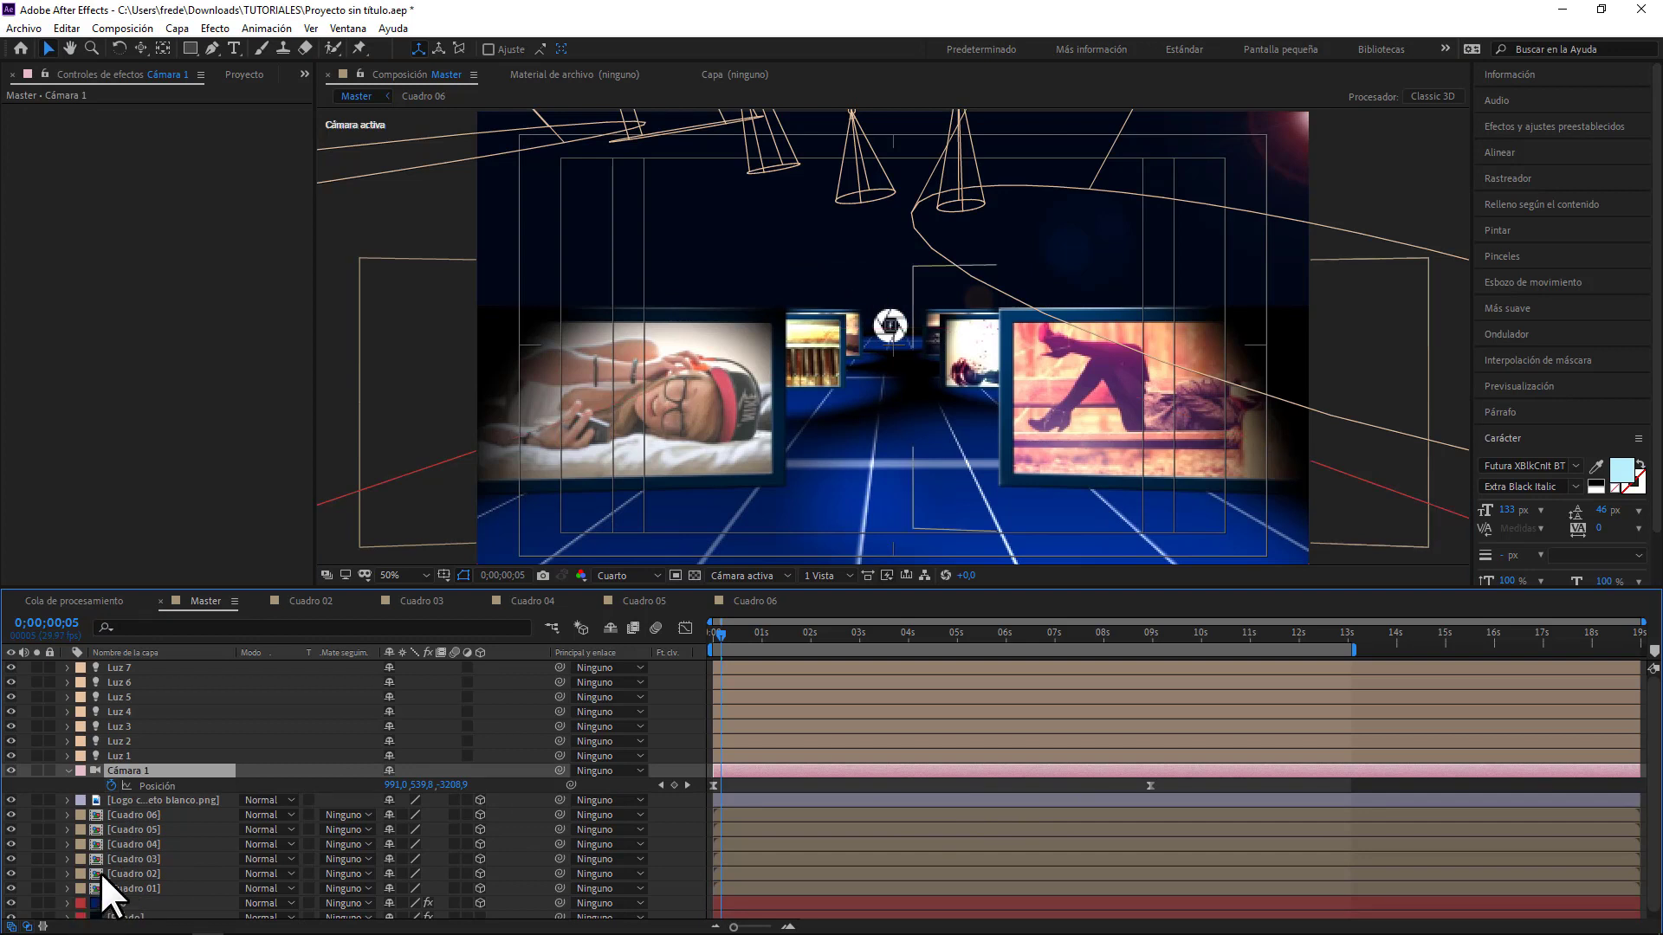
pyautogui.scroll(-1, 102, 871)
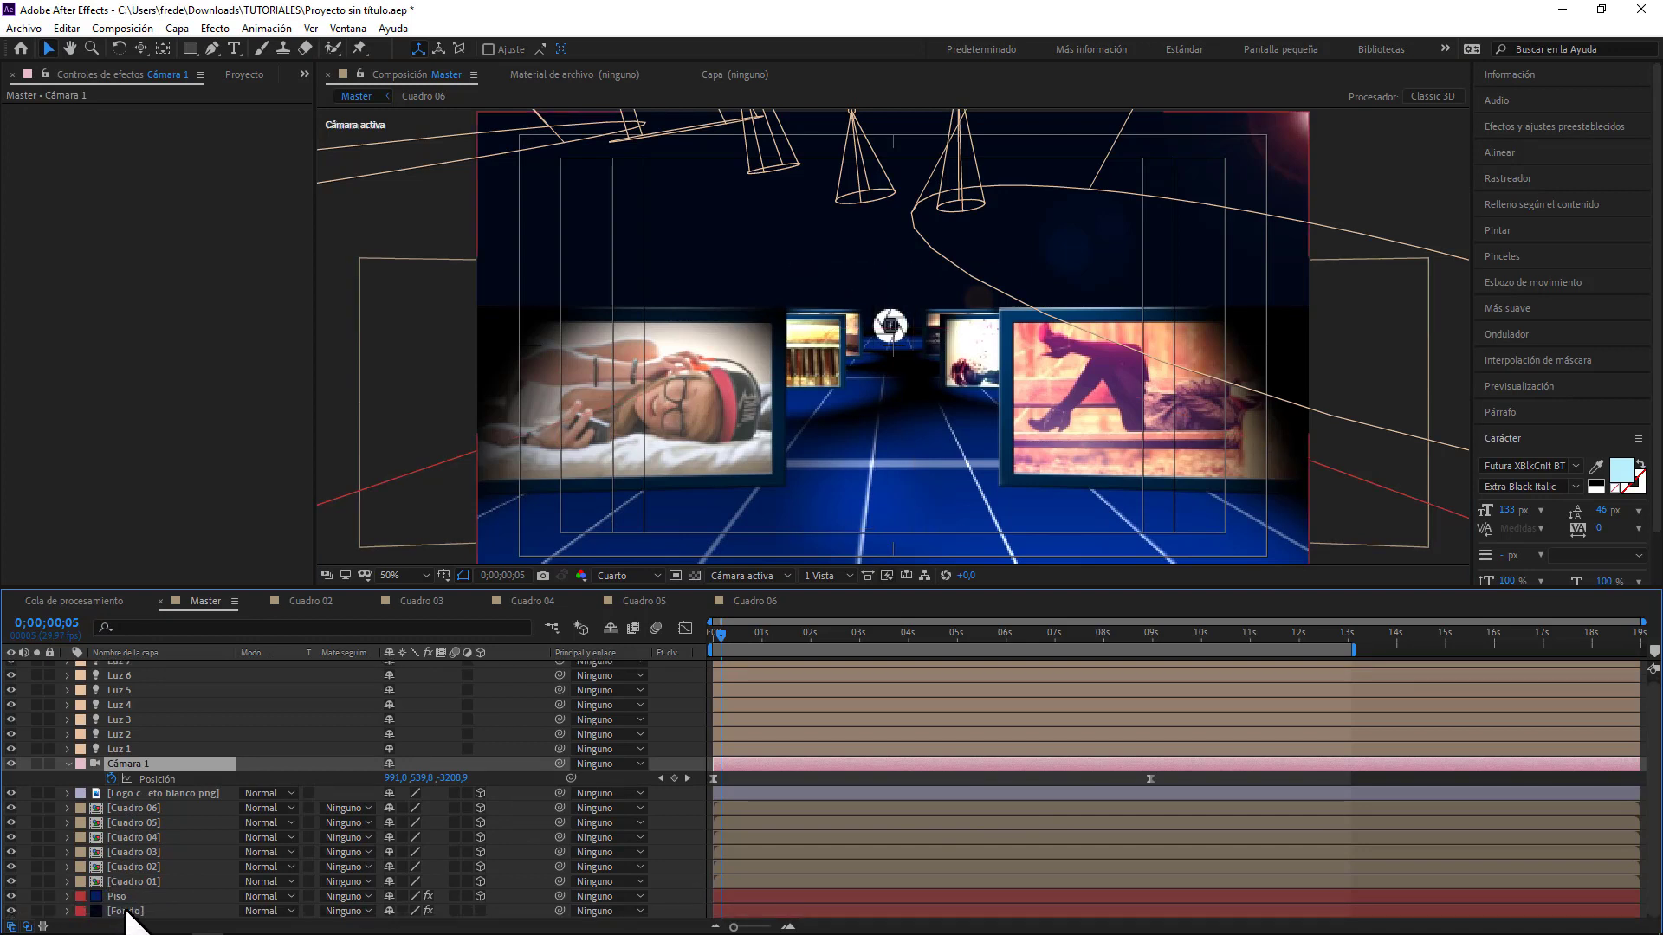
pyautogui.click(126, 911)
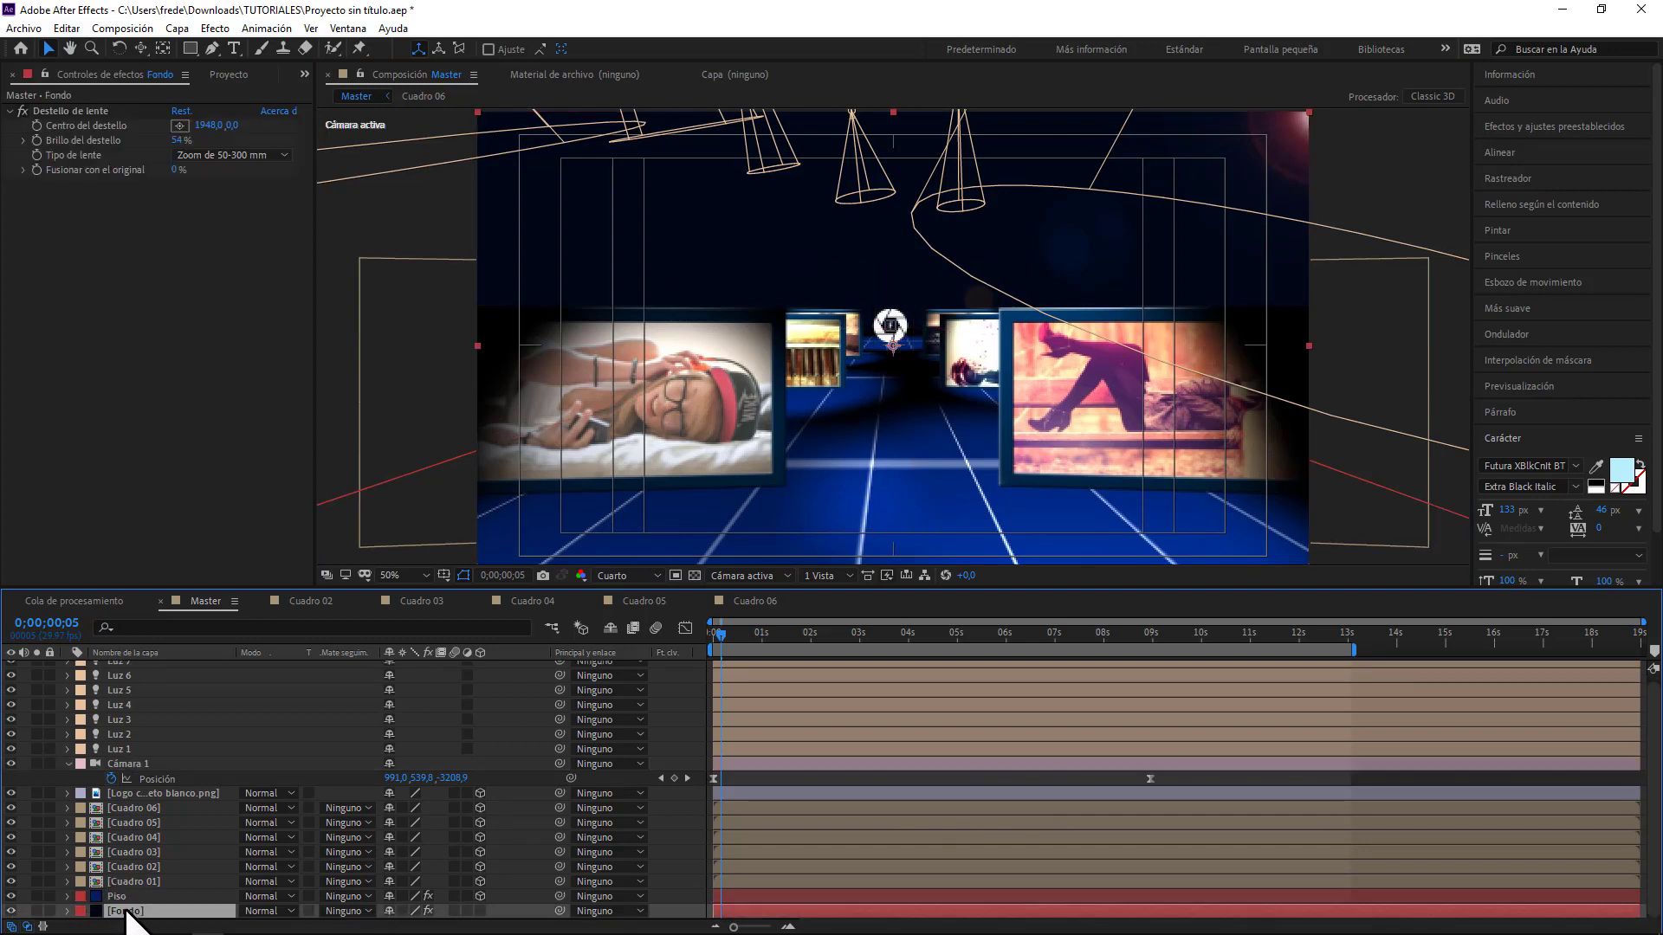
pyautogui.click(83, 125)
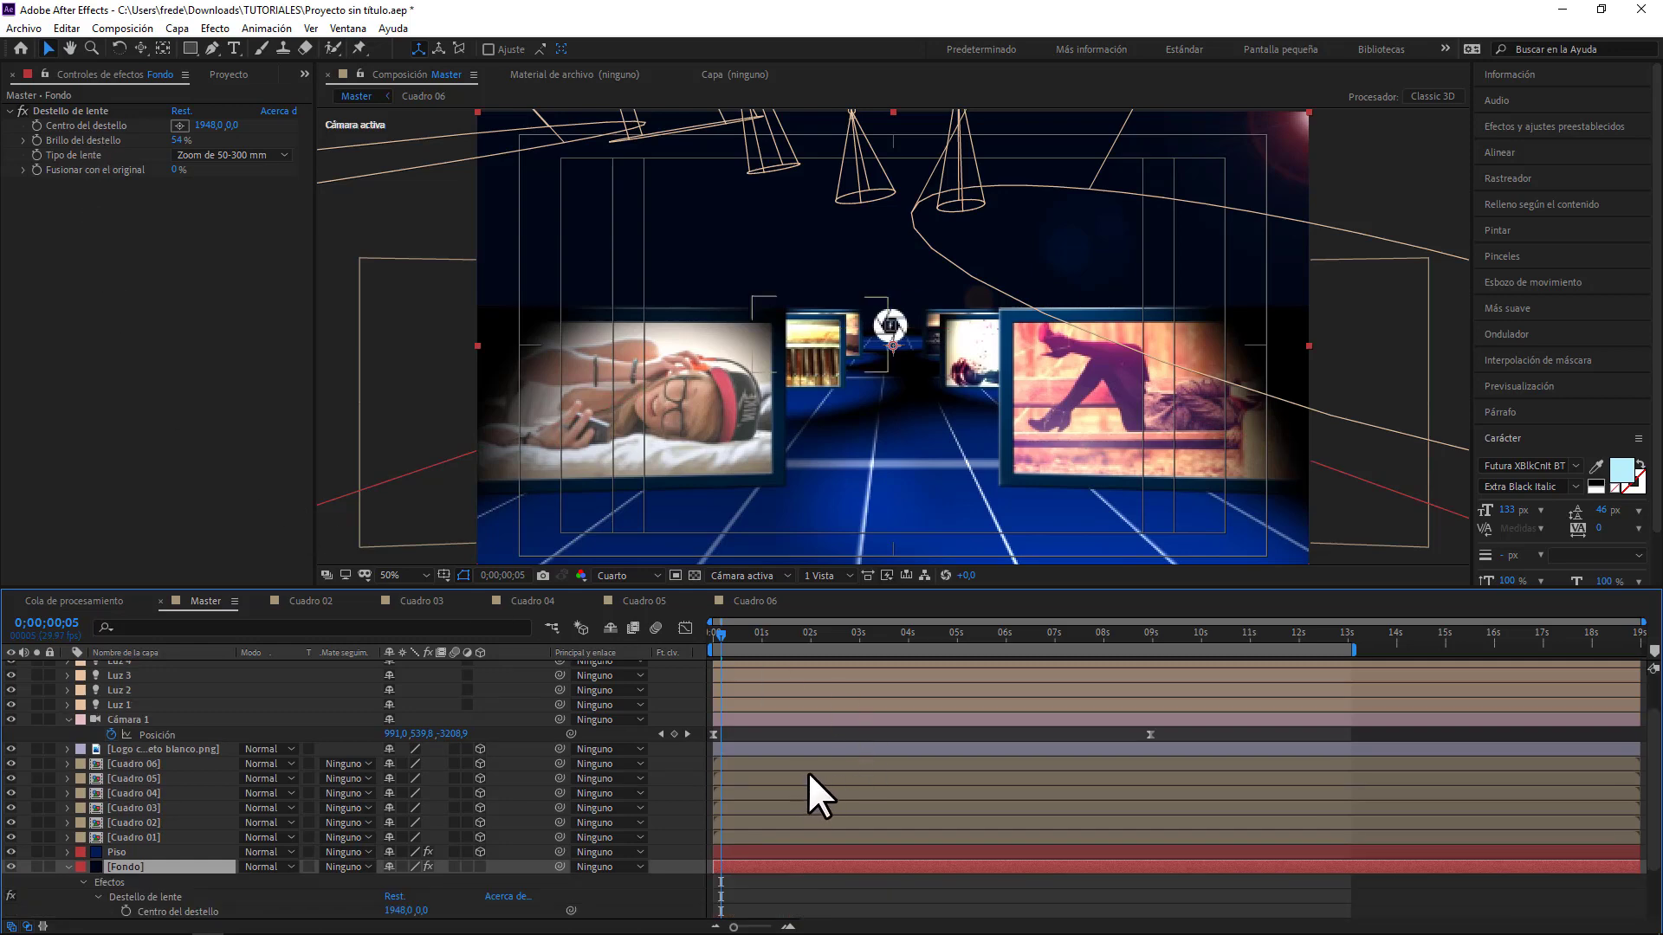
pyautogui.press('Home')
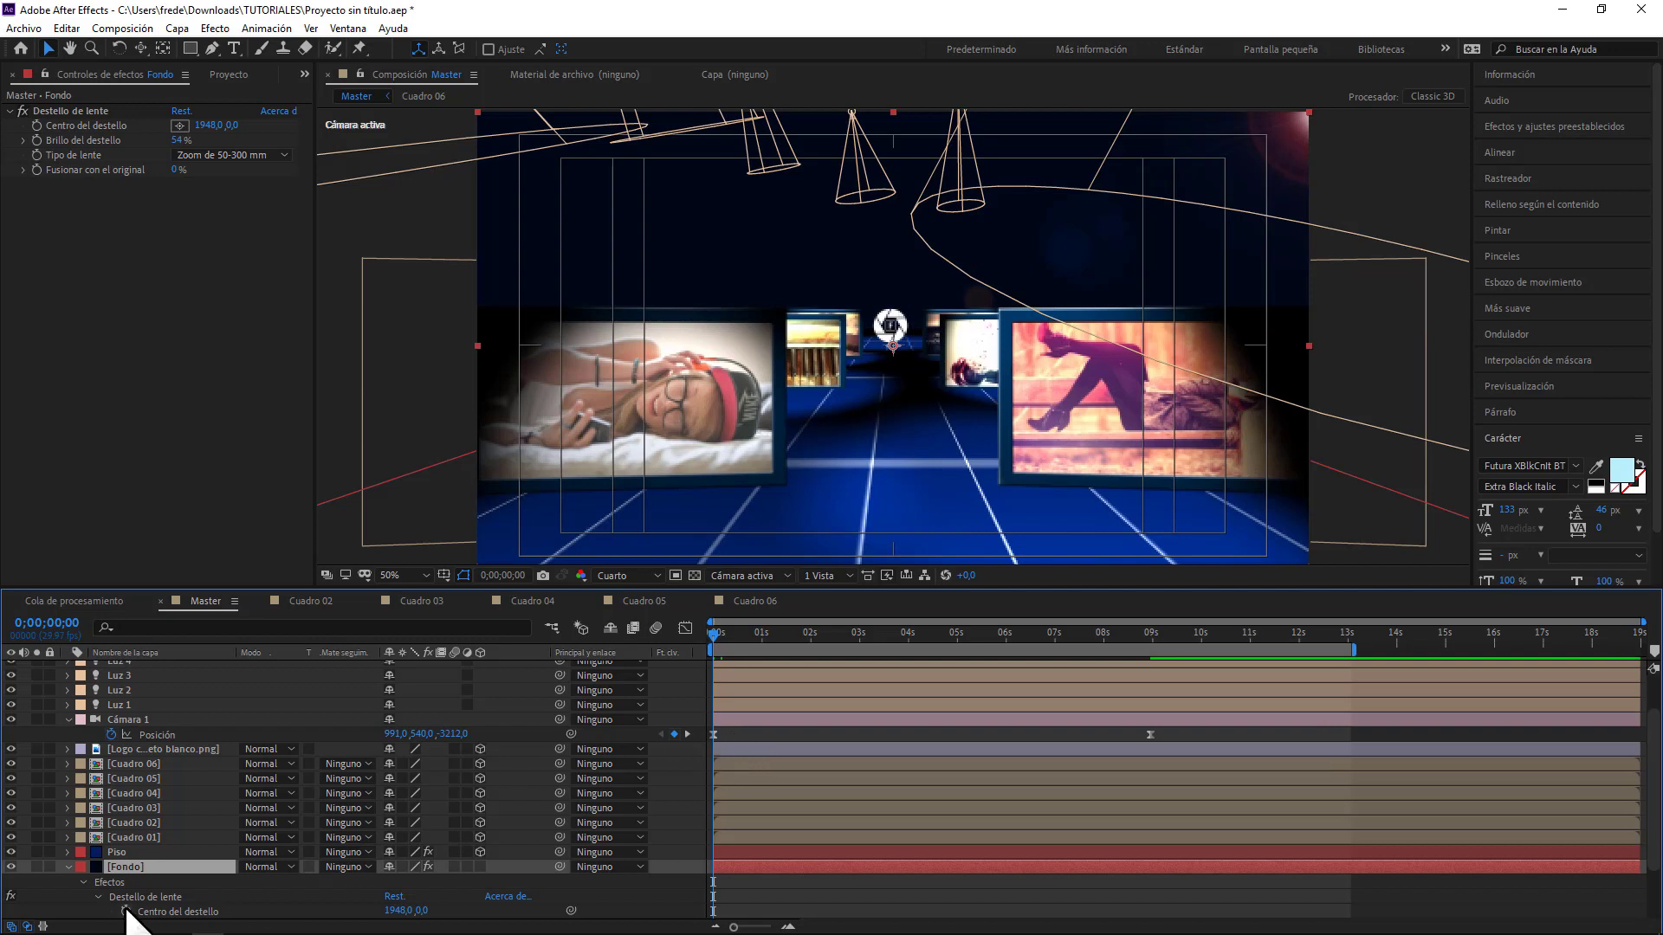
pyautogui.click(126, 912)
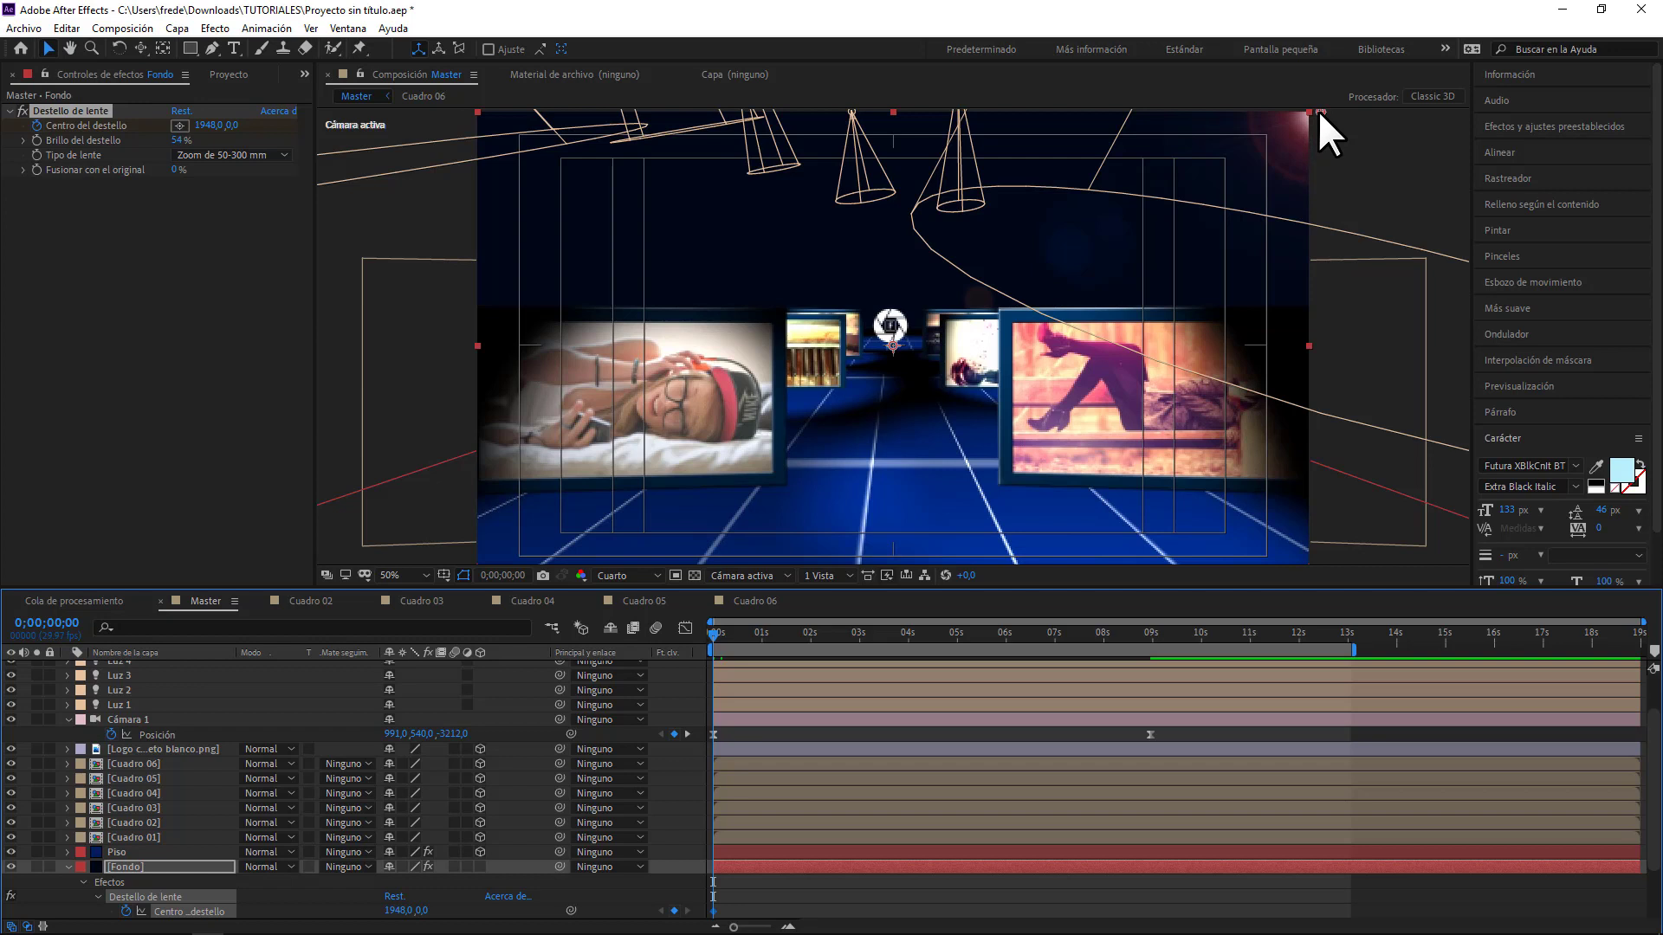
pyautogui.moveTo(1320, 112); pyautogui.dragTo(1384, 108)
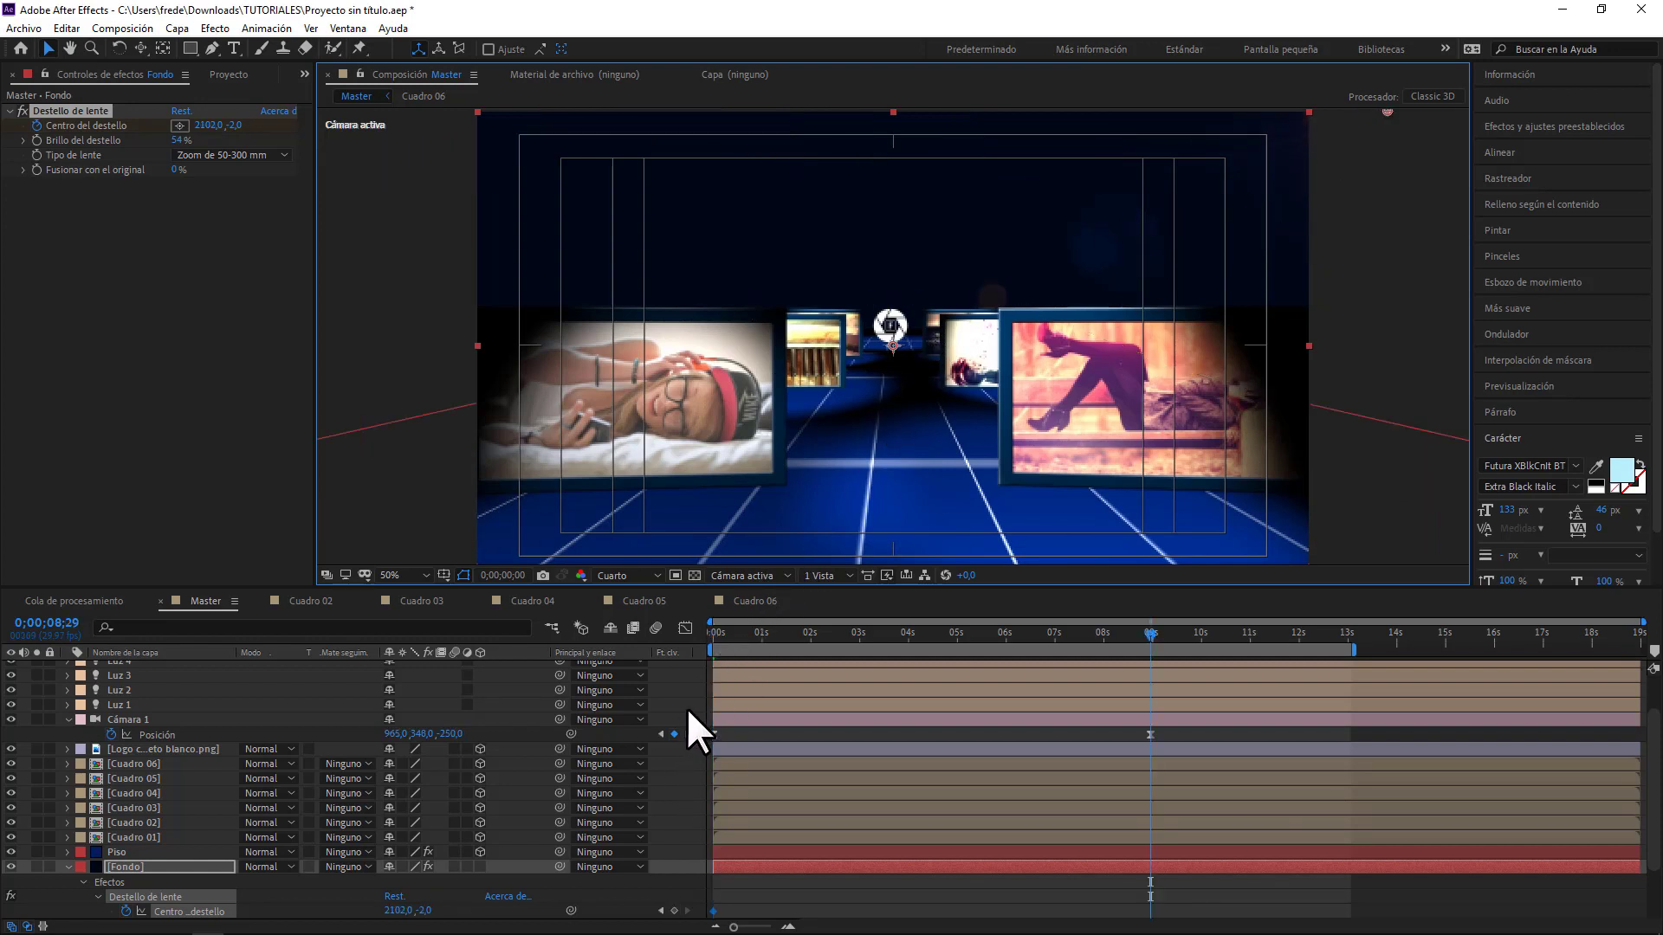
# - At the camera's final keyframe, 0;00;08;29, move the flare centre past the frame's upper left corner to about -98, -48
pyautogui.press('k')
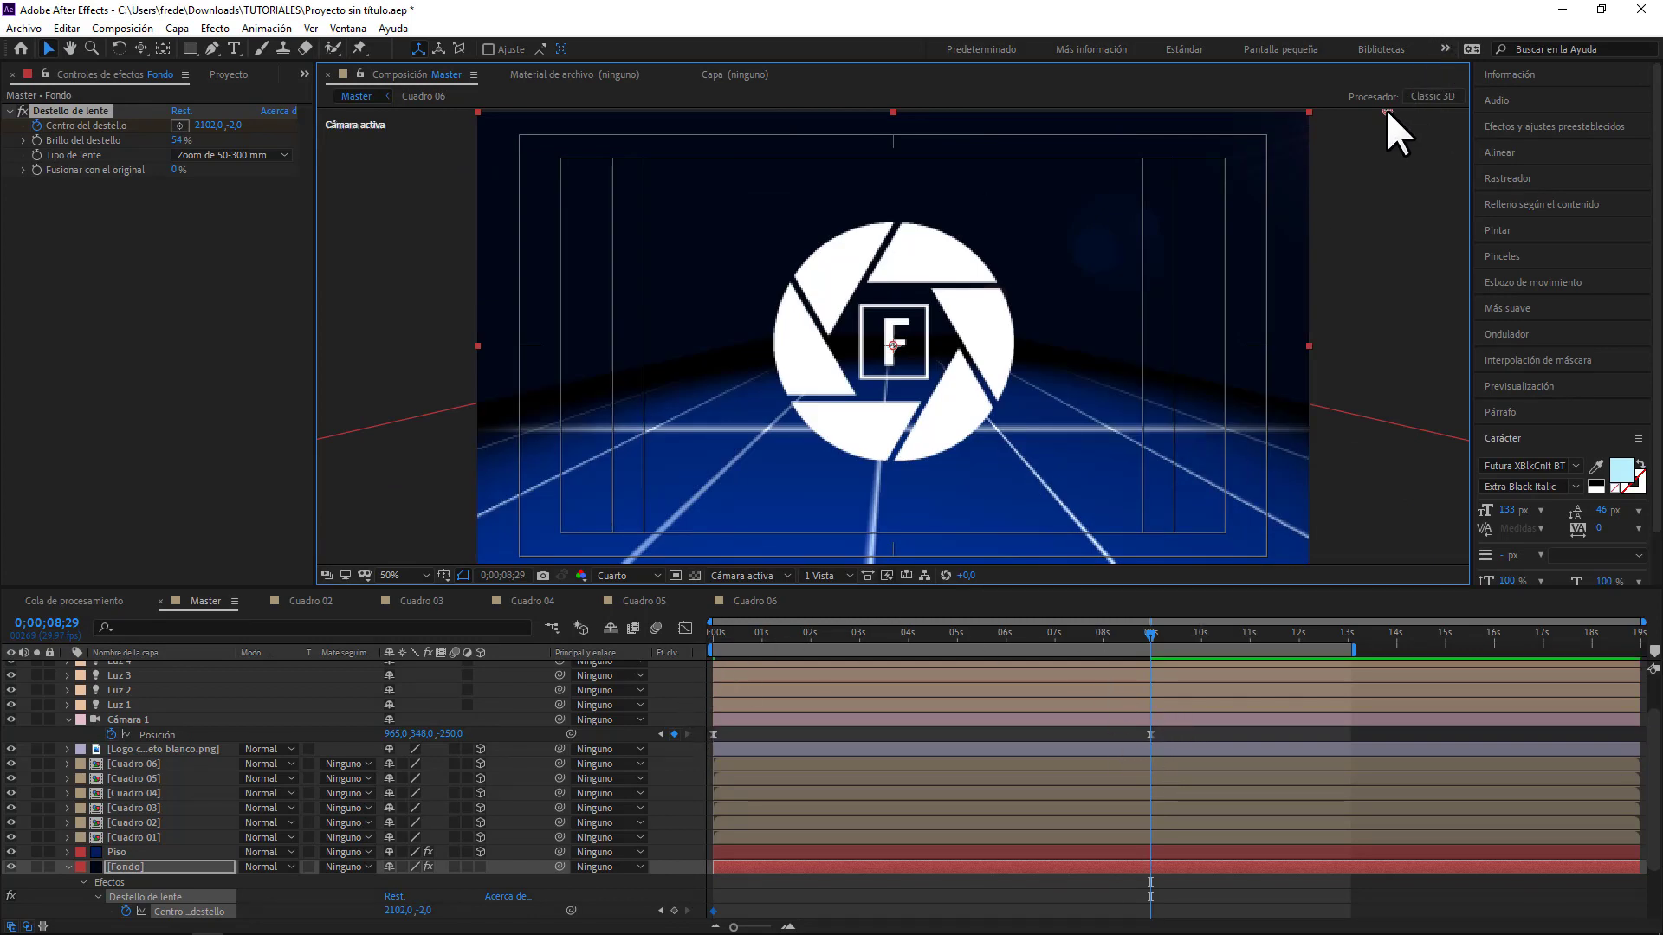
pyautogui.moveTo(1387, 111); pyautogui.dragTo(436, 93)
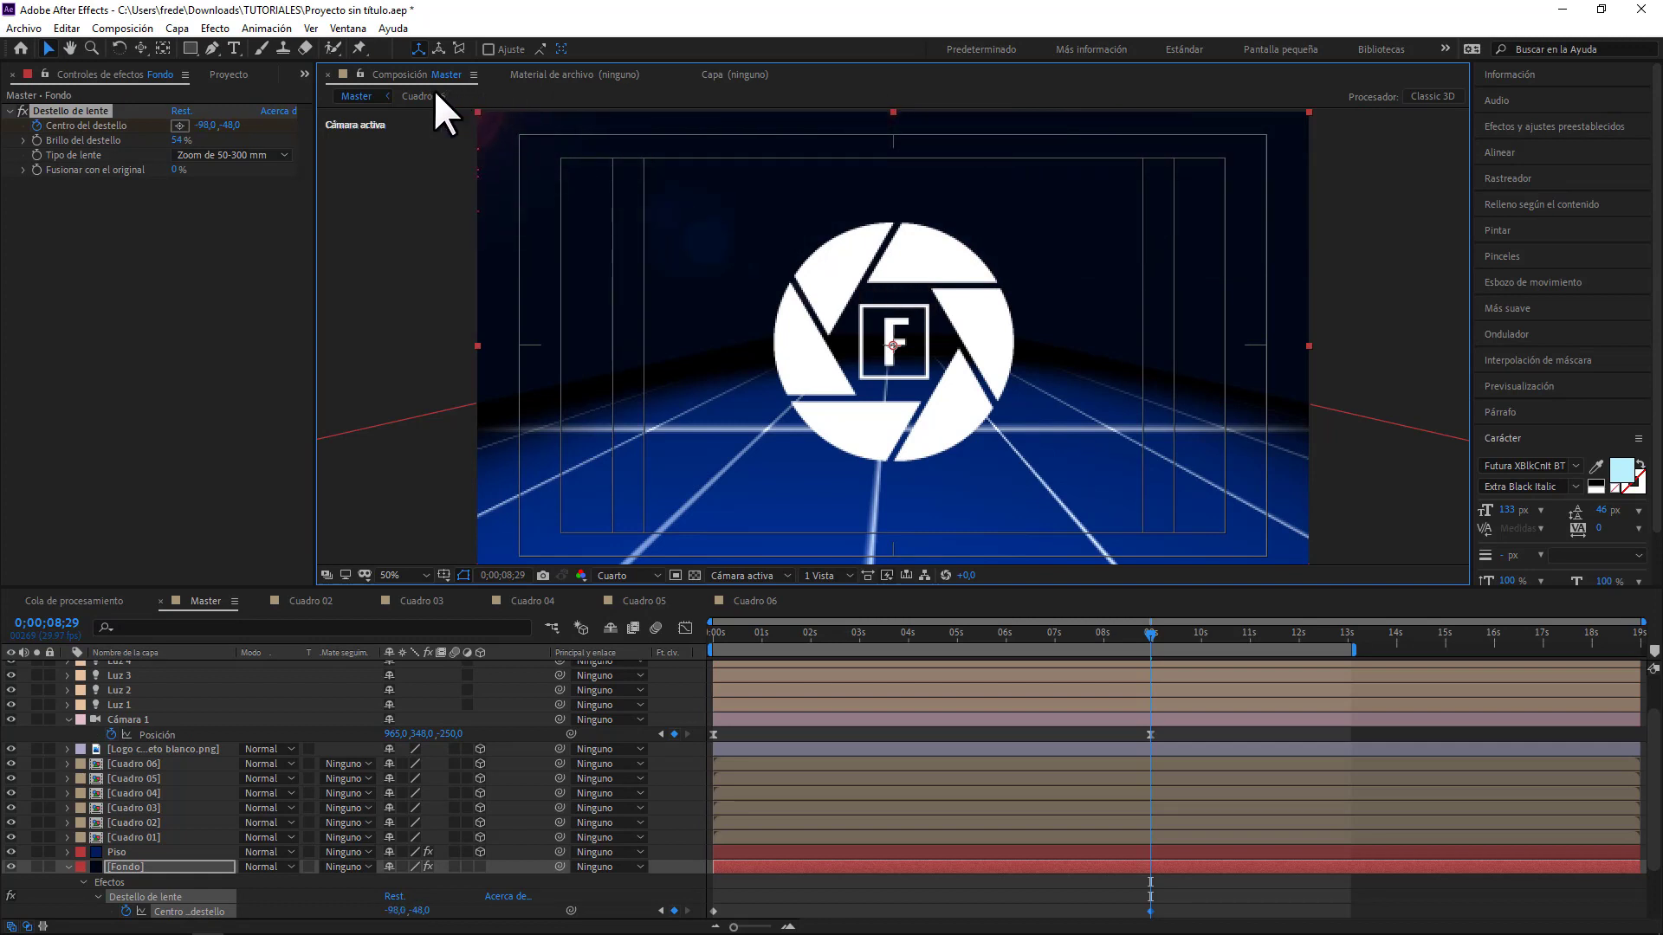
pyautogui.click(880, 632)
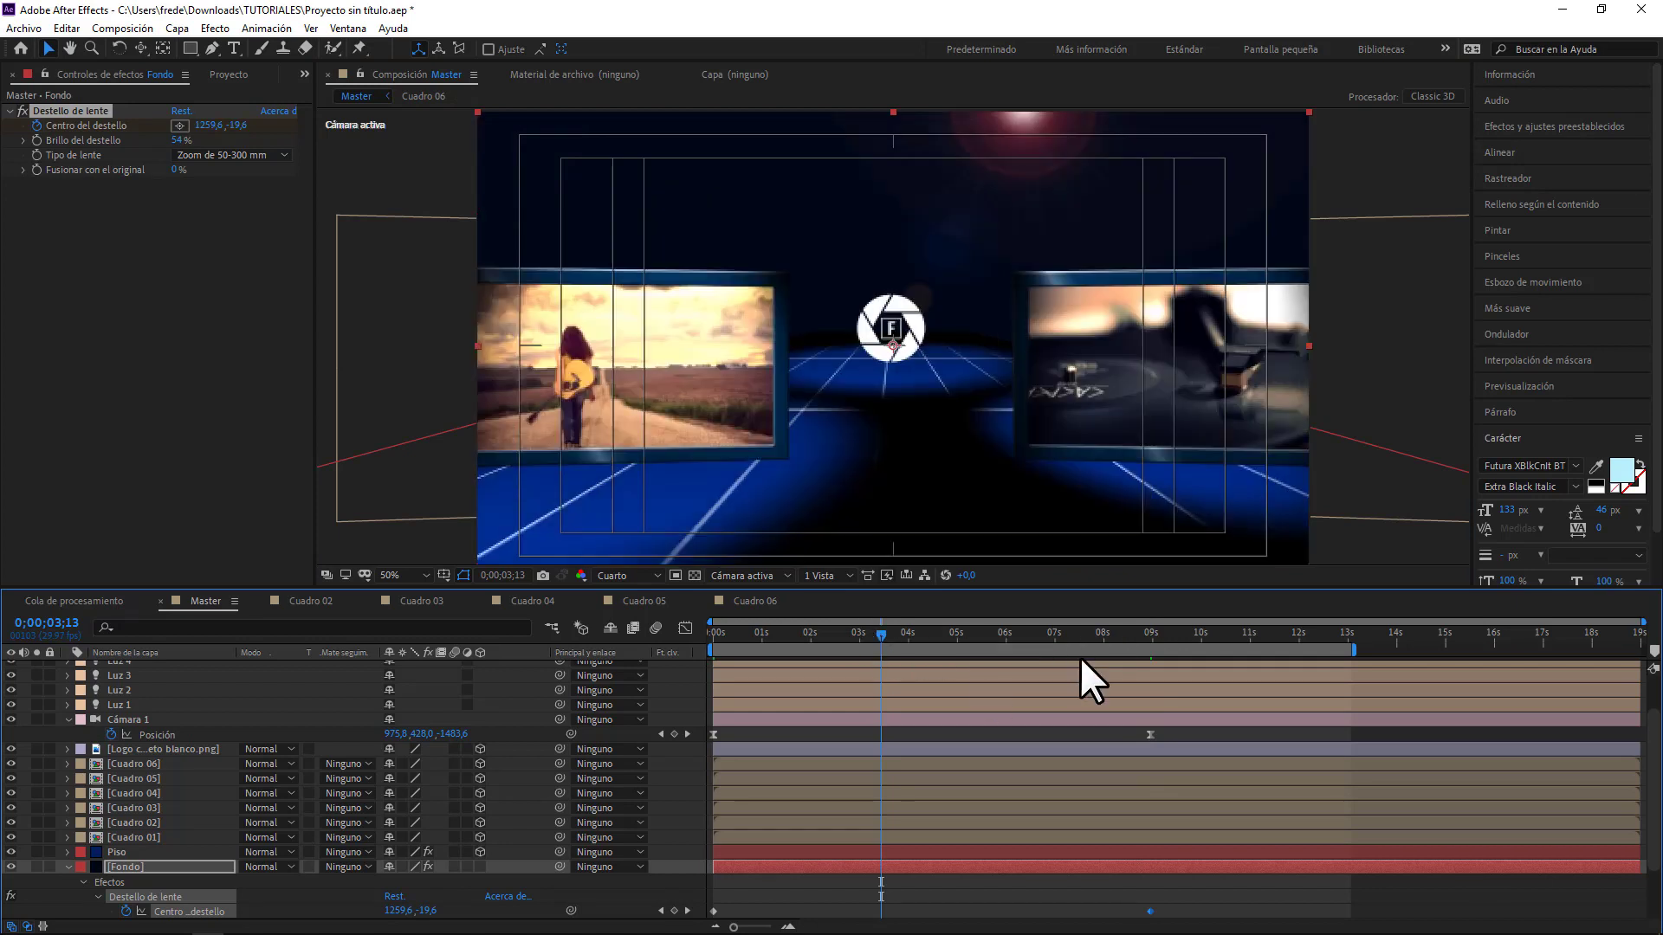
# - Apply easy ease to both Centro del destello keyframes and lengthen the final keyframe's incoming ease in the speed graph
pyautogui.scroll(-3, 1208, 875)
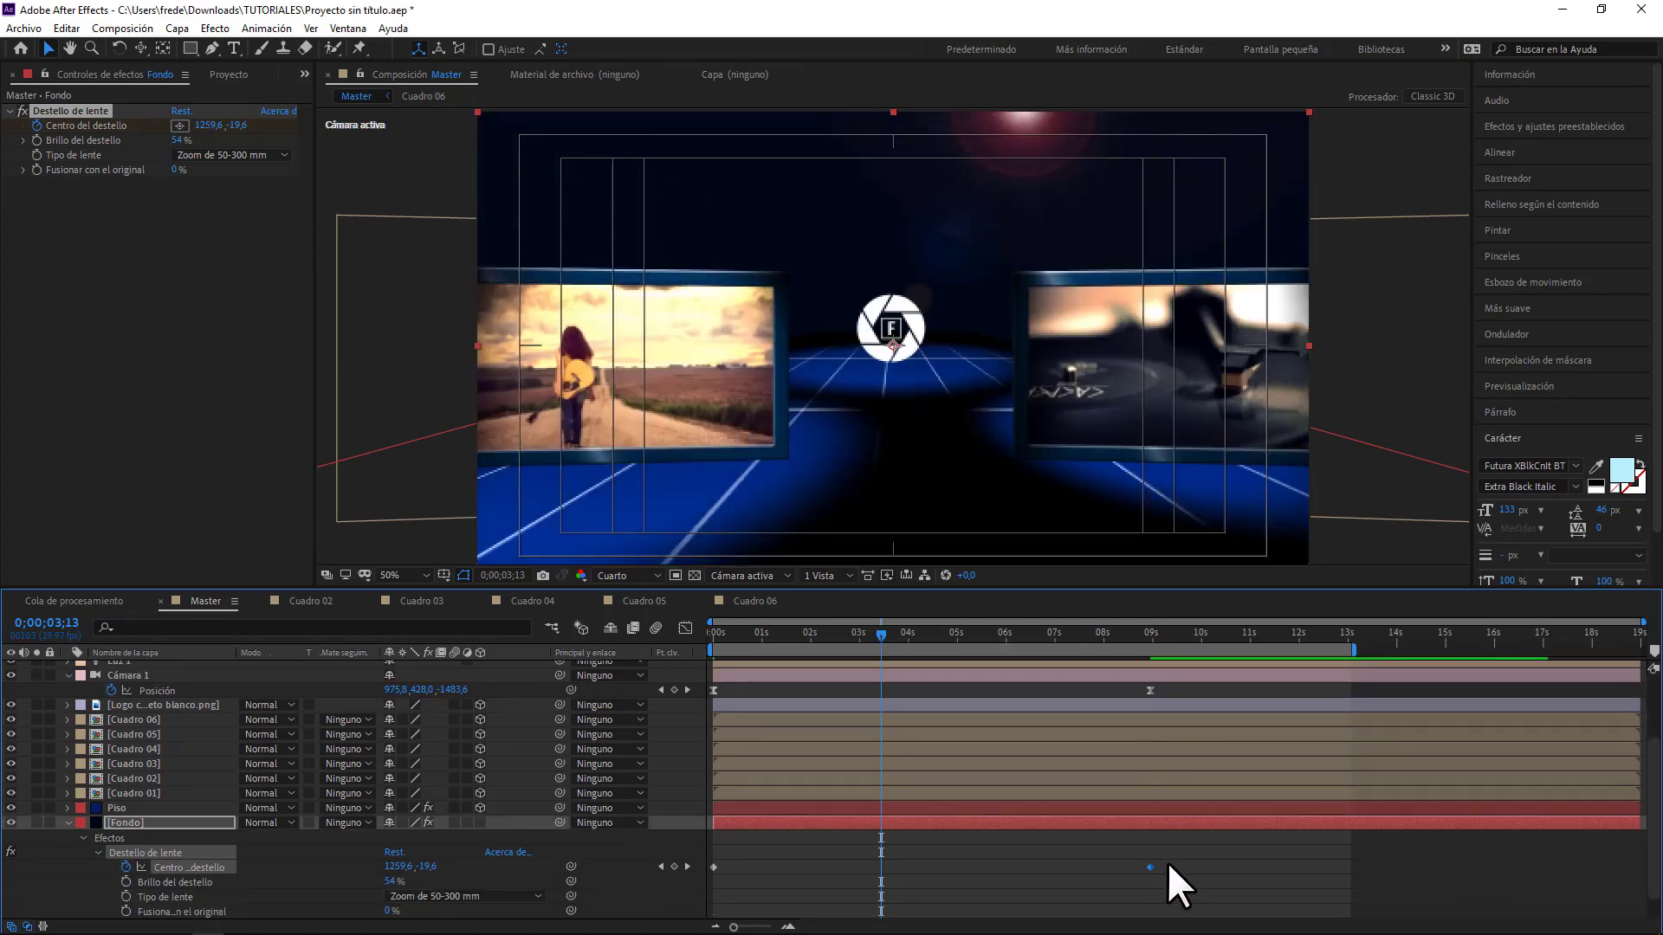
pyautogui.moveTo(1169, 860); pyautogui.dragTo(684, 870)
pyautogui.press('F9')
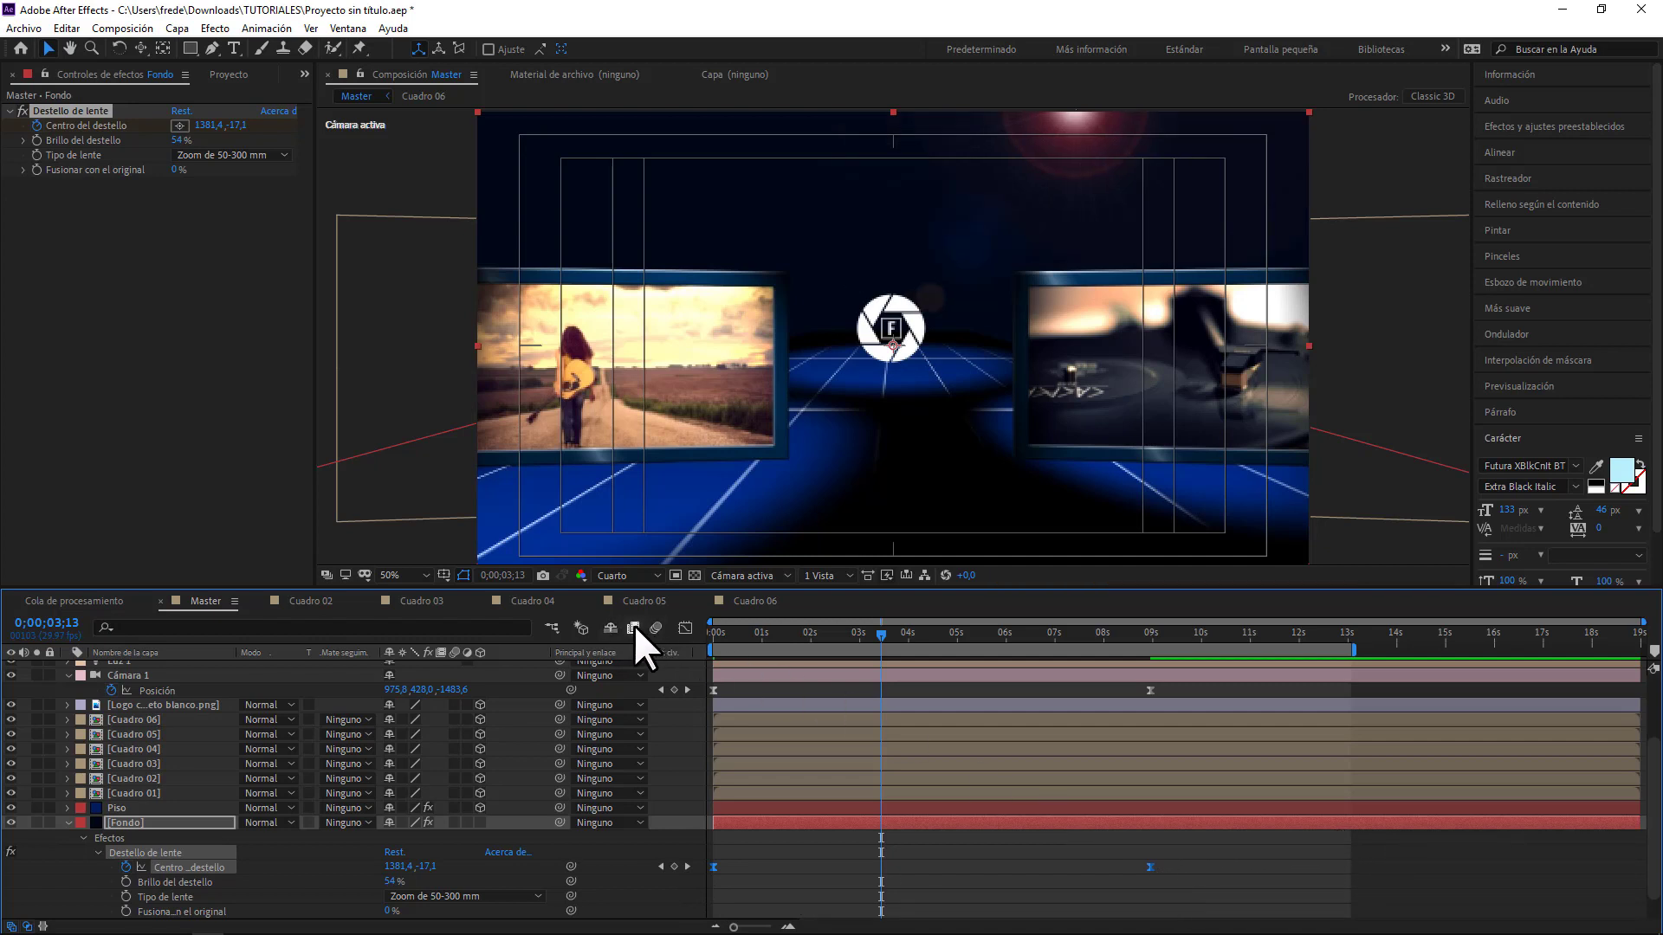
pyautogui.click(685, 628)
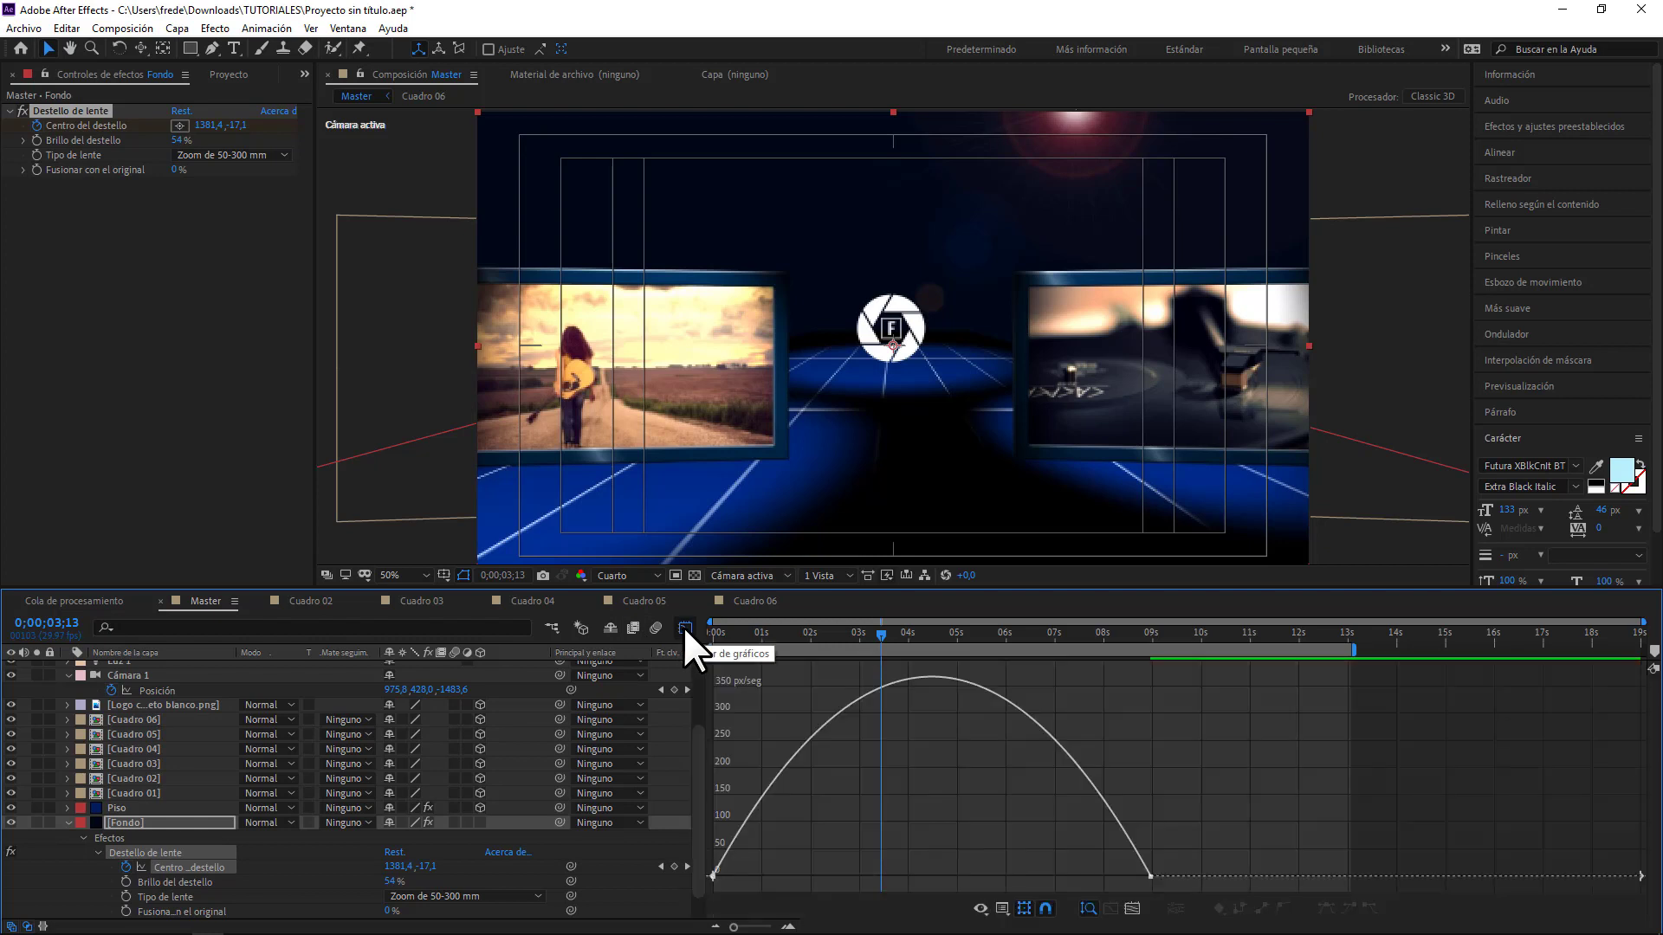
pyautogui.click(1150, 875)
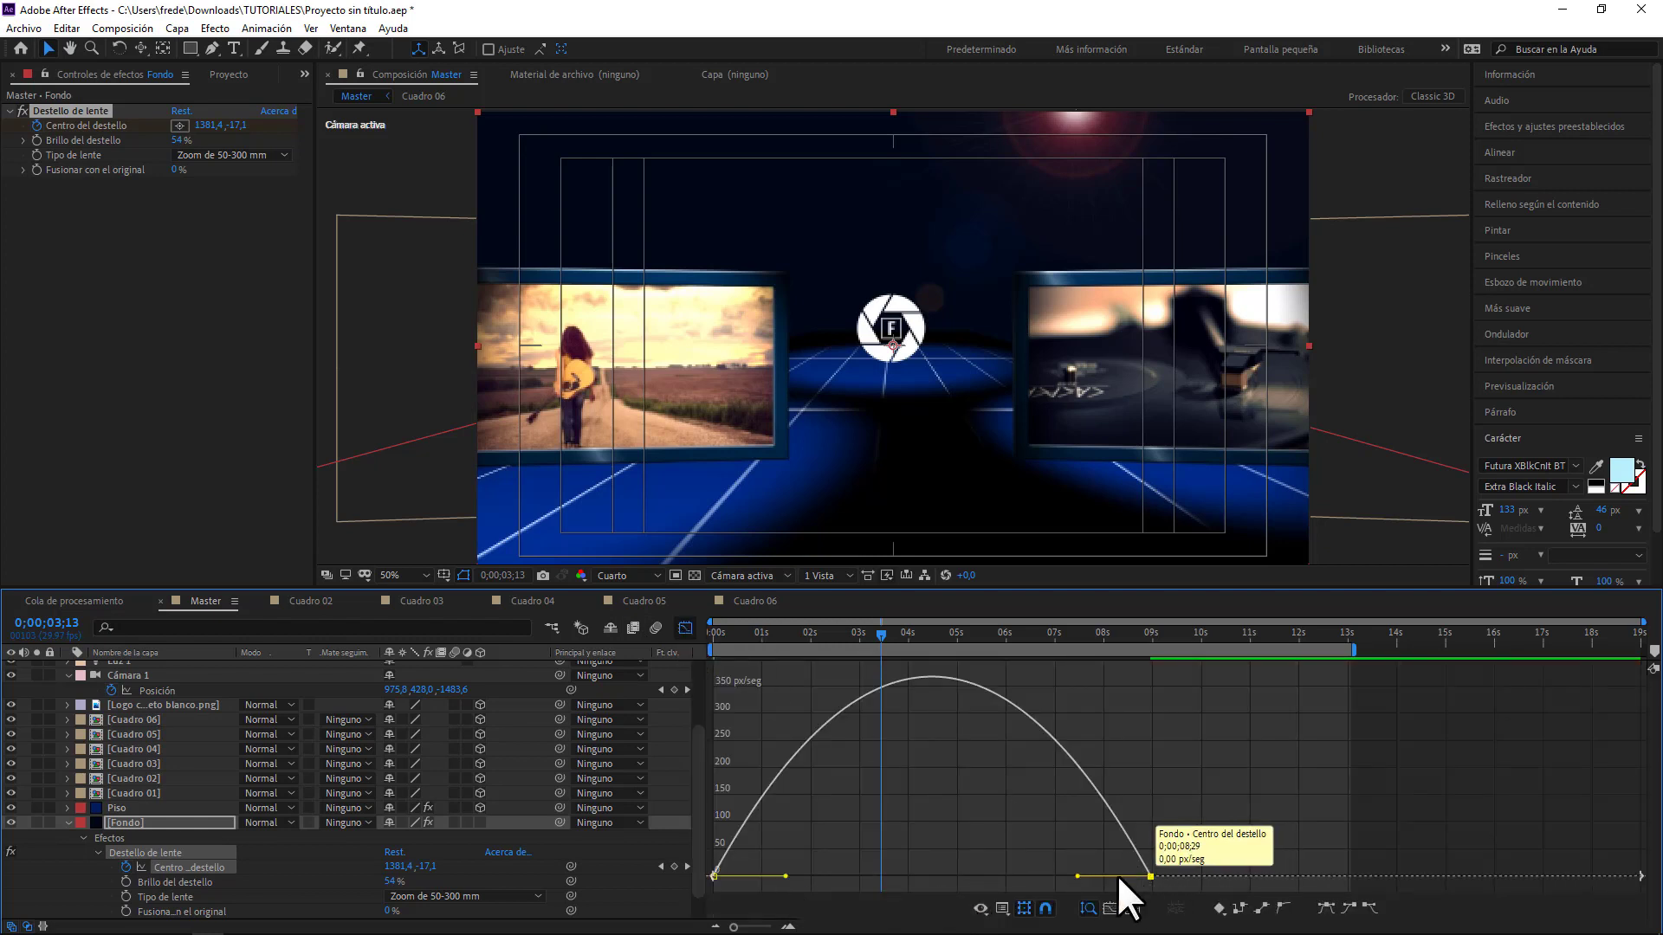
pyautogui.moveTo(1078, 877); pyautogui.dragTo(1006, 877)
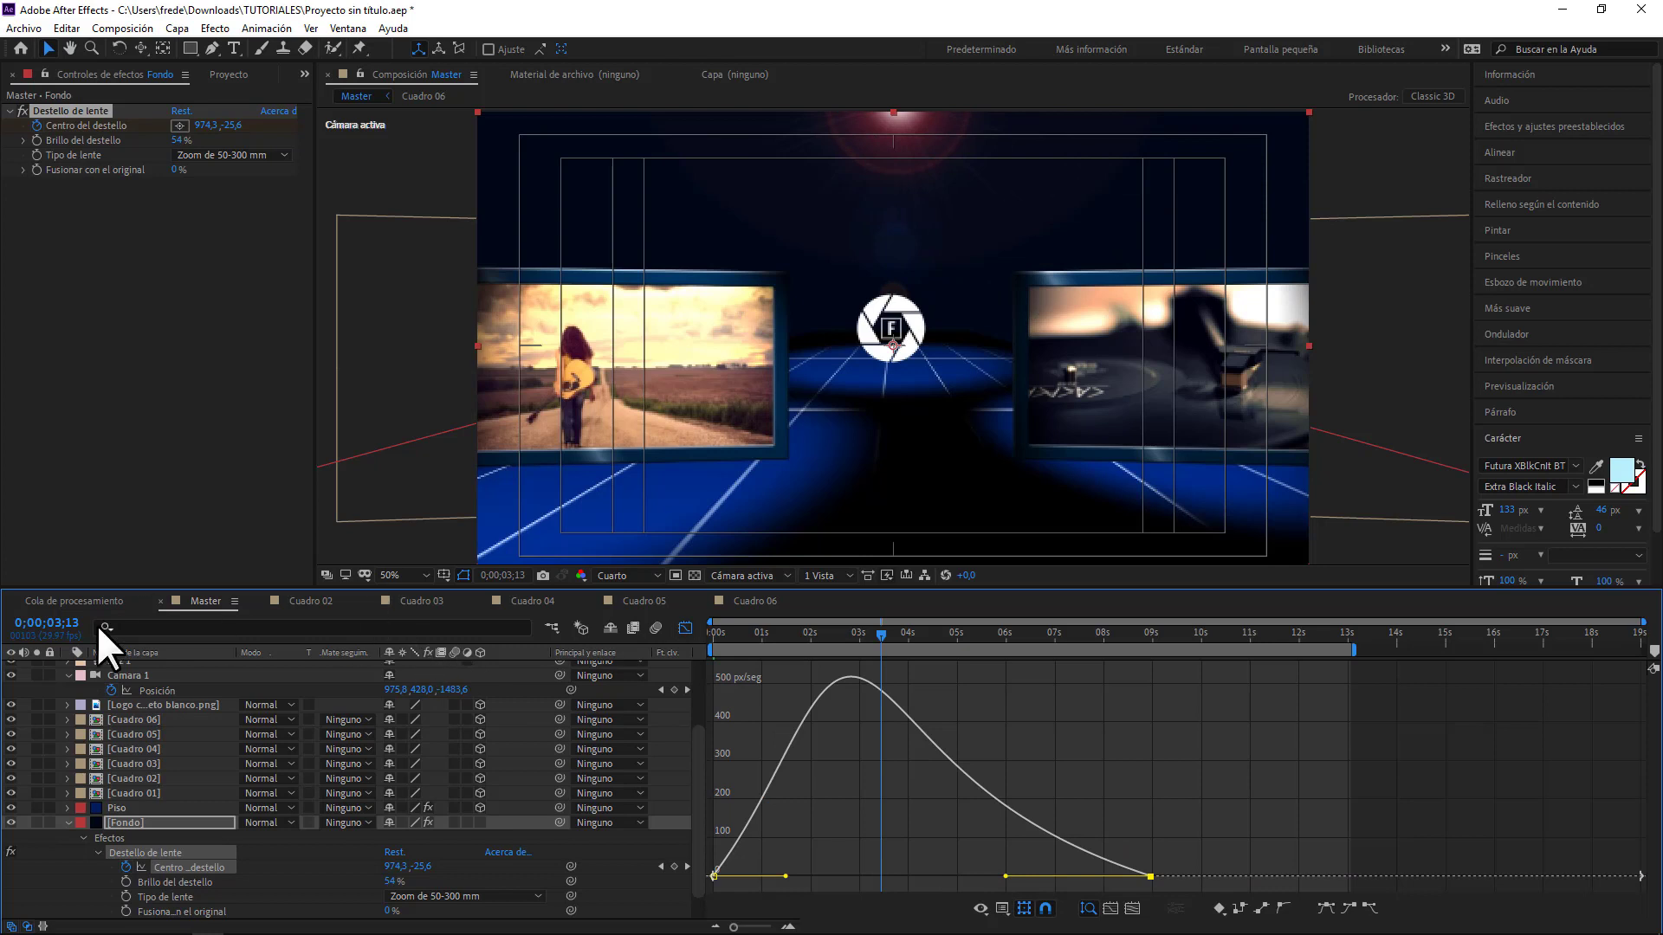
pyautogui.click(681, 627)
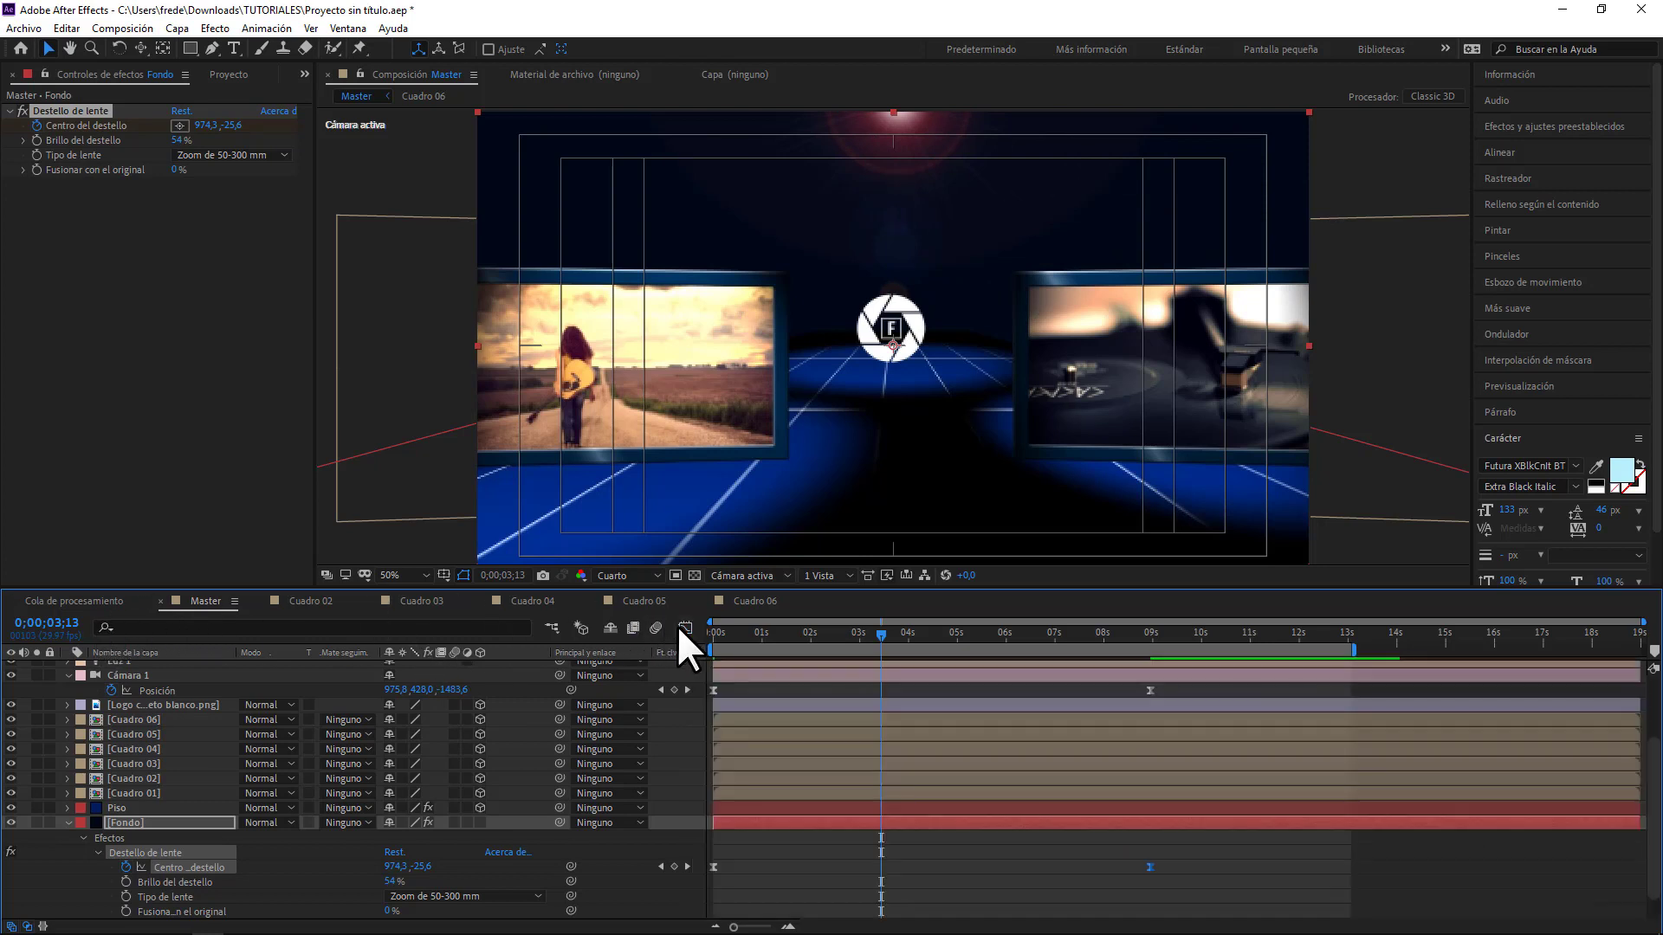
# - Review the camera fly-through and flare movement at several times between the start and about 0;00;08;24
pyautogui.click(964, 632)
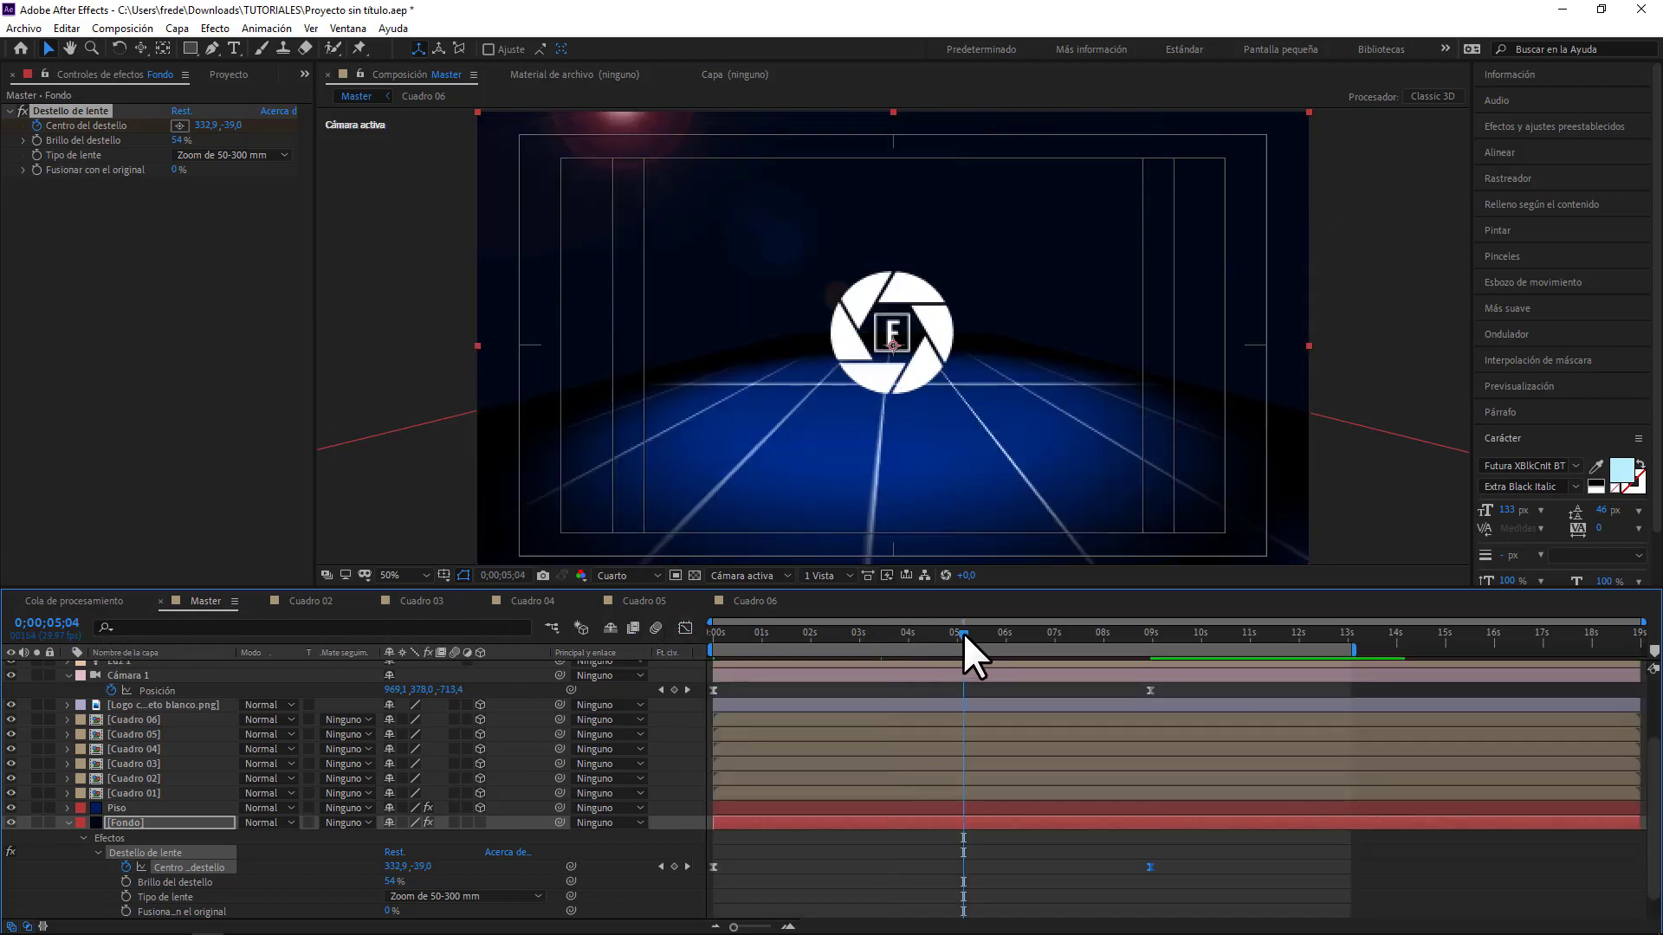
pyautogui.click(1040, 634)
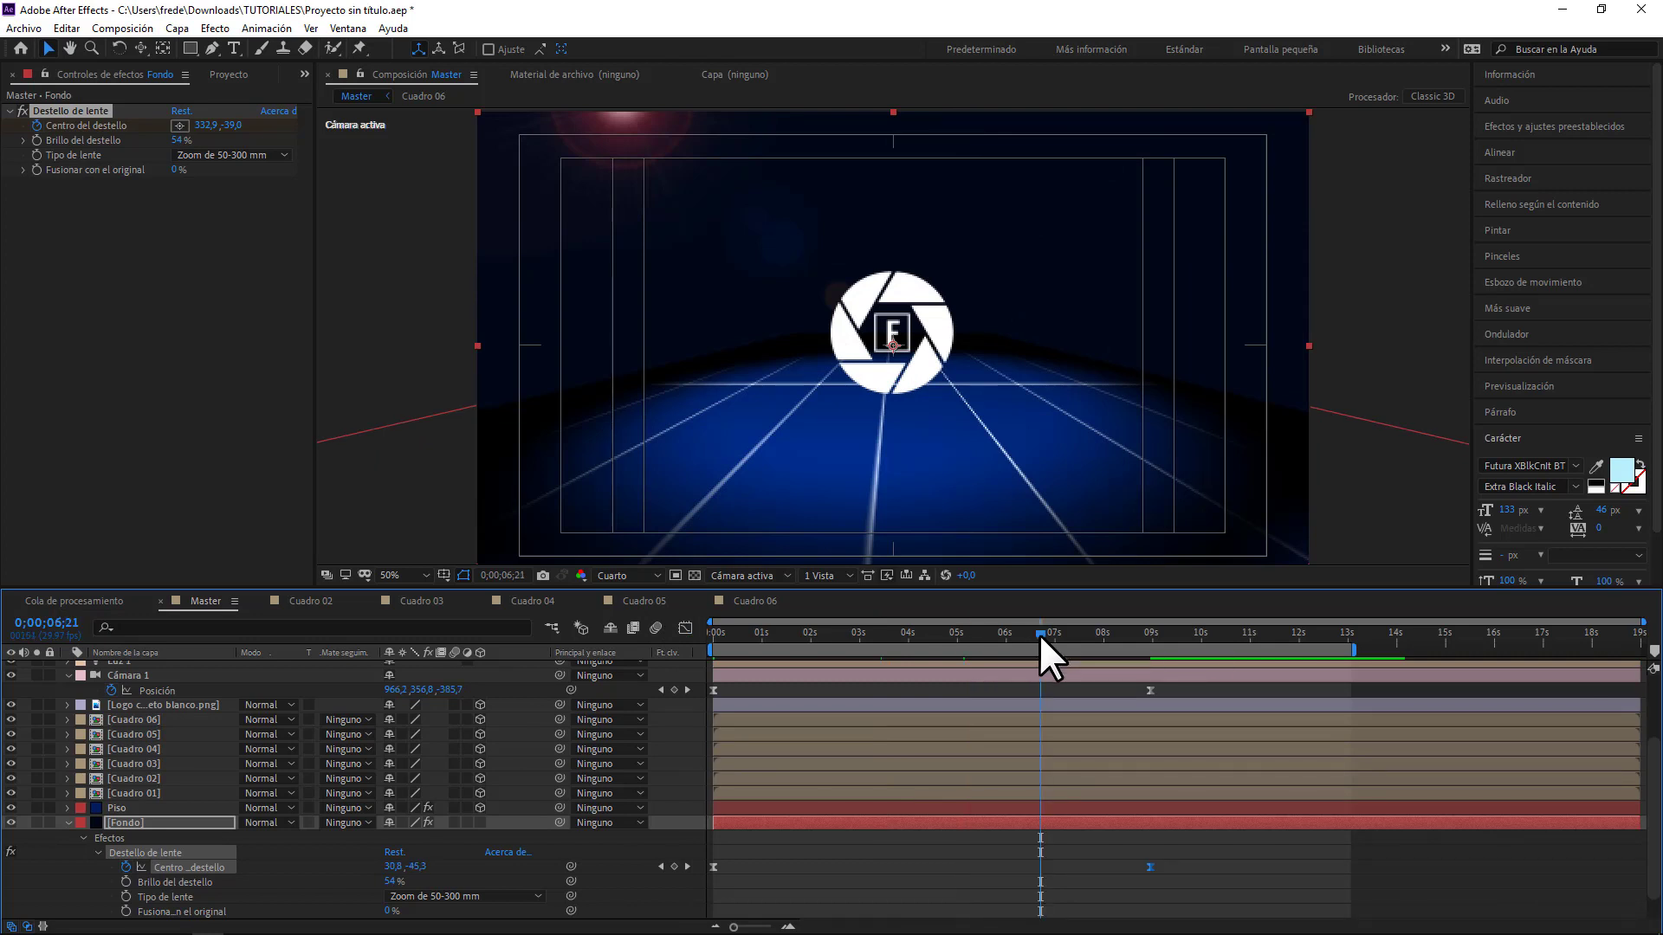
pyautogui.click(1140, 631)
pyautogui.click(712, 631)
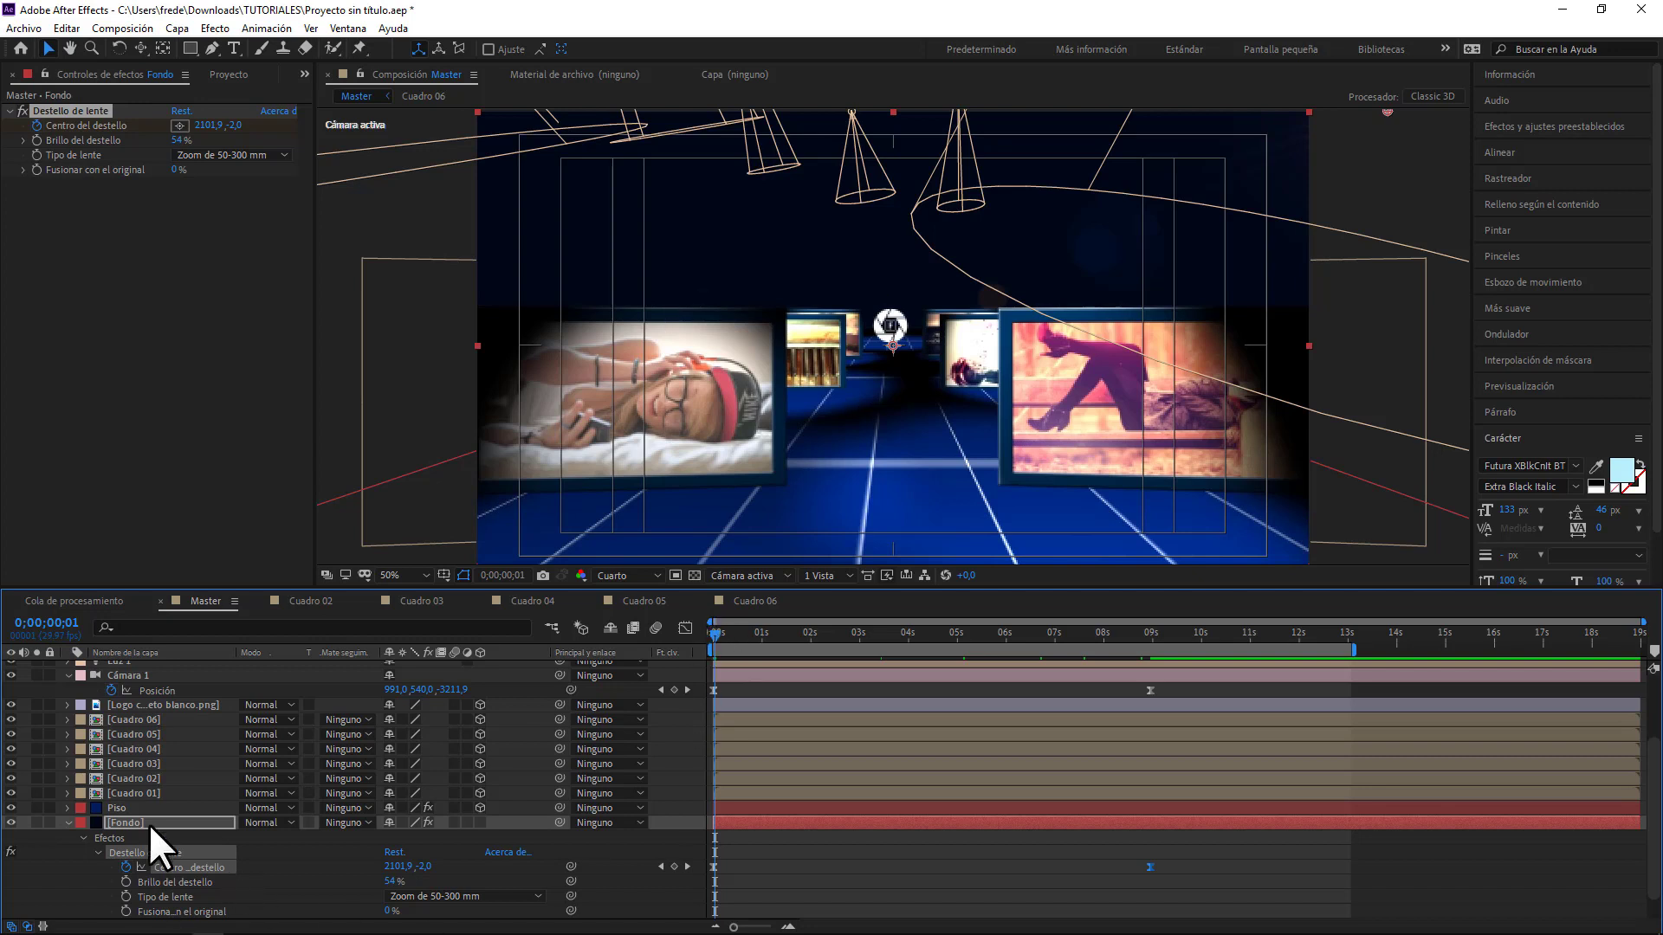
pyautogui.click(130, 677)
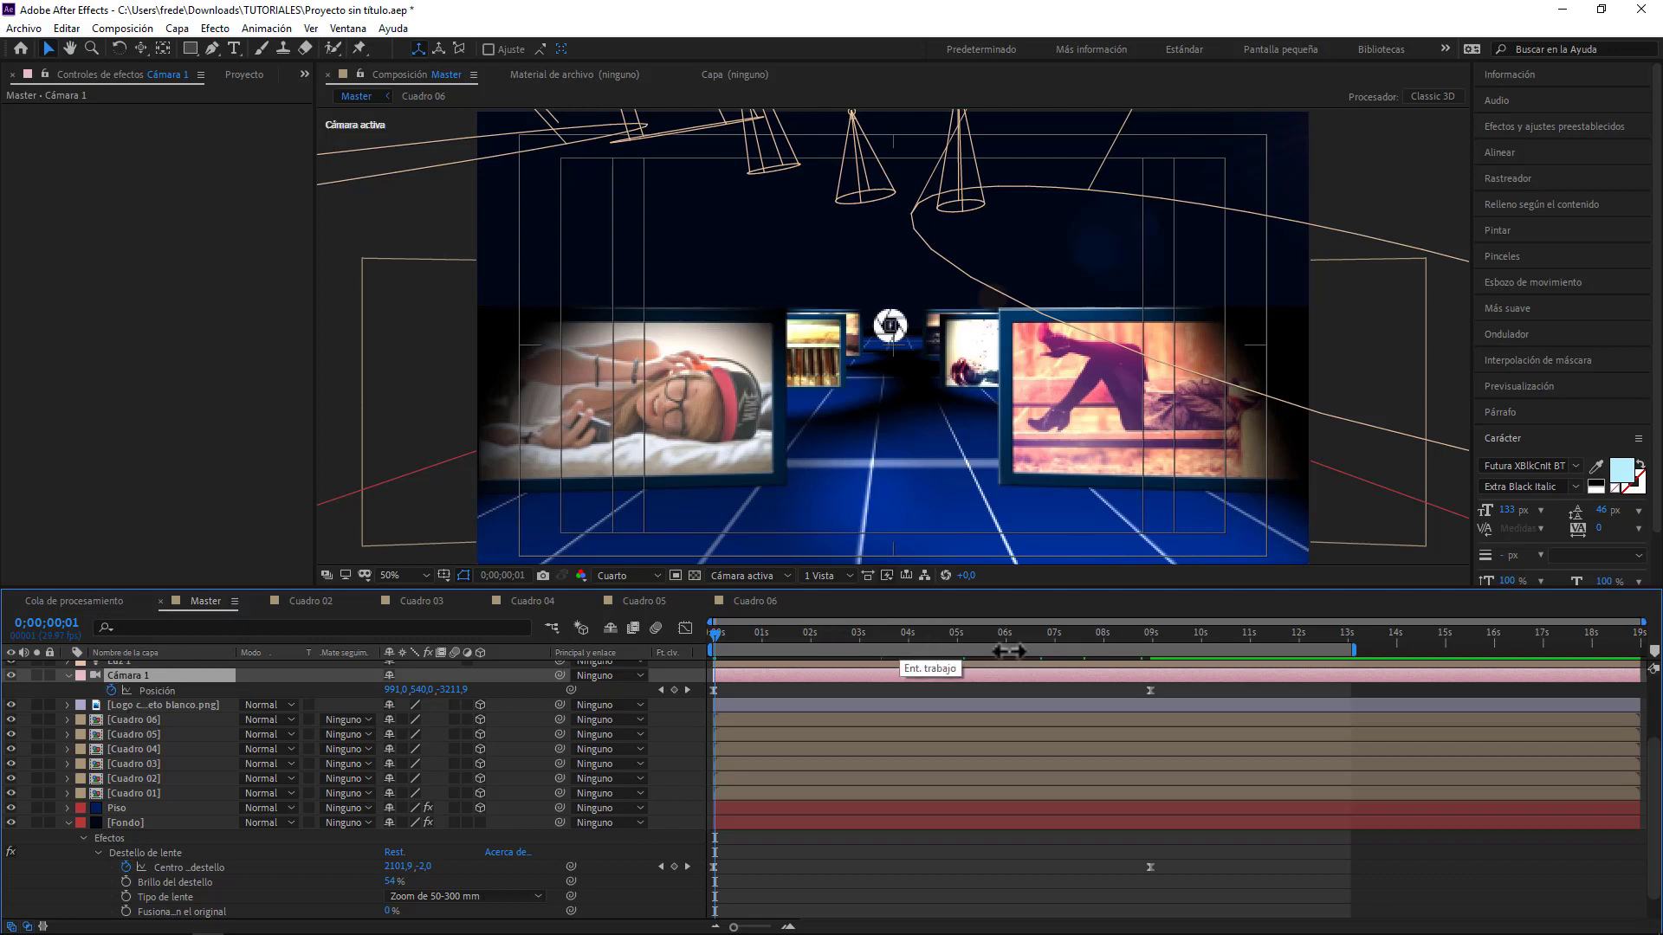
pyautogui.click(1086, 634)
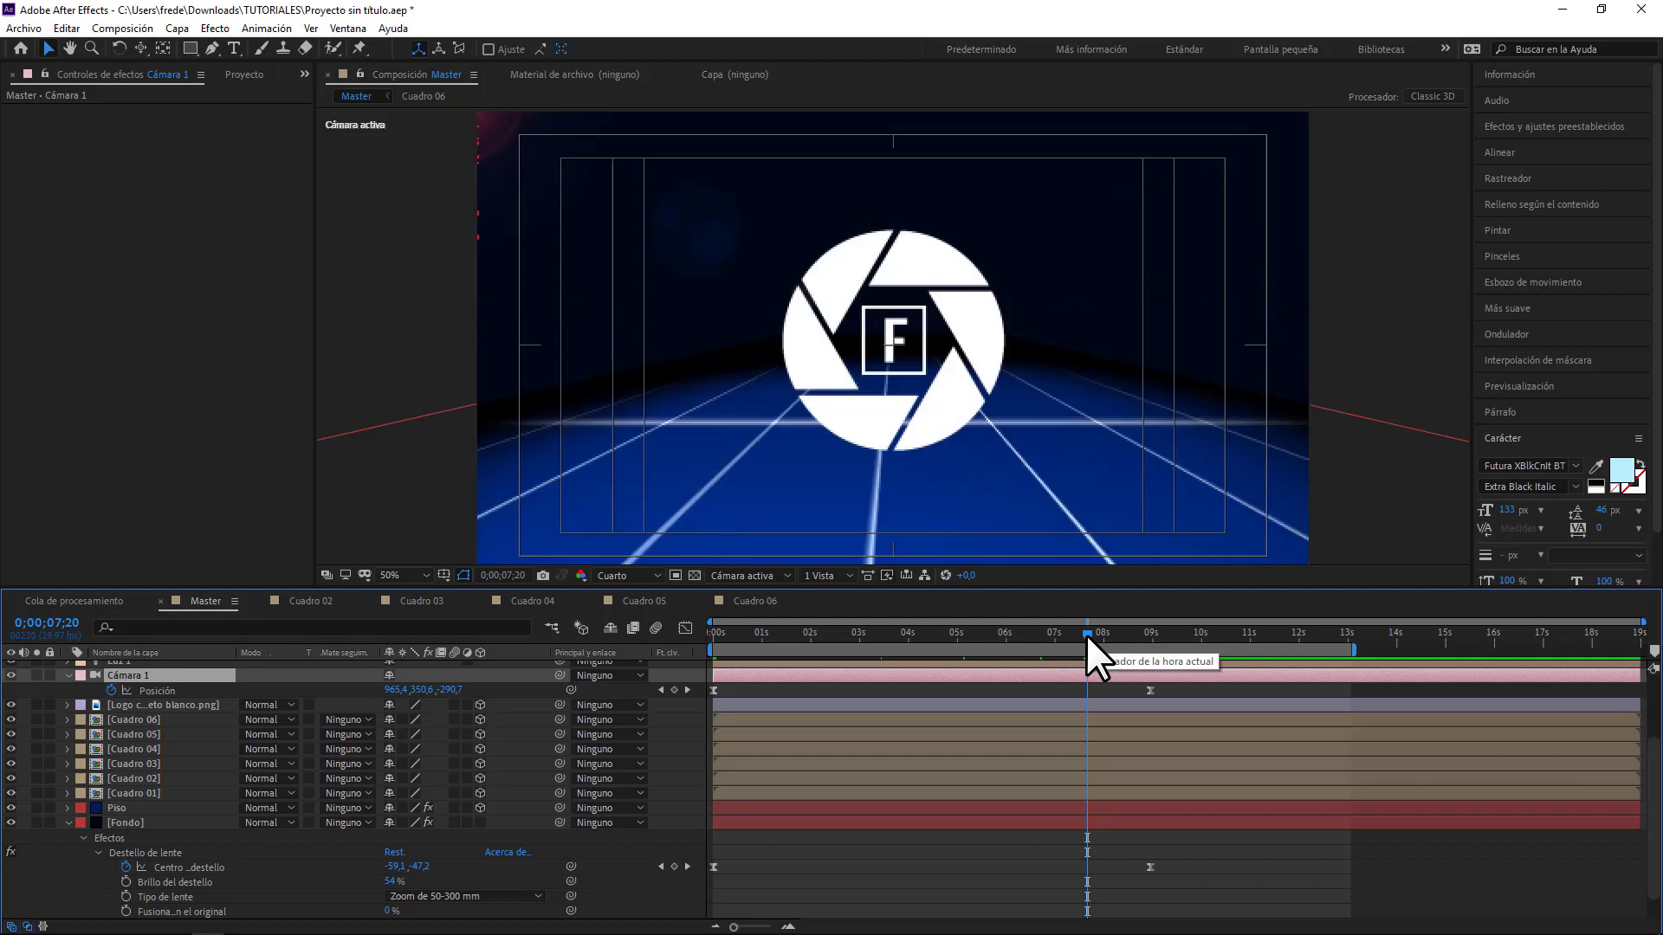
pyautogui.click(1062, 634)
pyautogui.click(1107, 634)
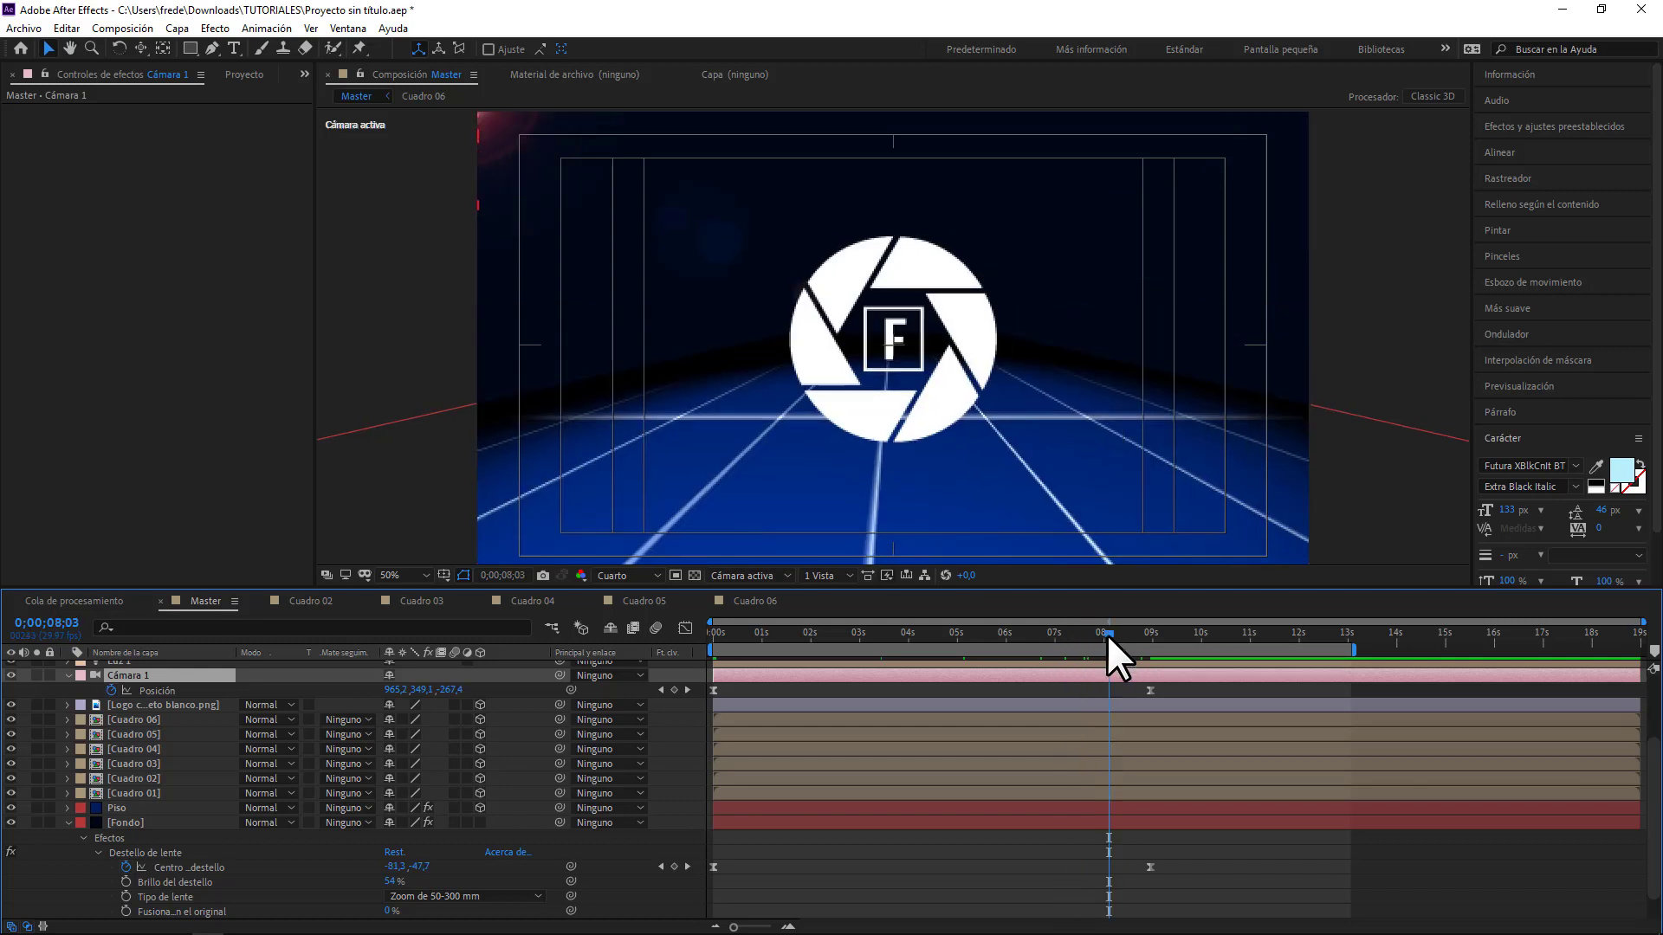
pyautogui.click(1127, 639)
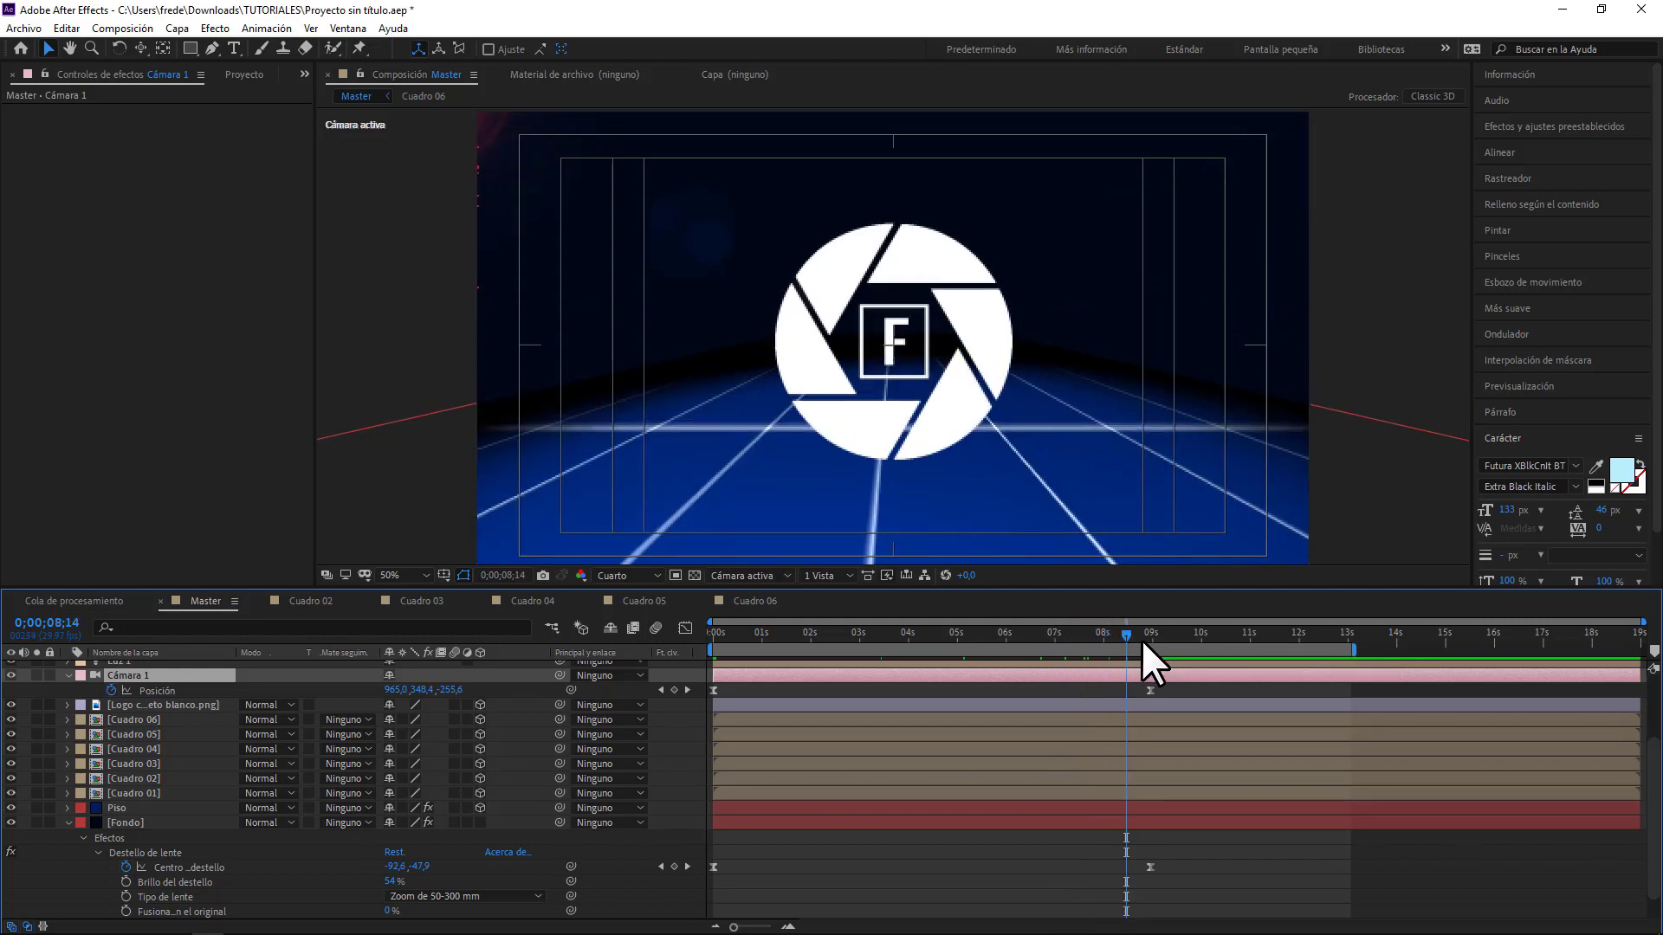
pyautogui.click(1141, 640)
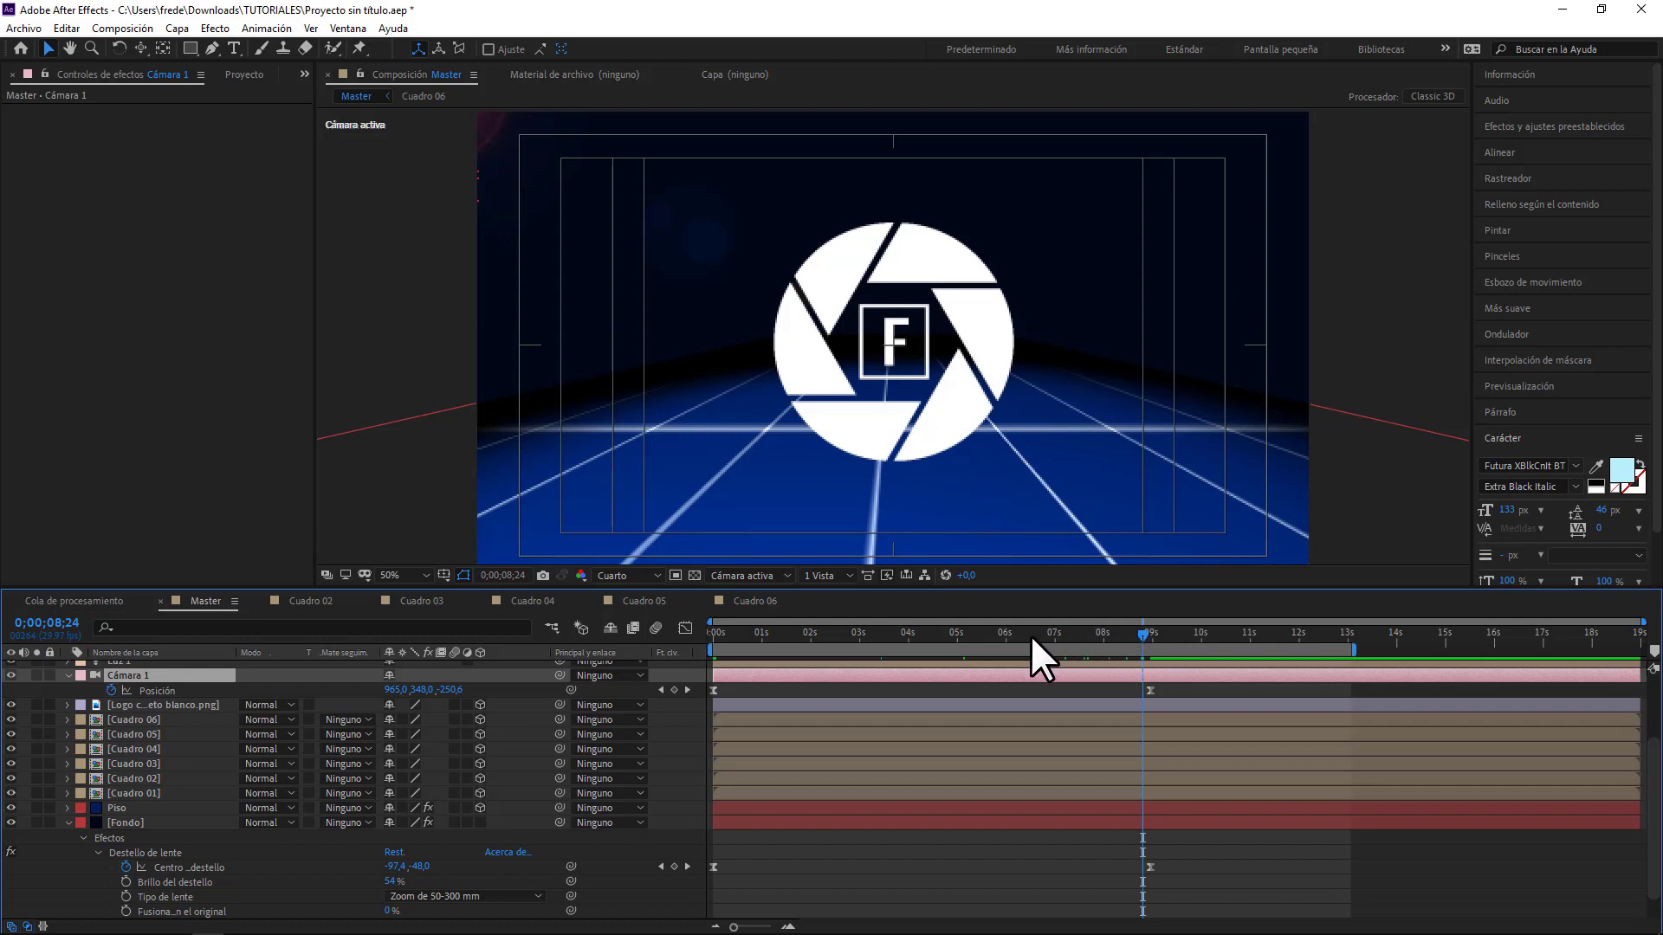
pyautogui.click(969, 639)
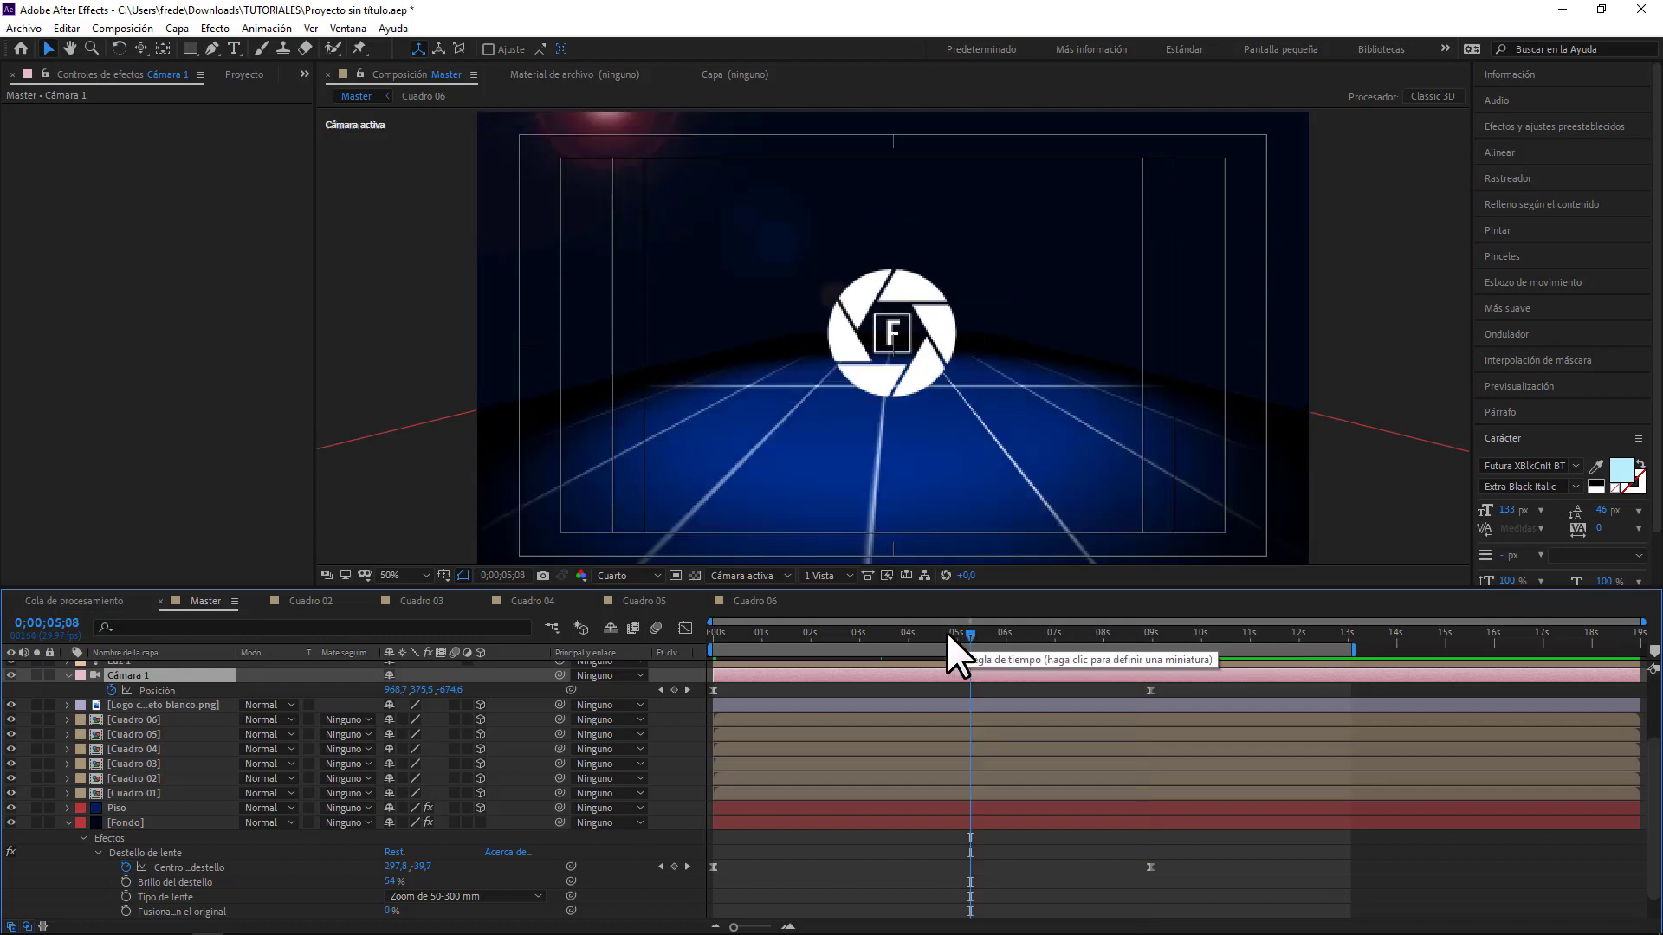
pyautogui.moveTo(948, 632); pyautogui.dragTo(890, 635)
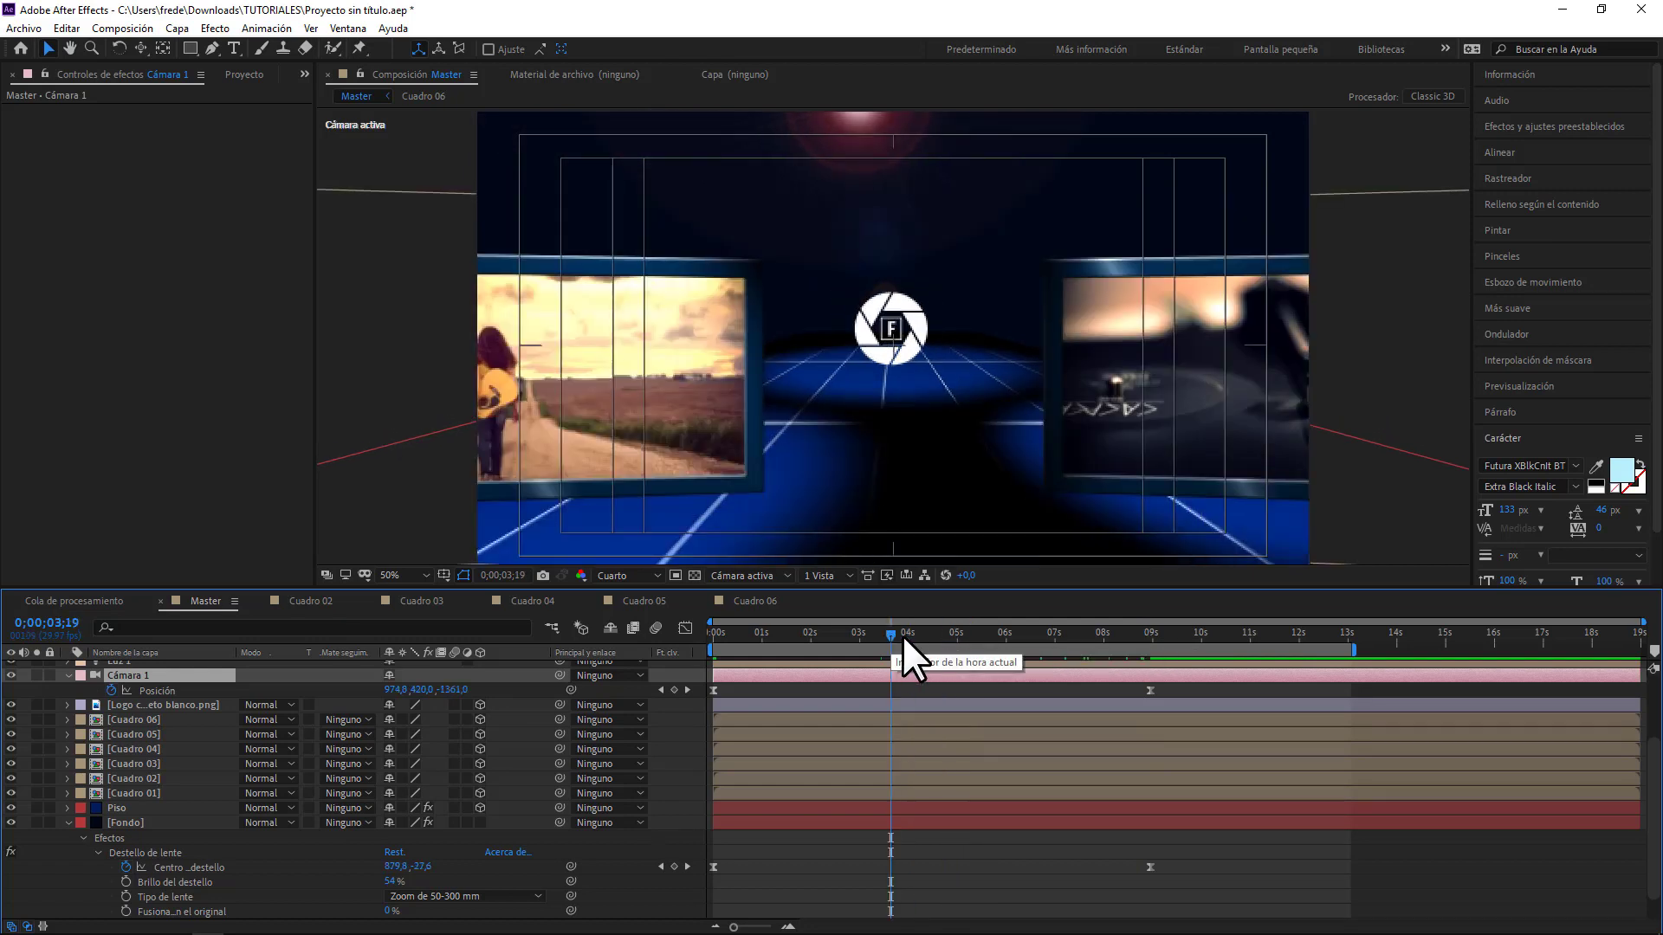
pyautogui.click(910, 634)
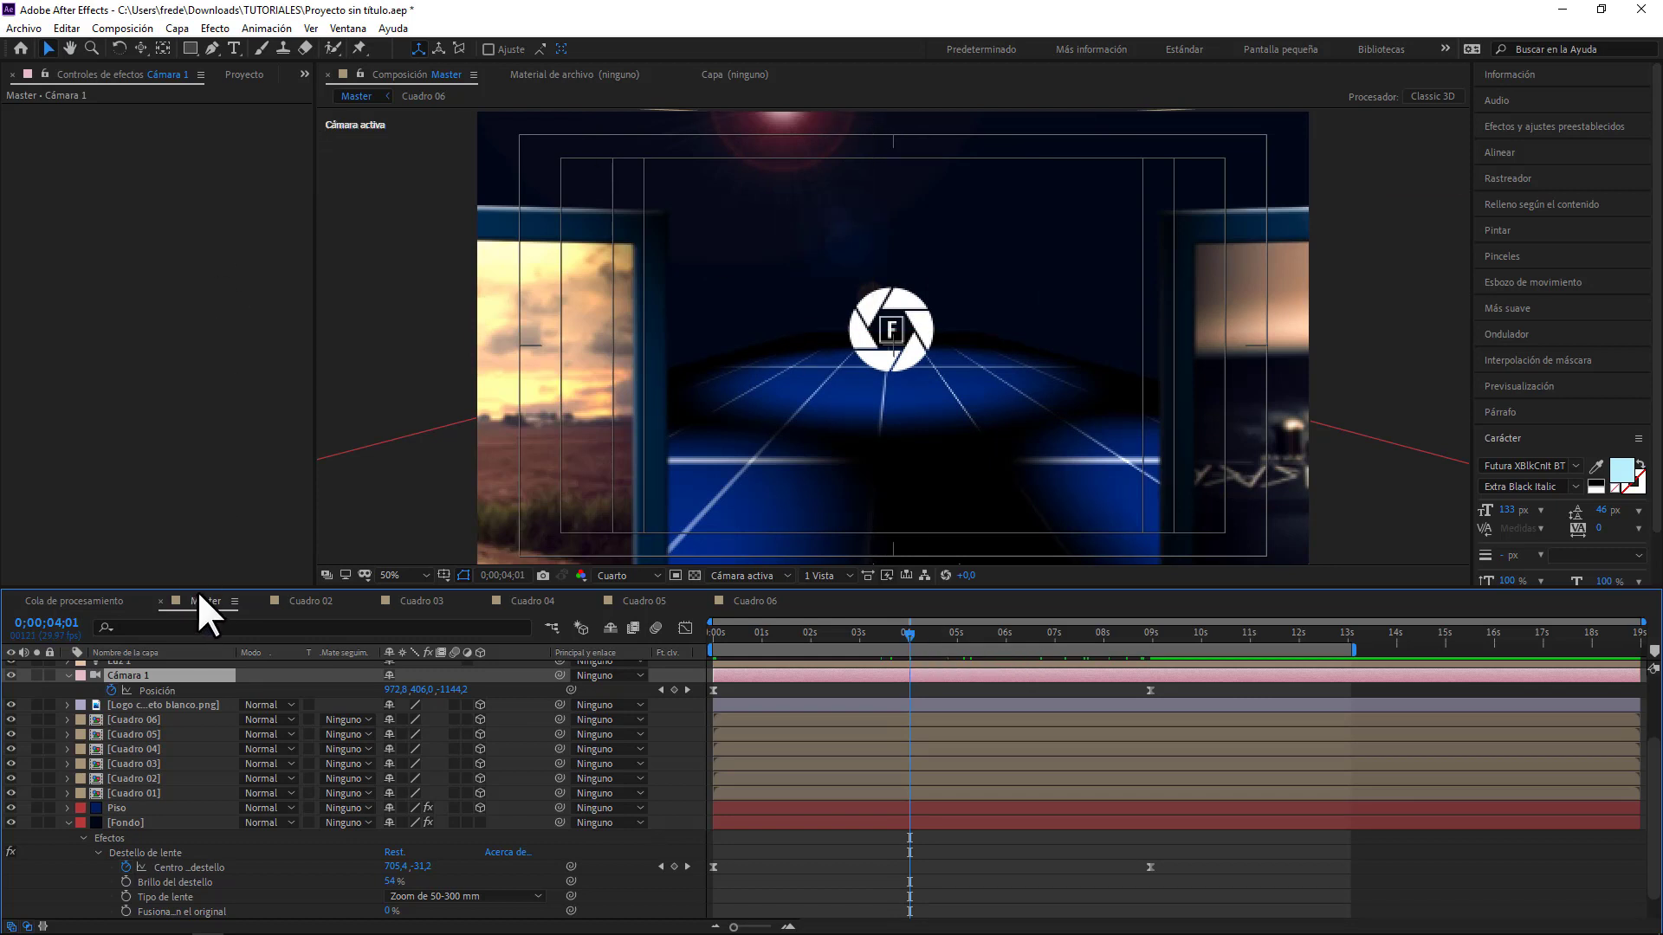
# - Collapse Fondo's properties, turn on Profundidad de campo in Cámara 1's camera options, and select its Abertura property
pyautogui.click(68, 823)
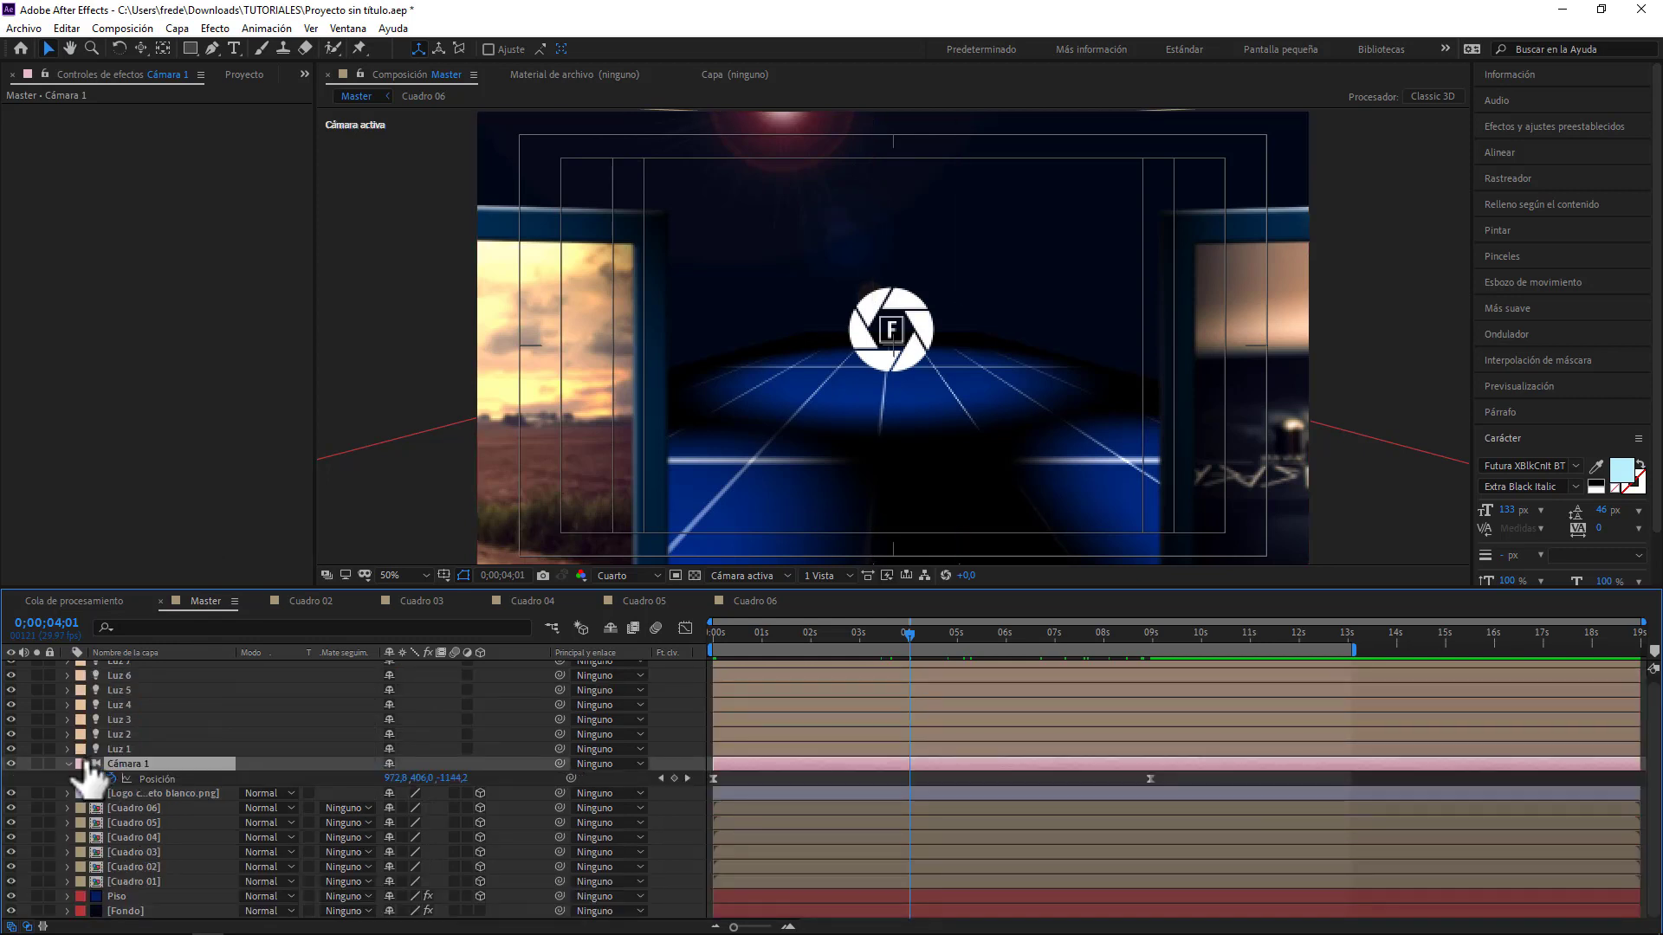
pyautogui.click(69, 763)
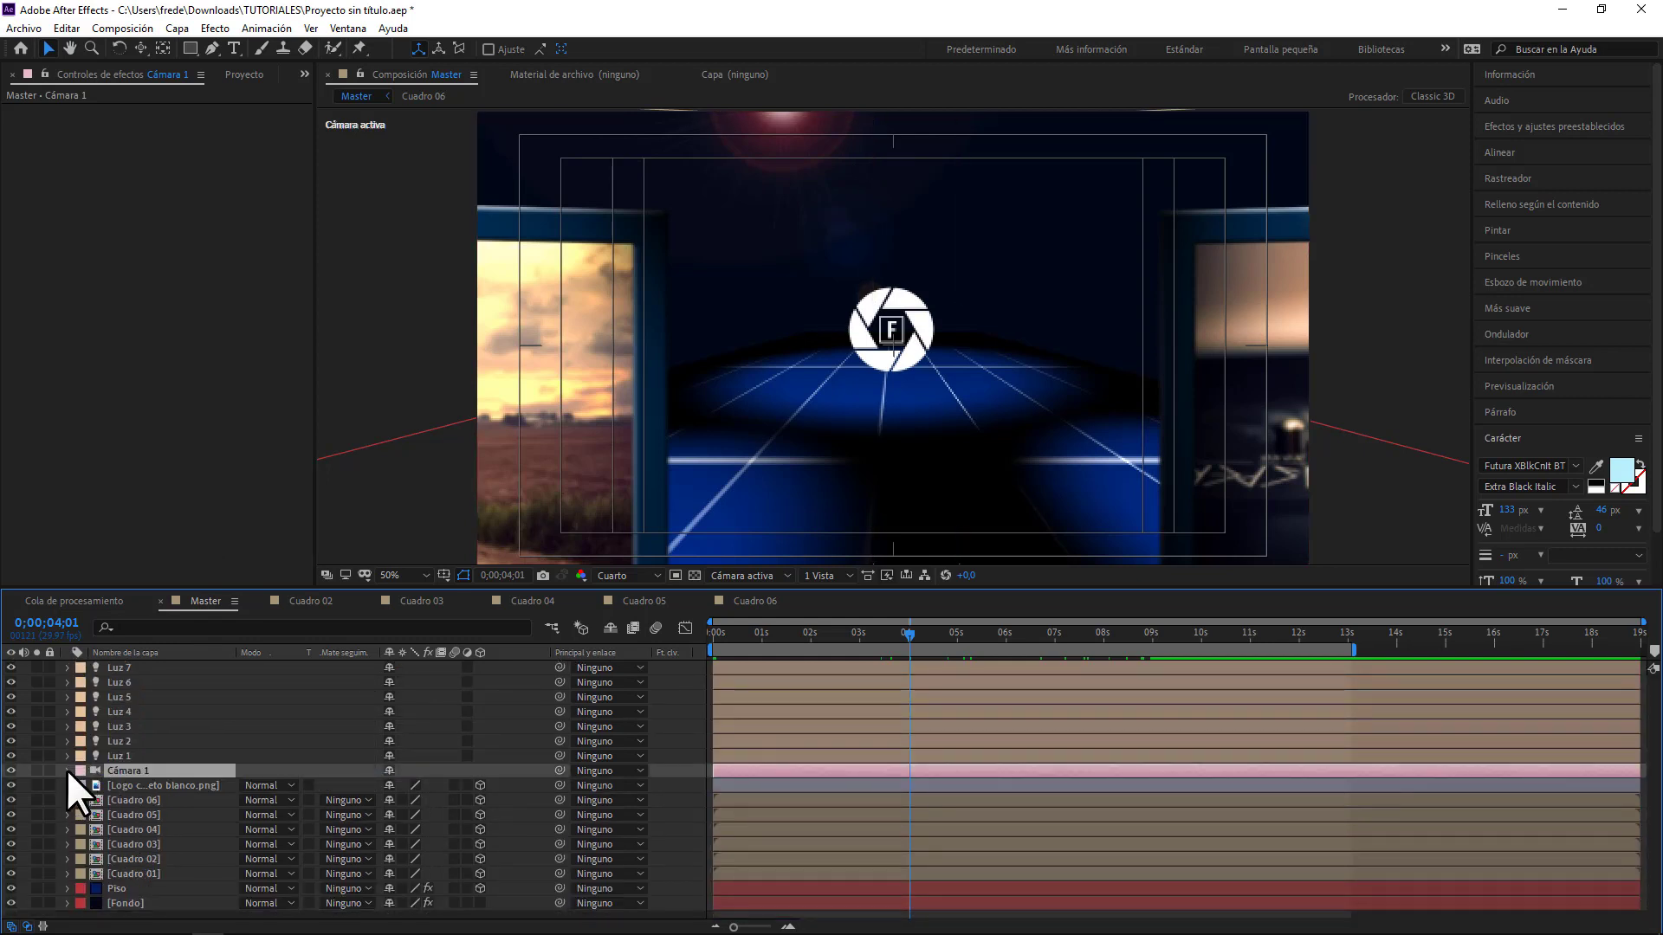
pyautogui.click(68, 771)
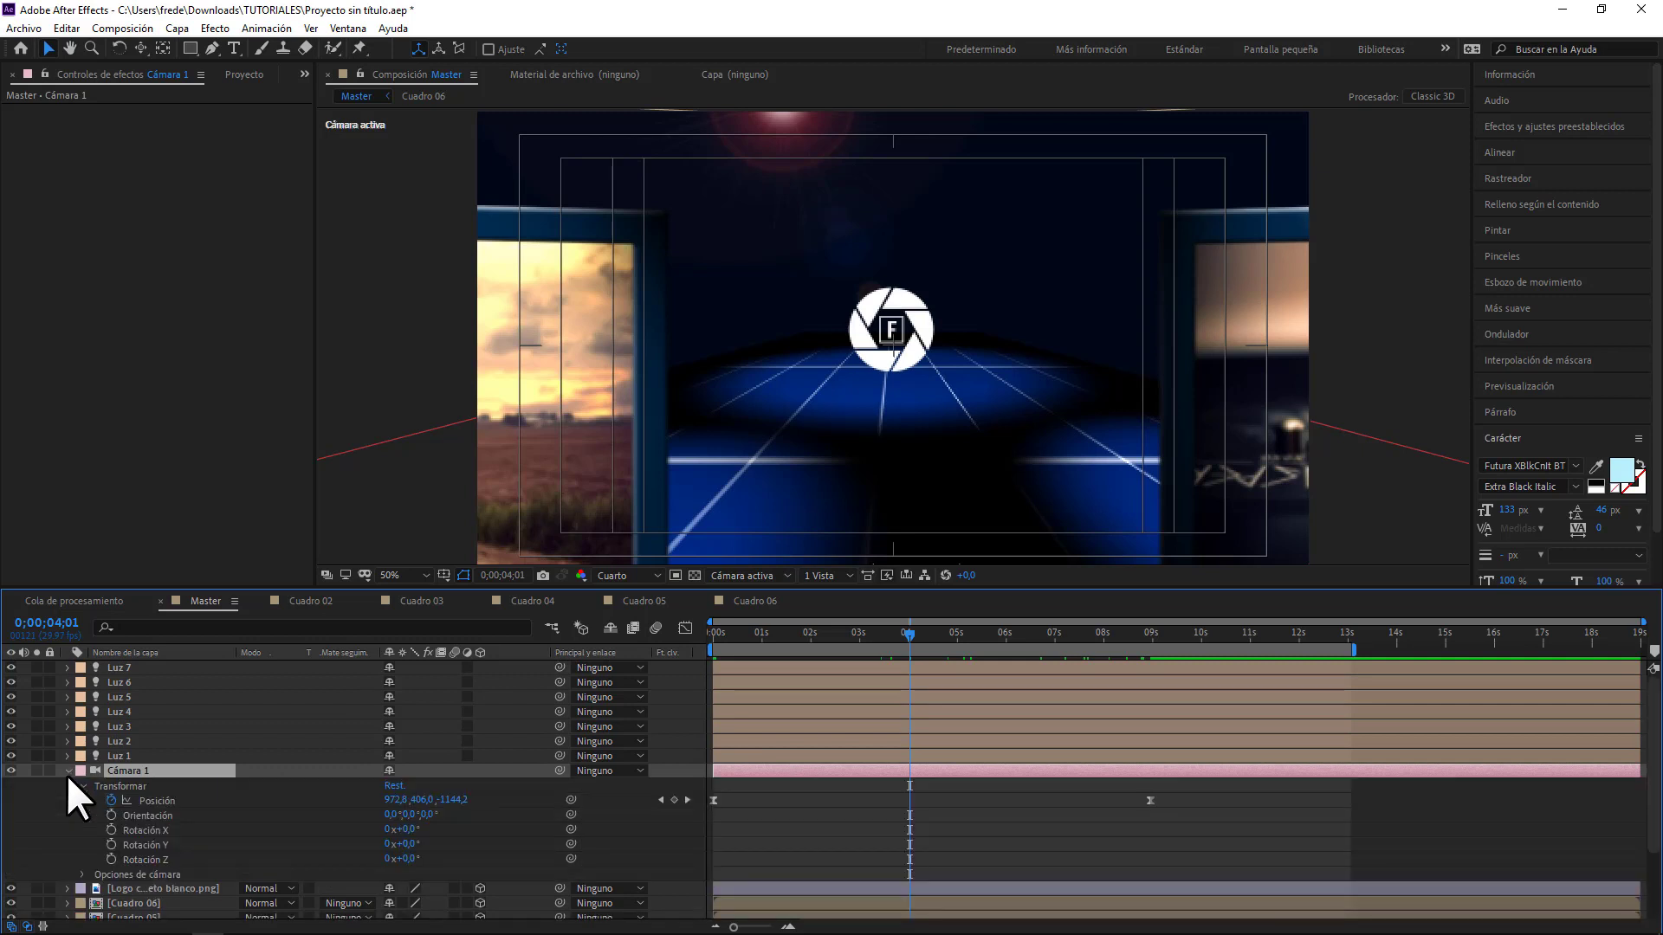
pyautogui.click(82, 875)
pyautogui.scroll(-5, 64, 851)
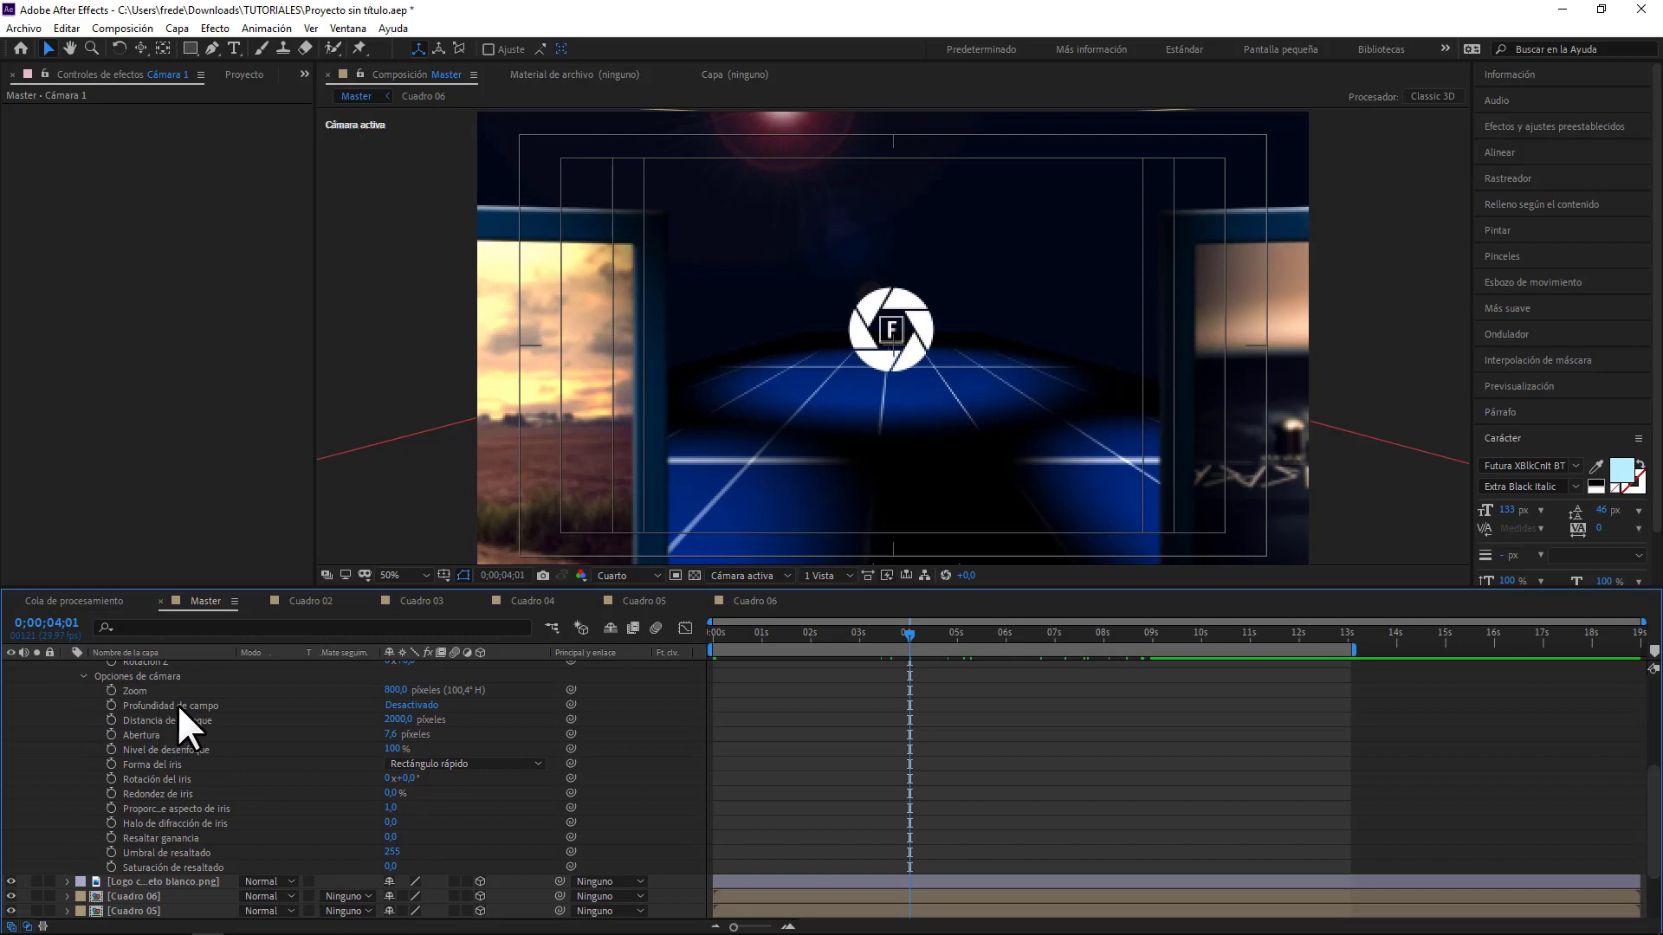
pyautogui.click(407, 705)
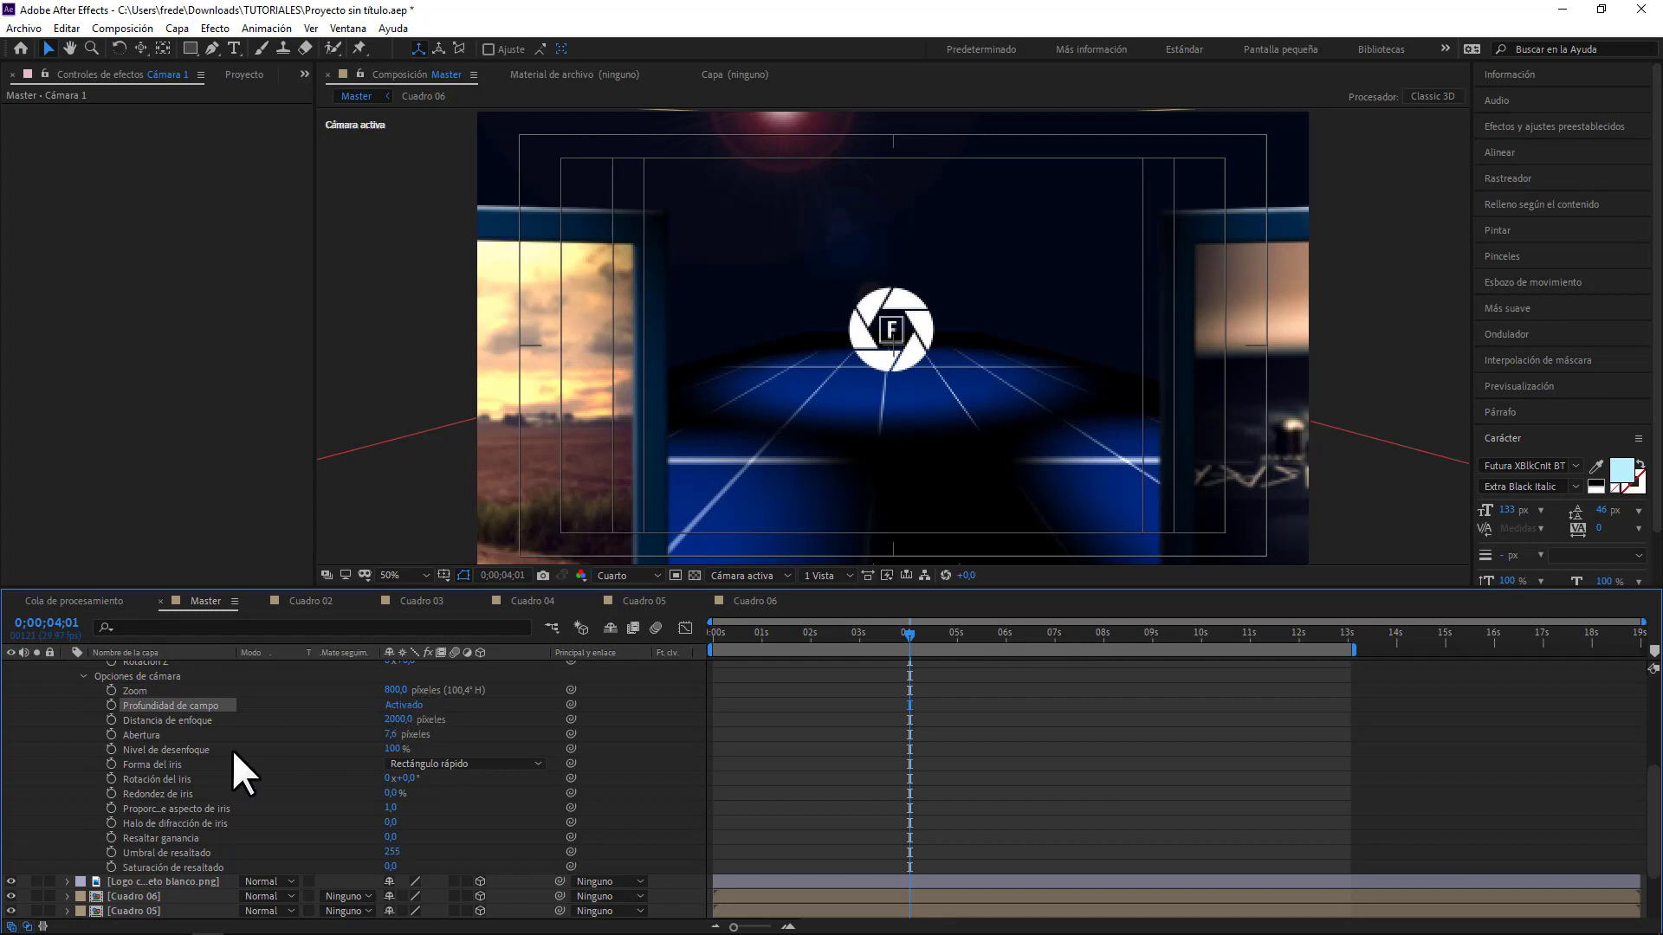
pyautogui.click(157, 720)
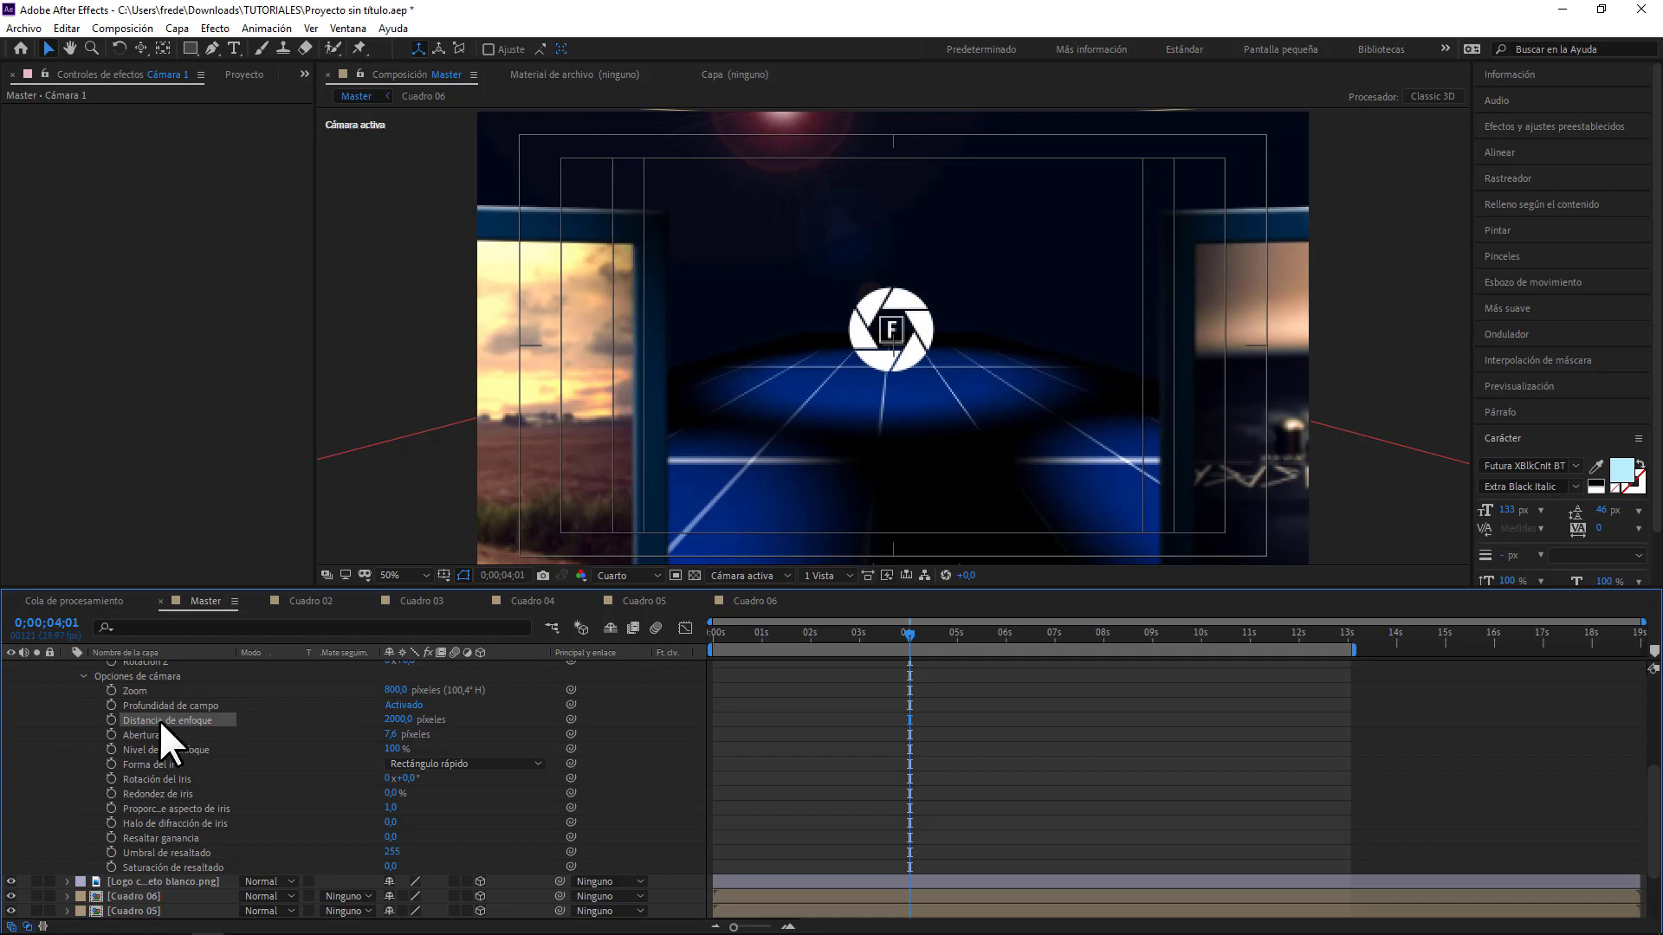
pyautogui.click(147, 735)
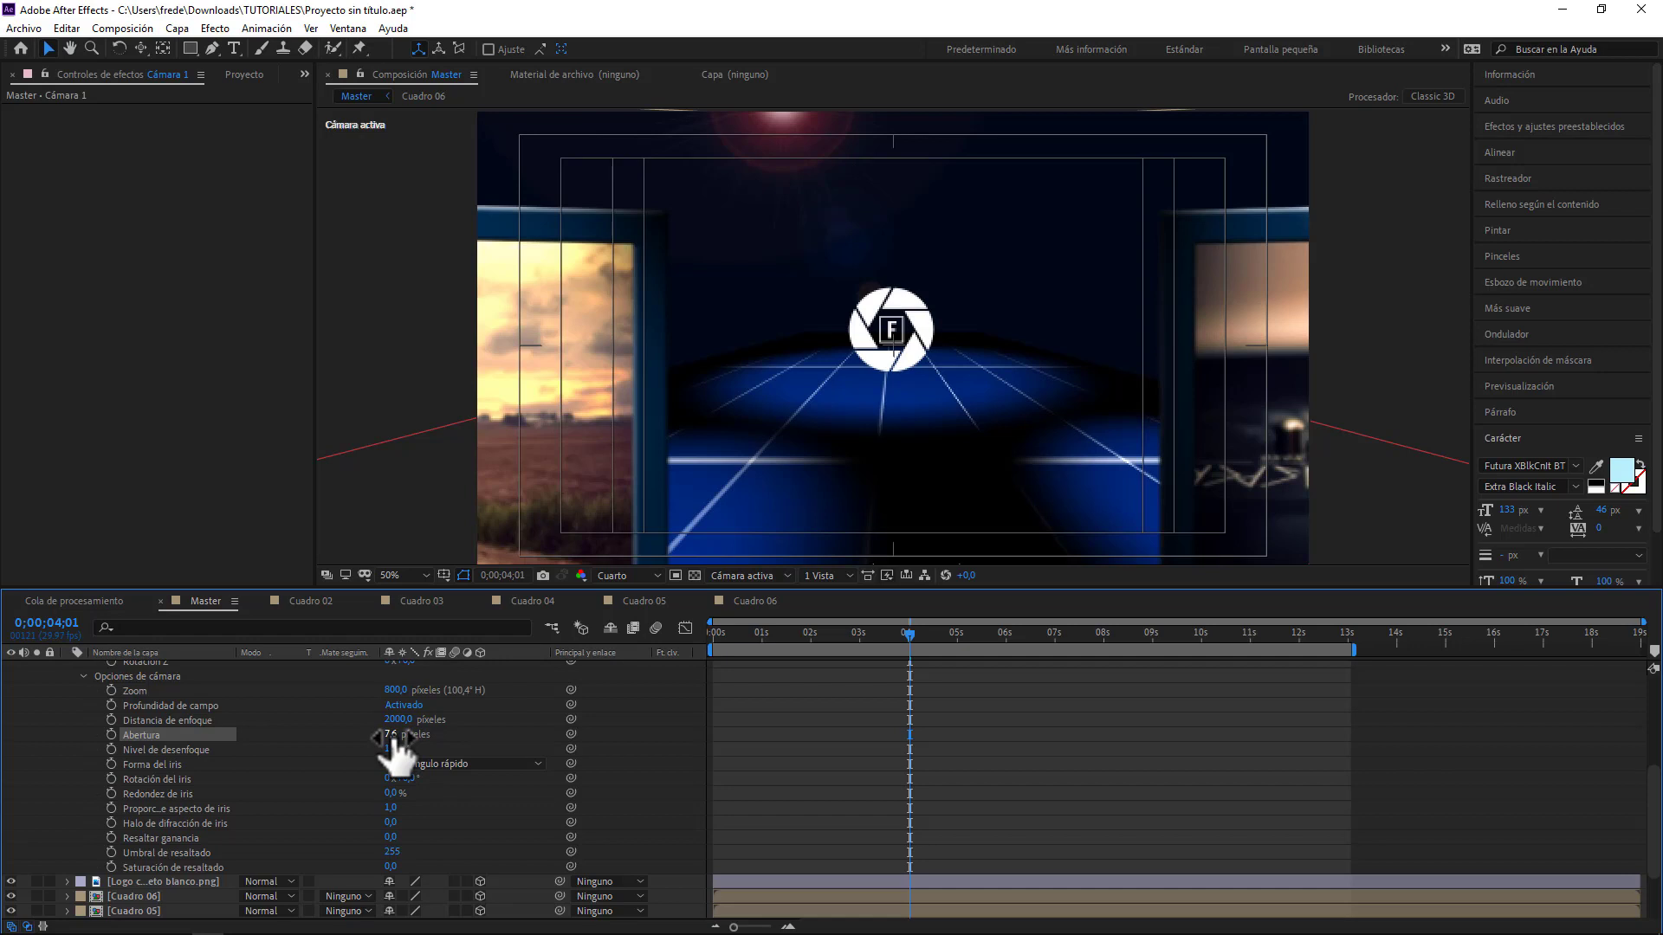
# - Raise Cámara 1's Abertura to about 212,6 píxeles and check the blur through the camera's arrival at the logo
pyautogui.moveTo(394, 741); pyautogui.dragTo(503, 742)
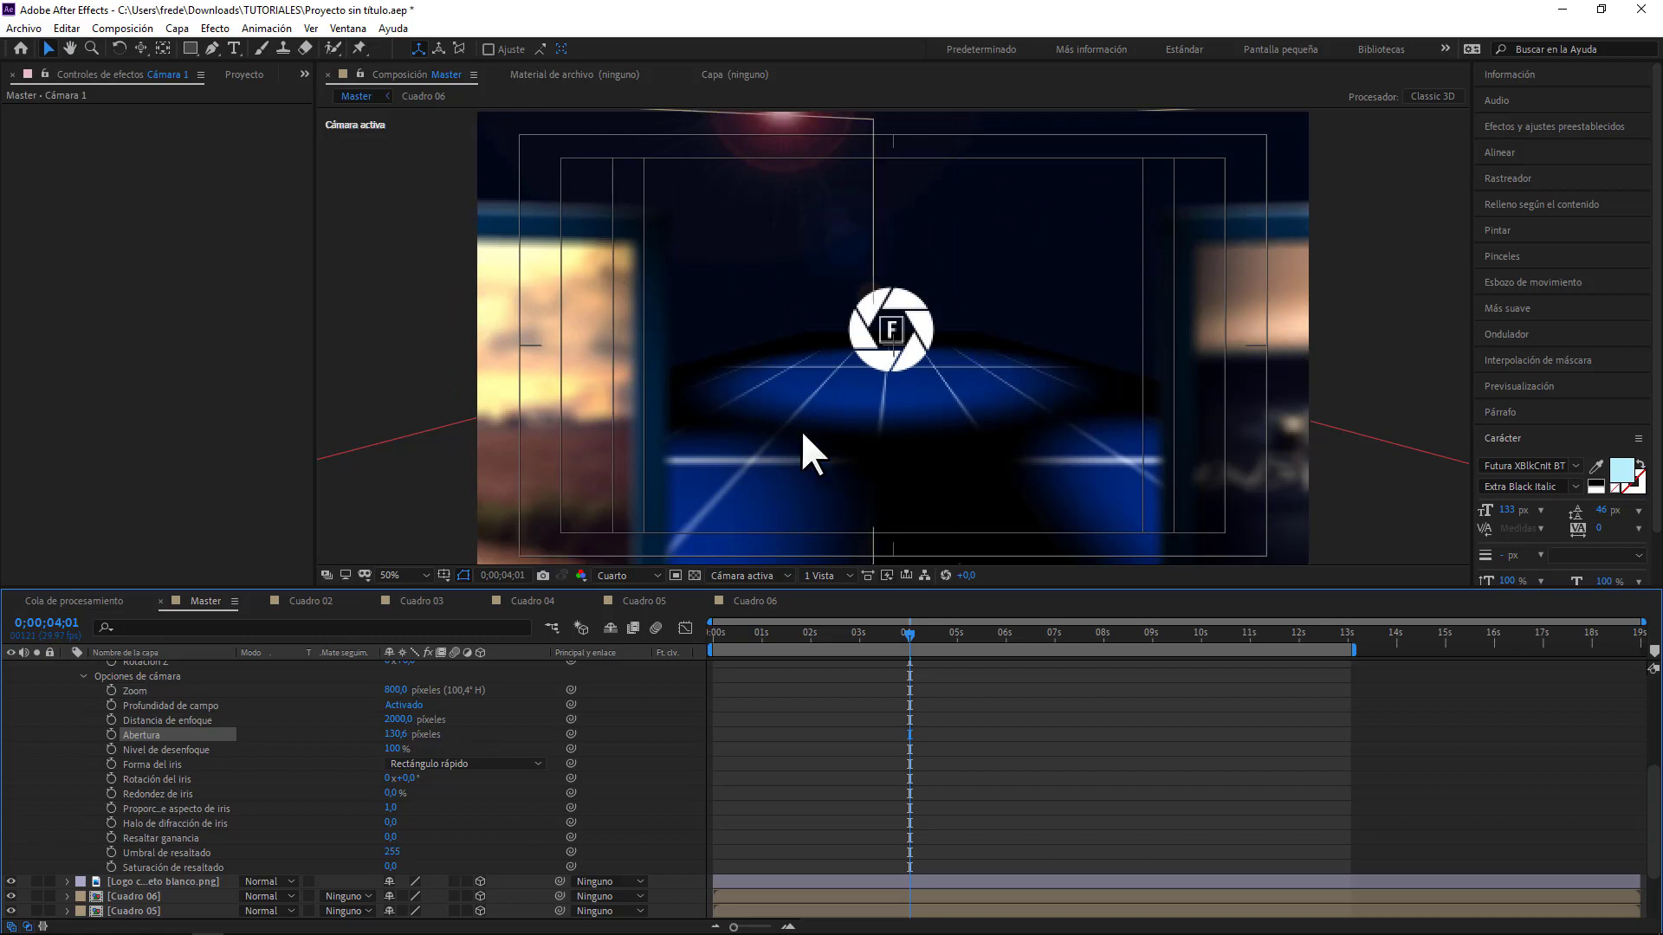
pyautogui.moveTo(396, 734); pyautogui.dragTo(462, 730)
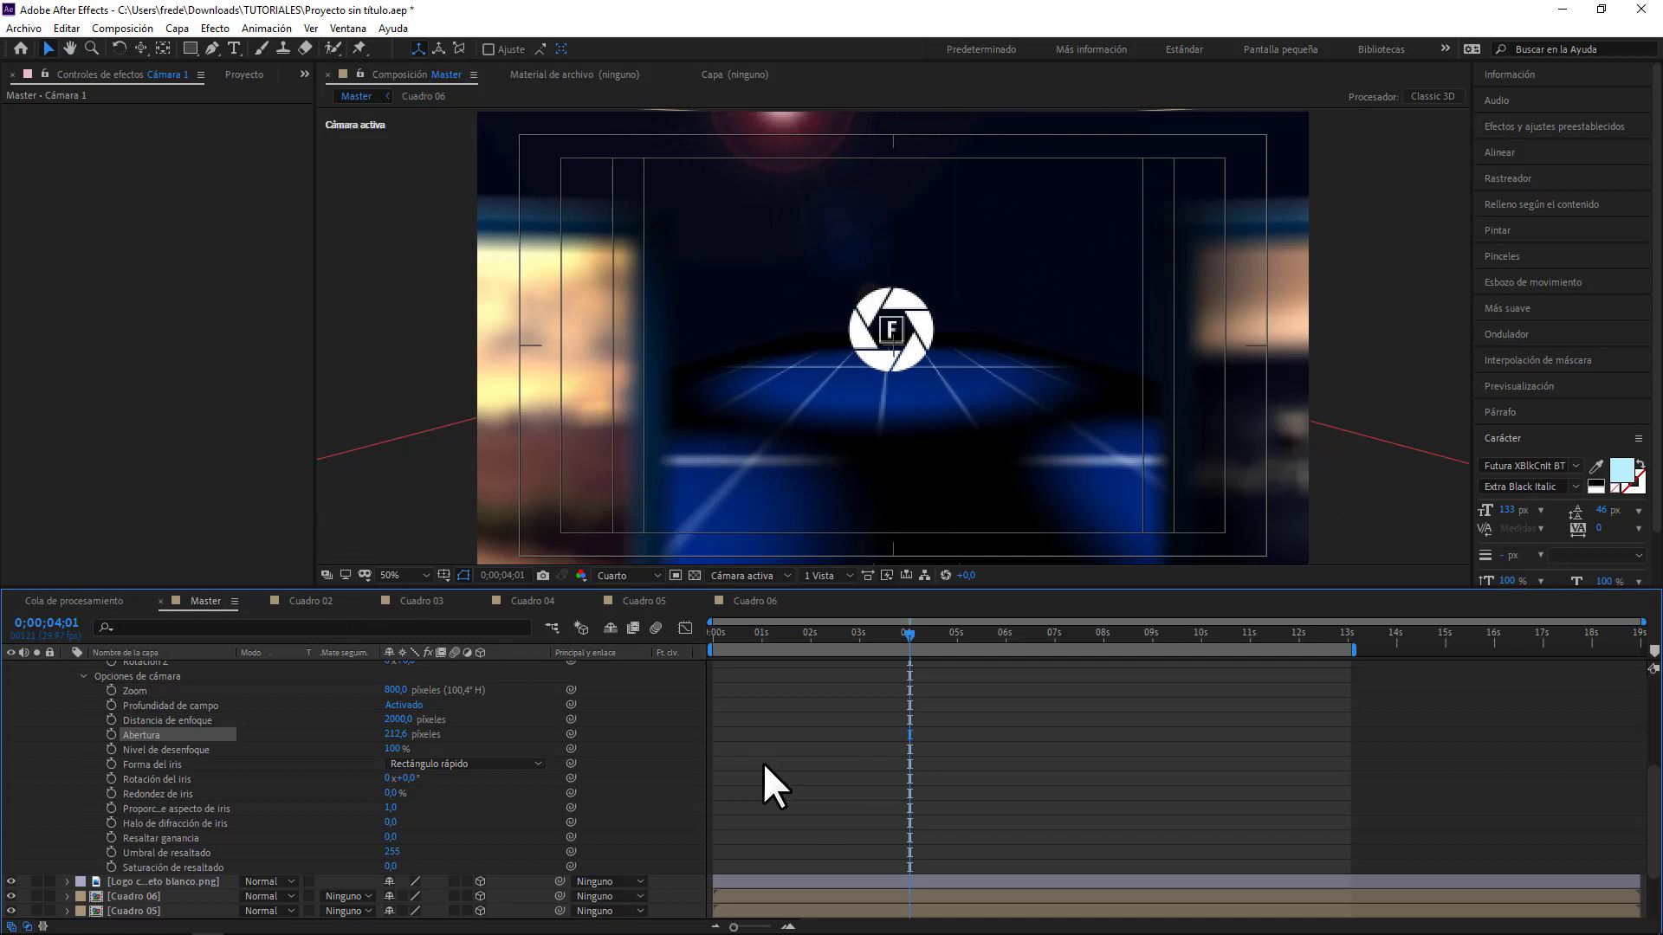
pyautogui.moveTo(969, 630); pyautogui.dragTo(1008, 631)
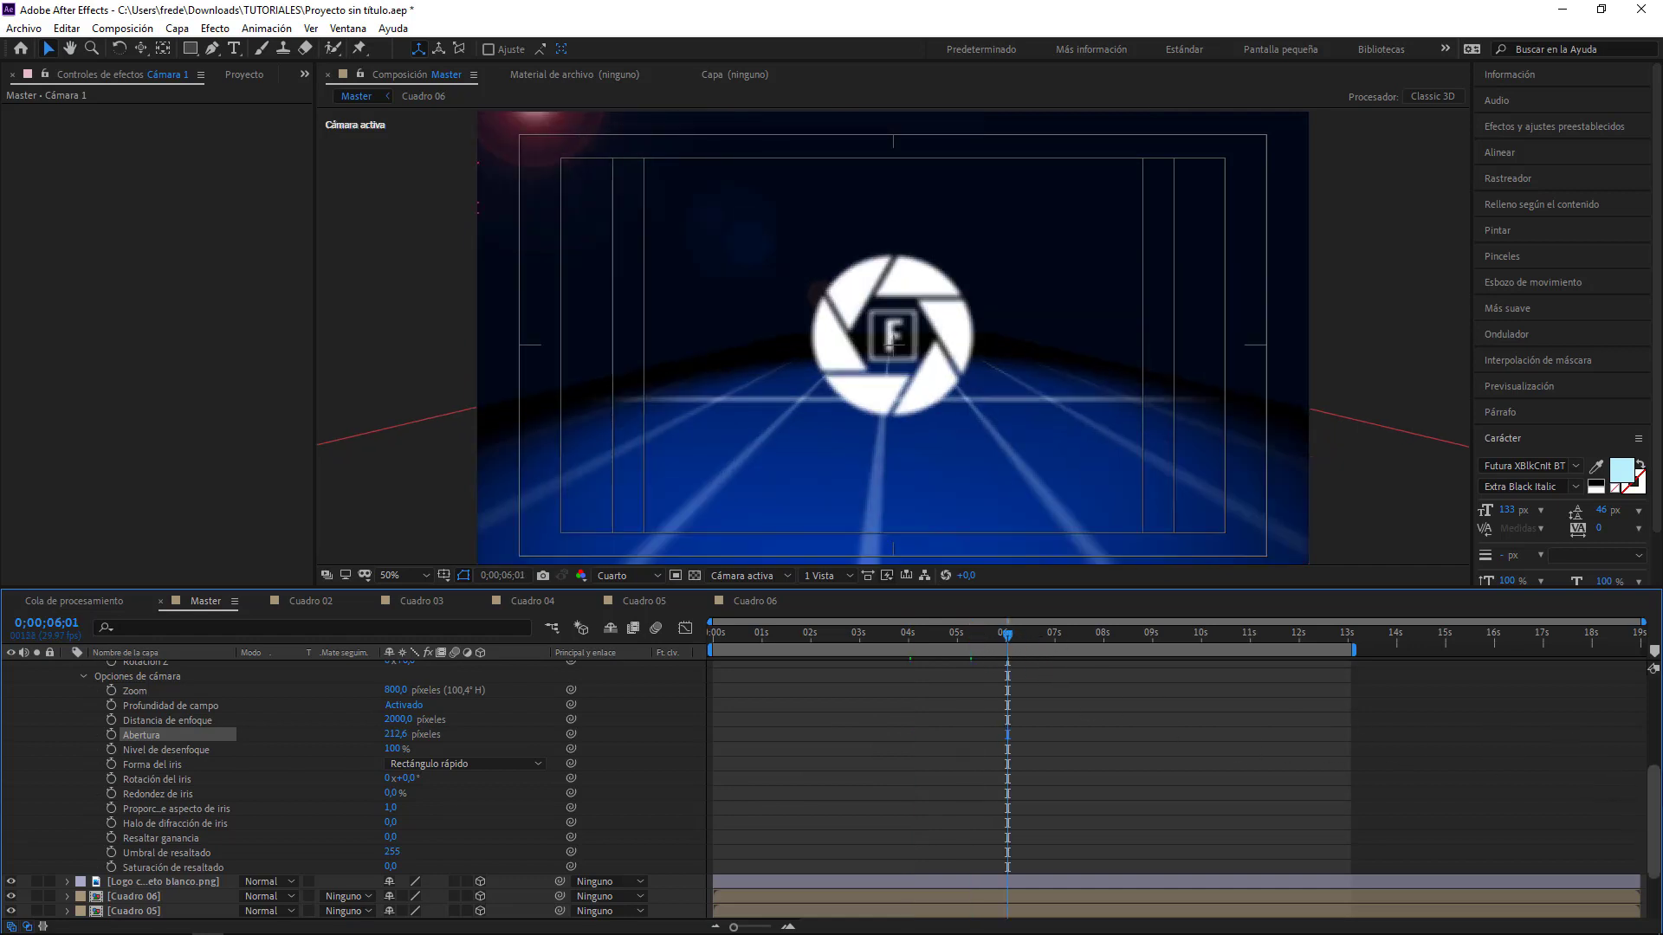
pyautogui.scroll(5, 1635, 801)
pyautogui.moveTo(1098, 633); pyautogui.dragTo(1145, 631)
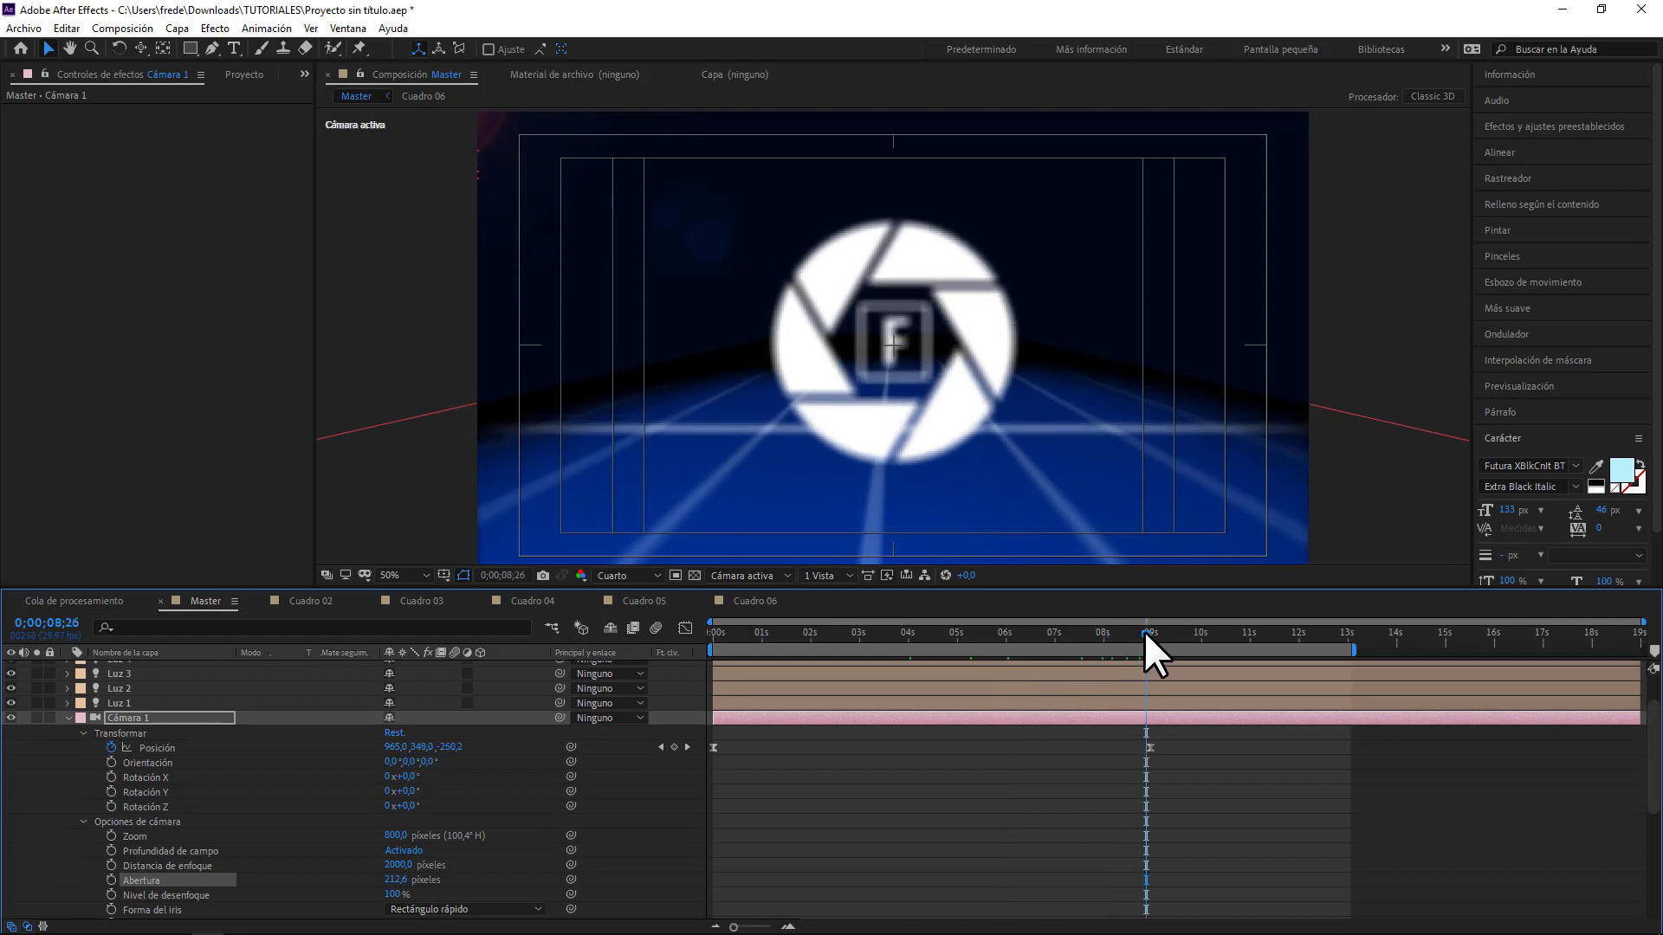
# - At about 0;00;03;12, reduce Cámara 1's Distancia de enfoque to about 1013 píxeles to sharpen the nearby picture frames
pyautogui.click(718, 632)
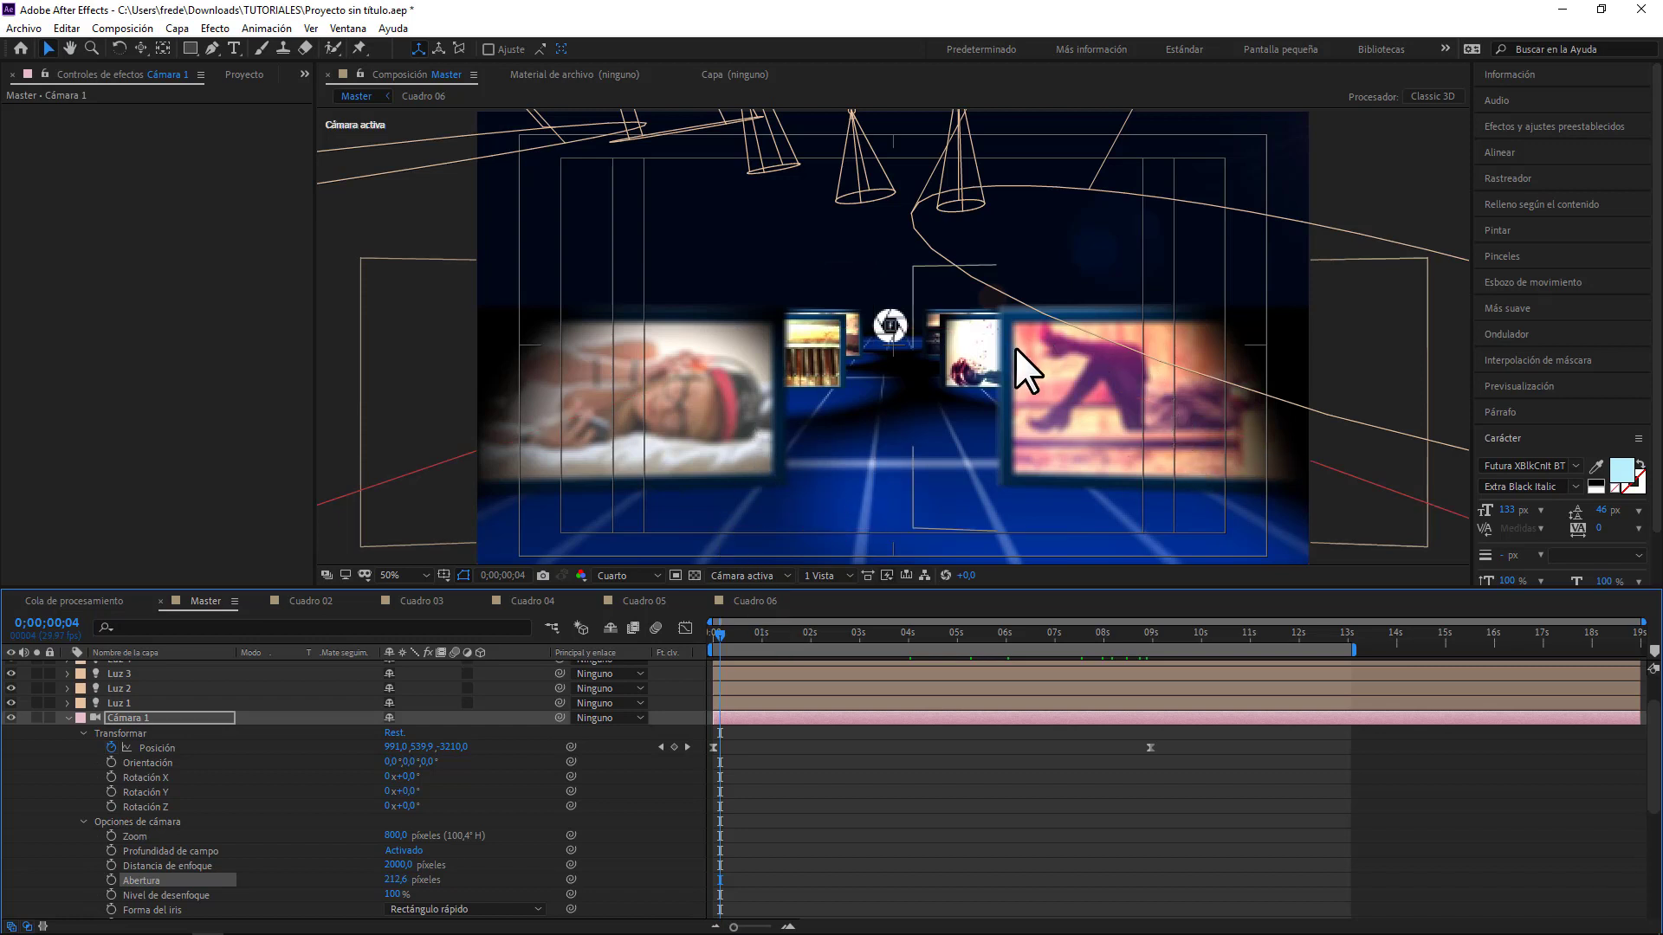
pyautogui.click(766, 632)
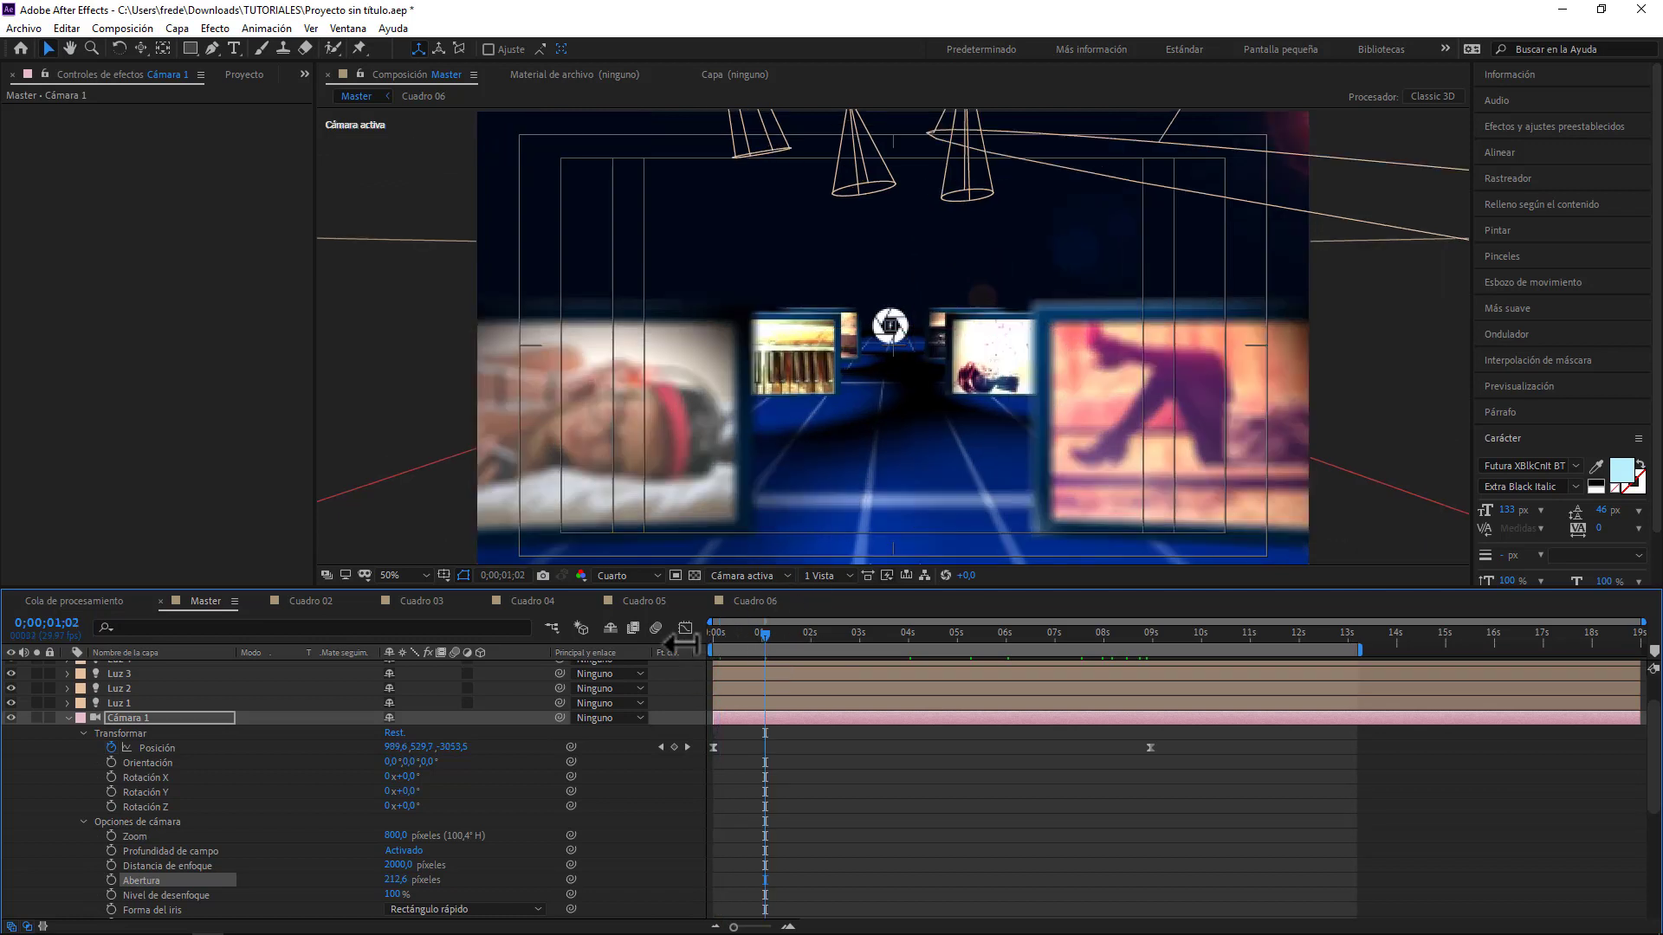
pyautogui.click(879, 633)
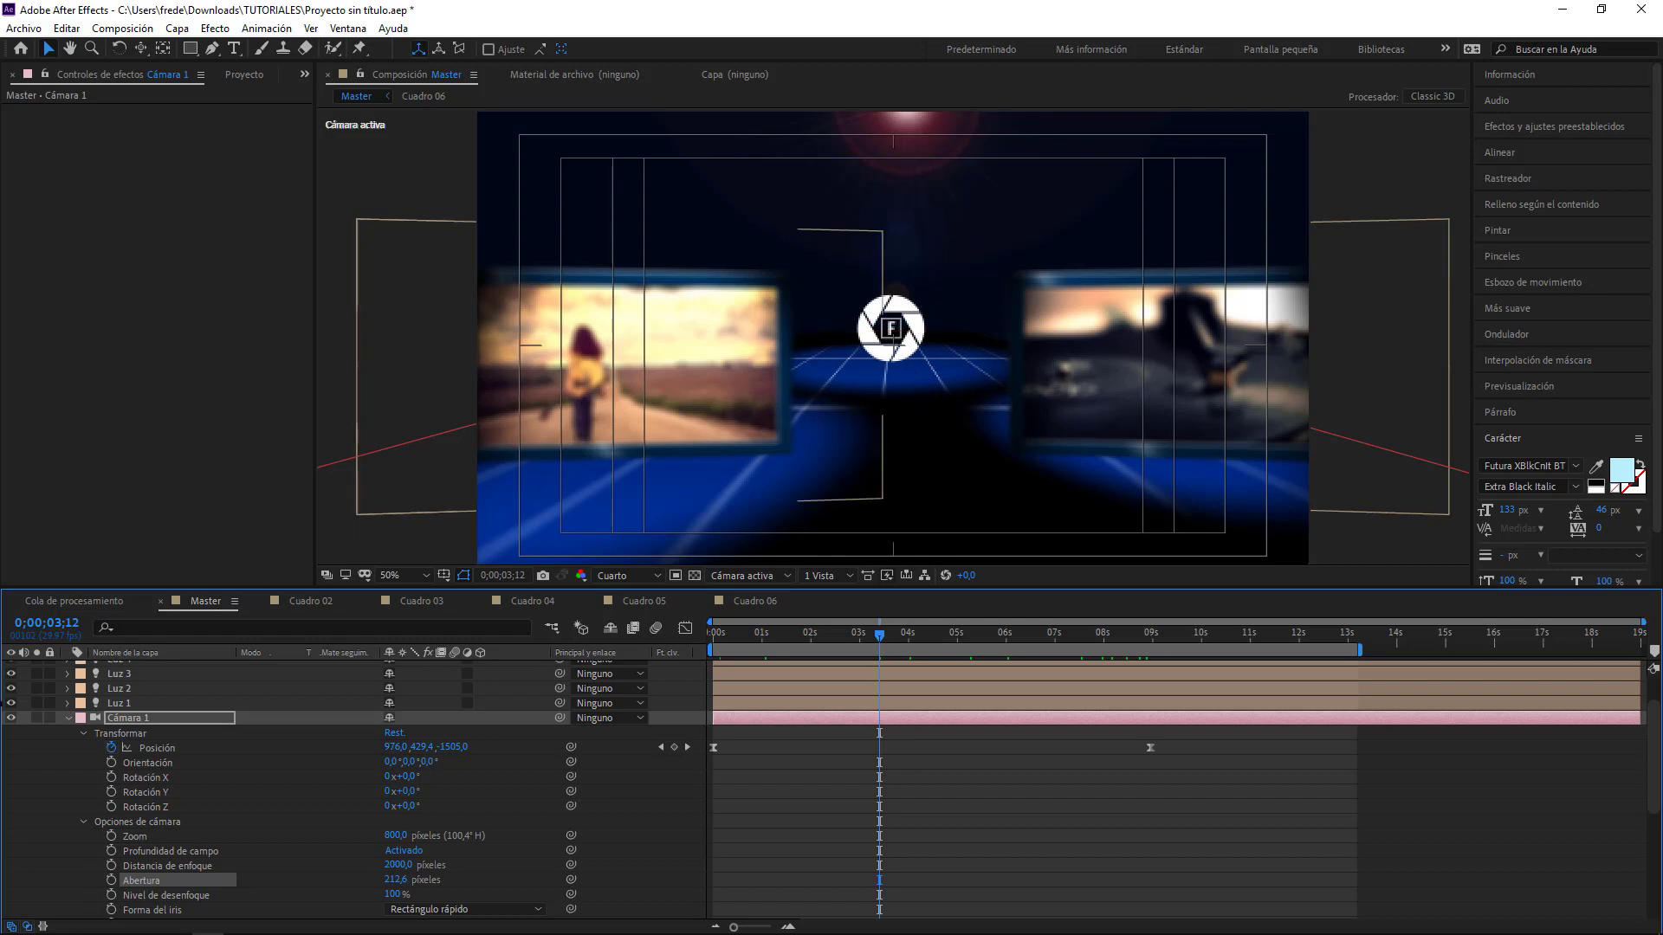
pyautogui.scroll(3, 102, 783)
pyautogui.scroll(-5, 83, 797)
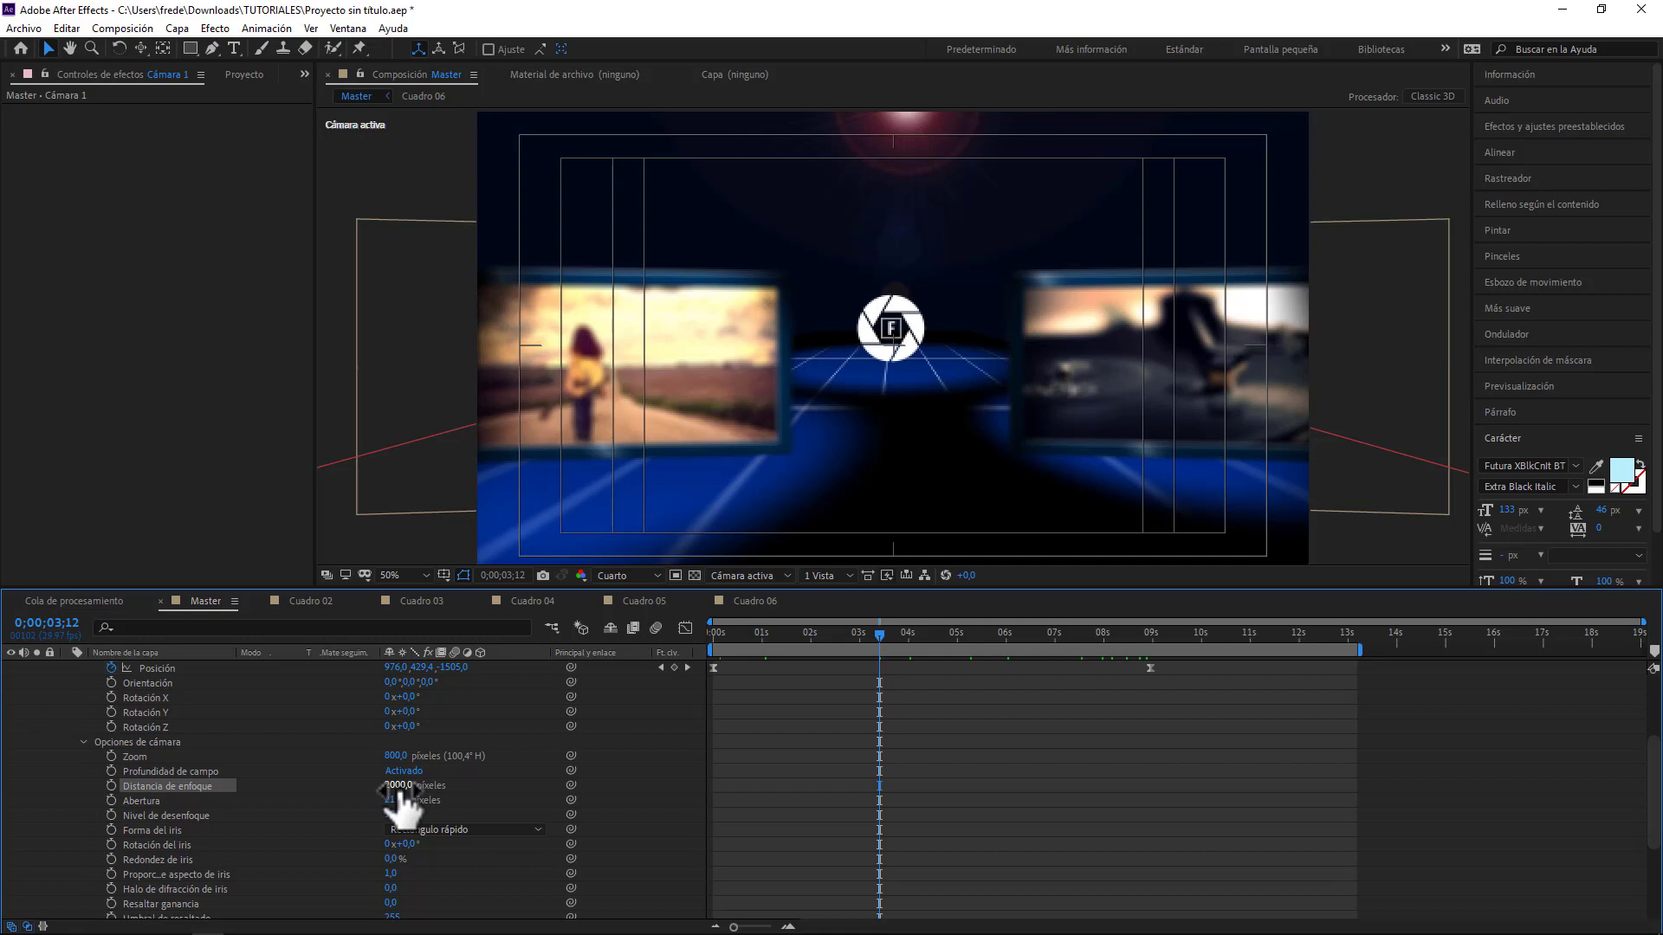
pyautogui.moveTo(399, 790); pyautogui.dragTo(26, 830)
pyautogui.moveTo(408, 803); pyautogui.dragTo(8, 849)
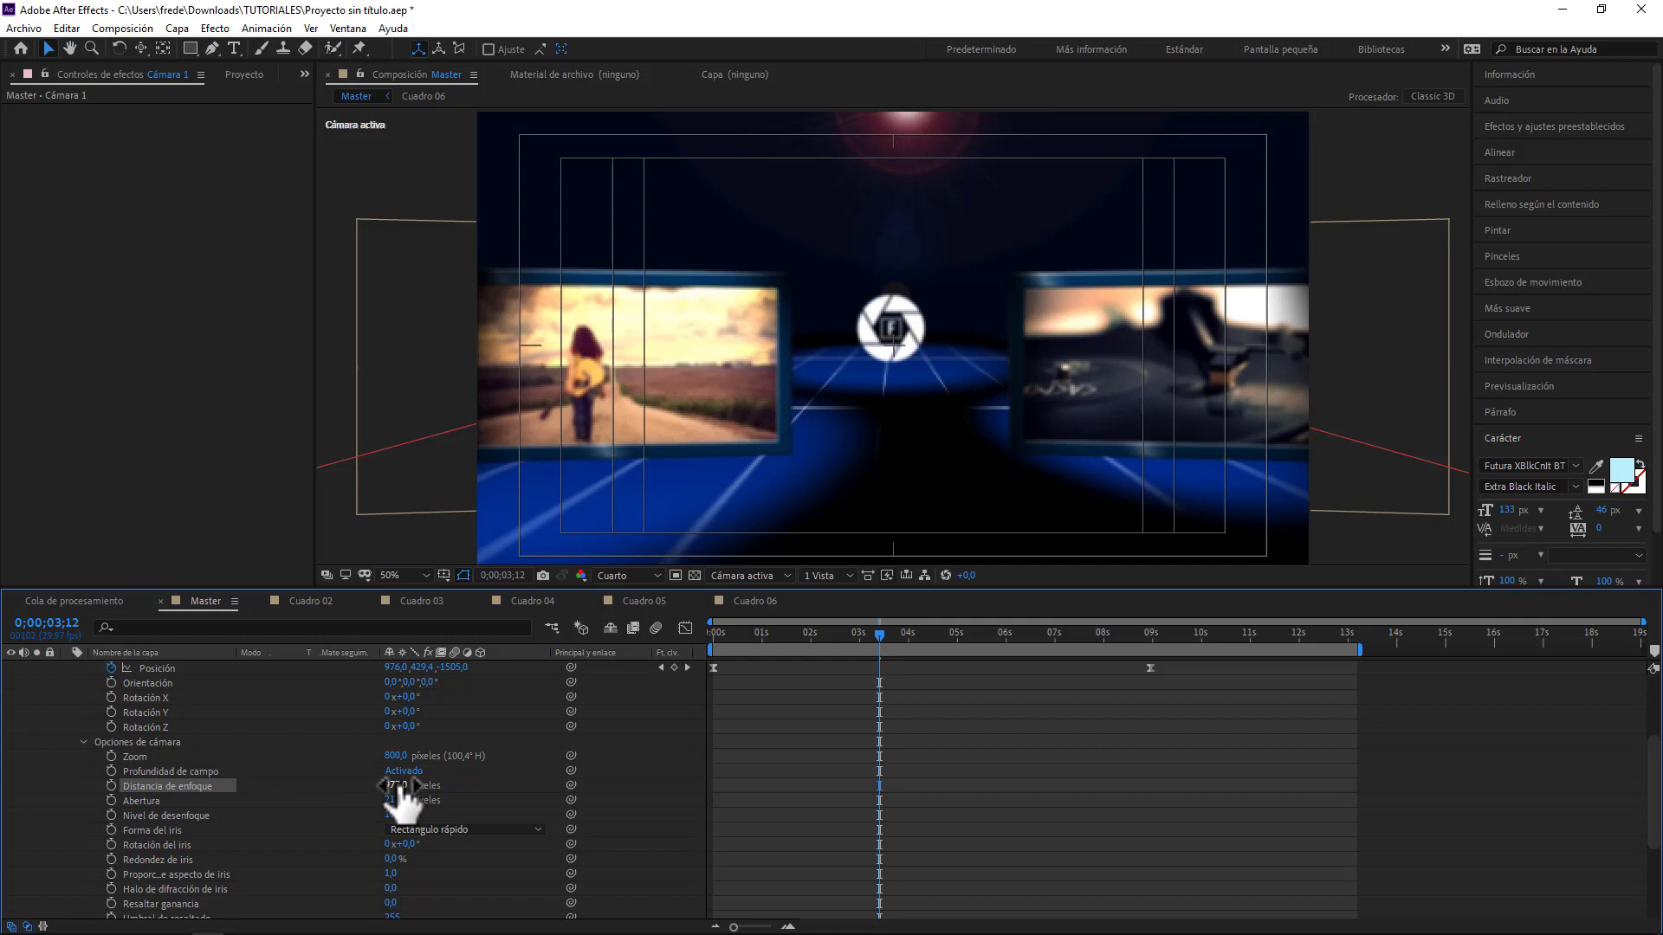
pyautogui.moveTo(400, 787); pyautogui.dragTo(388, 788)
pyautogui.moveTo(400, 788); pyautogui.dragTo(436, 783)
# - Near the camera's final keyframe, set Distancia de enfoque to about 476 píxeles so the logo is in focus
pyautogui.click(926, 632)
pyautogui.click(1080, 633)
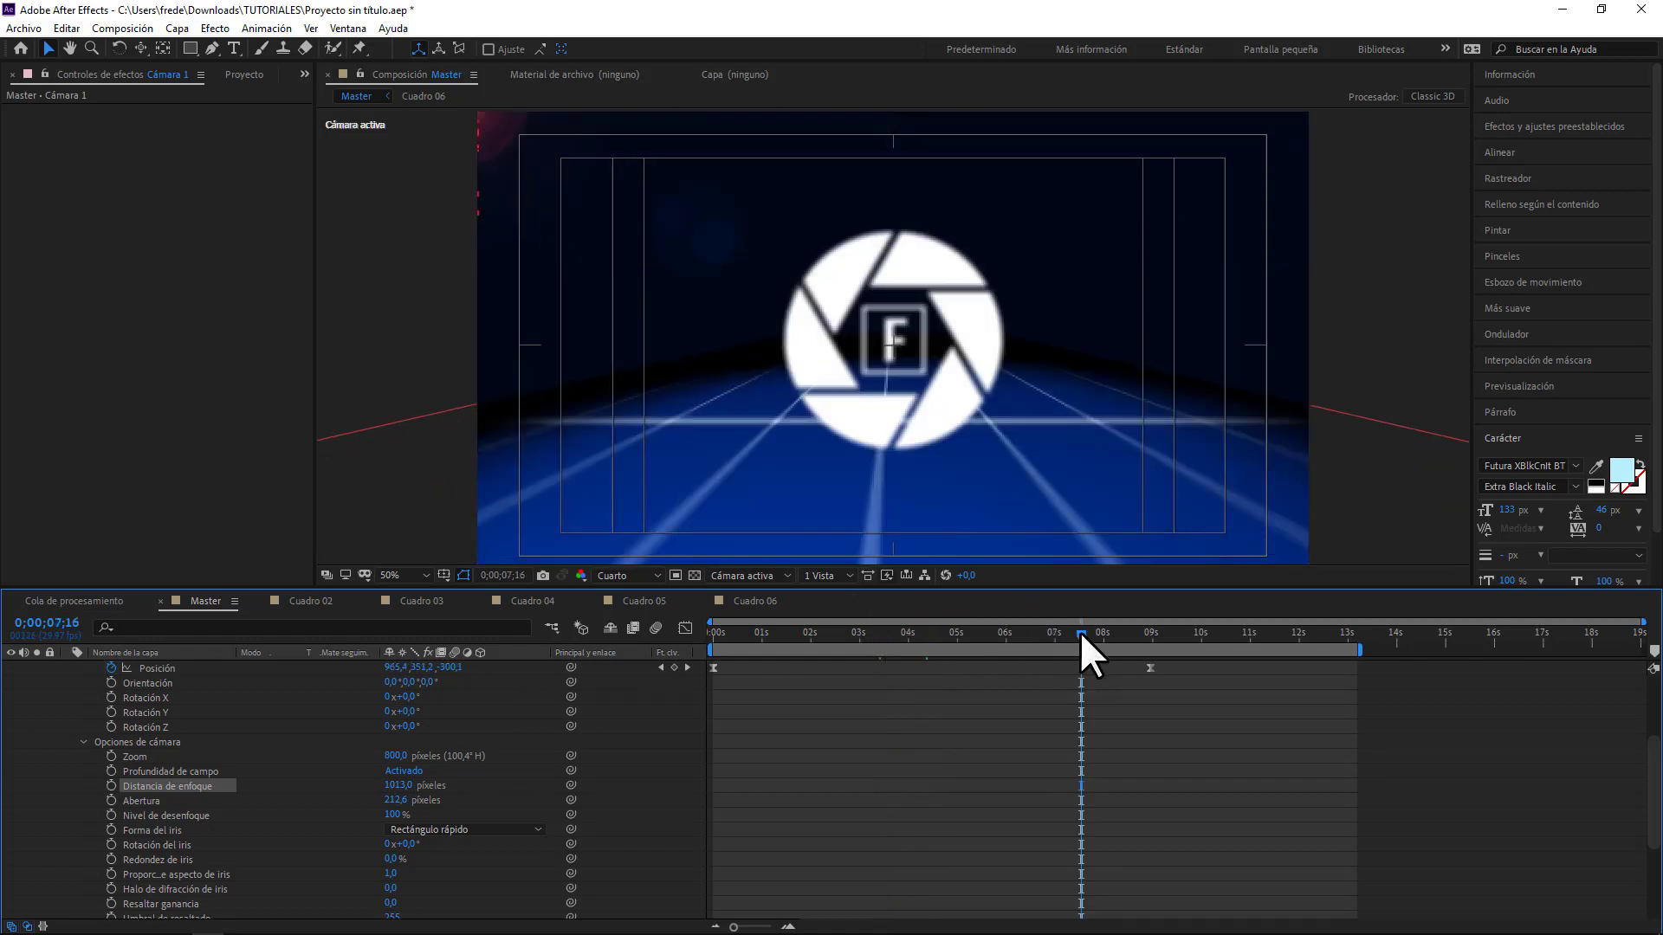
pyautogui.click(1127, 634)
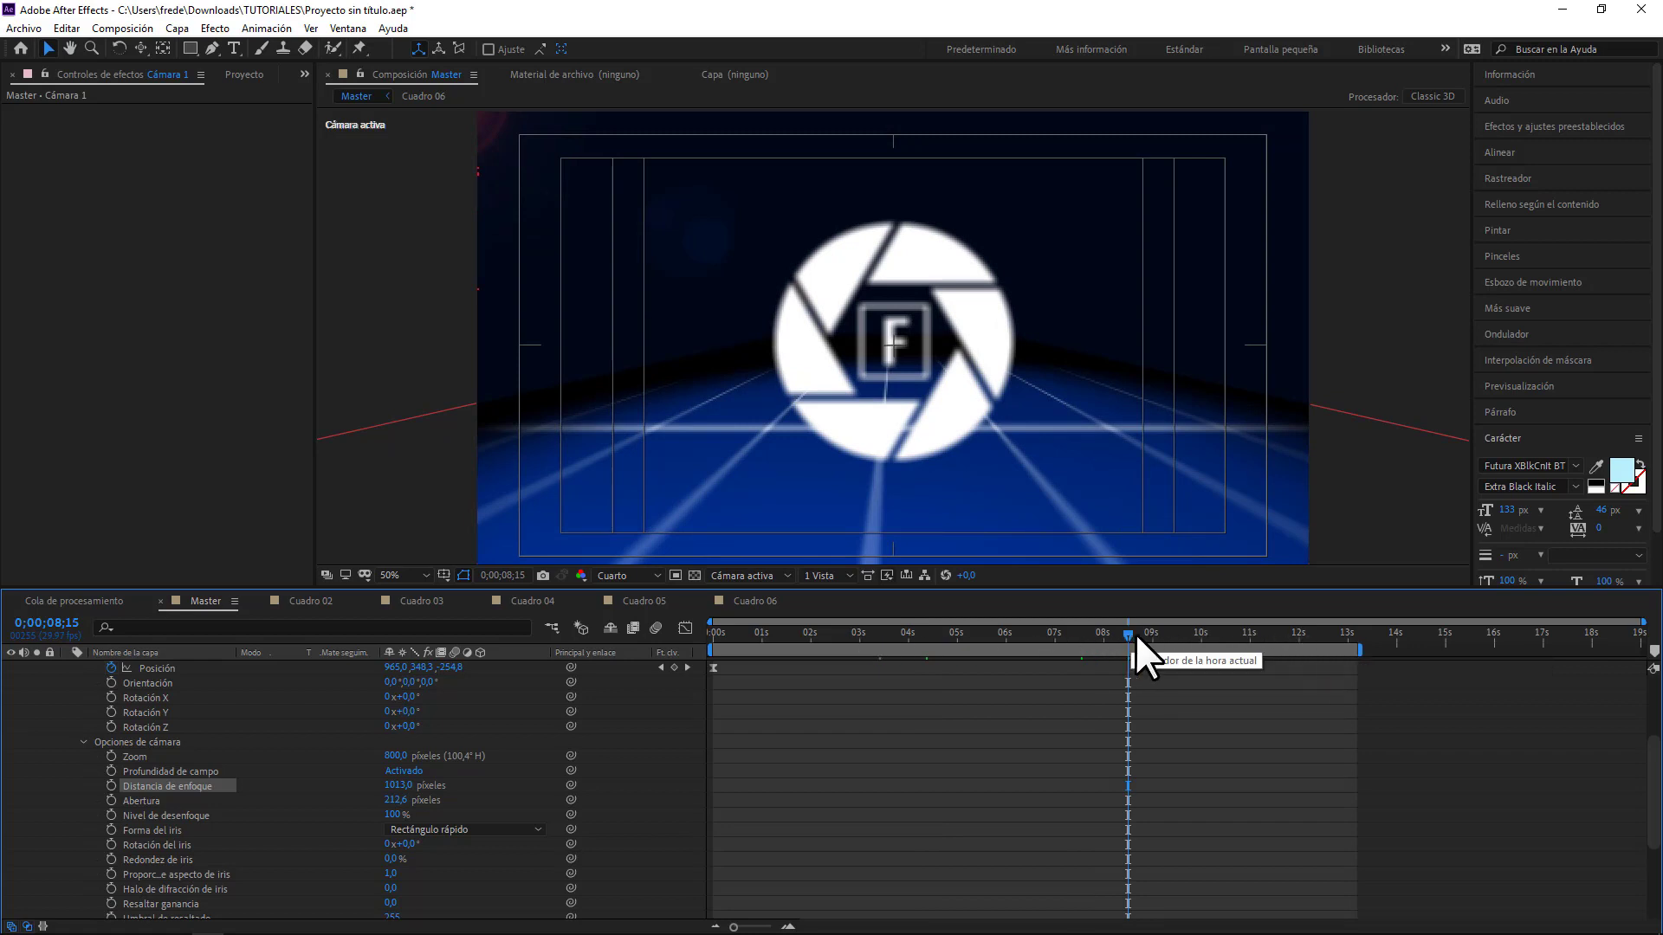
pyautogui.click(1143, 635)
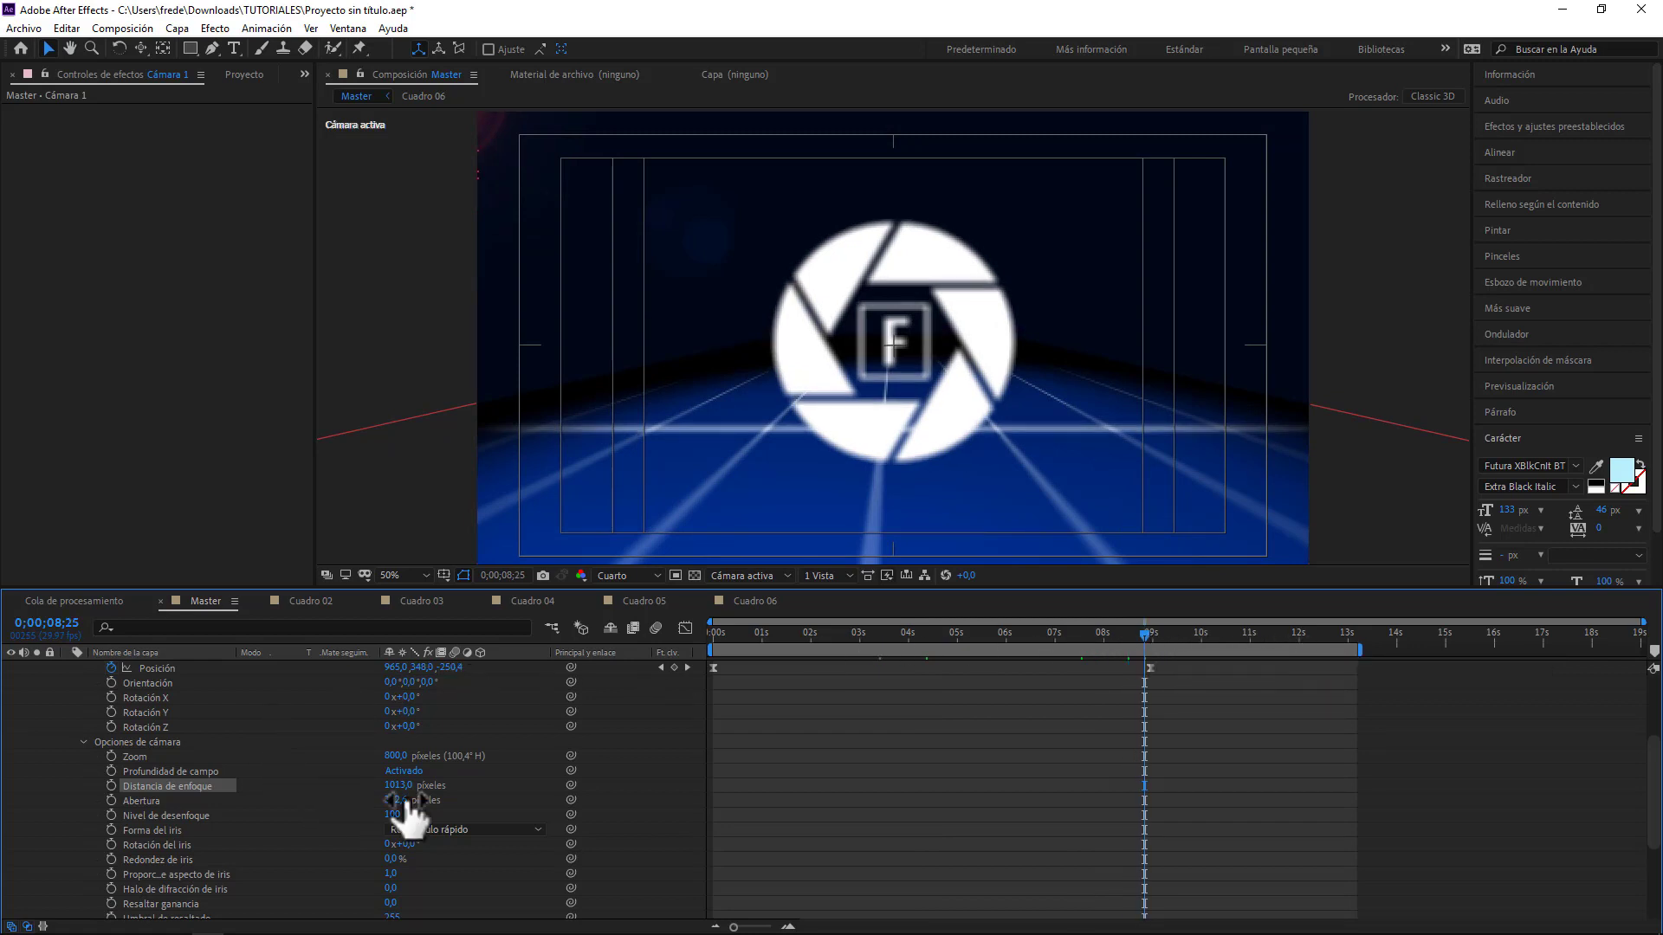
pyautogui.moveTo(397, 785); pyautogui.dragTo(504, 784)
pyautogui.moveTo(399, 786); pyautogui.dragTo(485, 782)
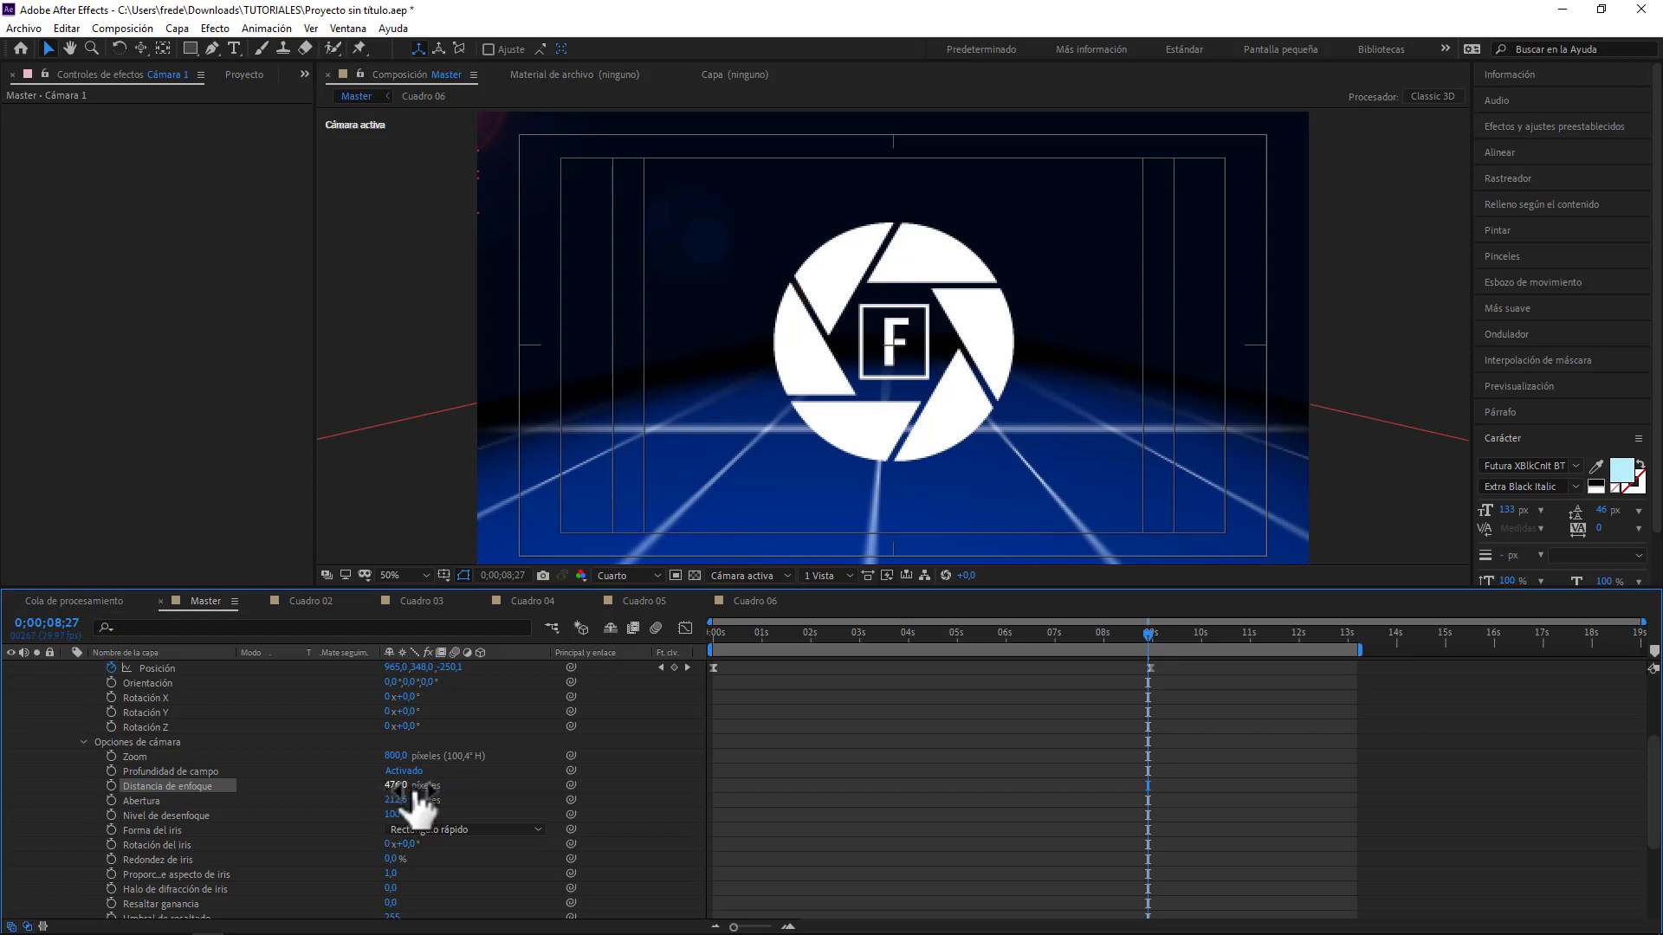
pyautogui.moveTo(1150, 636); pyautogui.dragTo(1152, 636)
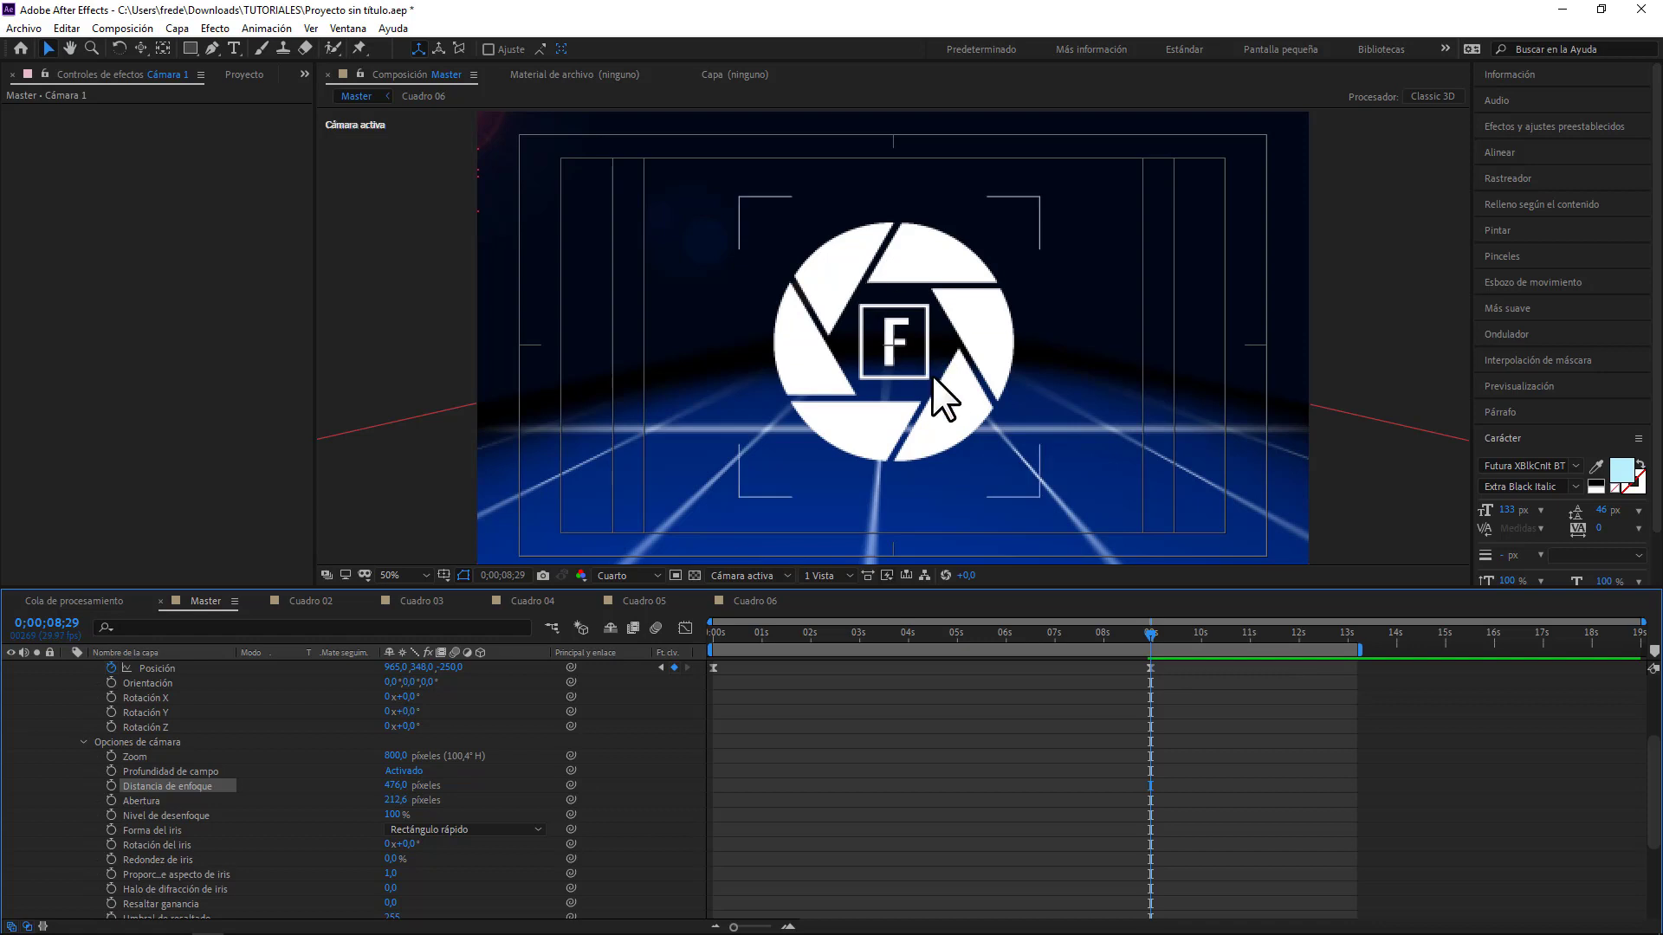
# - Review the focus on the logo and picture frames at several times between the start and about 0;00;08;10
pyautogui.click(1078, 629)
pyautogui.click(1029, 632)
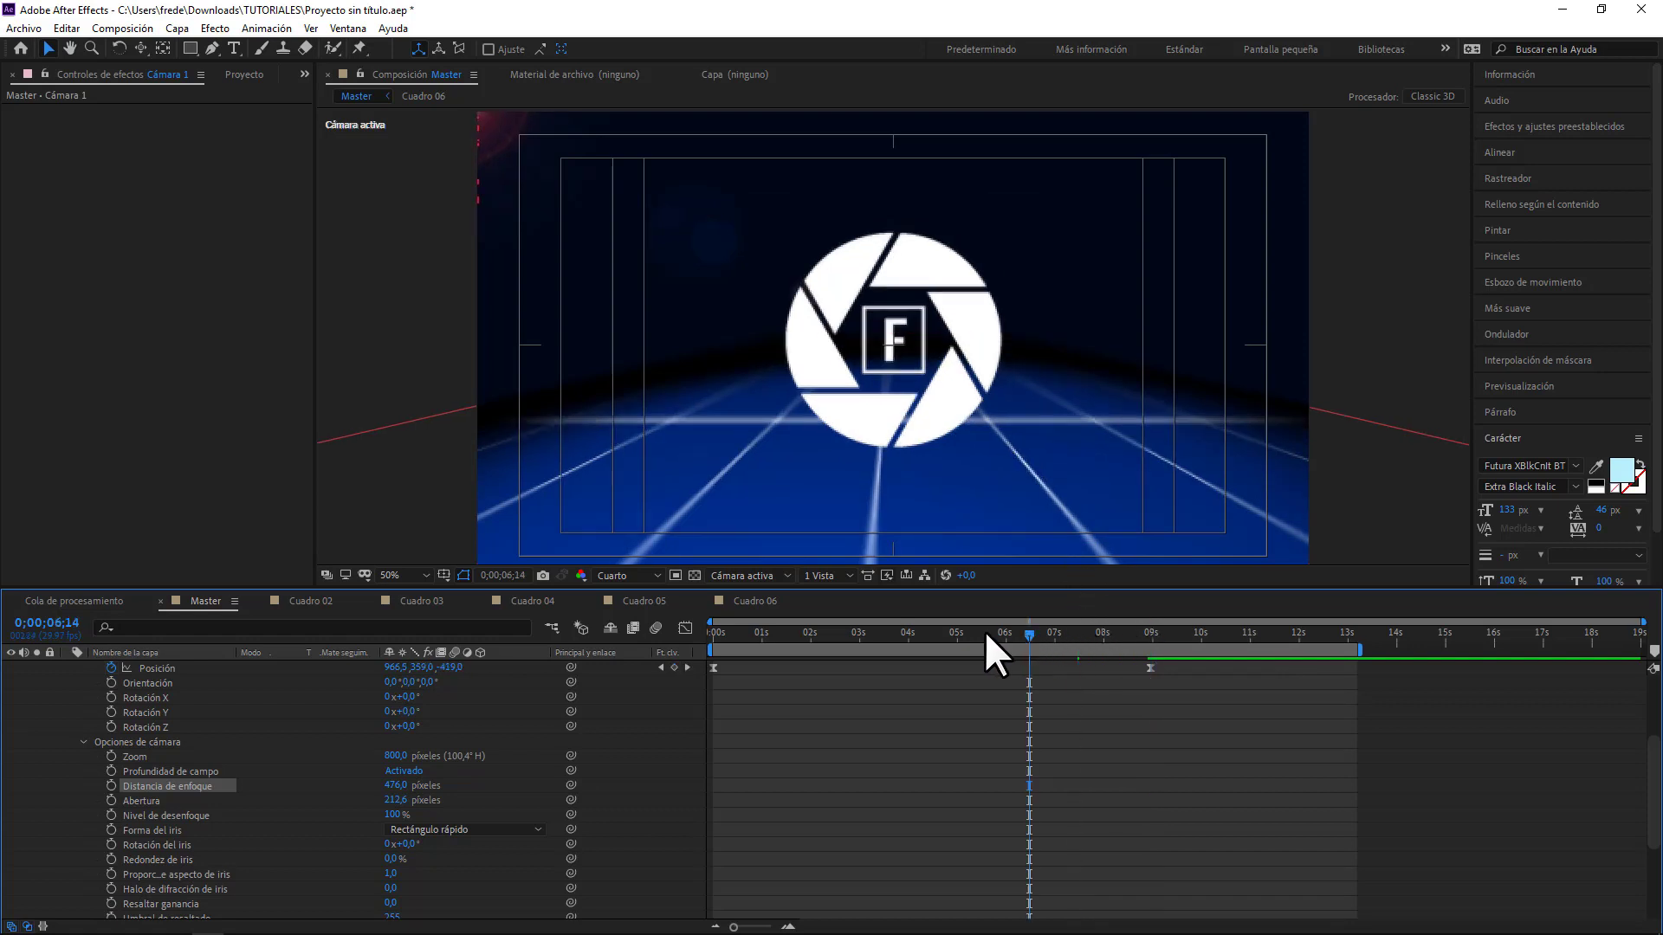
pyautogui.click(958, 631)
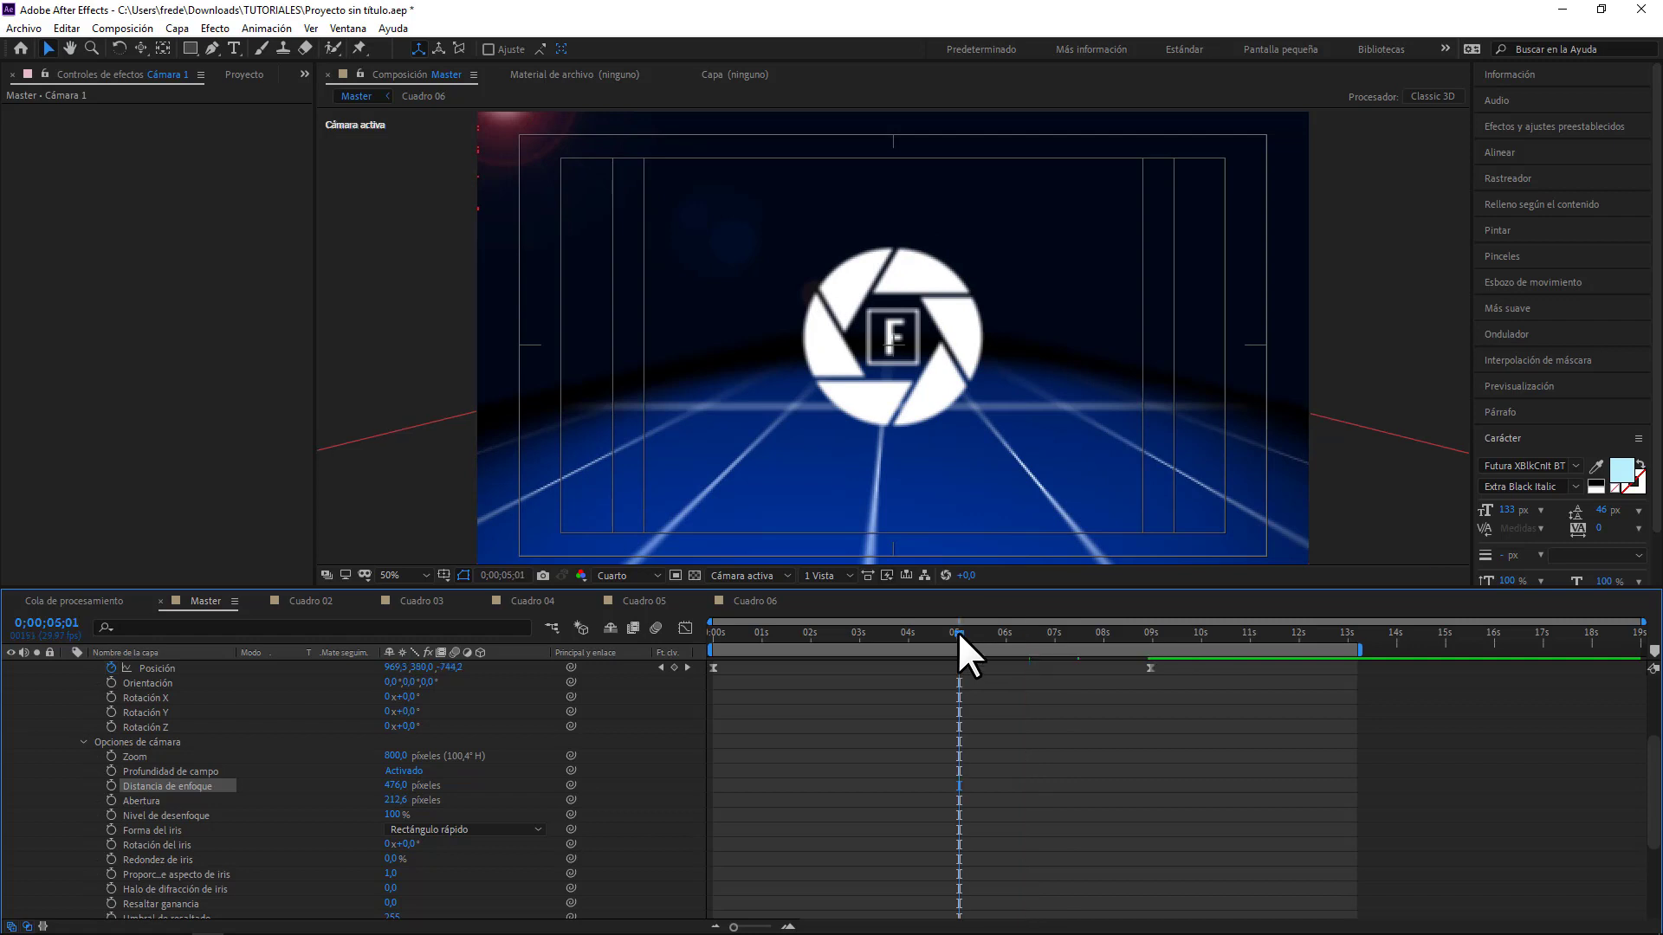
pyautogui.click(915, 636)
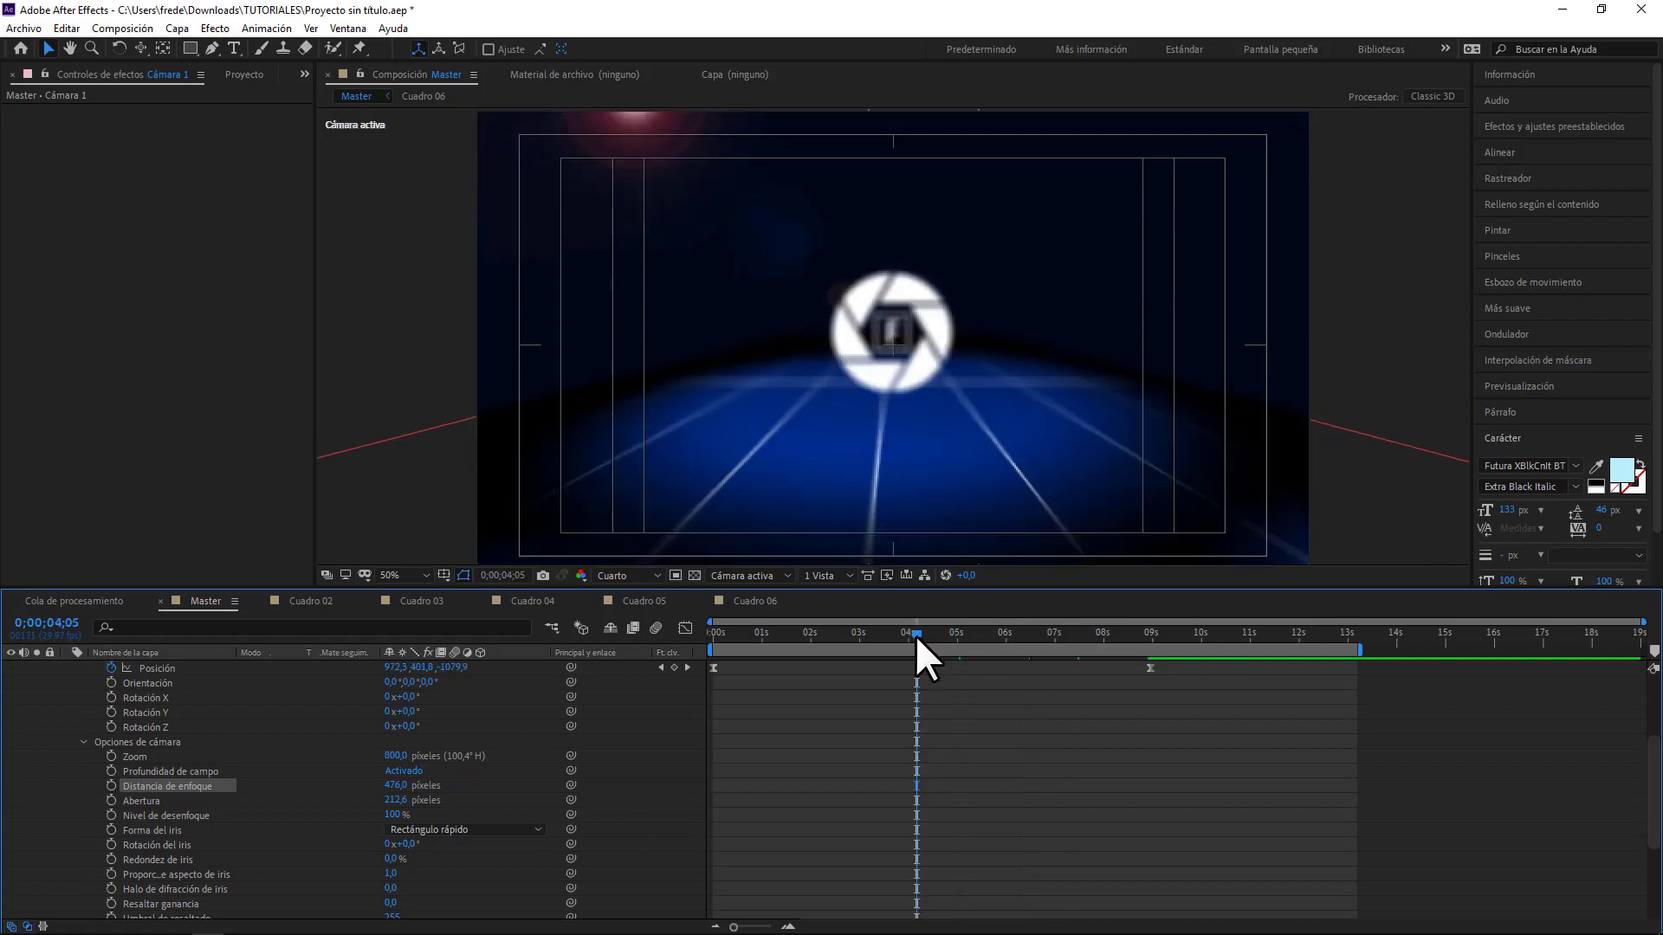
pyautogui.click(882, 636)
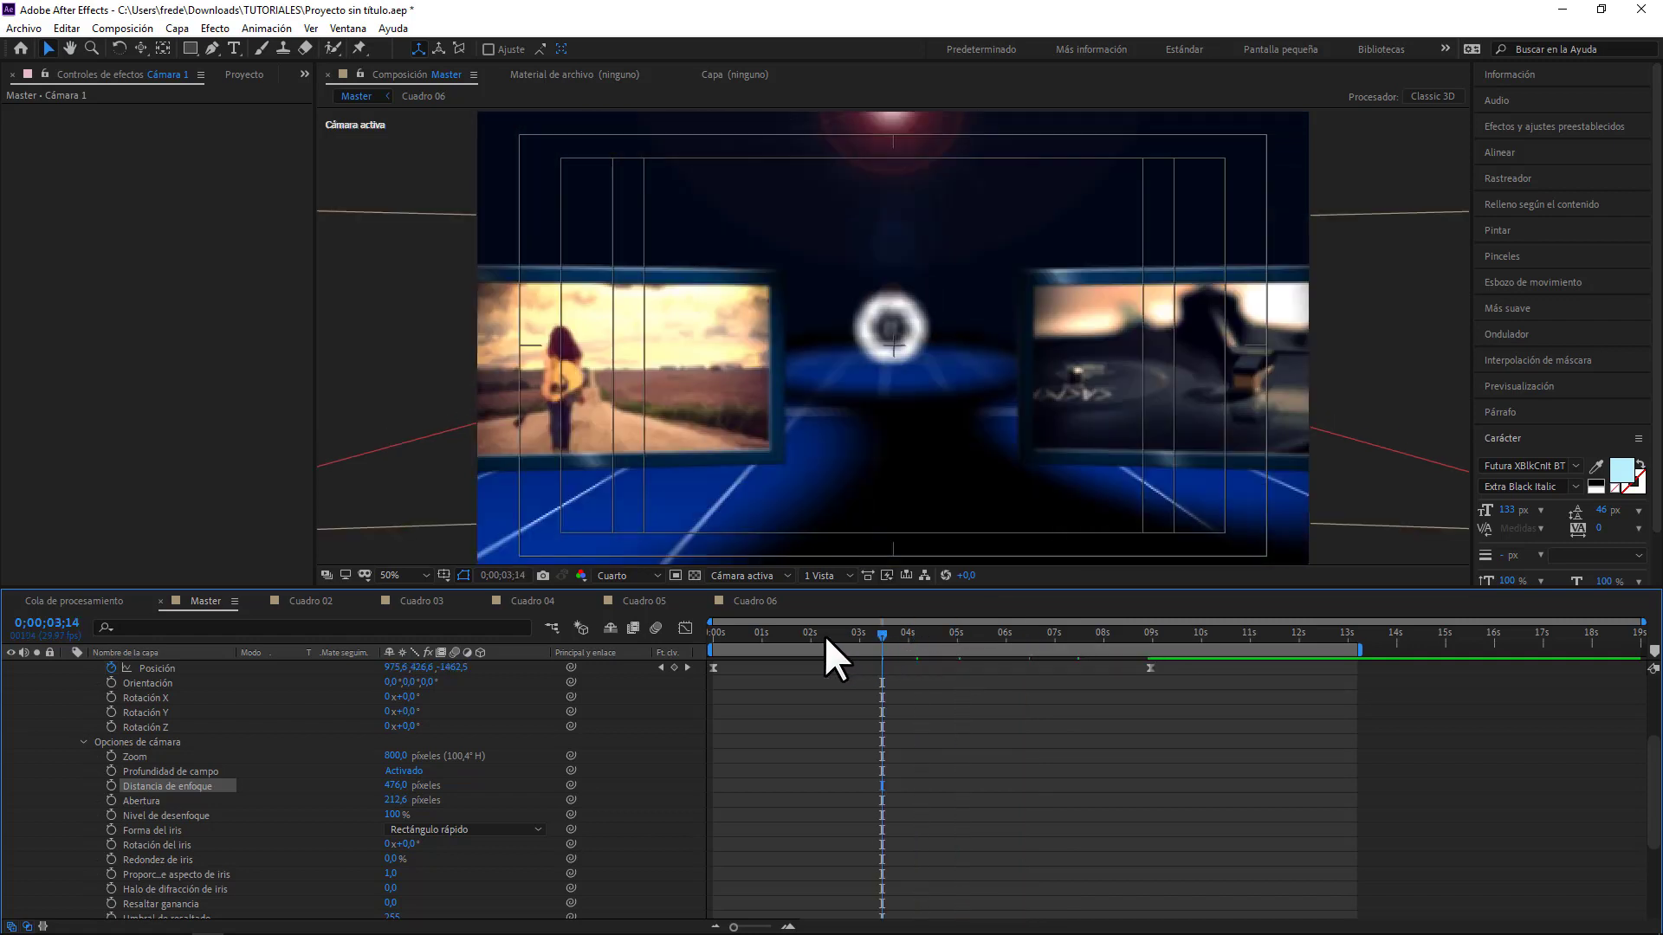
pyautogui.click(825, 634)
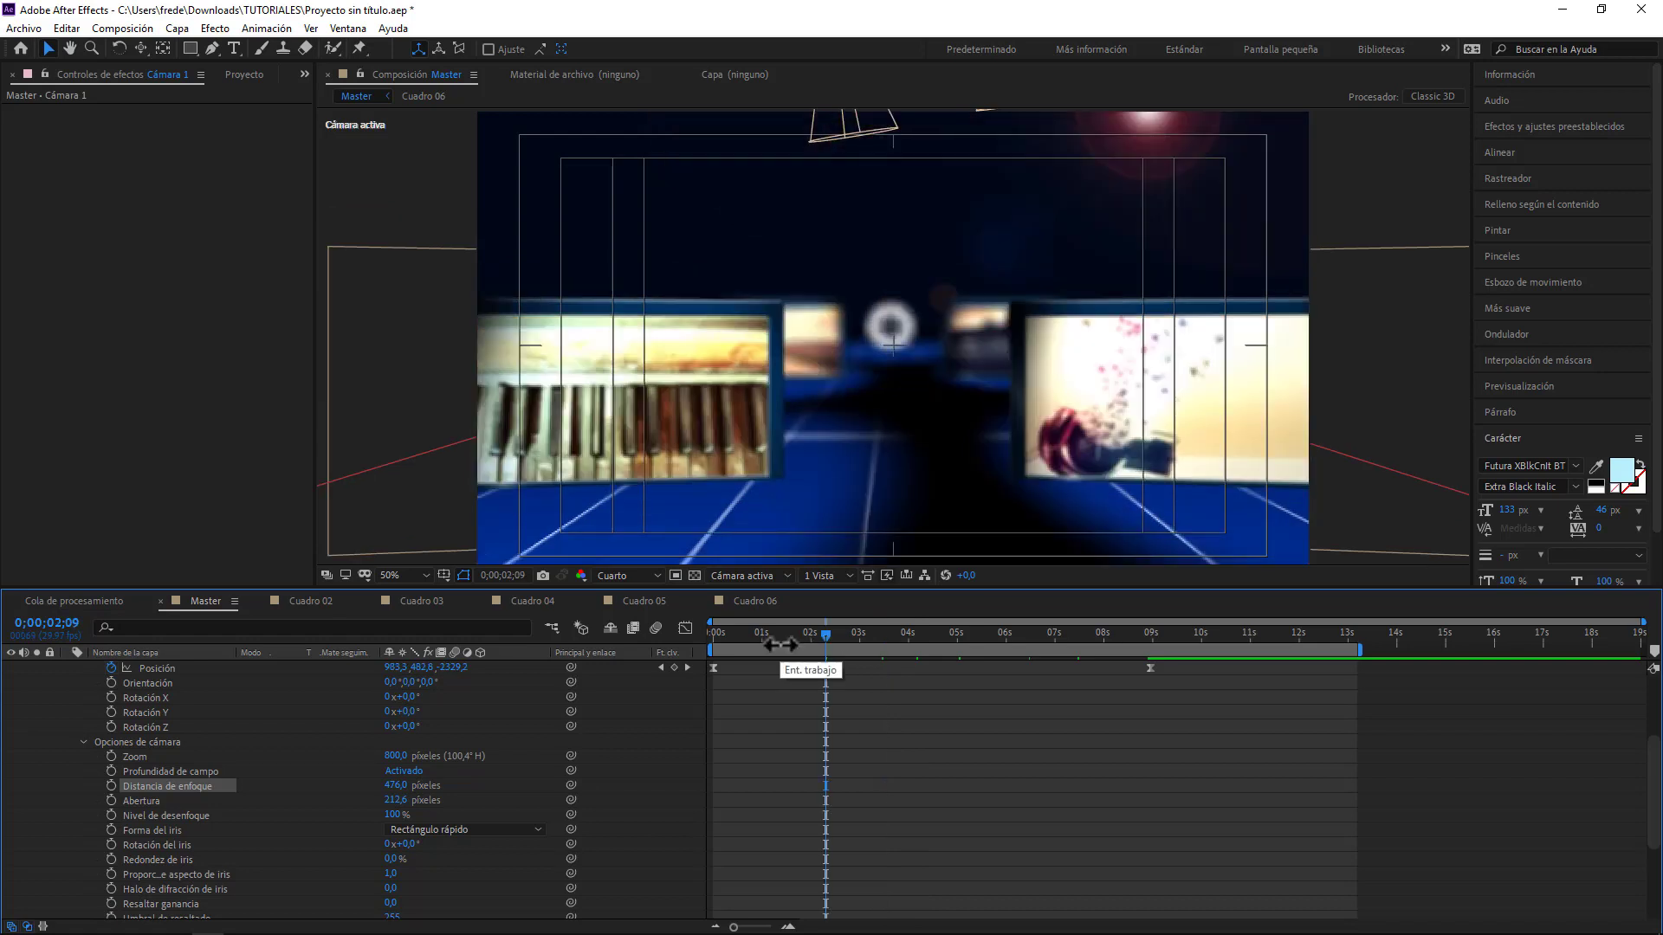
pyautogui.click(755, 634)
pyautogui.click(735, 630)
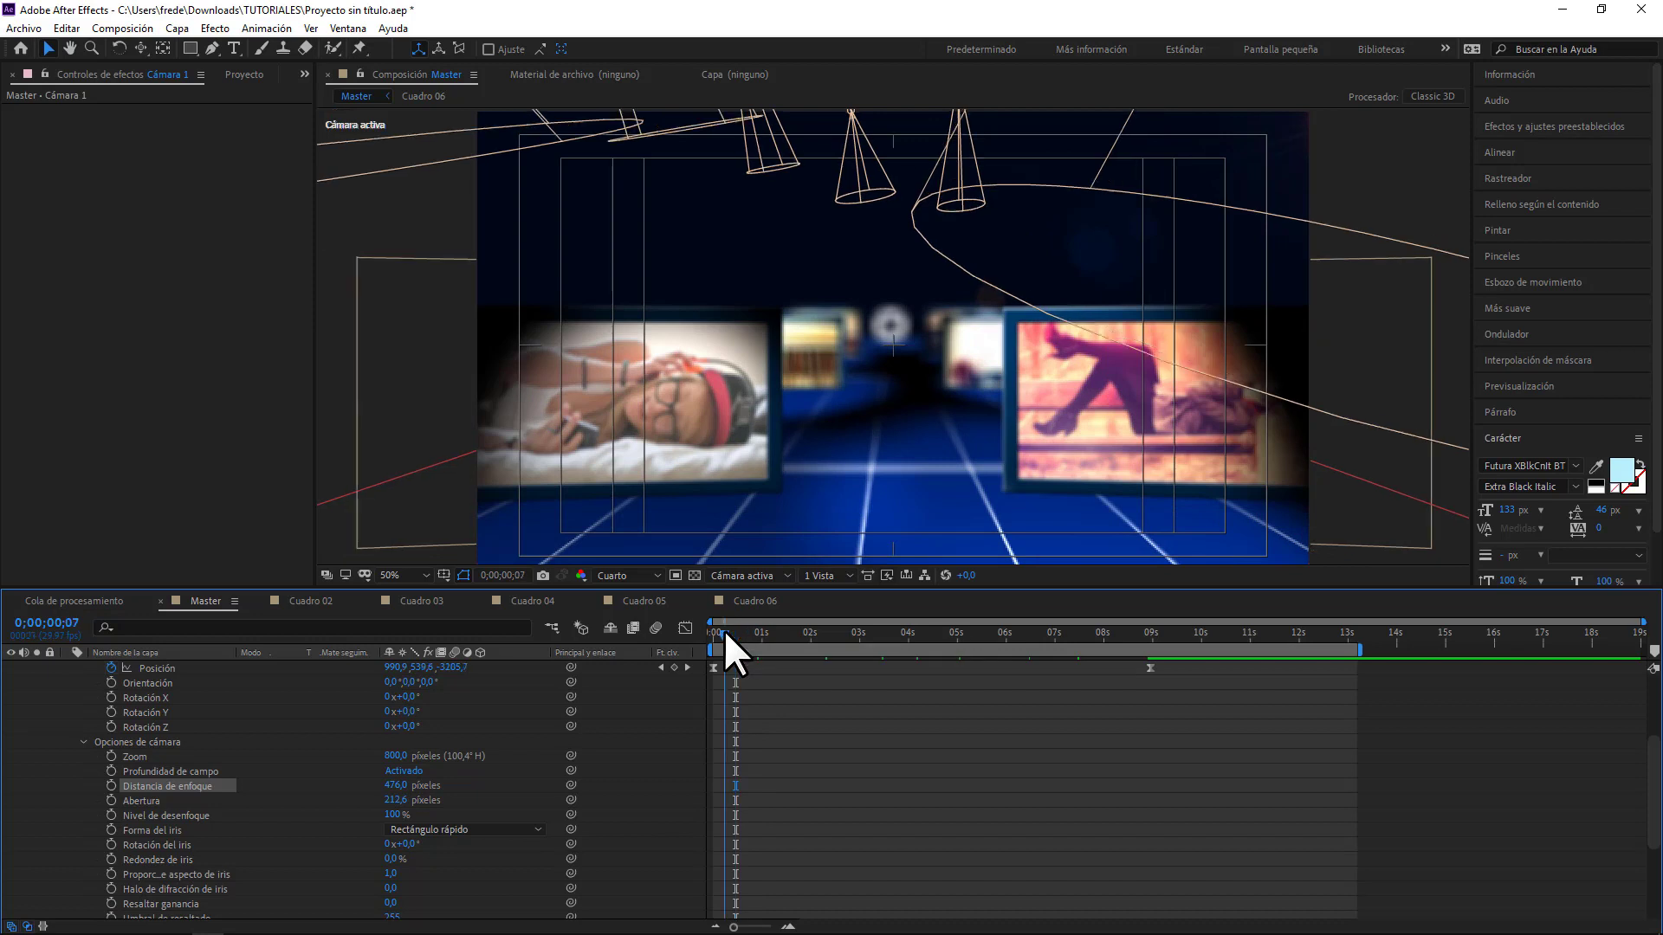
pyautogui.click(1058, 632)
pyautogui.click(1123, 631)
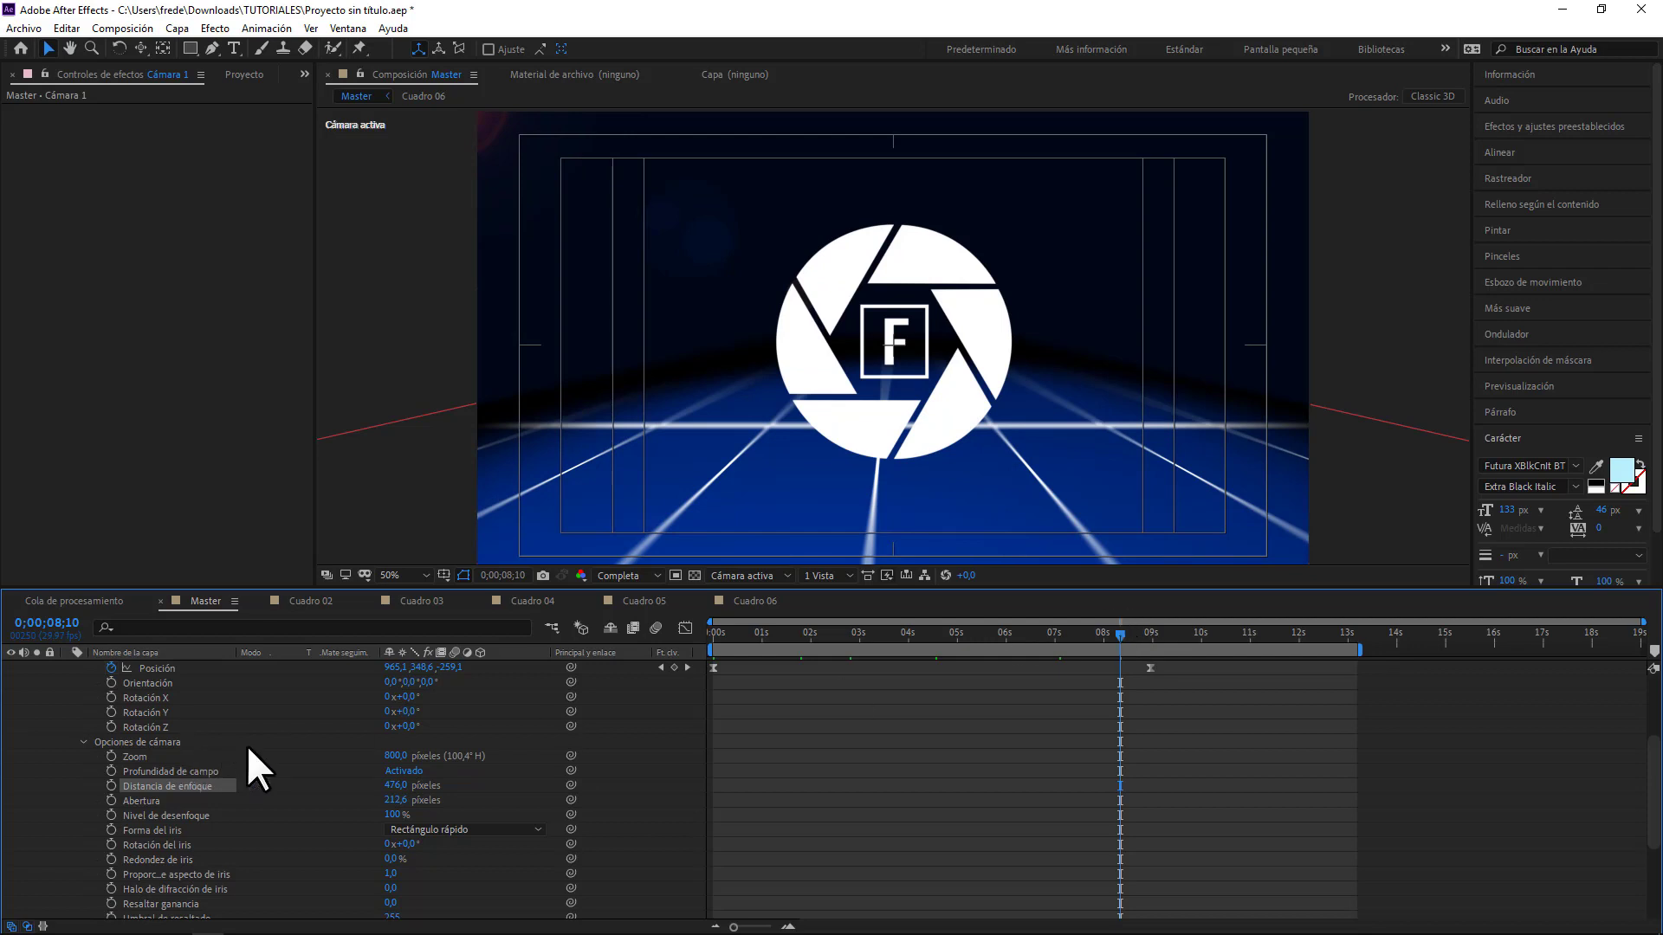
# - Collapse Cámara 1's properties and examine the gallery in Vista personalizada 1, orbited to show all frames, at about 0;00;02;19
pyautogui.scroll(5, 246, 745)
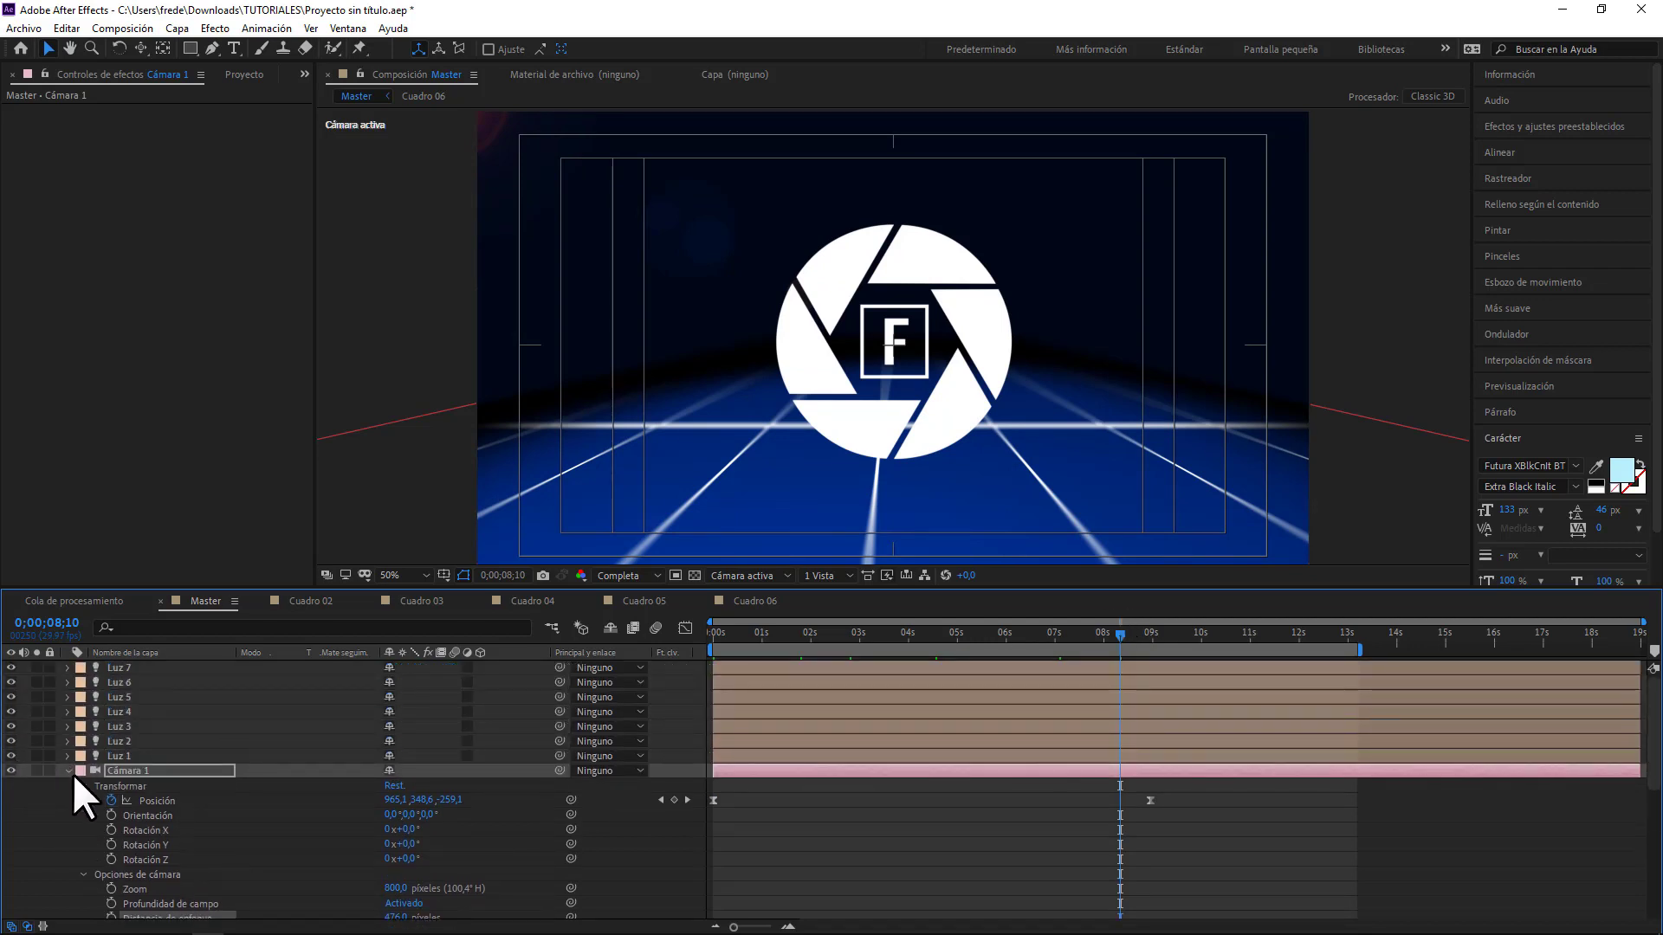
pyautogui.click(67, 769)
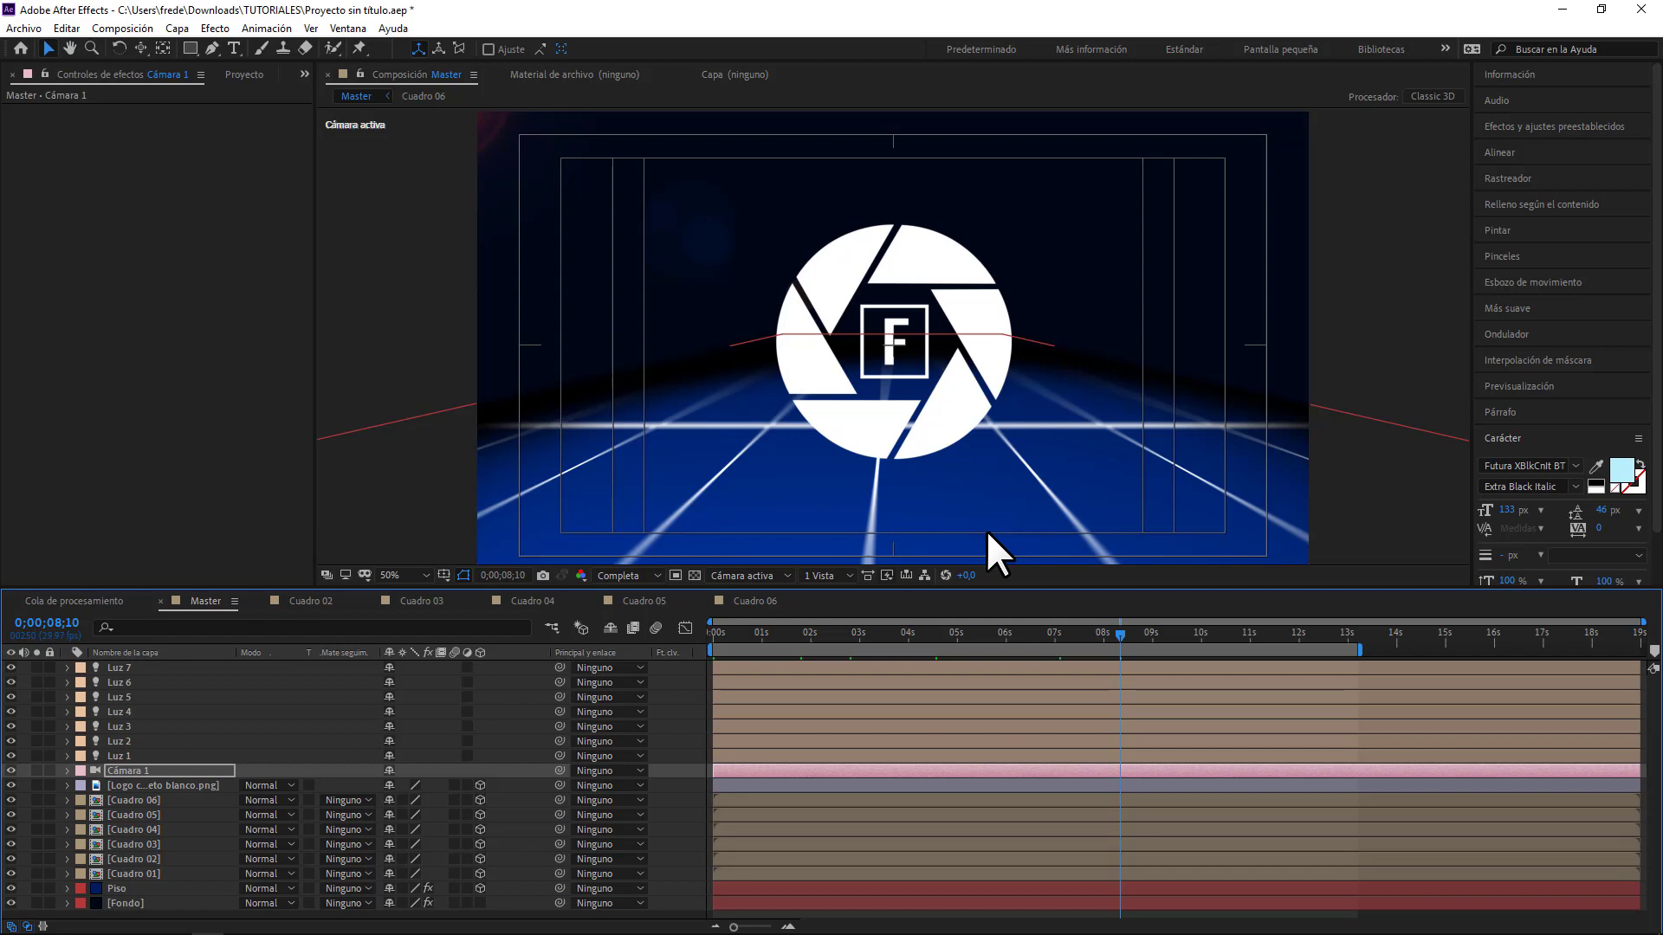
pyautogui.click(776, 575)
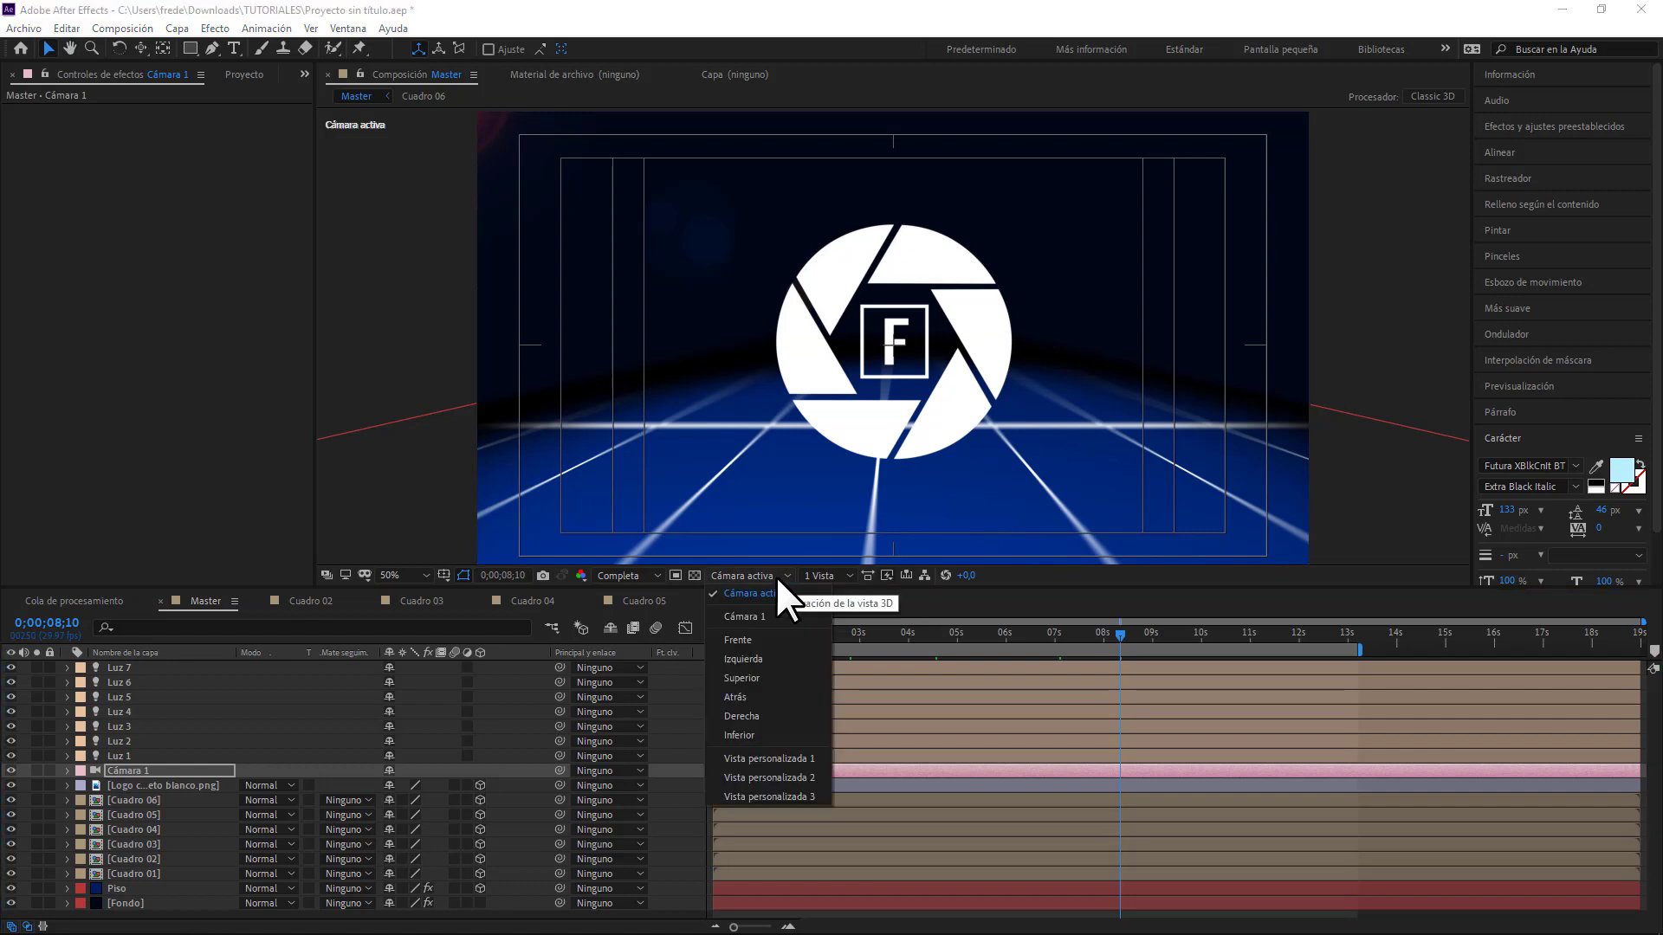
pyautogui.click(771, 758)
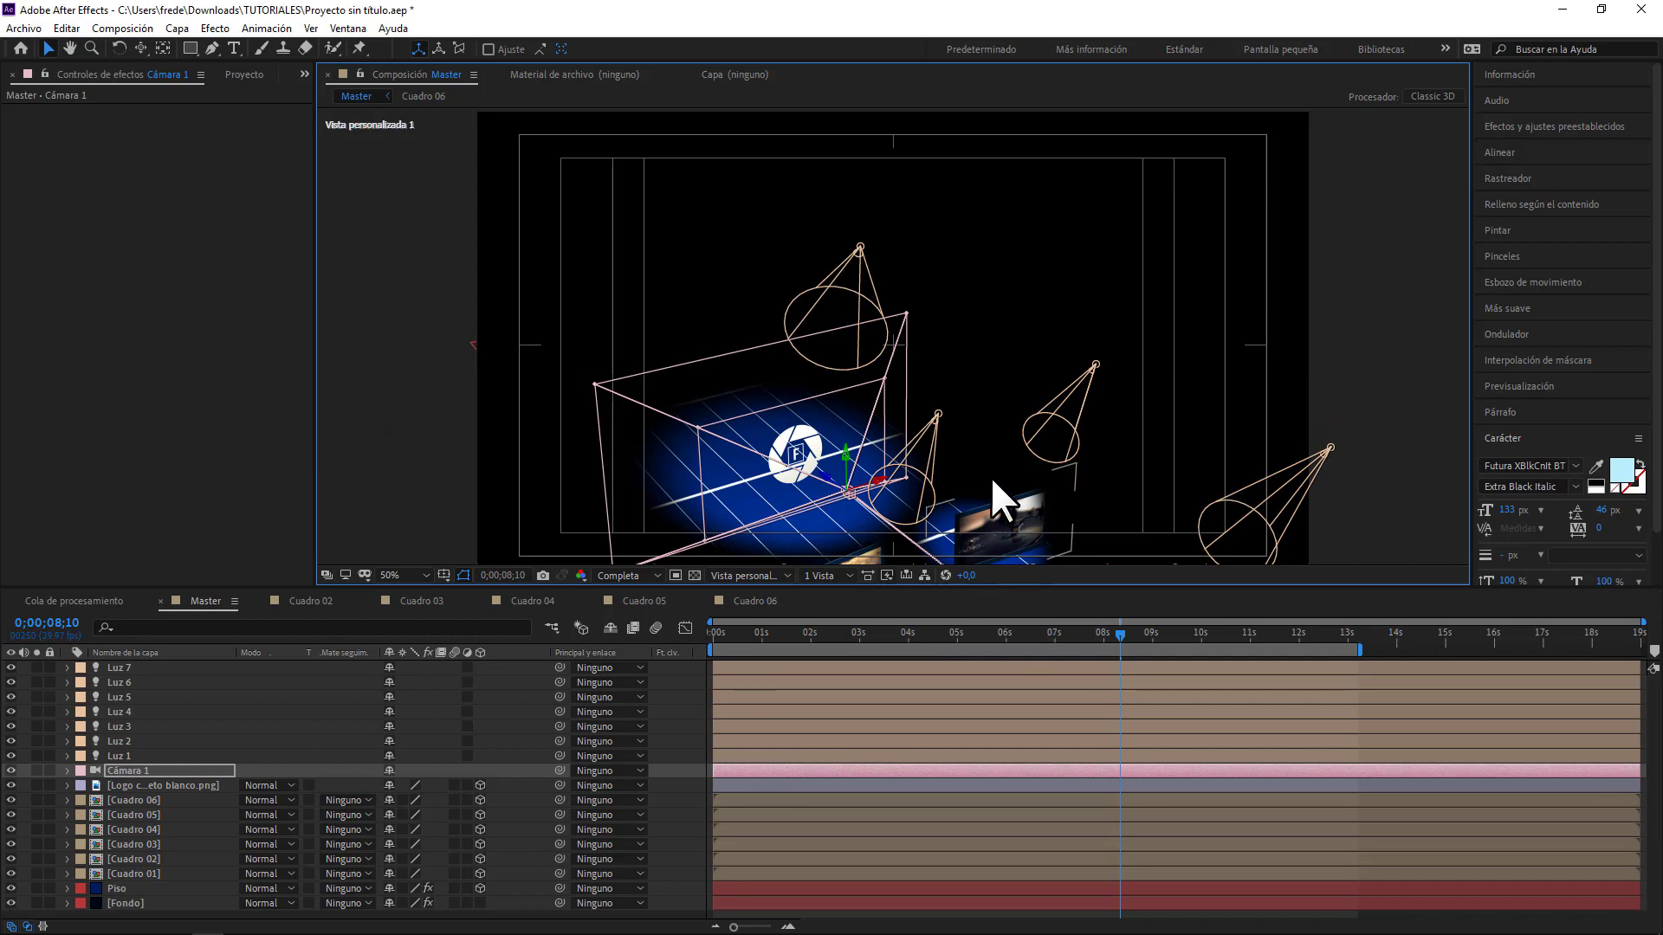
pyautogui.click(141, 49)
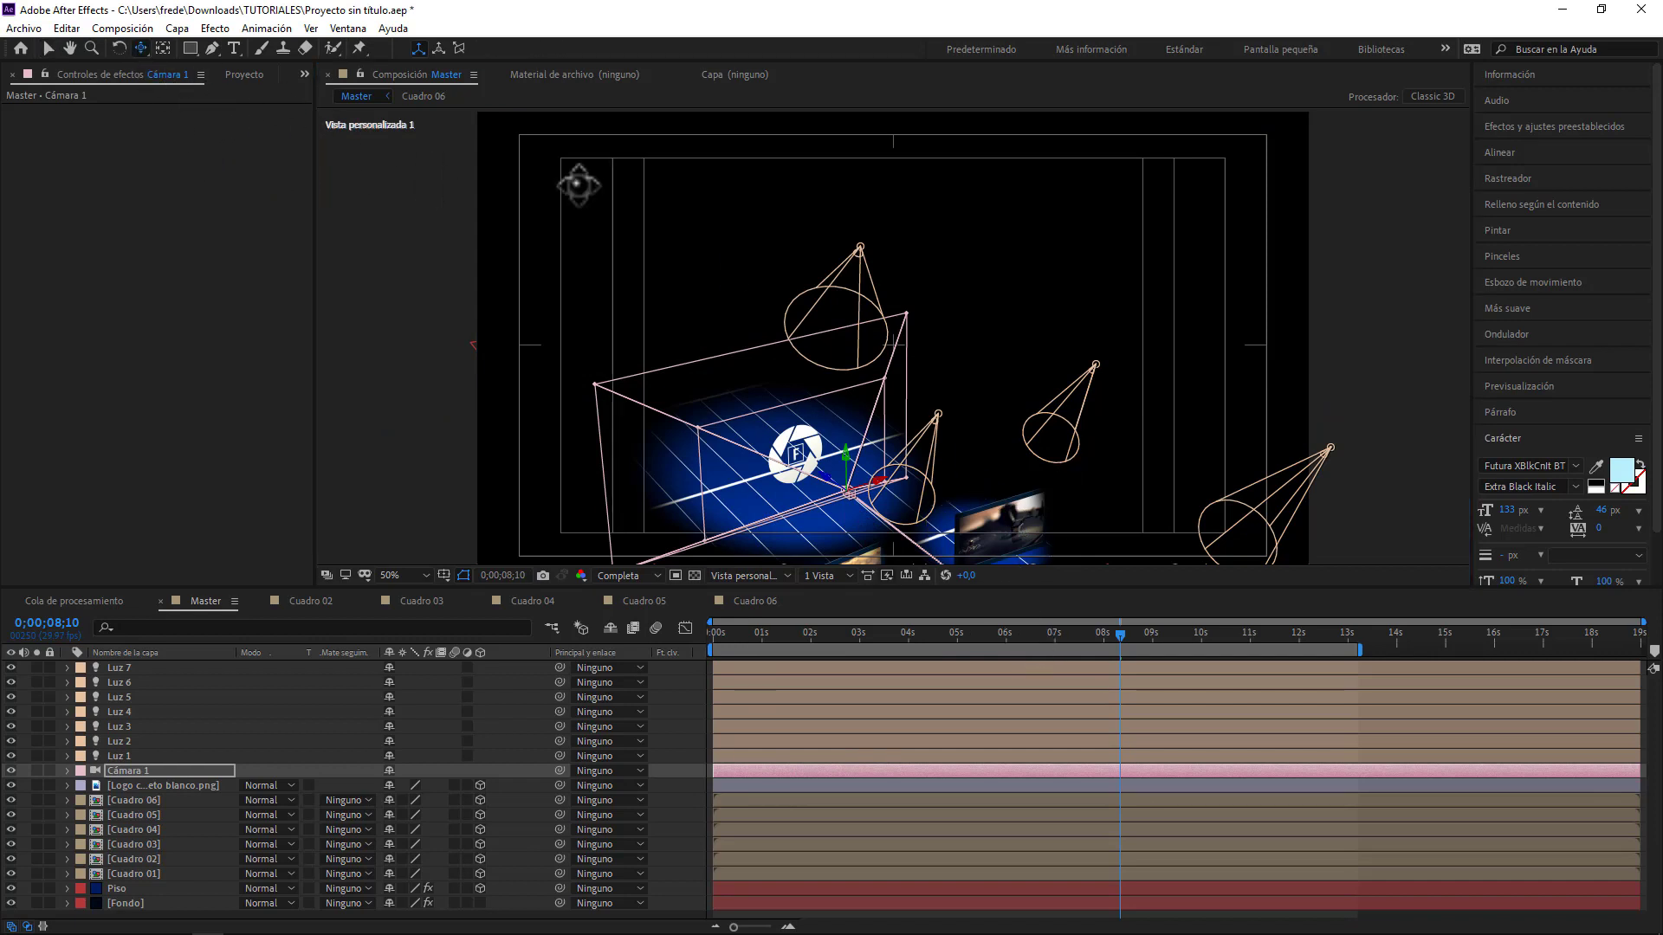
pyautogui.moveTo(786, 217); pyautogui.dragTo(779, 208)
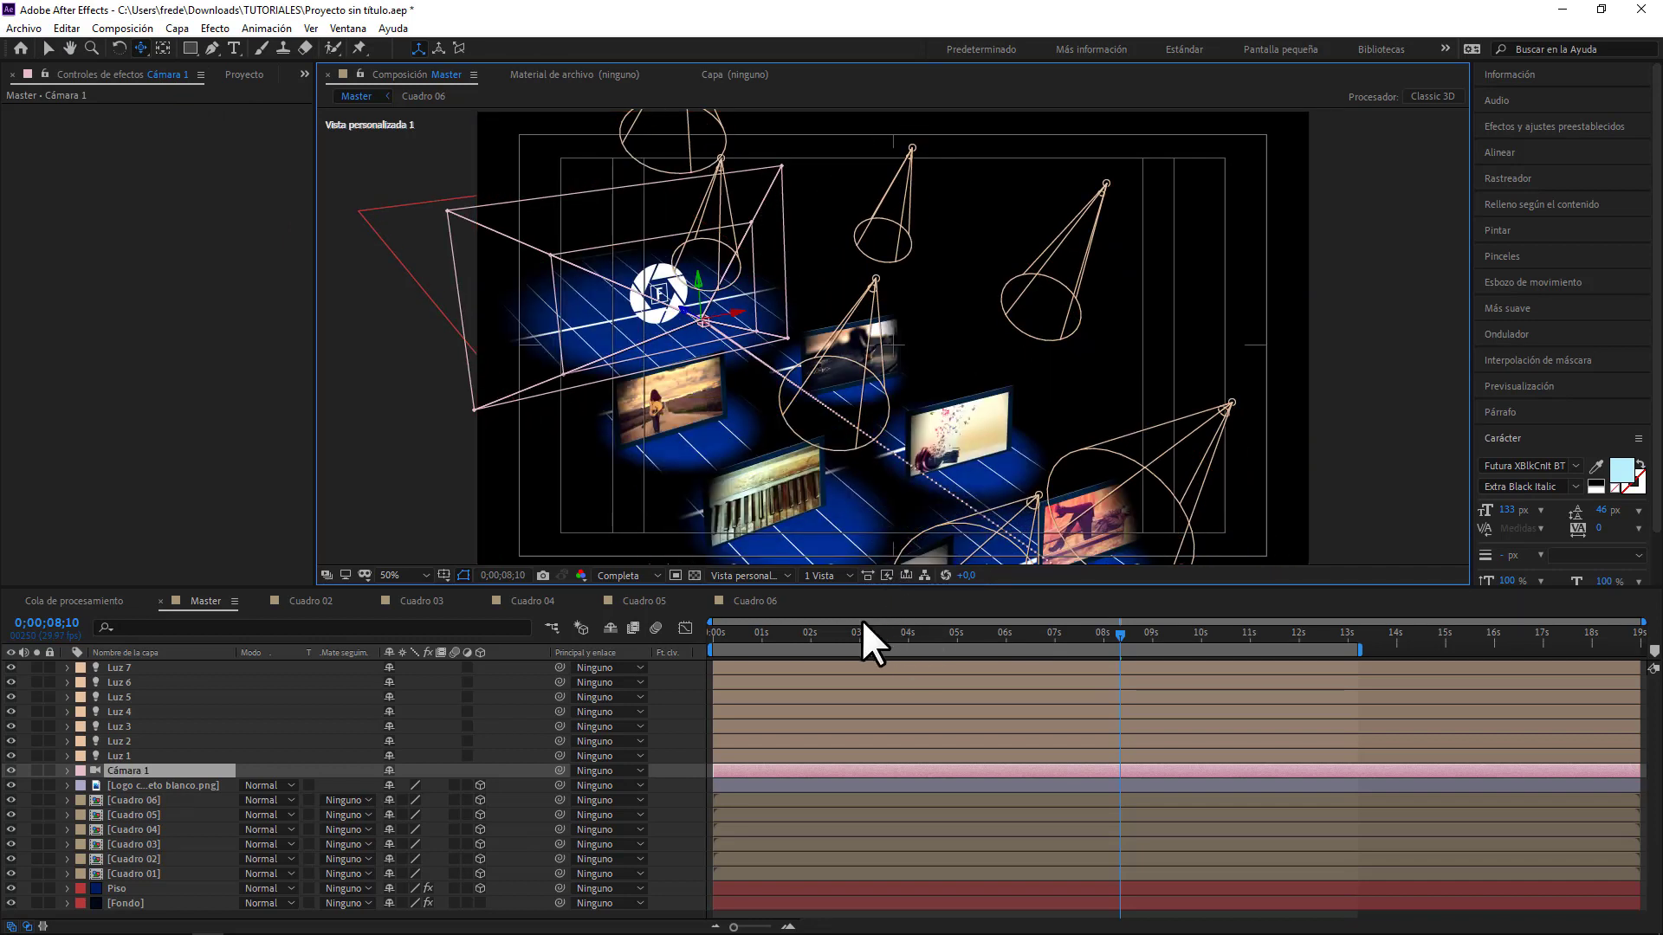
pyautogui.click(841, 635)
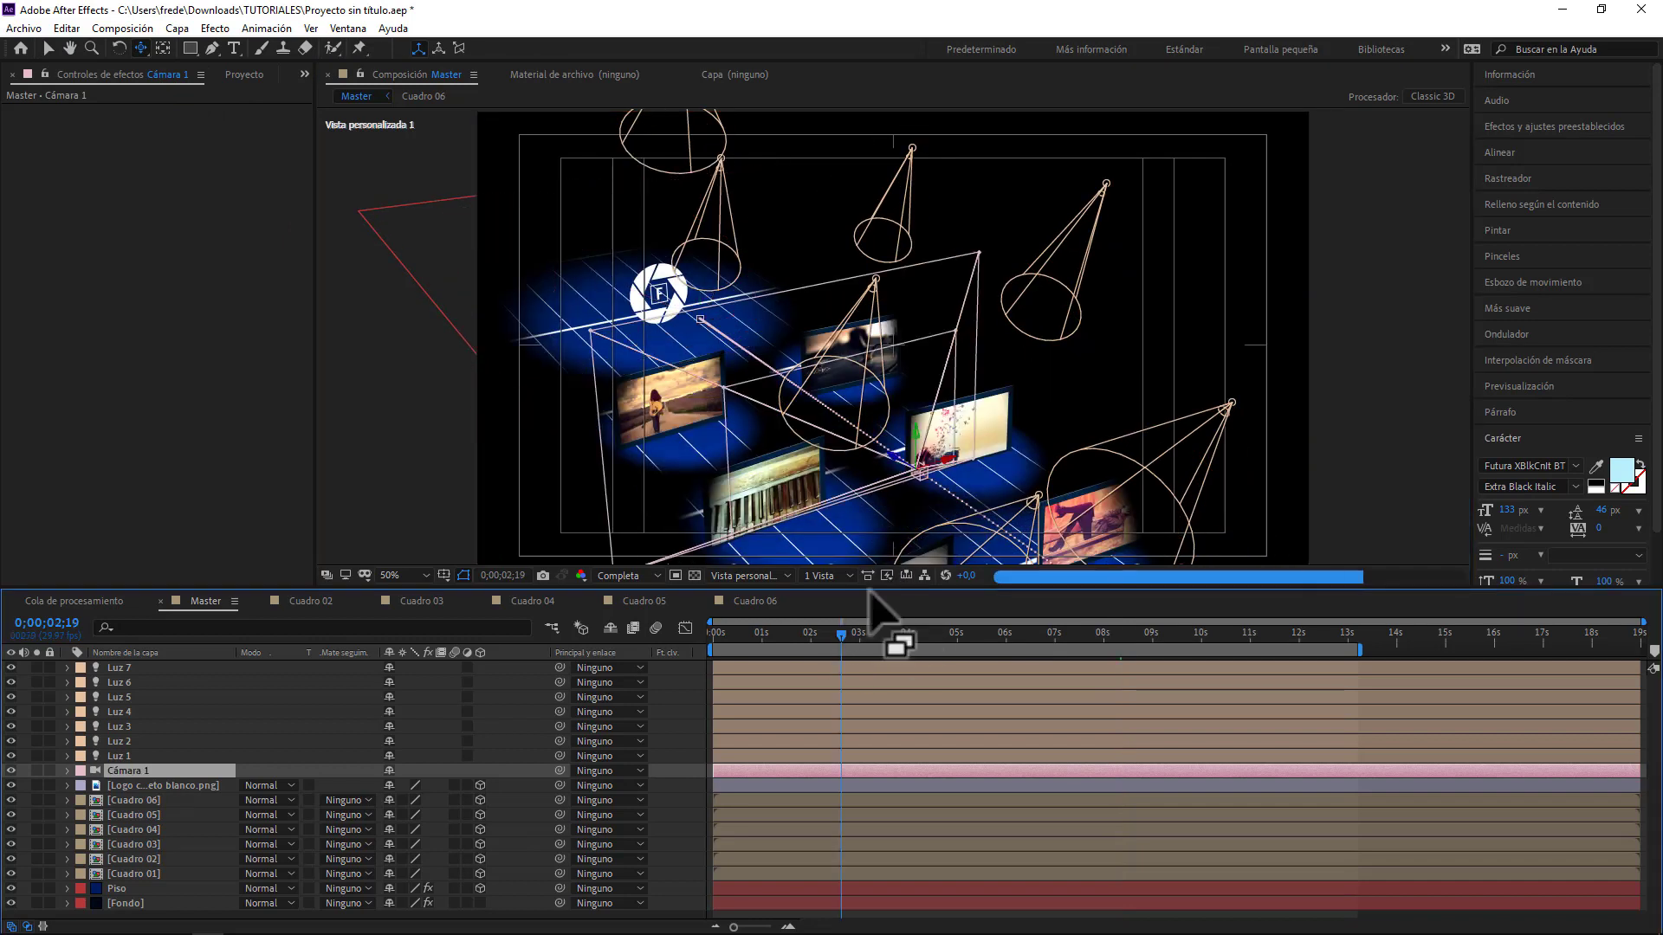